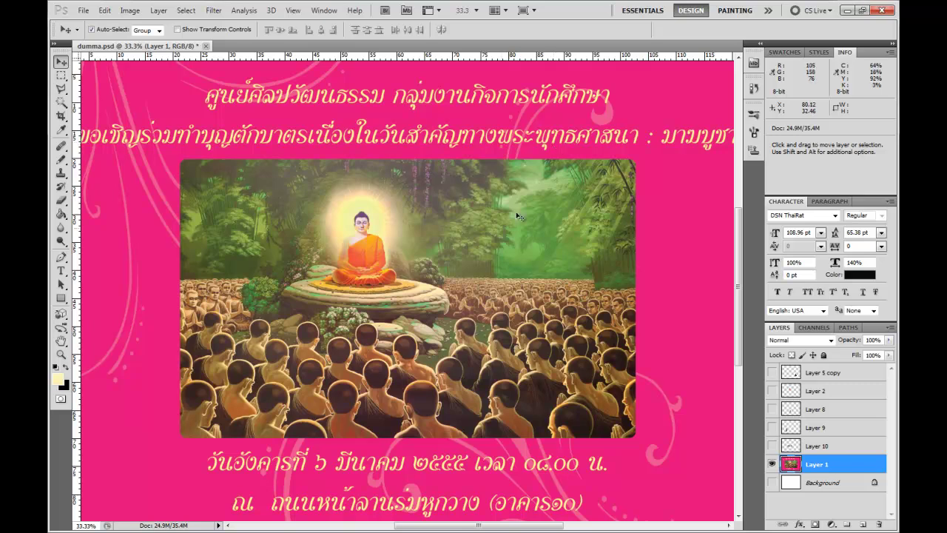
# - Show the cut-out layers with Layer 1 hidden and try moving the Buddha and the rock aside, undoing each move
pyautogui.moveTo(442, 281)
pyautogui.mouseDown()
pyautogui.moveTo(524, 219)
pyautogui.moveTo(430, 269)
pyautogui.mouseUp()
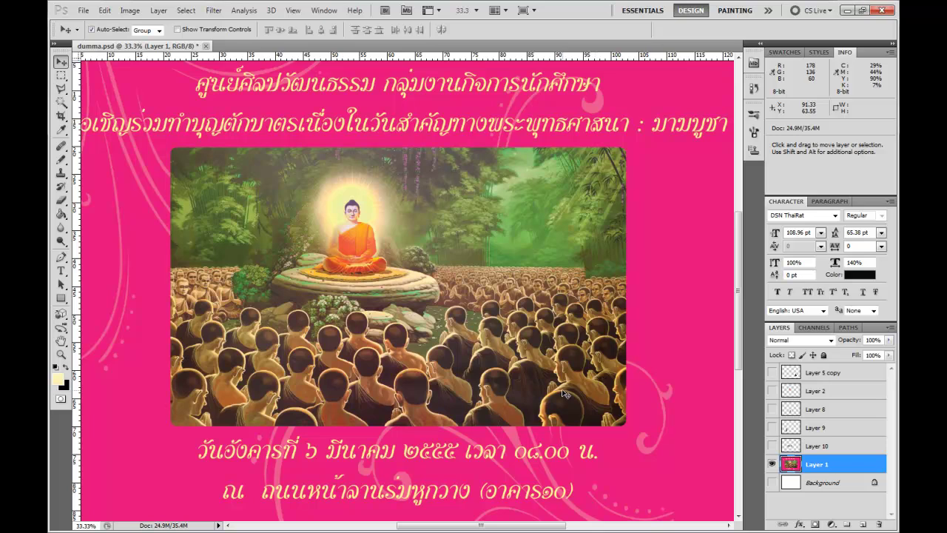
pyautogui.keyDown('alt'); pyautogui.click(771, 464); pyautogui.keyUp('alt')
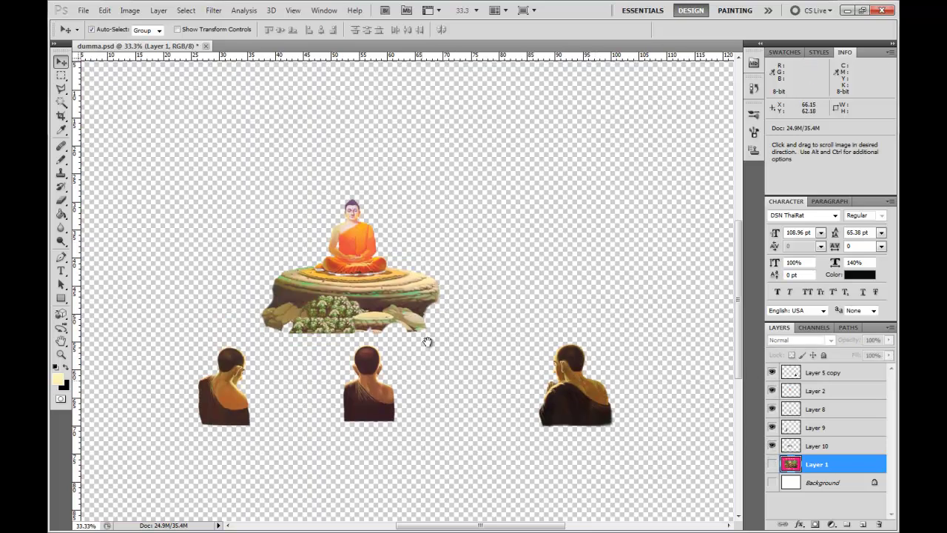
pyautogui.scroll(-3, 422, 318)
pyautogui.moveTo(388, 223); pyautogui.dragTo(526, 209)
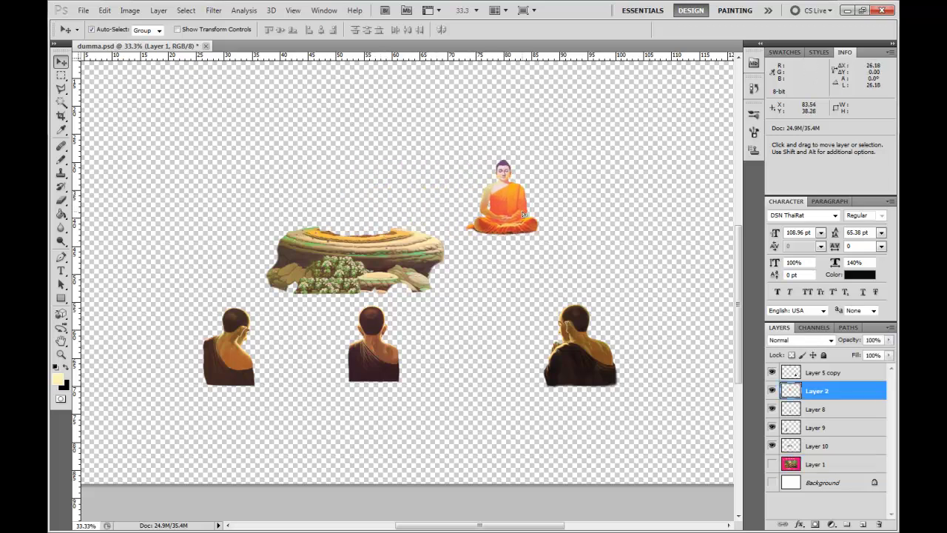
pyautogui.hotkey('ctrl', 'z')
pyautogui.moveTo(413, 268); pyautogui.dragTo(510, 266)
pyautogui.hotkey('ctrl', 'z')
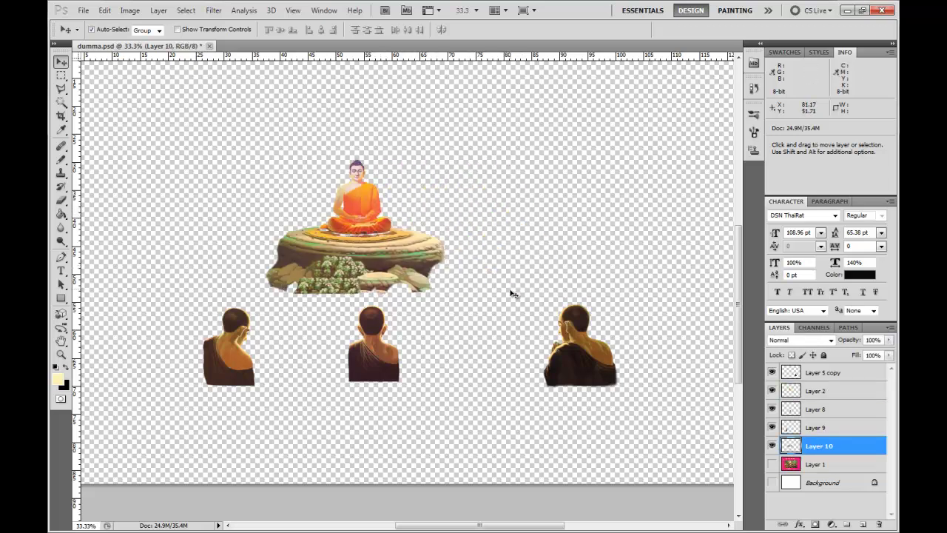
# - Compare the original artwork on Layer 1 with the cut-out layers by switching their visibility, ending on the cut-outs alone
pyautogui.moveTo(771, 447); pyautogui.dragTo(772, 370)
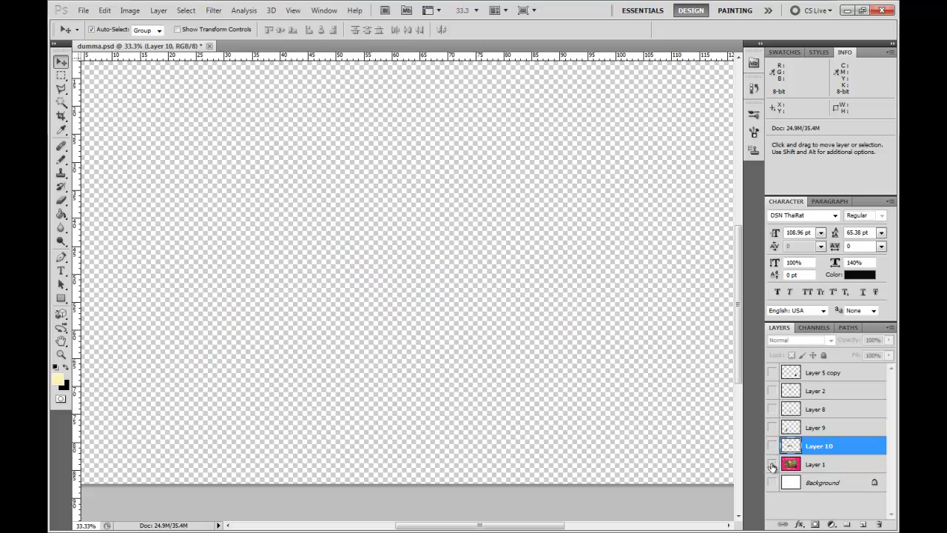
pyautogui.click(772, 464)
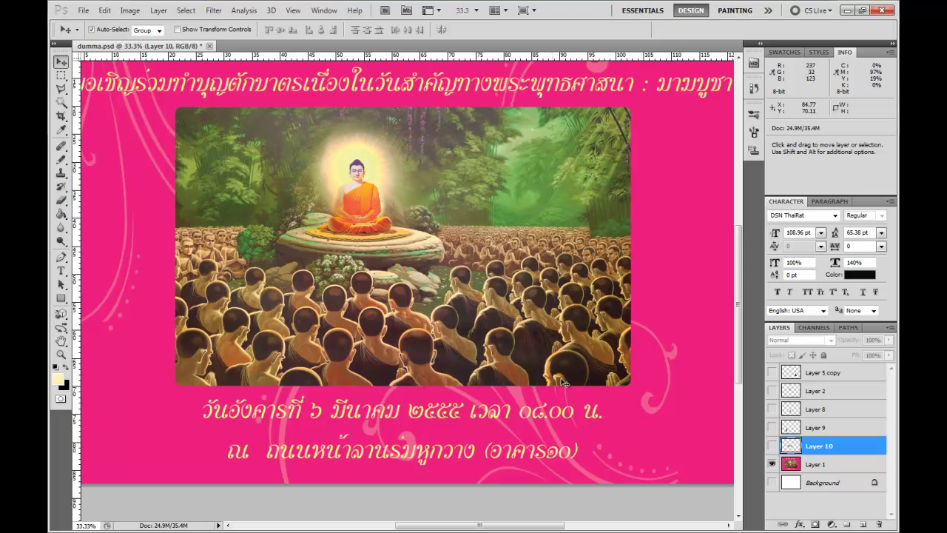
pyautogui.moveTo(774, 452); pyautogui.dragTo(771, 374)
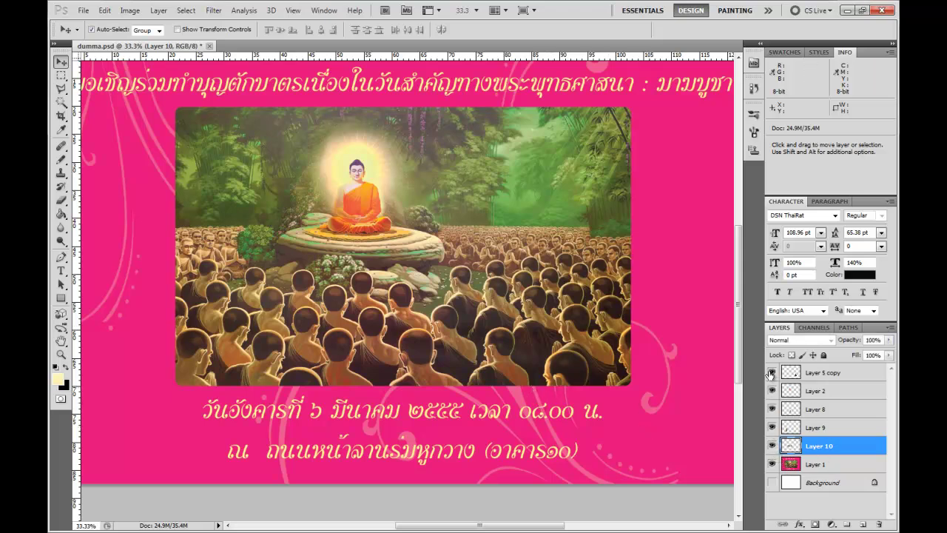
pyautogui.click(771, 464)
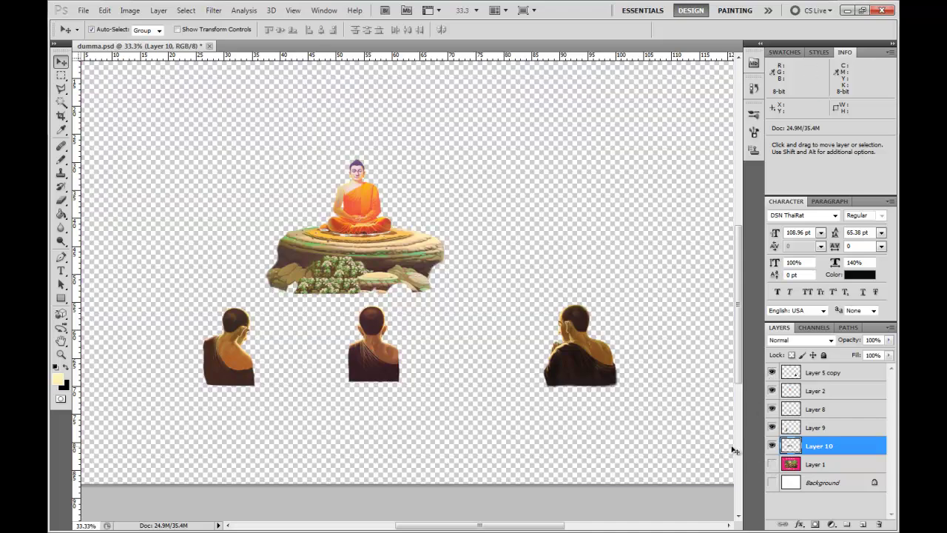
# - Examine the monk cut-out on Layer 5 copy
pyautogui.click(571, 379)
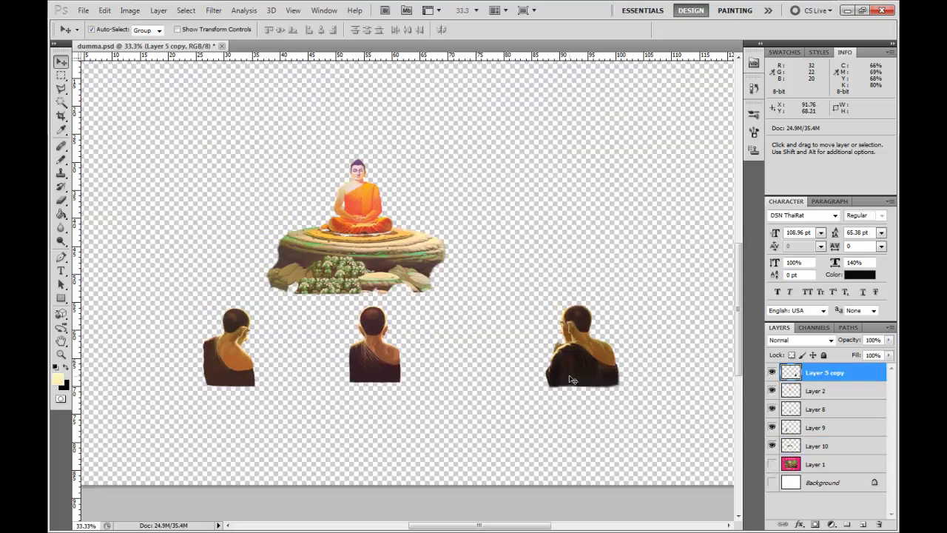
pyautogui.hotkey('ctrl', '+')
pyautogui.press('space')
pyautogui.moveTo(526, 372)
pyautogui.mouseDown()
pyautogui.moveTo(499, 353)
pyautogui.moveTo(522, 360)
pyautogui.moveTo(518, 345)
pyautogui.moveTo(531, 368)
pyautogui.mouseUp()
pyautogui.hotkey('ctrl', '-')
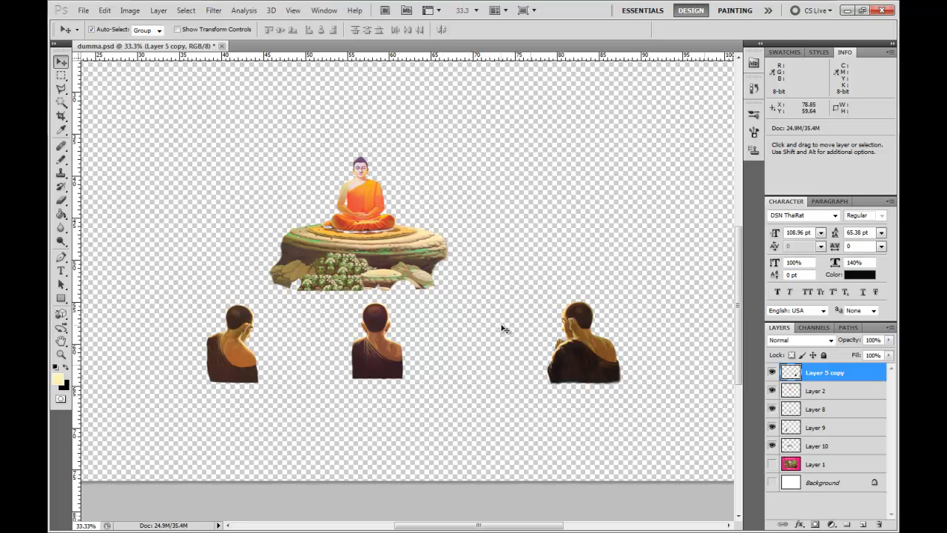
# - Hide all the cut-out layers, show Layer 1 and make it the active layer
pyautogui.keyDown('alt'); pyautogui.click(771, 446); pyautogui.keyUp('alt')
pyautogui.click(771, 464)
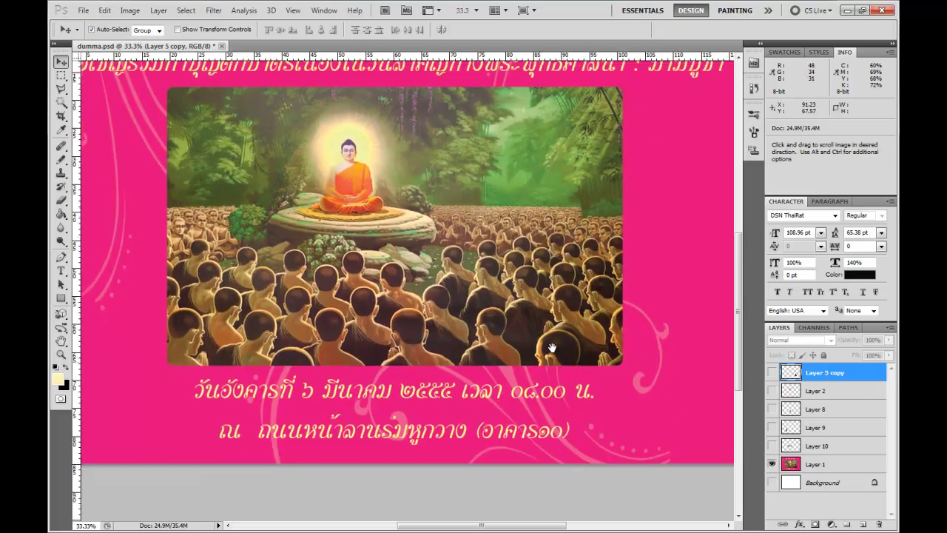
pyautogui.click(392, 211)
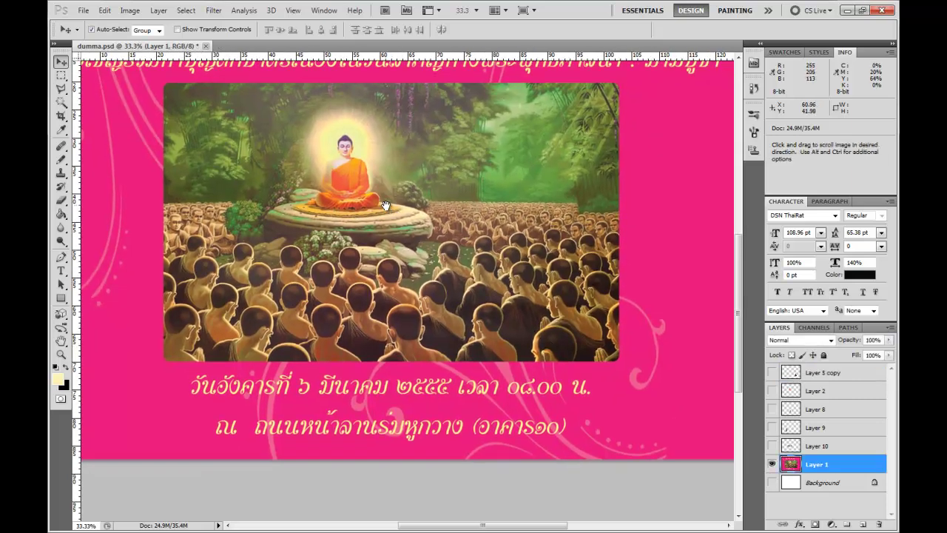
pyautogui.moveTo(389, 209); pyautogui.dragTo(395, 215)
# - Select a rectangle about 15.9 by 14.9 around the Buddha in Layer 1 and copy it to a new layer
pyautogui.press('m')
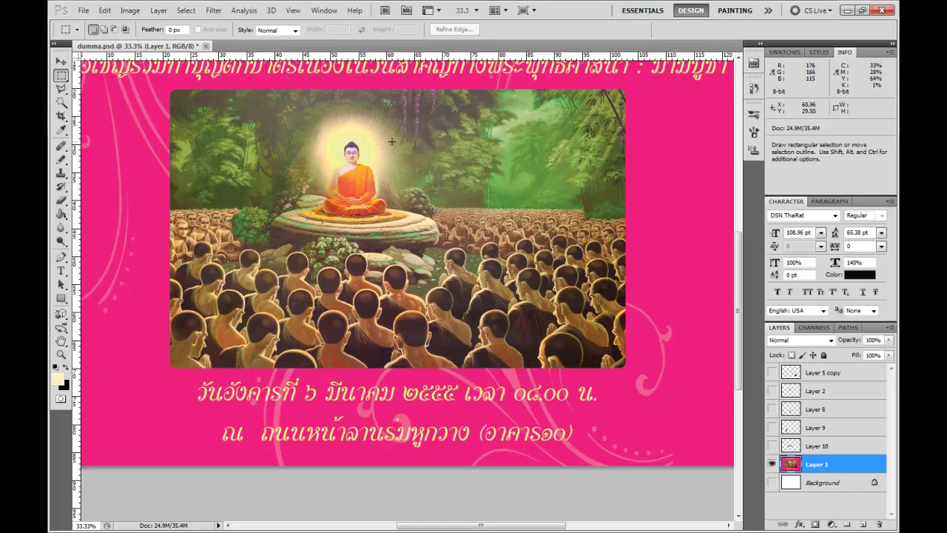
pyautogui.moveTo(310, 222); pyautogui.dragTo(303, 221)
pyautogui.press('ctrl')
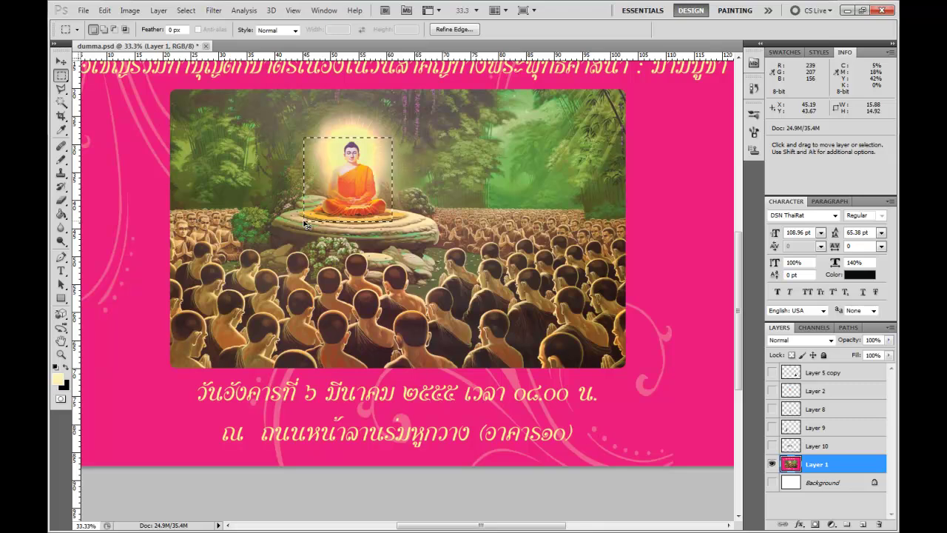
pyautogui.hotkey('ctrl', 'j')
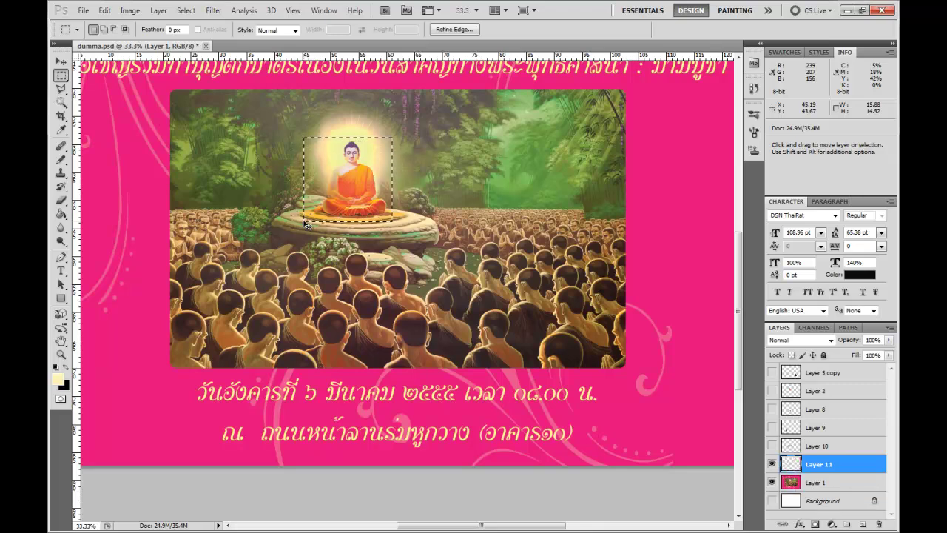
# - Hide Layer 1 and roughly erase the background around the copied Buddha with a small Eraser brush
pyautogui.click(773, 482)
pyautogui.press('v')
pyautogui.hotkey('ctrl', '+')
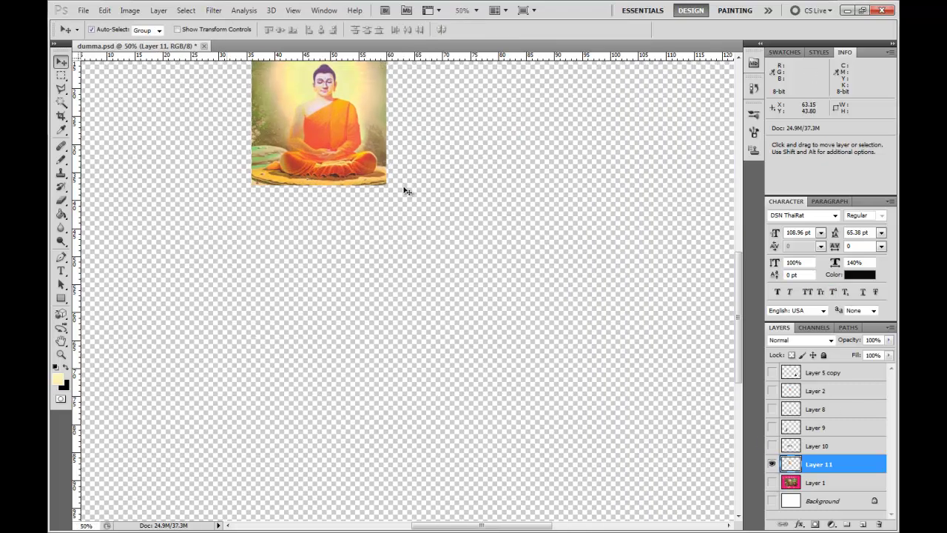
pyautogui.hotkey('ctrl', '+')
pyautogui.moveTo(404, 187); pyautogui.dragTo(449, 360)
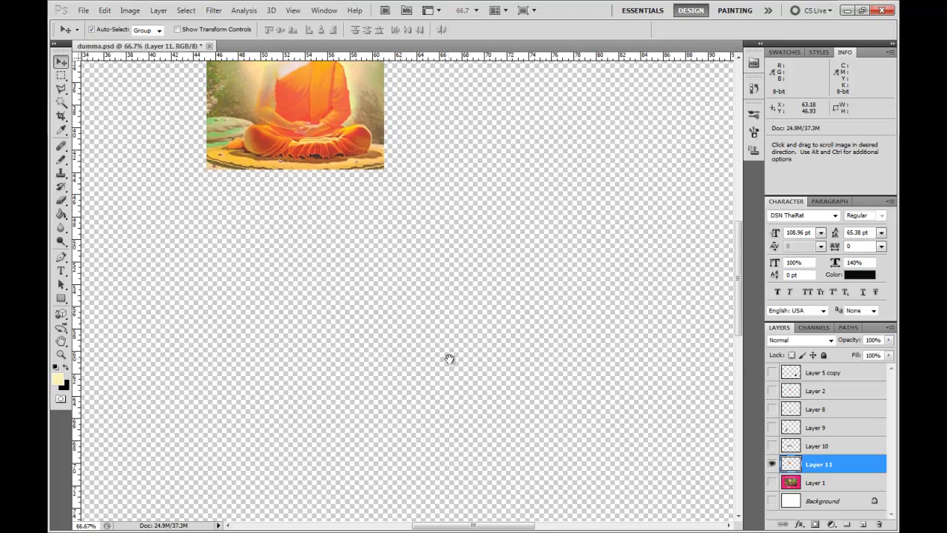
pyautogui.hotkey('ctrl', '+')
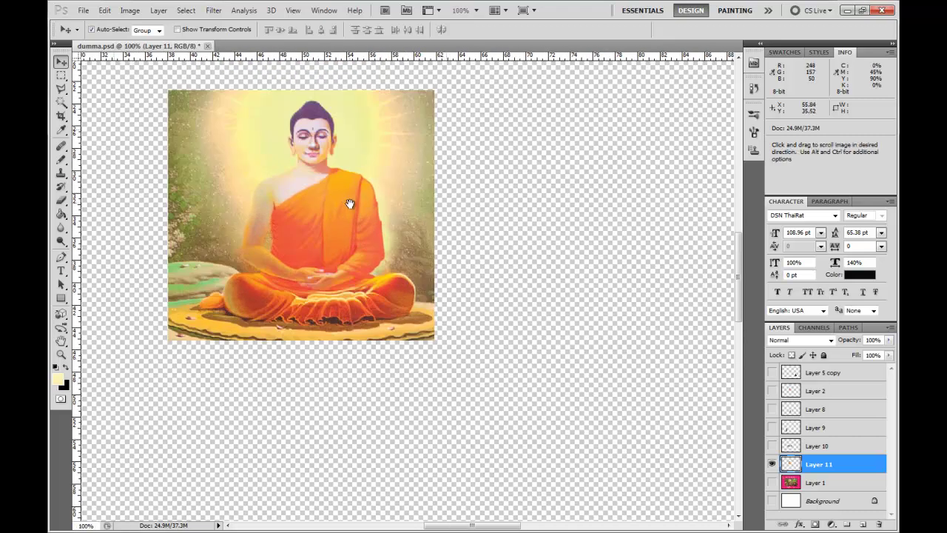
pyautogui.press('e')
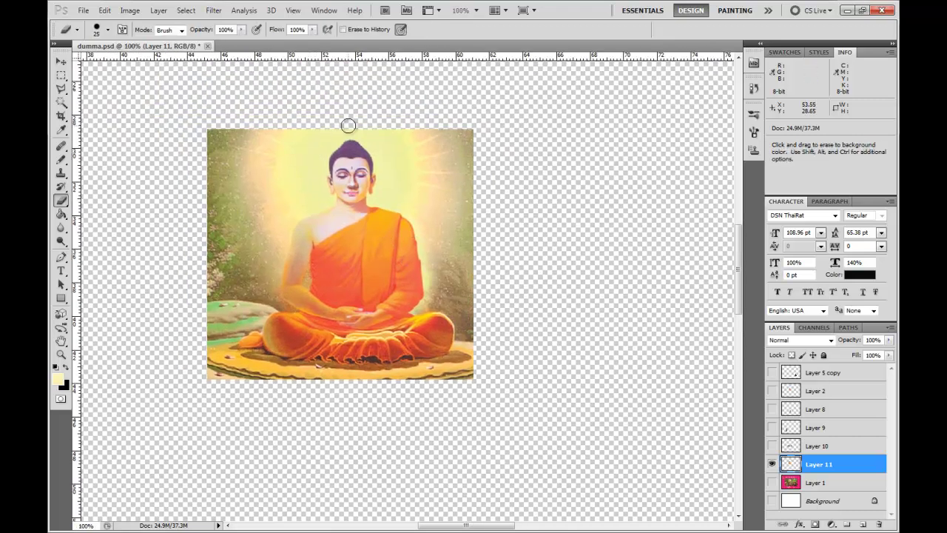
pyautogui.moveTo(338, 127)
pyautogui.mouseDown()
pyautogui.moveTo(314, 197)
pyautogui.moveTo(281, 215)
pyautogui.moveTo(262, 295)
pyautogui.moveTo(249, 326)
pyautogui.moveTo(230, 330)
pyautogui.moveTo(223, 355)
pyautogui.moveTo(400, 373)
pyautogui.moveTo(429, 372)
pyautogui.moveTo(462, 351)
pyautogui.moveTo(468, 318)
pyautogui.moveTo(434, 290)
pyautogui.moveTo(423, 229)
pyautogui.moveTo(414, 208)
pyautogui.moveTo(385, 198)
pyautogui.moveTo(367, 136)
pyautogui.moveTo(389, 153)
pyautogui.moveTo(396, 181)
pyautogui.moveTo(437, 229)
pyautogui.moveTo(442, 268)
pyautogui.moveTo(470, 309)
pyautogui.moveTo(447, 193)
pyautogui.moveTo(419, 192)
pyautogui.moveTo(405, 147)
pyautogui.moveTo(405, 119)
pyautogui.moveTo(441, 118)
pyautogui.moveTo(475, 208)
pyautogui.moveTo(475, 245)
pyautogui.moveTo(428, 176)
pyautogui.moveTo(487, 325)
pyautogui.moveTo(480, 350)
pyautogui.moveTo(451, 378)
pyautogui.moveTo(332, 385)
pyautogui.moveTo(211, 360)
pyautogui.moveTo(224, 321)
pyautogui.moveTo(210, 370)
pyautogui.moveTo(313, 131)
pyautogui.moveTo(199, 133)
pyautogui.moveTo(190, 285)
pyautogui.moveTo(205, 302)
pyautogui.moveTo(226, 271)
pyautogui.moveTo(219, 173)
pyautogui.moveTo(232, 274)
pyautogui.moveTo(258, 153)
pyautogui.moveTo(249, 165)
pyautogui.moveTo(278, 192)
pyautogui.moveTo(285, 138)
pyautogui.moveTo(293, 175)
pyautogui.moveTo(321, 184)
pyautogui.moveTo(315, 206)
pyautogui.moveTo(283, 228)
pyautogui.moveTo(272, 303)
pyautogui.mouseUp()
pyautogui.press(']')
pyautogui.press(']')
pyautogui.press('[')
pyautogui.press('[')
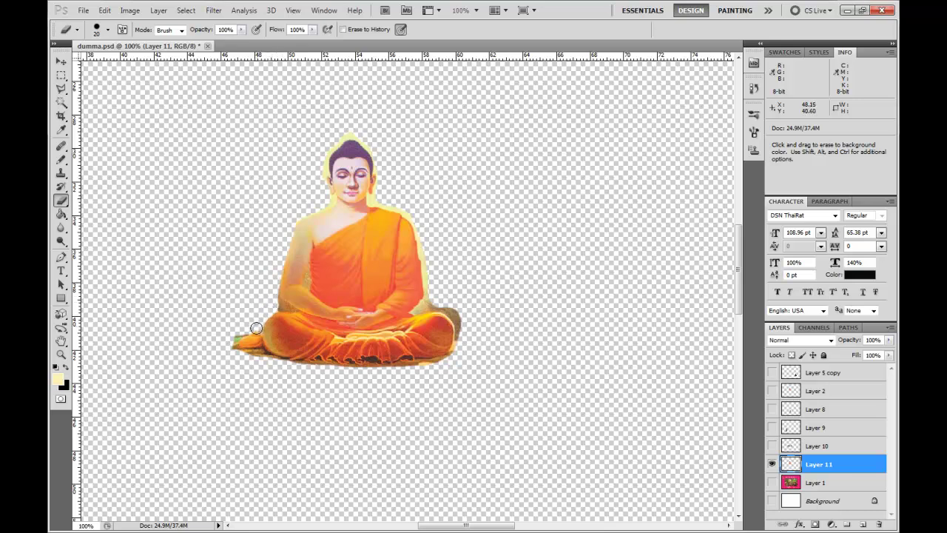
# - Try erasing the leftover ground around the Buddha's knee on the image's left side, and undo the strokes
pyautogui.moveTo(242, 330)
pyautogui.mouseDown()
pyautogui.moveTo(247, 361)
pyautogui.moveTo(261, 353)
pyautogui.moveTo(310, 370)
pyautogui.mouseUp()
pyautogui.press('alt')
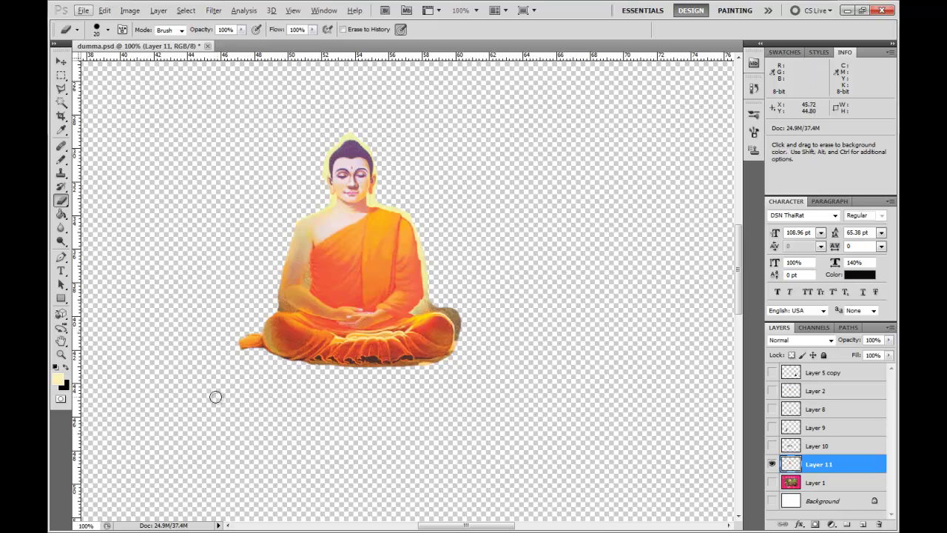
pyautogui.press('v')
pyautogui.hotkey('alt', 'v')
pyautogui.click(272, 380)
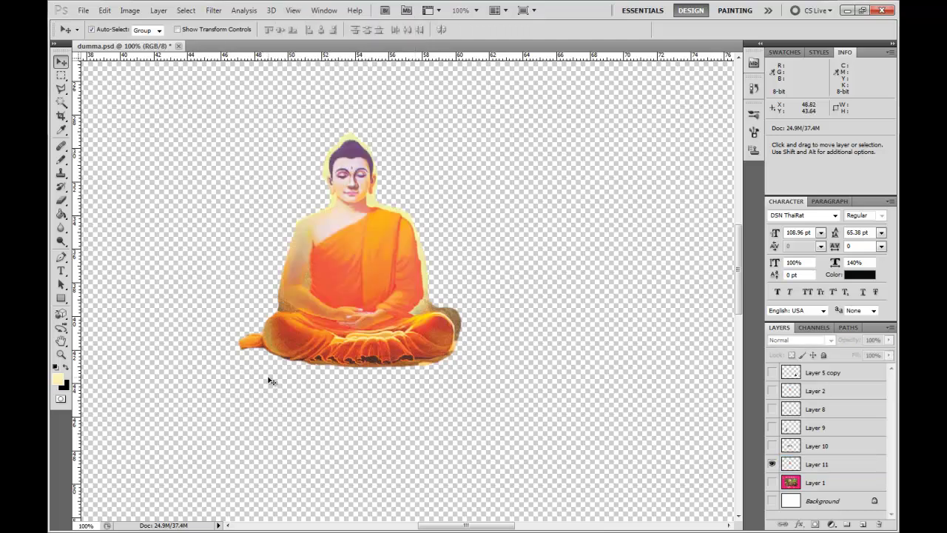
pyautogui.hotkey('ctrl', 'z')
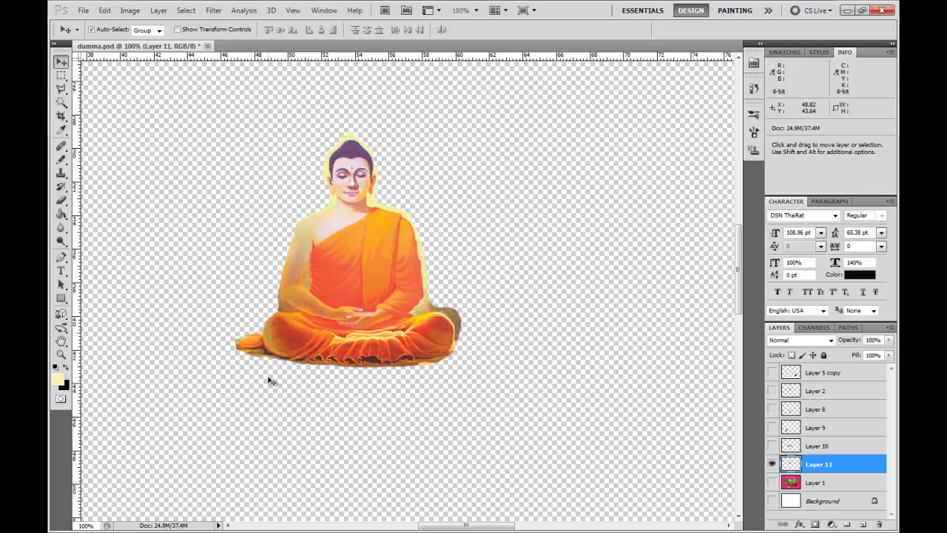
pyautogui.hotkey('ctrl', 'alt', 'z')
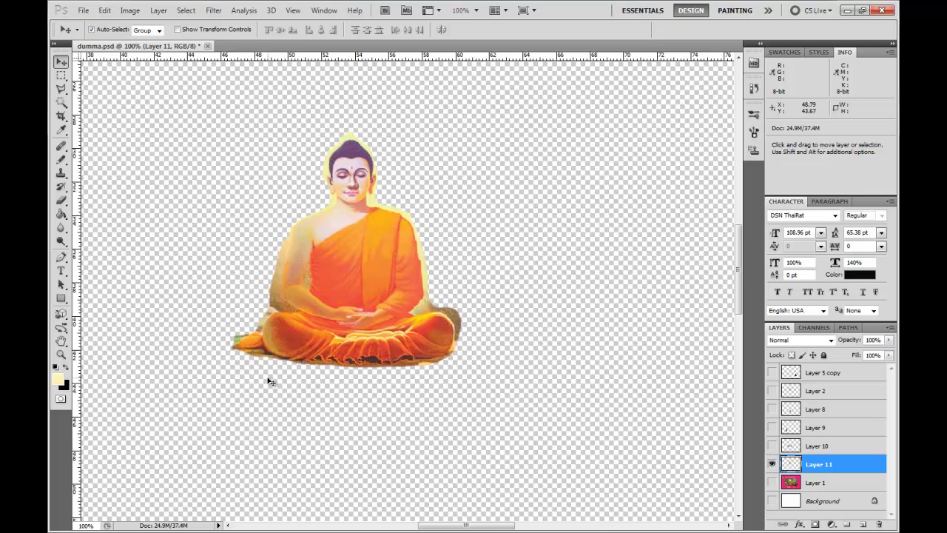
# - Erase the background fringe along the Buddha's arm and head, undoing the stroke that cuts into the orange-robed shoulder
pyautogui.press('e')
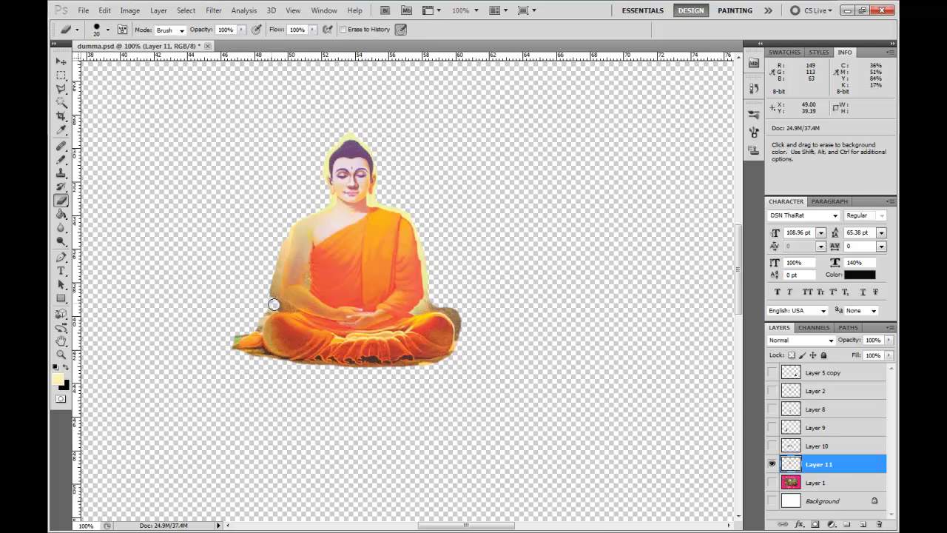
pyautogui.moveTo(273, 303); pyautogui.dragTo(285, 221)
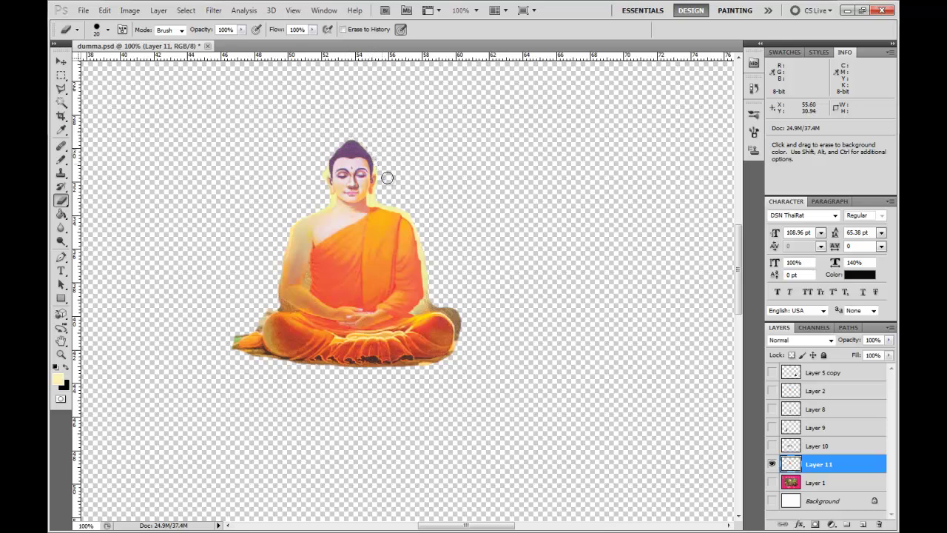
pyautogui.moveTo(395, 207); pyautogui.dragTo(407, 247)
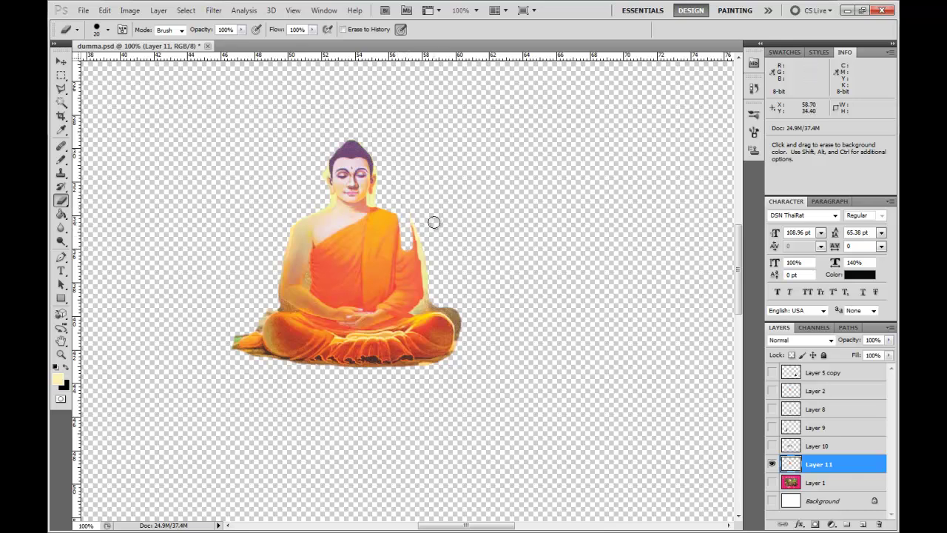
pyautogui.hotkey('ctrl', 'z')
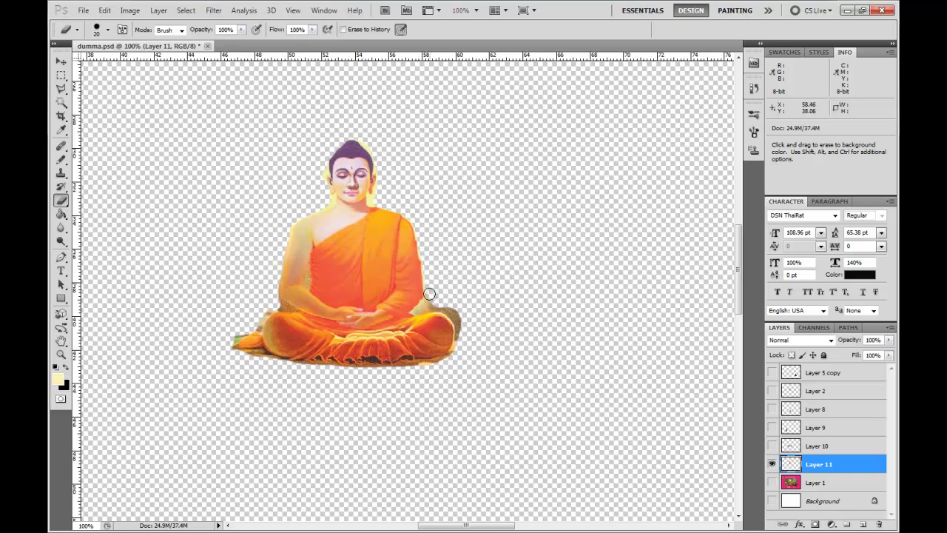
# - Erase the dark background beside the knee on the image's right, undoing the strokes that cut into the robe's lower edge
pyautogui.moveTo(438, 305); pyautogui.dragTo(457, 314)
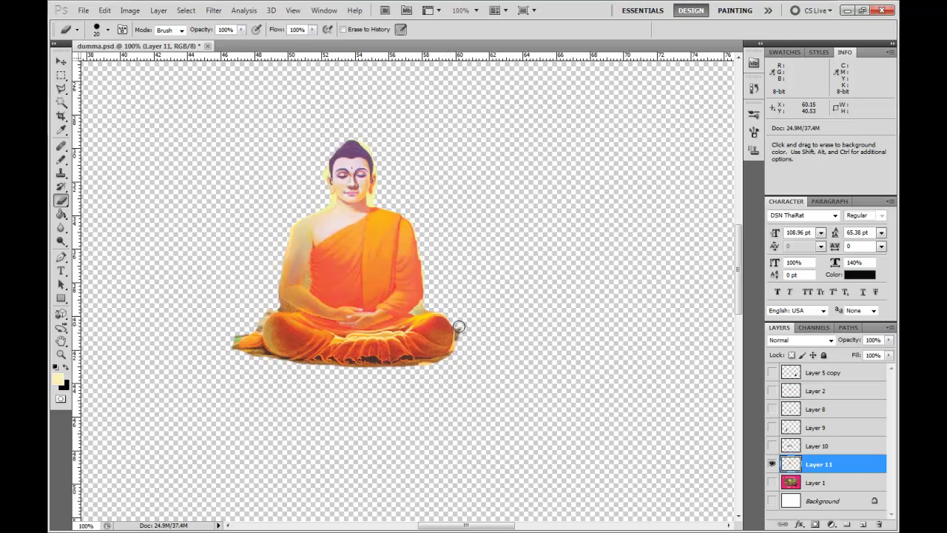
pyautogui.moveTo(462, 340)
pyautogui.mouseDown()
pyautogui.moveTo(415, 369)
pyautogui.moveTo(416, 360)
pyautogui.moveTo(388, 352)
pyautogui.mouseUp()
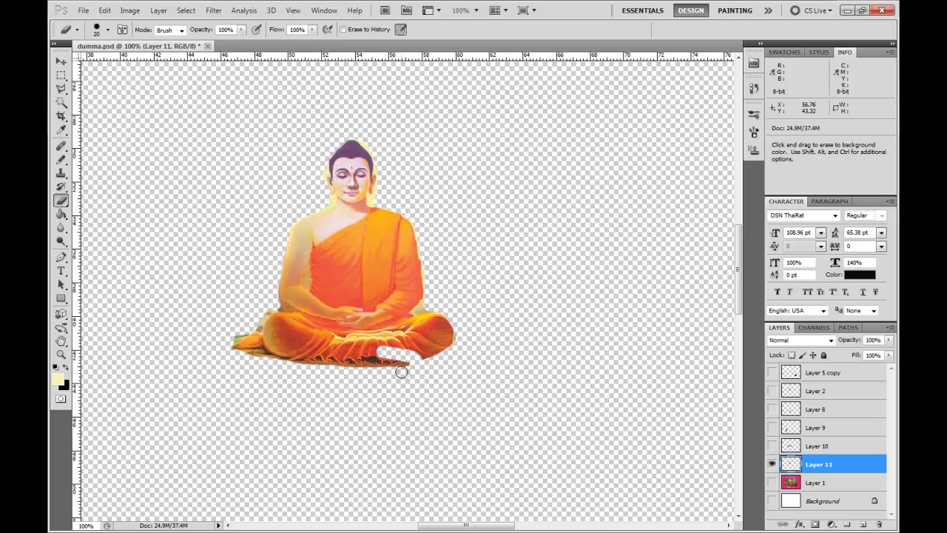
pyautogui.hotkey('ctrl', 'alt', 'z')
pyautogui.hotkey('ctrl', 'alt', 'z')
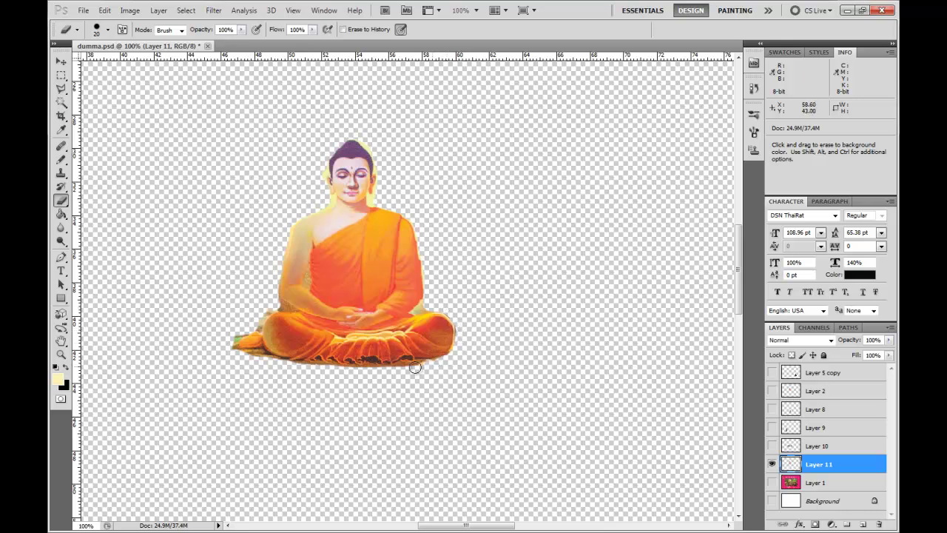
# - Hide the partly erased Buddha copy, Layer 11, and delete that layer
pyautogui.click(773, 482)
pyautogui.click(772, 482)
pyautogui.click(772, 445)
pyautogui.click(772, 445)
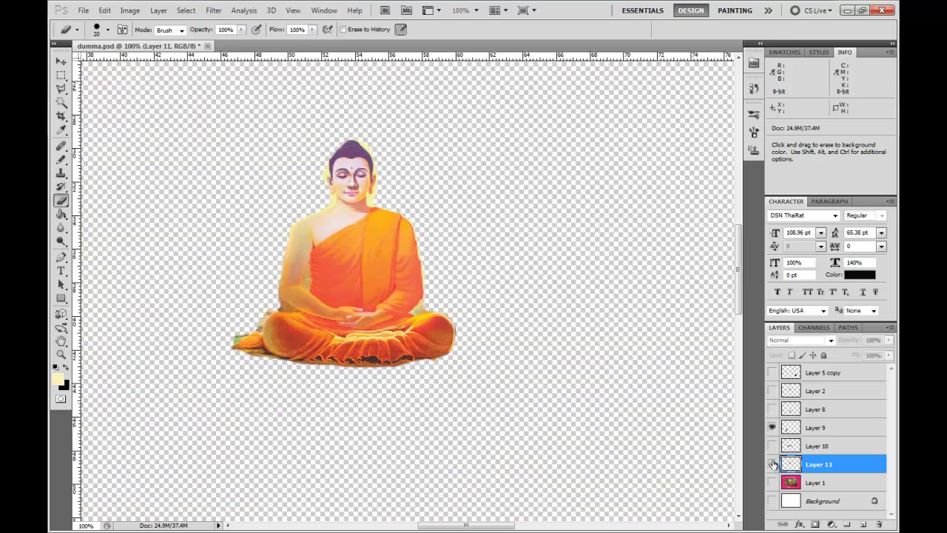
pyautogui.click(772, 463)
pyautogui.press('Delete')
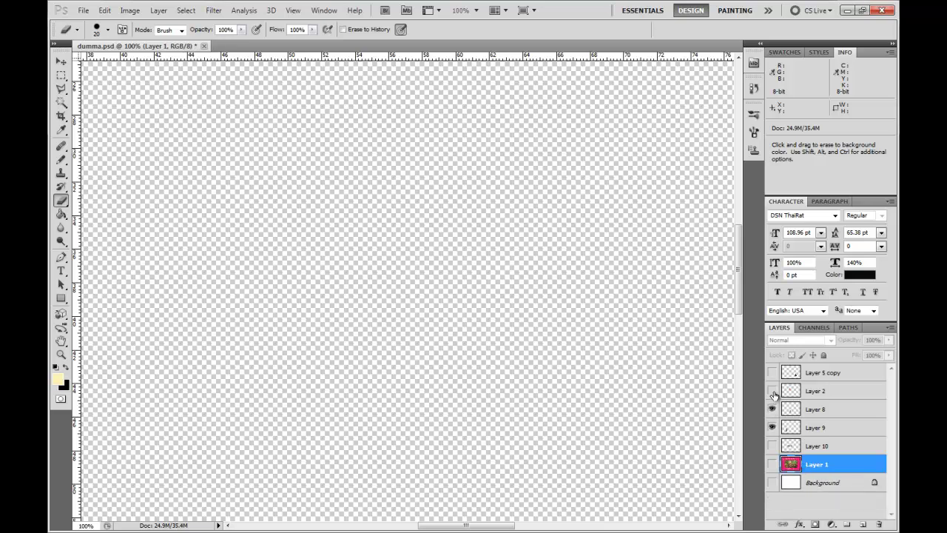
# - View the finished Buddha cut-out on Layer 2, hide Layers 2, 8 and 9, and show Layer 1
pyautogui.click(772, 391)
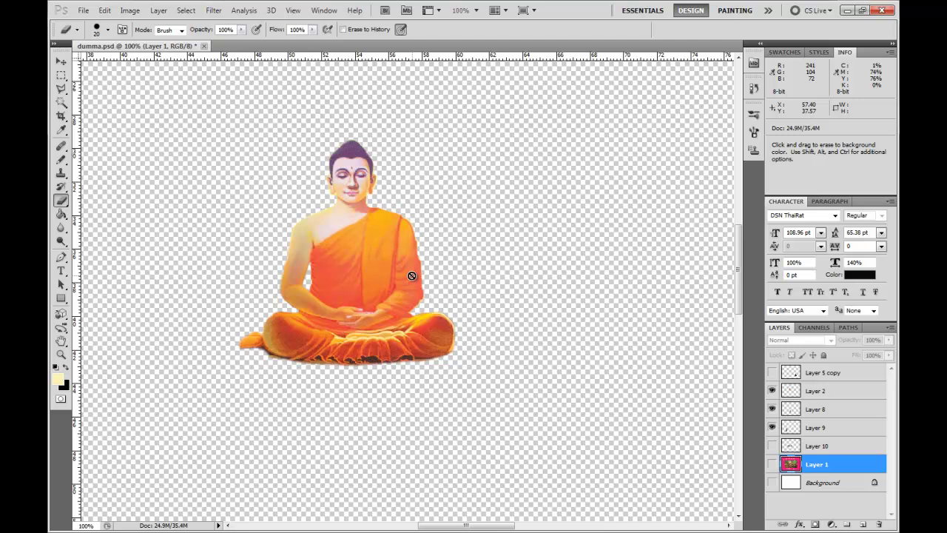
pyautogui.click(771, 428)
pyautogui.click(771, 391)
pyautogui.click(771, 409)
pyautogui.click(771, 464)
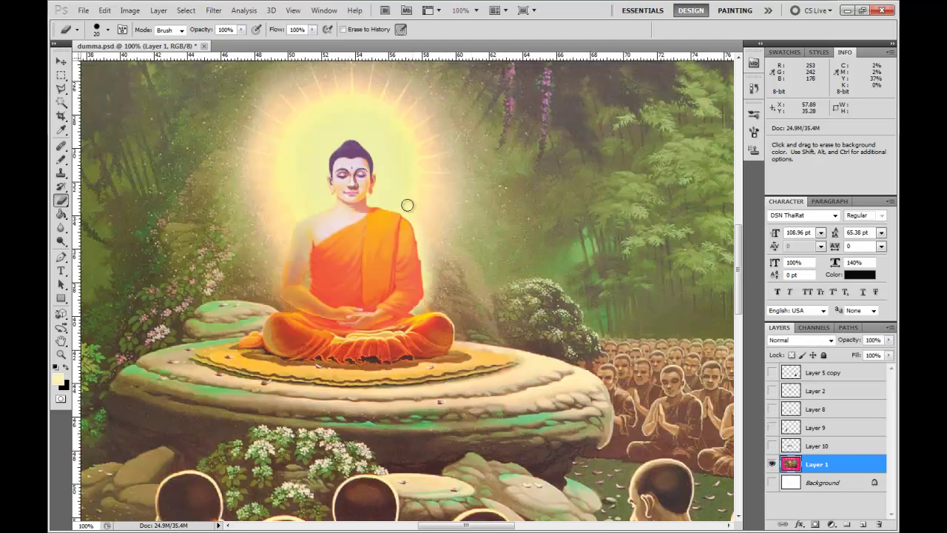
# - Select a rectangle of about 13.8 by 15.7 around the large praying monk in the poster's lower-right corner and copy it to a new layer
pyautogui.press('v')
pyautogui.moveTo(356, 297); pyautogui.dragTo(307, 215)
pyautogui.moveTo(465, 385); pyautogui.dragTo(279, 203)
pyautogui.moveTo(466, 251); pyautogui.dragTo(310, 338)
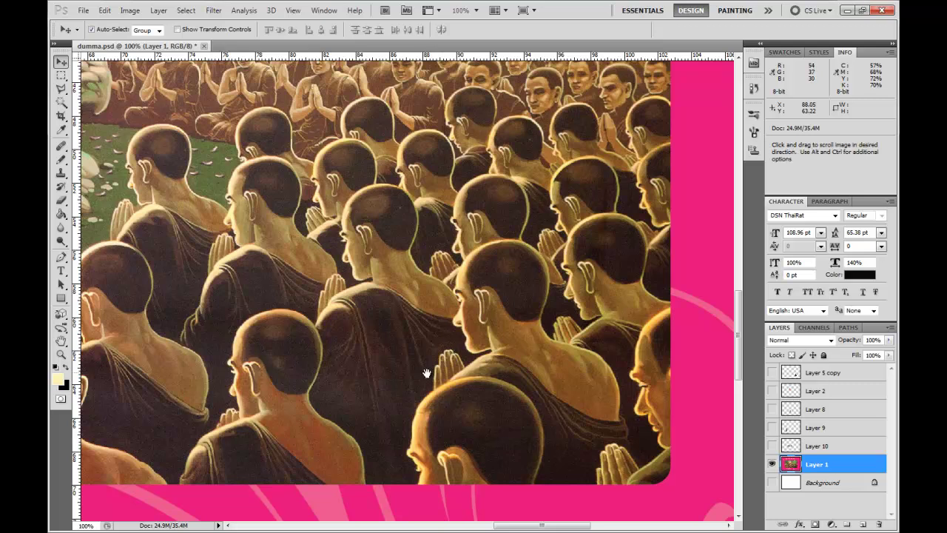
pyautogui.moveTo(429, 374); pyautogui.dragTo(416, 343)
pyautogui.moveTo(408, 301); pyautogui.dragTo(394, 295)
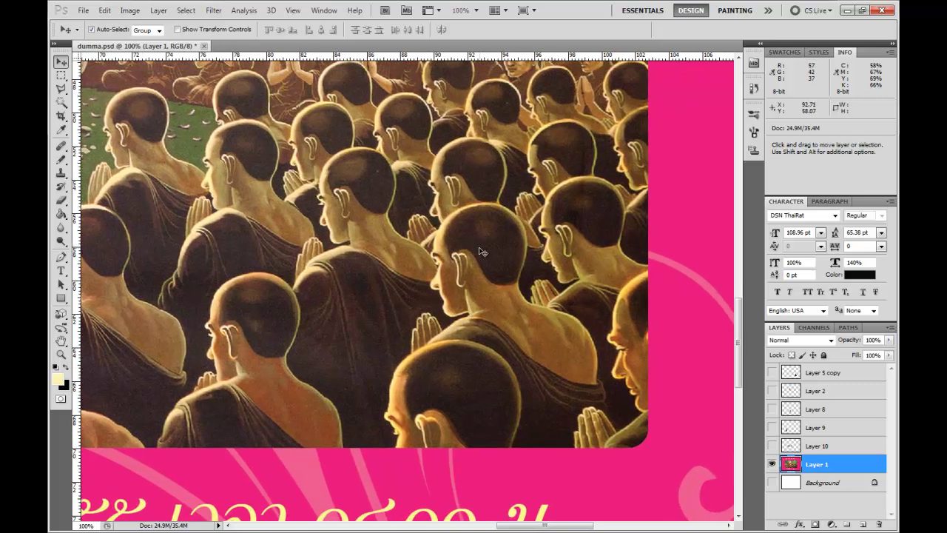
pyautogui.press('m')
pyautogui.moveTo(490, 280); pyautogui.dragTo(474, 268)
pyautogui.moveTo(608, 206); pyautogui.dragTo(376, 468)
pyautogui.moveTo(433, 384); pyautogui.dragTo(444, 366)
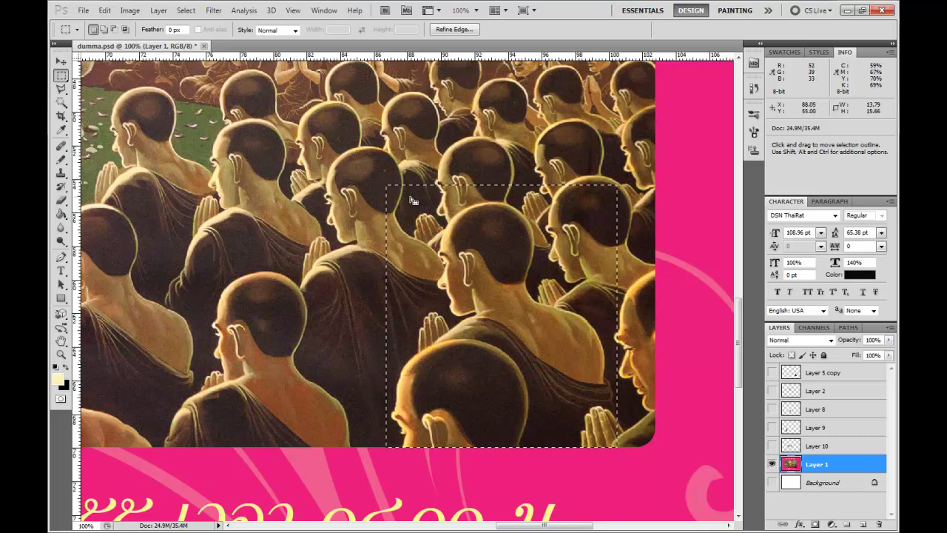
pyautogui.hotkey('ctrl', 'j')
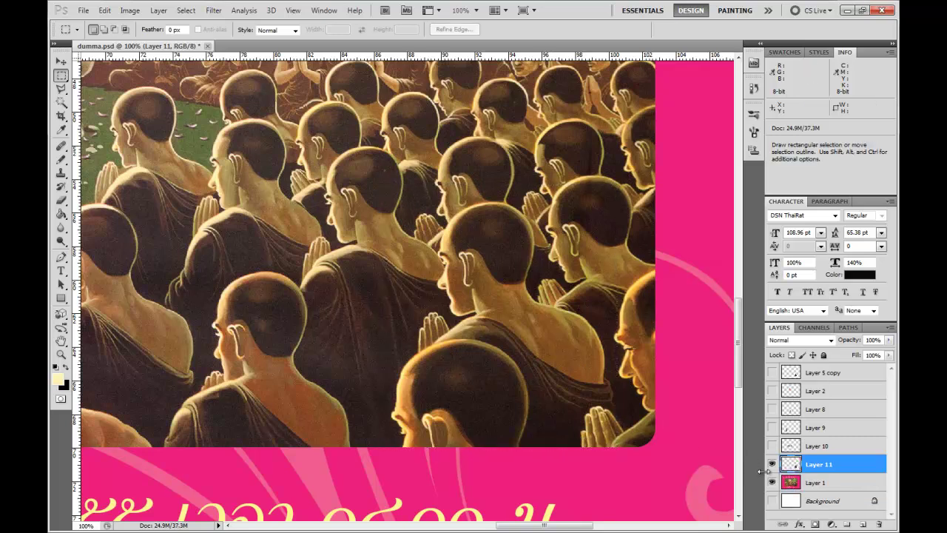
# - Hide Layer 1 and erase the neighbouring figures and background around the praying monk's head, hands and shoulders on Layer 11
pyautogui.click(772, 482)
pyautogui.press('e')
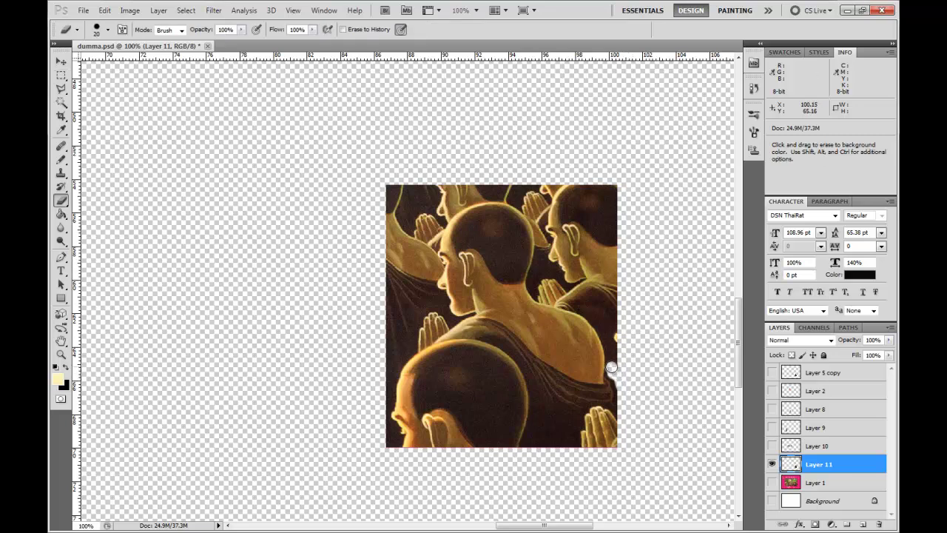
pyautogui.moveTo(614, 369)
pyautogui.mouseDown()
pyautogui.moveTo(609, 313)
pyautogui.moveTo(556, 293)
pyautogui.moveTo(545, 222)
pyautogui.moveTo(524, 200)
pyautogui.moveTo(450, 192)
pyautogui.moveTo(420, 239)
pyautogui.moveTo(421, 297)
pyautogui.moveTo(378, 416)
pyautogui.moveTo(382, 281)
pyautogui.moveTo(386, 311)
pyautogui.moveTo(412, 224)
pyautogui.moveTo(381, 217)
pyautogui.moveTo(408, 171)
pyautogui.moveTo(437, 211)
pyautogui.moveTo(427, 247)
pyautogui.moveTo(395, 191)
pyautogui.moveTo(387, 269)
pyautogui.moveTo(397, 277)
pyautogui.moveTo(398, 316)
pyautogui.moveTo(401, 307)
pyautogui.moveTo(385, 359)
pyautogui.mouseUp()
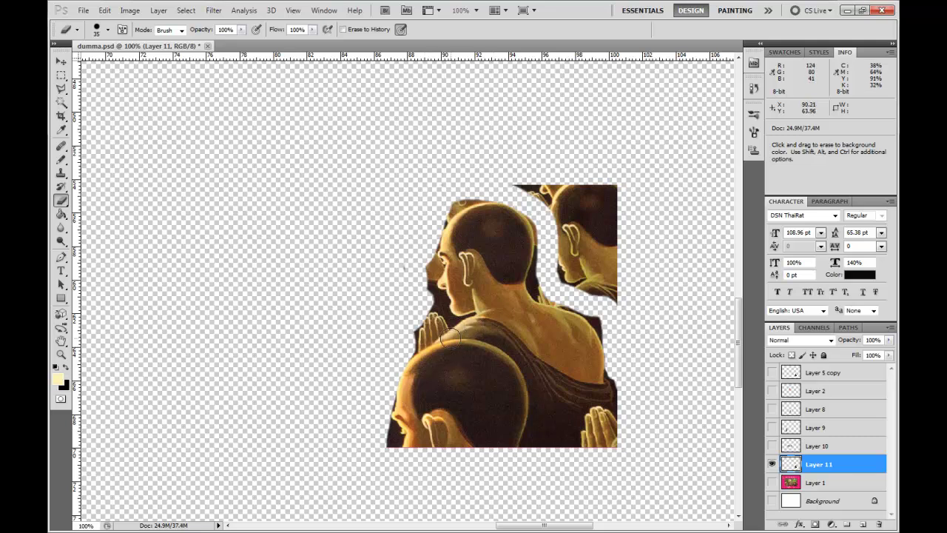
# - Show and select Layer 1, then copy a rectangle around the robed shoulder of a monk farther left to a new layer
pyautogui.click(772, 483)
pyautogui.press('v')
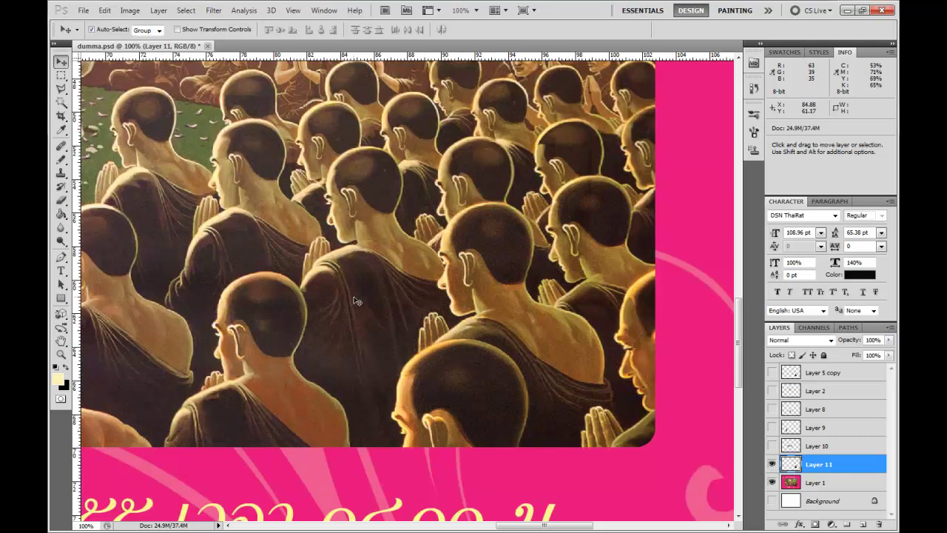
pyautogui.click(354, 296)
pyautogui.moveTo(231, 246); pyautogui.dragTo(263, 255)
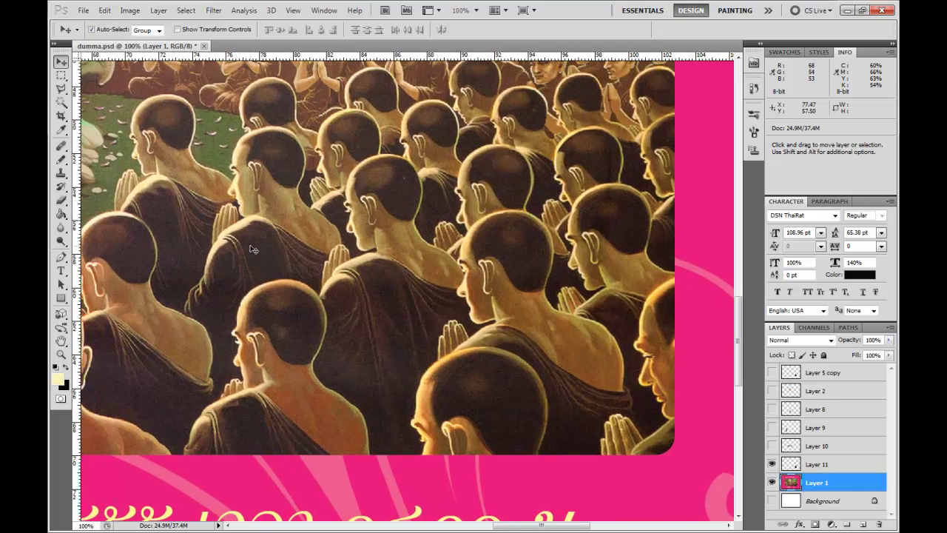
pyautogui.press('m')
pyautogui.moveTo(285, 211); pyautogui.dragTo(199, 317)
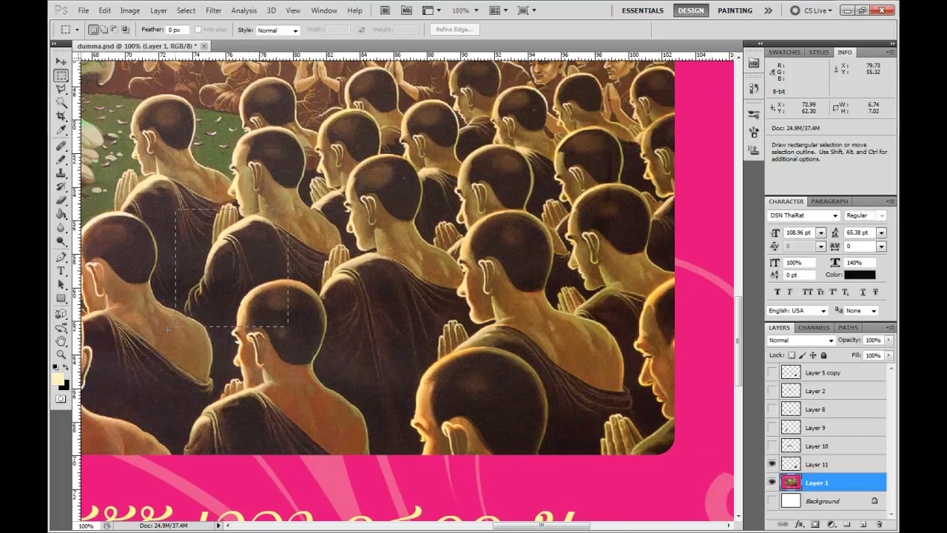
pyautogui.hotkey('ctrl', 'j')
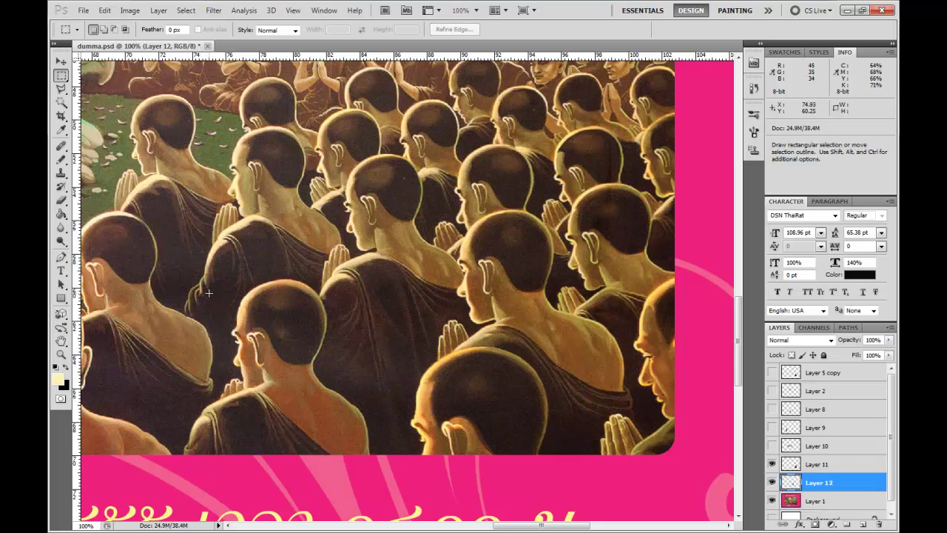
# - Hide Layer 1, move the robe patch below its original spot, and erase the background and neighbouring figures around the patch
pyautogui.press('v')
pyautogui.click(771, 500)
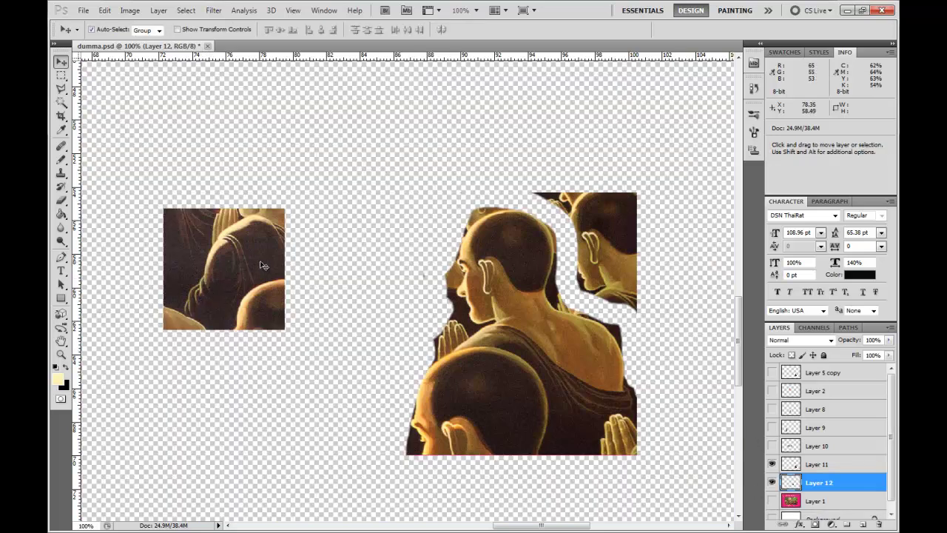
pyautogui.moveTo(259, 261); pyautogui.dragTo(332, 371)
pyautogui.press('e')
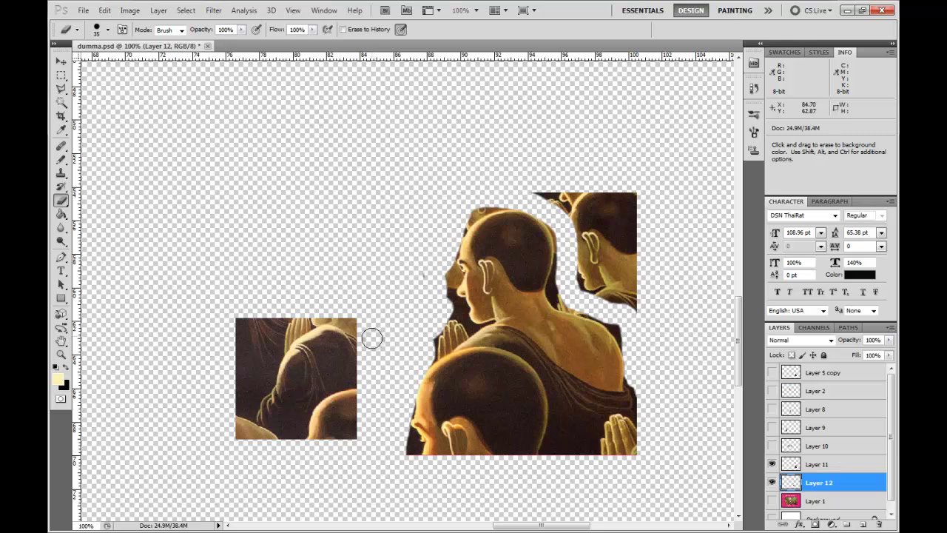
pyautogui.moveTo(306, 322)
pyautogui.mouseDown()
pyautogui.moveTo(251, 392)
pyautogui.moveTo(250, 419)
pyautogui.moveTo(267, 351)
pyautogui.moveTo(266, 325)
pyautogui.moveTo(243, 361)
pyautogui.moveTo(245, 328)
pyautogui.mouseUp()
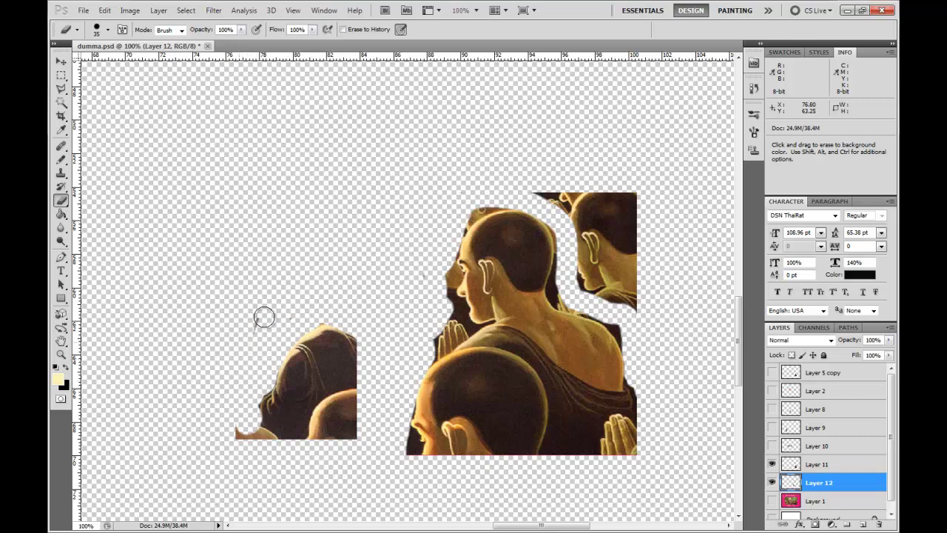
pyautogui.moveTo(358, 337)
pyautogui.mouseDown()
pyautogui.moveTo(368, 389)
pyautogui.moveTo(354, 387)
pyautogui.moveTo(315, 421)
pyautogui.moveTo(322, 436)
pyautogui.moveTo(349, 433)
pyautogui.moveTo(313, 433)
pyautogui.moveTo(366, 407)
pyautogui.moveTo(307, 441)
pyautogui.moveTo(276, 439)
pyautogui.moveTo(252, 411)
pyautogui.moveTo(246, 432)
pyautogui.moveTo(222, 405)
pyautogui.mouseUp()
# - Bring the robe patch in front of Layer 11, scale it to 120.21%, and fit it over the praying monk's missing shoulder
pyautogui.press('v')
pyautogui.moveTo(329, 384)
pyautogui.mouseDown()
pyautogui.moveTo(470, 385)
pyautogui.moveTo(427, 382)
pyautogui.mouseUp()
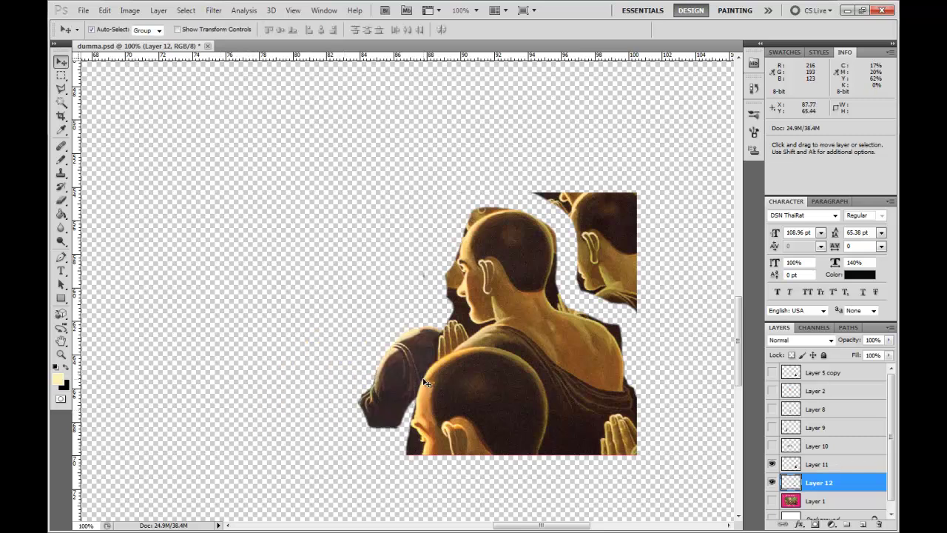
pyautogui.hotkey('ctrl', ']')
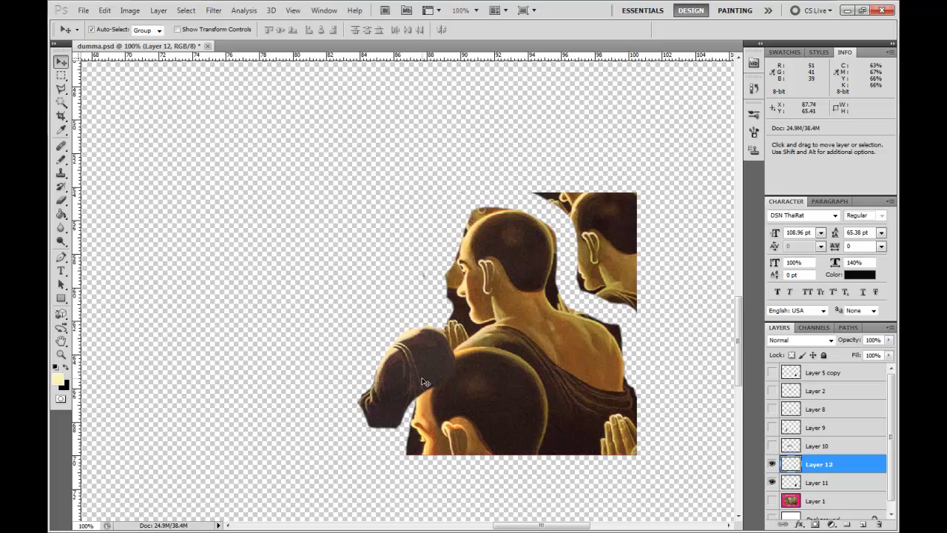
pyautogui.moveTo(400, 373); pyautogui.dragTo(460, 384)
pyautogui.hotkey('ctrl', 't')
pyautogui.moveTo(514, 435); pyautogui.dragTo(545, 449)
pyautogui.moveTo(481, 400); pyautogui.dragTo(474, 397)
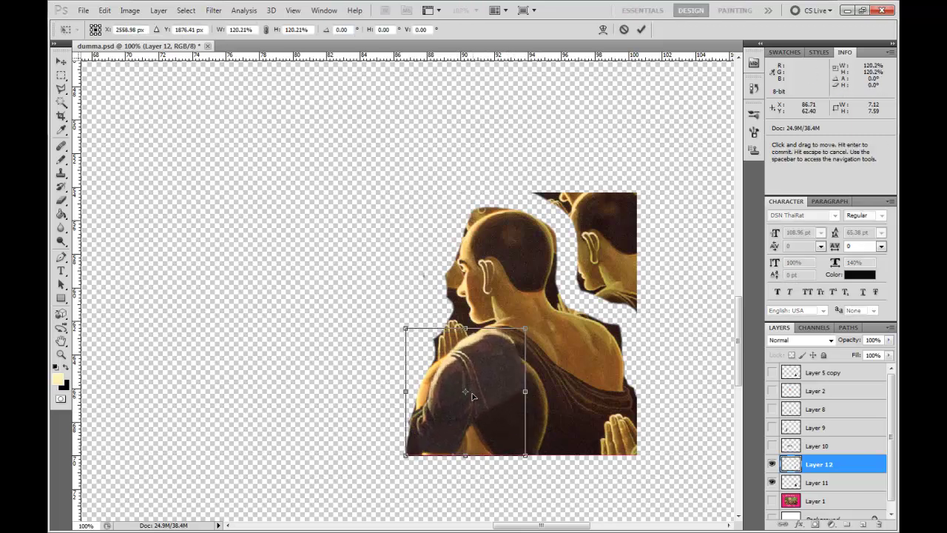
pyautogui.press('Return')
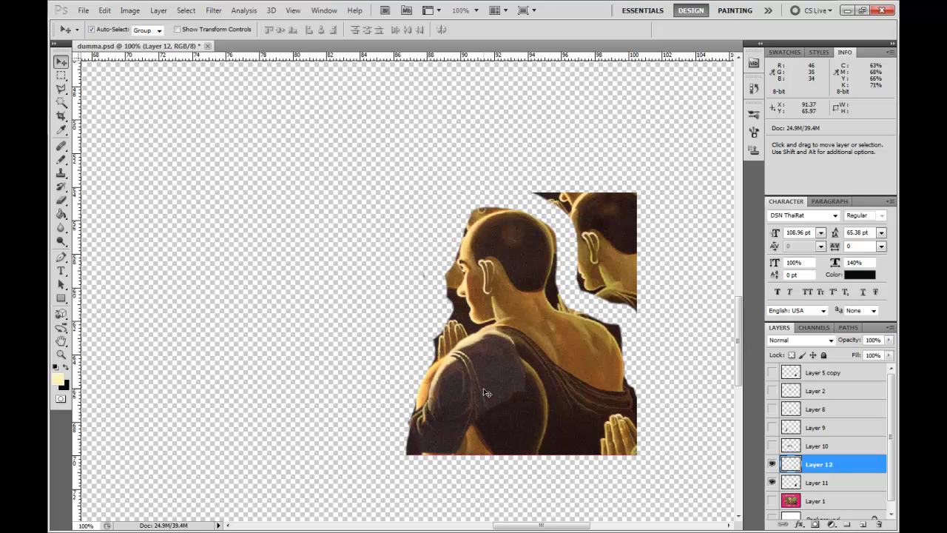
# - Darken the robe patch on Layer 12 with a Curves adjustment, mapping input 60 to output 39
pyautogui.moveTo(314, 363); pyautogui.dragTo(289, 348)
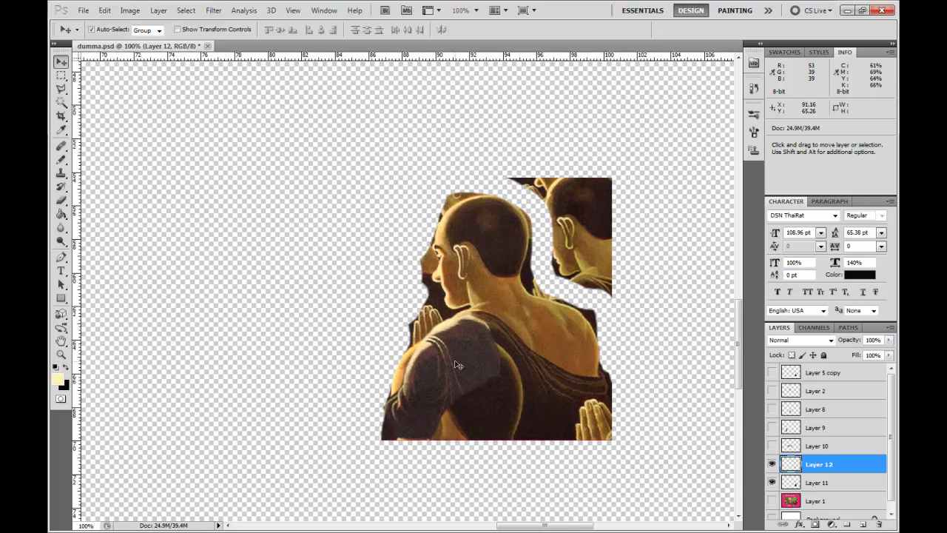
pyautogui.scroll(-1, 408, 408)
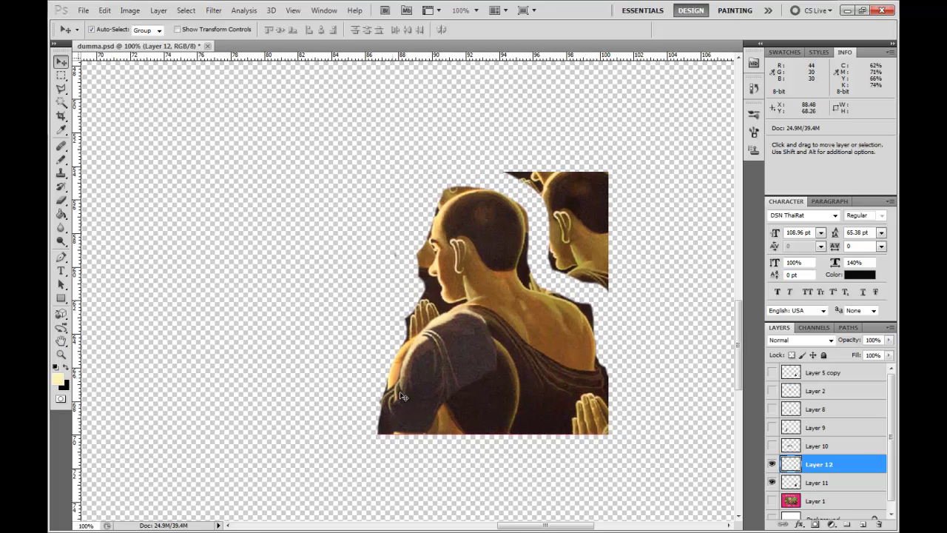
pyautogui.click(132, 11)
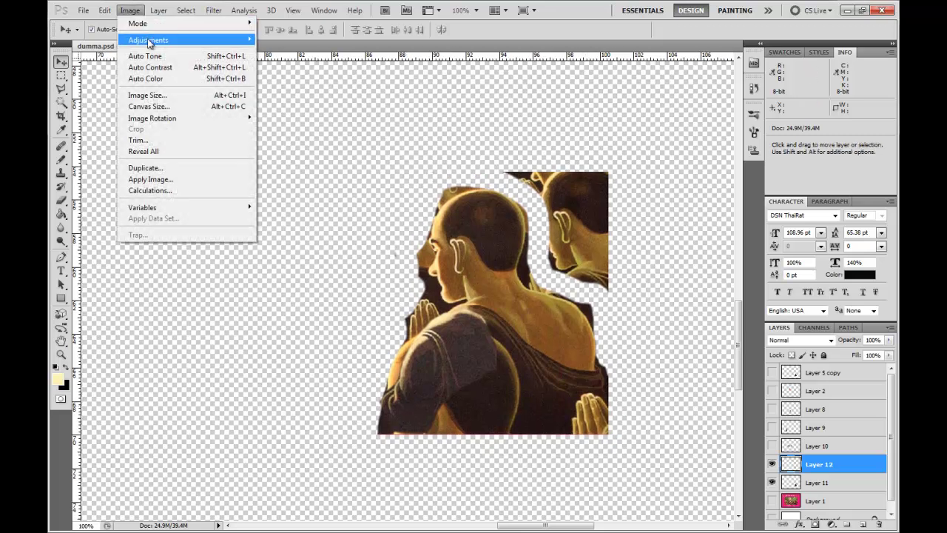
pyautogui.moveTo(148, 41)
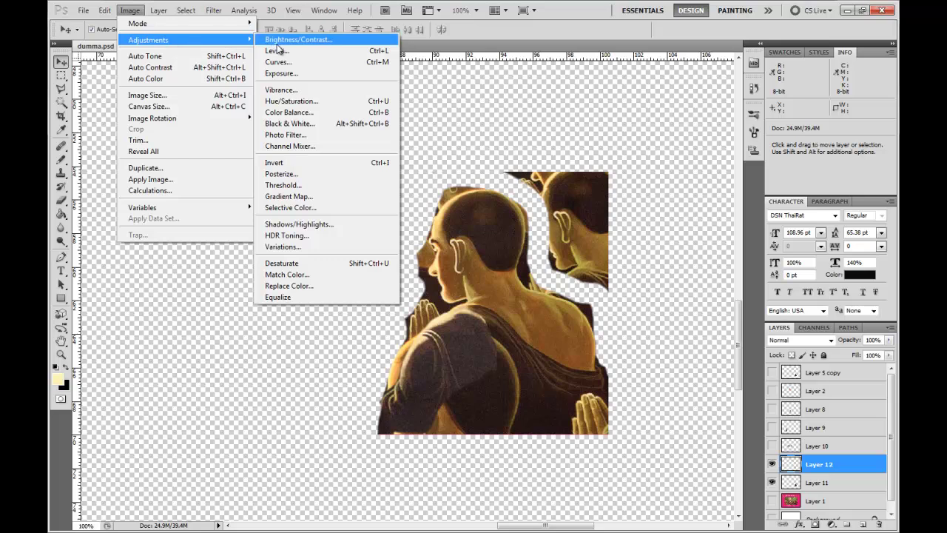
pyautogui.click(315, 63)
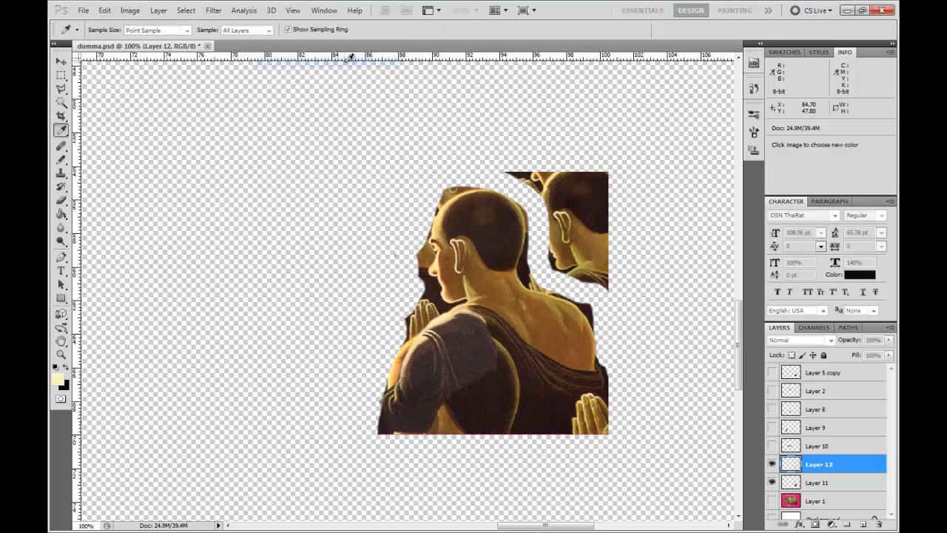
pyautogui.moveTo(285, 131); pyautogui.dragTo(186, 111)
pyautogui.moveTo(156, 280); pyautogui.dragTo(159, 284)
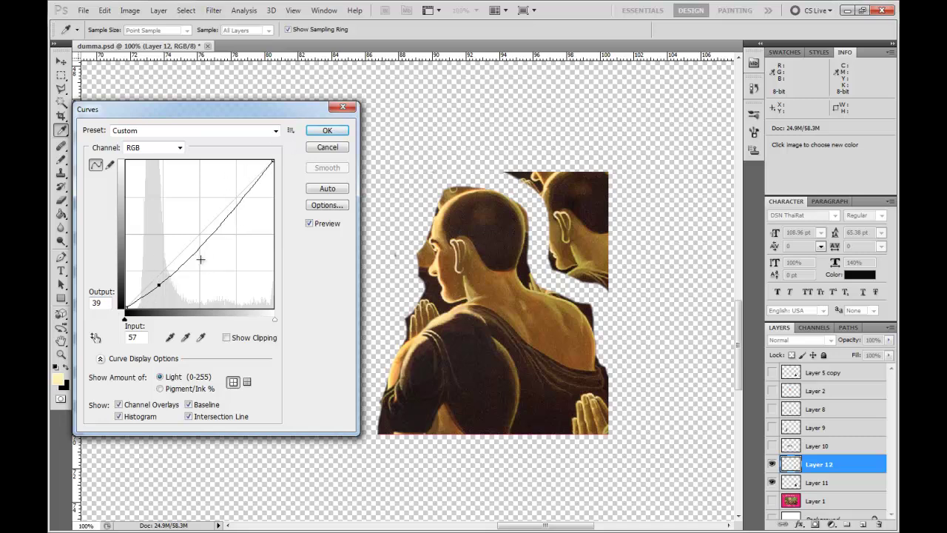
pyautogui.moveTo(159, 284); pyautogui.dragTo(160, 284)
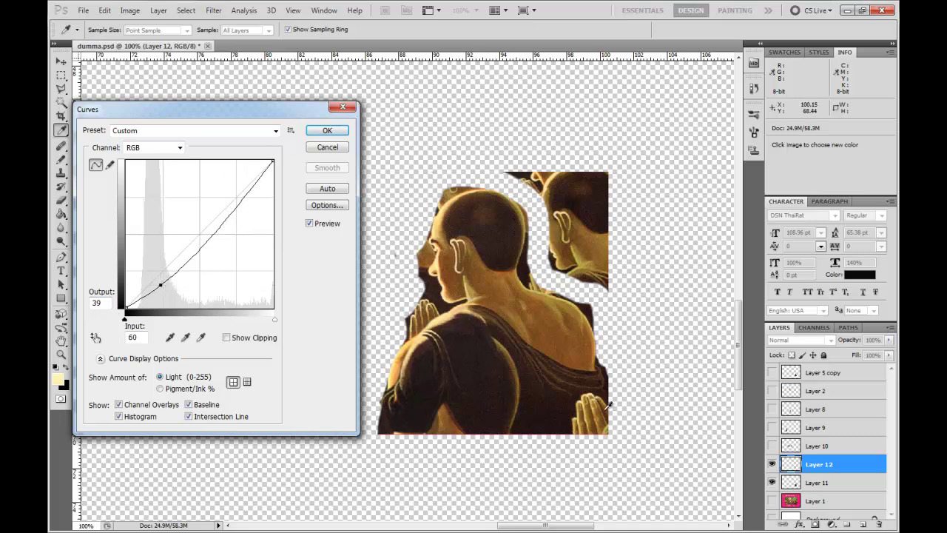
pyautogui.click(329, 133)
# - On Layer 11, clone dark robe texture over the lower part of the foreground head's bright rim with a 15 px Clone Stamp
pyautogui.press('e')
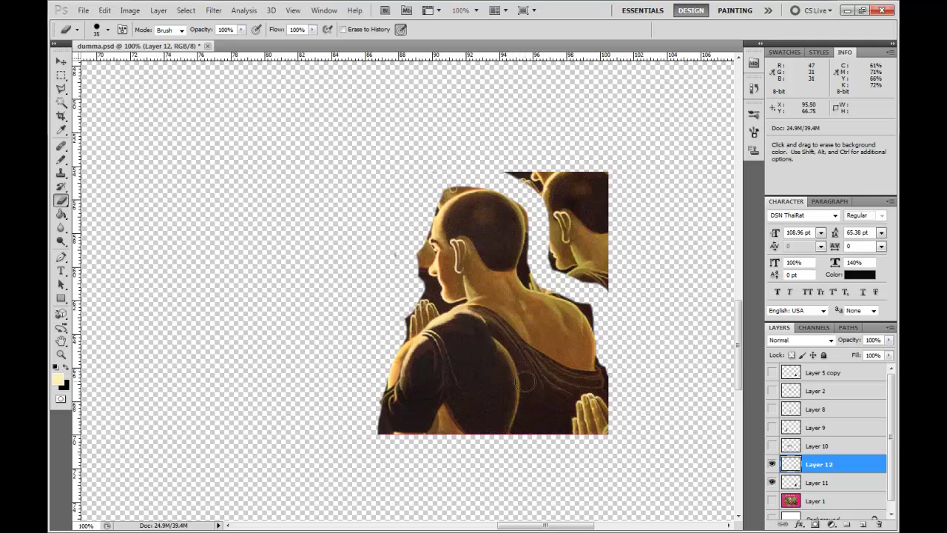
pyautogui.press('v')
pyautogui.click(494, 418)
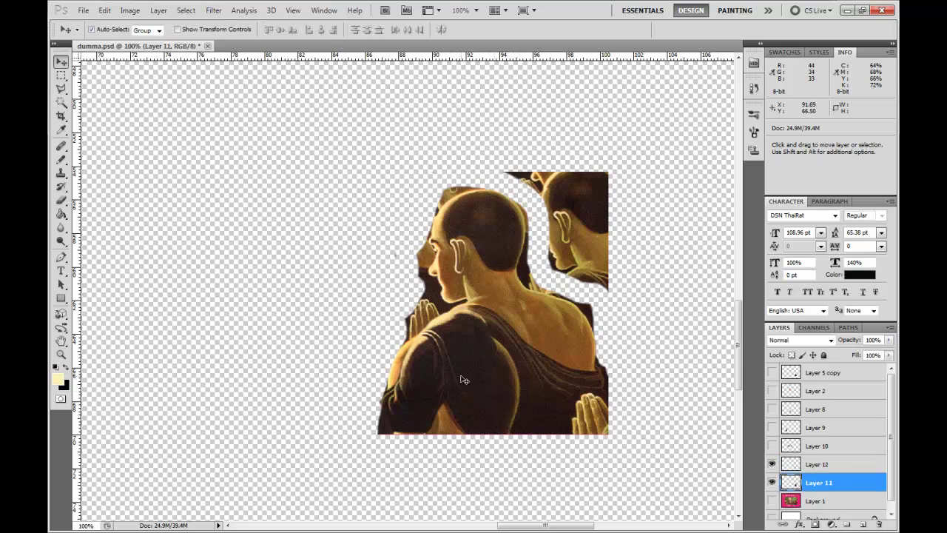
pyautogui.press('e')
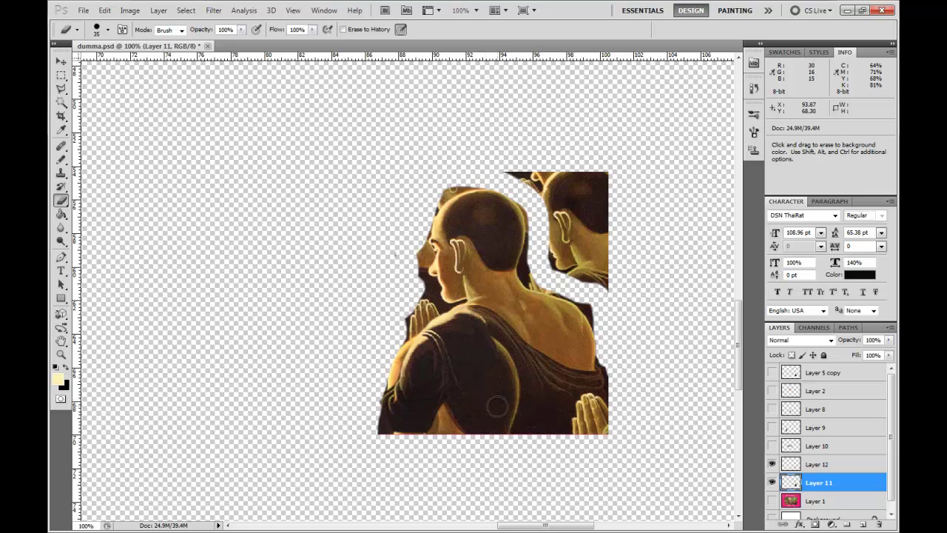
pyautogui.click(62, 172)
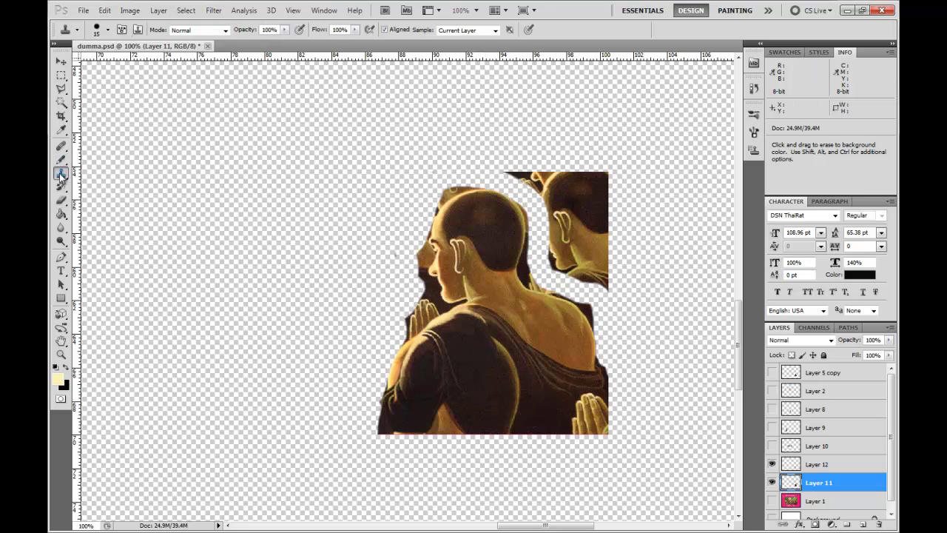
pyautogui.click(87, 174)
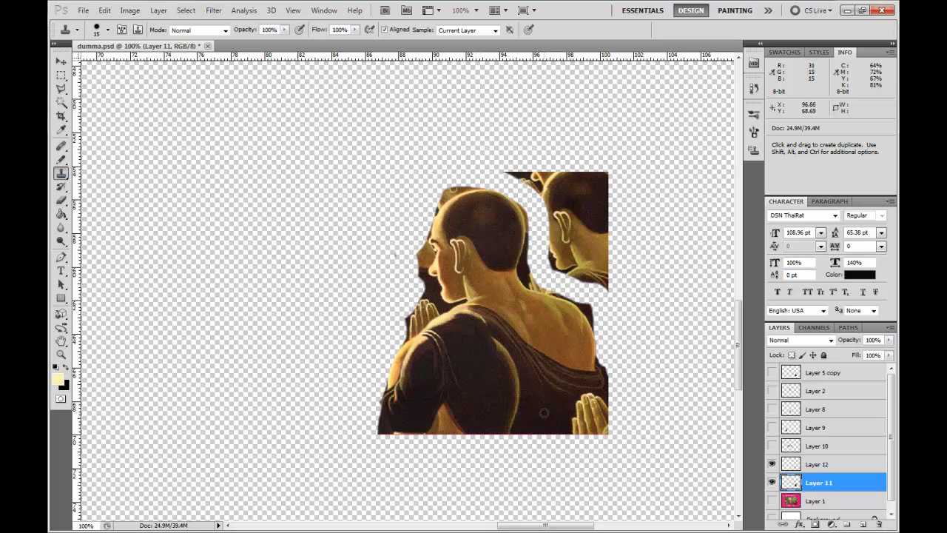
pyautogui.press('alt')
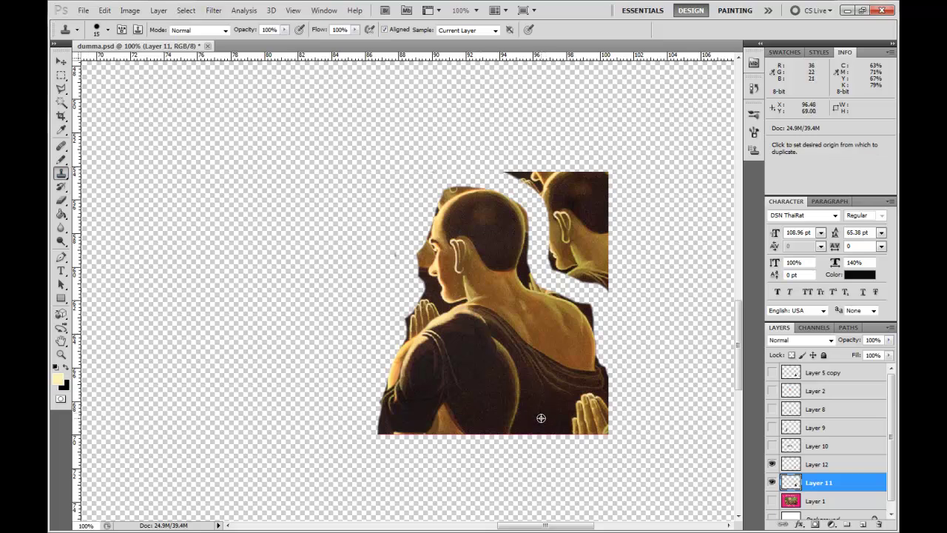
pyautogui.keyDown('alt'); pyautogui.click(541, 414); pyautogui.keyUp('alt')
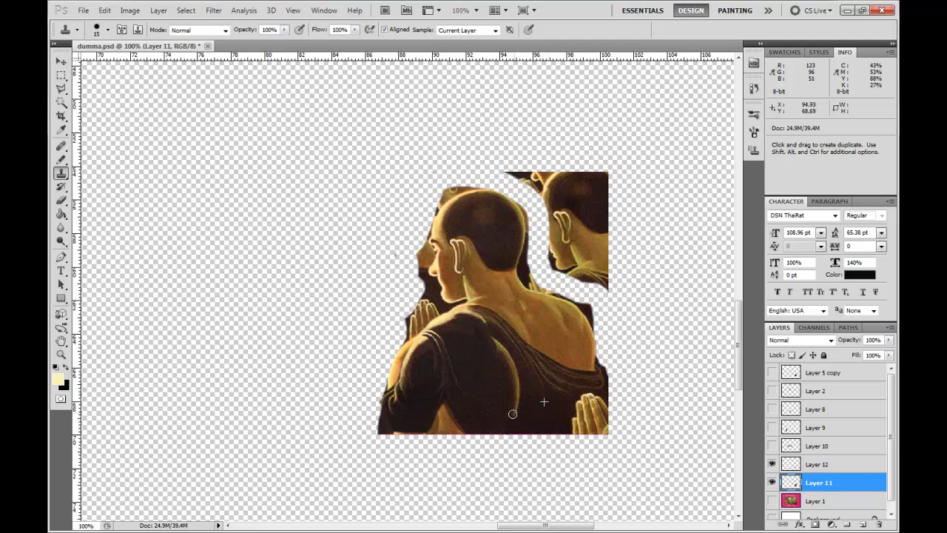
pyautogui.moveTo(513, 416); pyautogui.dragTo(519, 400)
# - Try painting over the foreground head's rim with a 40 px brush in a sampled dark robe colour, then undo the stroke
pyautogui.click(63, 165)
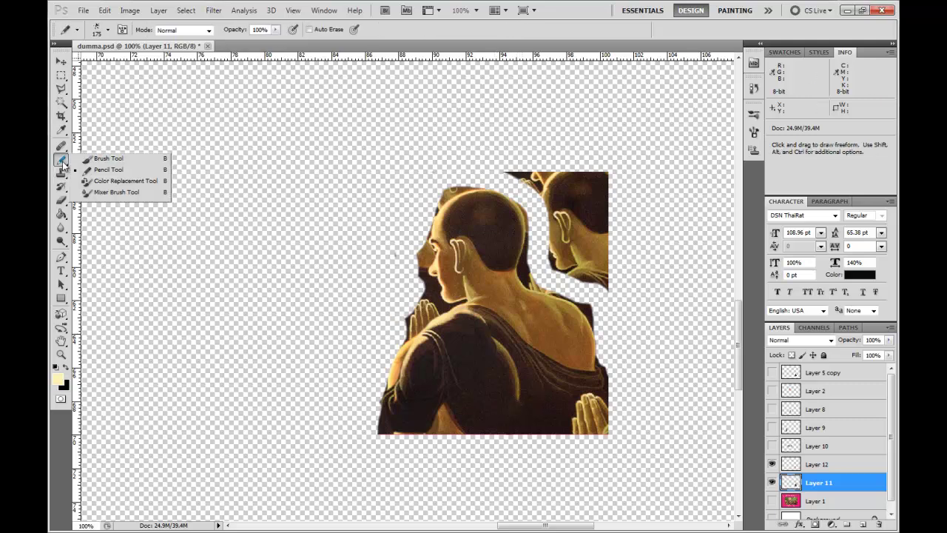
pyautogui.click(108, 158)
pyautogui.press('[')
pyautogui.press('[')
pyautogui.press('[')
pyautogui.press('[')
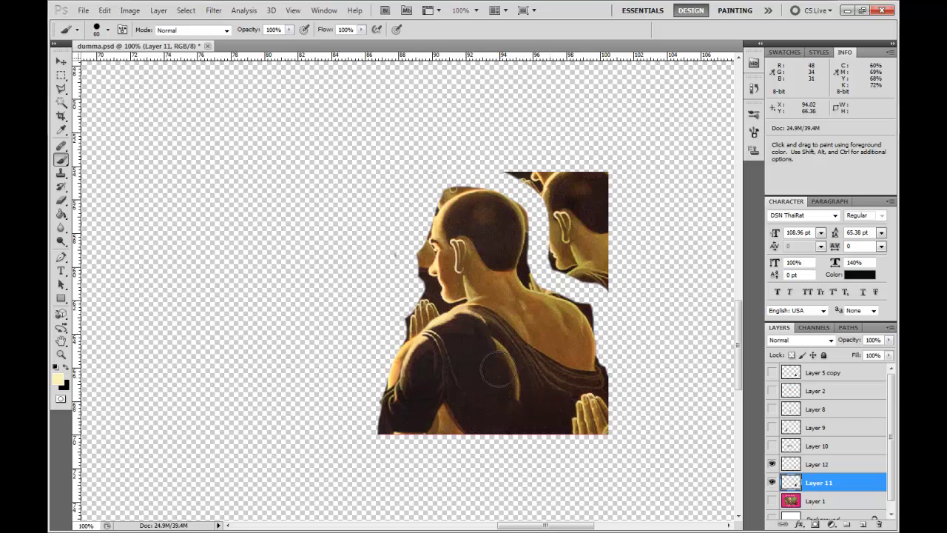
pyautogui.keyDown('alt'); pyautogui.click(501, 412); pyautogui.keyUp('alt')
pyautogui.press('[')
pyautogui.press('[')
pyautogui.moveTo(510, 409)
pyautogui.mouseDown()
pyautogui.moveTo(511, 375)
pyautogui.moveTo(507, 402)
pyautogui.moveTo(535, 396)
pyautogui.mouseUp()
pyautogui.hotkey('ctrl', 'z')
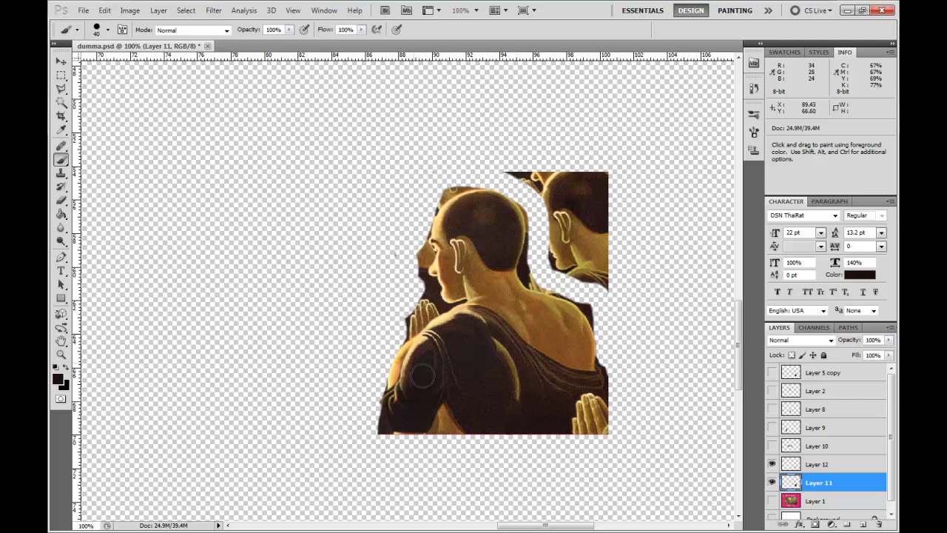
# - Clone dark robe texture over the remaining bright rim of the foreground head on Layer 11 with the Clone Stamp
pyautogui.click(66, 179)
pyautogui.click(96, 173)
pyautogui.press('alt')
pyautogui.keyDown('alt'); pyautogui.click(474, 409); pyautogui.keyUp('alt')
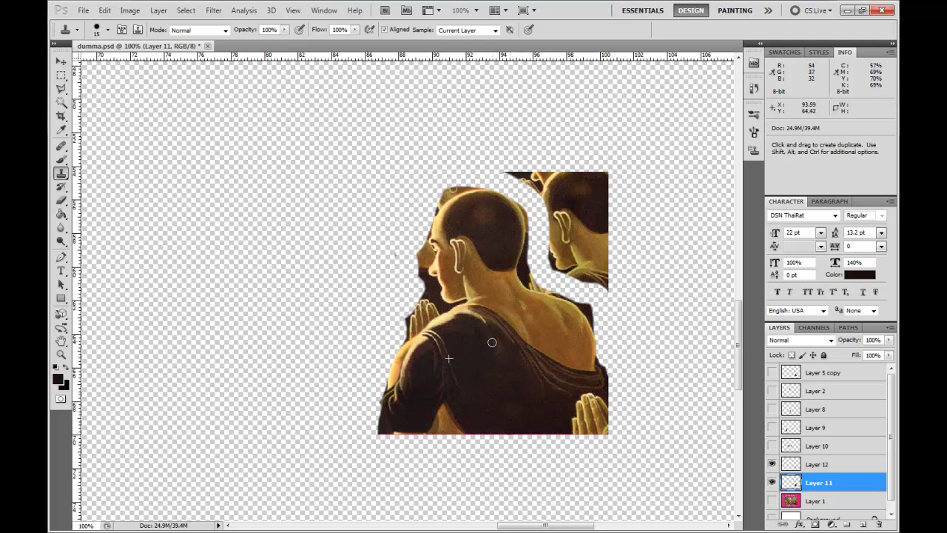
# - Clone dark robe texture over the light gap at the robe's lower edge on Layer 11 with a 15 px Clone Stamp
pyautogui.keyDown('alt'); pyautogui.click(519, 396); pyautogui.keyUp('alt')
pyautogui.moveTo(486, 387); pyautogui.dragTo(475, 390)
pyautogui.keyDown('alt'); pyautogui.click(513, 412); pyautogui.keyUp('alt')
pyautogui.keyDown('alt'); pyautogui.click(501, 405); pyautogui.keyUp('alt')
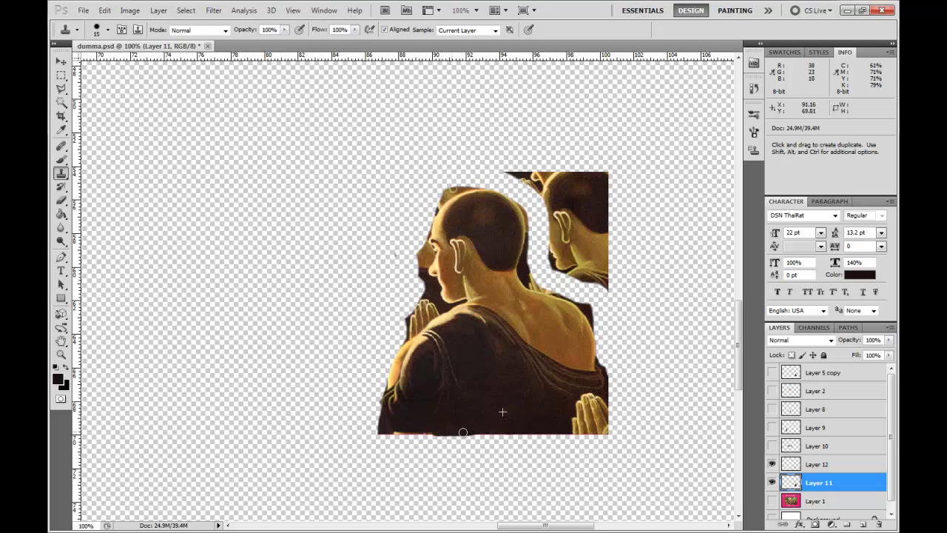
# - Select the strip just below the robe's bottom edge with the Rectangular Marquee tool, then deselect it
pyautogui.press('m')
pyautogui.moveTo(628, 504); pyautogui.dragTo(361, 435)
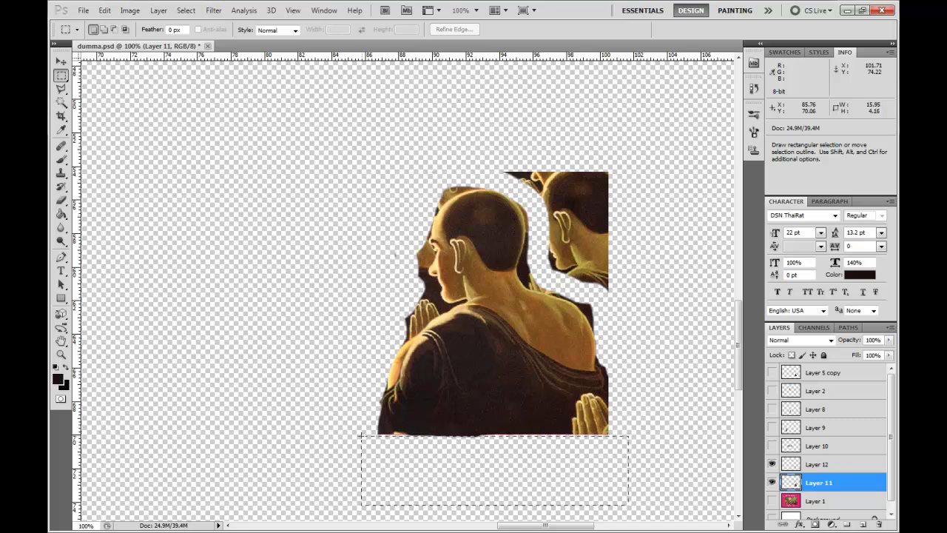
pyautogui.hotkey('ctrl', 'd')
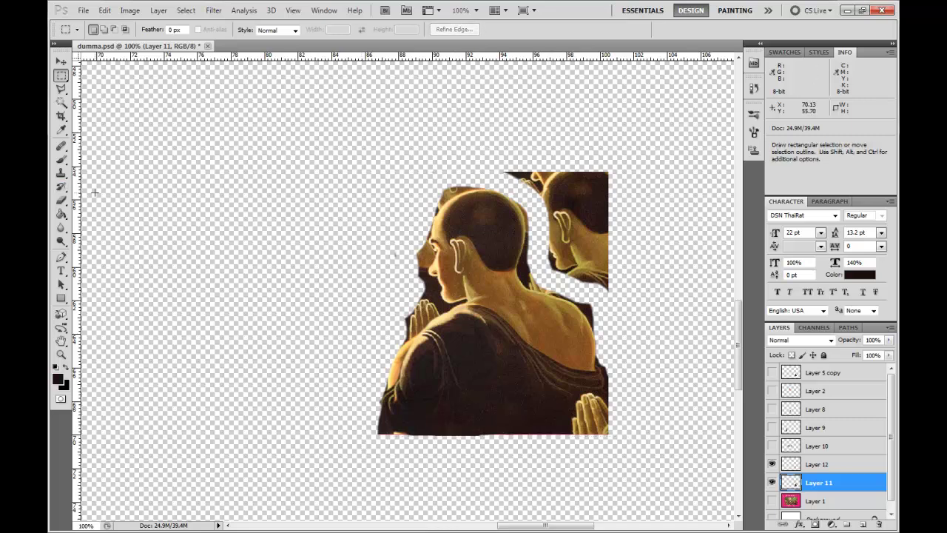
# - Clone dark robe texture over the praying hands at the robe's lower-right corner on Layer 11
pyautogui.press('s')
pyautogui.keyDown('alt'); pyautogui.click(503, 400); pyautogui.keyUp('alt')
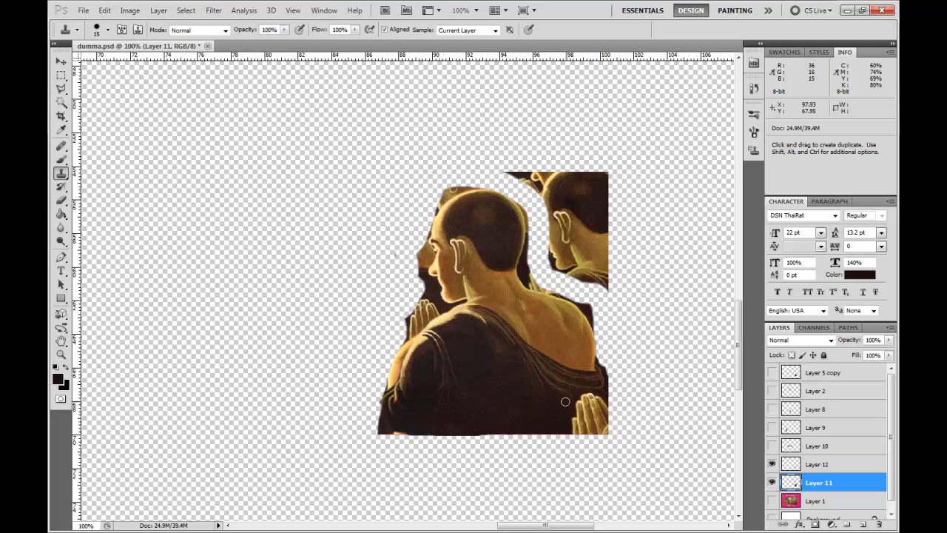
pyautogui.moveTo(606, 401)
pyautogui.mouseDown()
pyautogui.moveTo(606, 426)
pyautogui.moveTo(585, 412)
pyautogui.moveTo(530, 409)
pyautogui.moveTo(601, 409)
pyautogui.moveTo(586, 425)
pyautogui.moveTo(612, 425)
pyautogui.mouseUp()
# - Erase the overspill along the robe's right side and lower-left corner on Layer 11 with a 35 px eraser
pyautogui.press('e')
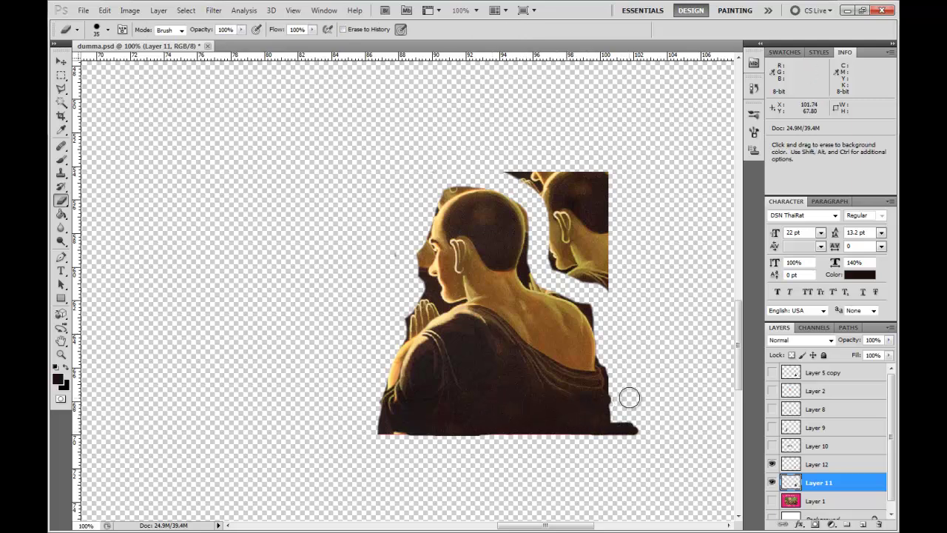
pyautogui.moveTo(607, 359)
pyautogui.mouseDown()
pyautogui.moveTo(618, 384)
pyautogui.moveTo(613, 428)
pyautogui.moveTo(631, 444)
pyautogui.mouseUp()
pyautogui.moveTo(395, 448)
pyautogui.mouseDown()
pyautogui.moveTo(376, 427)
pyautogui.moveTo(376, 398)
pyautogui.mouseUp()
pyautogui.moveTo(396, 343)
pyautogui.mouseDown()
pyautogui.moveTo(409, 325)
pyautogui.moveTo(401, 337)
pyautogui.mouseUp()
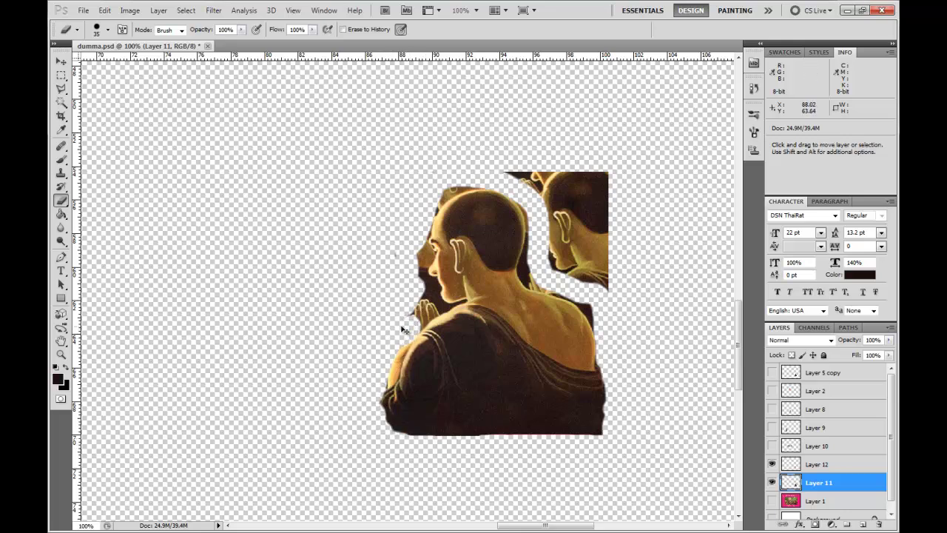
# - Erase the outer left edge of the shoulder patch on Layer 12 with the 35 px eraser
pyautogui.press('v')
pyautogui.click(424, 372)
pyautogui.press('e')
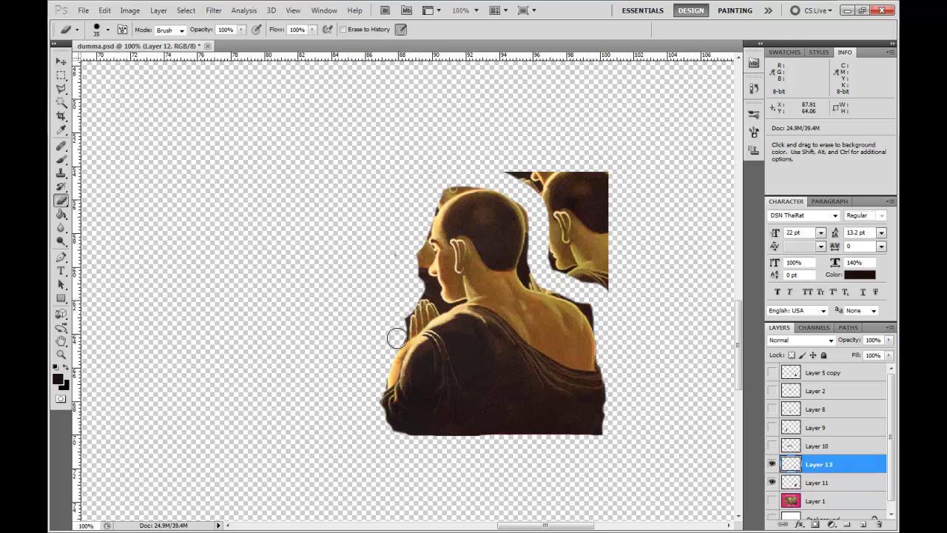
pyautogui.moveTo(393, 354); pyautogui.dragTo(386, 412)
# - On Layer 11, erase the bright arm strip beside the left shoulder and the background figure in front of the face
pyautogui.press('v')
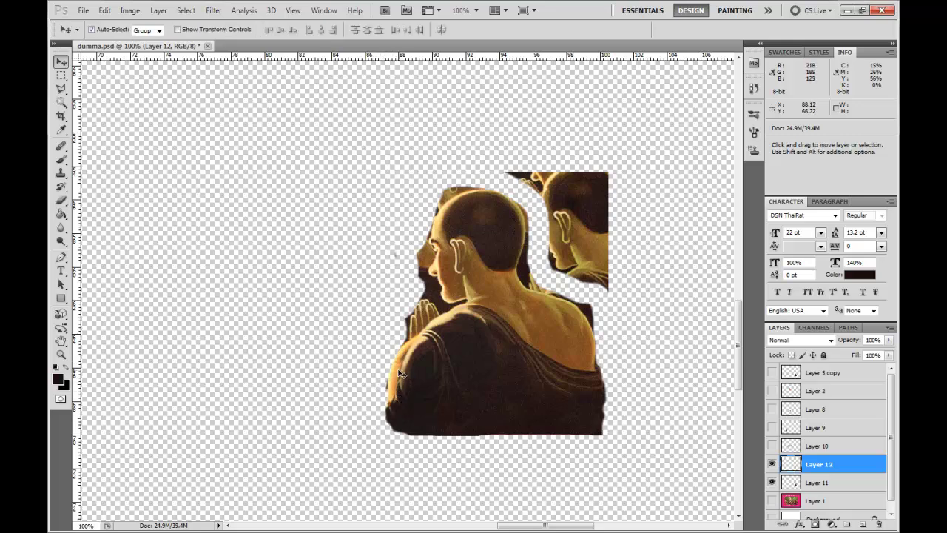
pyautogui.click(397, 372)
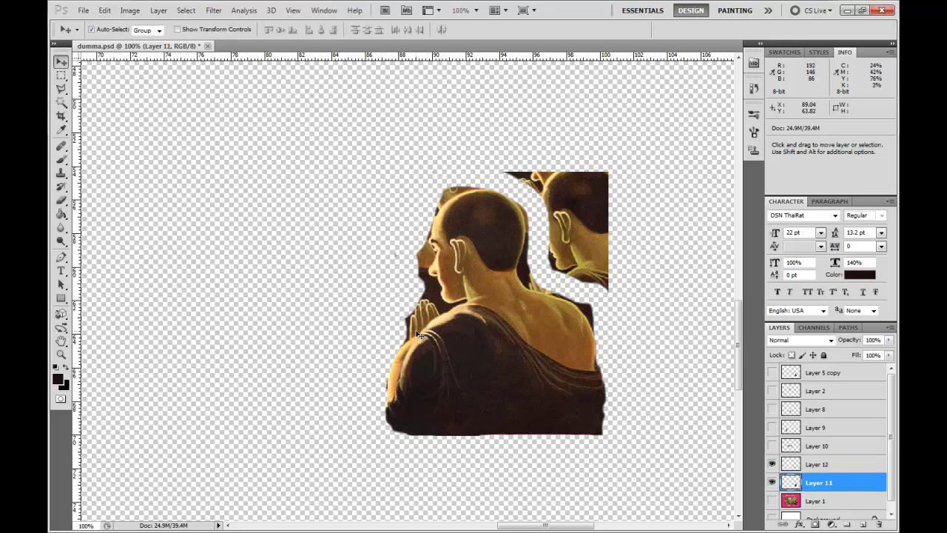
pyautogui.press('e')
pyautogui.moveTo(403, 338); pyautogui.dragTo(389, 376)
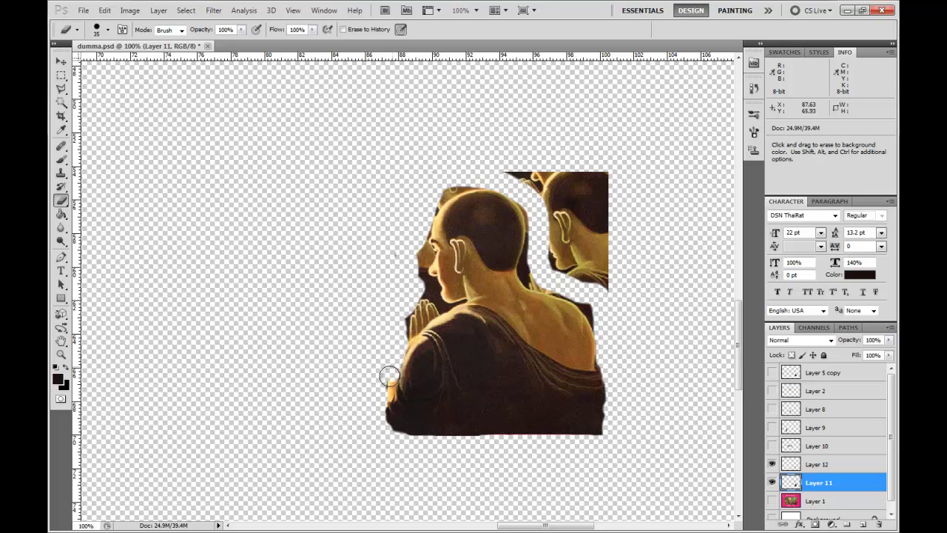
pyautogui.moveTo(414, 281)
pyautogui.mouseDown()
pyautogui.moveTo(414, 245)
pyautogui.moveTo(403, 261)
pyautogui.mouseUp()
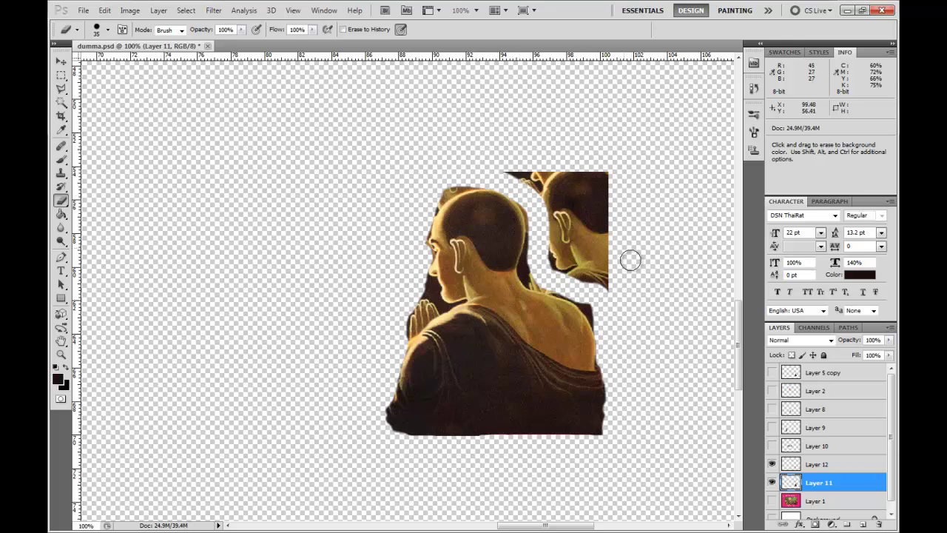
# - Delete Layer 11 and show the hidden Layer 5 copy, Layer 2, Layer 8, Layer 9 and Layer 10
pyautogui.press('v')
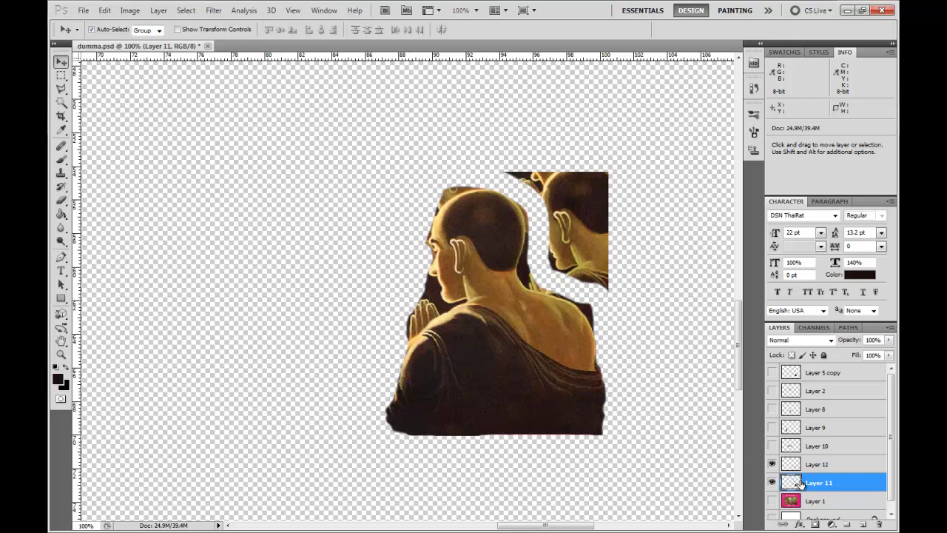
pyautogui.press('Delete')
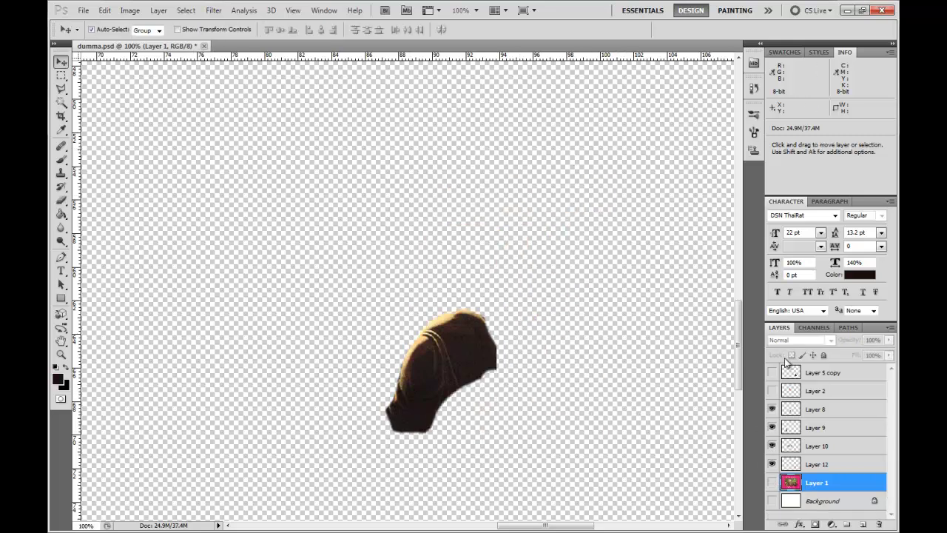
pyautogui.moveTo(767, 391); pyautogui.dragTo(771, 372)
# - Move the finished monk on Layer 5 copy aside, delete the robe patch on Layer 12, and move the monk back
pyautogui.moveTo(426, 367); pyautogui.dragTo(313, 392)
pyautogui.moveTo(477, 350); pyautogui.dragTo(499, 344)
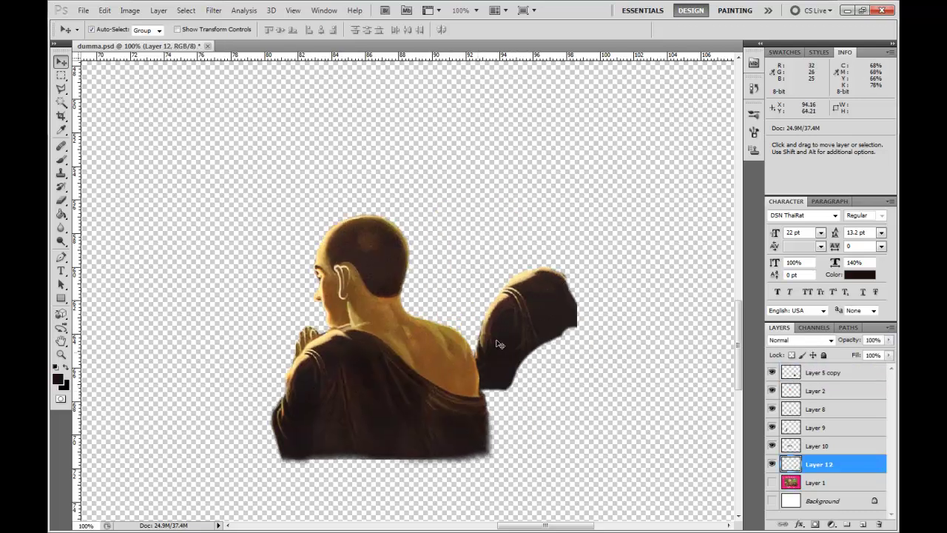
pyautogui.press('Delete')
pyautogui.moveTo(411, 396); pyautogui.dragTo(535, 376)
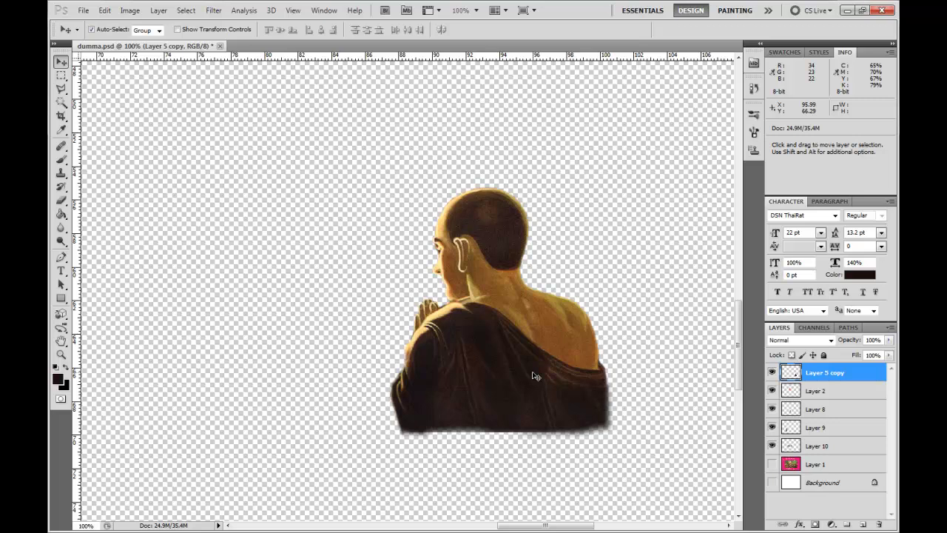
# - Review the Buddha, rock and three monk cutouts across the canvas
pyautogui.hotkey('ctrl', '-')
pyautogui.hotkey('ctrl', '-')
pyautogui.hotkey('ctrl', '-')
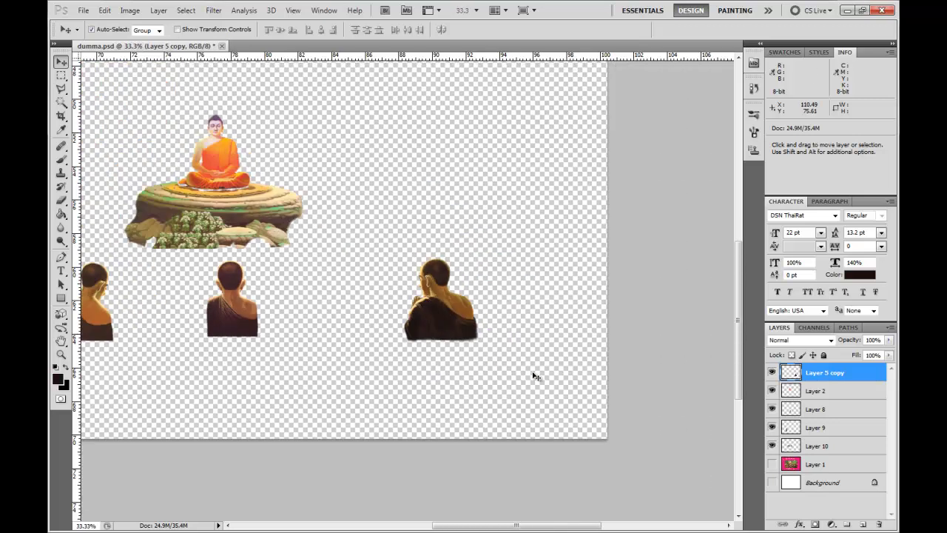
pyautogui.press('space')
pyautogui.moveTo(203, 312); pyautogui.dragTo(263, 326)
pyautogui.hotkey('ctrl', '+')
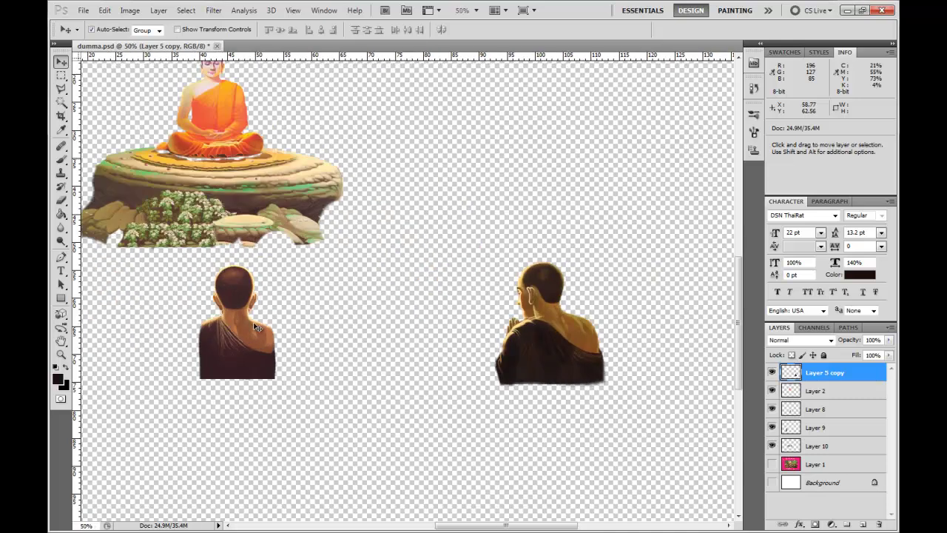
pyautogui.hscroll(-3, 345, 313)
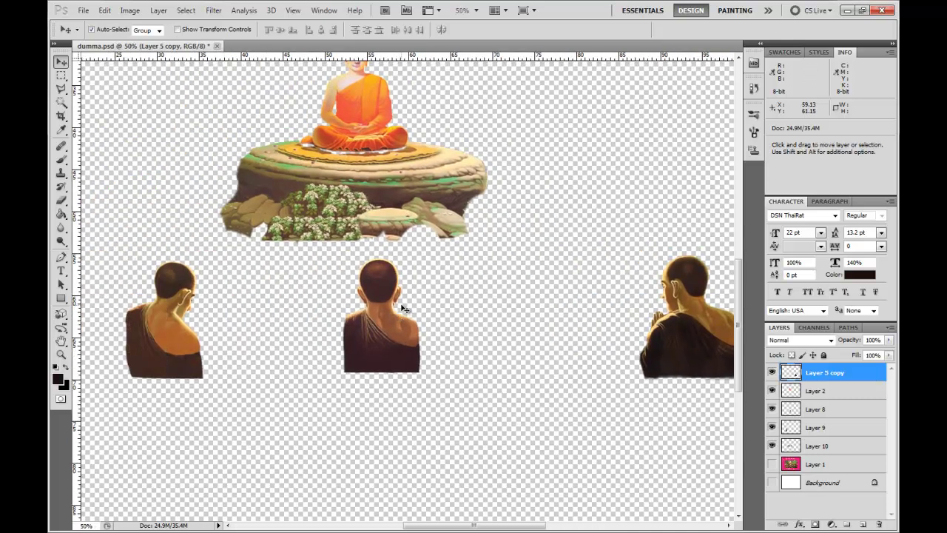
pyautogui.scroll(2, 434, 244)
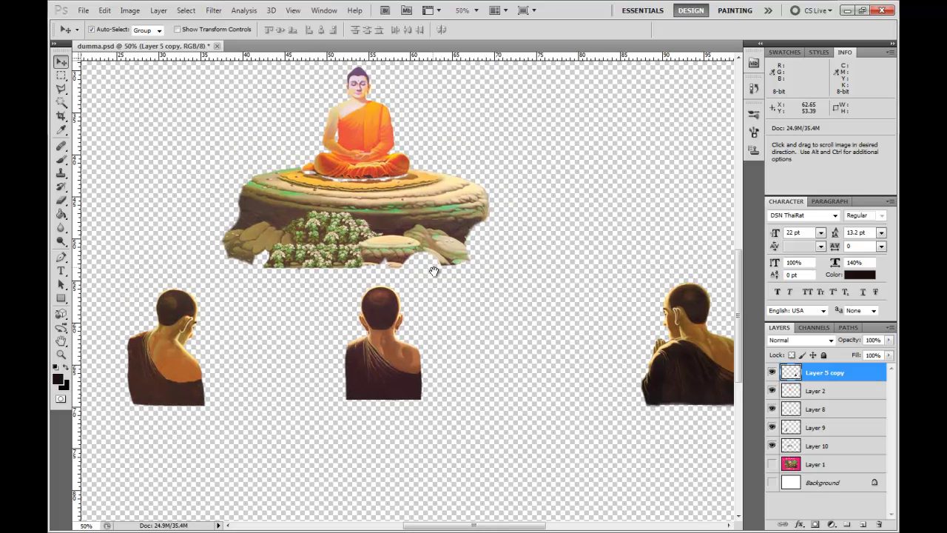
# - Nudge the Buddha on Layer 2 down over the rock, then move it up clear of the rock's top
pyautogui.click(392, 169)
pyautogui.press('Down')
pyautogui.press('Down')
pyautogui.press('Down')
pyautogui.press('Down')
pyautogui.press('Down')
pyautogui.press('Down')
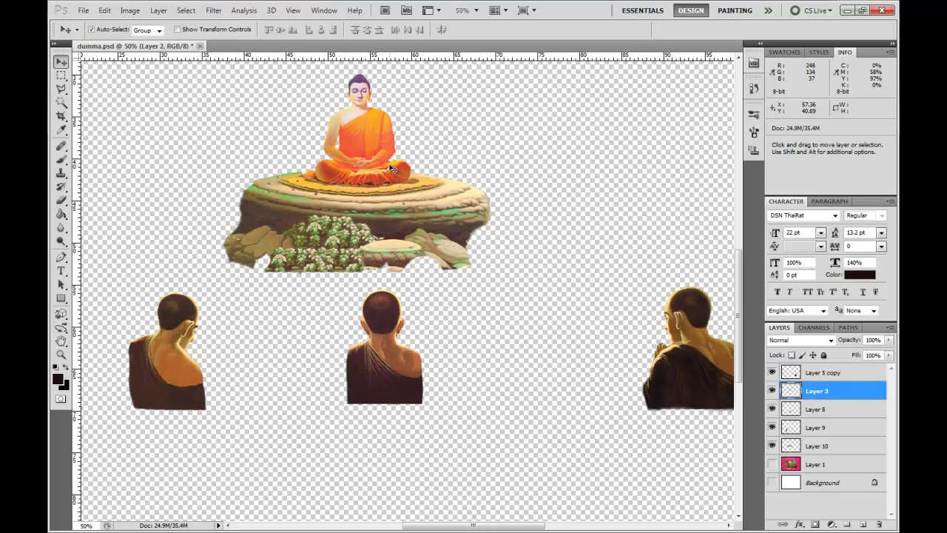
pyautogui.moveTo(379, 174); pyautogui.dragTo(380, 138)
# - Add a new layer directly above Layer 1 for filling the missing top of the rock
pyautogui.click(372, 236)
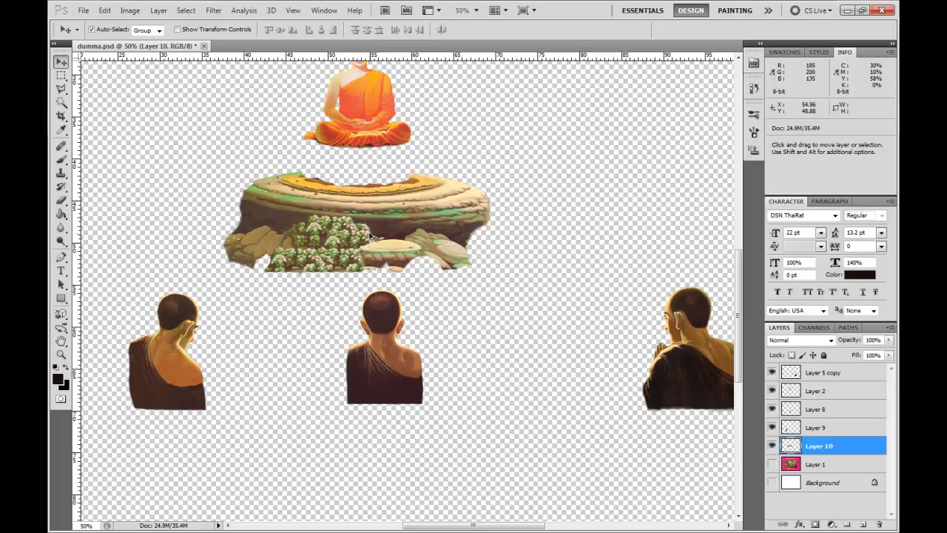
pyautogui.hotkey('ctrl', '+')
pyautogui.hotkey('ctrl', '+')
pyautogui.hotkey('ctrl', '+')
pyautogui.moveTo(366, 188); pyautogui.dragTo(541, 449)
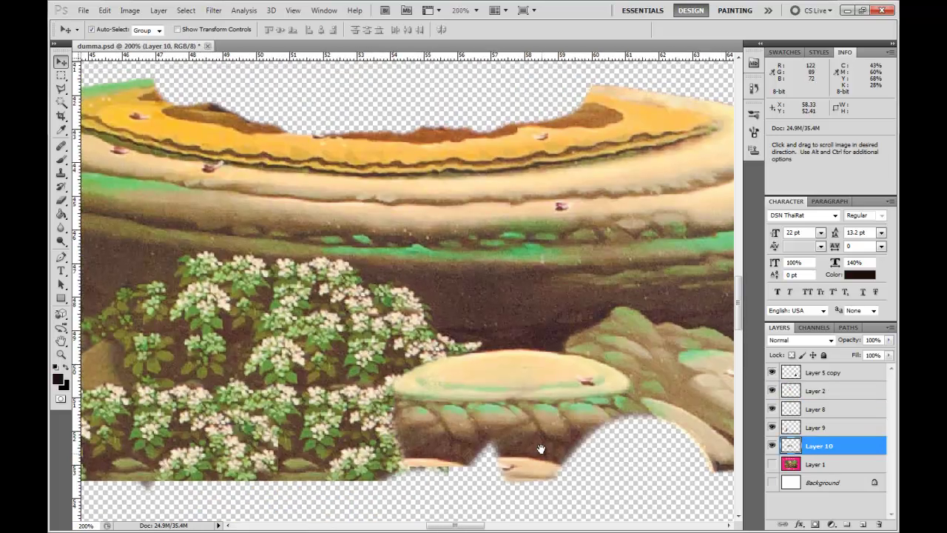
pyautogui.scroll(5, 456, 330)
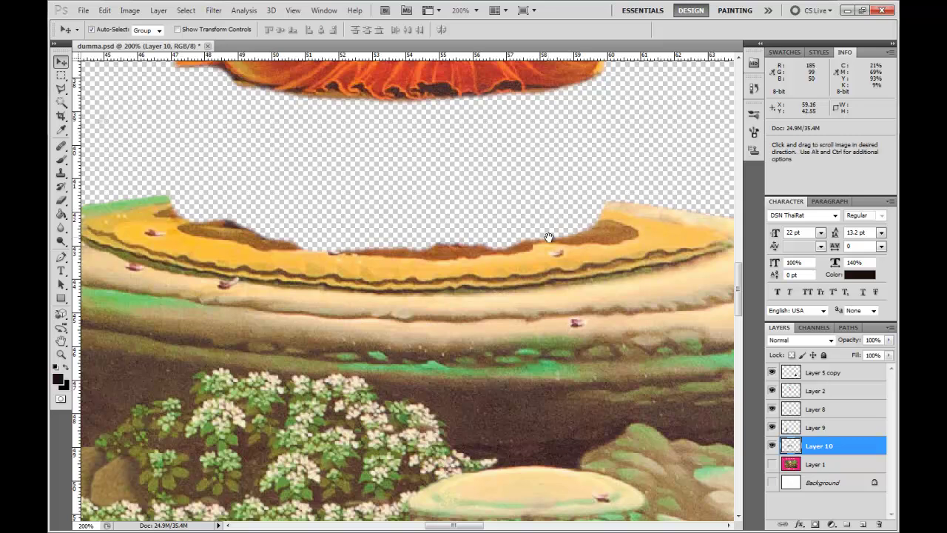
pyautogui.moveTo(549, 237); pyautogui.dragTo(565, 236)
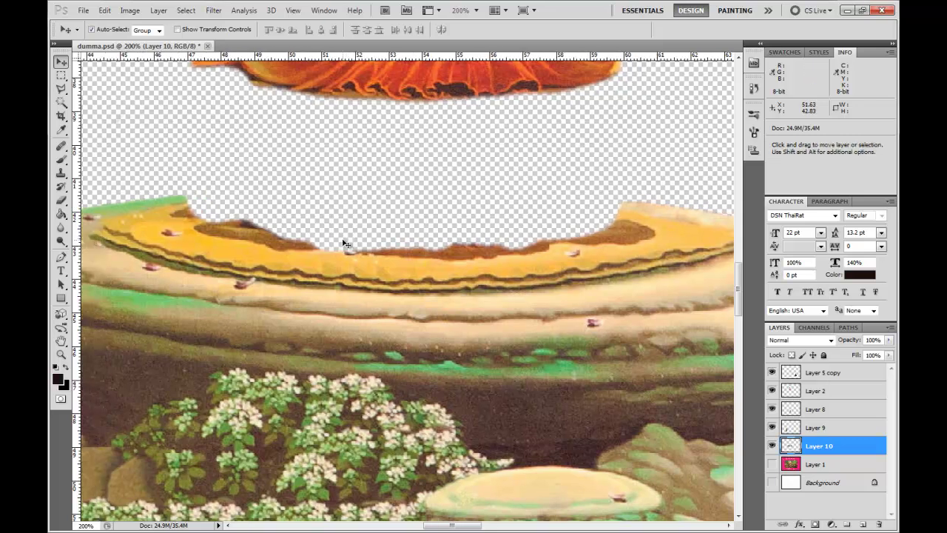
pyautogui.click(836, 466)
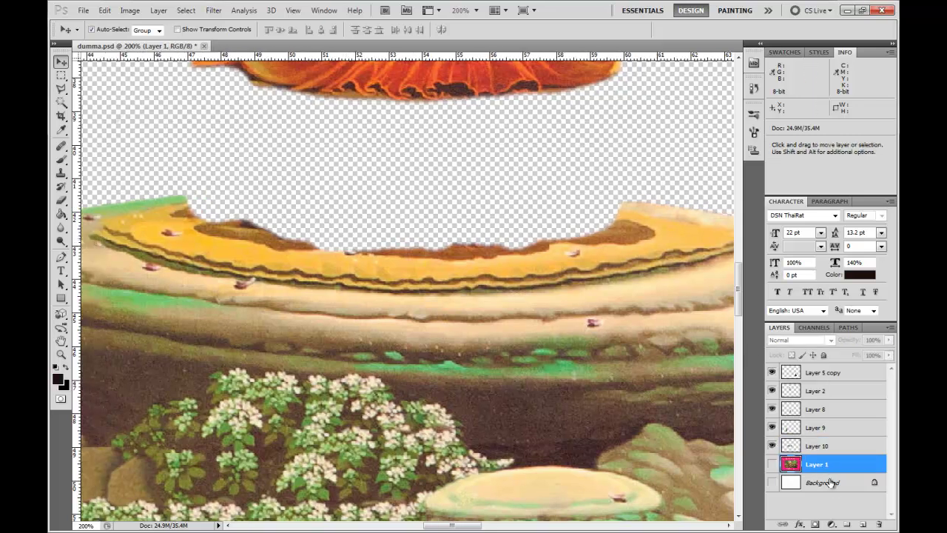
pyautogui.click(862, 523)
# - Paint the missing rock top on the new layer with a 40 px brush in light orange sampled from the rock
pyautogui.press('b')
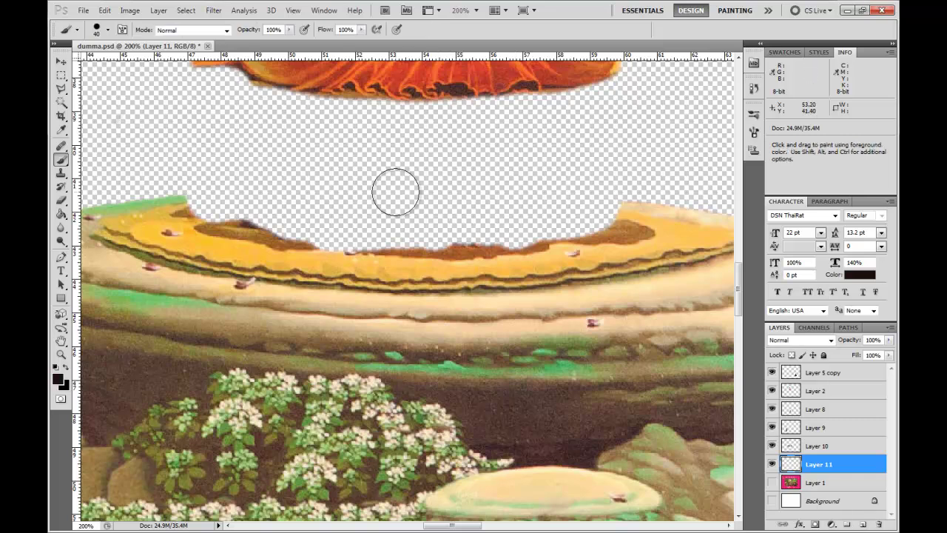
pyautogui.keyDown('alt'); pyautogui.click(364, 270); pyautogui.keyUp('alt')
pyautogui.moveTo(181, 231)
pyautogui.mouseDown()
pyautogui.moveTo(213, 220)
pyautogui.moveTo(191, 218)
pyautogui.moveTo(254, 209)
pyautogui.moveTo(511, 209)
pyautogui.moveTo(625, 223)
pyautogui.moveTo(610, 235)
pyautogui.moveTo(447, 256)
pyautogui.moveTo(391, 252)
pyautogui.moveTo(444, 243)
pyautogui.moveTo(269, 243)
pyautogui.moveTo(407, 241)
pyautogui.moveTo(351, 246)
pyautogui.mouseUp()
# - On Layer 10, clone yellow rock texture over the left and central brown edge with a 15 px Clone Stamp
pyautogui.press('v')
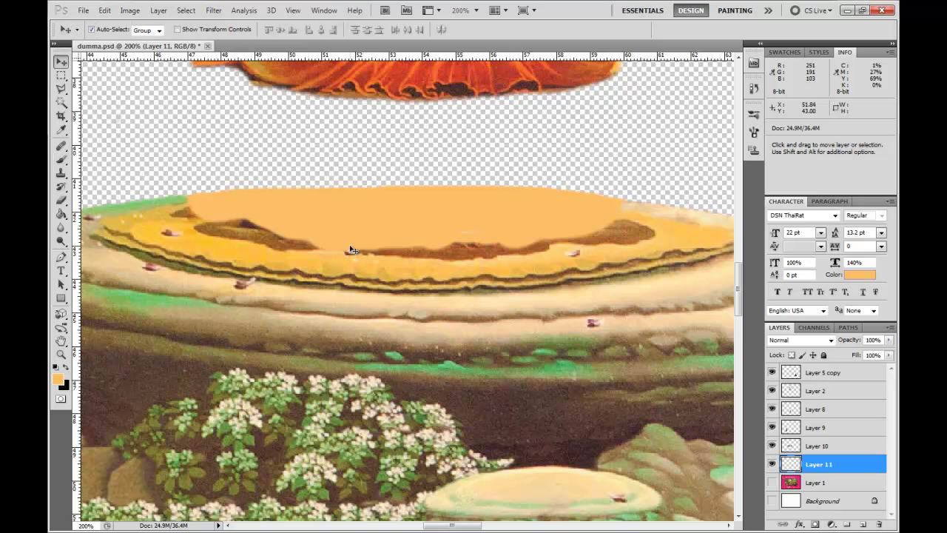
pyautogui.click(362, 291)
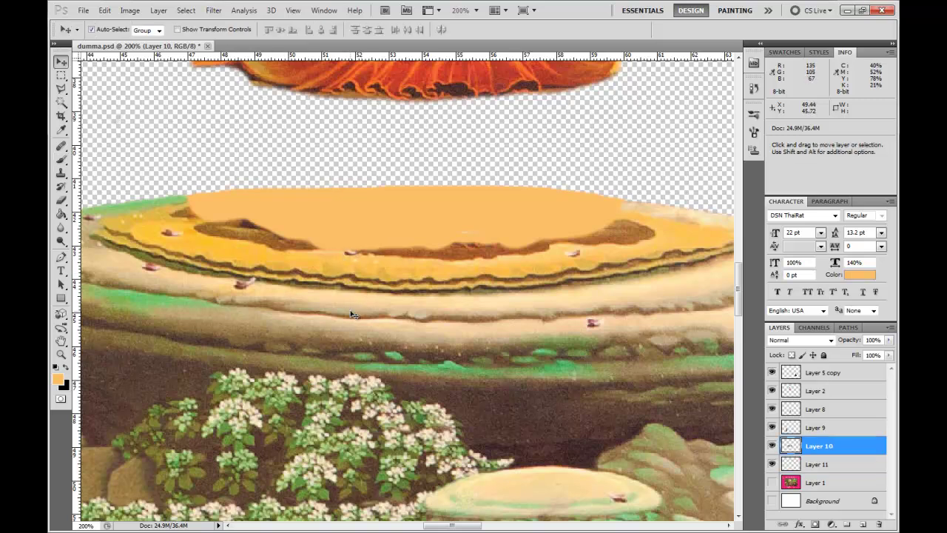
pyautogui.click(62, 173)
pyautogui.keyDown('alt'); pyautogui.click(198, 243); pyautogui.keyUp('alt')
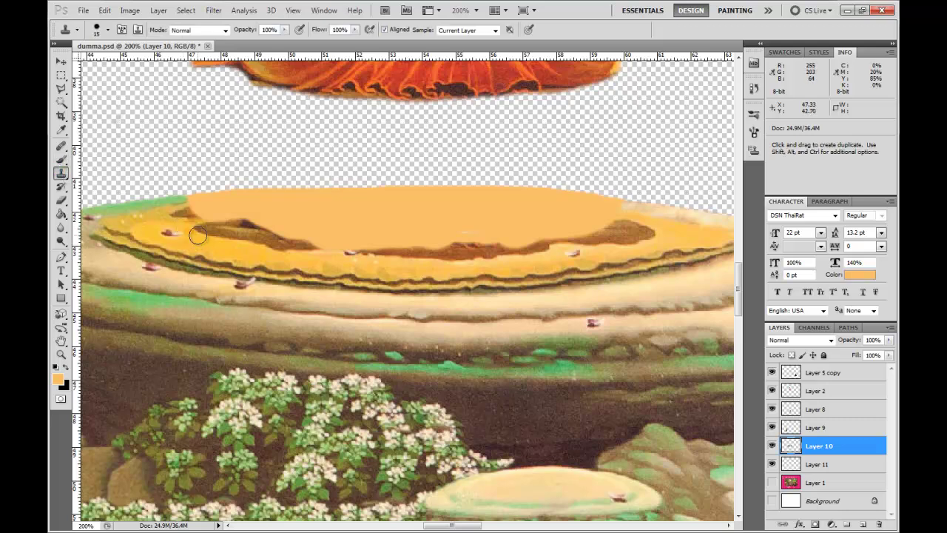
pyautogui.moveTo(219, 237)
pyautogui.mouseDown()
pyautogui.moveTo(266, 231)
pyautogui.moveTo(217, 237)
pyautogui.moveTo(227, 223)
pyautogui.moveTo(235, 226)
pyautogui.moveTo(206, 230)
pyautogui.moveTo(304, 237)
pyautogui.moveTo(246, 249)
pyautogui.moveTo(320, 243)
pyautogui.moveTo(225, 241)
pyautogui.moveTo(262, 255)
pyautogui.moveTo(421, 253)
pyautogui.moveTo(410, 258)
pyautogui.moveTo(547, 247)
pyautogui.mouseUp()
pyautogui.keyDown('alt'); pyautogui.click(225, 242); pyautogui.keyUp('alt')
pyautogui.keyDown('alt'); pyautogui.click(259, 250); pyautogui.keyUp('alt')
pyautogui.keyDown('alt'); pyautogui.click(264, 252); pyautogui.keyUp('alt')
pyautogui.keyDown('alt'); pyautogui.click(281, 254); pyautogui.keyUp('alt')
pyautogui.keyDown('alt'); pyautogui.click(309, 257); pyautogui.keyUp('alt')
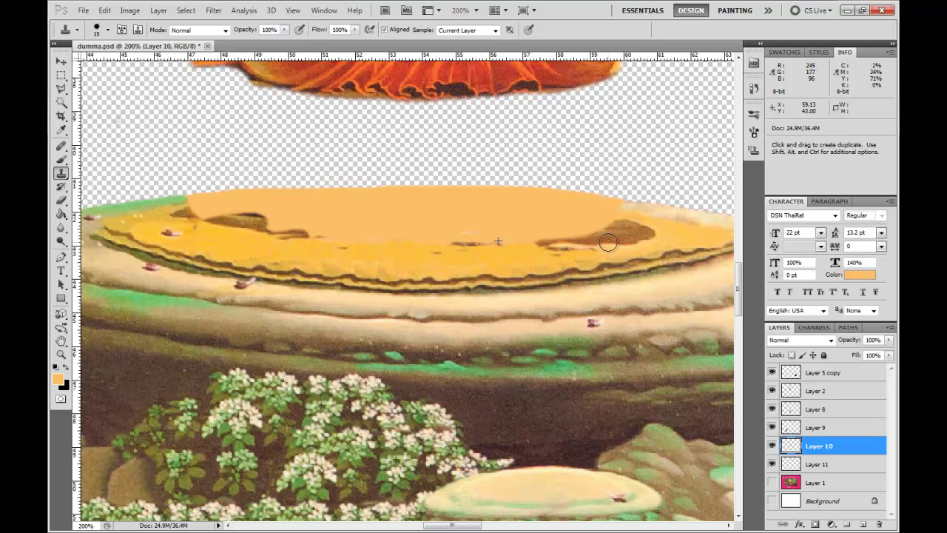
# - Clone yellow rock texture over the brown patches and petal on the right half of the rock's top on Layer 10
pyautogui.keyDown('alt'); pyautogui.click(320, 257); pyautogui.keyUp('alt')
pyautogui.moveTo(655, 245)
pyautogui.mouseDown()
pyautogui.moveTo(641, 229)
pyautogui.moveTo(616, 244)
pyautogui.moveTo(570, 244)
pyautogui.moveTo(611, 245)
pyautogui.moveTo(589, 242)
pyautogui.mouseUp()
pyautogui.keyDown('alt'); pyautogui.click(440, 256); pyautogui.keyUp('alt')
pyautogui.keyDown('alt'); pyautogui.click(395, 258); pyautogui.keyUp('alt')
pyautogui.moveTo(442, 248)
pyautogui.mouseDown()
pyautogui.moveTo(581, 235)
pyautogui.moveTo(609, 225)
pyautogui.mouseUp()
pyautogui.keyDown('alt'); pyautogui.click(446, 252); pyautogui.keyUp('alt')
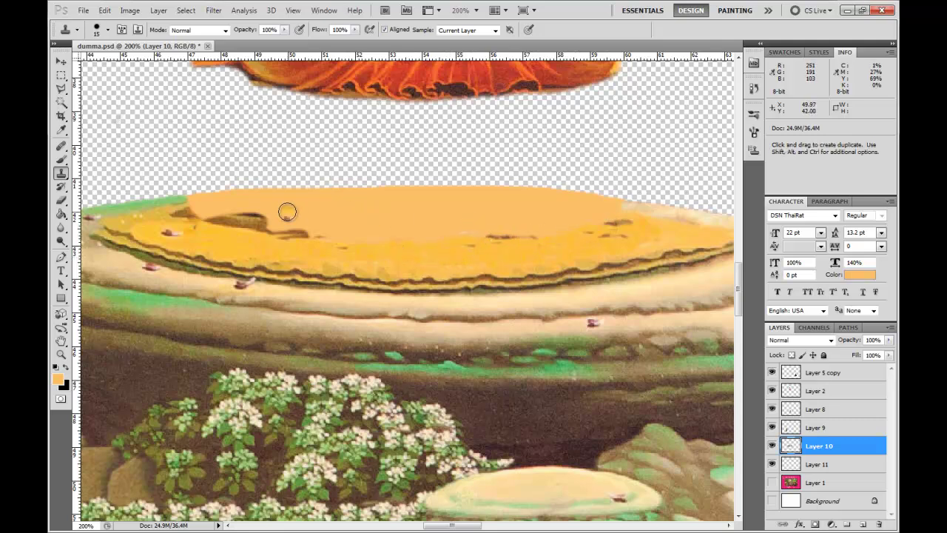
pyautogui.keyDown('alt'); pyautogui.click(529, 252); pyautogui.keyUp('alt')
pyautogui.moveTo(591, 234)
pyautogui.mouseDown()
pyautogui.moveTo(625, 228)
pyautogui.moveTo(619, 220)
pyautogui.moveTo(496, 239)
pyautogui.moveTo(370, 243)
pyautogui.moveTo(379, 235)
pyautogui.mouseUp()
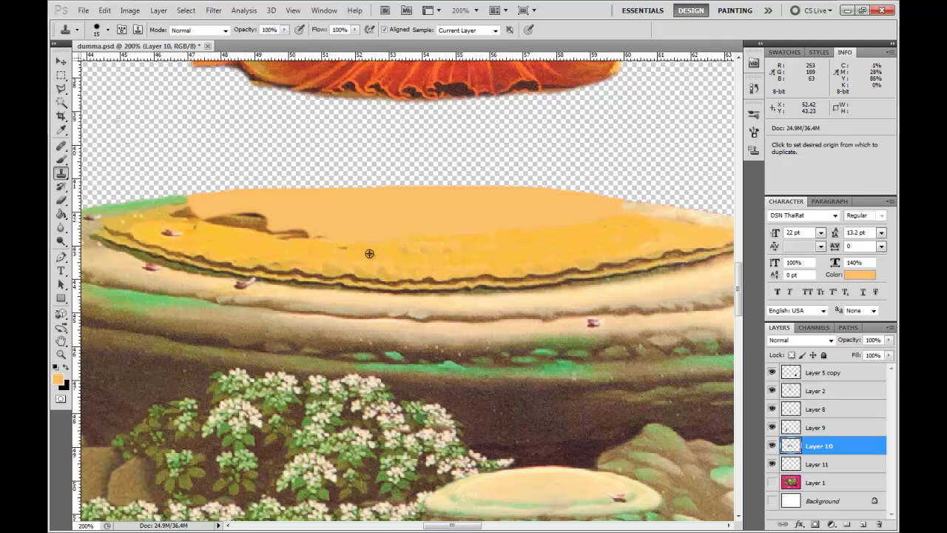
# - Clone yellow rock texture over the remaining brown patches and petal on the left half of the rock's top
pyautogui.moveTo(322, 242)
pyautogui.mouseDown()
pyautogui.moveTo(276, 237)
pyautogui.moveTo(254, 233)
pyautogui.moveTo(297, 235)
pyautogui.moveTo(283, 238)
pyautogui.moveTo(264, 218)
pyautogui.moveTo(226, 221)
pyautogui.moveTo(288, 224)
pyautogui.moveTo(232, 226)
pyautogui.moveTo(246, 216)
pyautogui.moveTo(182, 218)
pyautogui.moveTo(270, 249)
pyautogui.moveTo(175, 220)
pyautogui.moveTo(193, 207)
pyautogui.moveTo(177, 216)
pyautogui.moveTo(221, 209)
pyautogui.moveTo(188, 222)
pyautogui.moveTo(200, 234)
pyautogui.moveTo(131, 227)
pyautogui.moveTo(184, 237)
pyautogui.moveTo(162, 235)
pyautogui.mouseUp()
pyautogui.keyDown('alt'); pyautogui.click(434, 245); pyautogui.keyUp('alt')
pyautogui.keyDown('alt'); pyautogui.click(454, 247); pyautogui.keyUp('alt')
pyautogui.keyDown('alt'); pyautogui.click(515, 244); pyautogui.keyUp('alt')
pyautogui.keyDown('alt'); pyautogui.click(281, 239); pyautogui.keyUp('alt')
pyautogui.keyDown('alt'); pyautogui.click(198, 232); pyautogui.keyUp('alt')
pyautogui.keyDown('alt'); pyautogui.click(184, 237); pyautogui.keyUp('alt')
pyautogui.keyDown('alt'); pyautogui.click(181, 236); pyautogui.keyUp('alt')
pyautogui.moveTo(236, 232); pyautogui.dragTo(277, 235)
# - Clone yellow texture along the central boundary between the rock's yellow ring and the painted orange fill to blend them
pyautogui.moveTo(368, 253); pyautogui.dragTo(432, 248)
pyautogui.keyDown('alt'); pyautogui.click(504, 250); pyautogui.keyUp('alt')
pyautogui.moveTo(360, 255); pyautogui.dragTo(401, 247)
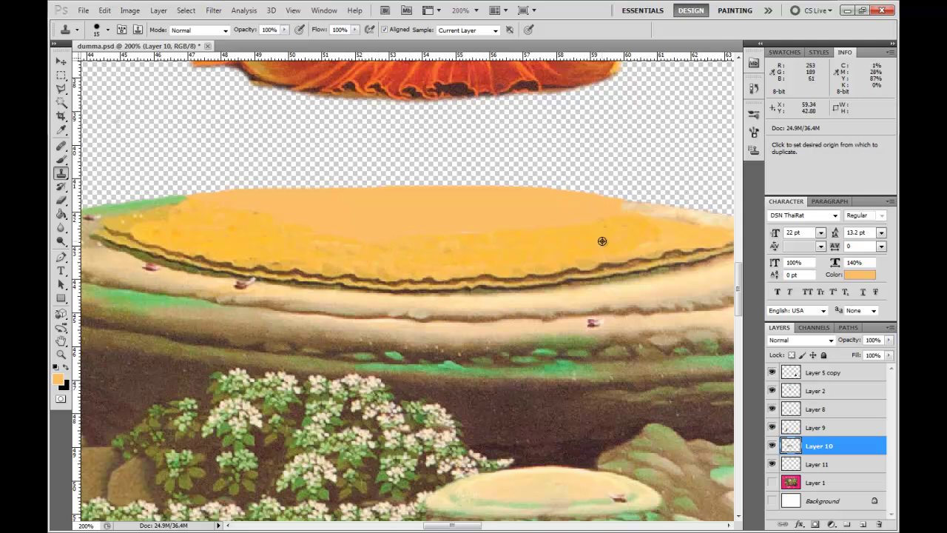
pyautogui.keyDown('alt'); pyautogui.click(673, 233); pyautogui.keyUp('alt')
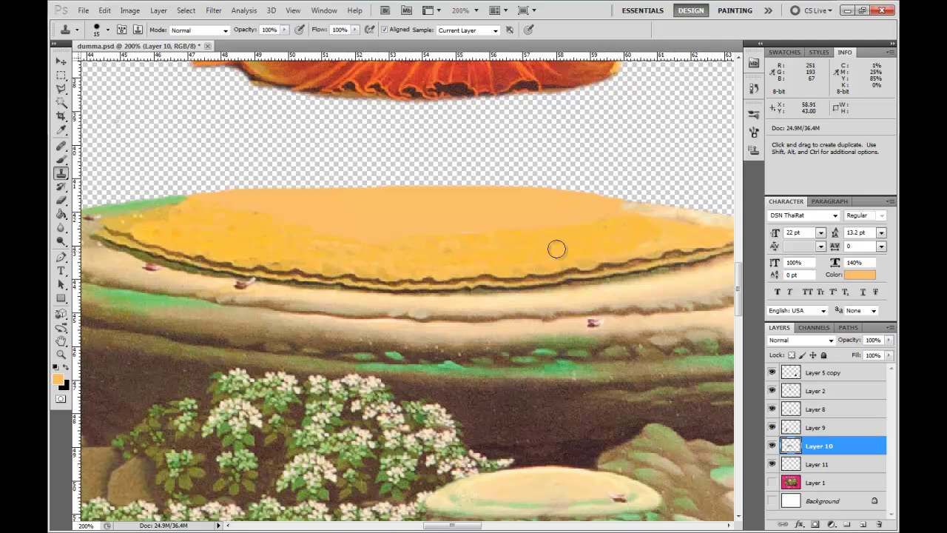
pyautogui.moveTo(462, 248)
pyautogui.mouseDown()
pyautogui.moveTo(340, 252)
pyautogui.moveTo(320, 244)
pyautogui.mouseUp()
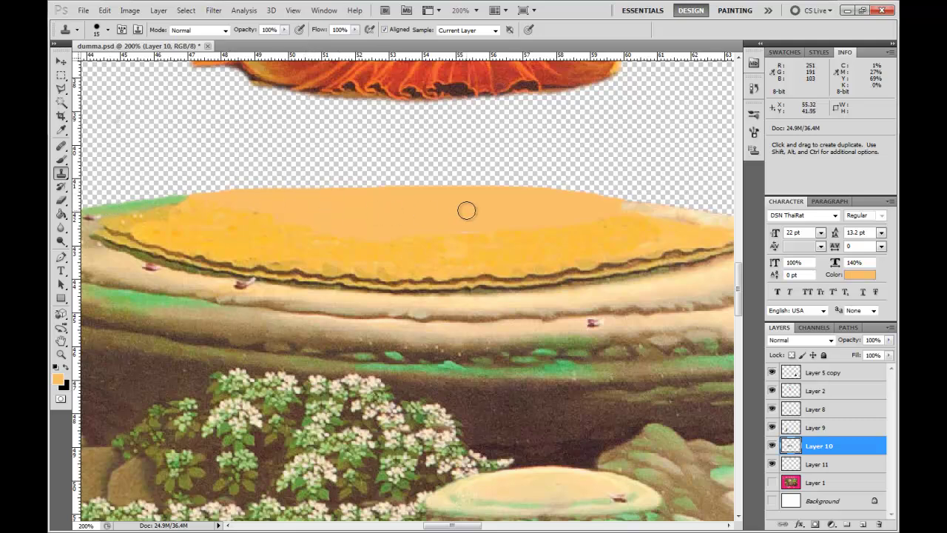
# - Move the Buddha layer down so the figure sits on top of the rock
pyautogui.press('v')
pyautogui.hotkey('ctrl', '-')
pyautogui.hotkey('ctrl', '-')
pyautogui.moveTo(454, 214); pyautogui.dragTo(429, 263)
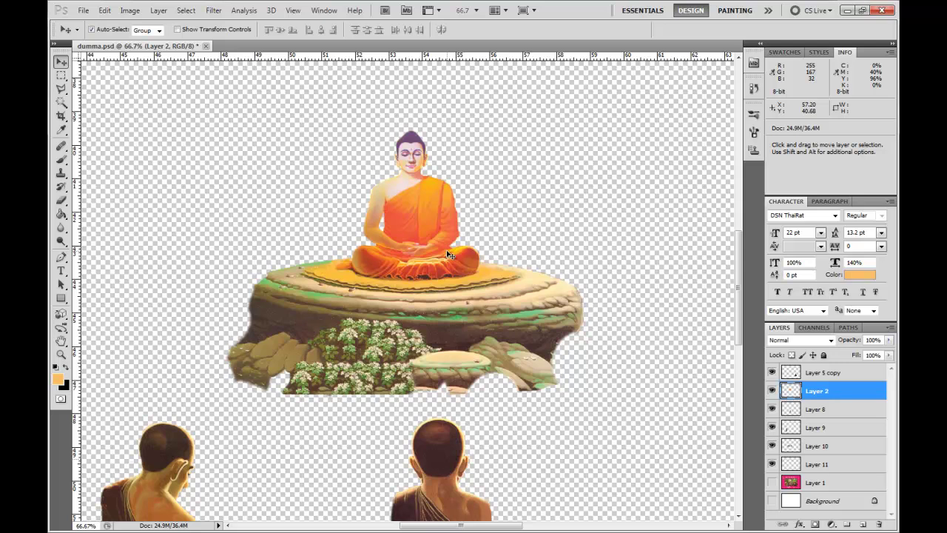
pyautogui.hotkey('ctrl', '-')
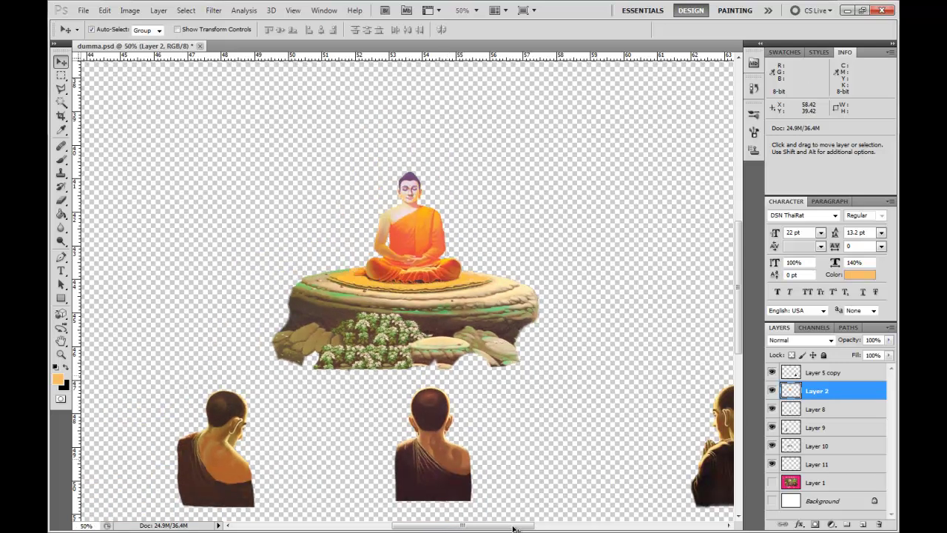
# - Delete Layer 1 with the original poster, the Background and Layer 11
pyautogui.click(810, 483)
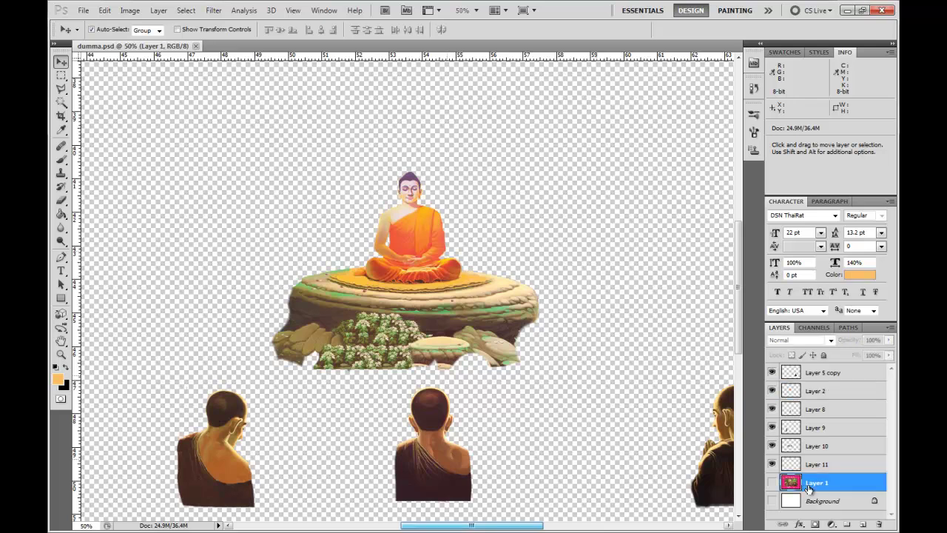
pyautogui.press('Delete')
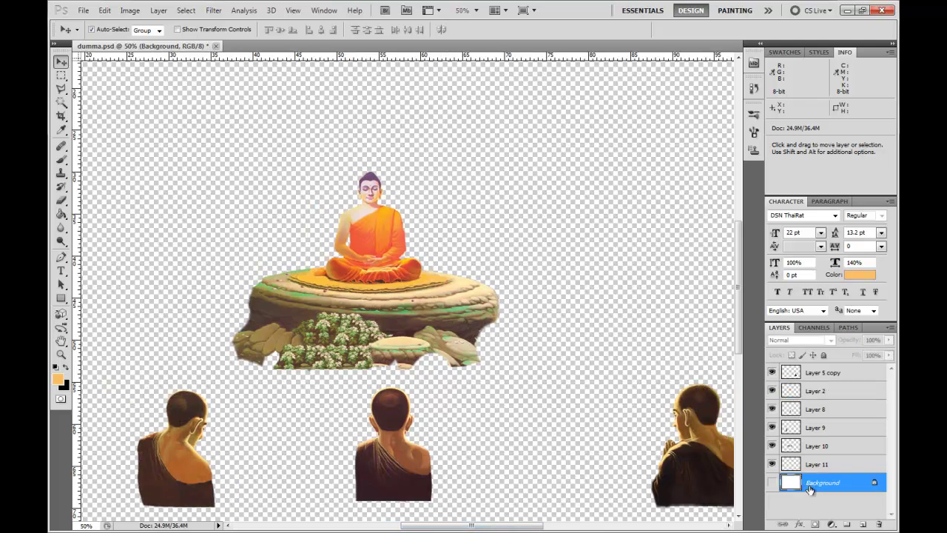
pyautogui.press('Delete')
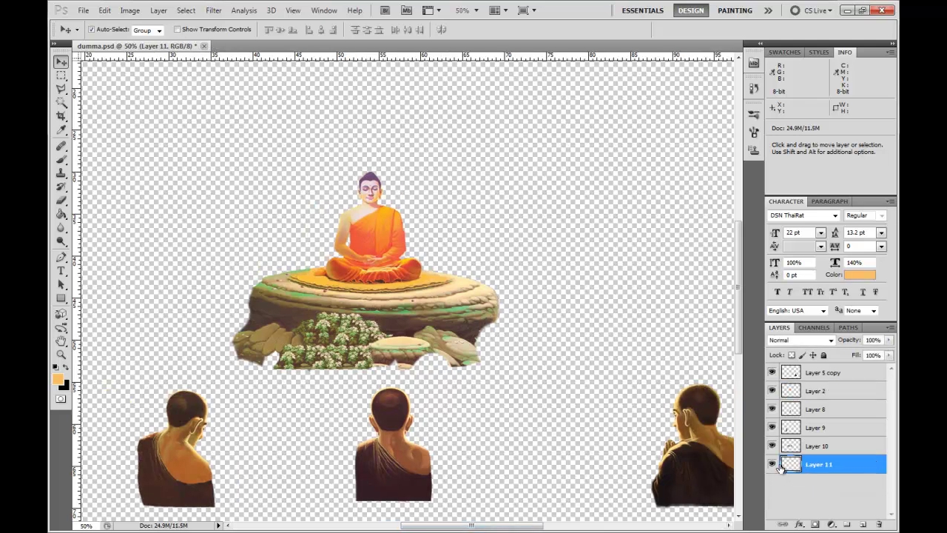
pyautogui.hotkey('ctrl', '-')
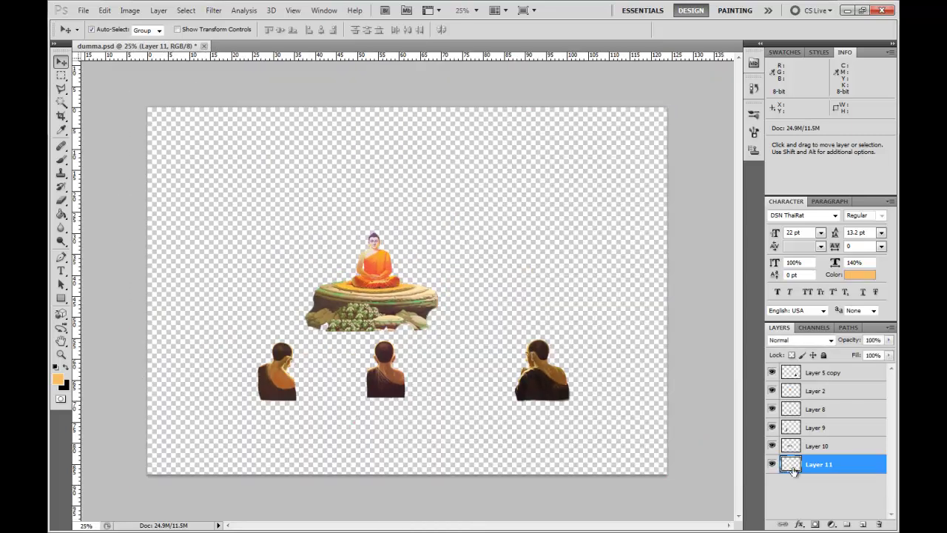
pyautogui.press('Delete')
# - Hide and reshow each remaining layer one by one to examine which cut-out figure it holds
pyautogui.click(771, 445)
pyautogui.click(771, 445)
pyautogui.click(771, 427)
pyautogui.click(771, 425)
pyautogui.click(772, 409)
pyautogui.click(771, 408)
pyautogui.click(772, 389)
pyautogui.click(772, 389)
pyautogui.click(771, 372)
pyautogui.click(771, 372)
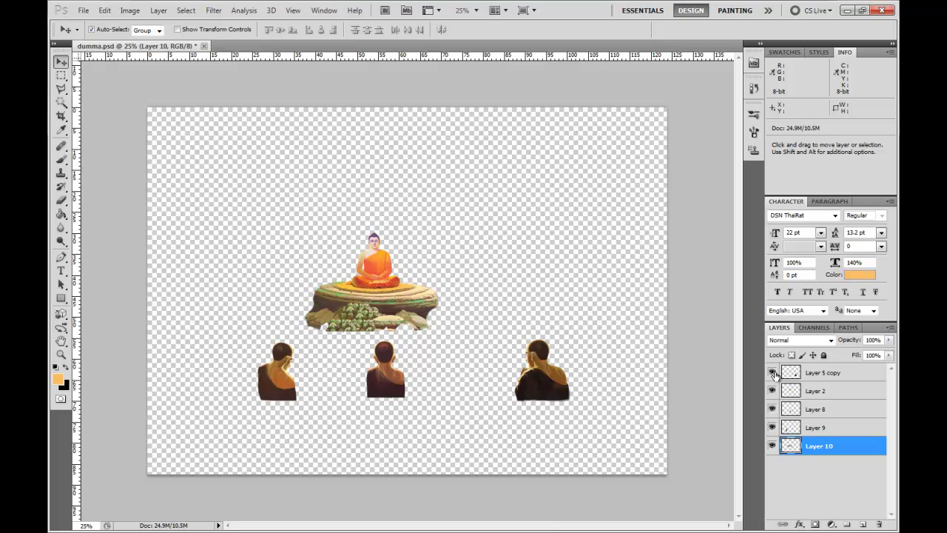
# - Switch to After Effects and change to the Animation workspace
pyautogui.click(846, 9)
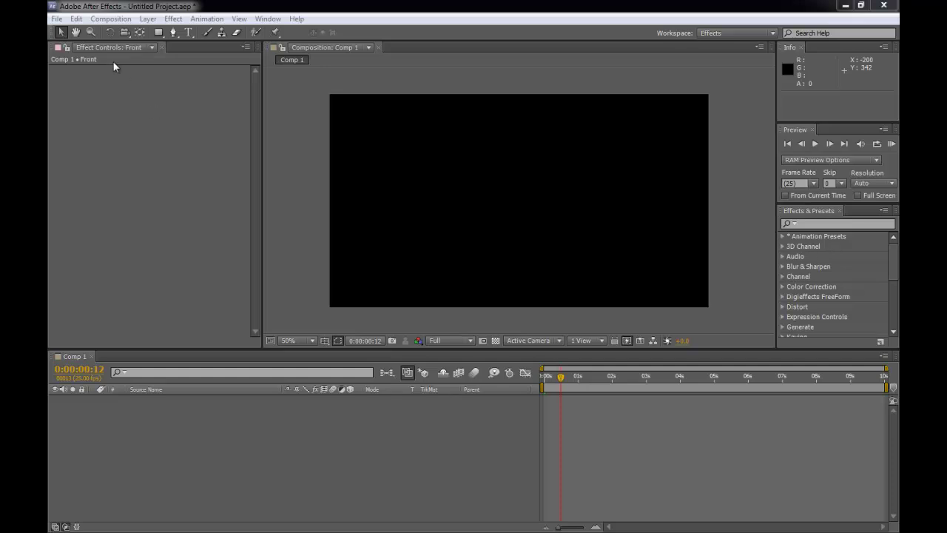
pyautogui.click(105, 84)
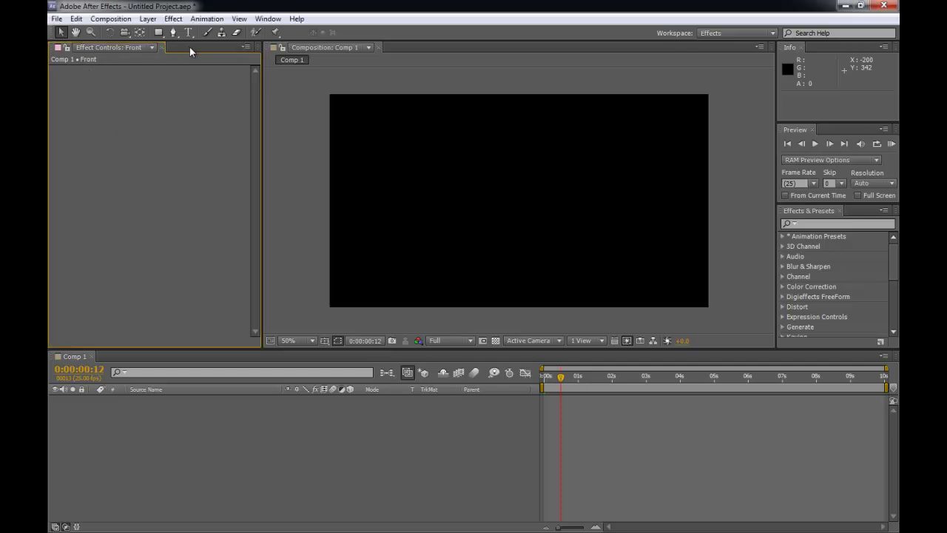
pyautogui.click(265, 22)
pyautogui.moveTo(273, 34)
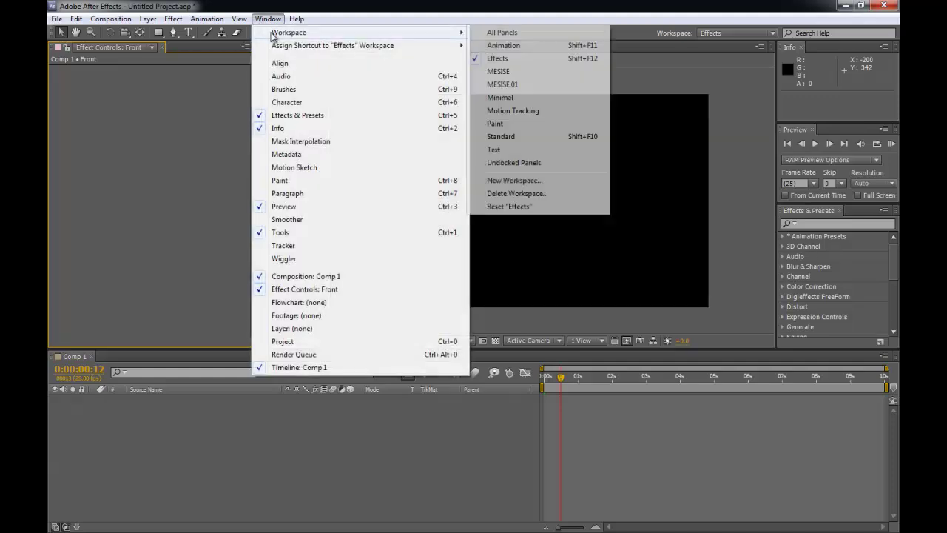
pyautogui.click(545, 46)
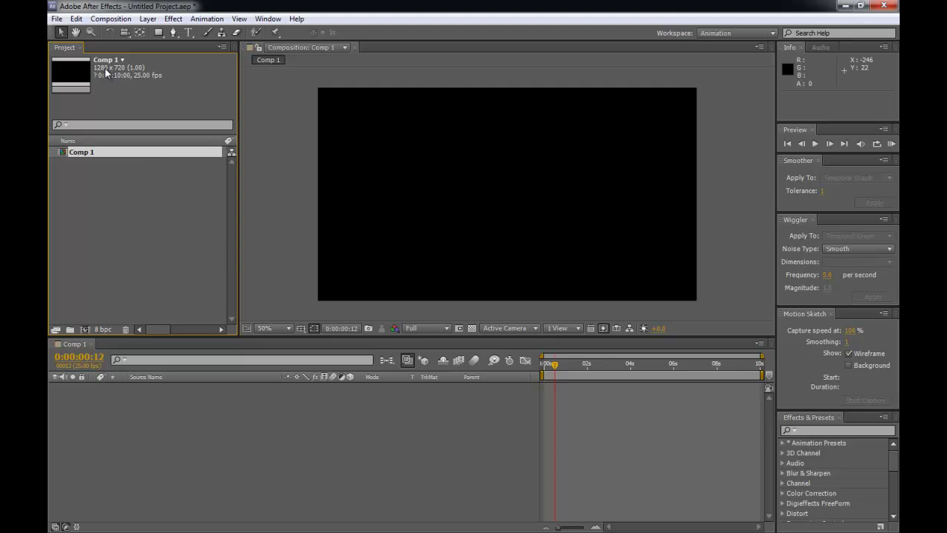
pyautogui.click(87, 221)
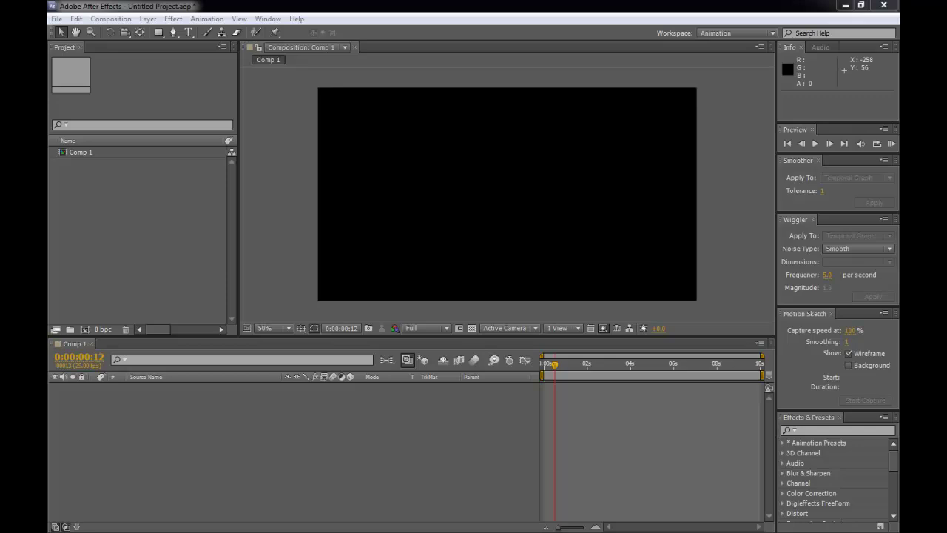
# - Import dumma.psd into the project as a Composition with Editable Layer Styles and Live Photoshop 3D
pyautogui.moveTo(47, 277); pyautogui.dragTo(132, 250)
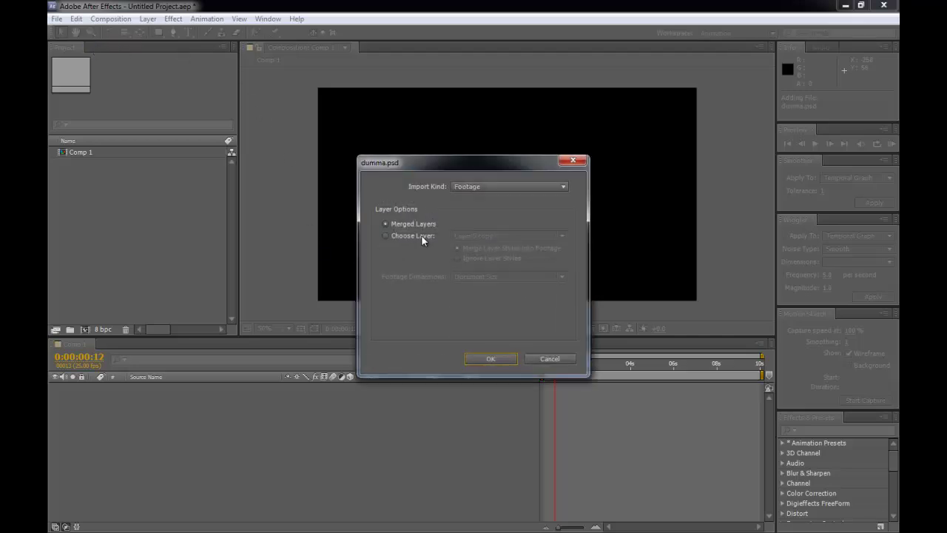
pyautogui.click(499, 187)
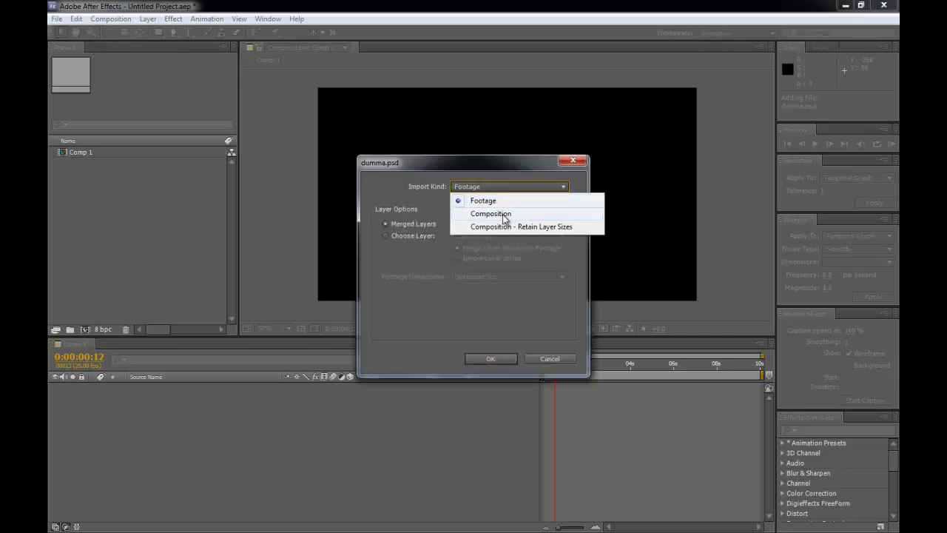
pyautogui.click(504, 215)
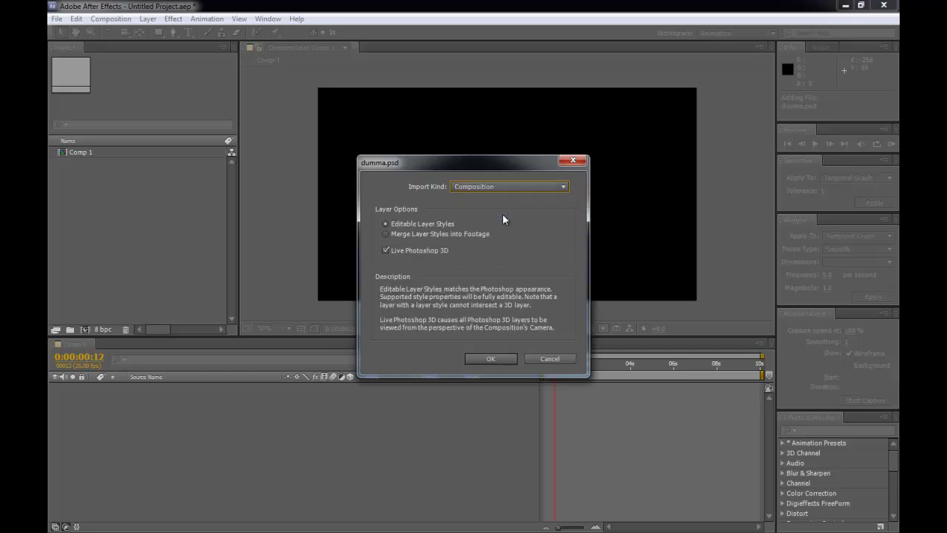
pyautogui.click(500, 190)
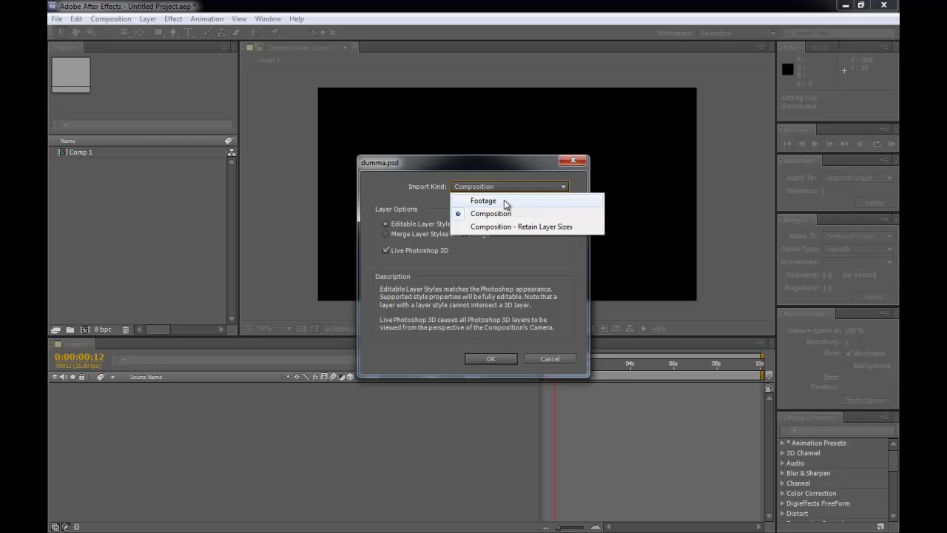
pyautogui.click(503, 214)
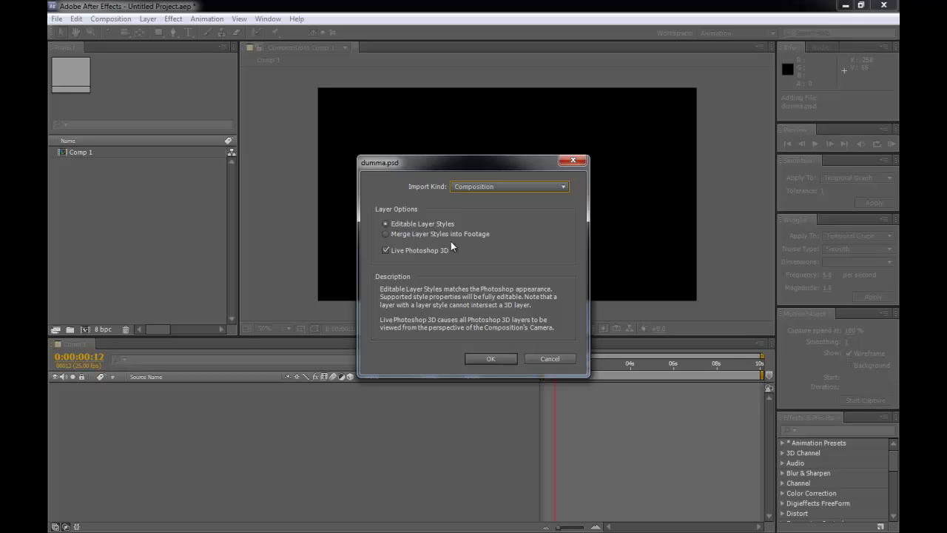
pyautogui.click(485, 356)
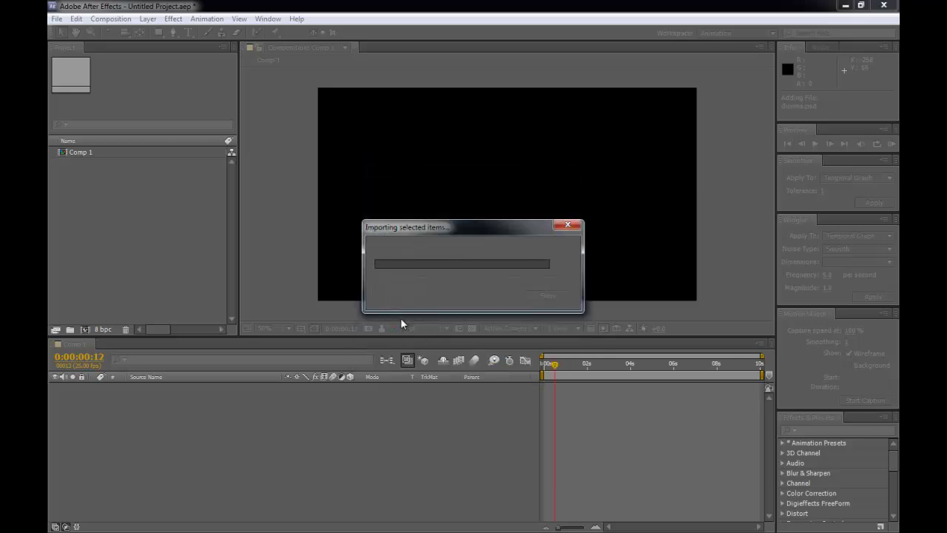
pyautogui.click(84, 216)
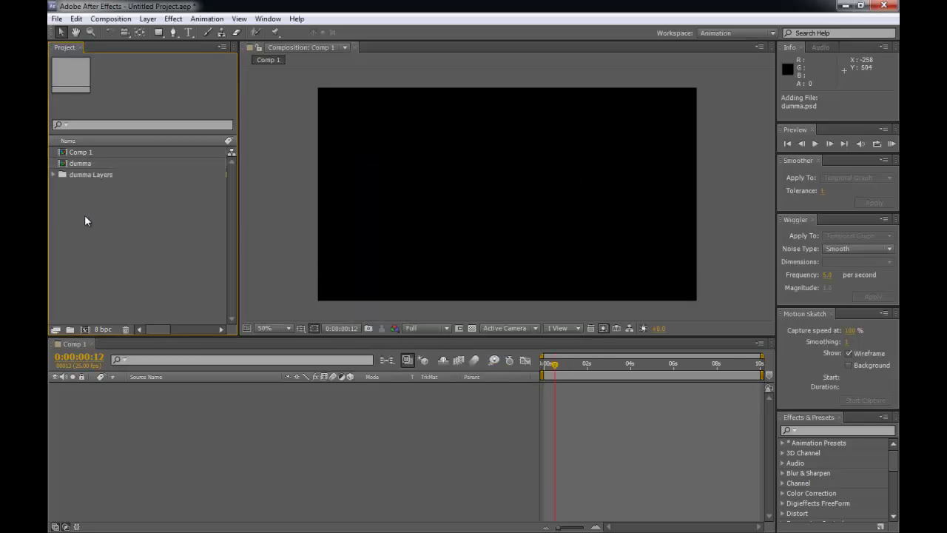
# - Open the dumma composition and examine its cut-out layers across the whole frame
pyautogui.click(62, 164)
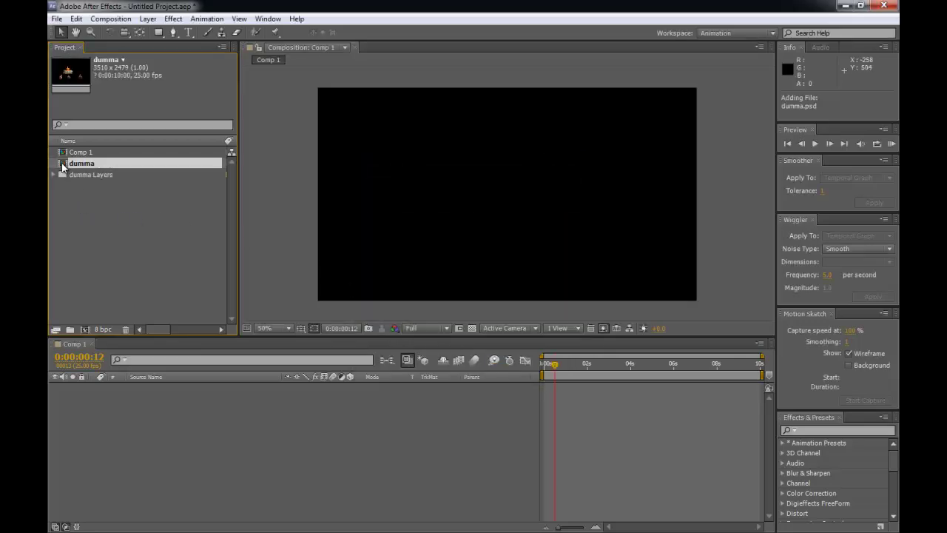
pyautogui.doubleClick(62, 164)
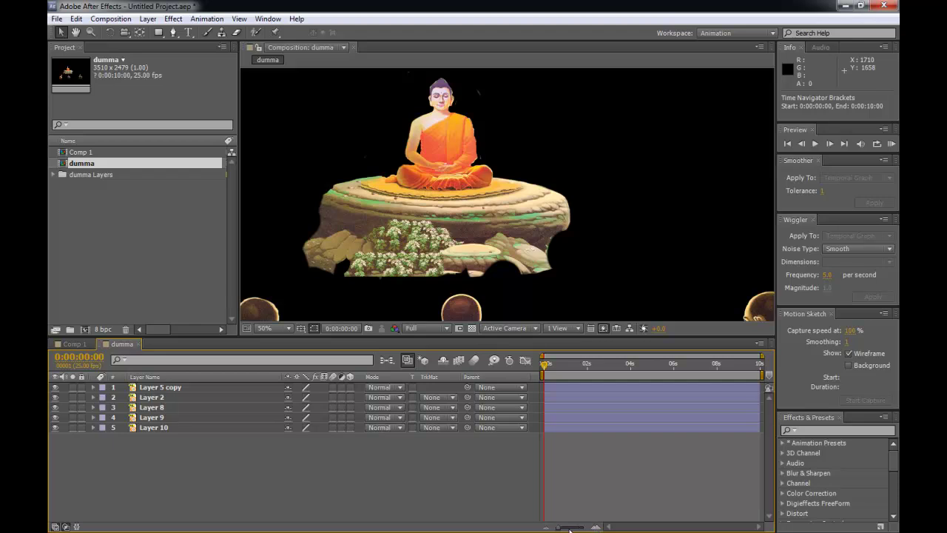
pyautogui.scroll(-2, 491, 179)
pyautogui.click(492, 179)
pyautogui.scroll(-2, 507, 185)
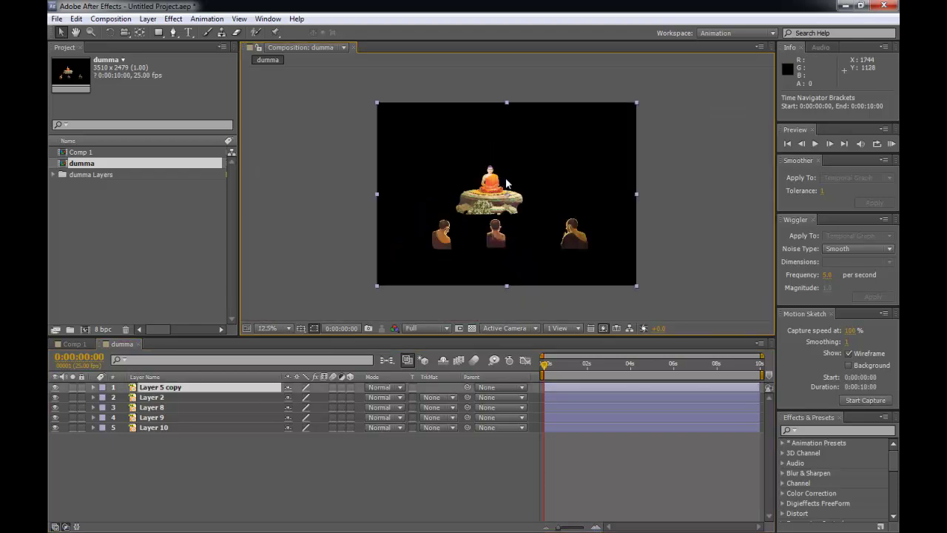
pyautogui.scroll(2, 704, 180)
pyautogui.scroll(-2, 704, 181)
pyautogui.click(689, 205)
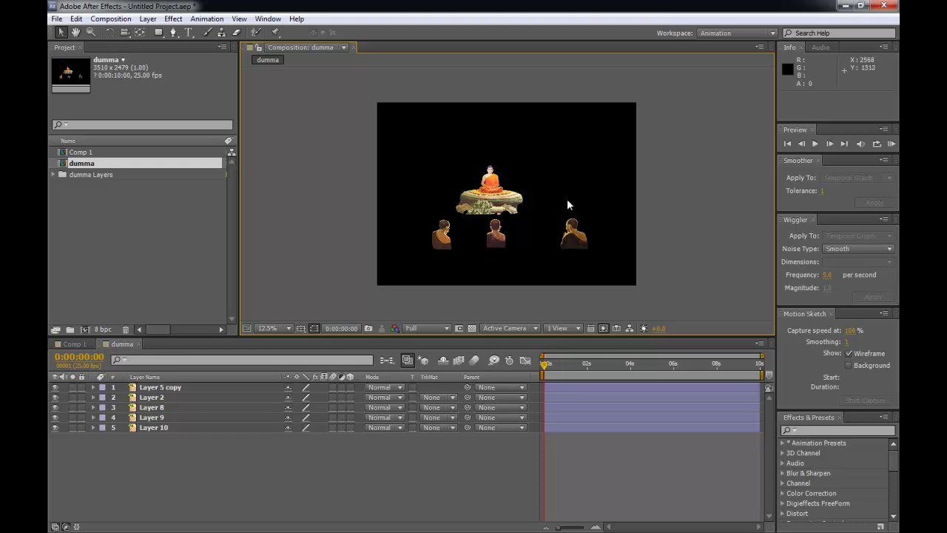
# - Copy all five dumma layers into Comp 1 and set the current time to 0:00:00:00
pyautogui.click(560, 384)
pyautogui.keyDown('shift'); pyautogui.click(567, 425); pyautogui.keyUp('shift')
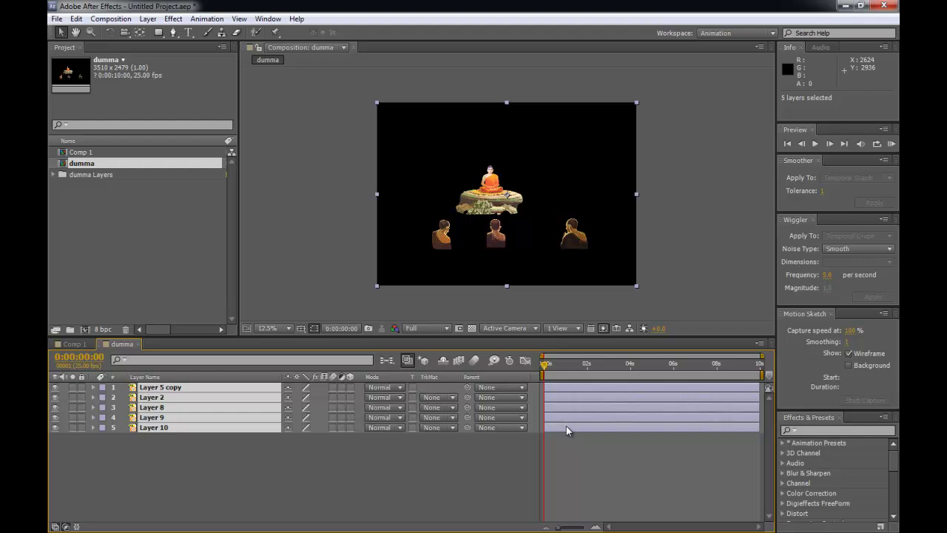
pyautogui.hotkey('ctrl', 'c')
pyautogui.click(81, 342)
pyautogui.hotkey('ctrl', 'v')
pyautogui.moveTo(554, 364); pyautogui.dragTo(543, 364)
# - Scale the five pasted layers down together to fit the Comp 1 frame and place them at position 523, 363.5
pyautogui.press(',')
pyautogui.press(',')
pyautogui.press(',')
pyautogui.press(',')
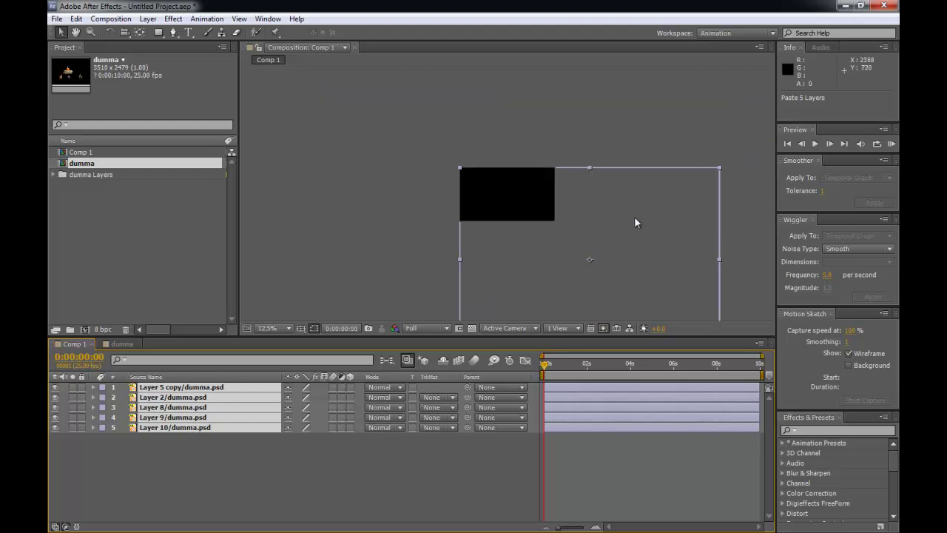
pyautogui.moveTo(639, 253); pyautogui.dragTo(602, 182)
pyautogui.moveTo(682, 279); pyautogui.dragTo(490, 131)
pyautogui.press('.')
pyautogui.press('.')
pyautogui.moveTo(509, 155); pyautogui.dragTo(495, 214)
pyautogui.moveTo(604, 108); pyautogui.dragTo(713, 56)
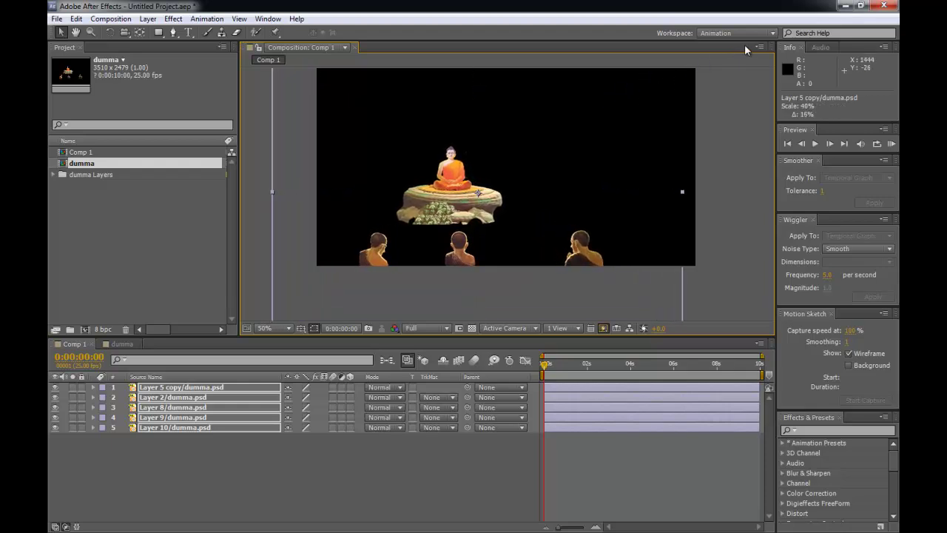
pyautogui.moveTo(574, 265); pyautogui.dragTo(692, 235)
pyautogui.moveTo(611, 219)
pyautogui.mouseDown()
pyautogui.moveTo(598, 236)
pyautogui.moveTo(611, 226)
pyautogui.mouseUp()
pyautogui.moveTo(554, 198); pyautogui.dragTo(423, 191)
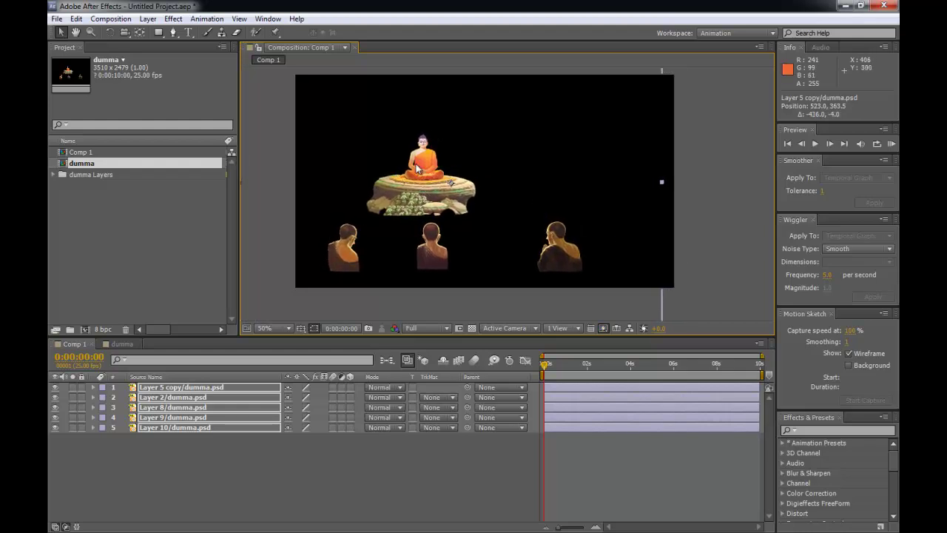
pyautogui.click(746, 268)
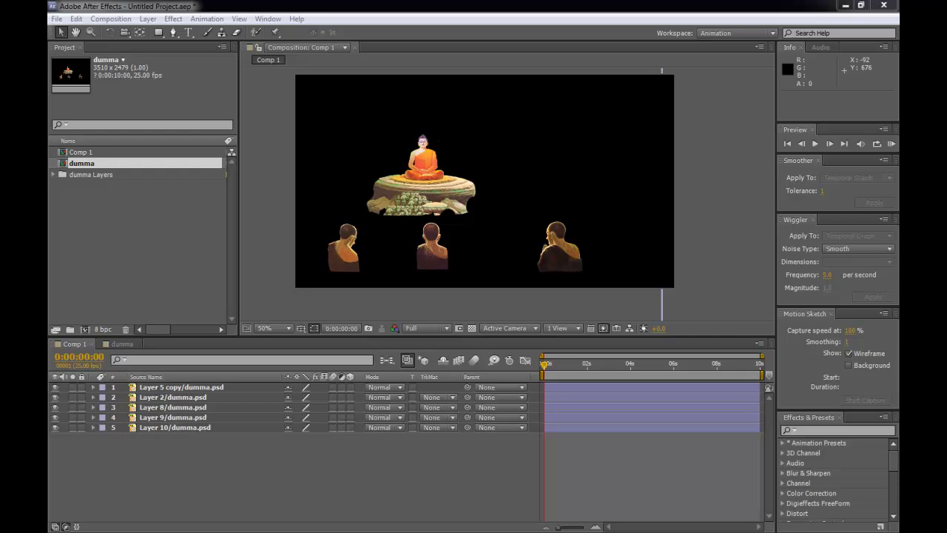
# - Bring up PRmaka.jpg in Chrome beside After Effects and compare the original poster's arrangement with the composition
pyautogui.hotkey('alt', 'Tab')
pyautogui.moveTo(411, 99); pyautogui.dragTo(360, 98)
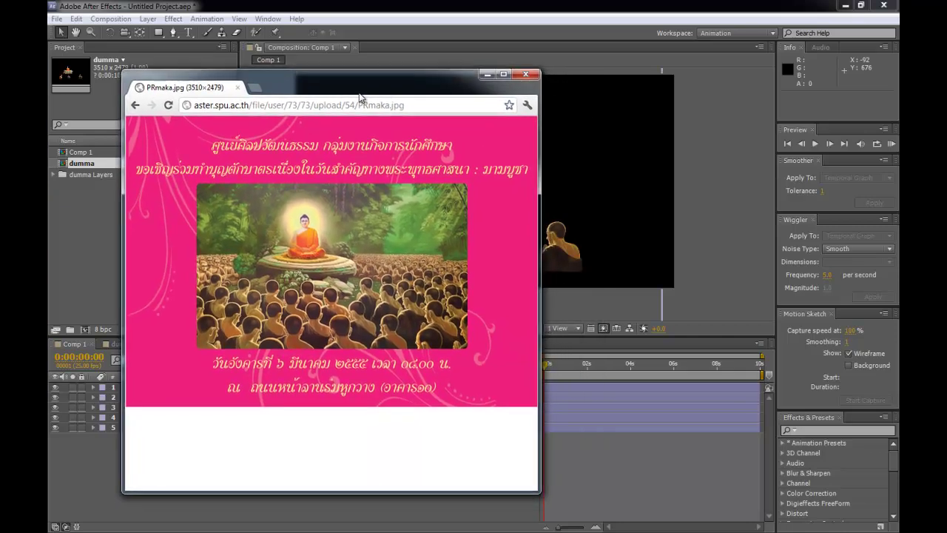
pyautogui.moveTo(360, 99); pyautogui.dragTo(347, 97)
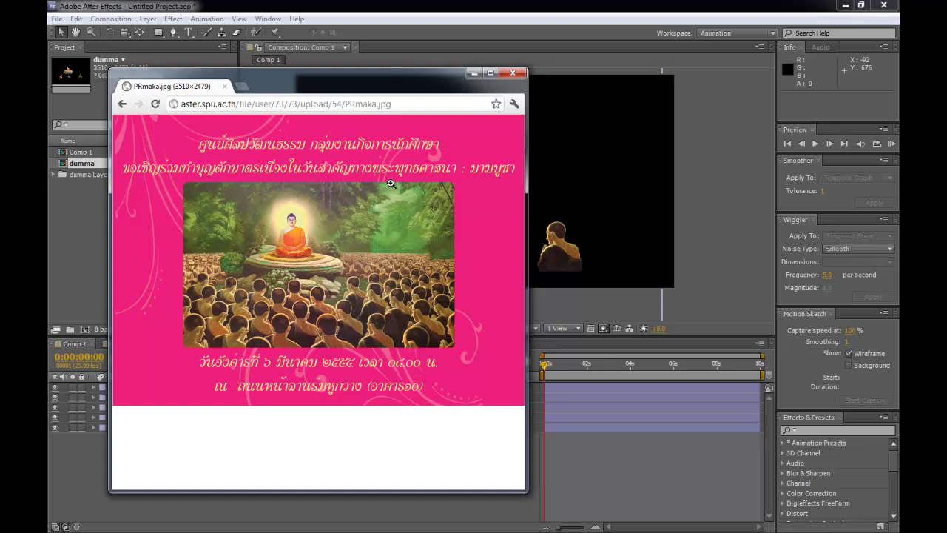
pyautogui.moveTo(407, 92); pyautogui.dragTo(48, 97)
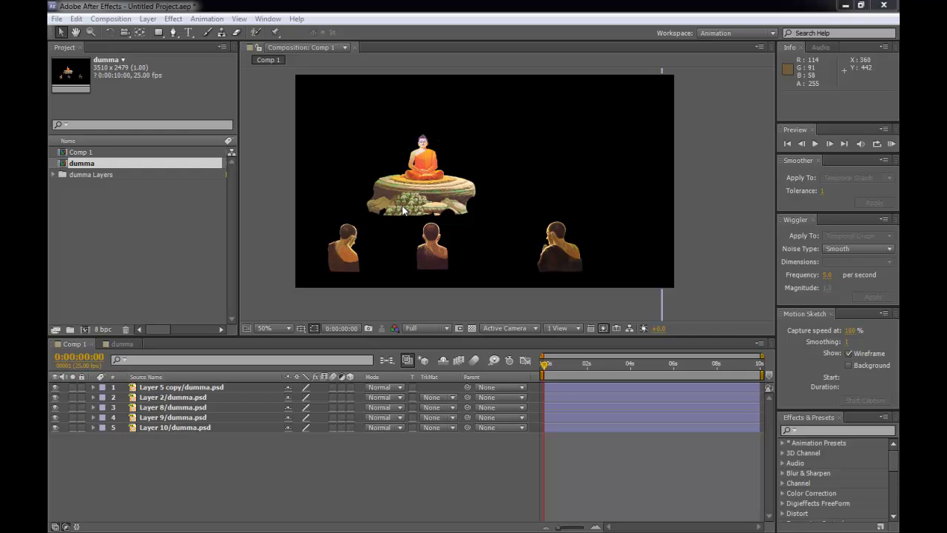
pyautogui.moveTo(48, 66); pyautogui.dragTo(503, 80)
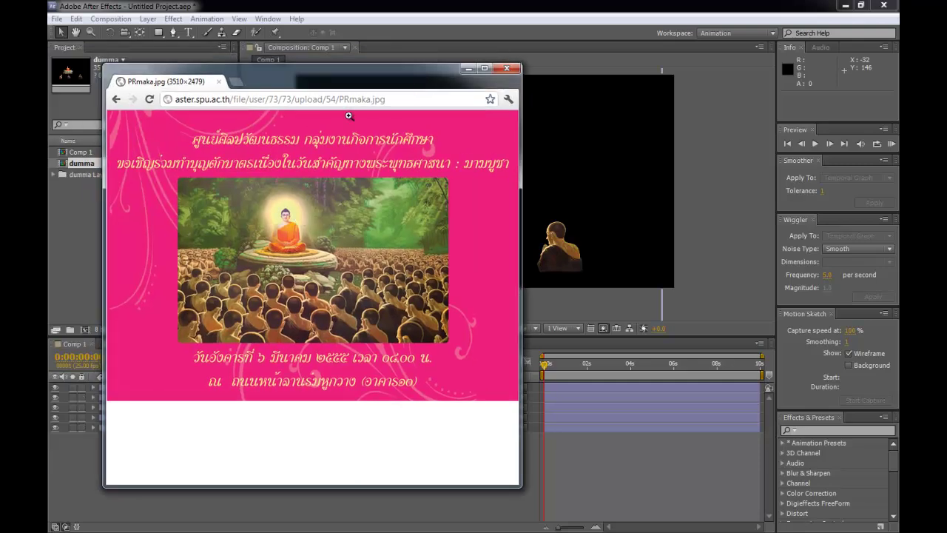
pyautogui.hotkey('alt', 'Tab')
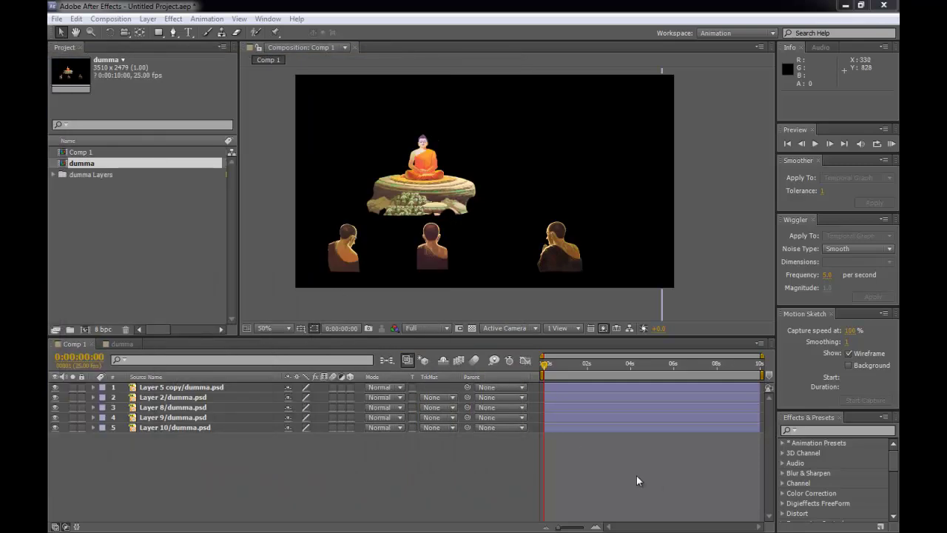
# - Create a black 1280 x 720 px solid with colour 000000 and place it beneath the five dumma layers in Comp 1
pyautogui.click(568, 479)
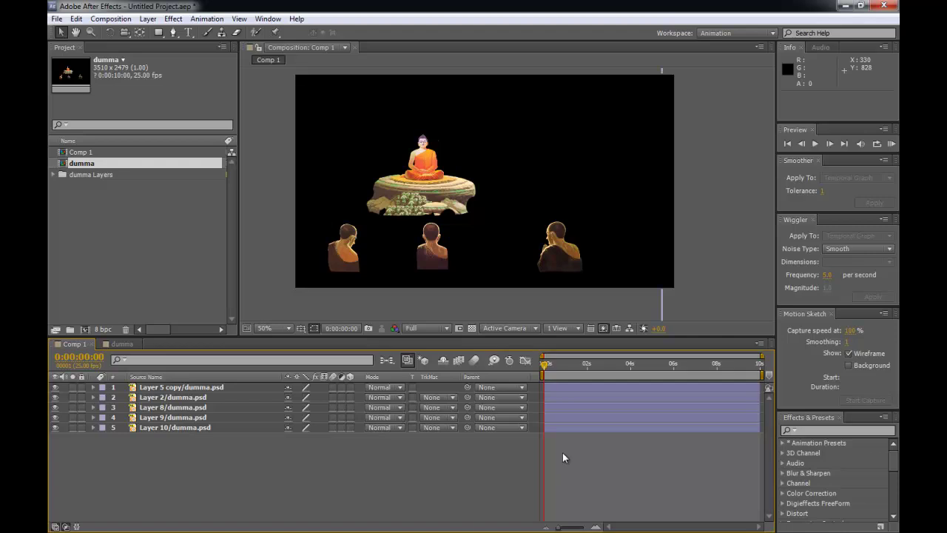
pyautogui.rightClick(563, 454)
pyautogui.moveTo(592, 342)
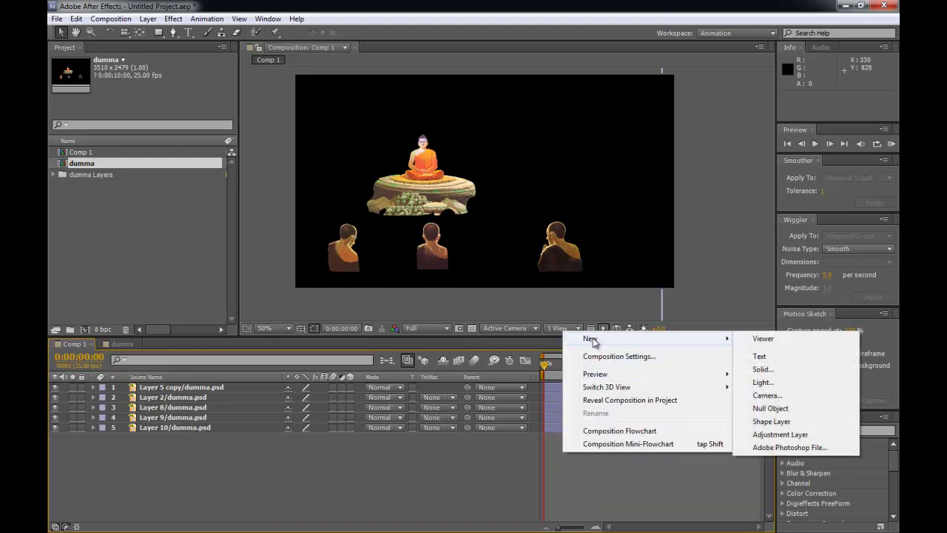
pyautogui.click(787, 370)
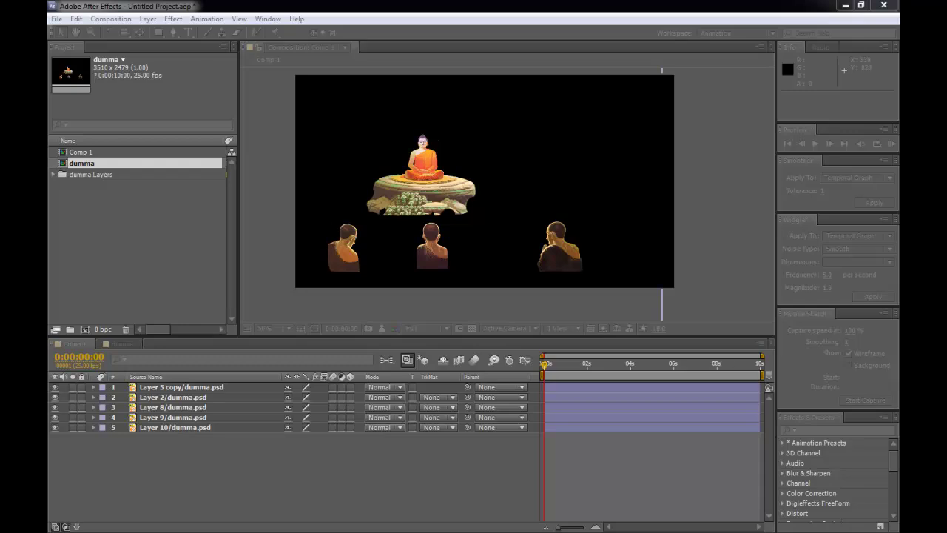
pyautogui.click(413, 334)
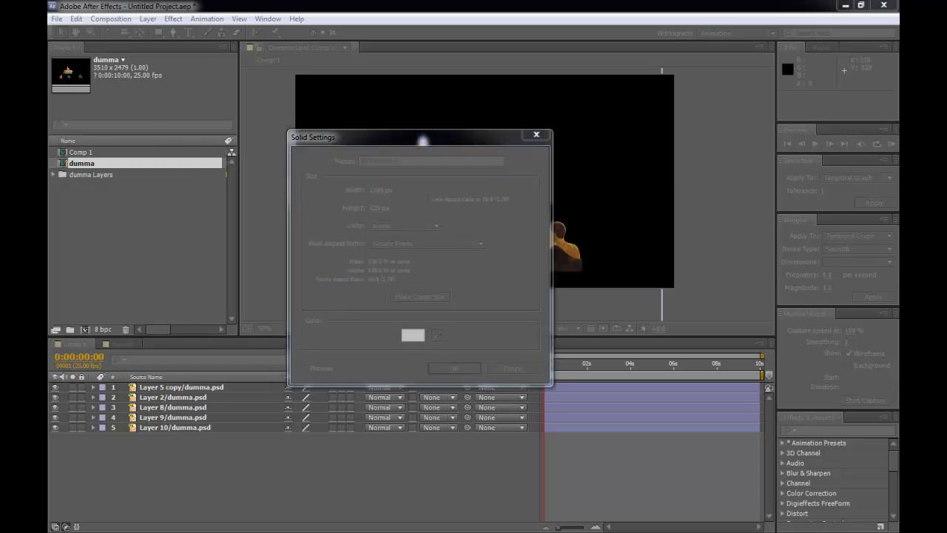
pyautogui.moveTo(330, 277); pyautogui.dragTo(355, 344)
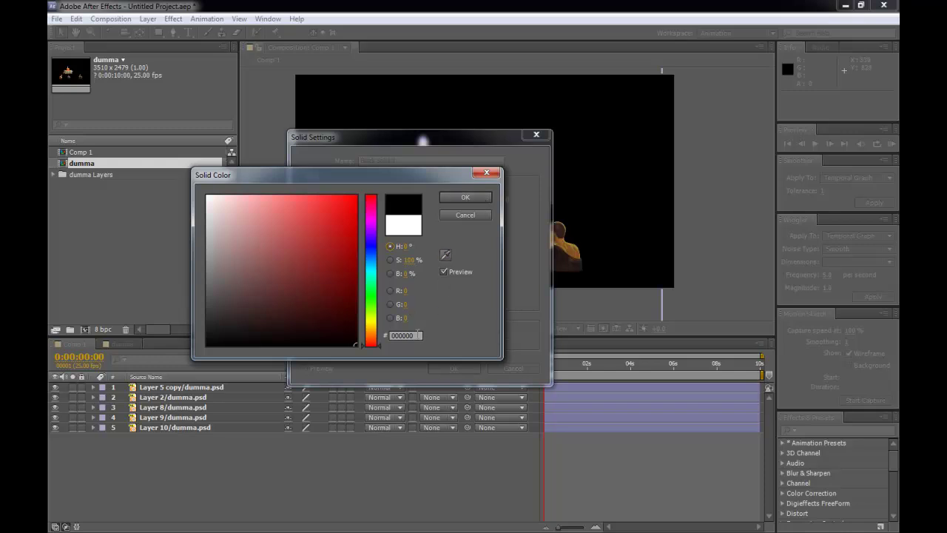
pyautogui.click(466, 197)
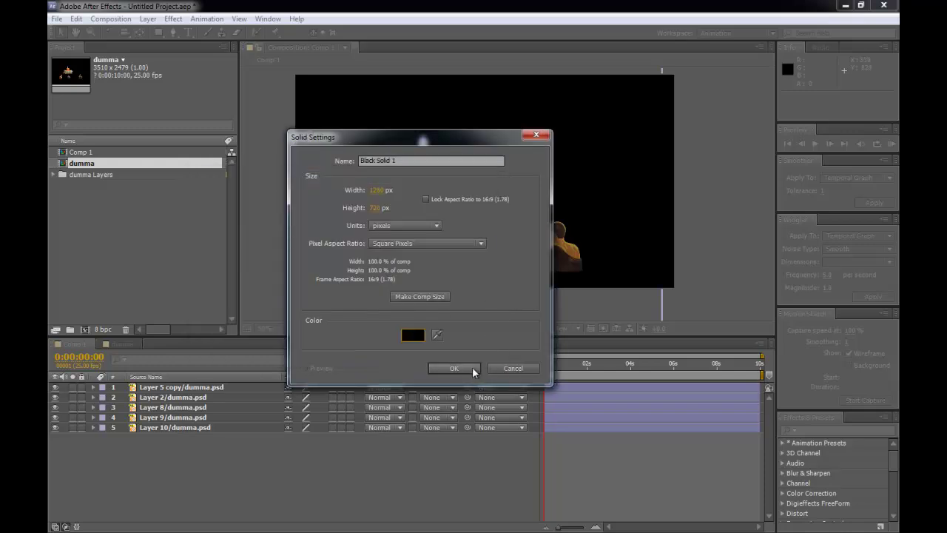
pyautogui.click(466, 368)
pyautogui.moveTo(167, 388); pyautogui.dragTo(157, 443)
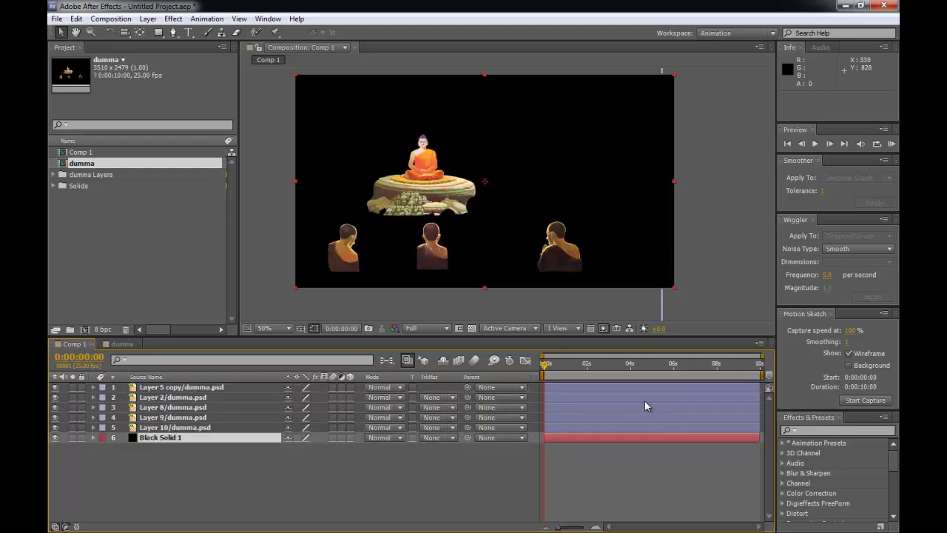
# - Find the Lens Flare effect by searching for "len" and apply it to Black Solid 1
pyautogui.click(583, 437)
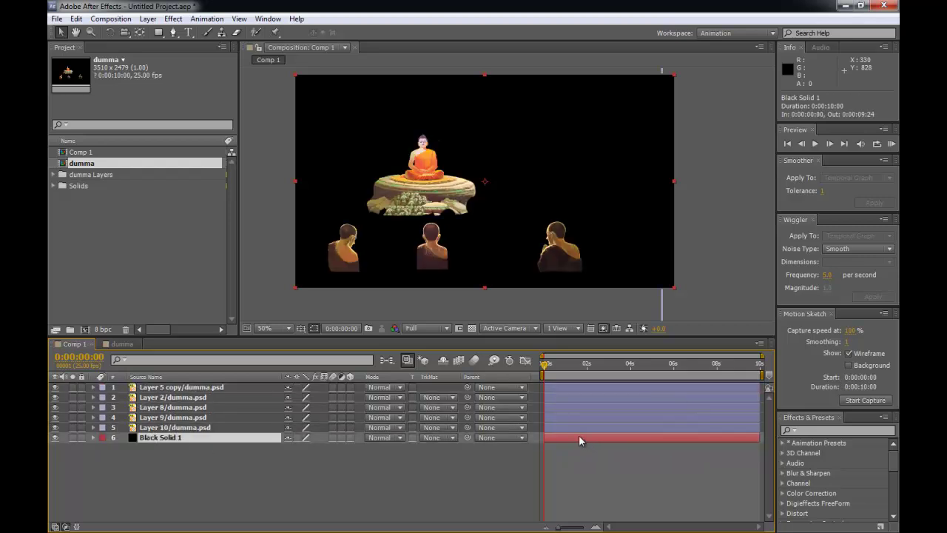
pyautogui.moveTo(848, 411); pyautogui.dragTo(846, 376)
pyautogui.moveTo(892, 441)
pyautogui.mouseDown()
pyautogui.moveTo(893, 451)
pyautogui.moveTo(892, 438)
pyautogui.mouseUp()
pyautogui.click(829, 395)
pyautogui.write('len')
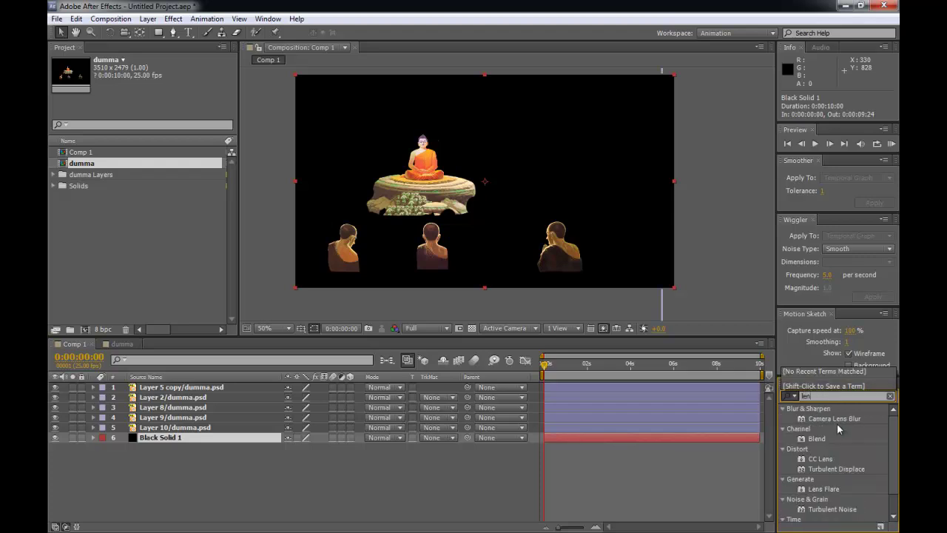
pyautogui.click(823, 489)
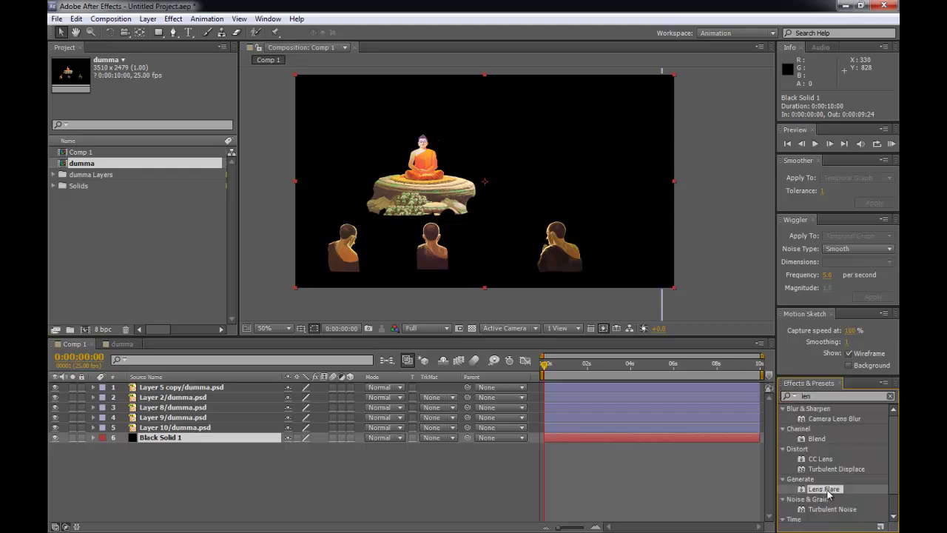
pyautogui.moveTo(826, 491); pyautogui.dragTo(582, 437)
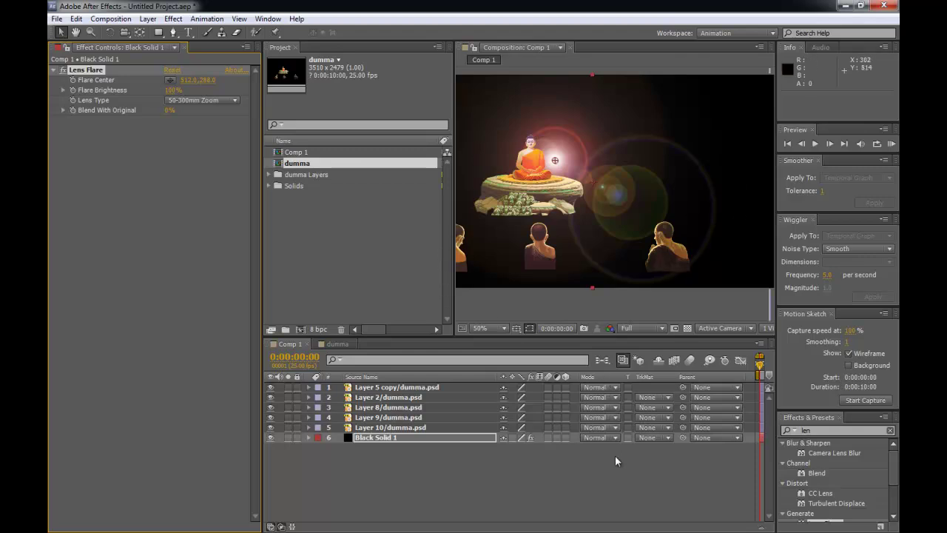
# - Dock the Effect Controls panel together with the Project panel and widen it until the flare settings fit
pyautogui.scroll(-4, 898, 472)
pyautogui.scroll(4, 836, 478)
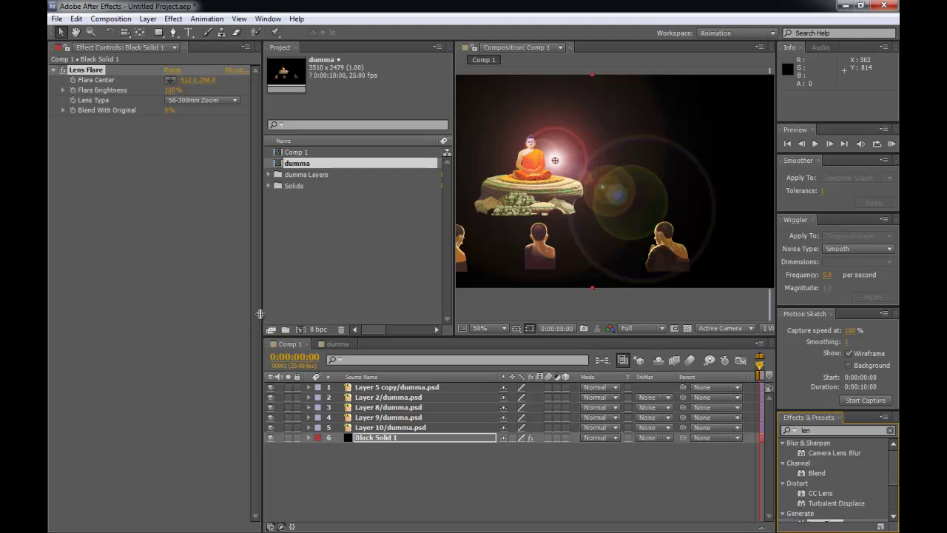
pyautogui.moveTo(54, 47); pyautogui.dragTo(335, 49)
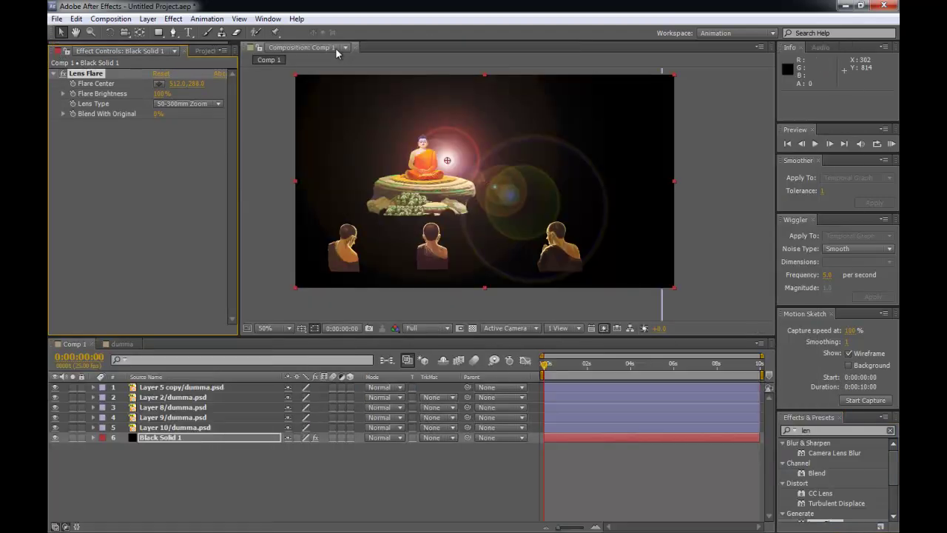
pyautogui.moveTo(240, 108); pyautogui.dragTo(283, 118)
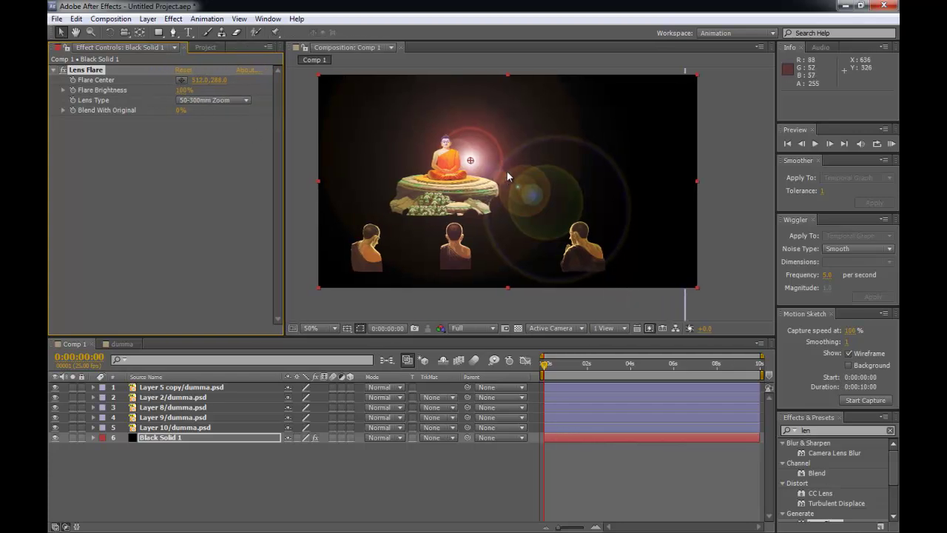
# - Change the Lens Flare's lens type to 105mm Prime
pyautogui.click(209, 94)
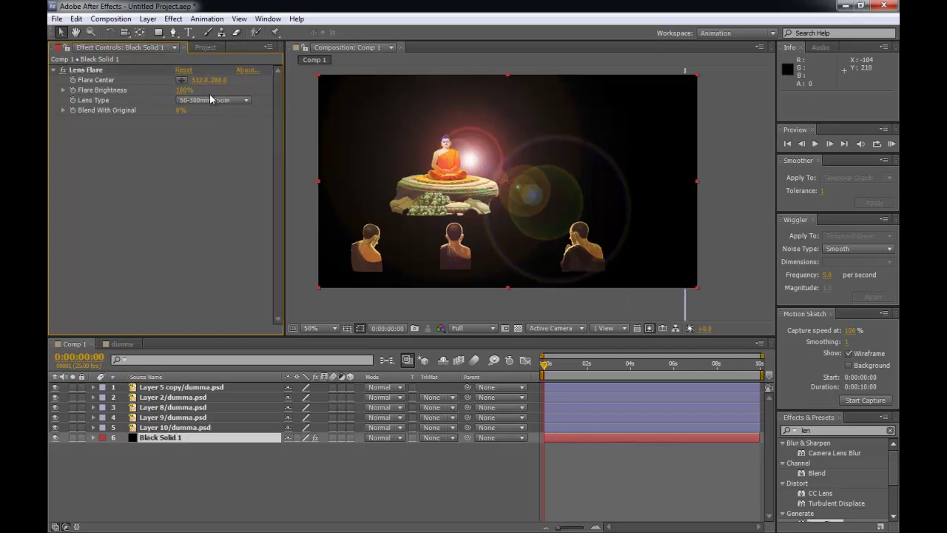
pyautogui.click(209, 99)
pyautogui.click(216, 137)
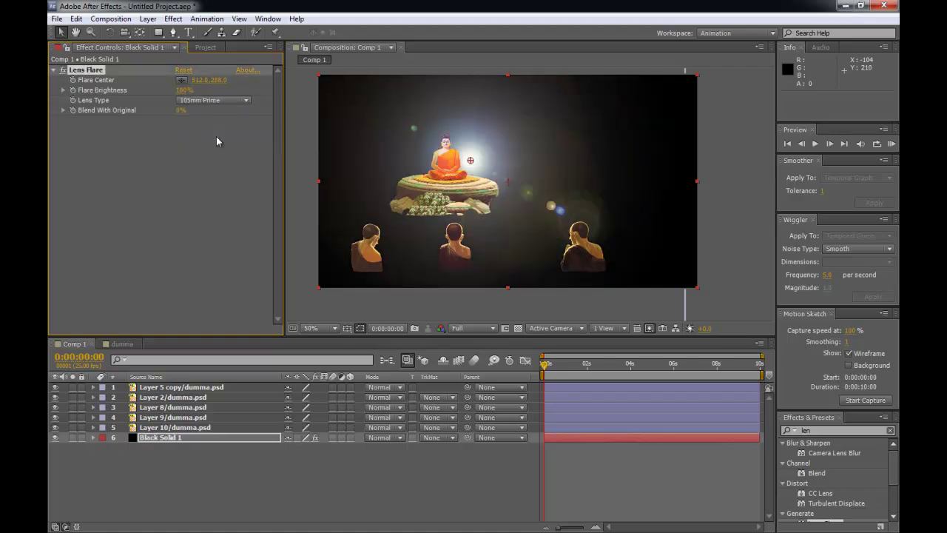
# - Centre the lens flare on the Buddha's head at 429, 233 and set the flare brightness to 87%
pyautogui.moveTo(470, 160); pyautogui.dragTo(448, 145)
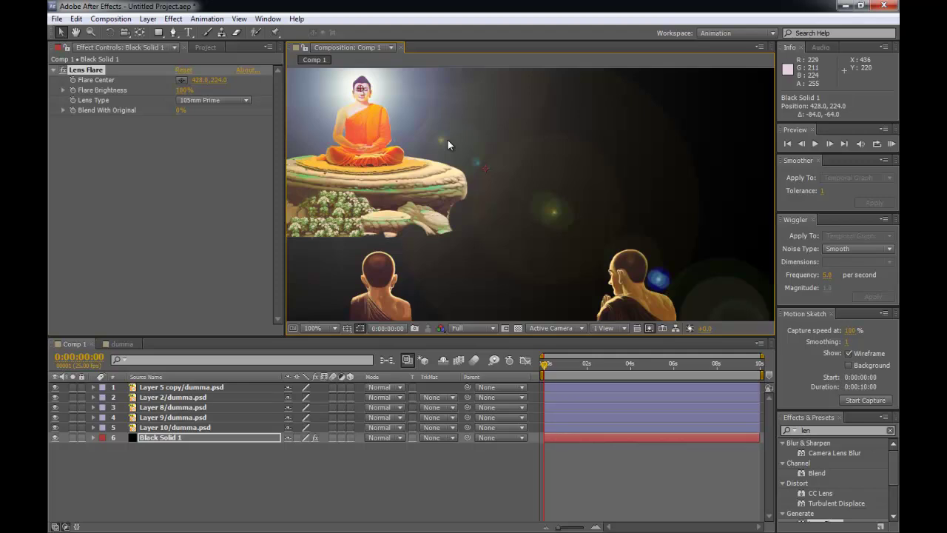
pyautogui.moveTo(441, 172); pyautogui.dragTo(500, 233)
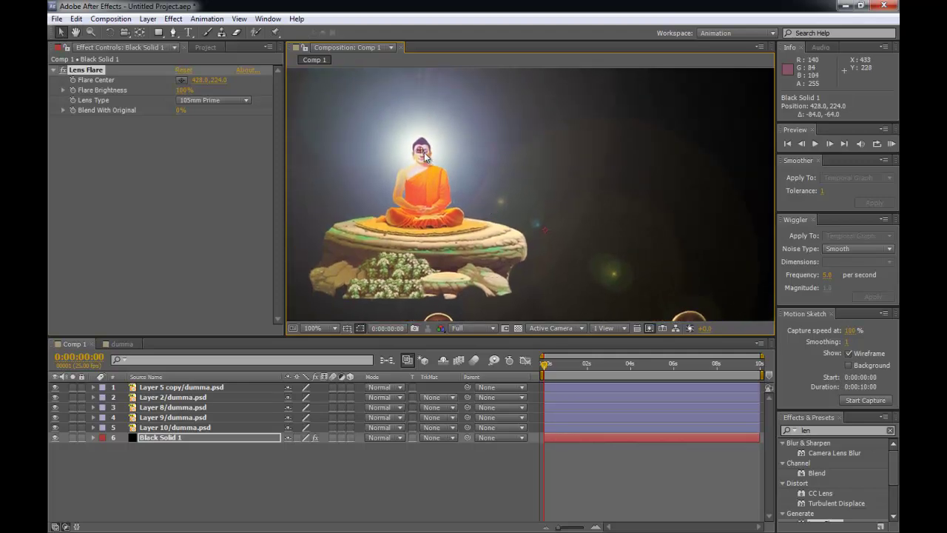
pyautogui.moveTo(425, 155); pyautogui.dragTo(425, 162)
pyautogui.moveTo(170, 94); pyautogui.dragTo(94, 116)
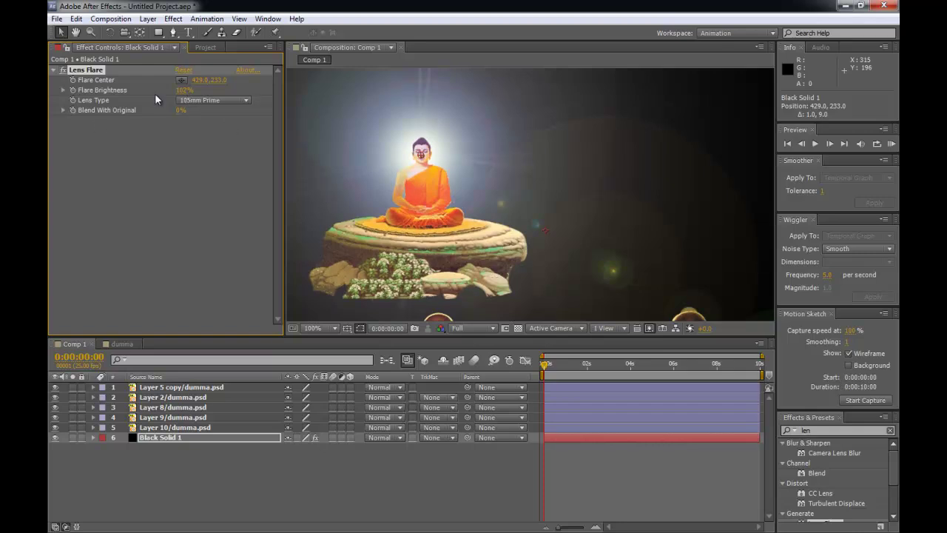
pyautogui.moveTo(184, 90); pyautogui.dragTo(191, 110)
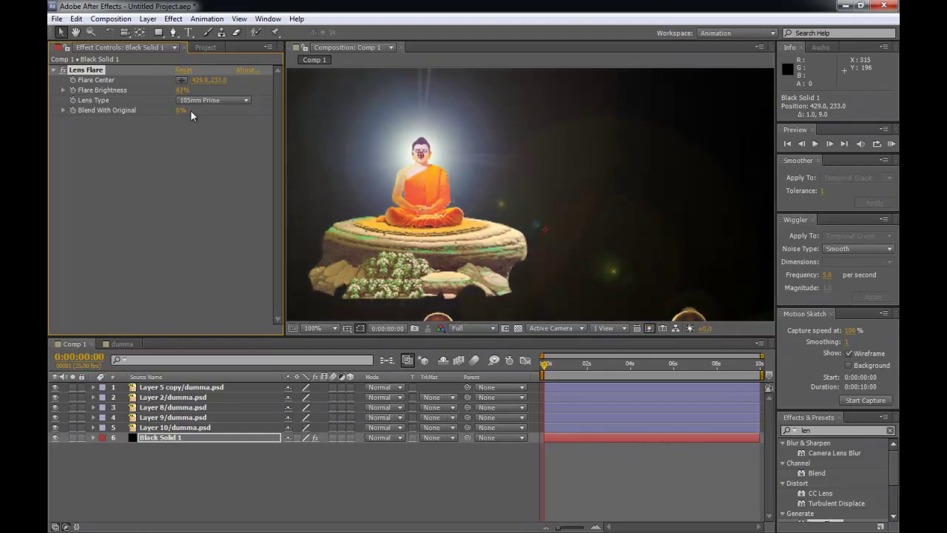
# - Examine the flare's glow around the Buddha and its reflections near the monks across the whole frame
pyautogui.press(',')
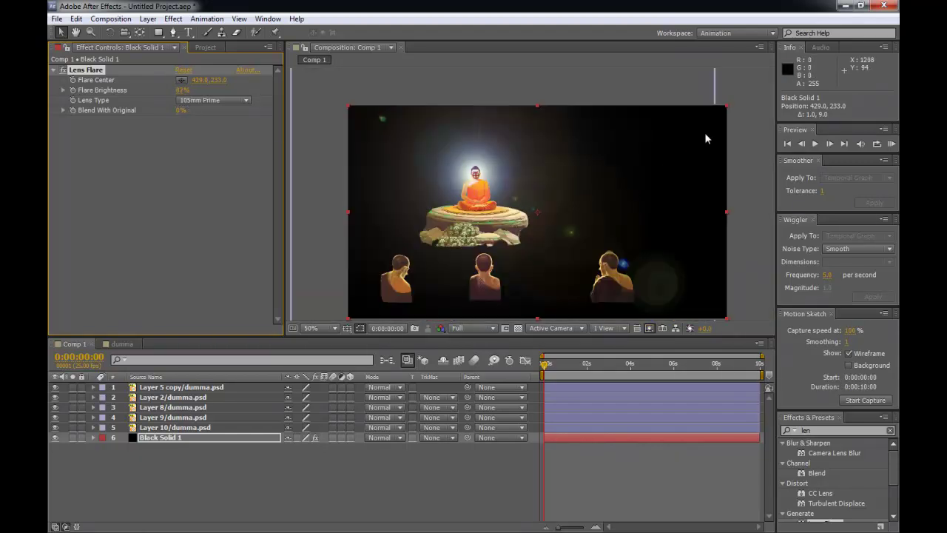
pyautogui.click(747, 142)
pyautogui.press('space')
pyautogui.moveTo(567, 163); pyautogui.dragTo(546, 136)
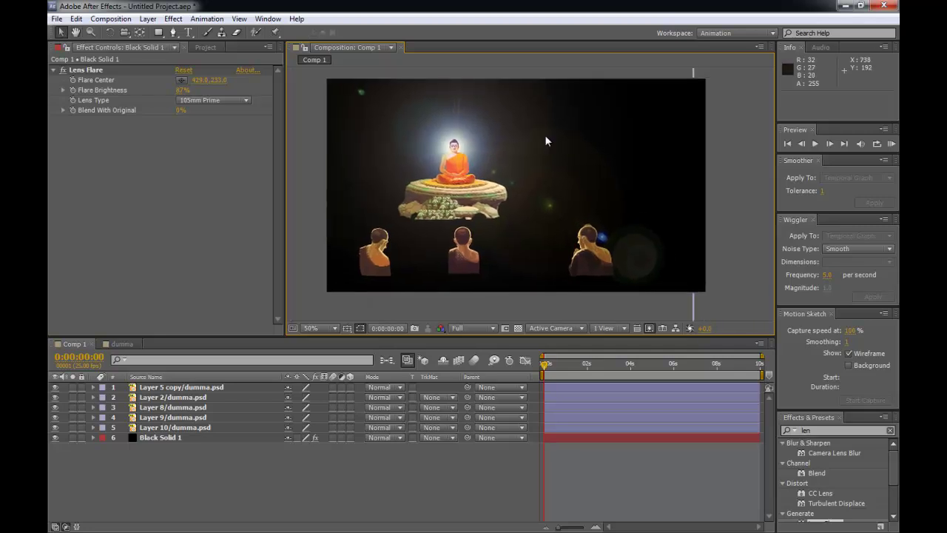
pyautogui.scroll(2, 516, 158)
pyautogui.press('space')
pyautogui.moveTo(378, 141); pyautogui.dragTo(629, 258)
pyautogui.scroll(-1, 629, 261)
pyautogui.scroll(-4, 627, 262)
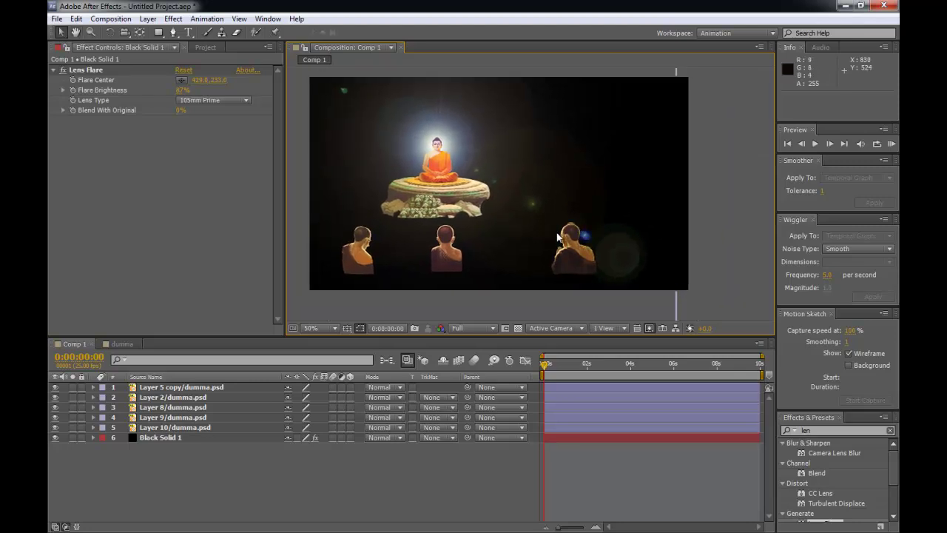
# - Identify the Buddha layer by toggling its visibility, and move Layer 2 and Black Solid 1 together to the top of the layer stack
pyautogui.click(173, 408)
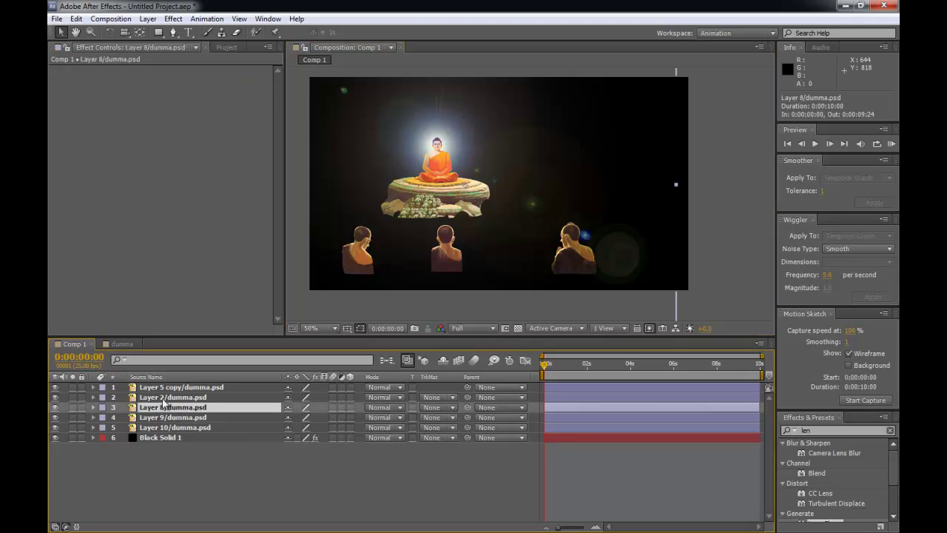
pyautogui.click(164, 397)
pyautogui.click(56, 397)
pyautogui.click(56, 397)
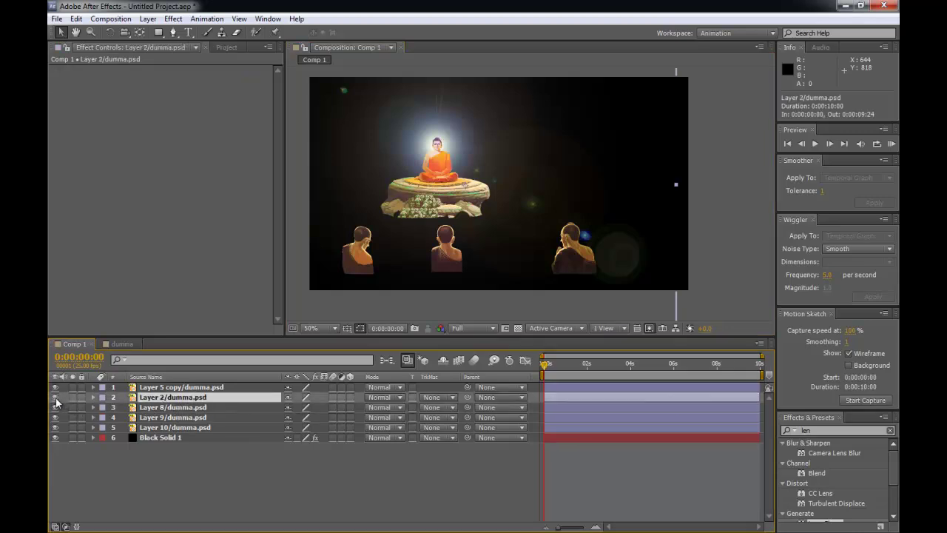
pyautogui.click(56, 398)
pyautogui.click(55, 398)
pyautogui.keyDown('ctrl'); pyautogui.click(169, 438); pyautogui.keyUp('ctrl')
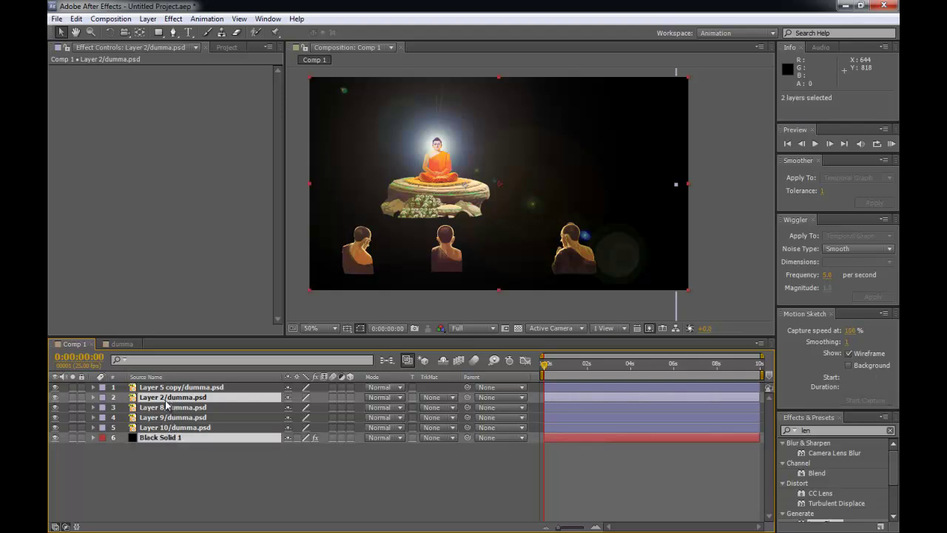
pyautogui.moveTo(160, 400); pyautogui.dragTo(157, 388)
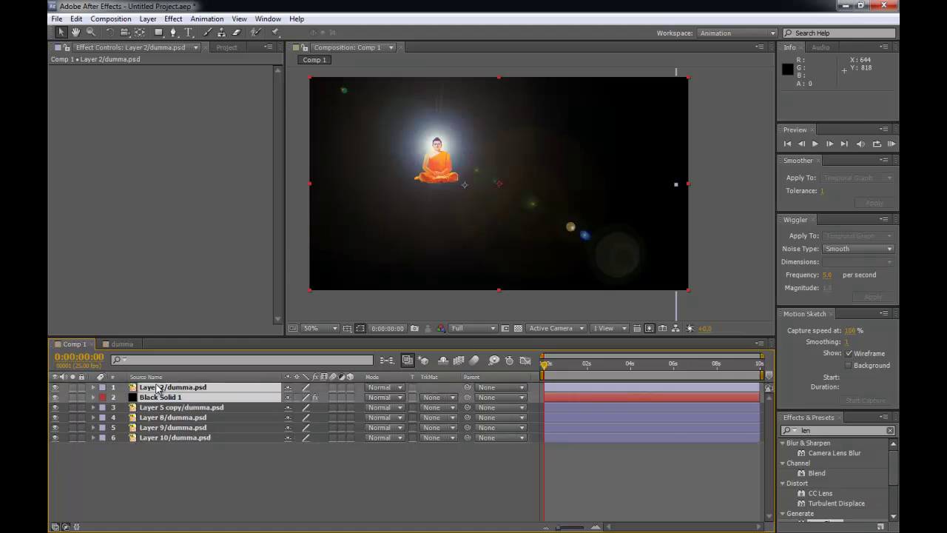
pyautogui.click(158, 475)
# - Show the timeline's modes column without the layer switches and set Black Solid 1's blending mode to Add
pyautogui.click(158, 399)
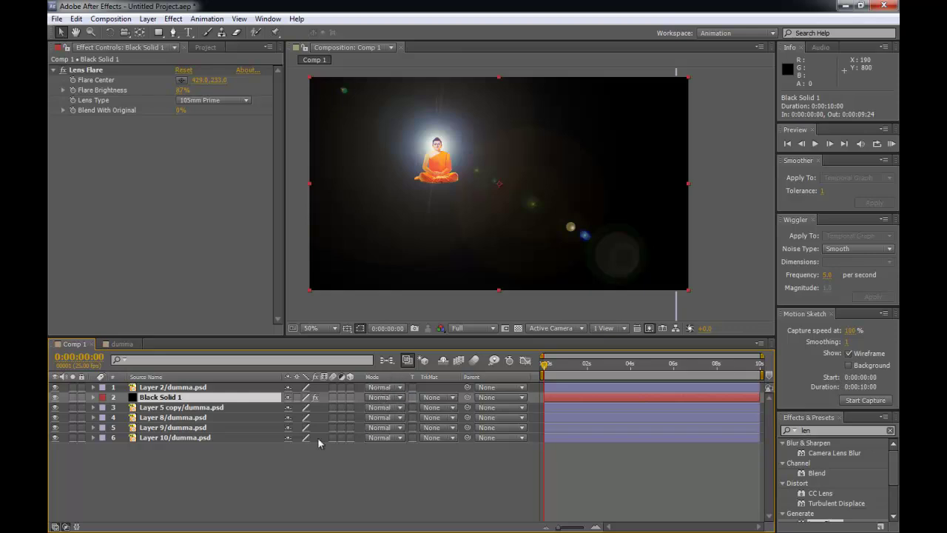
pyautogui.click(66, 527)
pyautogui.click(67, 527)
pyautogui.click(67, 527)
pyautogui.click(67, 526)
pyautogui.click(67, 527)
pyautogui.click(56, 527)
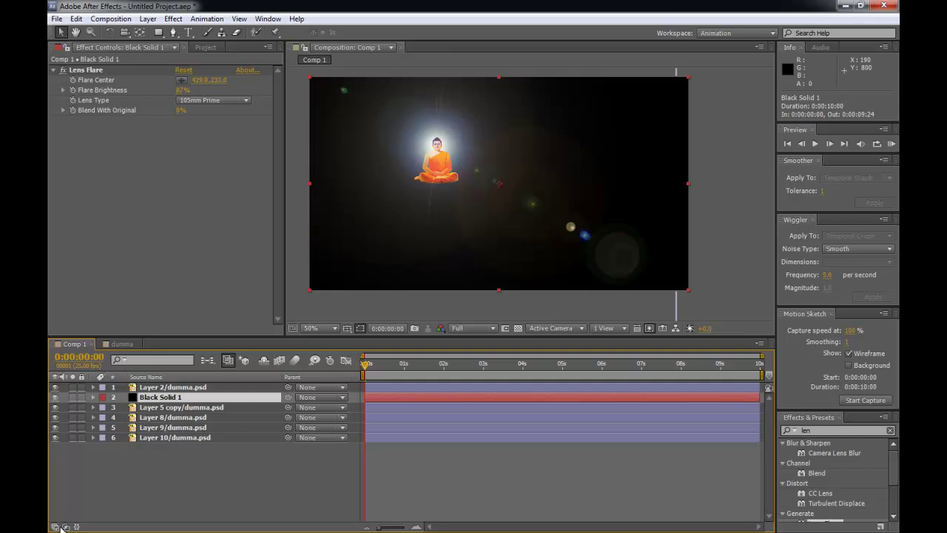
pyautogui.click(66, 526)
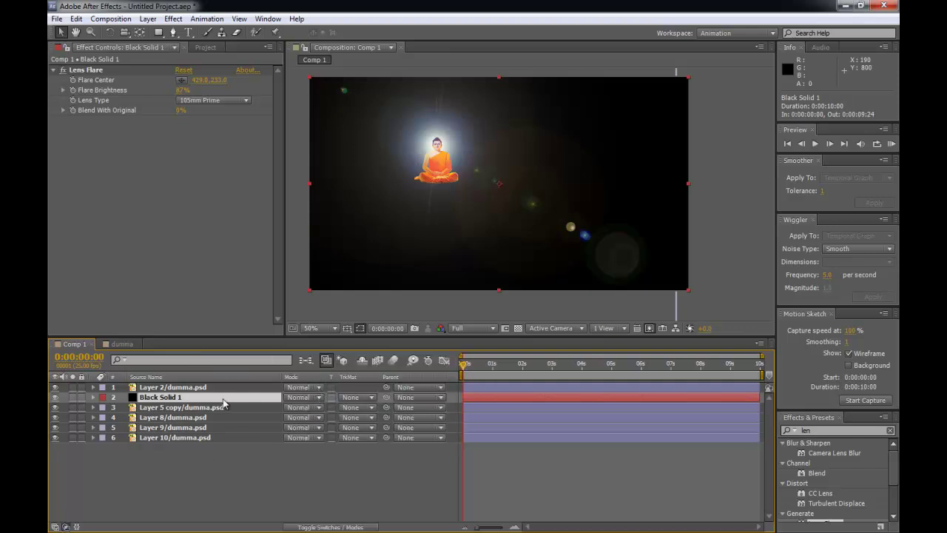
pyautogui.click(298, 398)
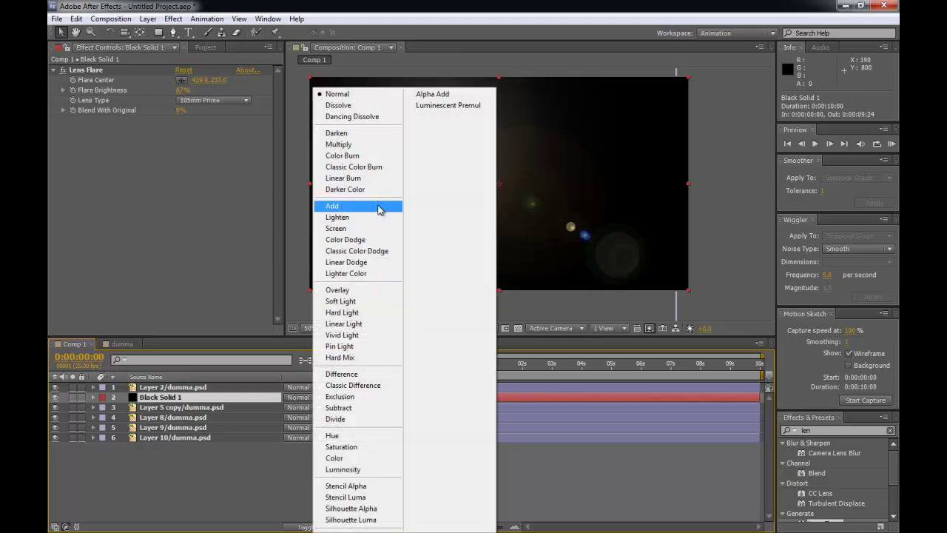
pyautogui.click(380, 208)
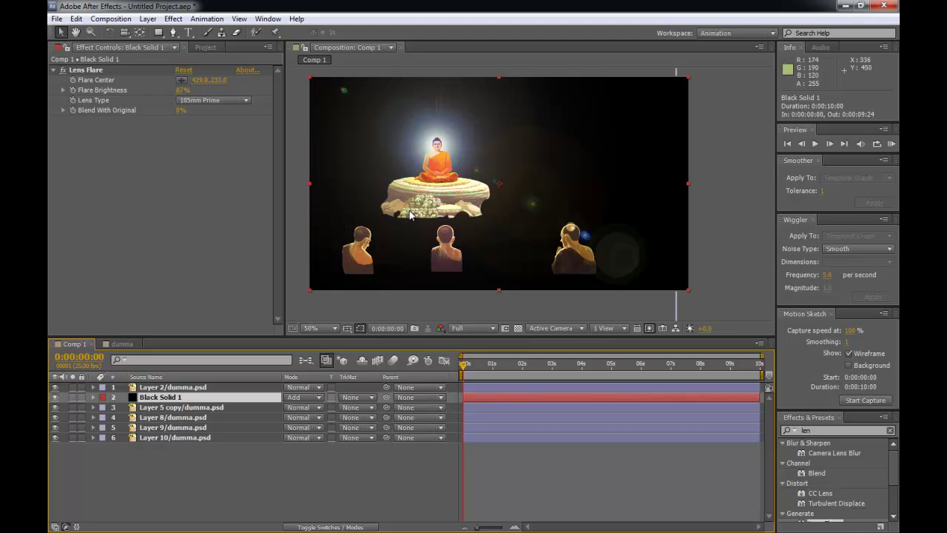
# - Lock Layer 2 and Black Solid 1 against accidental changes
pyautogui.press('space')
pyautogui.moveTo(470, 252)
pyautogui.mouseDown()
pyautogui.moveTo(453, 251)
pyautogui.moveTo(475, 252)
pyautogui.mouseUp()
pyautogui.press('v')
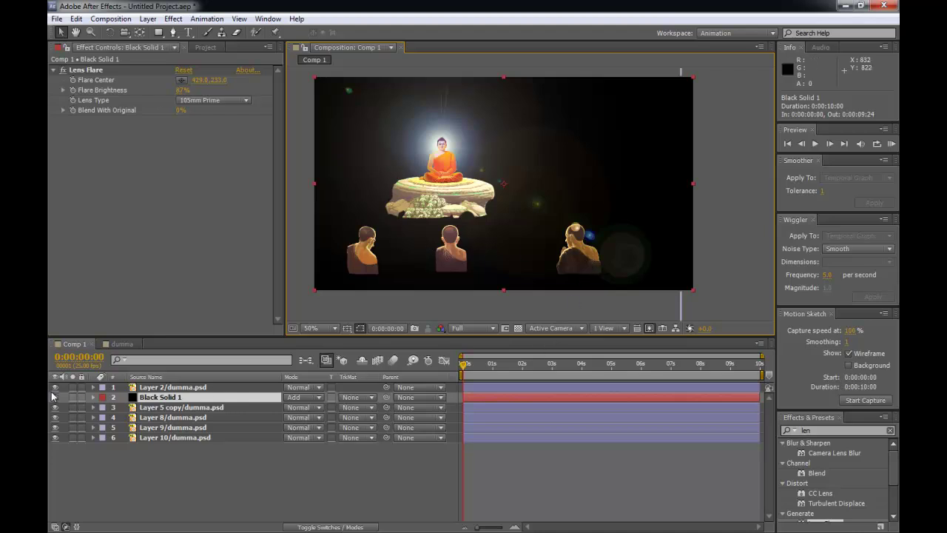
pyautogui.moveTo(82, 396); pyautogui.dragTo(82, 387)
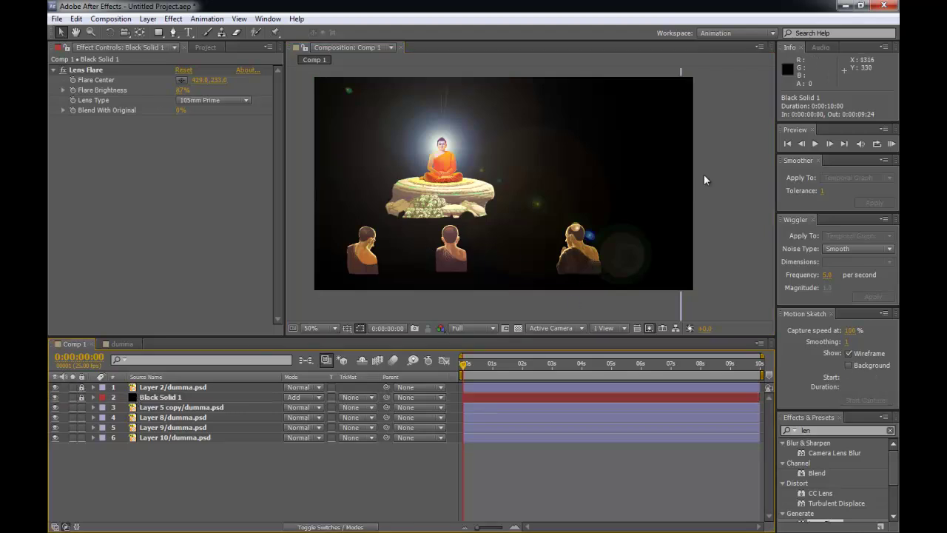
# - Move the Layer 5 copy monk into the frame's lower-right corner, at position 843, 427.5
pyautogui.moveTo(567, 267); pyautogui.dragTo(682, 292)
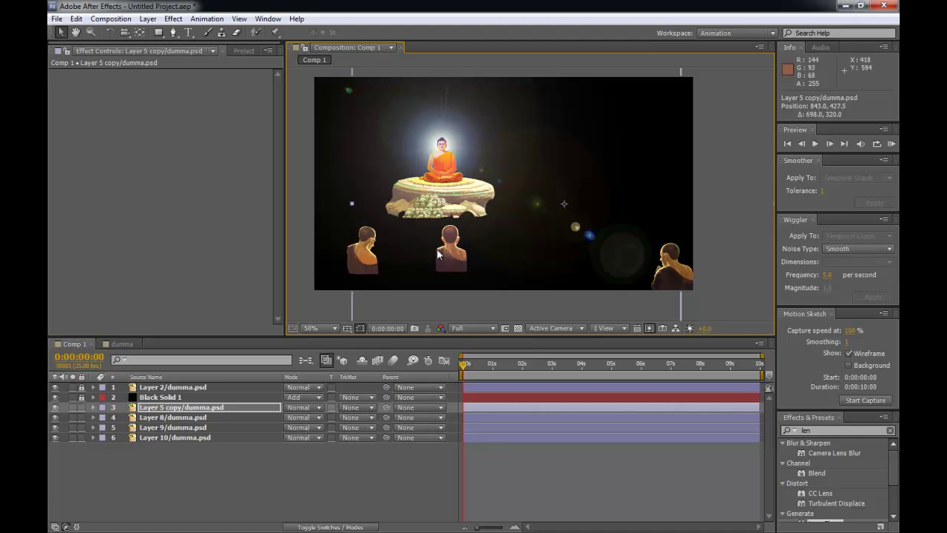
# - Move the Layer 5 copy monk up and inward from the lower-right corner so the whole figure sits inside the frame
pyautogui.moveTo(443, 262); pyautogui.dragTo(455, 264)
pyautogui.hotkey('ctrl', 'z')
pyautogui.moveTo(679, 277); pyautogui.dragTo(615, 264)
# - Try a rectangular mask around the Layer 5 copy monk and undo it
pyautogui.click(158, 32)
pyautogui.click(159, 33)
pyautogui.moveTo(591, 218); pyautogui.dragTo(648, 281)
pyautogui.press('v')
pyautogui.click(645, 307)
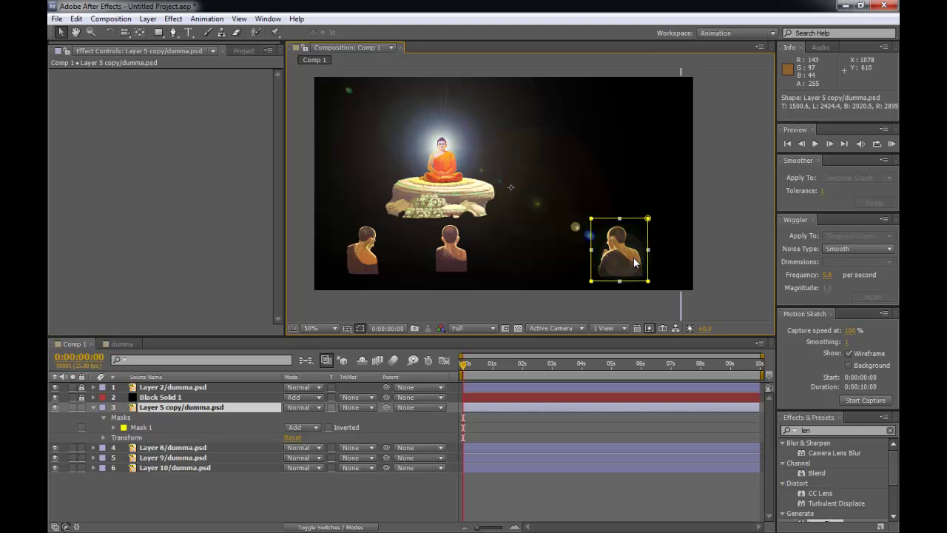
pyautogui.hotkey('ctrl', 'z')
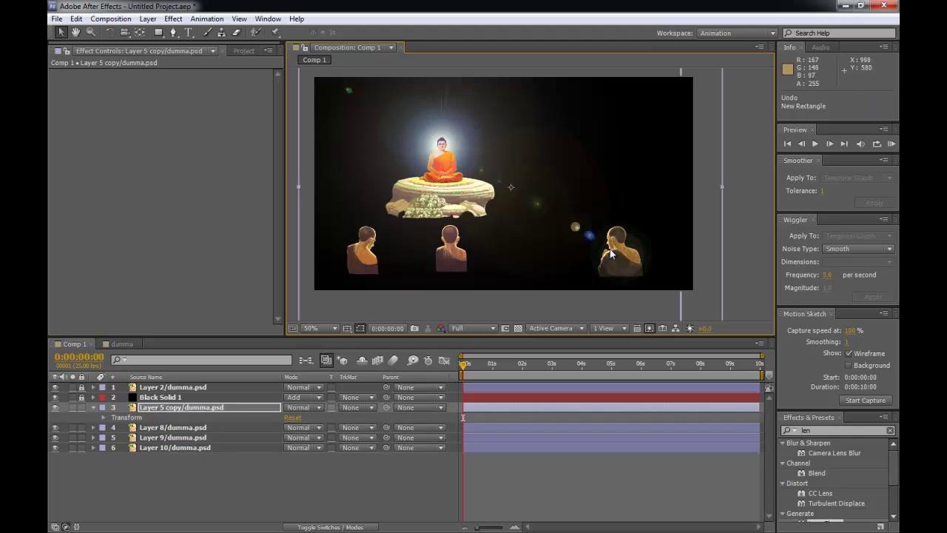
# - Move the Layer 5 copy monk to position 581, 365.5 and draw a rectangular mask closely around it
pyautogui.moveTo(621, 265); pyautogui.dragTo(596, 223)
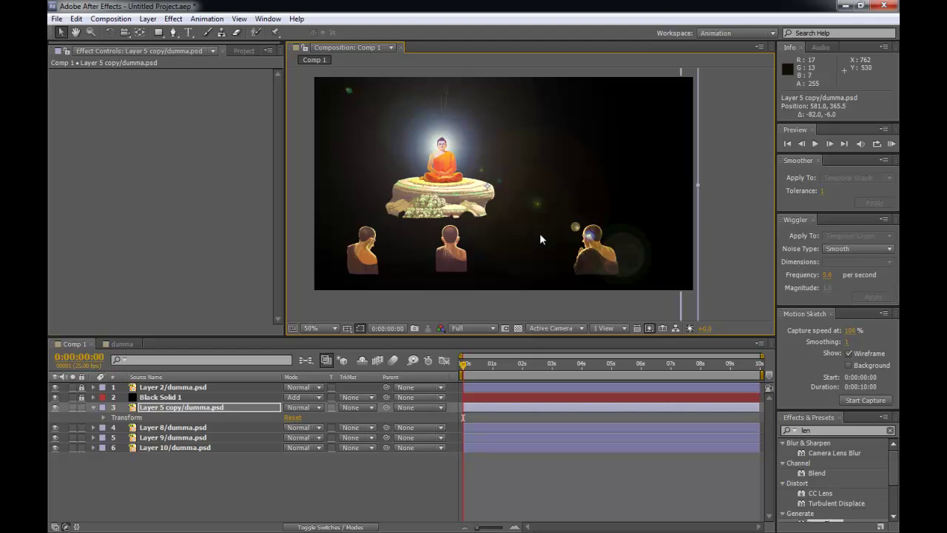
pyautogui.click(159, 34)
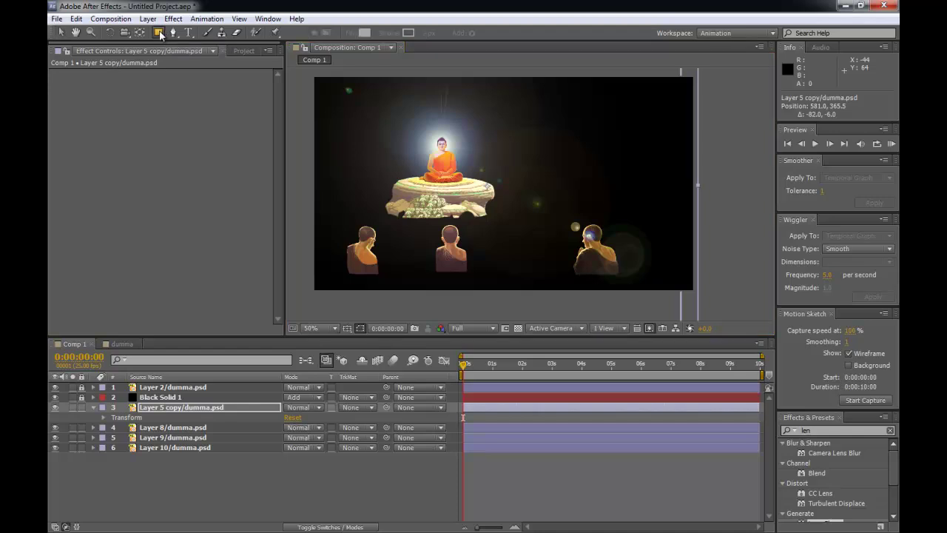
pyautogui.click(530, 407)
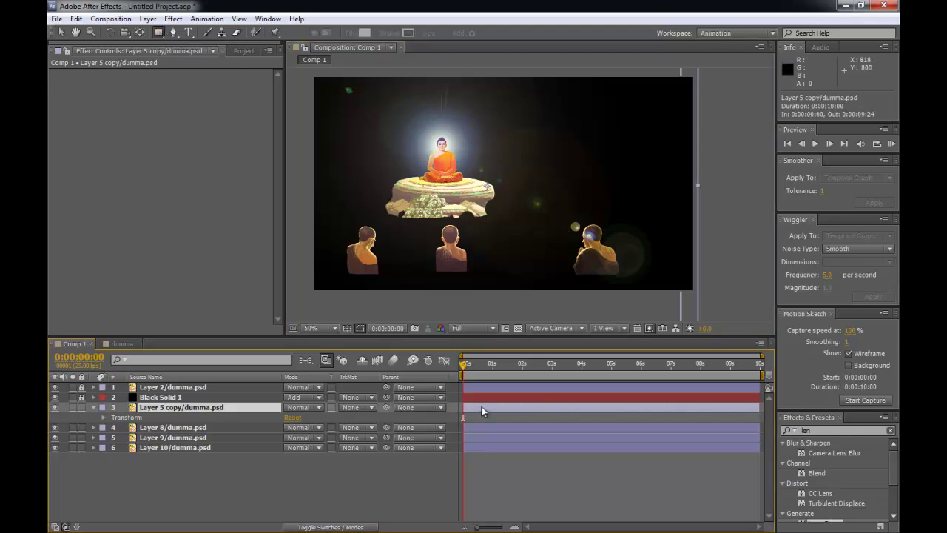
pyautogui.moveTo(567, 217); pyautogui.dragTo(624, 279)
pyautogui.click(537, 478)
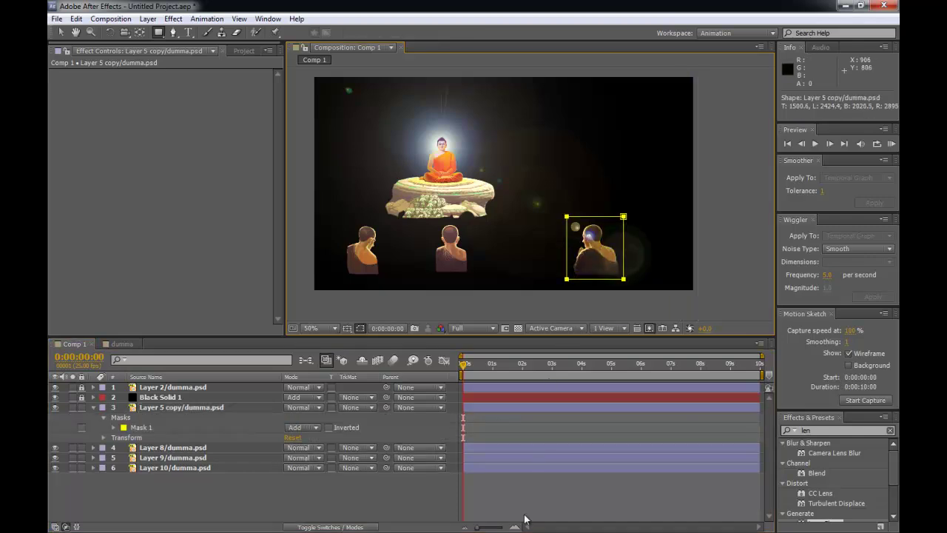
# - Draw a test rectangle shape with no layer selected and delete it, and undo a trial second mask on Layer 5 copy
pyautogui.moveTo(516, 126); pyautogui.dragTo(627, 246)
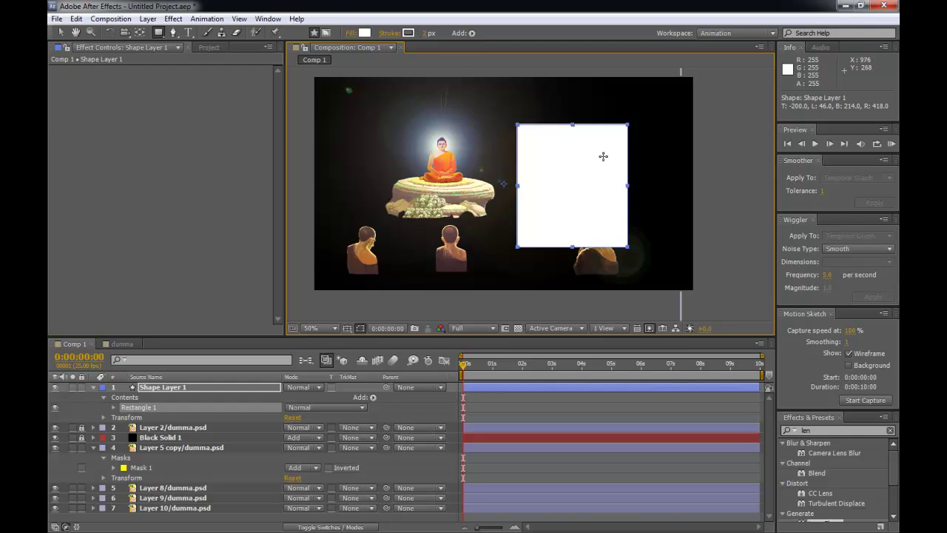
pyautogui.press('Delete')
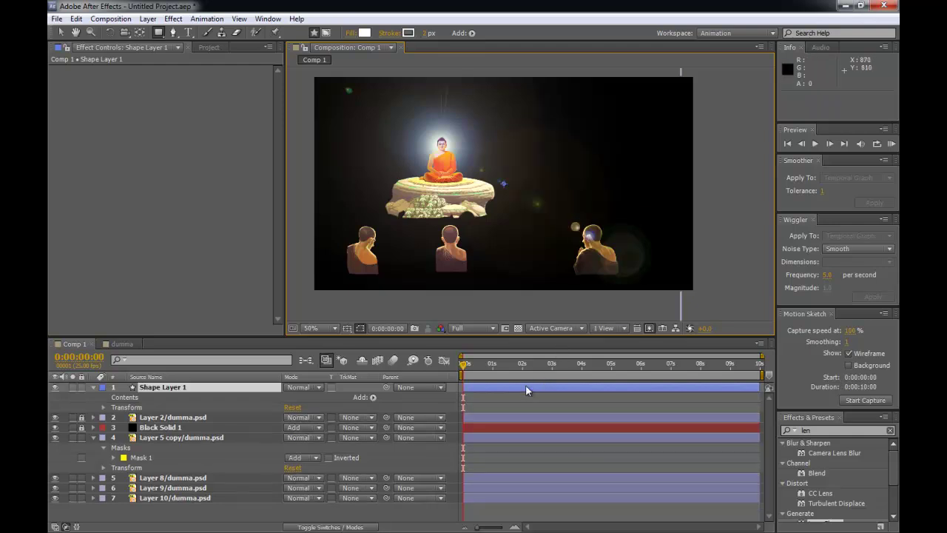
pyautogui.click(503, 438)
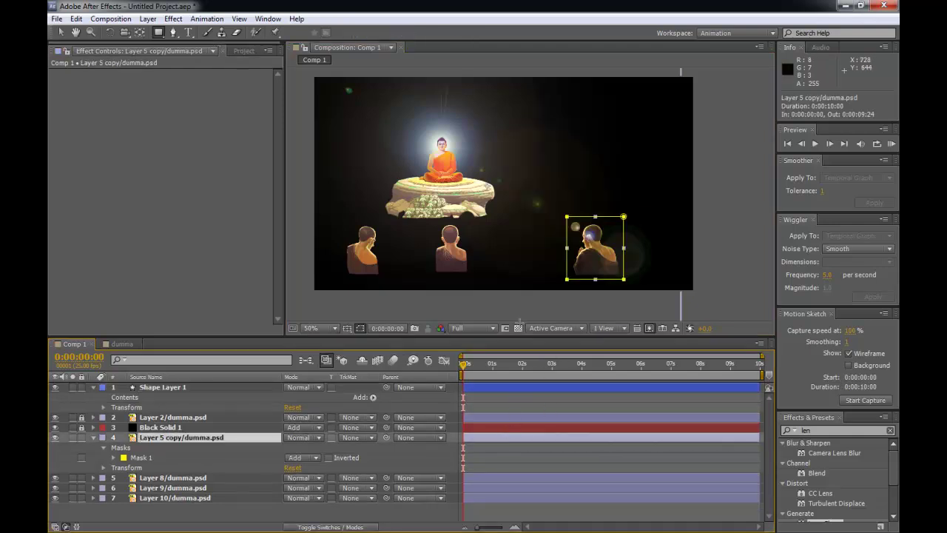
pyautogui.moveTo(435, 201); pyautogui.dragTo(504, 294)
pyautogui.hotkey('ctrl', 'z')
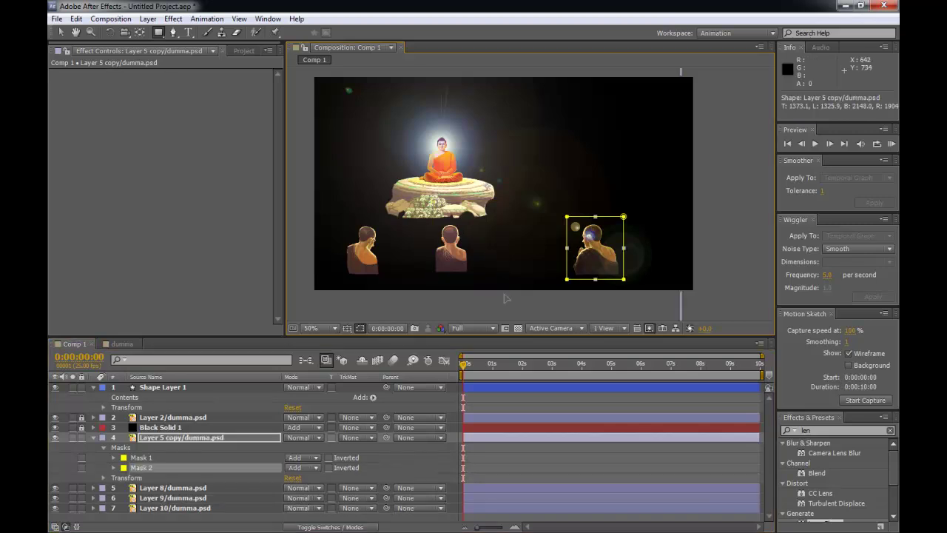
# - Identify the Layer 8 monk by toggling its visibility and draw a rectangular mask around it
pyautogui.click(482, 478)
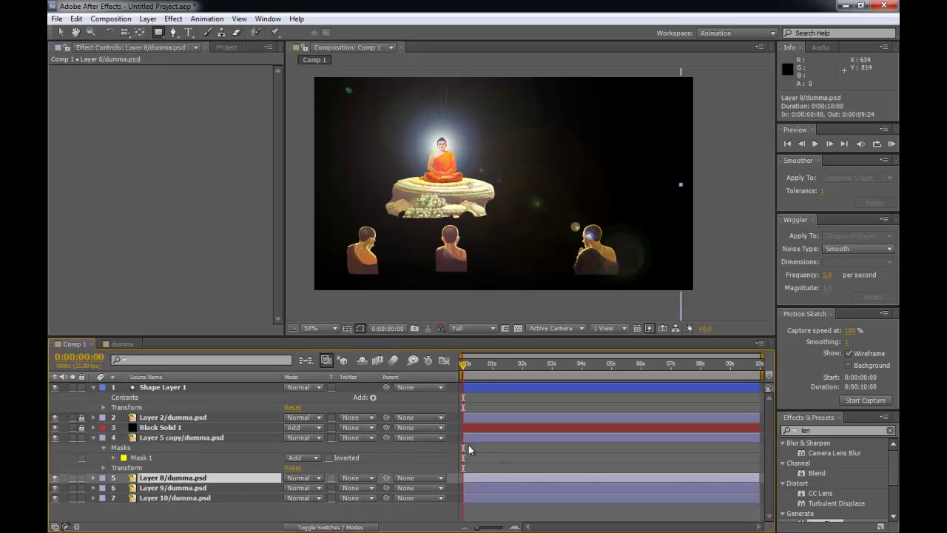
pyautogui.click(55, 477)
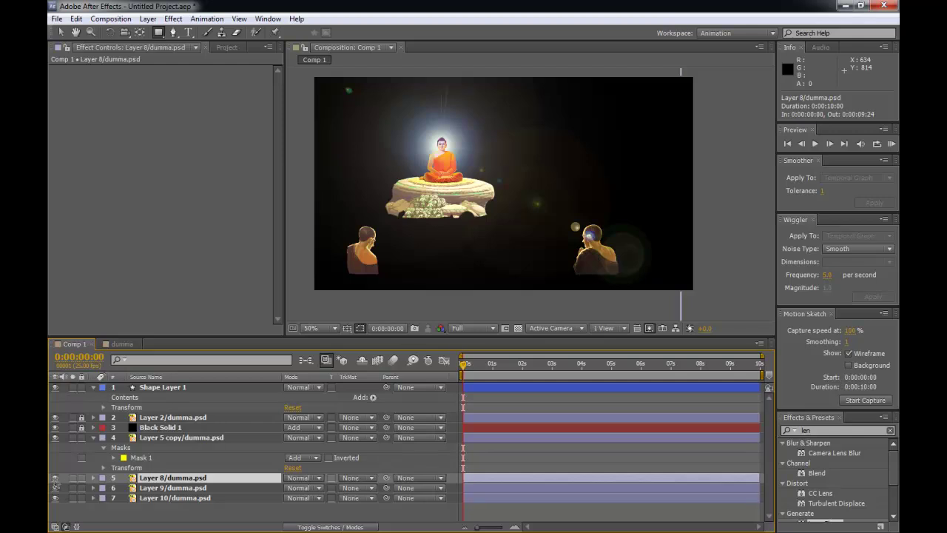
pyautogui.click(55, 478)
pyautogui.moveTo(430, 223); pyautogui.dragTo(471, 276)
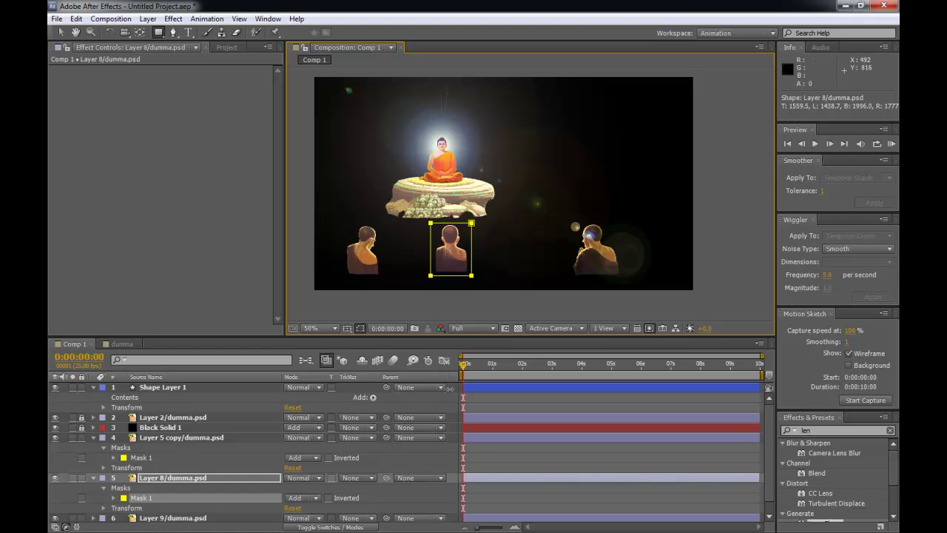
# - Identify the Layer 9 monk by toggling its visibility and mask it with a rectangle
pyautogui.click(477, 518)
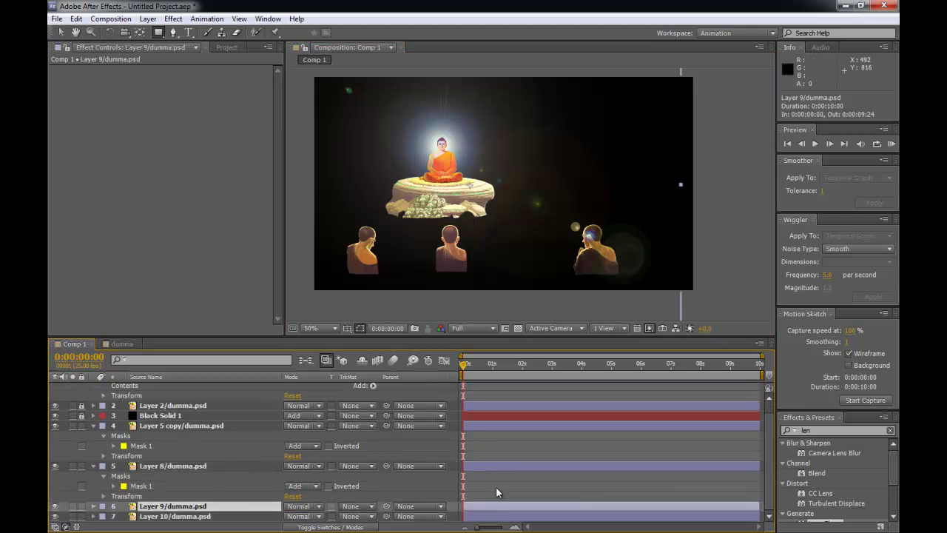
pyautogui.click(56, 507)
pyautogui.click(55, 506)
pyautogui.moveTo(379, 224); pyautogui.dragTo(344, 278)
pyautogui.press('v')
pyautogui.click(337, 296)
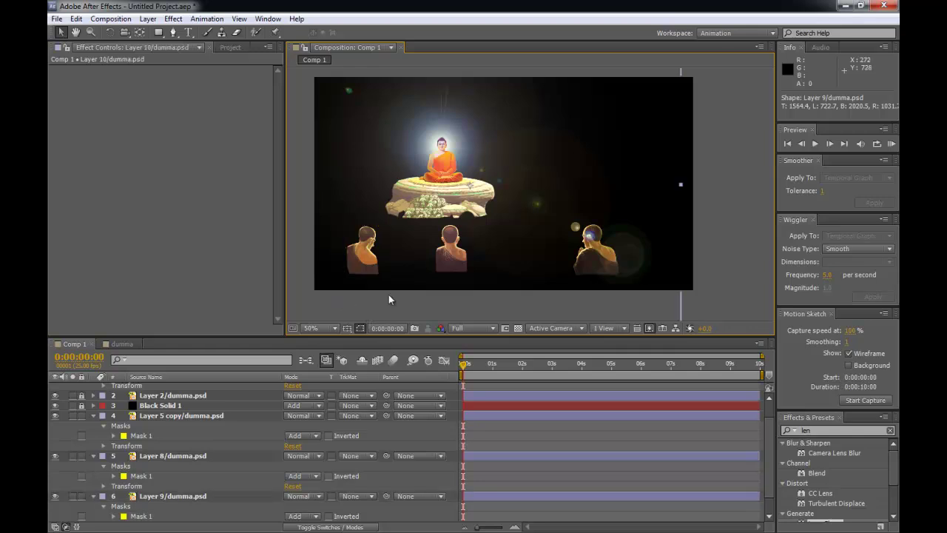
# - Try moving the unmasked Layer 10 rock beneath the Buddha, and undo the move
pyautogui.moveTo(438, 336); pyautogui.dragTo(440, 369)
pyautogui.scroll(2, 552, 228)
pyautogui.press('h')
pyautogui.moveTo(524, 254); pyautogui.dragTo(599, 212)
pyautogui.press('v')
pyautogui.scroll(-2, 593, 213)
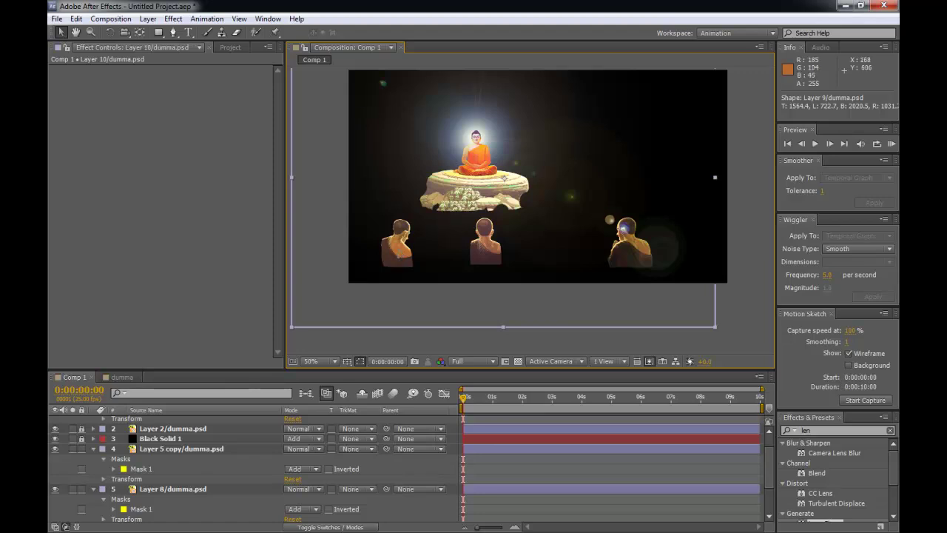
pyautogui.moveTo(394, 257); pyautogui.dragTo(415, 237)
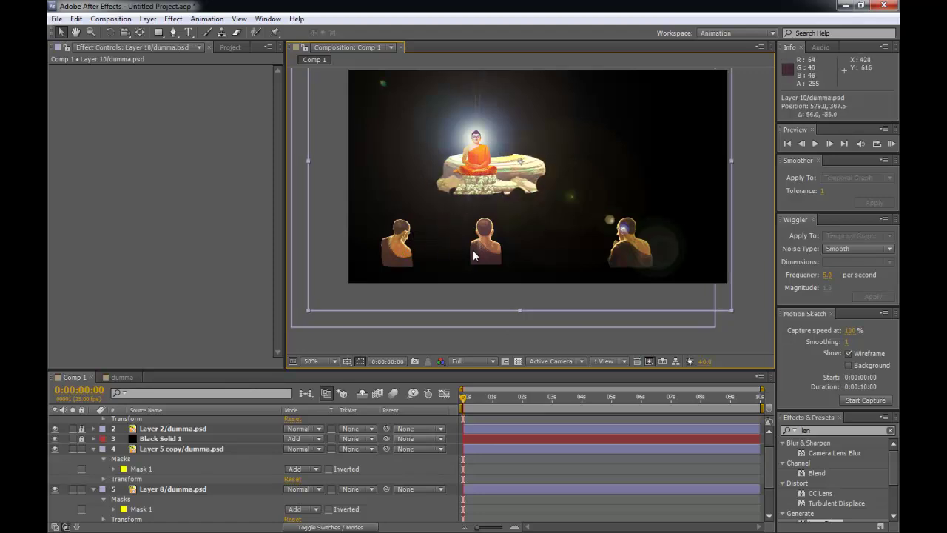
pyautogui.hotkey('ctrl', 'z')
pyautogui.scroll(-3, 488, 456)
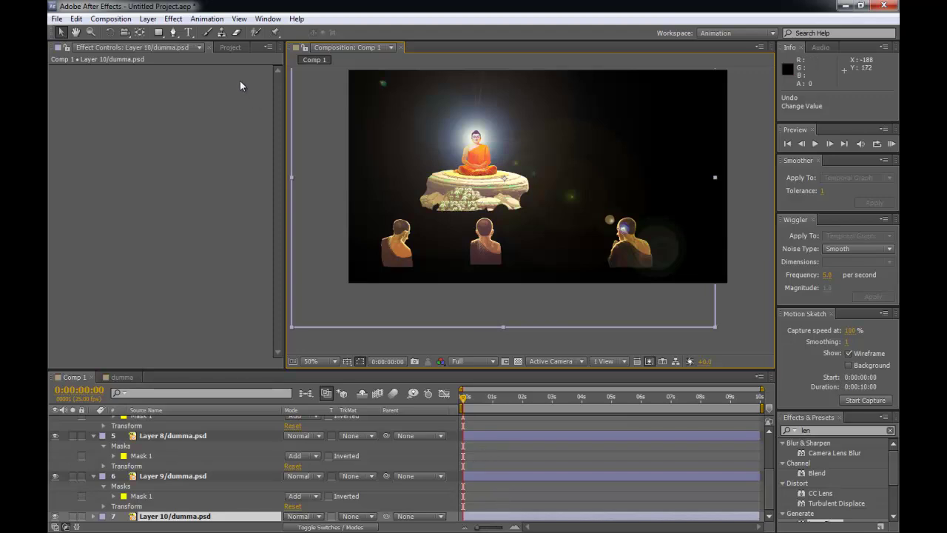
# - Draw a rectangular mask around the rock on Layer 10
pyautogui.click(159, 33)
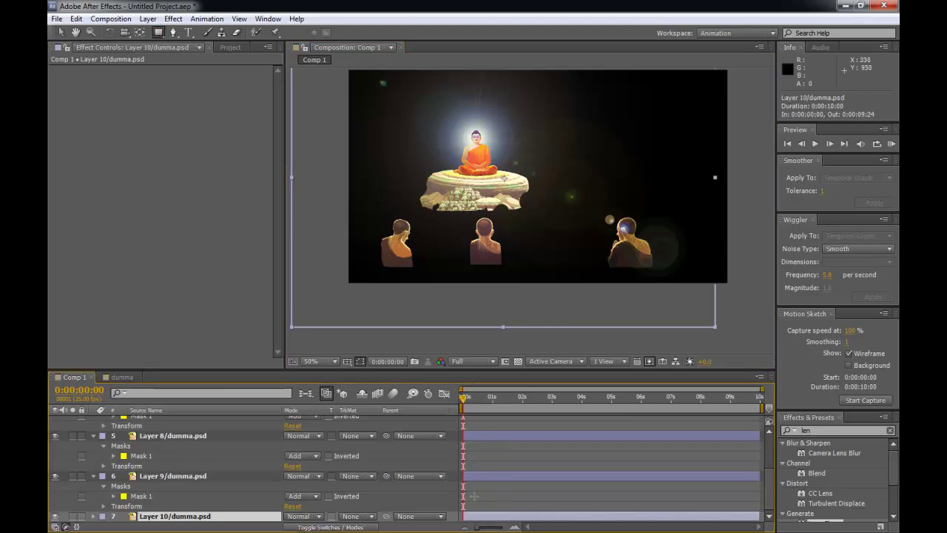
pyautogui.moveTo(408, 154); pyautogui.dragTo(534, 214)
pyautogui.press('v')
pyautogui.click(453, 311)
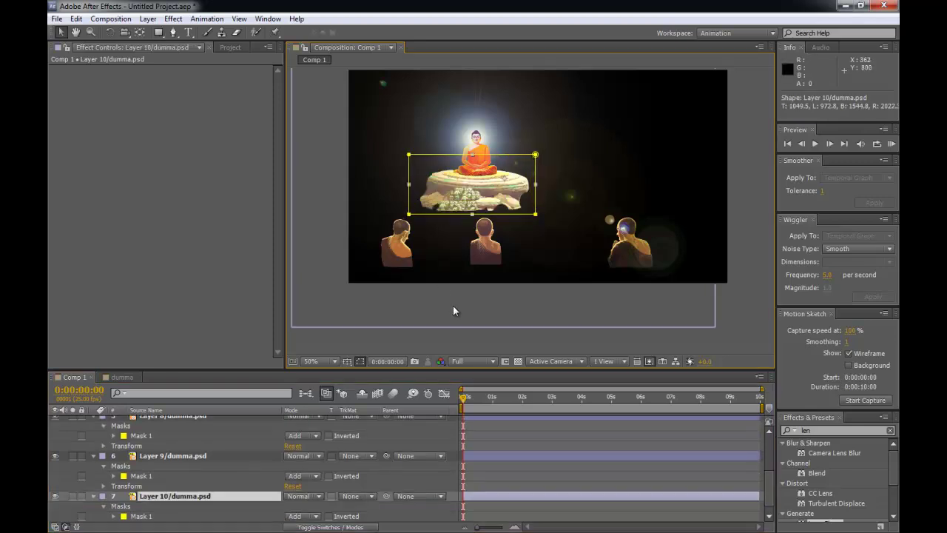
# - Test dragging the masked Layer 10 rock in the composition and undo the moves
pyautogui.click(477, 324)
pyautogui.click(490, 201)
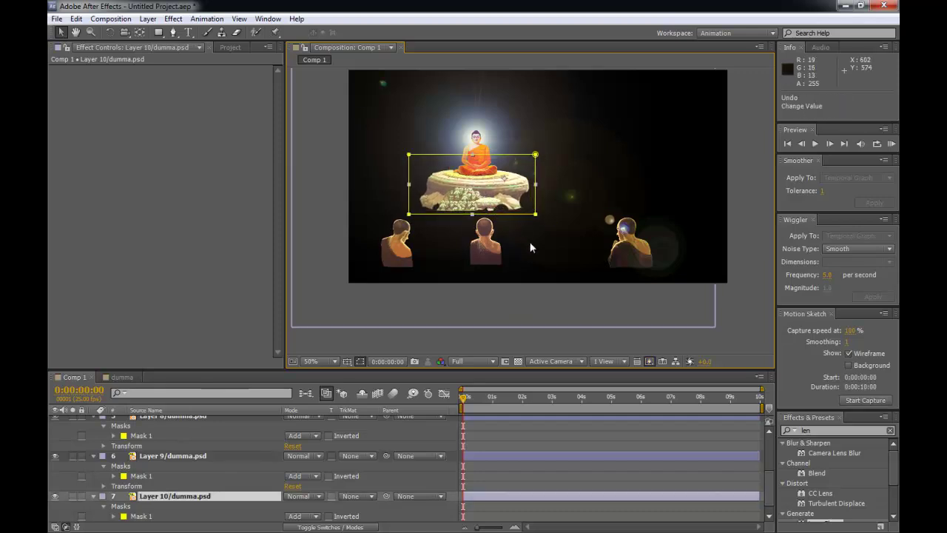
pyautogui.scroll(3, 527, 216)
pyautogui.moveTo(460, 167); pyautogui.dragTo(598, 271)
pyautogui.moveTo(472, 183); pyautogui.dragTo(544, 236)
pyautogui.scroll(-1, 577, 232)
pyautogui.hotkey('ctrl', 'z')
pyautogui.scroll(-2, 592, 236)
pyautogui.click(741, 245)
pyautogui.moveTo(731, 235); pyautogui.dragTo(736, 224)
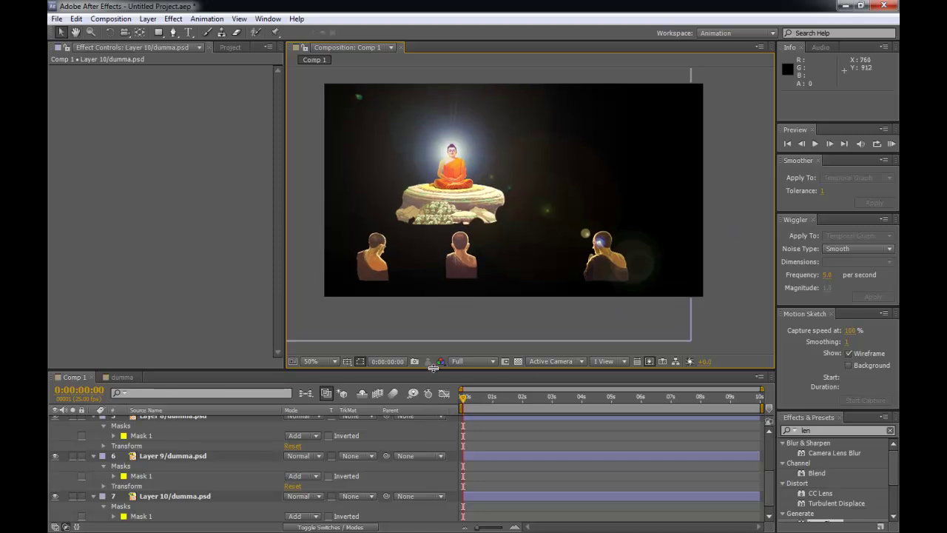
# - Enlarge the timeline panel, switch to the browser with the PRmaka.jpg poster, and open a new tab
pyautogui.moveTo(433, 369); pyautogui.dragTo(433, 332)
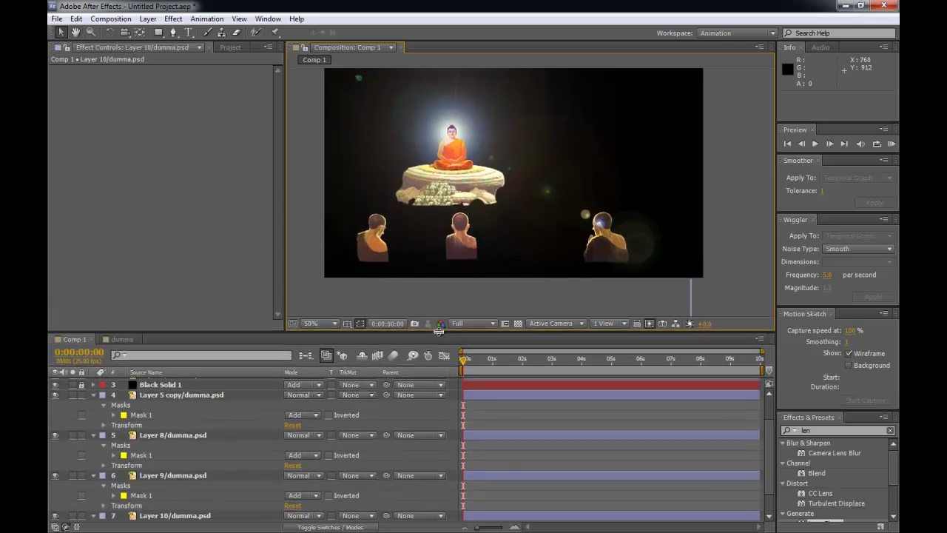
pyautogui.press('space')
pyautogui.moveTo(502, 218); pyautogui.dragTo(503, 233)
pyautogui.moveTo(49, 70); pyautogui.dragTo(237, 80)
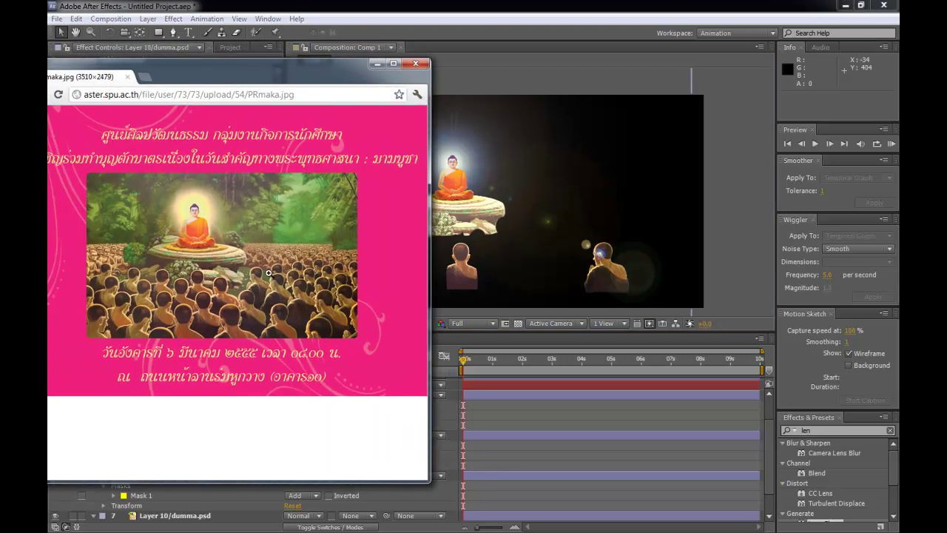
pyautogui.moveTo(233, 74); pyautogui.dragTo(270, 84)
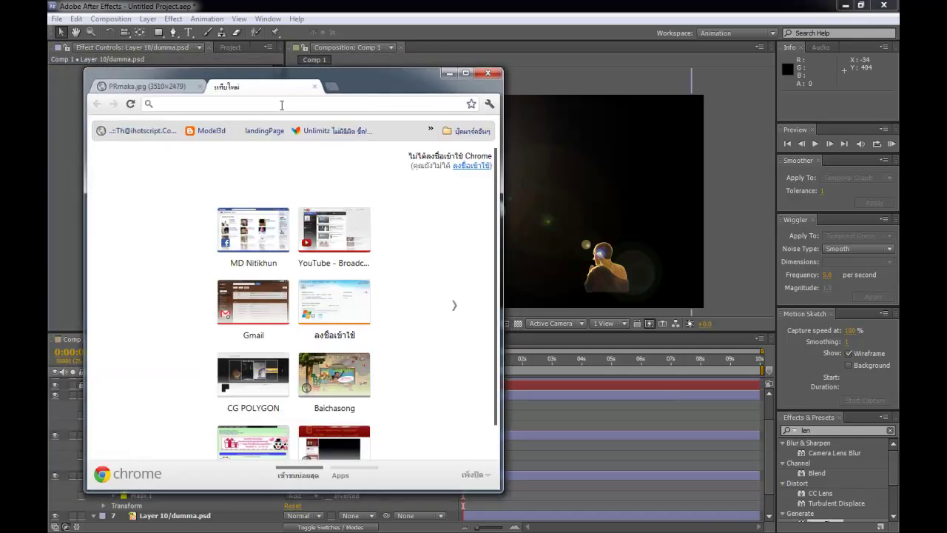
# - Search the web for "texture" and open the CG Textures site from the results
pyautogui.write('เ')
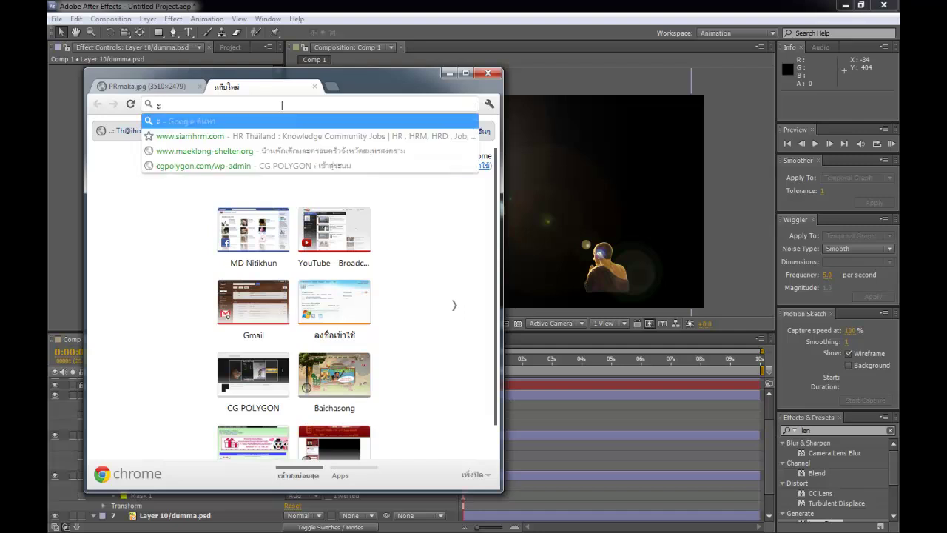
pyautogui.press('BackSpace')
pyautogui.write('text')
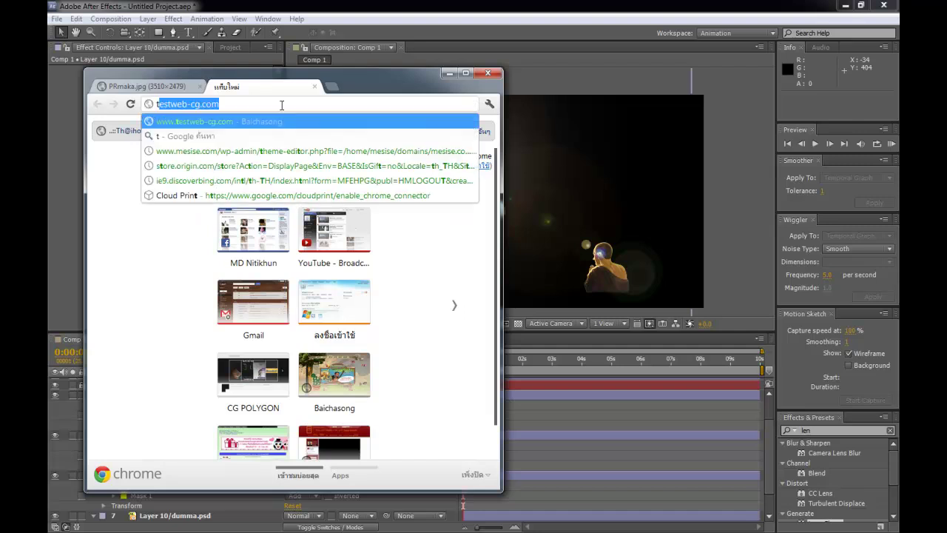
pyautogui.write('ure')
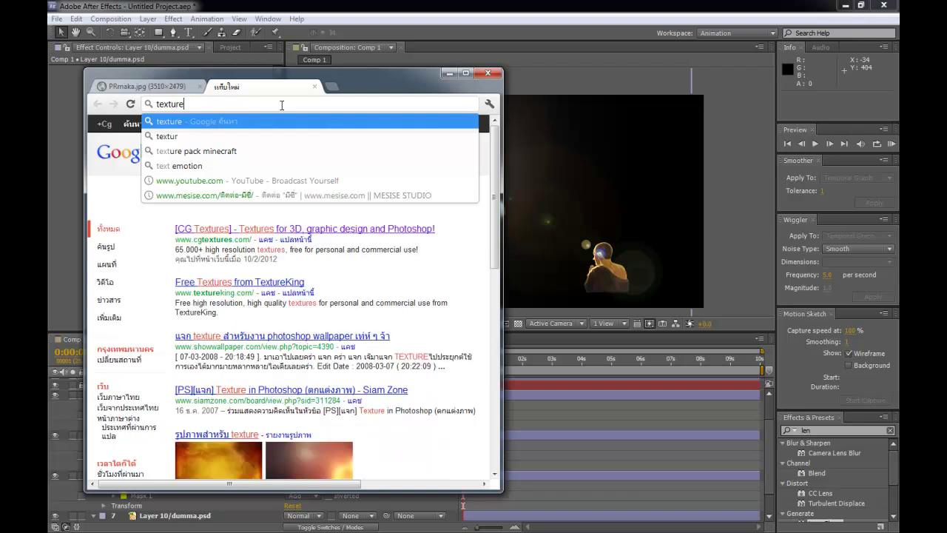
pyautogui.press('Return')
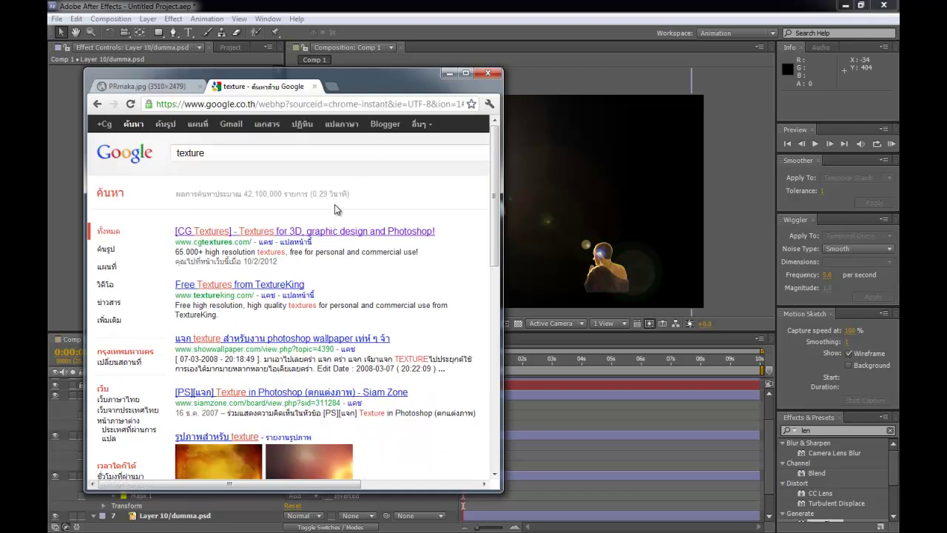
pyautogui.click(280, 233)
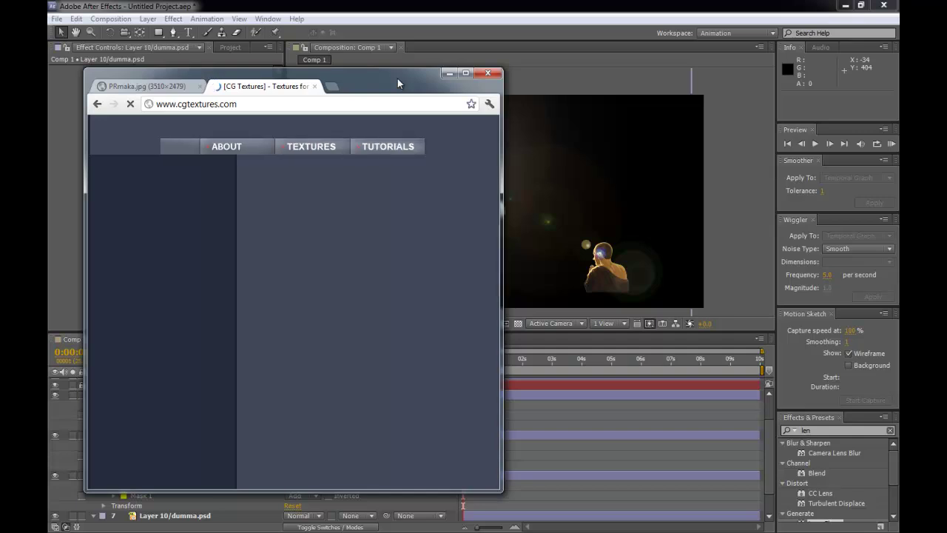
# - Widen the browser window and open the Landscapes, Ground and Skies 360 texture categories in separate background tabs
pyautogui.moveTo(504, 154); pyautogui.dragTo(758, 156)
pyautogui.scroll(-2, 619, 296)
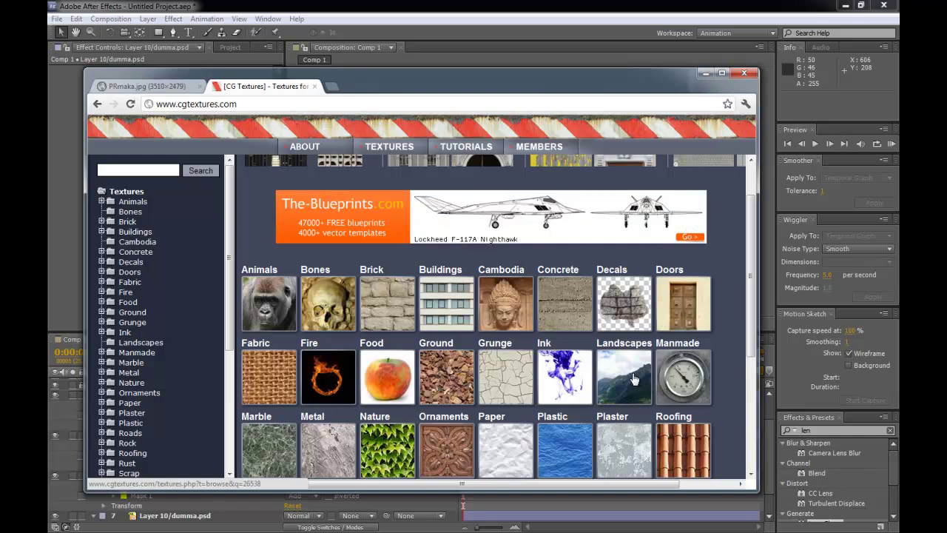
pyautogui.middleClick(633, 379)
pyautogui.middleClick(442, 380)
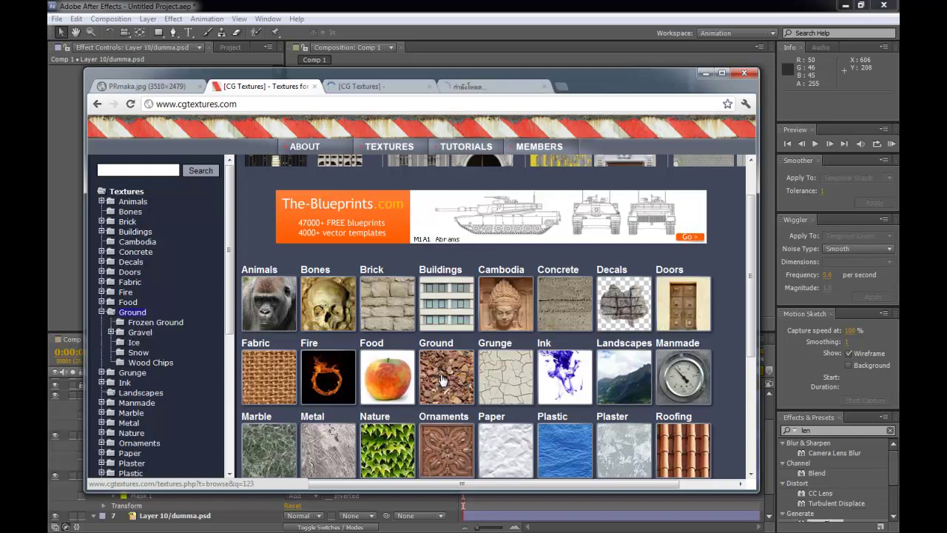
pyautogui.scroll(-3, 444, 379)
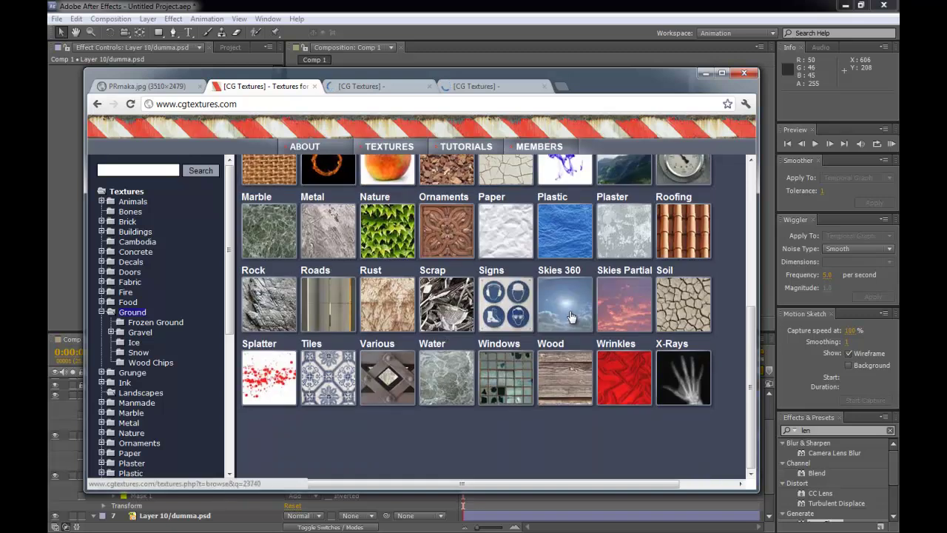
pyautogui.middleClick(571, 317)
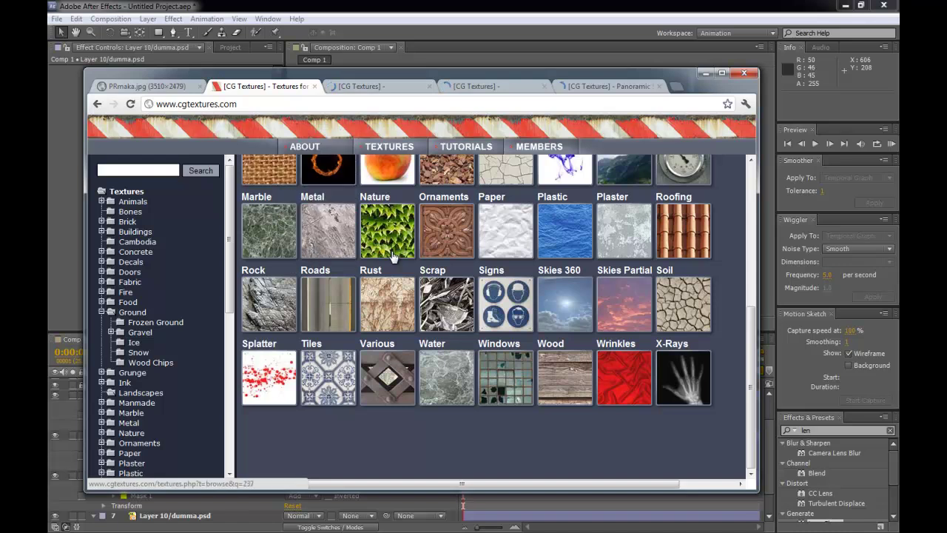
pyautogui.scroll(1, 316, 252)
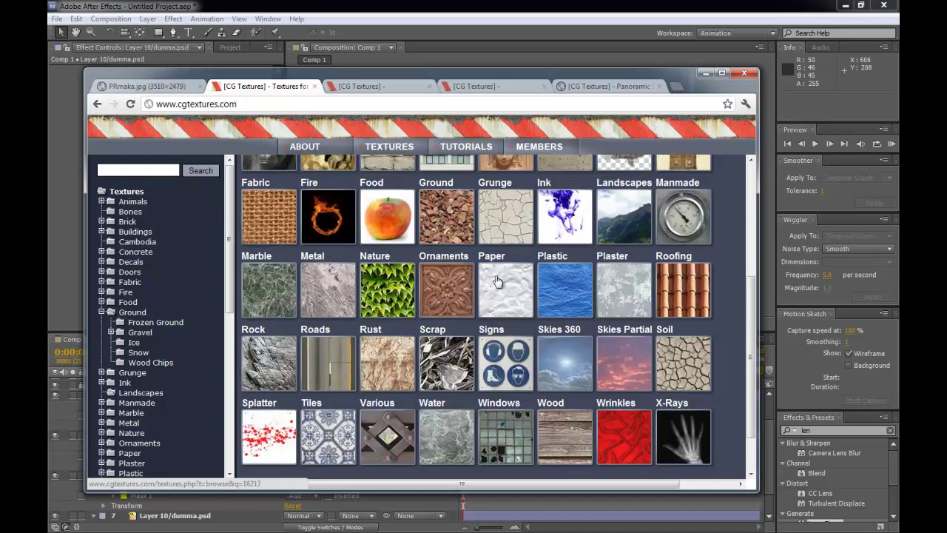
# - Look through the first page of Landscapes textures for a usable background, and return to the texture category overview
pyautogui.scroll(2, 540, 247)
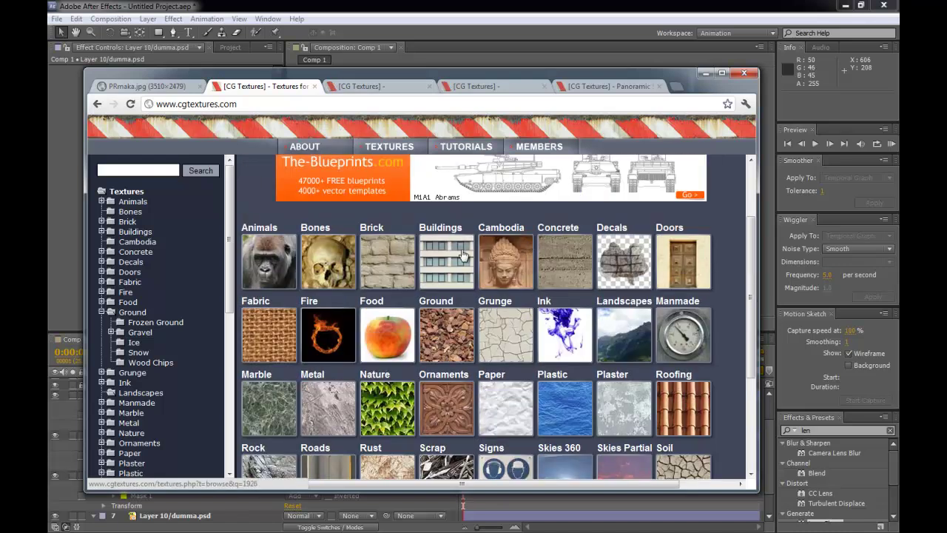
pyautogui.click(377, 87)
pyautogui.scroll(-4, 608, 418)
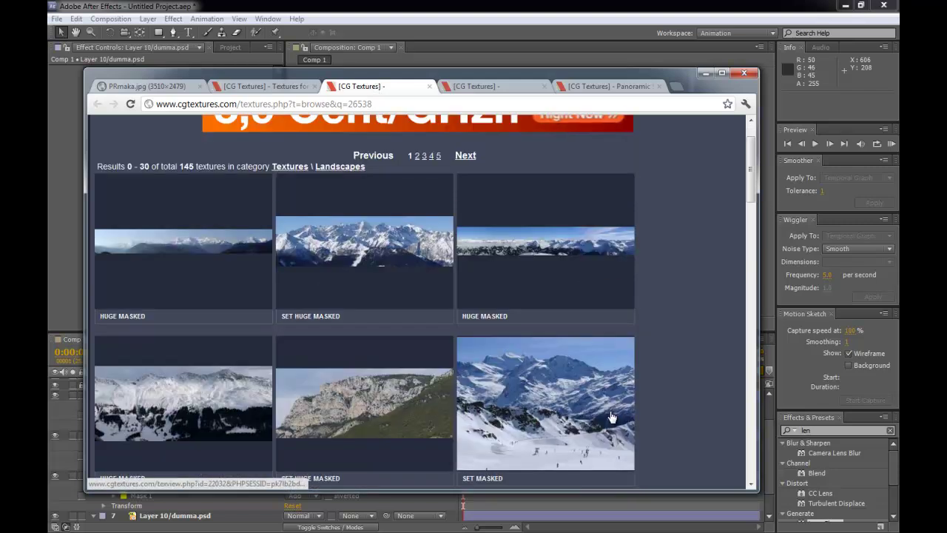
pyautogui.scroll(-6, 611, 417)
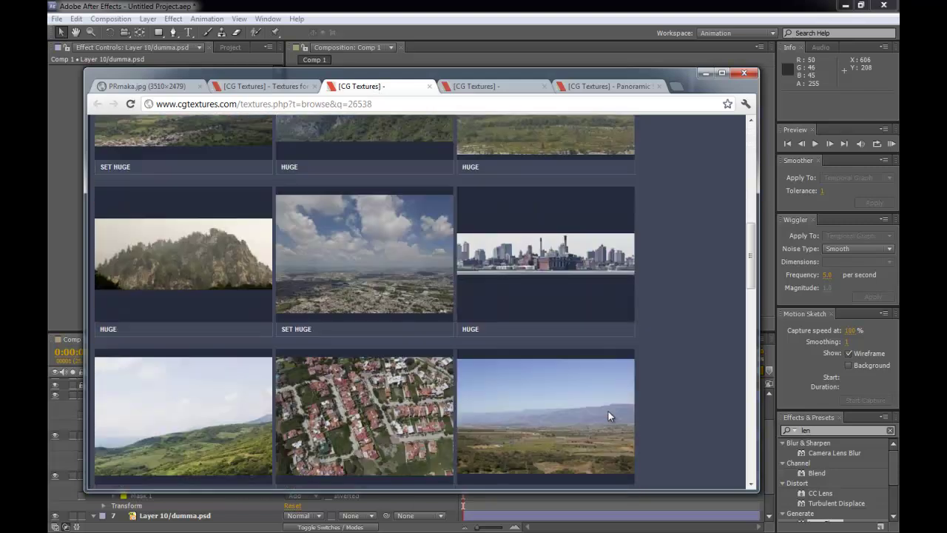
pyautogui.scroll(-2, 607, 417)
pyautogui.scroll(-3, 605, 414)
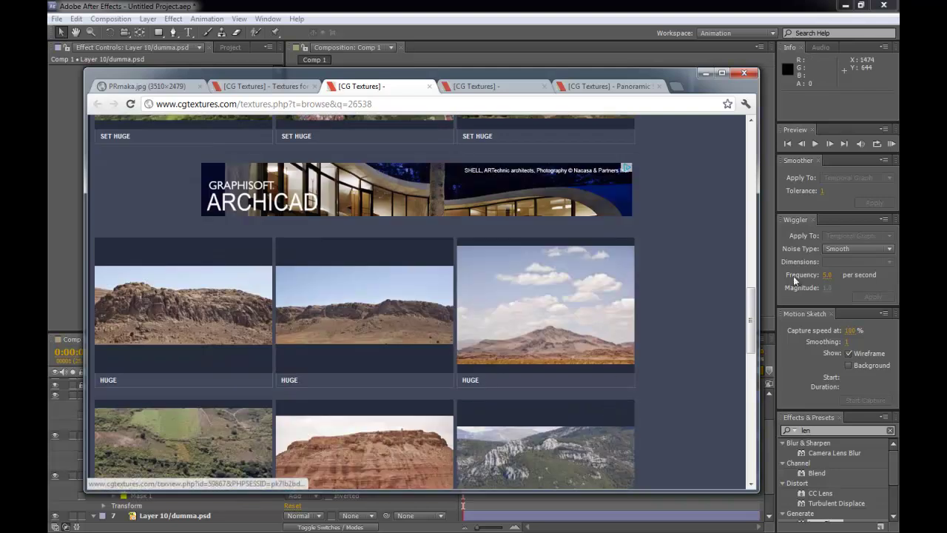
pyautogui.scroll(-4, 473, 408)
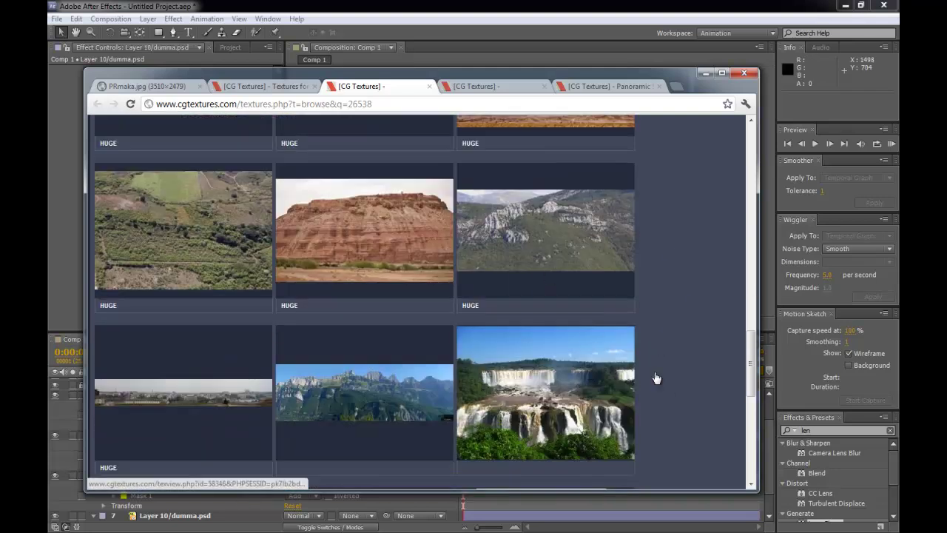
pyautogui.scroll(-5, 596, 414)
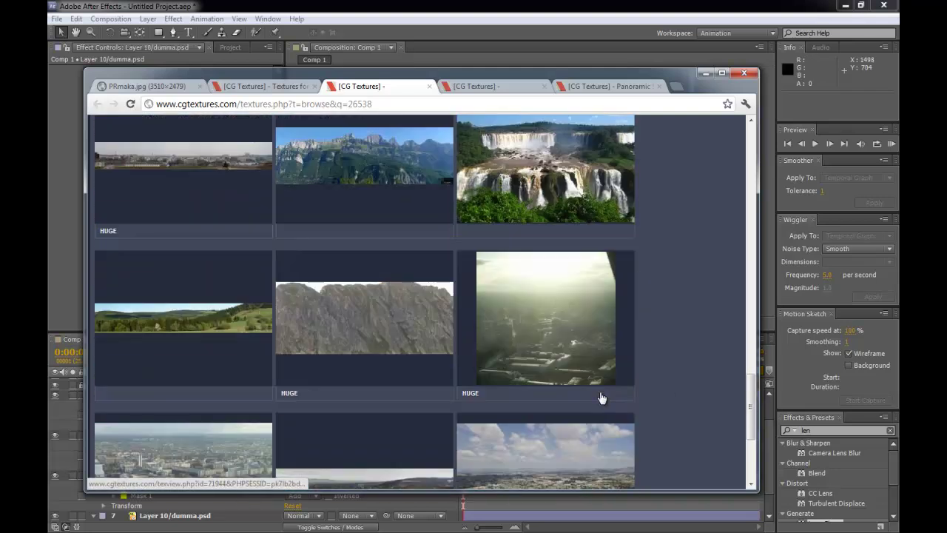
pyautogui.scroll(-3, 596, 392)
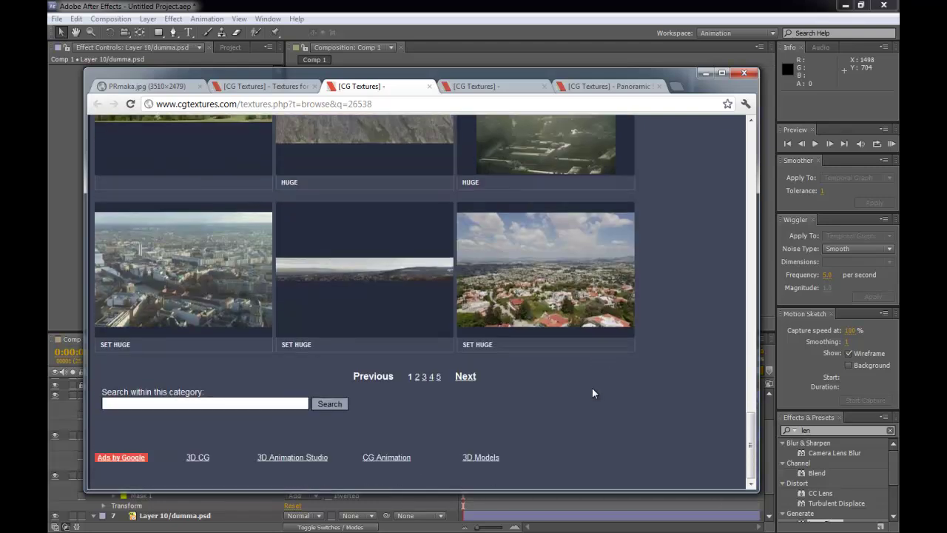
pyautogui.scroll(10, 592, 389)
pyautogui.scroll(2, 592, 388)
pyautogui.click(288, 88)
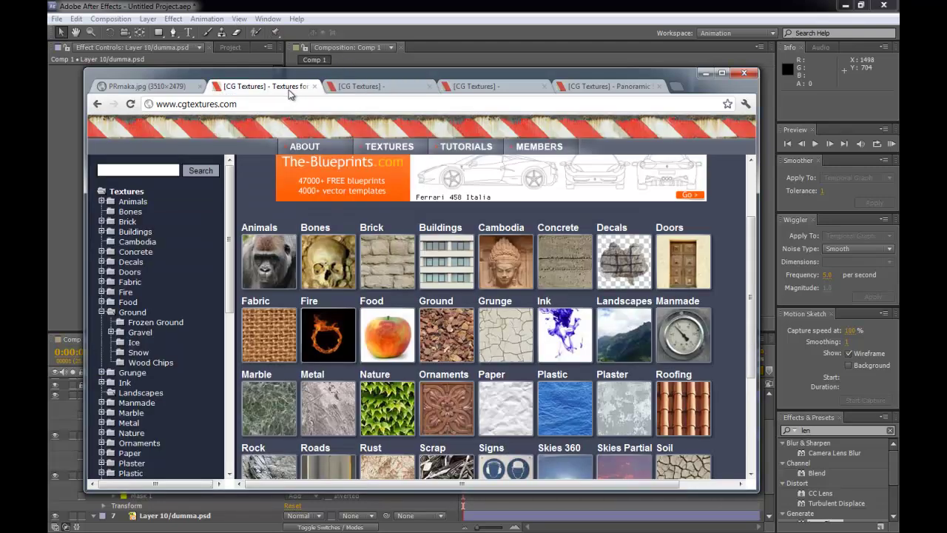
# - Go to the Ground category and open its Gravel, Wood Chips and Frozen Ground subcategories in separate background tabs
pyautogui.click(499, 87)
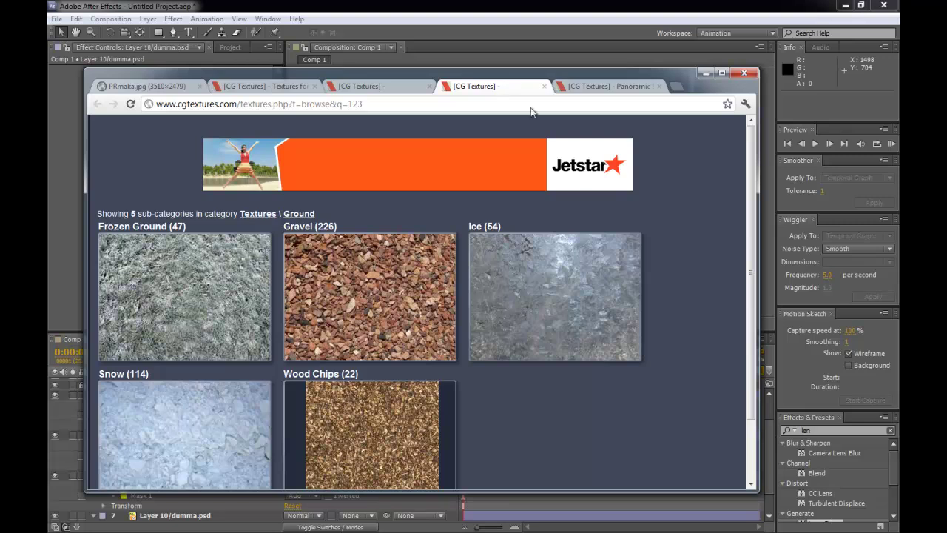
pyautogui.scroll(-1, 615, 269)
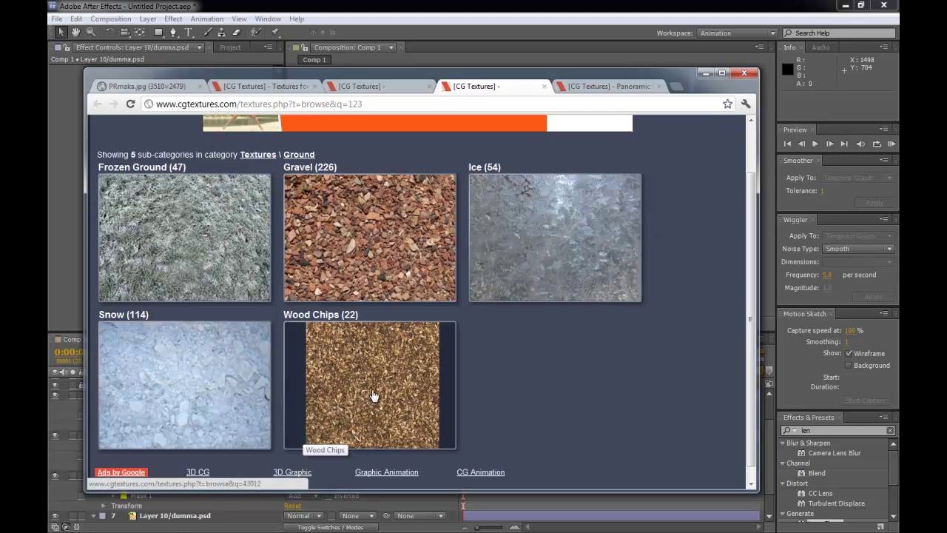
pyautogui.scroll(-1, 427, 353)
pyautogui.scroll(2, 510, 350)
pyautogui.scroll(-2, 513, 346)
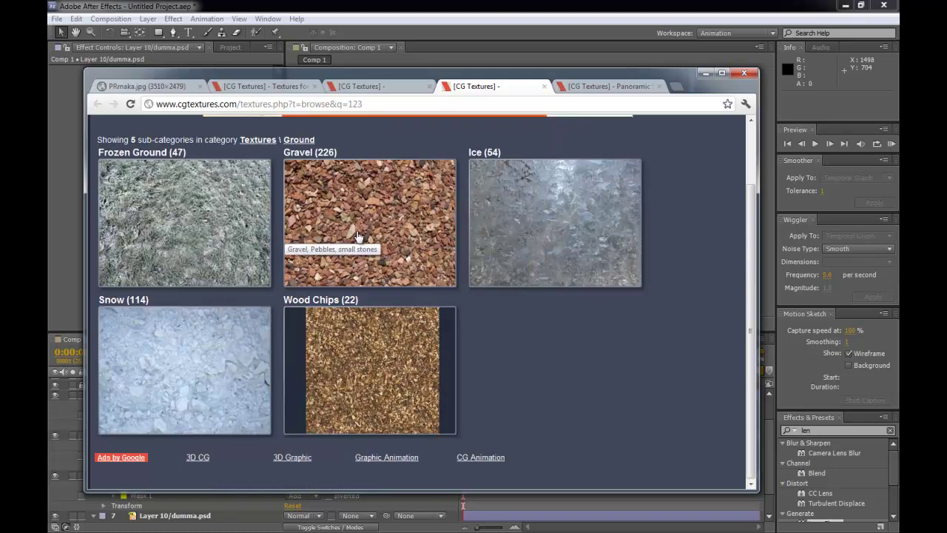
pyautogui.middleClick(382, 346)
pyautogui.middleClick(377, 344)
pyautogui.middleClick(207, 265)
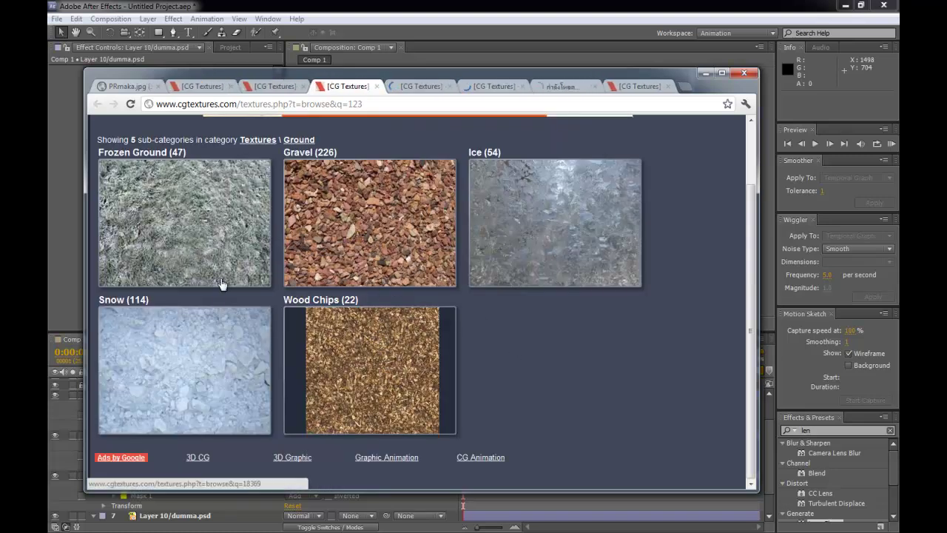
# - Close the Gravel page, open the first tiled huge Wood Chips texture in its own tab, and close the Wood Chips listing
pyautogui.click(418, 86)
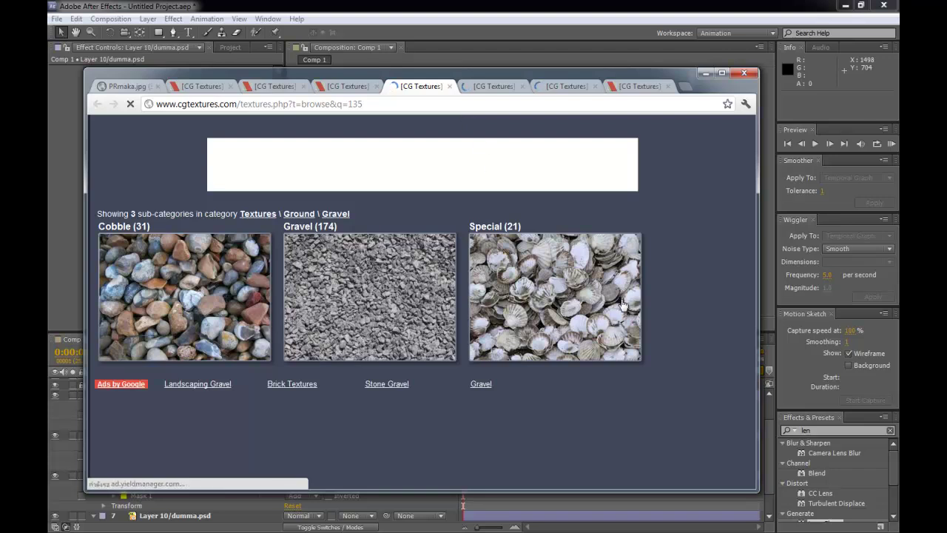
pyautogui.click(449, 86)
pyautogui.scroll(-3, 684, 399)
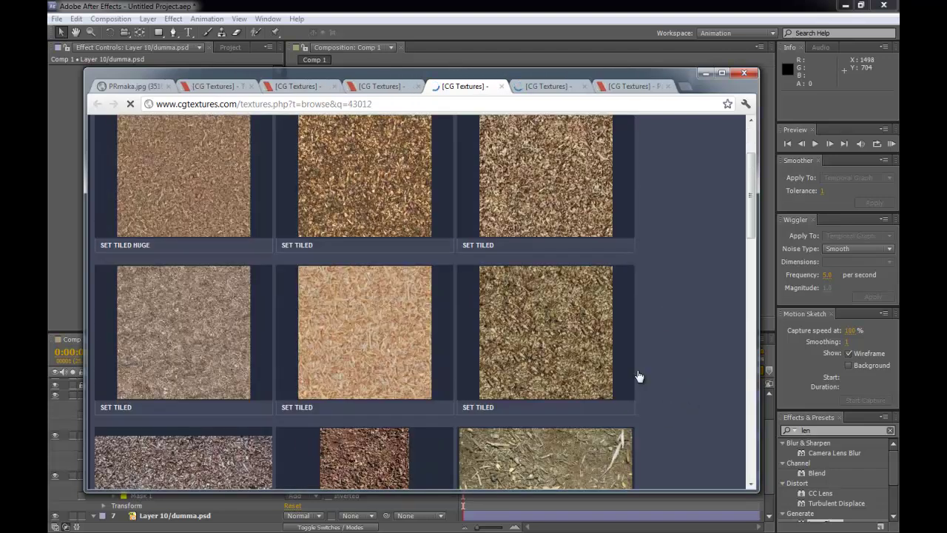
pyautogui.scroll(1, 639, 377)
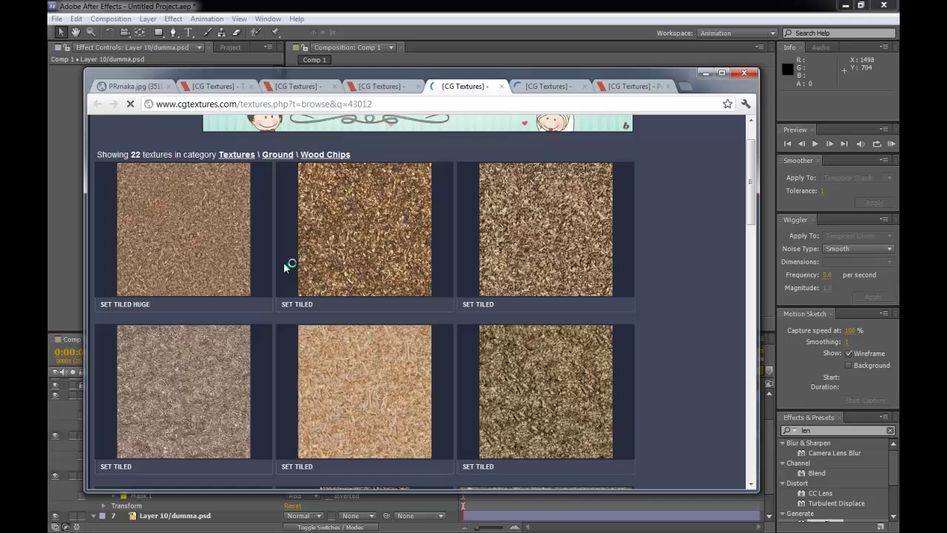
pyautogui.middleClick(192, 253)
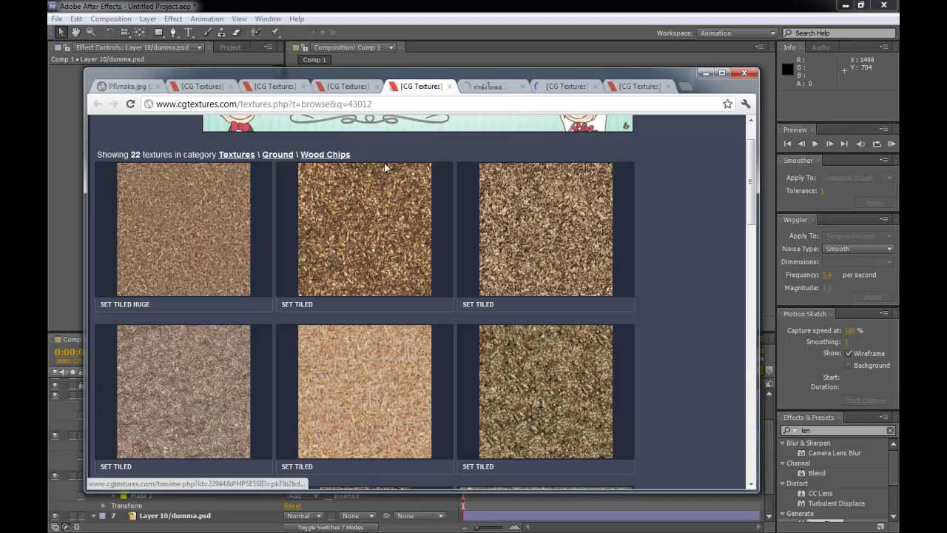
pyautogui.middleClick(429, 85)
# - Look through the Frozen Ground textures and close that page
pyautogui.click(510, 85)
pyautogui.scroll(-8, 517, 143)
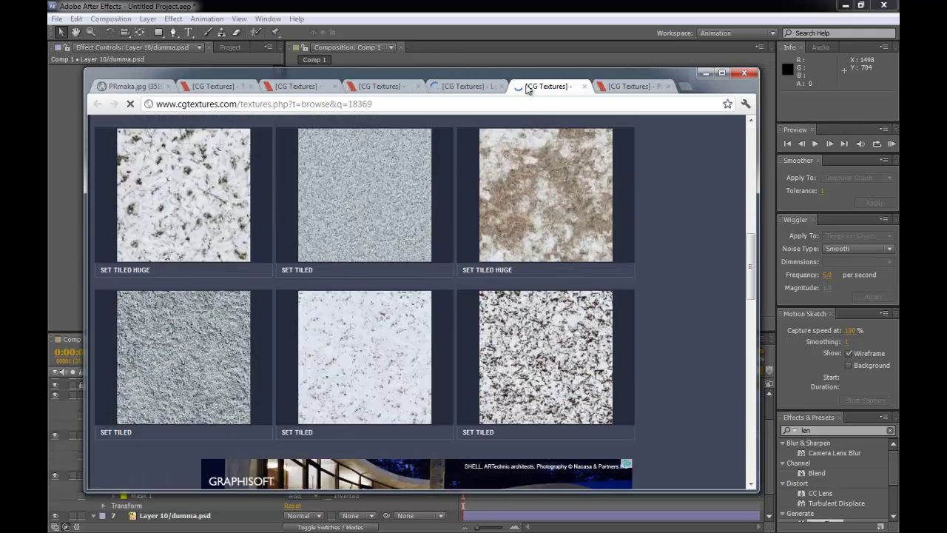
pyautogui.middleClick(526, 84)
# - Save the WoodChips0044 preview image to the Downloads folder as WoodChips0044_2_thumbhuge.jpg
pyautogui.click(475, 87)
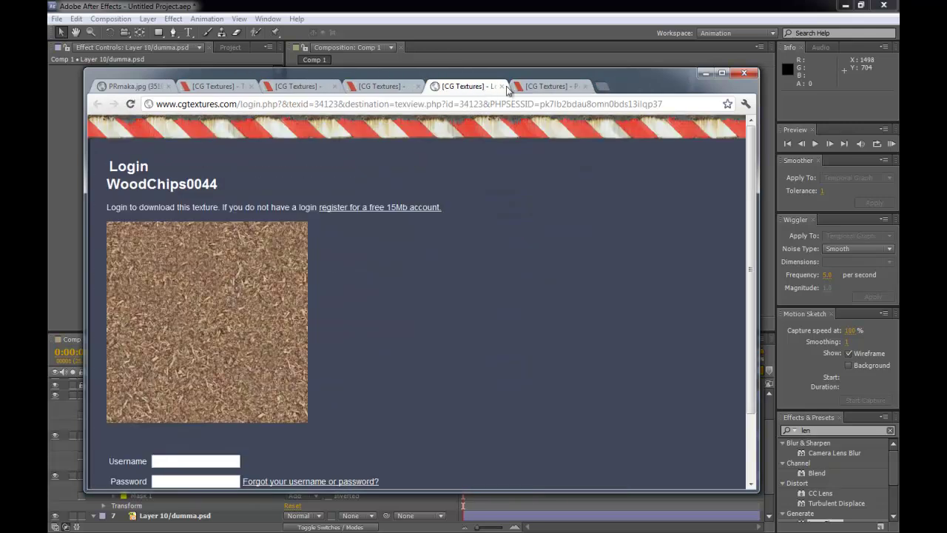
pyautogui.scroll(-2, 509, 185)
pyautogui.scroll(1, 227, 222)
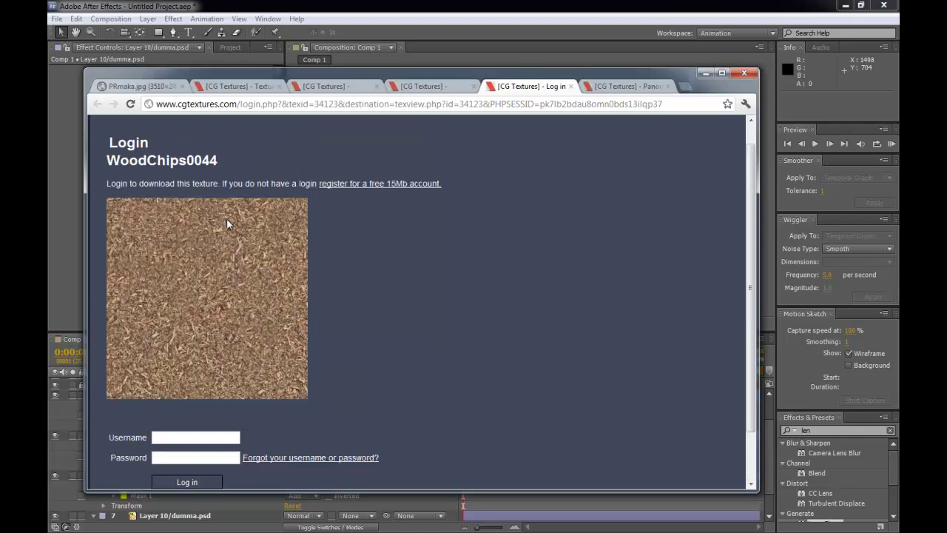
pyautogui.rightClick(224, 262)
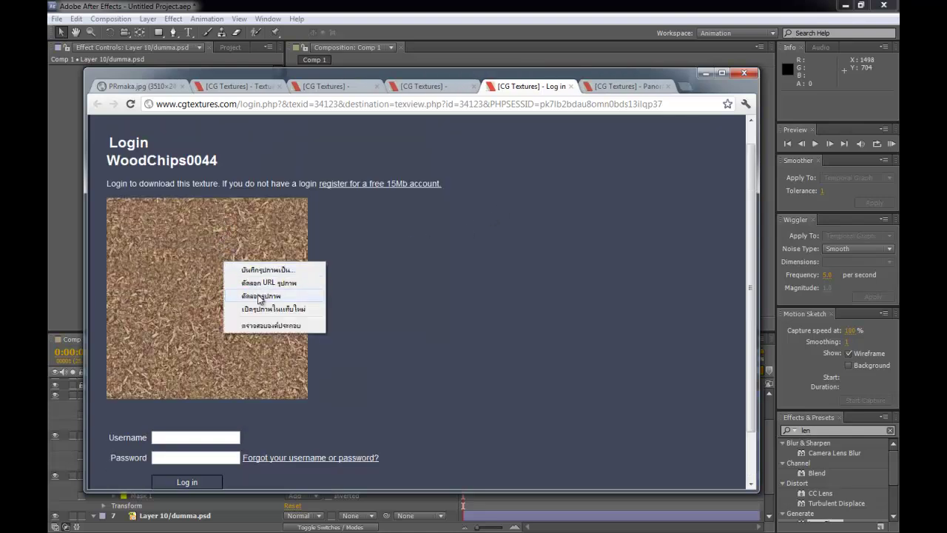
pyautogui.click(273, 270)
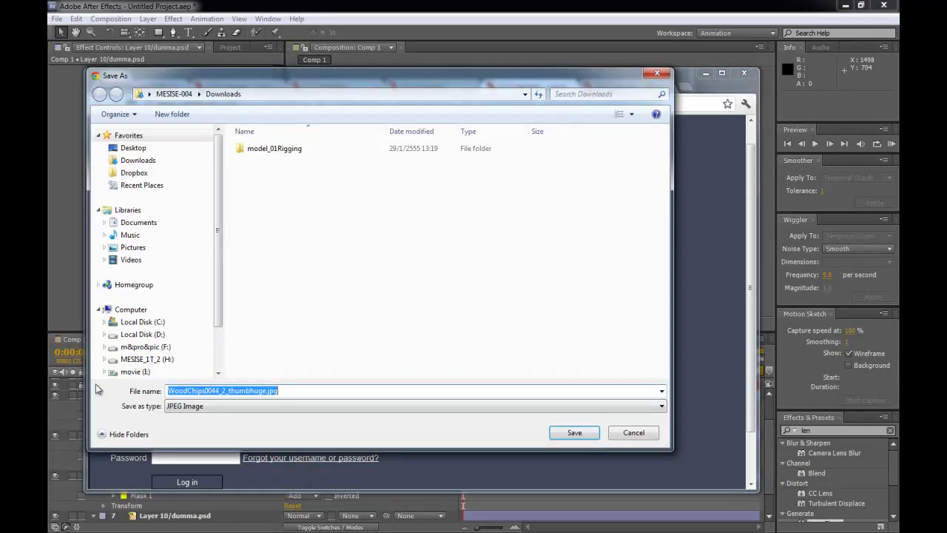
pyautogui.moveTo(477, 76); pyautogui.dragTo(453, 89)
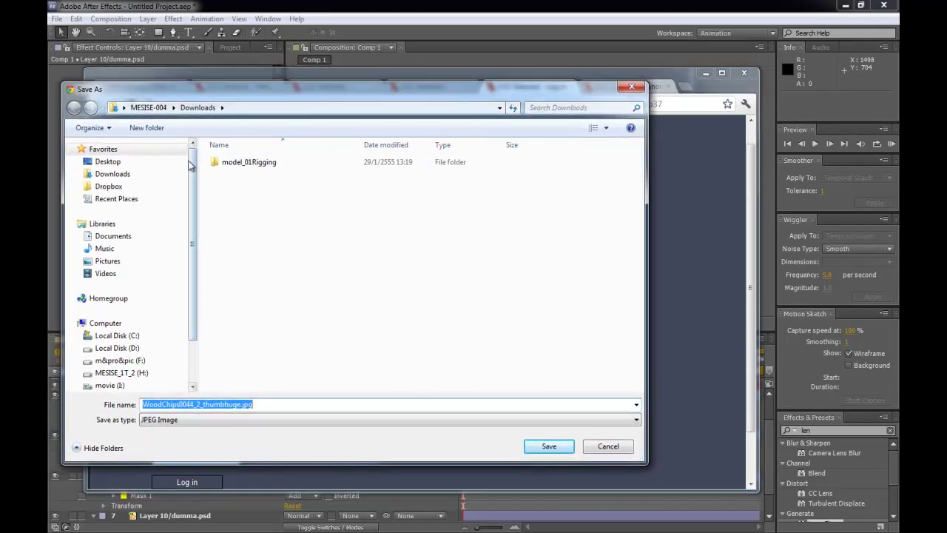
pyautogui.click(549, 446)
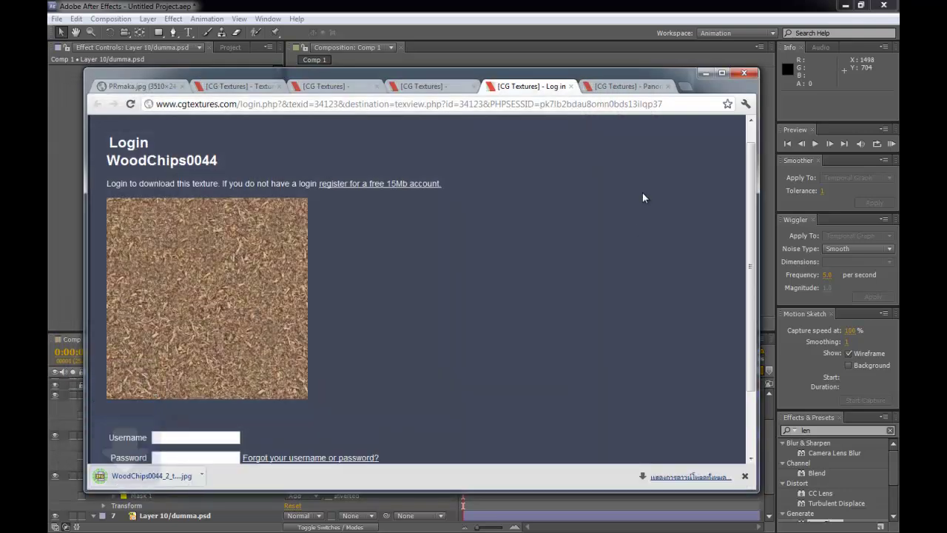
# - Switch back to After Effects and import WoodChips0044_2_thumbhuge.jpg from its folder into the project
pyautogui.click(699, 75)
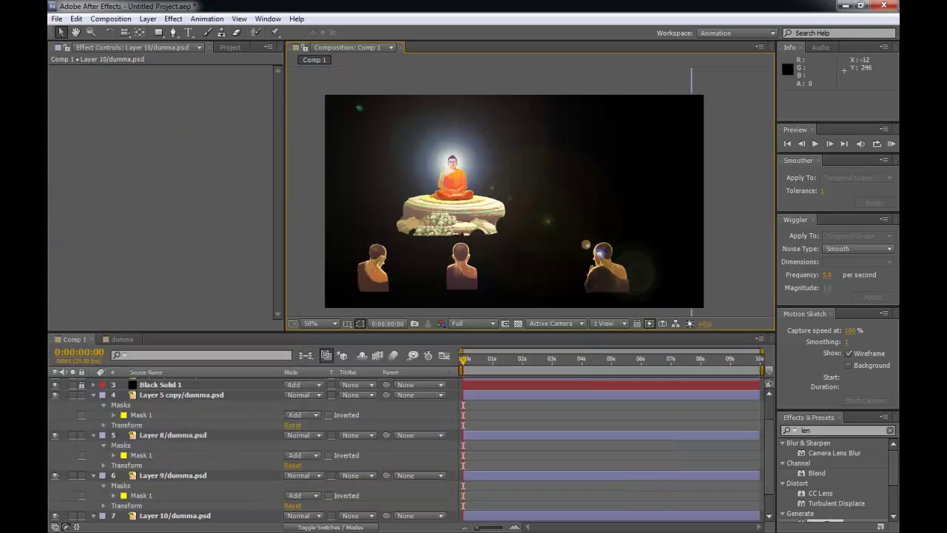
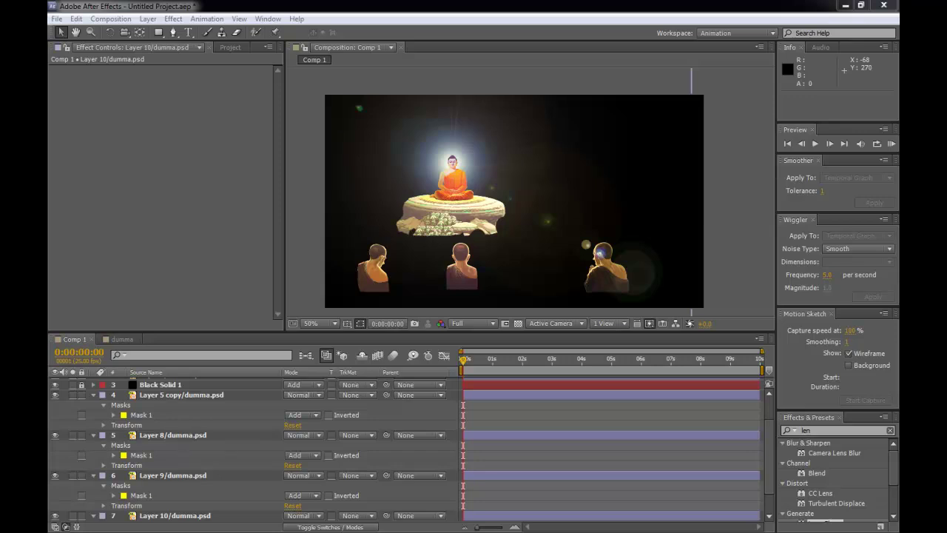
pyautogui.moveTo(131, 302); pyautogui.dragTo(183, 211)
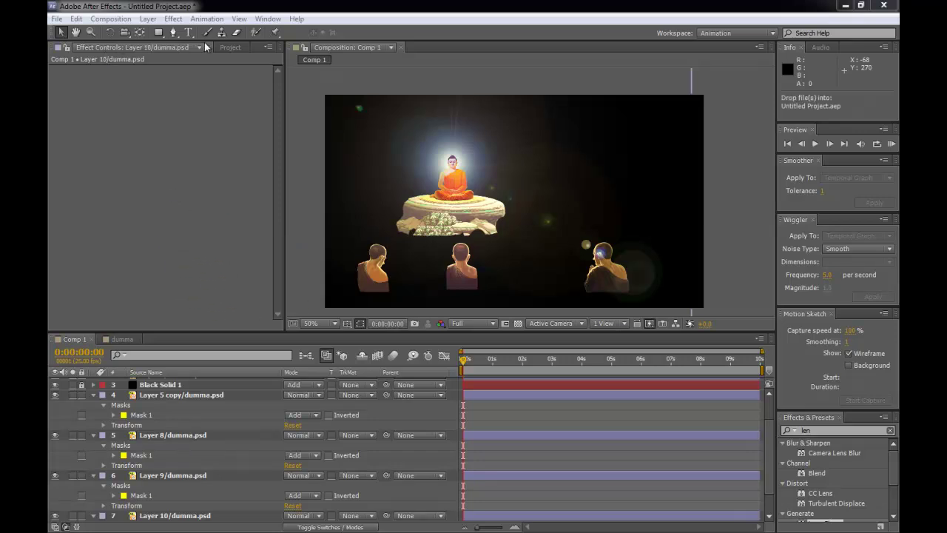
pyautogui.click(228, 47)
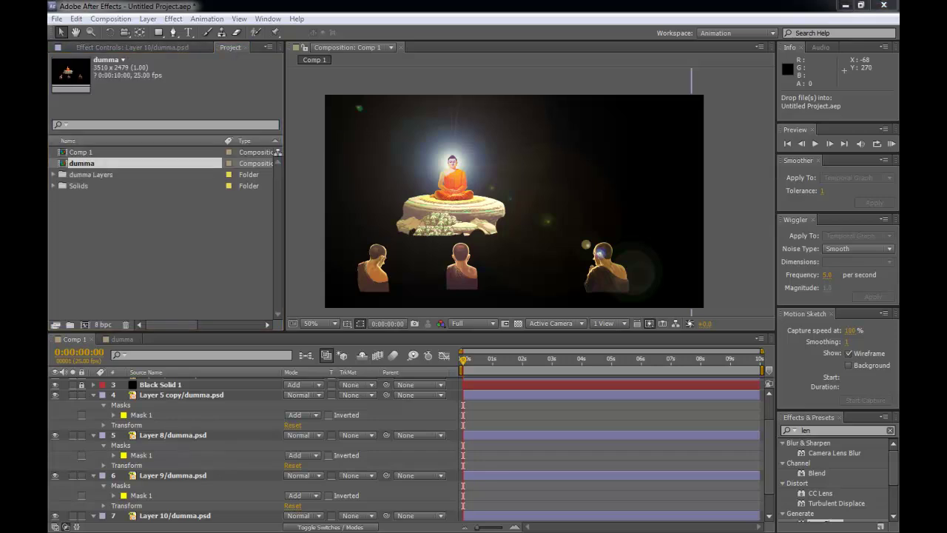
pyautogui.moveTo(269, 286); pyautogui.dragTo(219, 276)
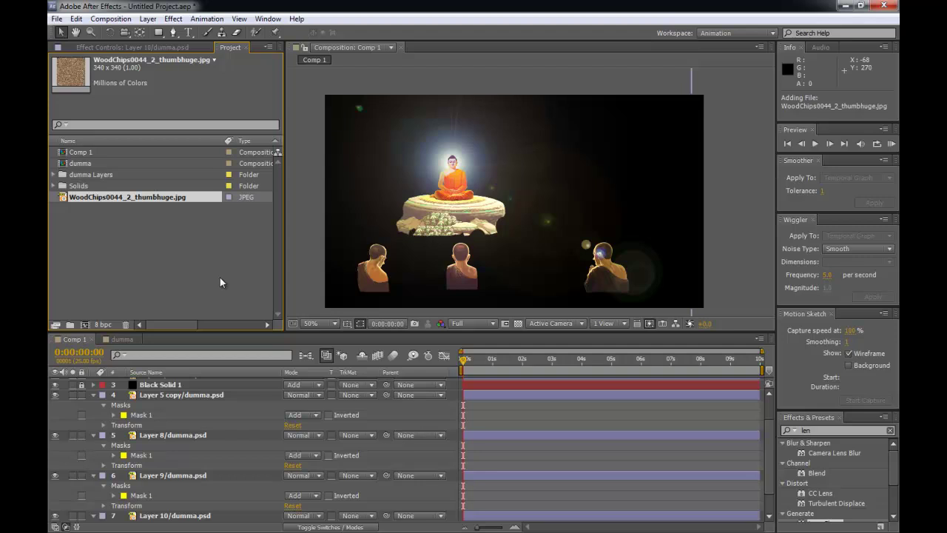
# - Add the wood-chips image to Comp 1 starting at 0 seconds, and place it at about 442, 482 behind all other layers
pyautogui.moveTo(113, 196); pyautogui.dragTo(543, 478)
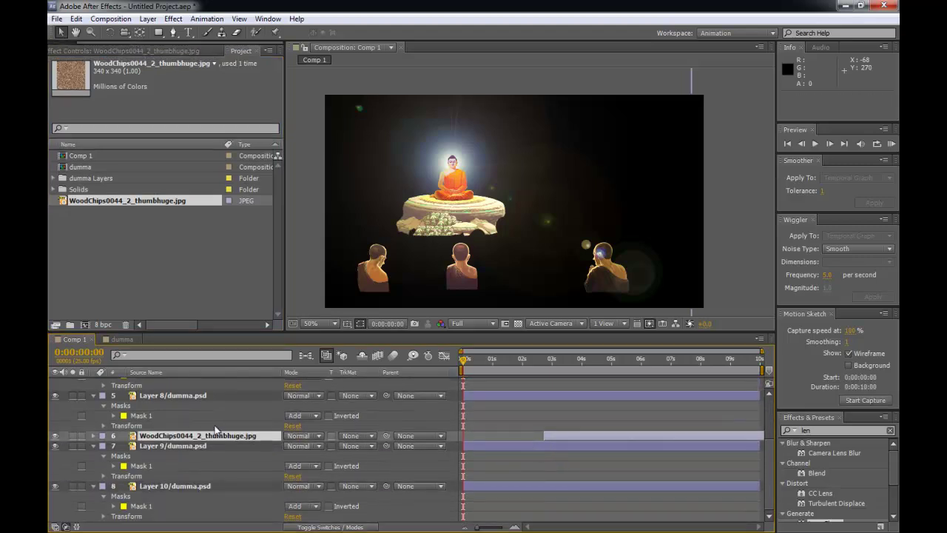
pyautogui.moveTo(549, 436); pyautogui.dragTo(472, 438)
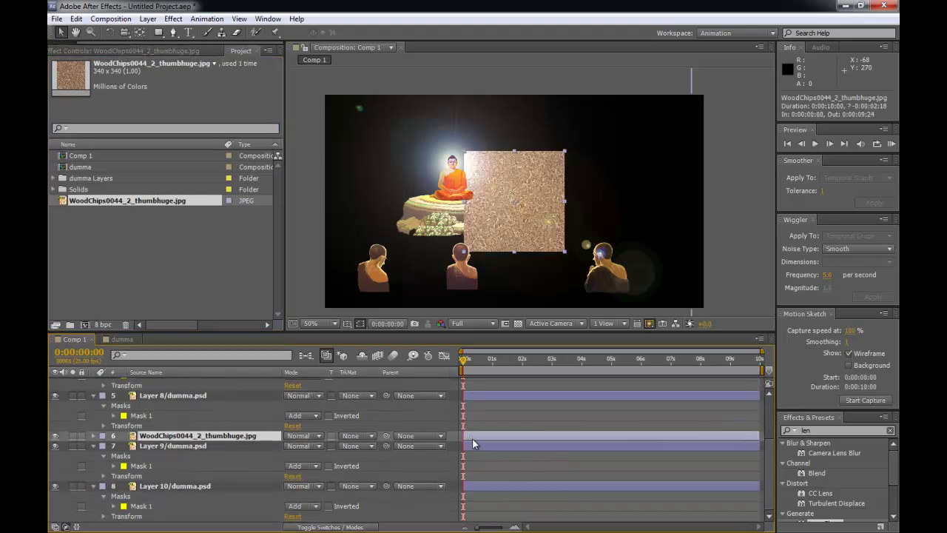
pyautogui.moveTo(537, 245); pyautogui.dragTo(478, 278)
pyautogui.hotkey('ctrl', 'shift', '[')
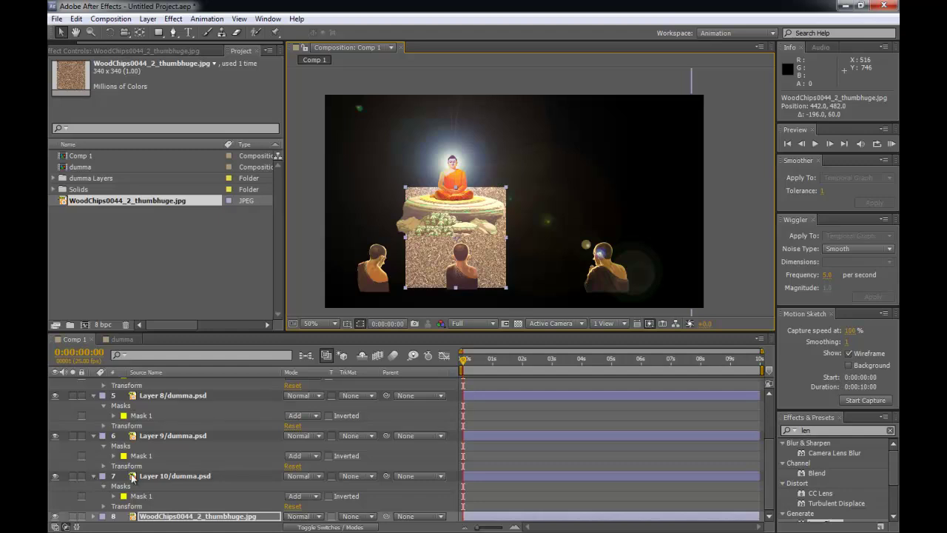
# - Show the layer switches and make every layer except Shape Layer 1 3D, including the unlocked Black Solid 1
pyautogui.click(57, 528)
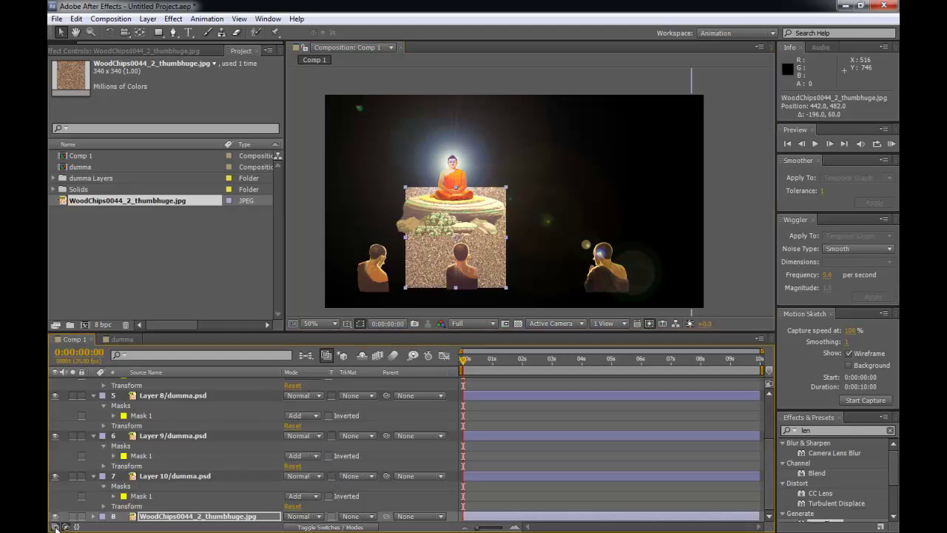
pyautogui.click(66, 528)
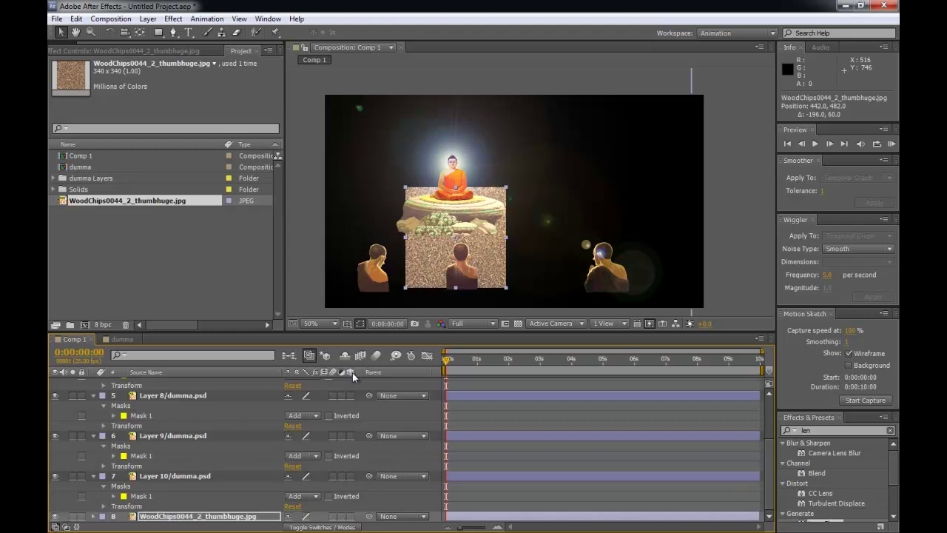
pyautogui.click(349, 516)
pyautogui.moveTo(350, 471); pyautogui.dragTo(350, 365)
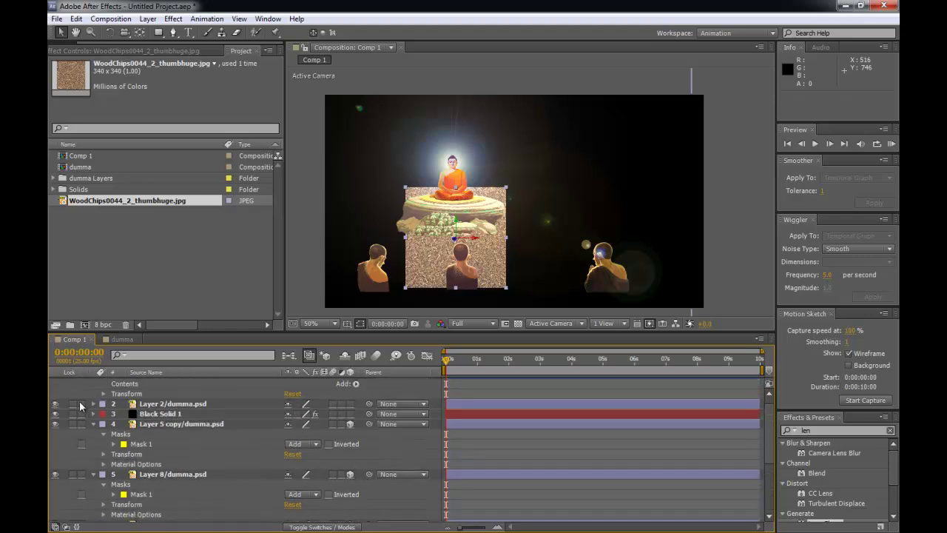
pyautogui.moveTo(350, 414); pyautogui.dragTo(351, 404)
pyautogui.scroll(1, 355, 412)
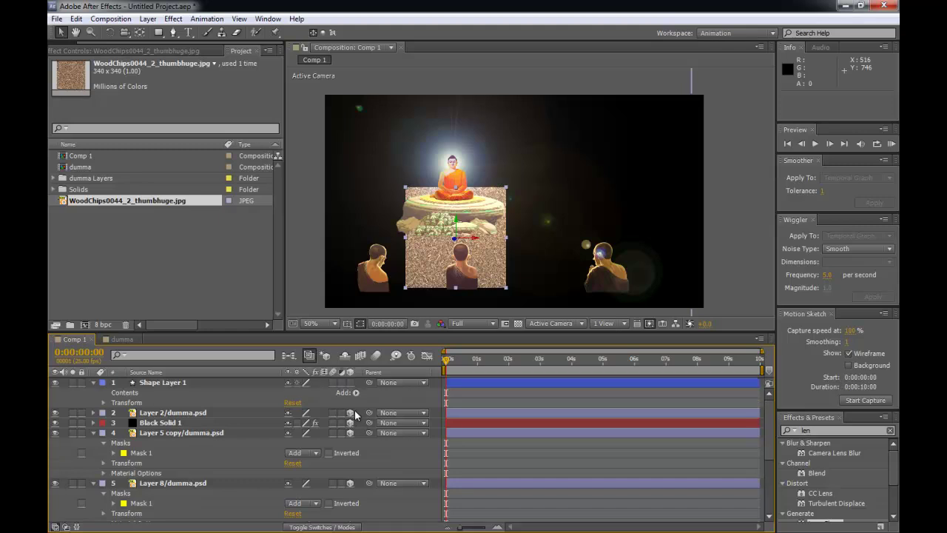
# - Delete Shape Layer 1 from Comp 1 and set the current time to 0:00:03:01
pyautogui.click(515, 382)
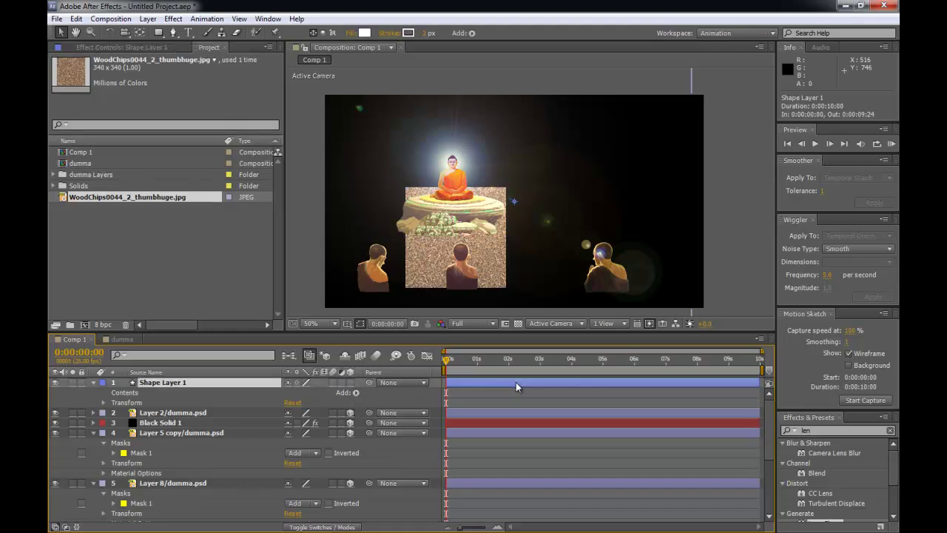
pyautogui.press('Delete')
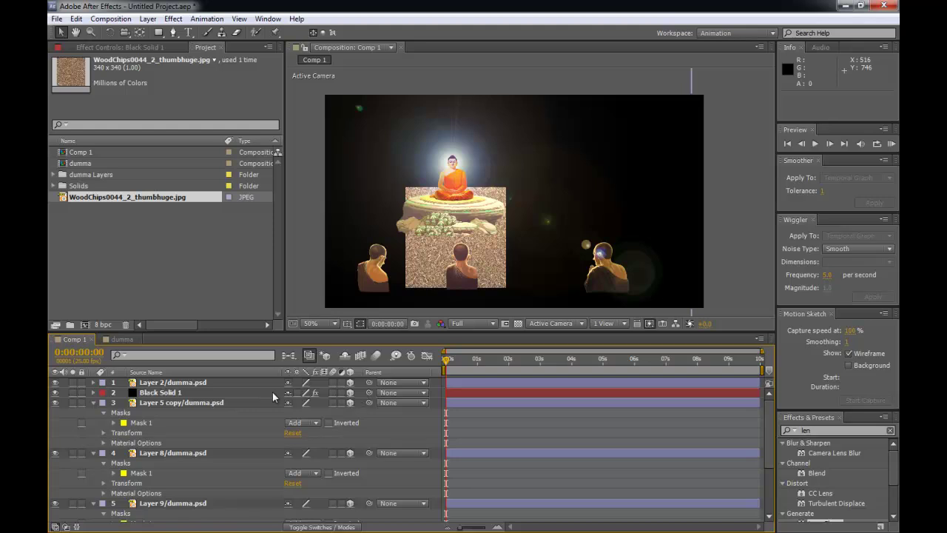
pyautogui.moveTo(455, 368); pyautogui.dragTo(541, 367)
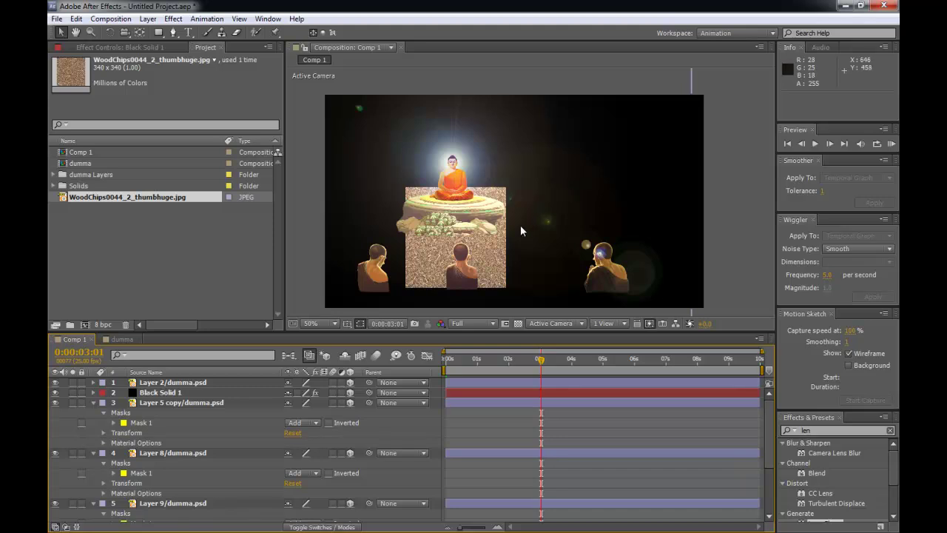
# - Draw a rectangular mask about 392 by 436 px around the Buddha figure on Layer 2/dumma.psd
pyautogui.click(272, 382)
pyautogui.scroll(-3, 484, 427)
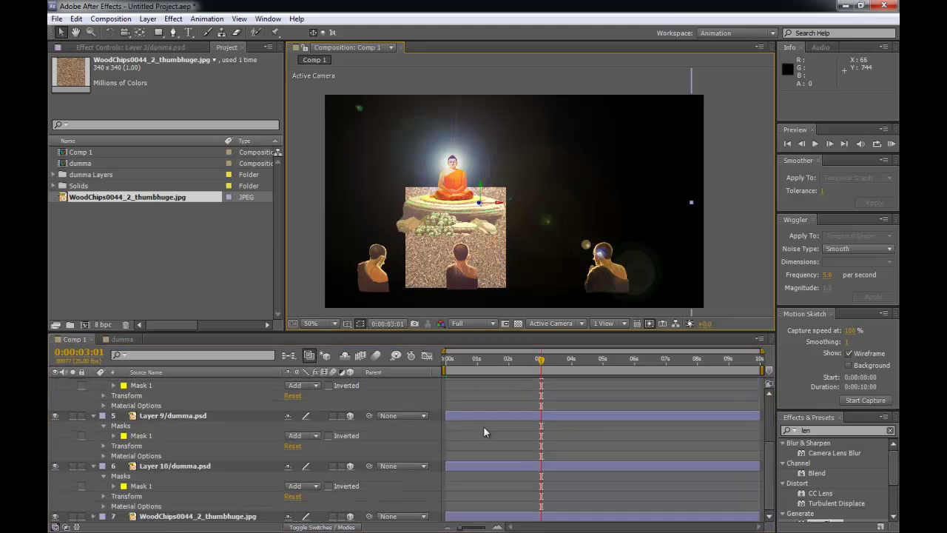
pyautogui.scroll(3, 485, 428)
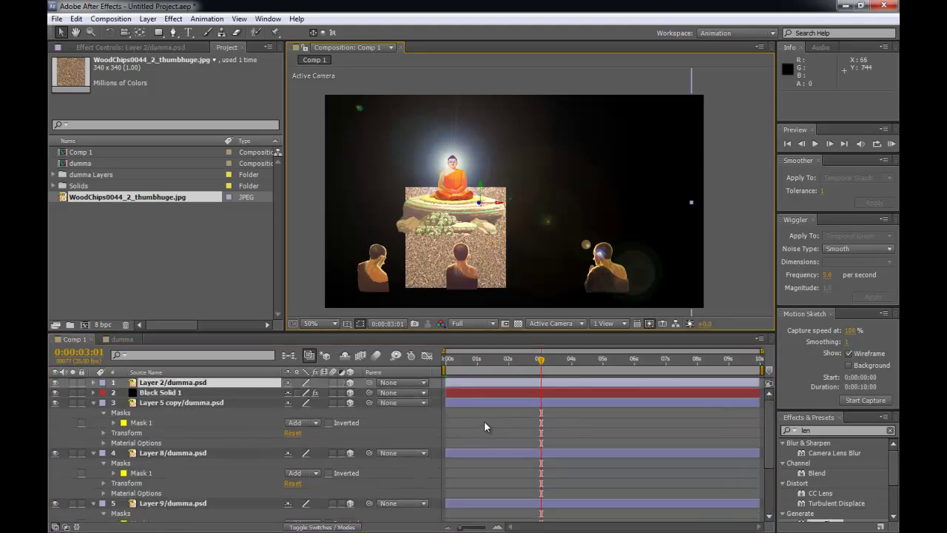
pyautogui.click(510, 385)
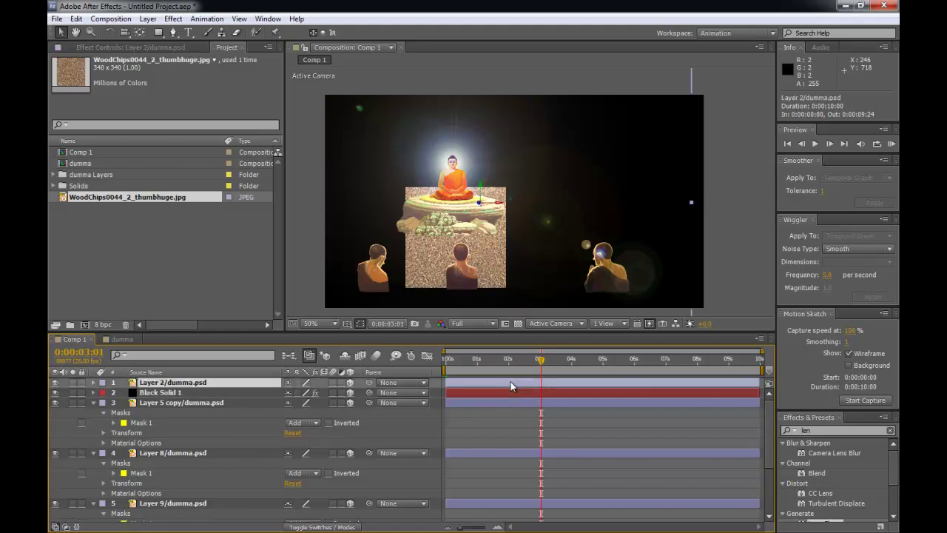
pyautogui.press('q')
pyautogui.moveTo(476, 150); pyautogui.dragTo(430, 201)
pyautogui.press('v')
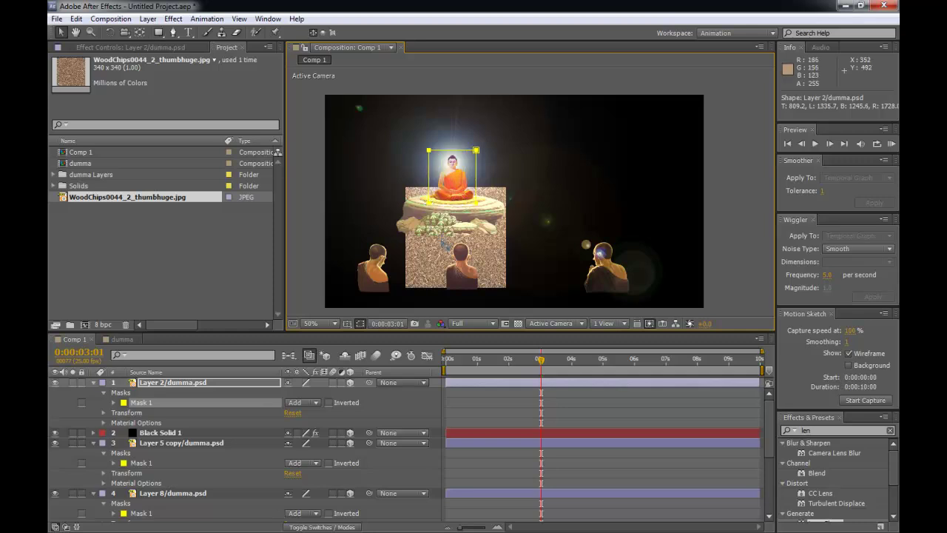
pyautogui.click(305, 232)
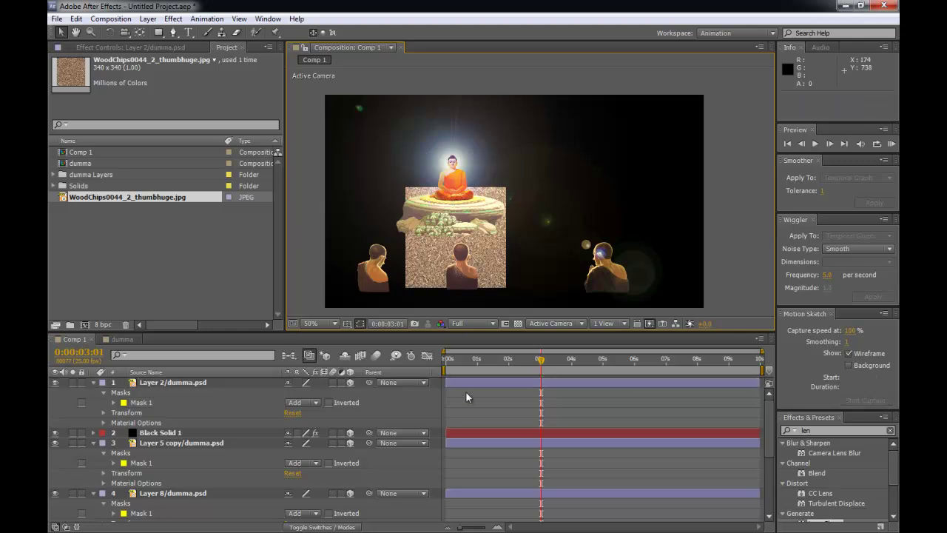
# - Collapse the properties of all layers in Comp 1 and deselect everything
pyautogui.click(93, 382)
pyautogui.hotkey('ctrl', 'a')
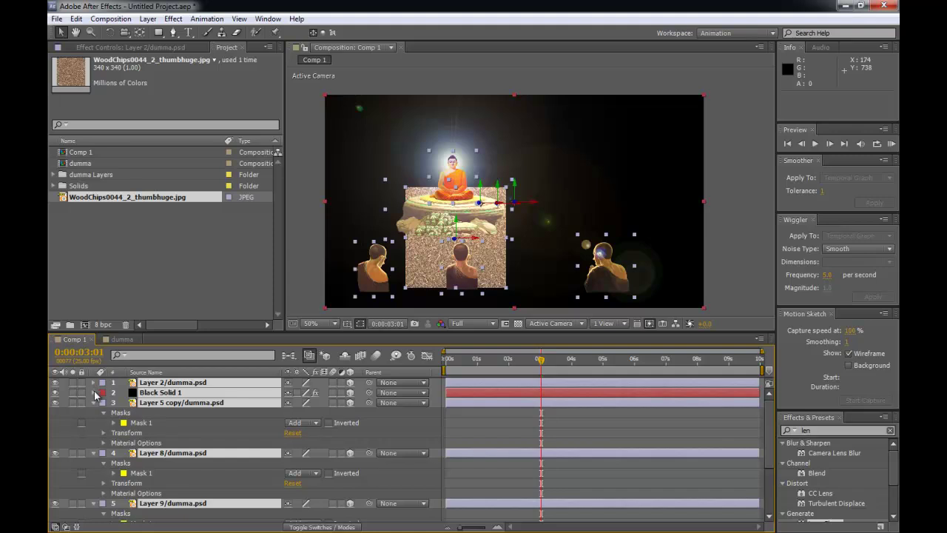
pyautogui.click(188, 406)
pyautogui.hotkey('ctrl', 'a')
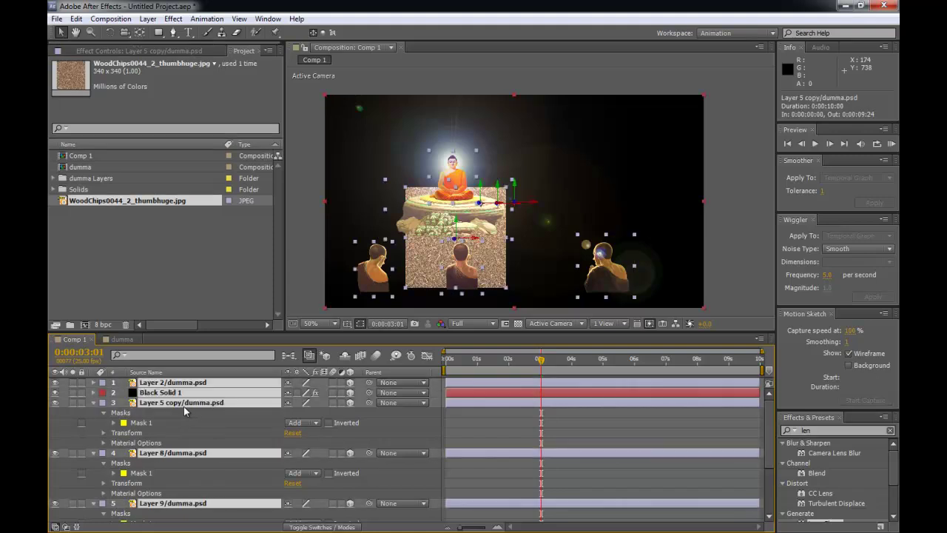
pyautogui.click(92, 403)
pyautogui.click(92, 412)
pyautogui.click(93, 422)
pyautogui.hotkey('ctrl', 'shift', 'a')
pyautogui.click(92, 422)
pyautogui.click(93, 422)
pyautogui.hotkey('ctrl', 'a')
pyautogui.click(93, 423)
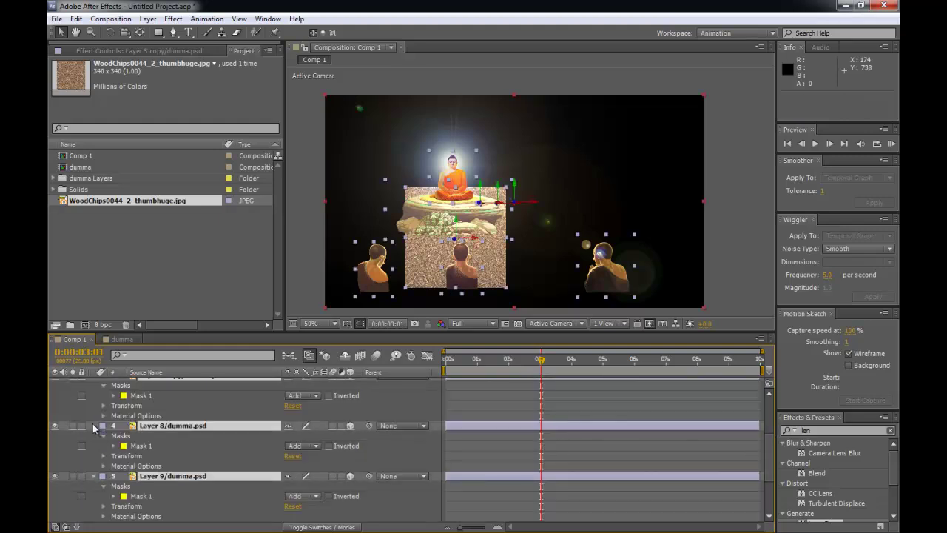
pyautogui.click(91, 425)
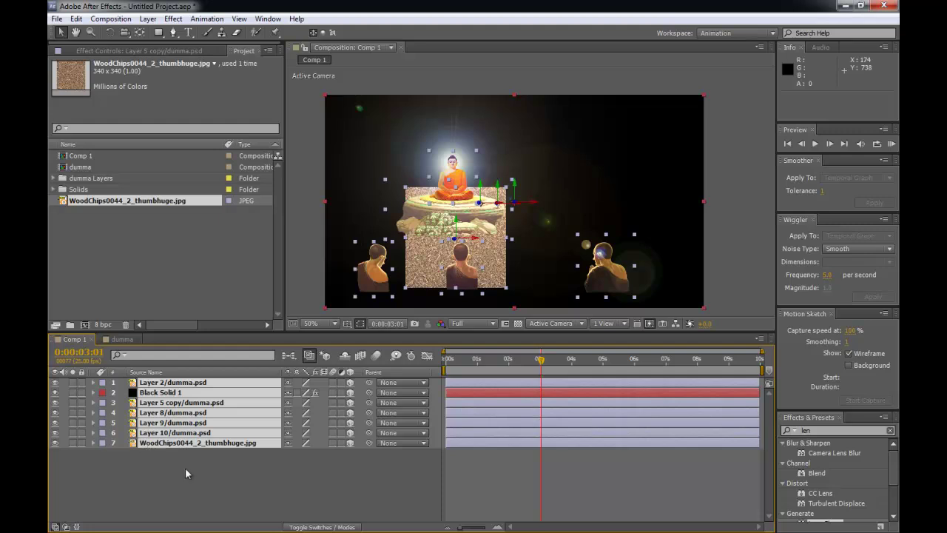
pyautogui.click(219, 481)
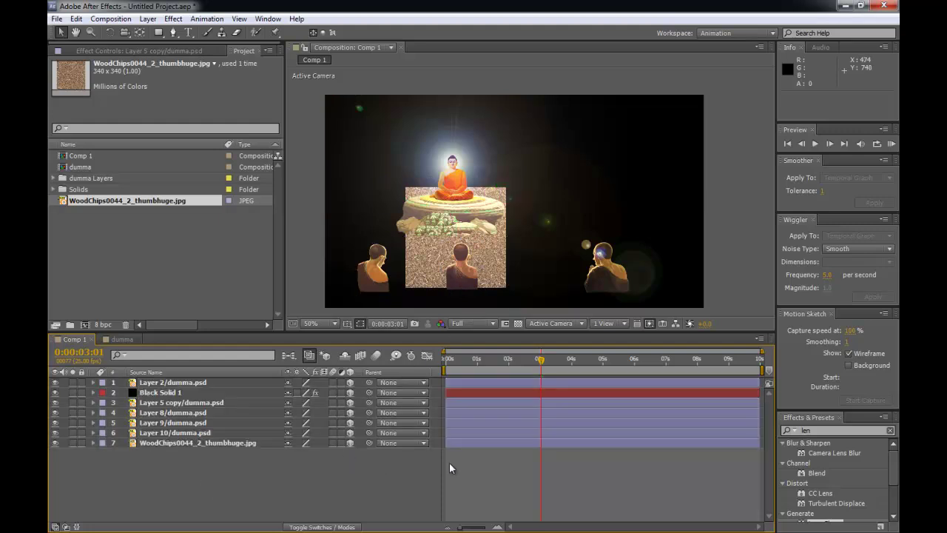
# - Lay the wood-chips layer flat as a ground plane by setting its X orientation to 270°
pyautogui.click(463, 442)
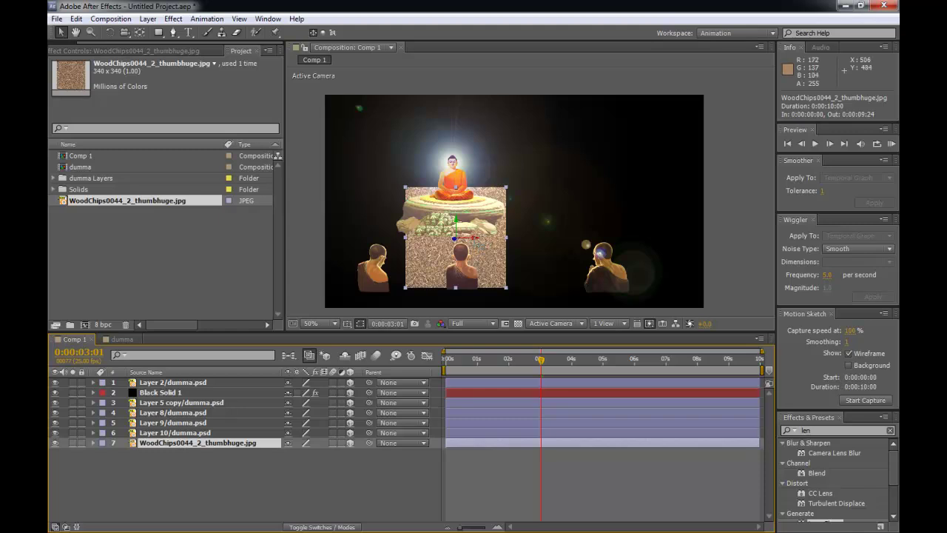
pyautogui.press('w')
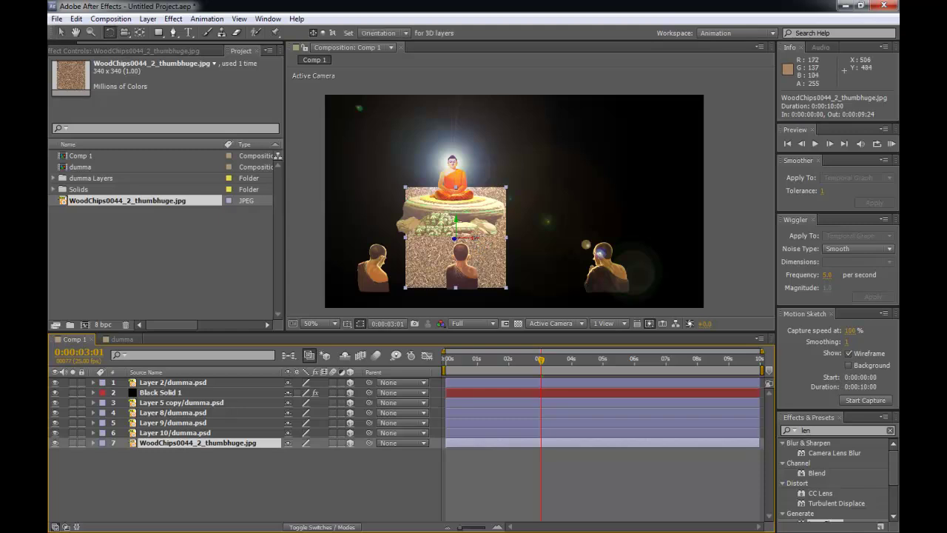
pyautogui.click(95, 443)
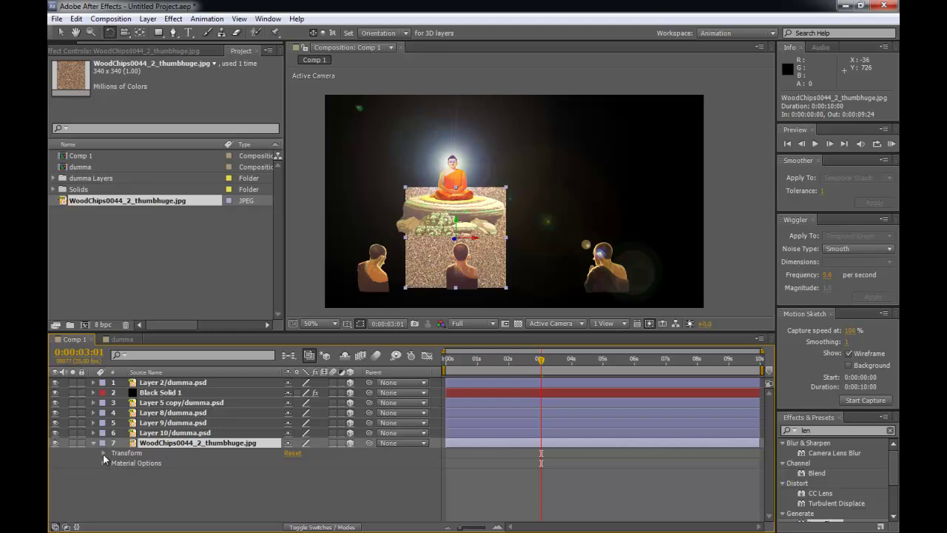
pyautogui.click(103, 453)
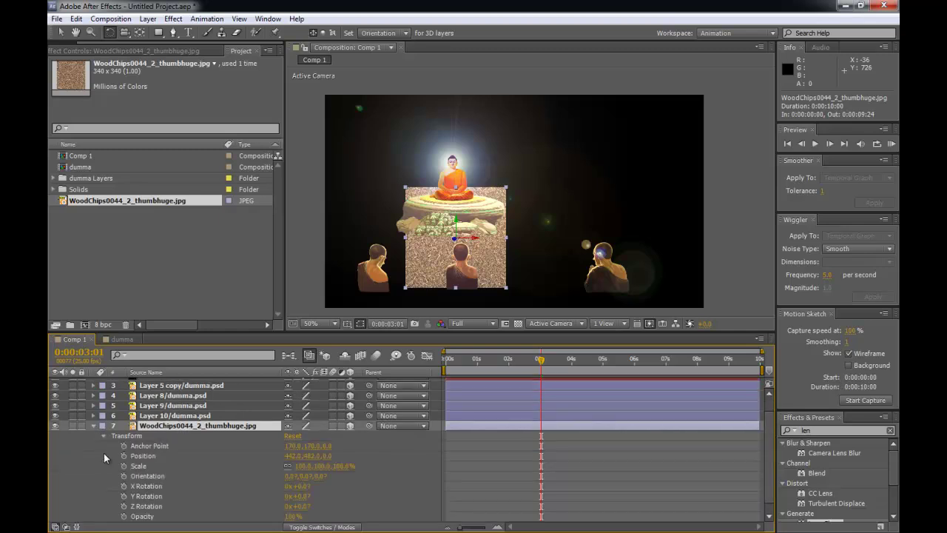
pyautogui.moveTo(293, 481); pyautogui.dragTo(237, 482)
pyautogui.click(289, 476)
pyautogui.write('270')
pyautogui.press('Return')
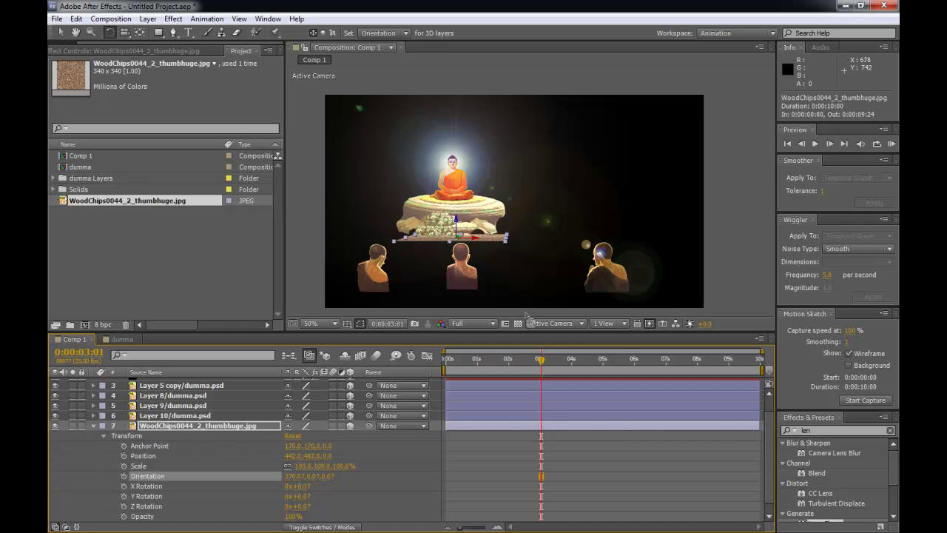
pyautogui.click(549, 324)
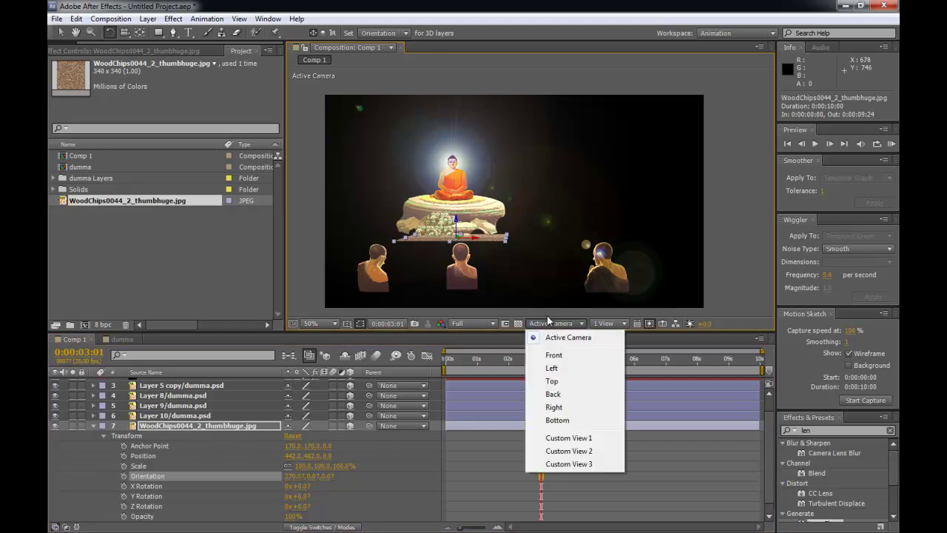
pyautogui.click(547, 314)
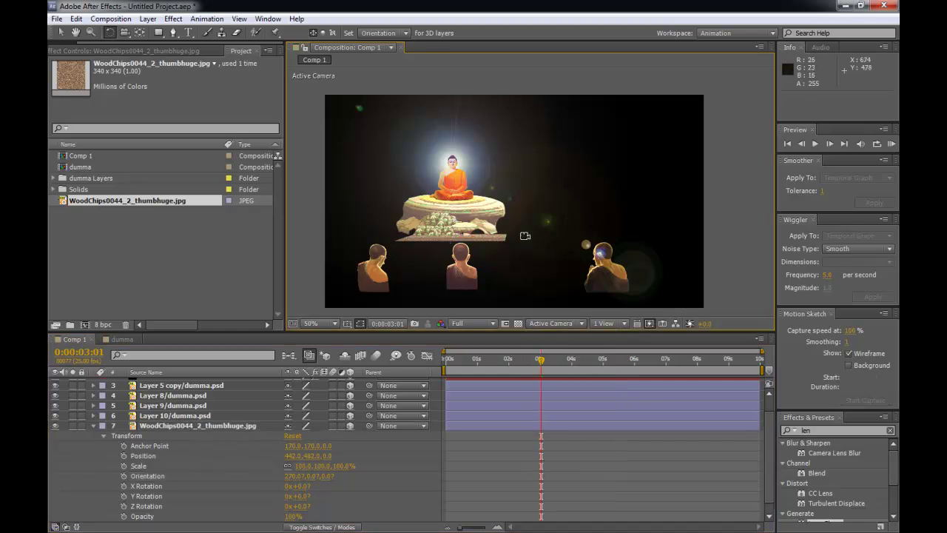
pyautogui.press('c')
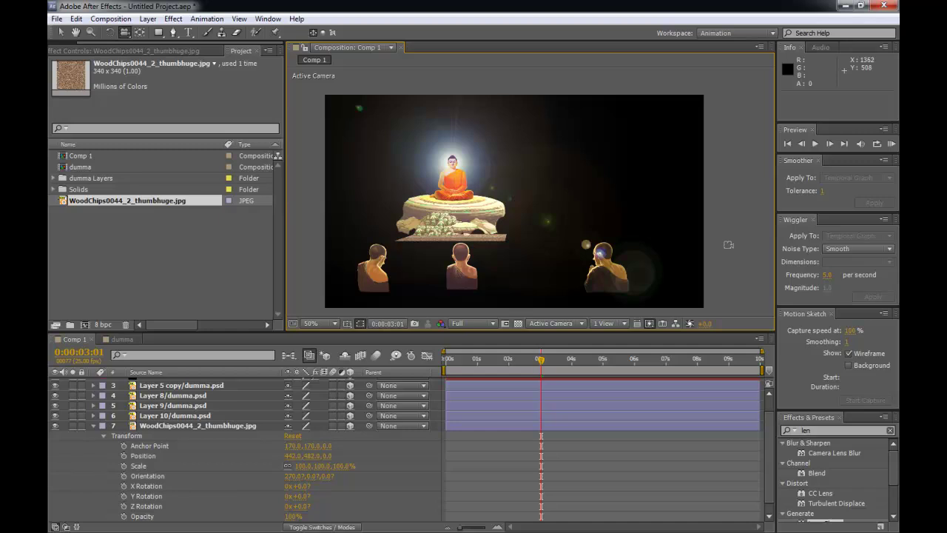
pyautogui.press('v')
pyautogui.rightClick(726, 224)
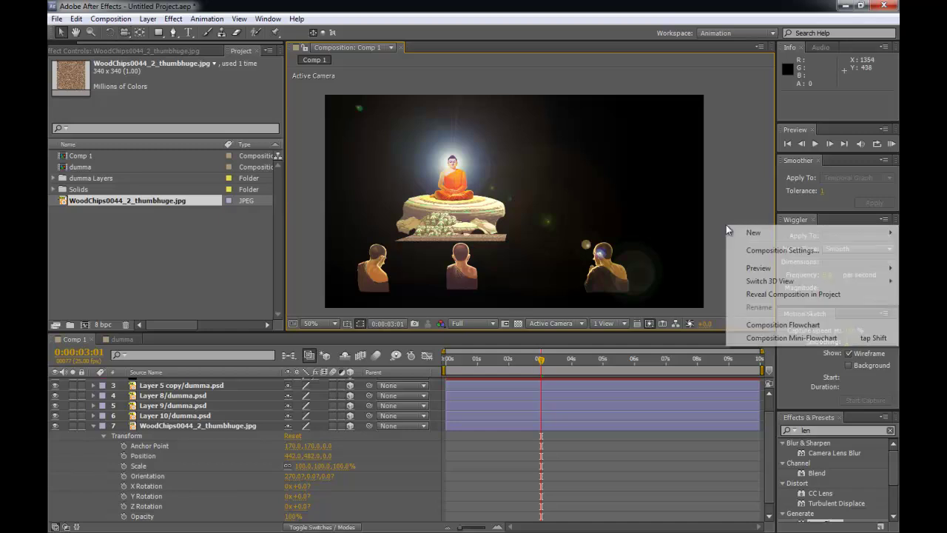
pyautogui.click(741, 173)
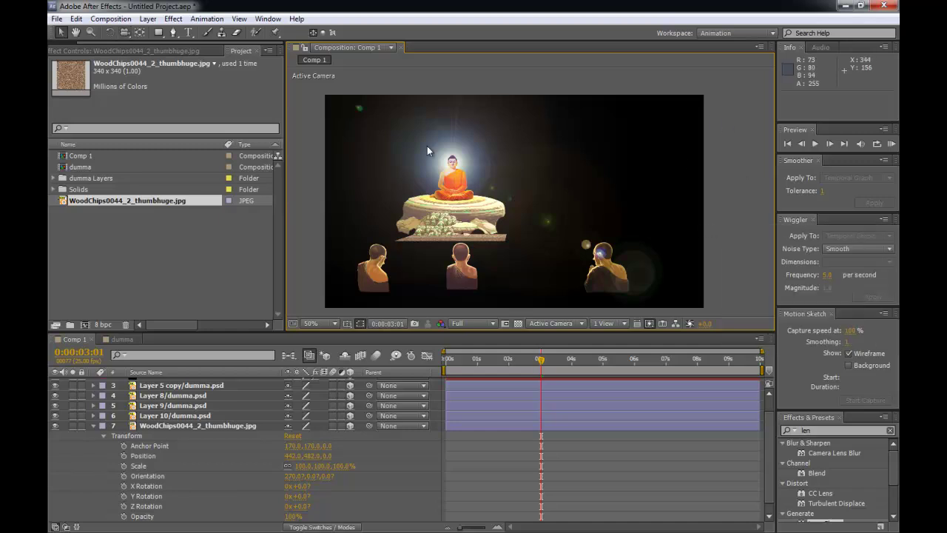
# - Add a two-node camera named Camera 1 with the 35mm preset to Comp 1, and lock its layer
pyautogui.rightClick(716, 164)
pyautogui.moveTo(738, 172)
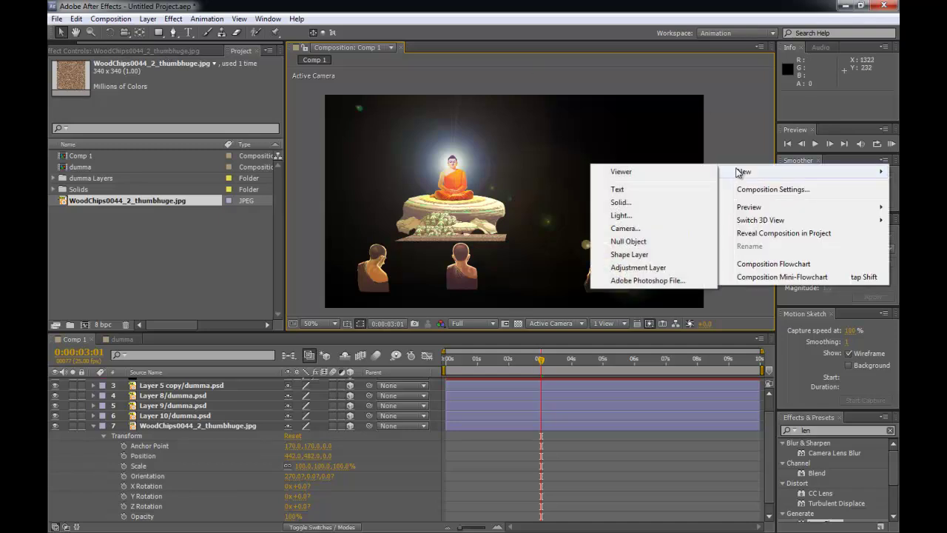
pyautogui.click(641, 228)
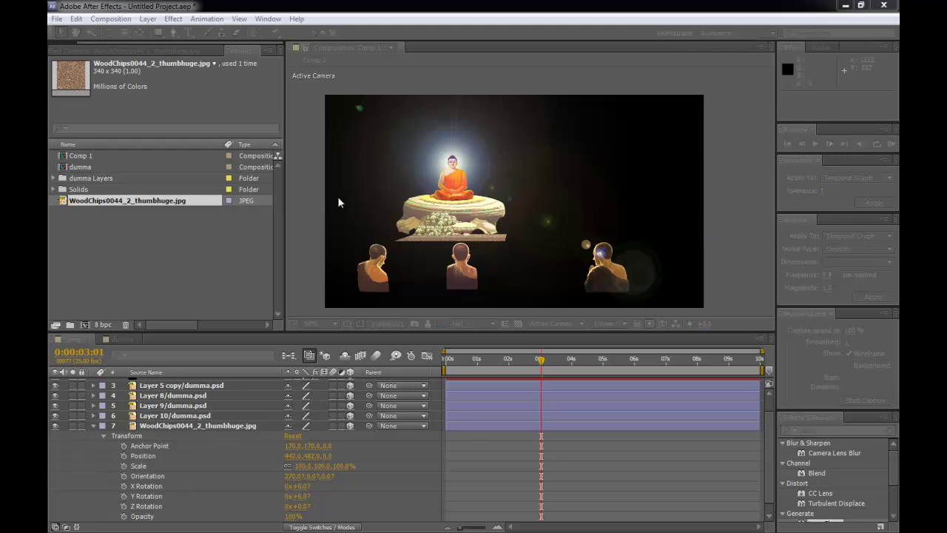
pyautogui.moveTo(656, 112); pyautogui.dragTo(535, 102)
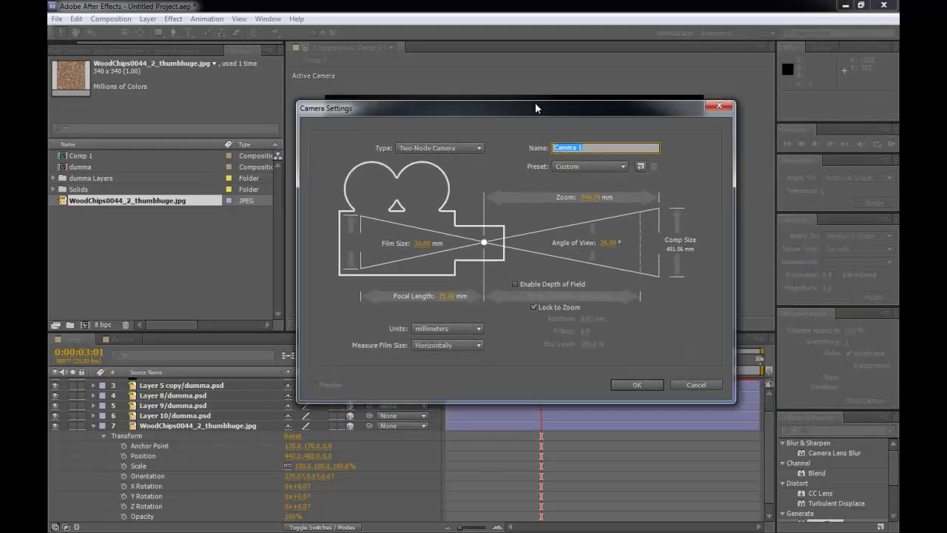
pyautogui.click(589, 165)
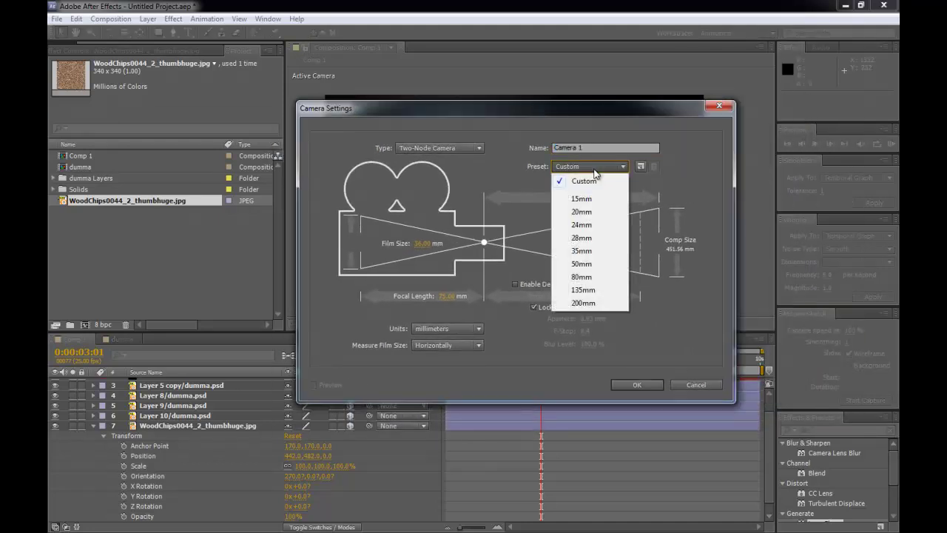
pyautogui.click(589, 251)
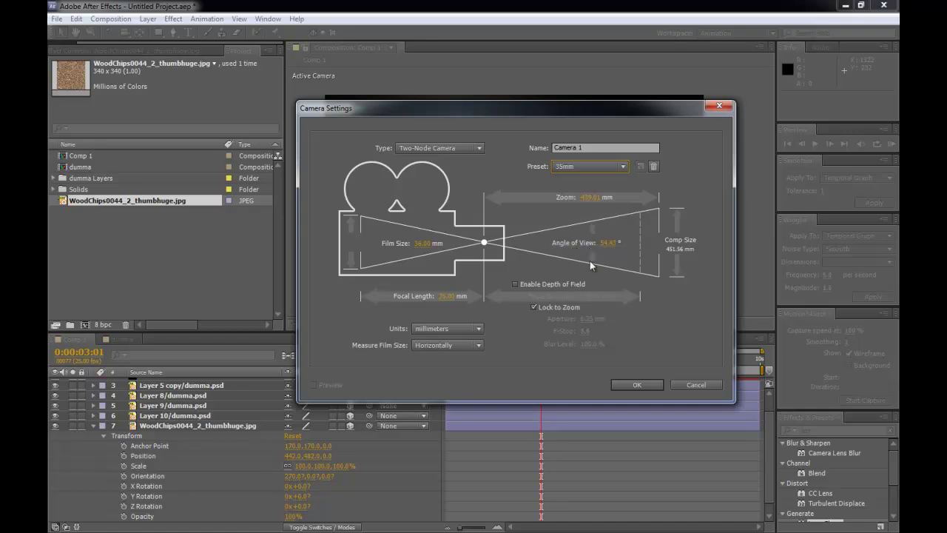
pyautogui.click(634, 386)
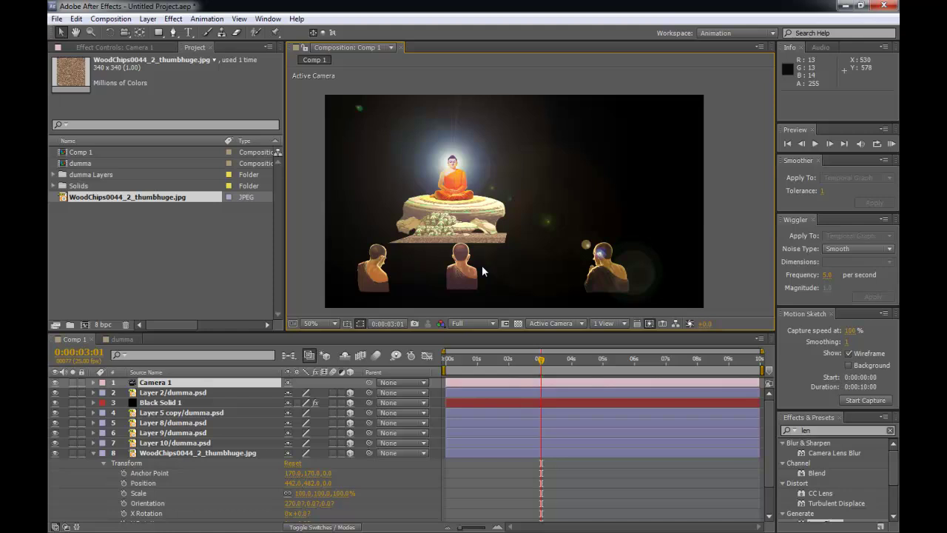
pyautogui.click(82, 382)
# - Orbit and reposition Camera 1 around the scene for an angled view of the figures and ground, at about -244, 161, -1339
pyautogui.press('c')
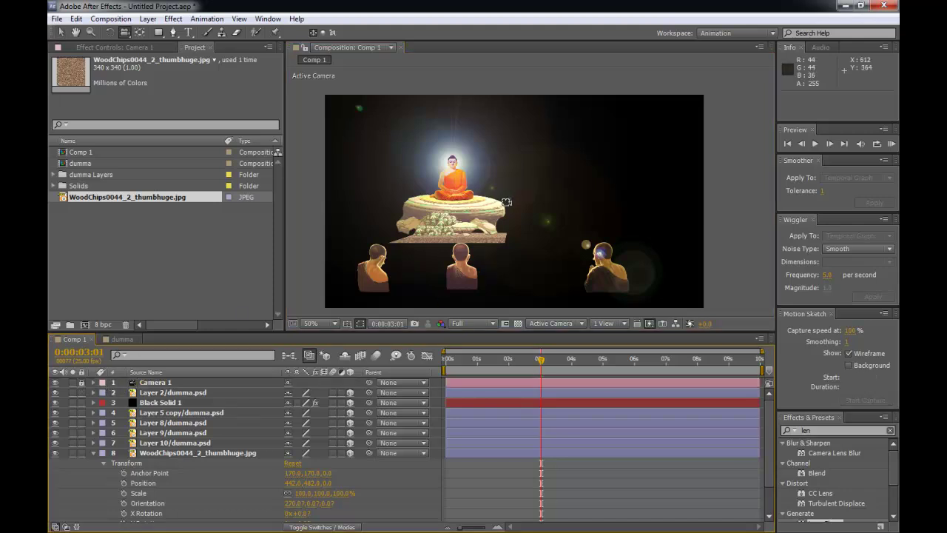
pyautogui.moveTo(511, 206); pyautogui.dragTo(537, 227)
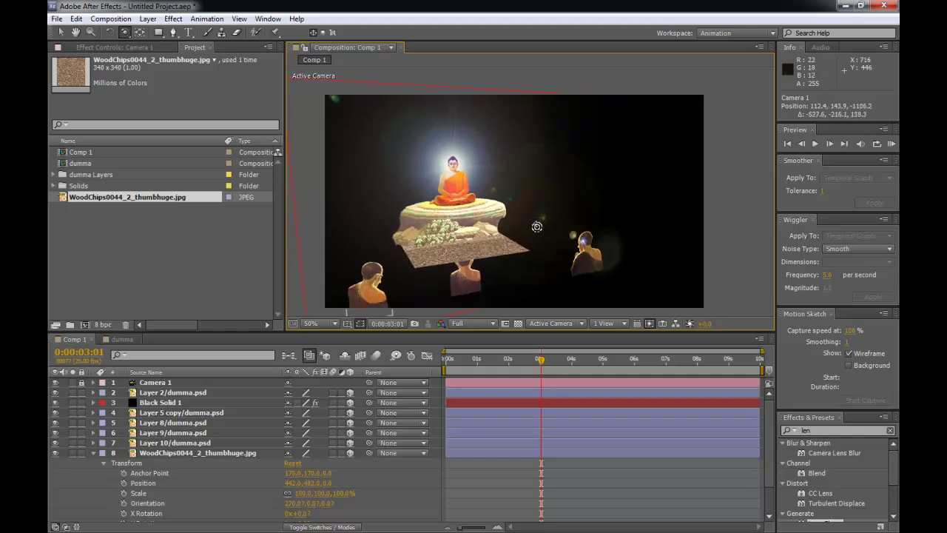
pyautogui.press('c')
pyautogui.moveTo(516, 203); pyautogui.dragTo(507, 177)
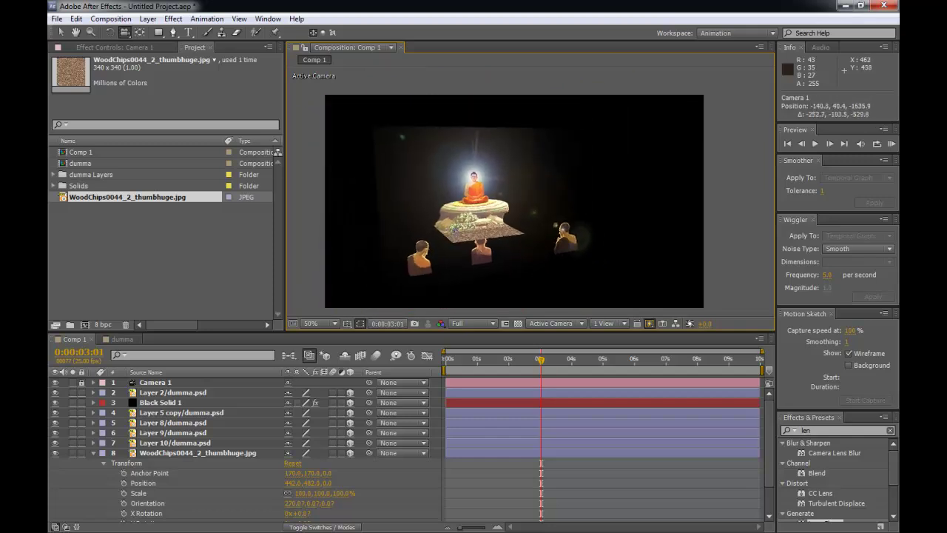
pyautogui.moveTo(570, 231); pyautogui.dragTo(643, 242)
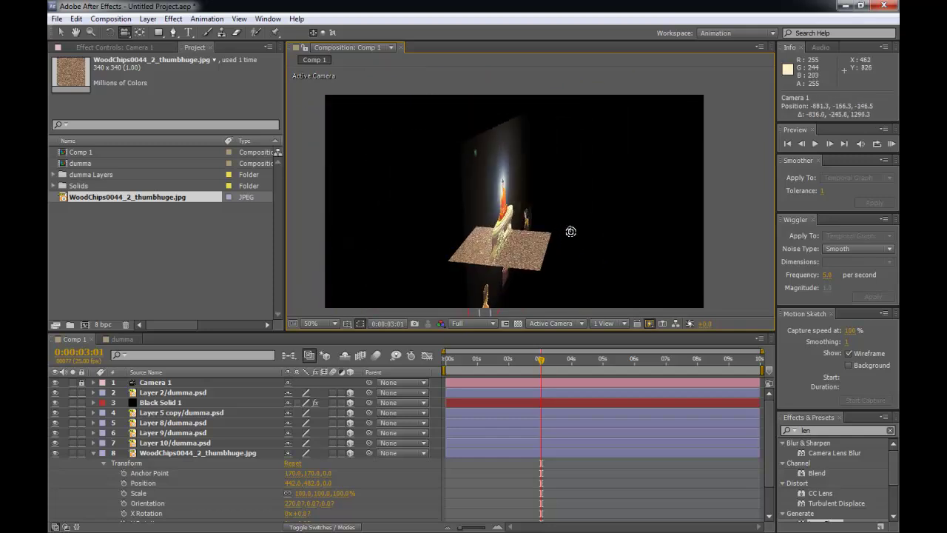
pyautogui.moveTo(514, 265); pyautogui.dragTo(454, 229)
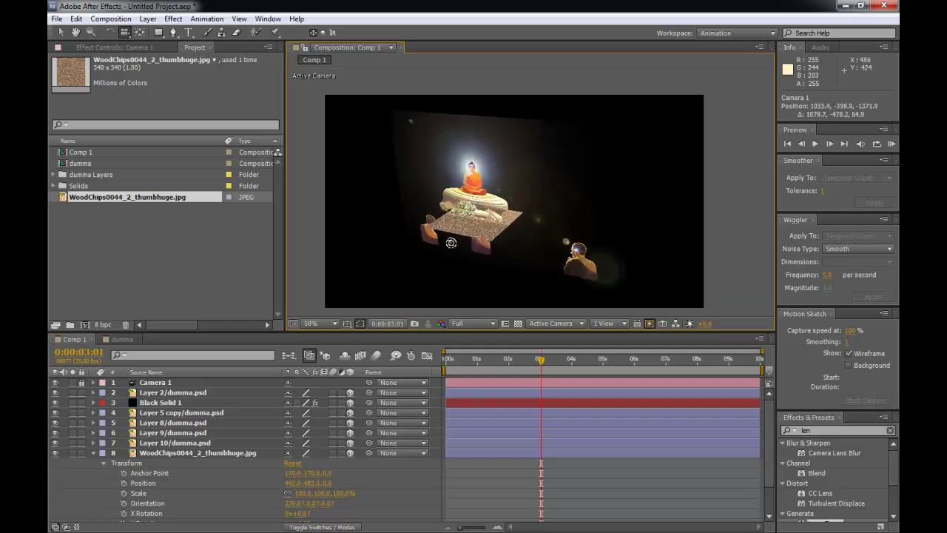
pyautogui.moveTo(556, 187); pyautogui.dragTo(558, 218)
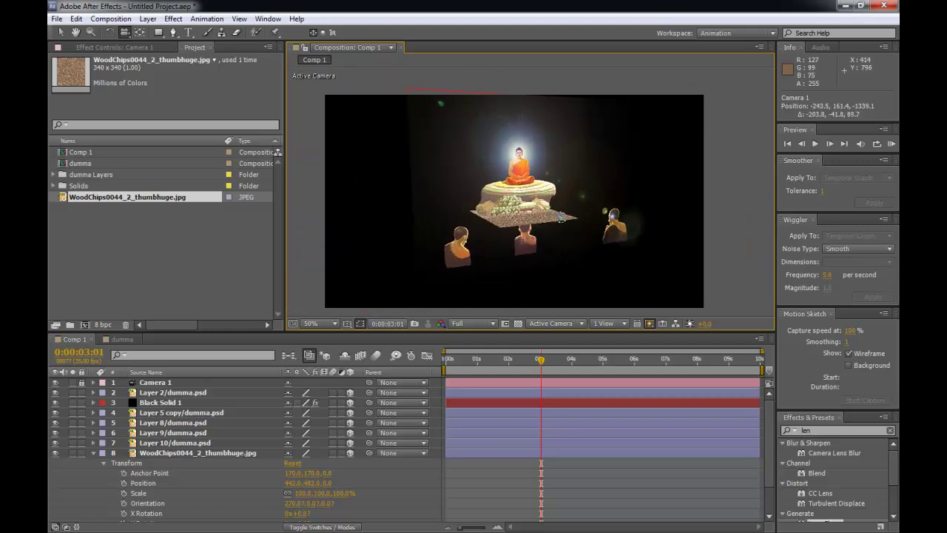
# - Scale the wood-chips ground layer up uniformly to about 190.4% and orbit Camera 1 to about 403, -65, -1599
pyautogui.press('v')
pyautogui.click(463, 455)
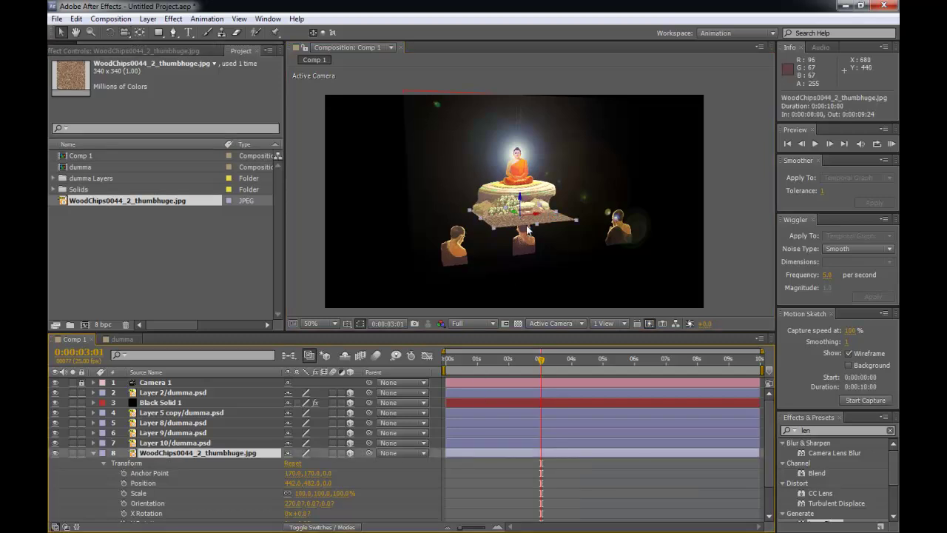
pyautogui.moveTo(509, 228); pyautogui.dragTo(806, 301)
pyautogui.press('v')
pyautogui.press('c')
pyautogui.moveTo(625, 233); pyautogui.dragTo(442, 209)
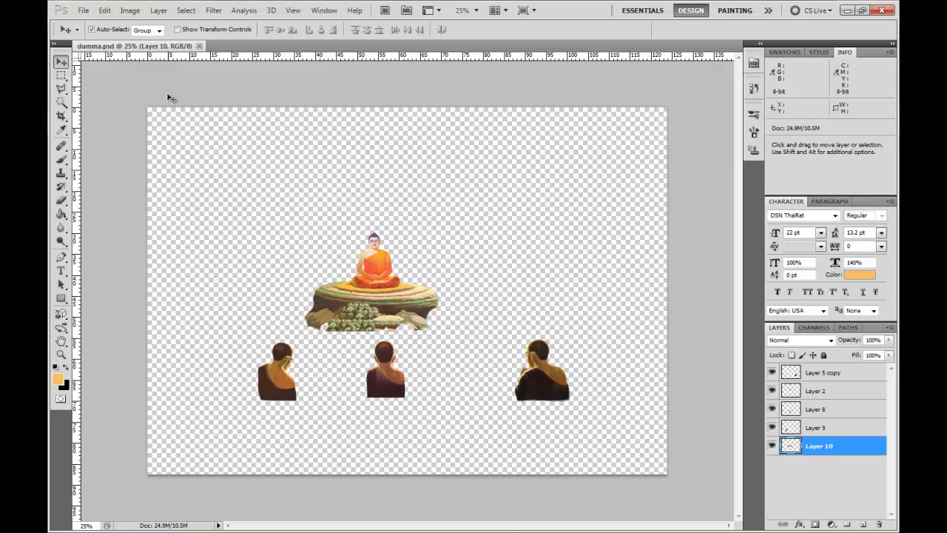
# - Switch to Photoshop, open WoodChips0044_2_thumbhuge.jpg and define it as a pattern under its file name
pyautogui.moveTo(439, 144); pyautogui.dragTo(483, 52)
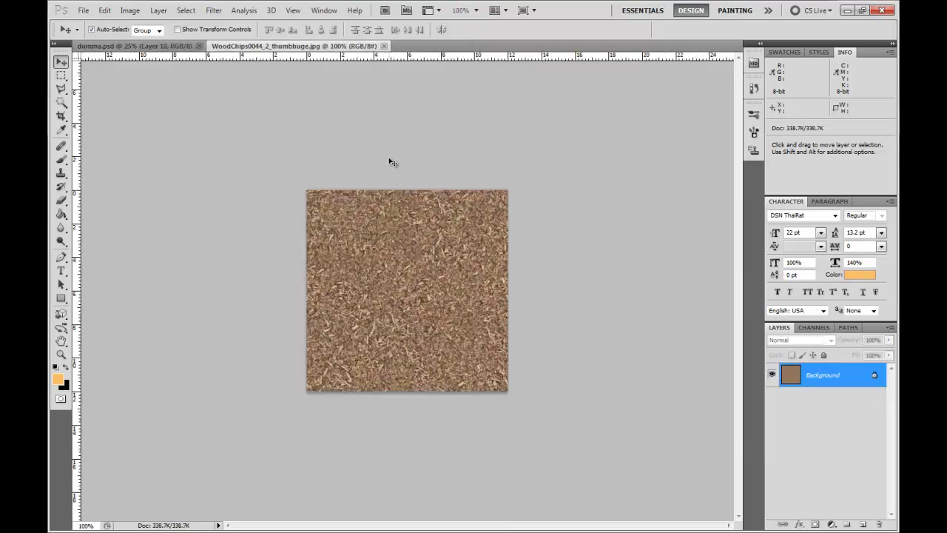
pyautogui.click(105, 10)
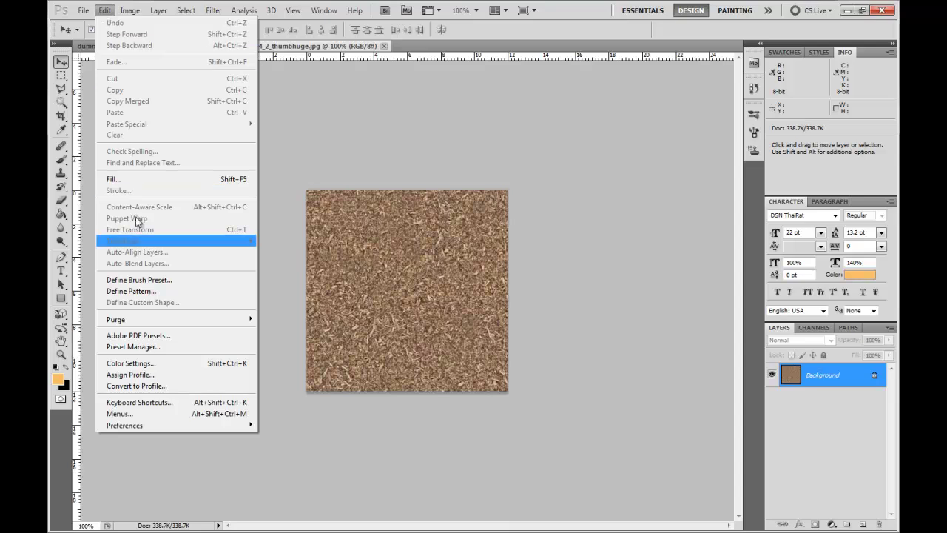
pyautogui.click(145, 292)
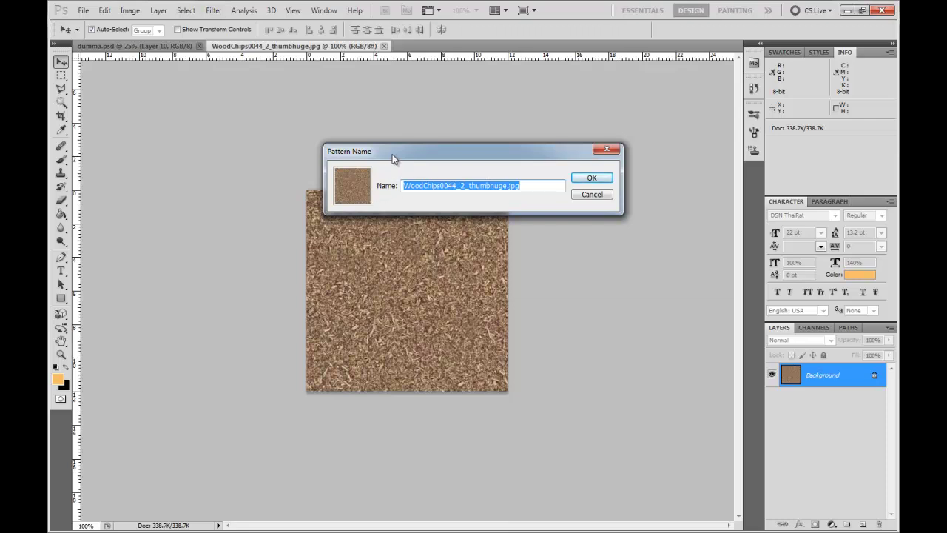
pyautogui.moveTo(392, 154); pyautogui.dragTo(425, 129)
pyautogui.click(613, 155)
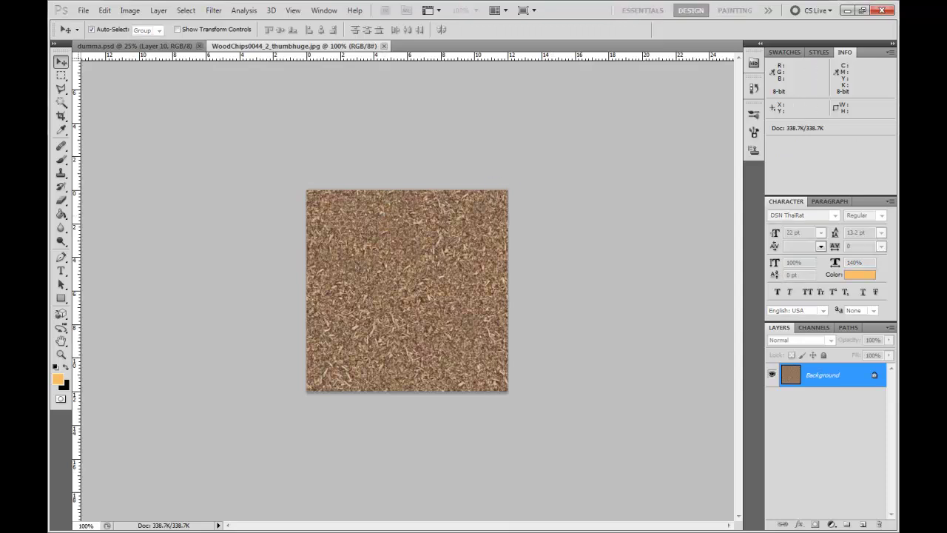
# - Create a new RGB document 1000 pixels wide and 4000 pixels high at 72 pixels/inch with a white background
pyautogui.hotkey('ctrl', 'n')
pyautogui.moveTo(146, 153); pyautogui.dragTo(336, 145)
pyautogui.moveTo(325, 211); pyautogui.dragTo(186, 219)
pyautogui.write('2000')
pyautogui.press('Tab')
pyautogui.press('Tab')
pyautogui.write('4000')
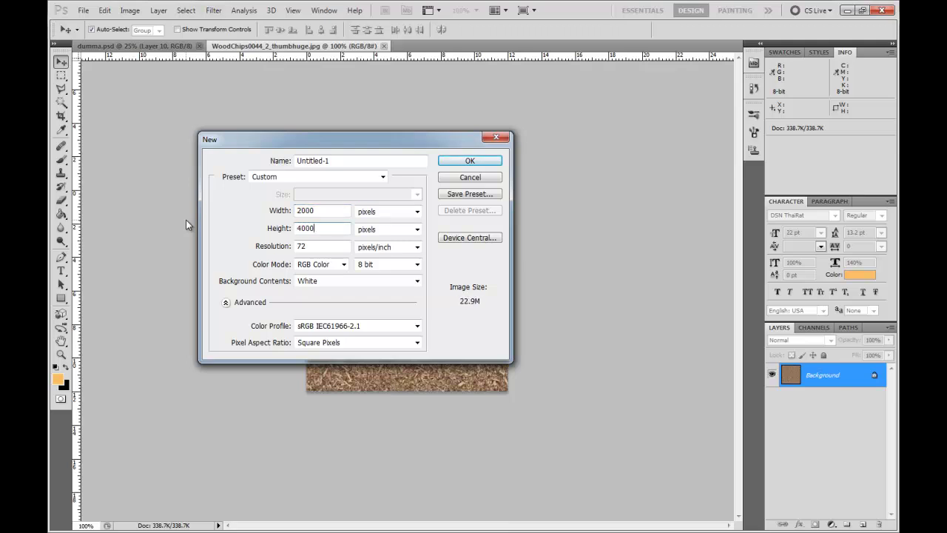
pyautogui.click(330, 210)
pyautogui.moveTo(330, 210); pyautogui.dragTo(252, 219)
pyautogui.write('1000')
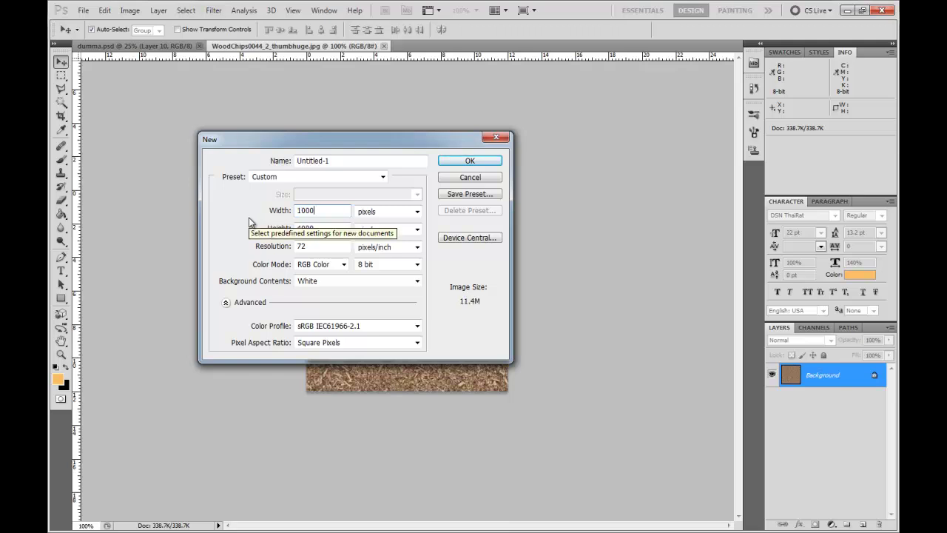
pyautogui.press('Return')
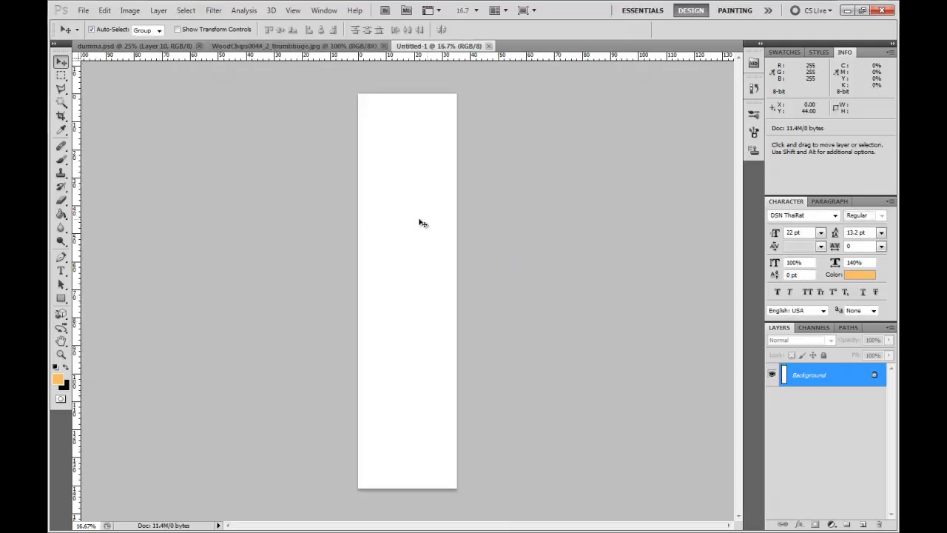
# - Fill the blank document with the wood-chips pattern using the Paint Bucket's Pattern source
pyautogui.click(61, 213)
pyautogui.click(130, 31)
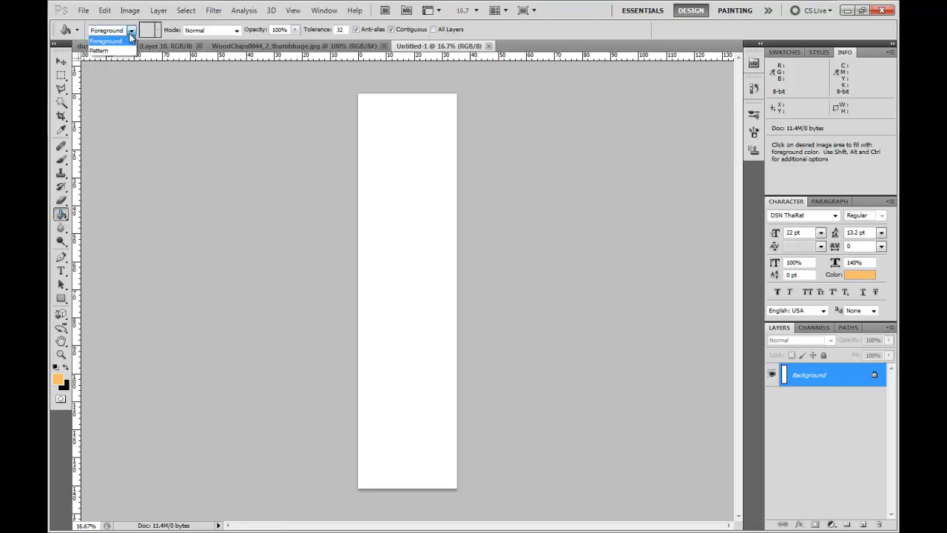
pyautogui.click(126, 48)
pyautogui.click(154, 30)
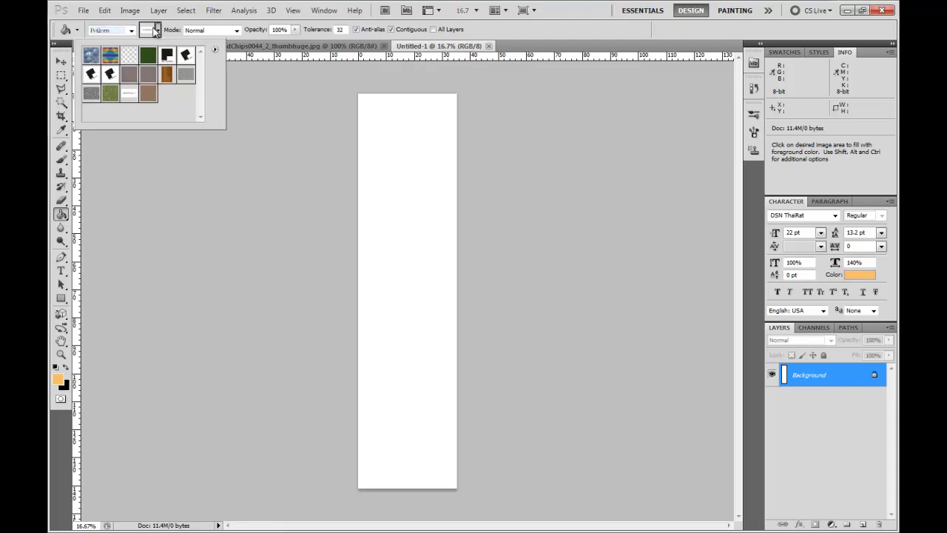
pyautogui.click(409, 172)
# - Examine the tiled wood-chips fill up close and at reduced size for visible repeats or seams
pyautogui.hotkey('ctrl', '+')
pyautogui.hotkey('ctrl', '+')
pyautogui.hotkey('ctrl', '+')
pyautogui.hotkey('ctrl', '+')
pyautogui.hotkey('ctrl', '+')
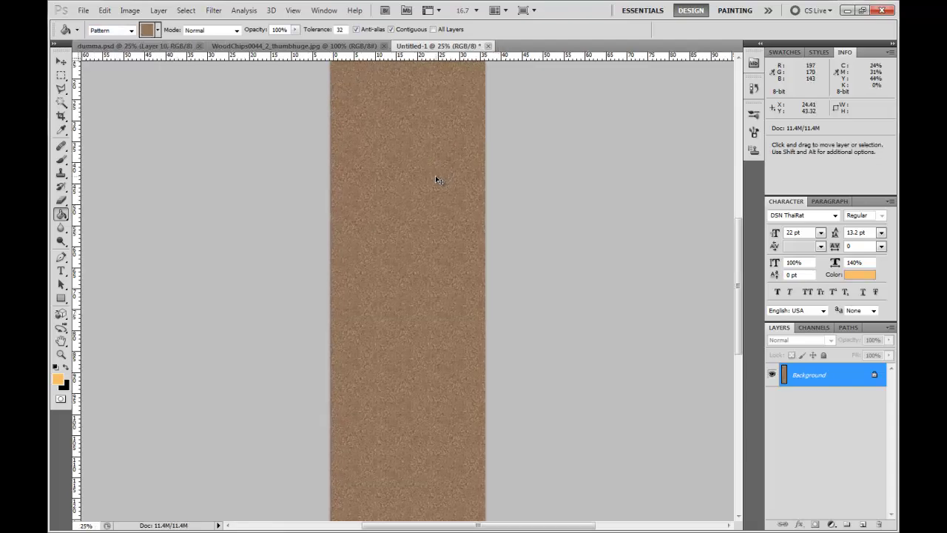
pyautogui.hotkey('ctrl', '-')
pyautogui.hotkey('ctrl', '-')
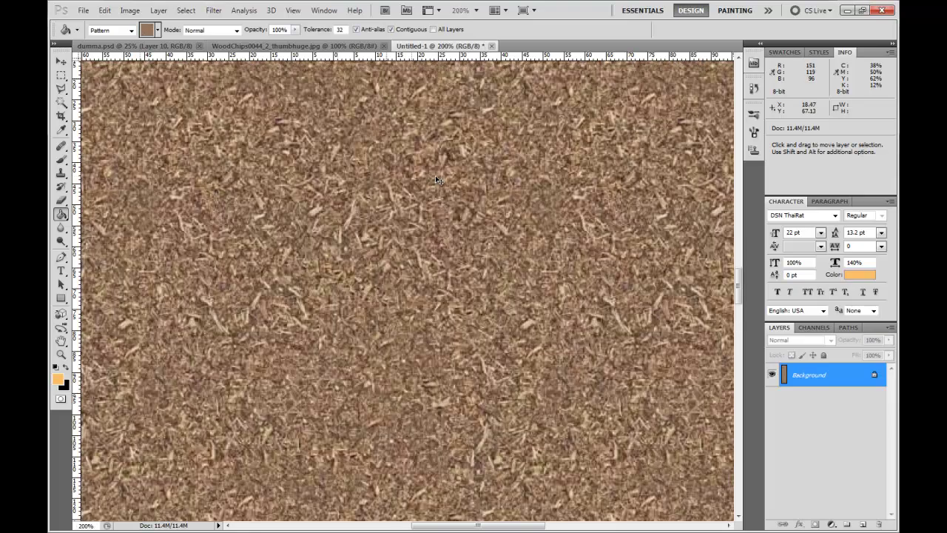
pyautogui.hotkey('ctrl', '-')
pyautogui.hotkey('ctrl', '-')
pyautogui.hotkey('ctrl', '-')
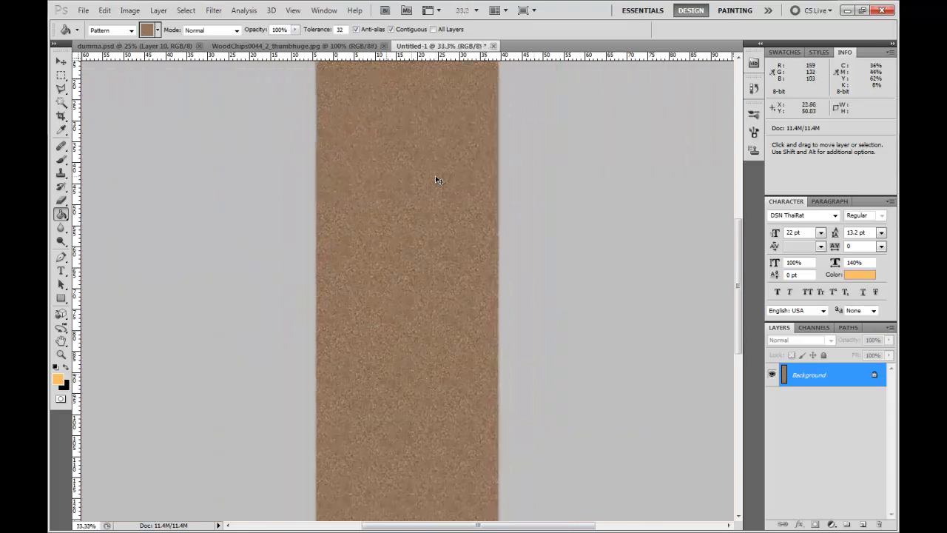
# - Double the canvas width around the centre and fill both new black side strips with the wood-chips pattern
pyautogui.press('v')
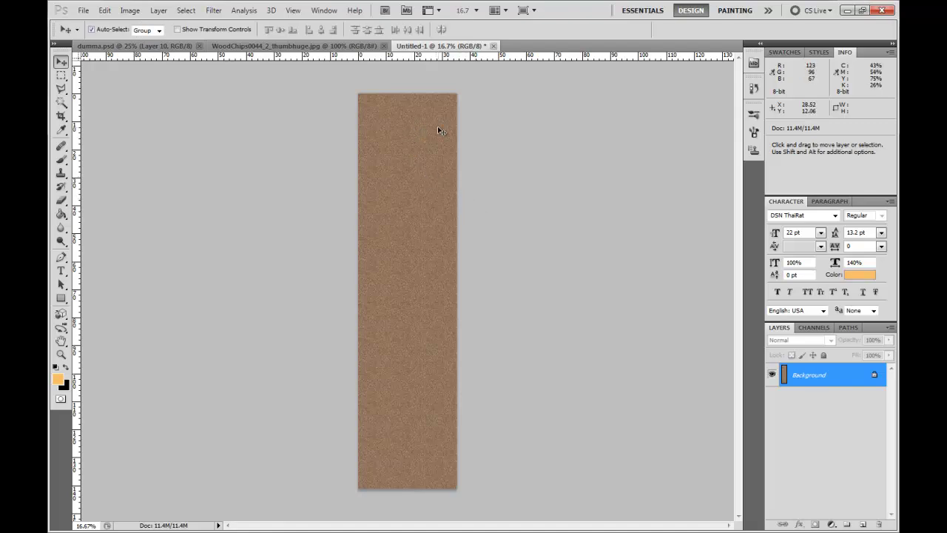
pyautogui.click(128, 15)
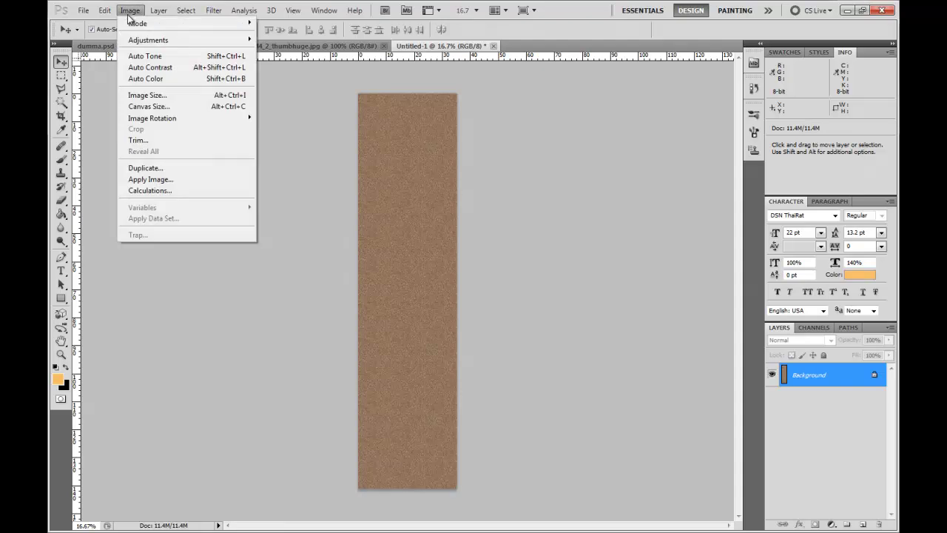
pyautogui.click(161, 111)
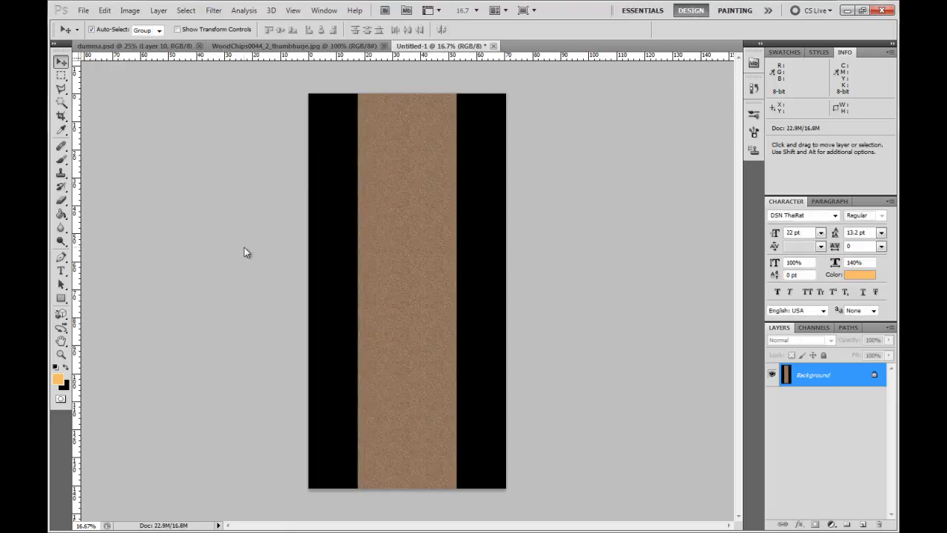
pyautogui.press('g')
pyautogui.click(338, 218)
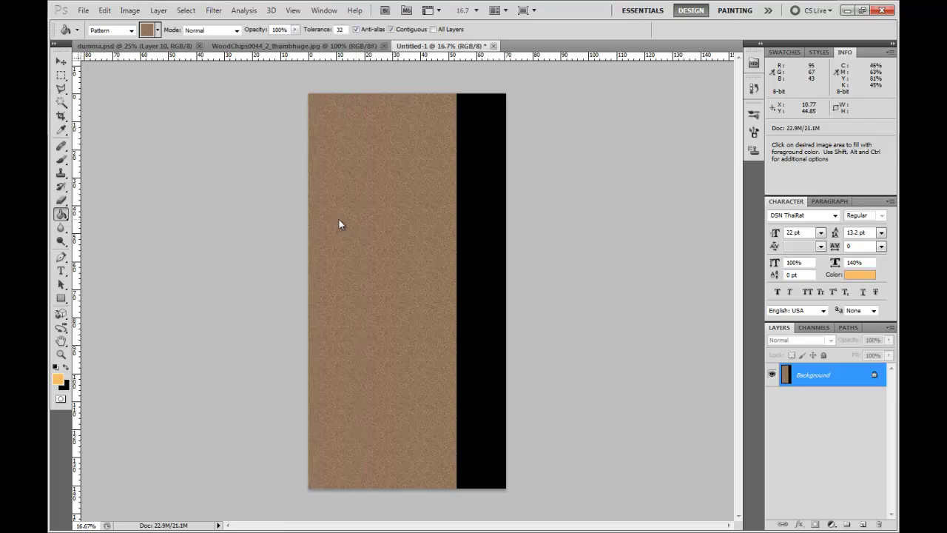
pyautogui.click(489, 224)
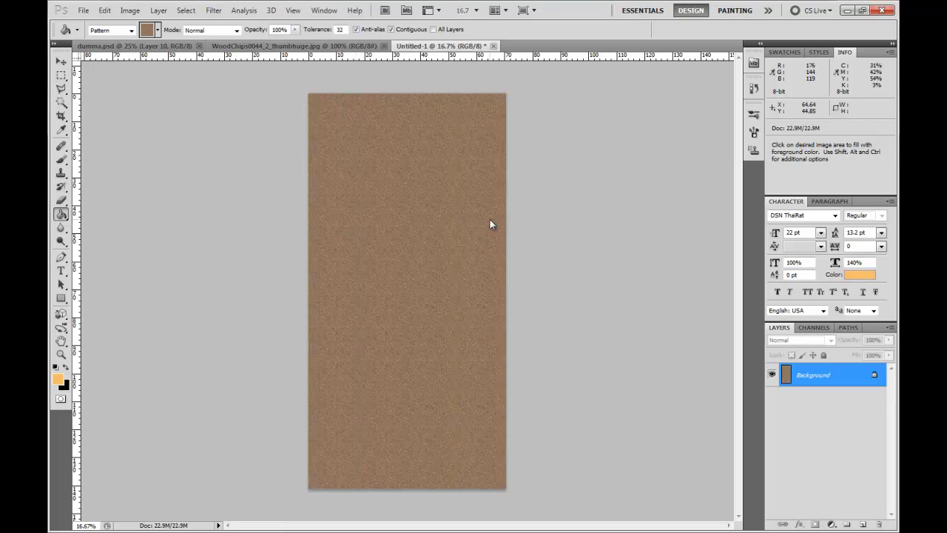
# - Save the document as ground.png in the TUTOR folder, in PNG format without interlacing
pyautogui.hotkey('ctrl', 'shift', 's')
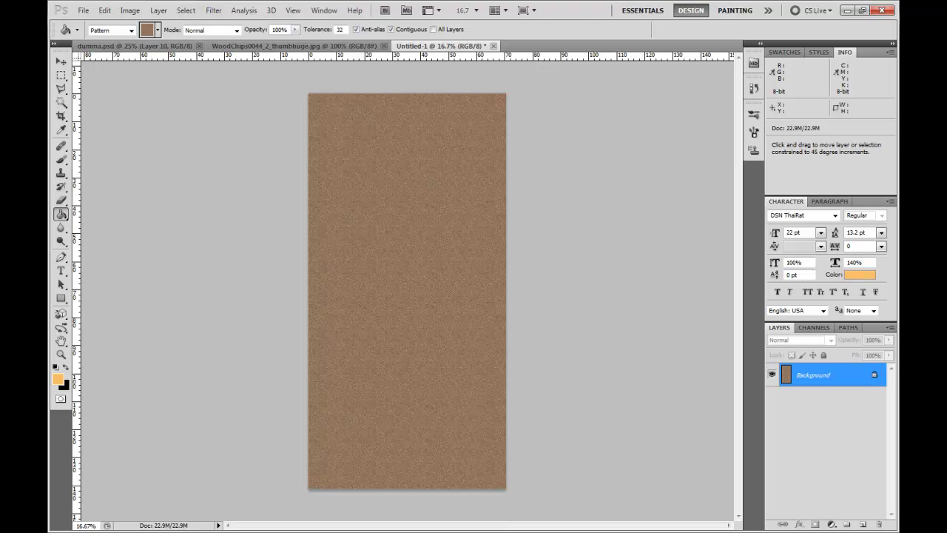
pyautogui.hotkey('ctrl', 'shift', 's')
pyautogui.moveTo(49, 111); pyautogui.dragTo(192, 116)
pyautogui.write('ground')
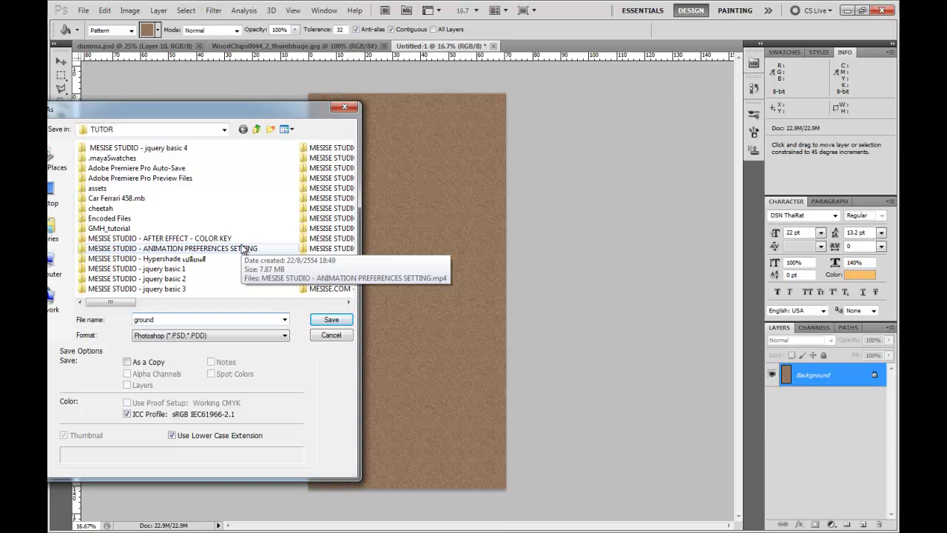
pyautogui.click(222, 335)
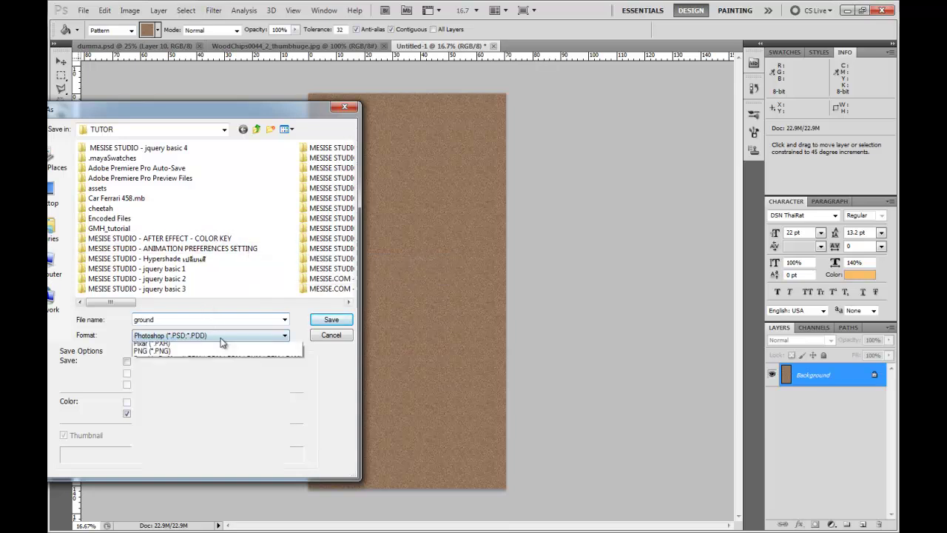
pyautogui.click(203, 462)
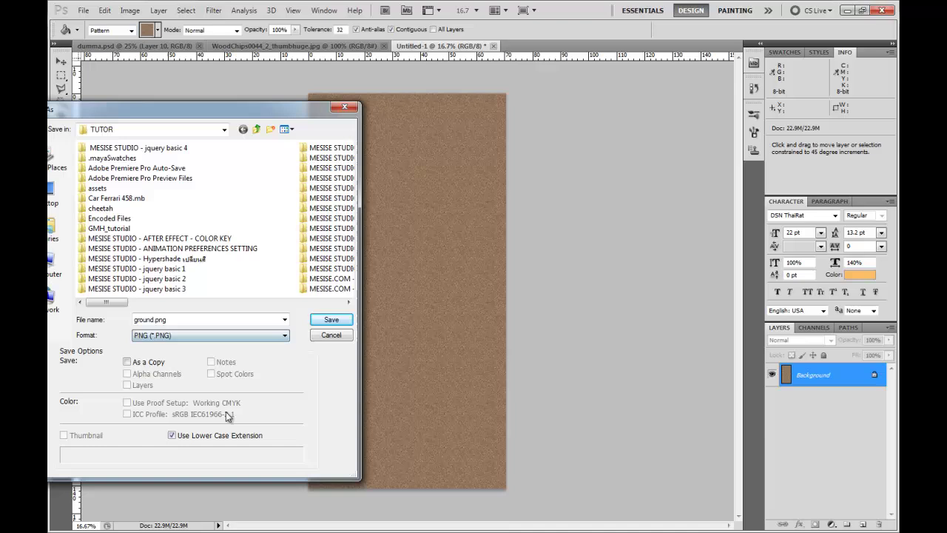
pyautogui.click(325, 319)
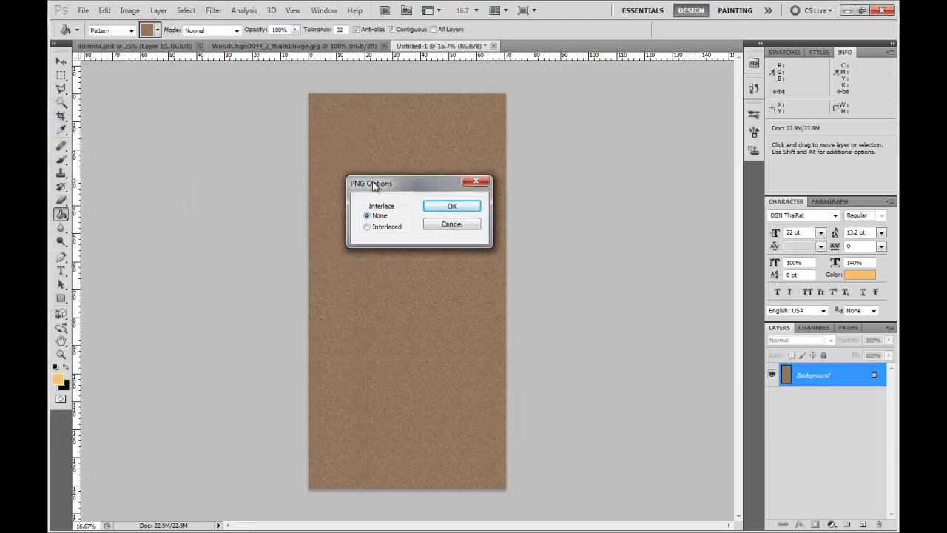
pyautogui.press('Return')
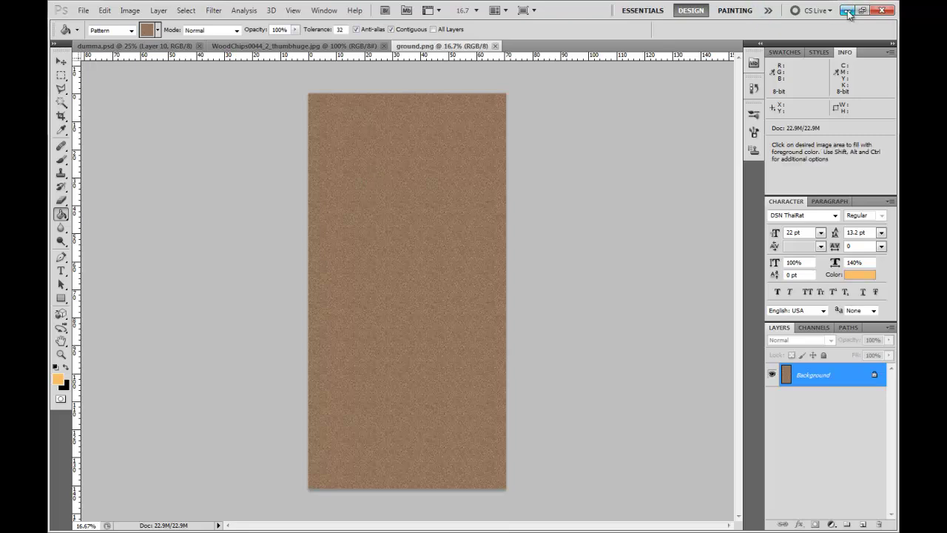
# - Switch back to After Effects and start replacing the WoodChips0044_2_thumbhuge.jpg footage in the project
pyautogui.click(848, 10)
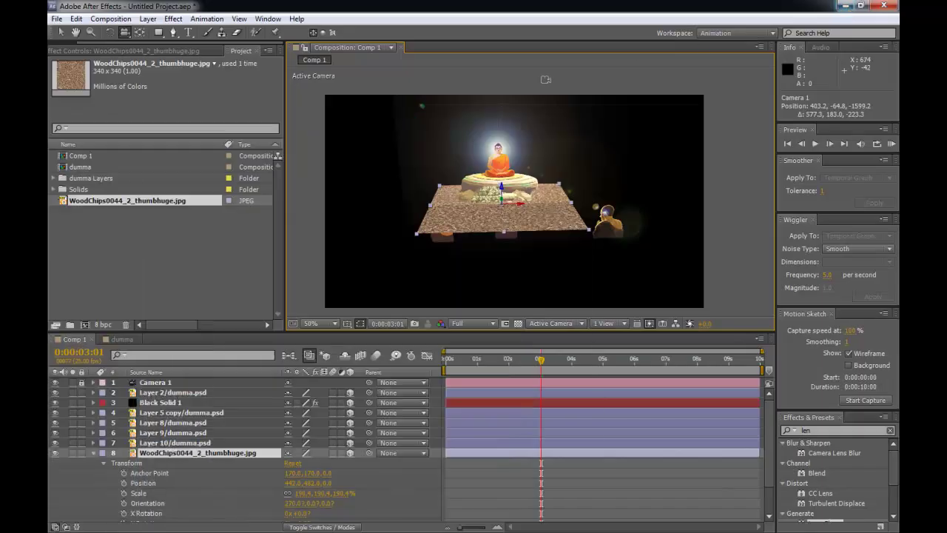
pyautogui.click(127, 238)
pyautogui.click(126, 200)
pyautogui.rightClick(125, 200)
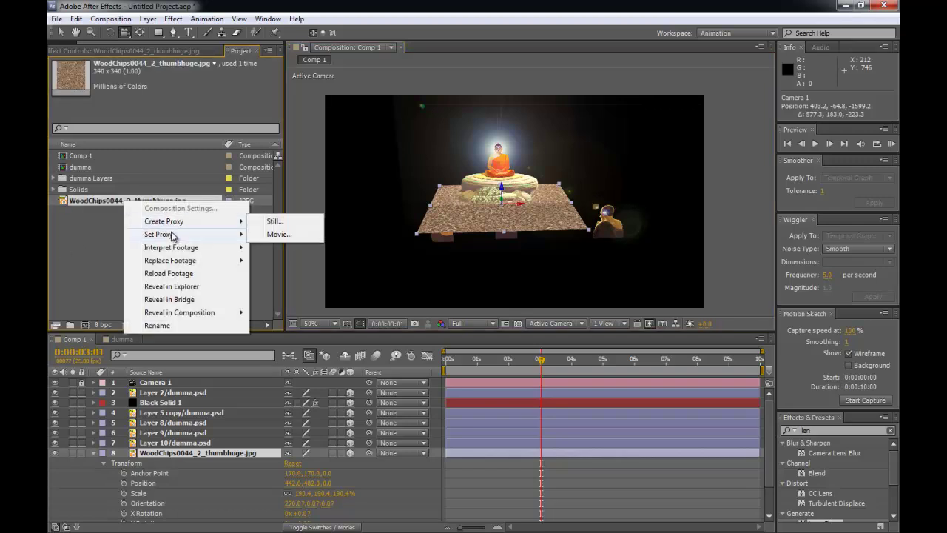
pyautogui.moveTo(175, 263)
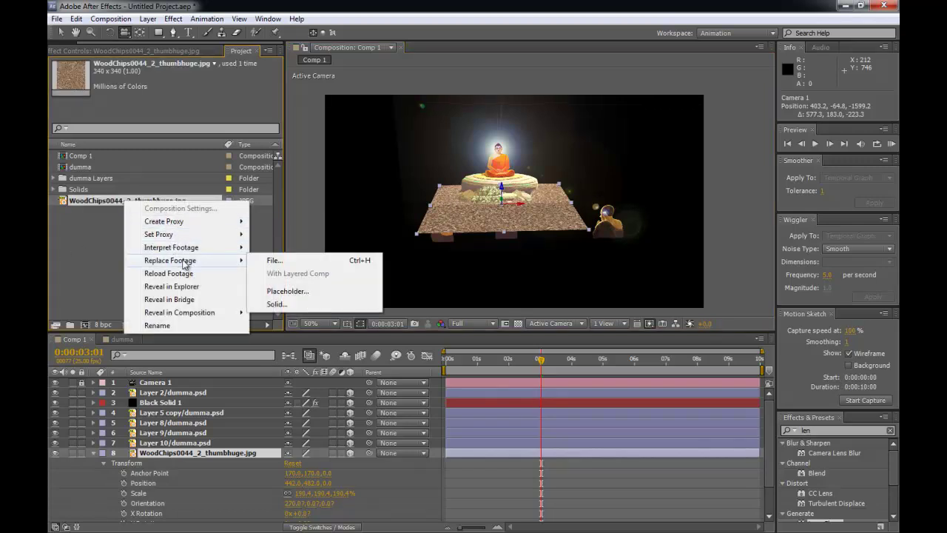
# - Replace the WoodChips0044_2_thumbhuge.jpg footage with ground.png from the TUTOR folder
pyautogui.click(271, 263)
pyautogui.moveTo(284, 39); pyautogui.dragTo(0, 57)
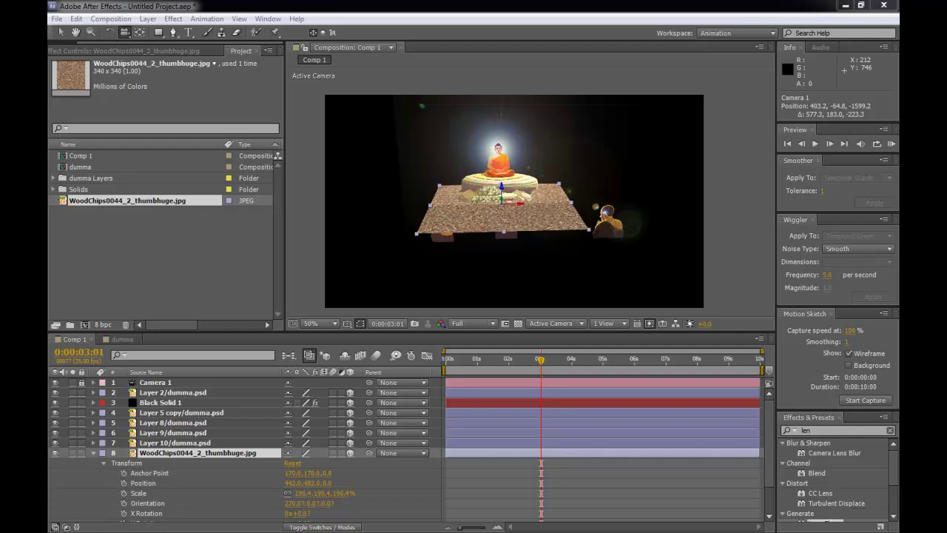
pyautogui.moveTo(0, 58); pyautogui.dragTo(0, 92)
pyautogui.moveTo(50, 97); pyautogui.dragTo(187, 98)
pyautogui.click(139, 166)
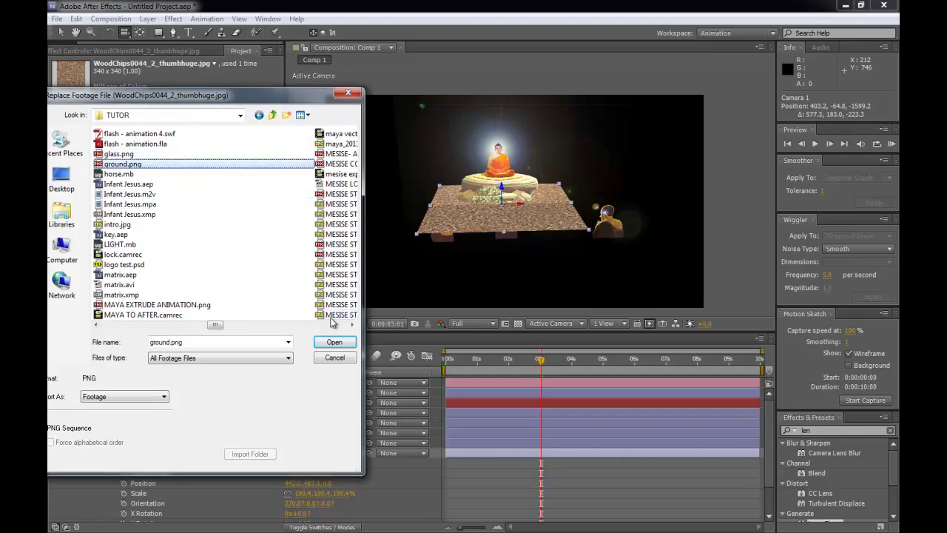
pyautogui.click(334, 342)
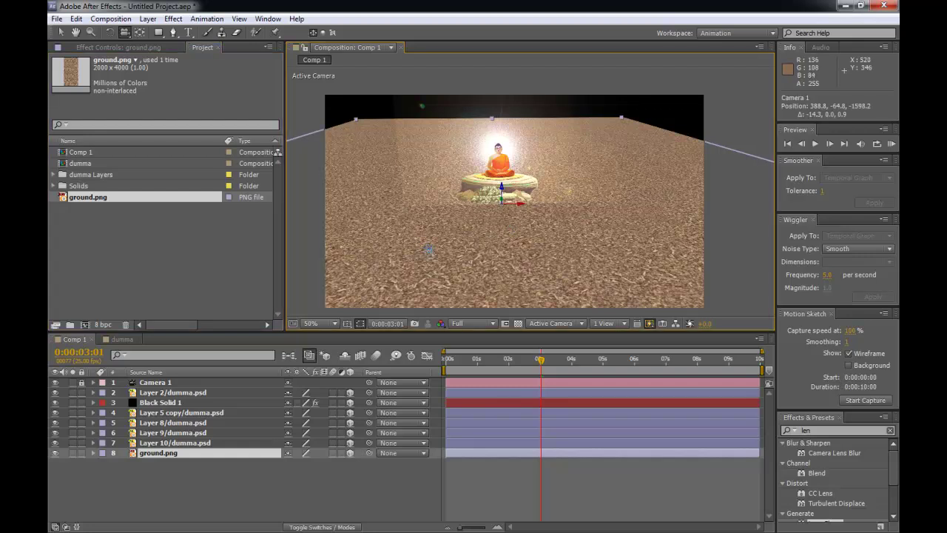
# - Slide the ground.png layer along its depth axis, past a Z position of about -2728, so the ground extends further toward the foreground
pyautogui.moveTo(450, 250); pyautogui.dragTo(563, 218)
pyautogui.press('v')
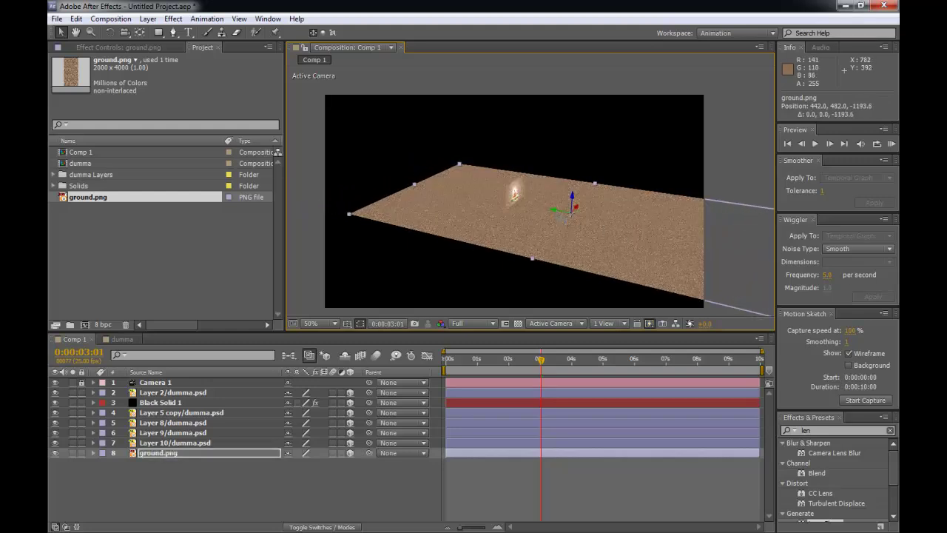
pyautogui.moveTo(708, 240); pyautogui.dragTo(795, 261)
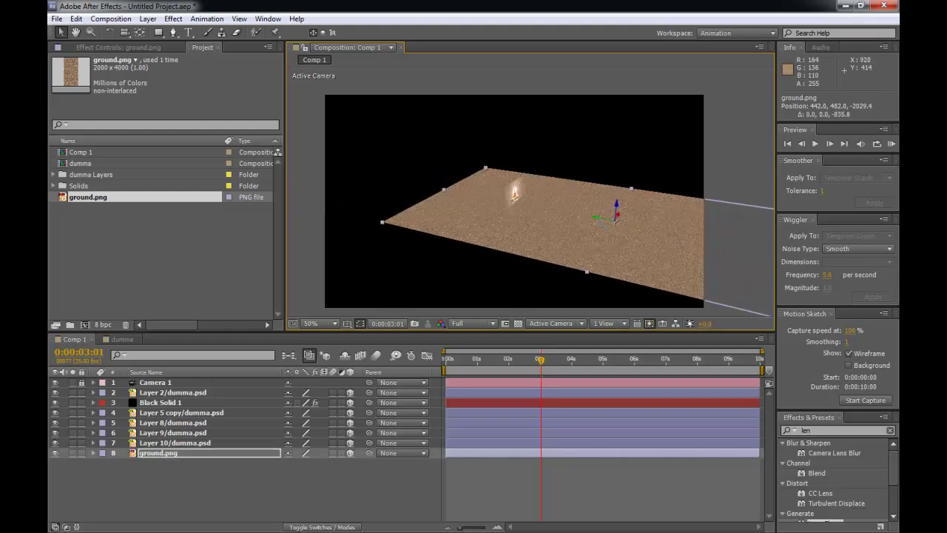
pyautogui.moveTo(723, 242); pyautogui.dragTo(800, 264)
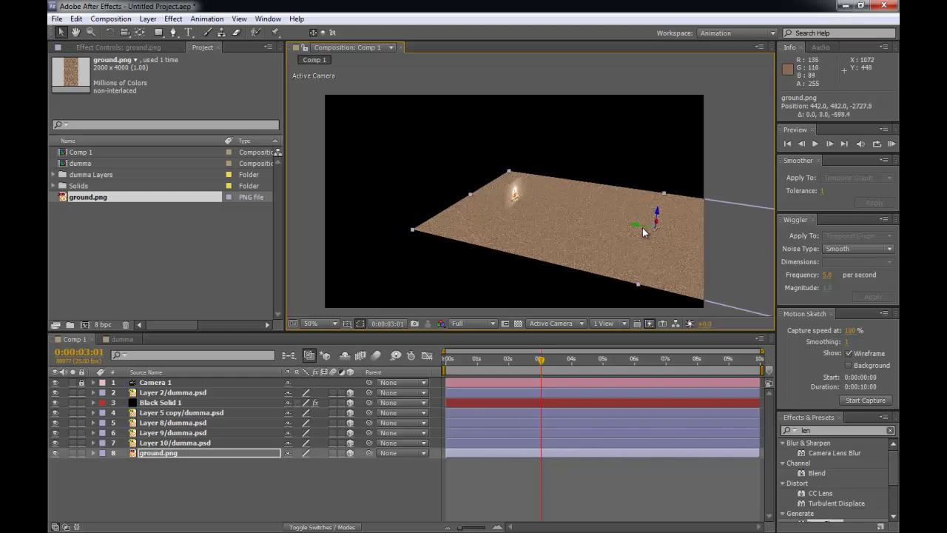
pyautogui.moveTo(662, 245); pyautogui.dragTo(766, 255)
# - Enlarge the Black Solid 1 flare layer to about 189% scale
pyautogui.press('c')
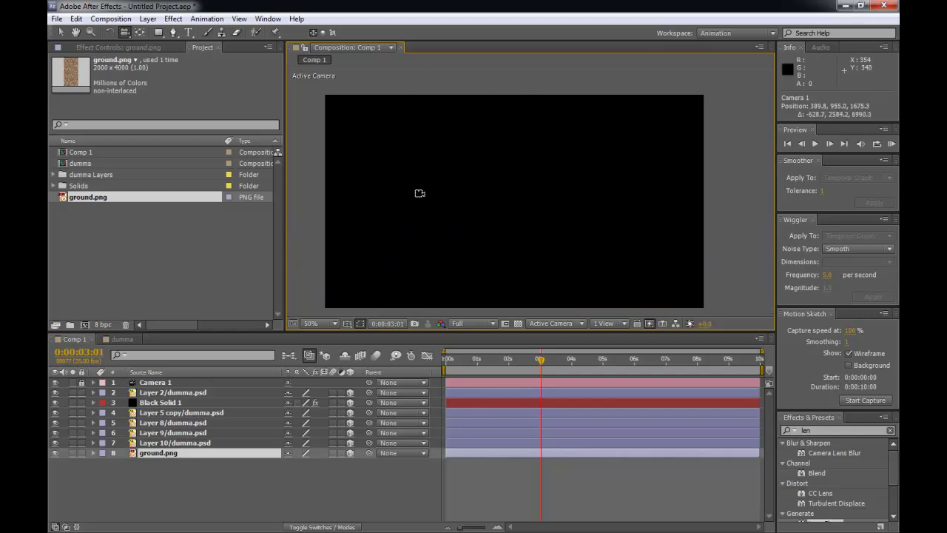
pyautogui.moveTo(404, 201); pyautogui.dragTo(469, 195)
pyautogui.moveTo(559, 182); pyautogui.dragTo(458, 201)
pyautogui.press('v')
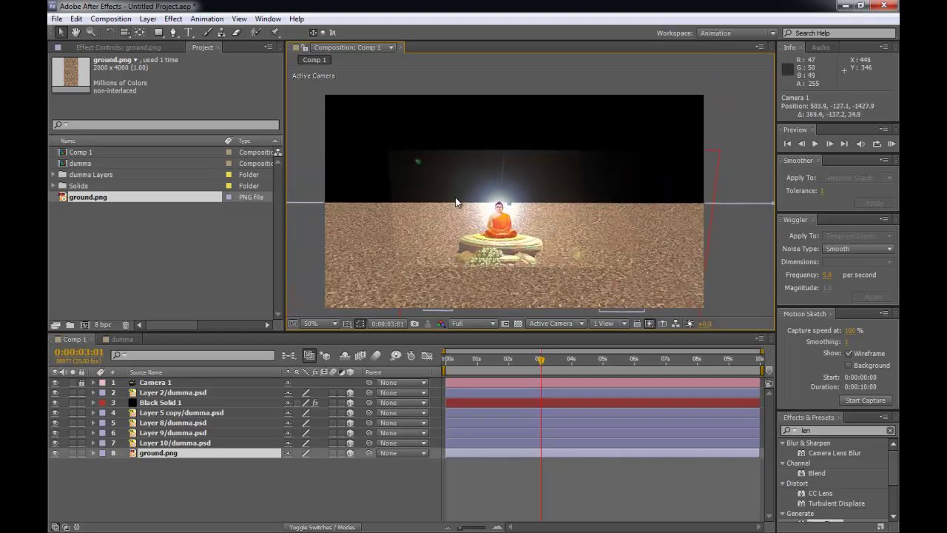
pyautogui.click(171, 402)
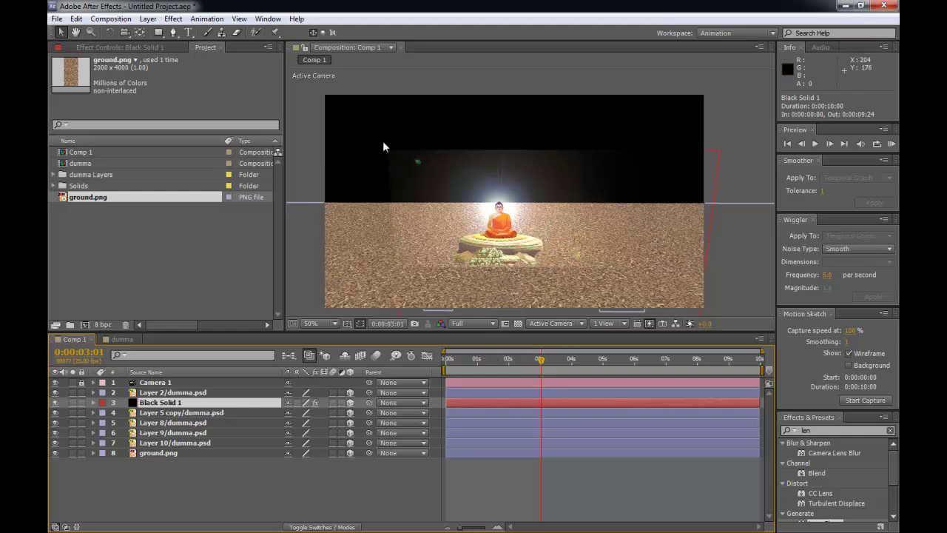
pyautogui.moveTo(333, 115); pyautogui.dragTo(333, 115)
pyautogui.click(400, 157)
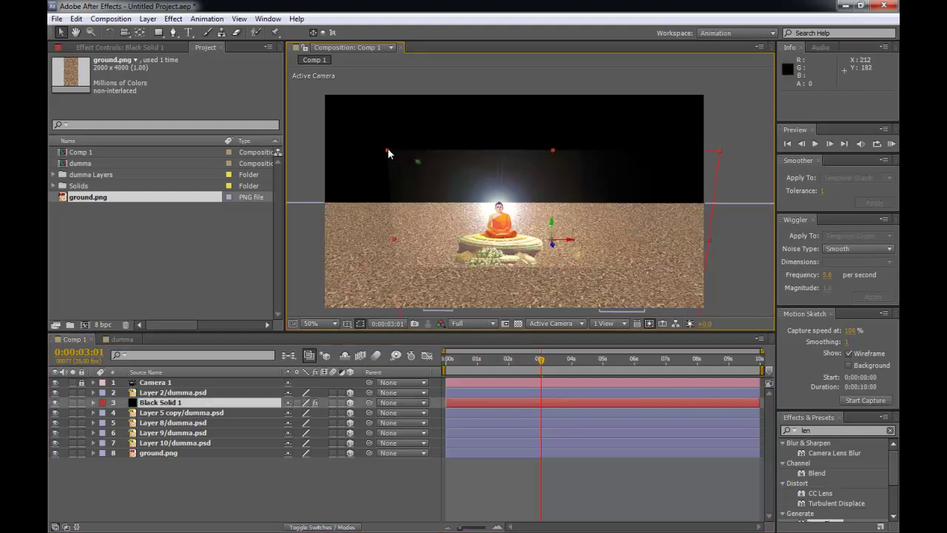
pyautogui.click(384, 148)
pyautogui.moveTo(387, 152); pyautogui.dragTo(191, 68)
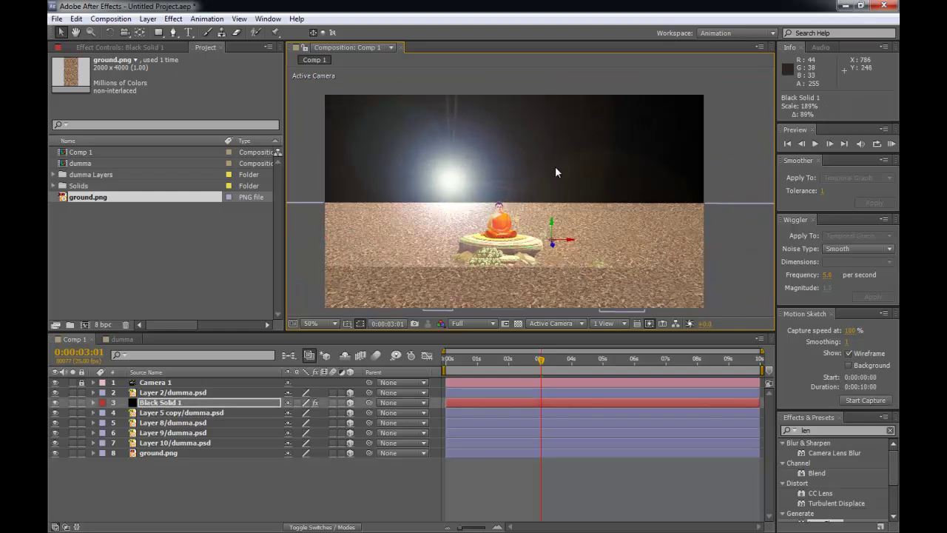
# - Enlarge Black Solid 1 further to about 284% and lower it to a Y position of about 397.6
pyautogui.scroll(-2, 546, 198)
pyautogui.scroll(2, 571, 195)
pyautogui.press('c')
pyautogui.moveTo(568, 187); pyautogui.dragTo(301, 89)
pyautogui.press('v')
pyautogui.press('Return')
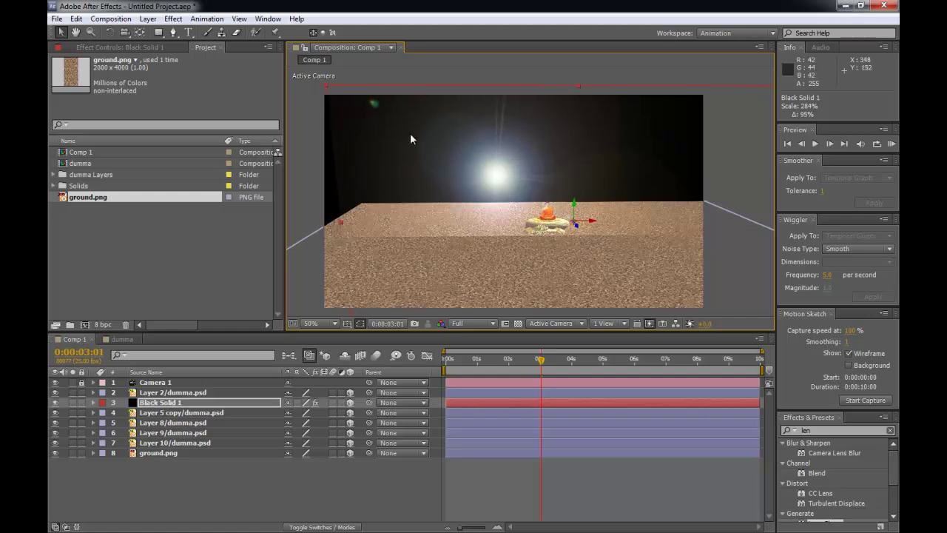
pyautogui.moveTo(575, 208); pyautogui.dragTo(575, 211)
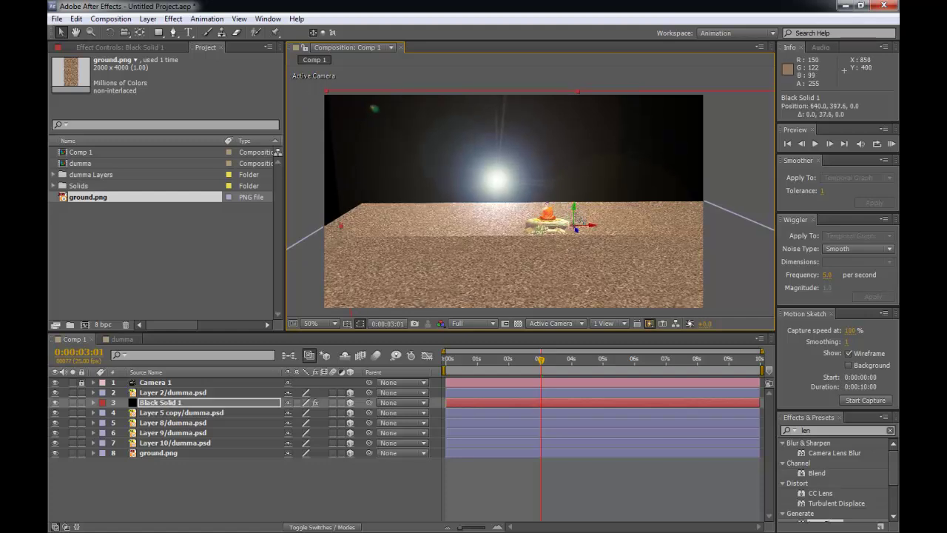
# - Set the Lens Flare centre on the Buddha at 565, 301 and the flare brightness to 93%
pyautogui.press('F3')
pyautogui.press('c')
pyautogui.moveTo(489, 182); pyautogui.dragTo(471, 179)
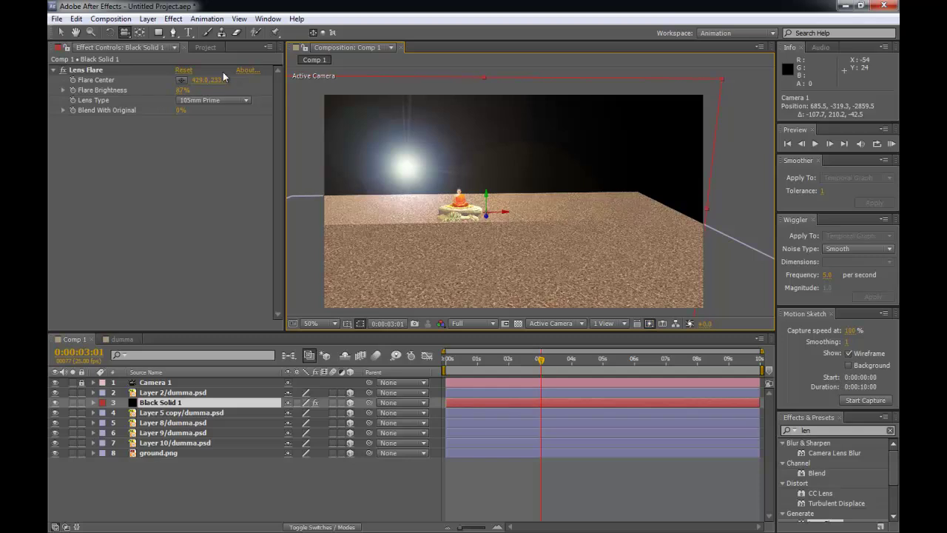
pyautogui.moveTo(198, 79); pyautogui.dragTo(265, 80)
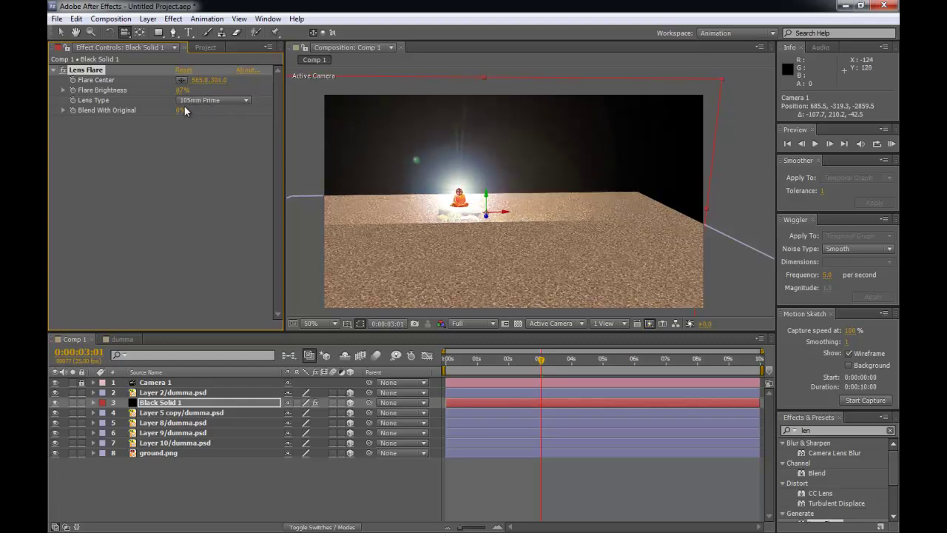
pyautogui.moveTo(173, 89)
pyautogui.mouseDown()
pyautogui.moveTo(164, 89)
pyautogui.moveTo(194, 90)
pyautogui.moveTo(180, 90)
pyautogui.mouseUp()
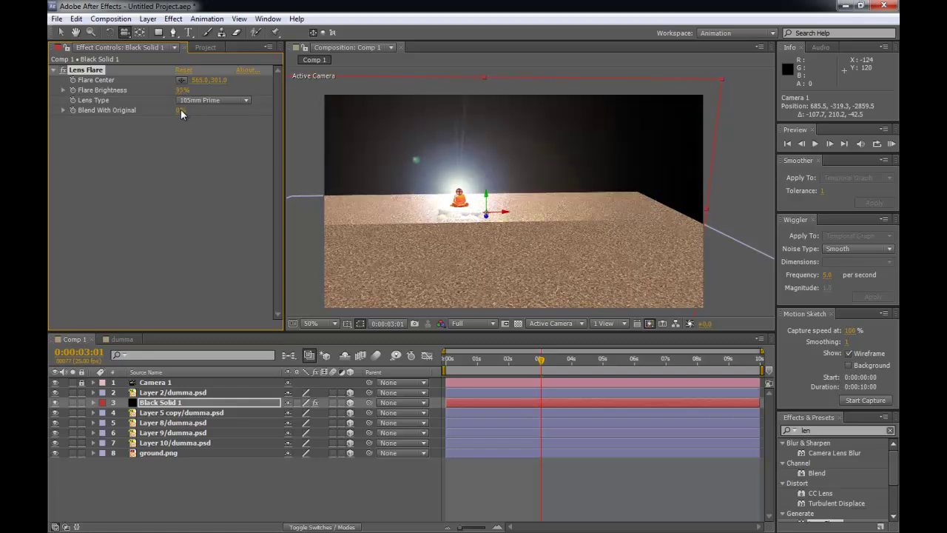
pyautogui.hotkey('ctrl', 'z')
pyautogui.moveTo(180, 110); pyautogui.dragTo(148, 111)
# - Try the 35mm Prime and 50-300mm Zoom lens types on the flare, and return to 105mm Prime
pyautogui.click(196, 101)
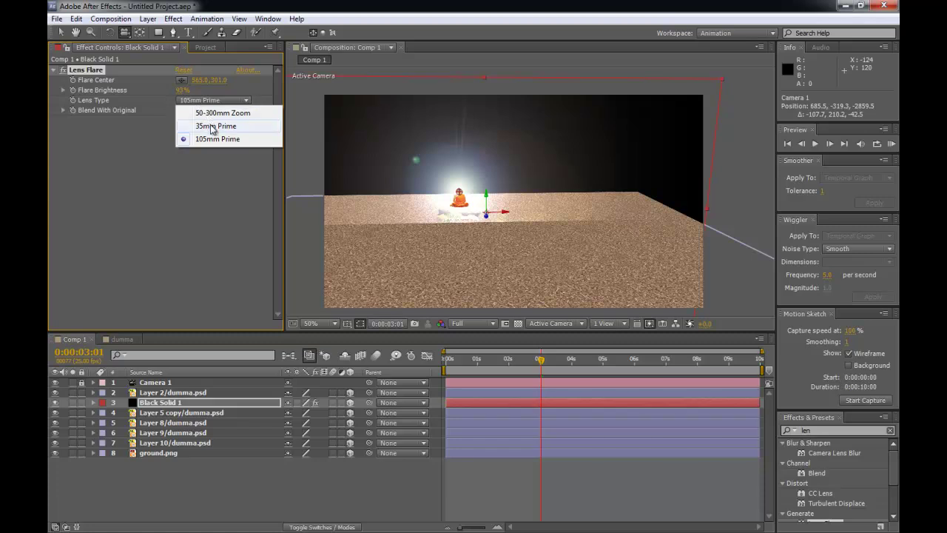
pyautogui.click(212, 125)
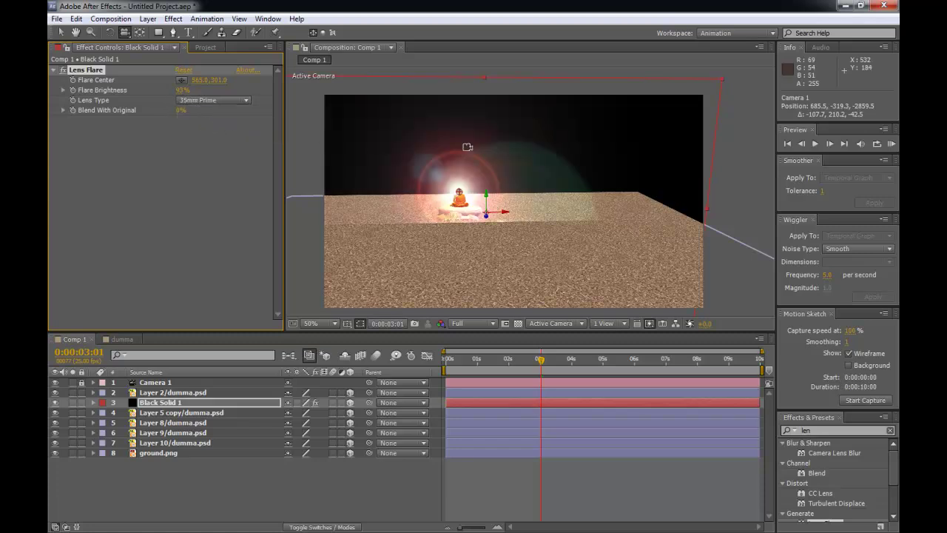
pyautogui.moveTo(450, 194); pyautogui.dragTo(391, 171)
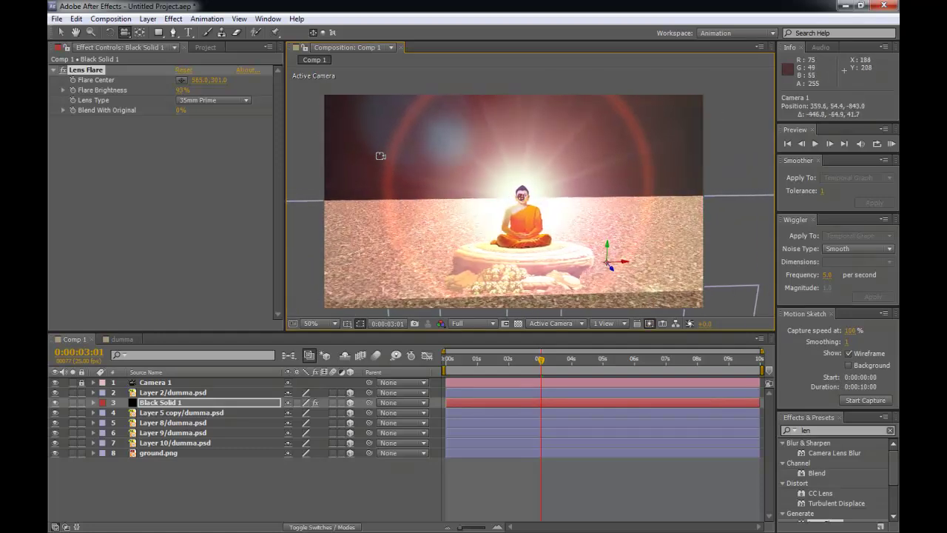
pyautogui.moveTo(531, 194)
pyautogui.mouseDown()
pyautogui.moveTo(509, 190)
pyautogui.moveTo(532, 197)
pyautogui.mouseUp()
pyautogui.click(196, 100)
pyautogui.click(206, 116)
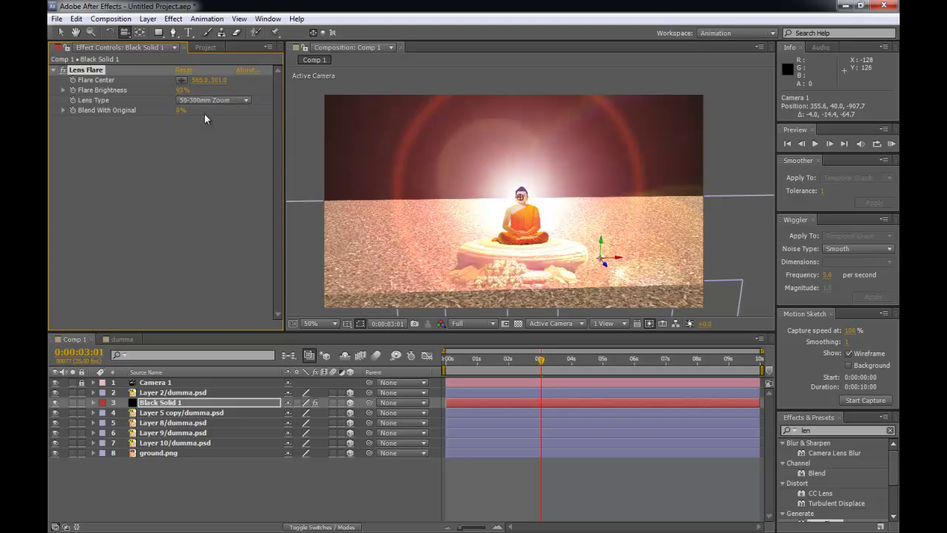
pyautogui.click(205, 101)
pyautogui.click(205, 139)
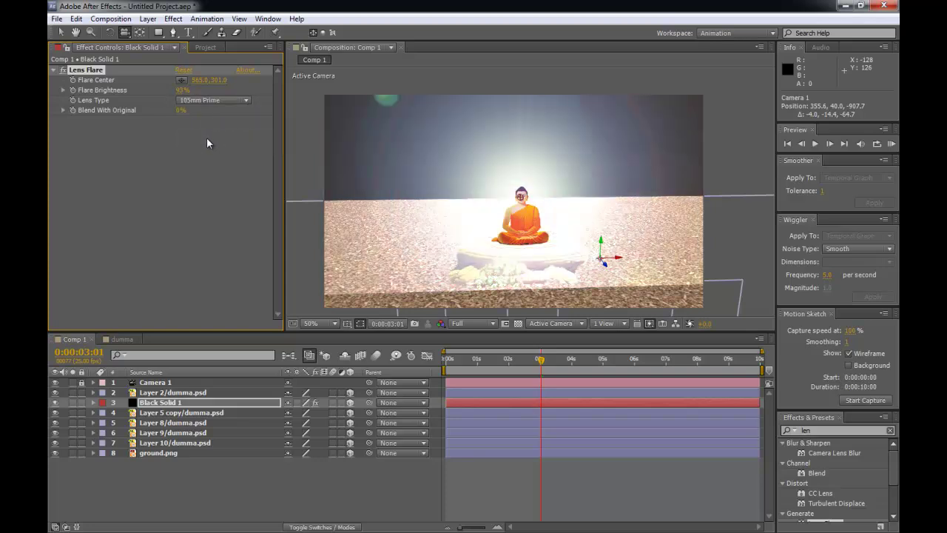
# - Reduce the Lens Flare brightness to 57% and reframe the camera on the seated Buddha
pyautogui.moveTo(176, 89); pyautogui.dragTo(157, 88)
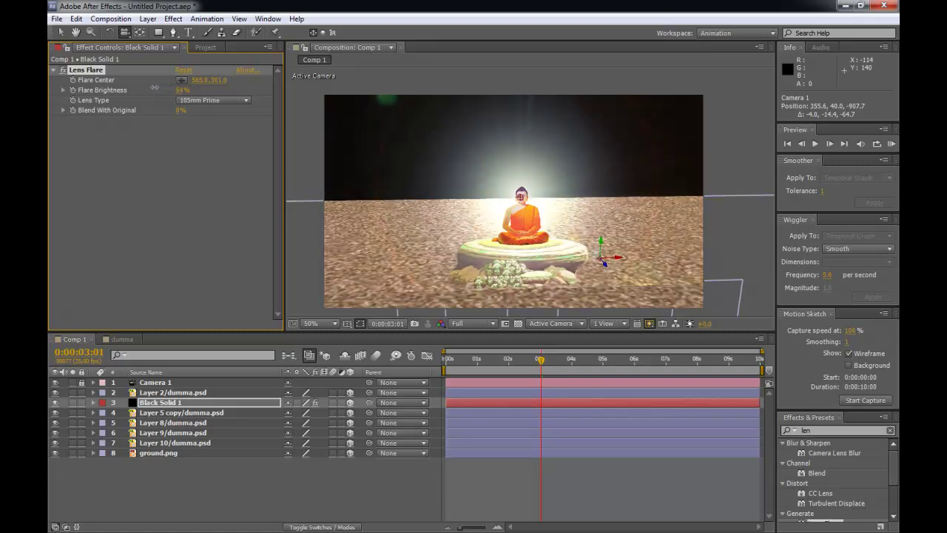
pyautogui.press('c')
pyautogui.moveTo(560, 169); pyautogui.dragTo(542, 162)
pyautogui.moveTo(540, 161); pyautogui.dragTo(604, 174)
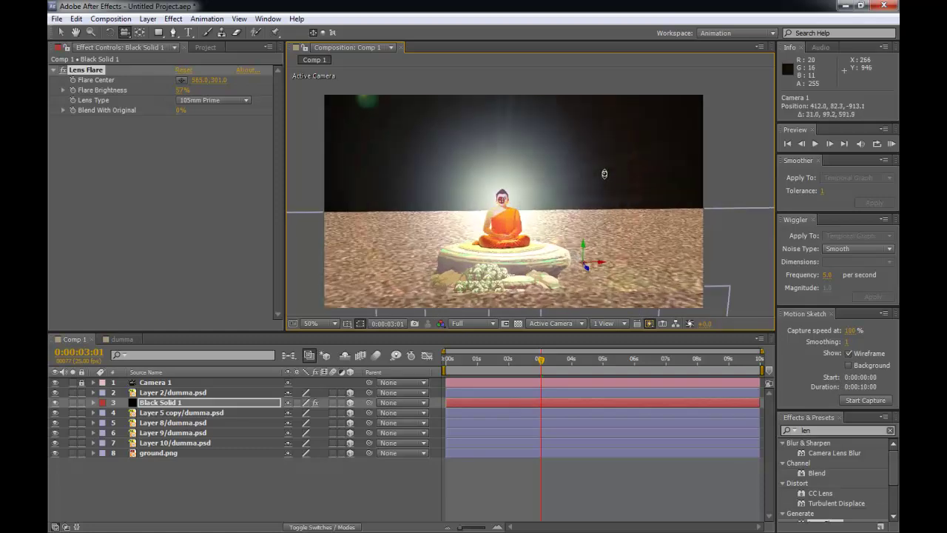
pyautogui.press('v')
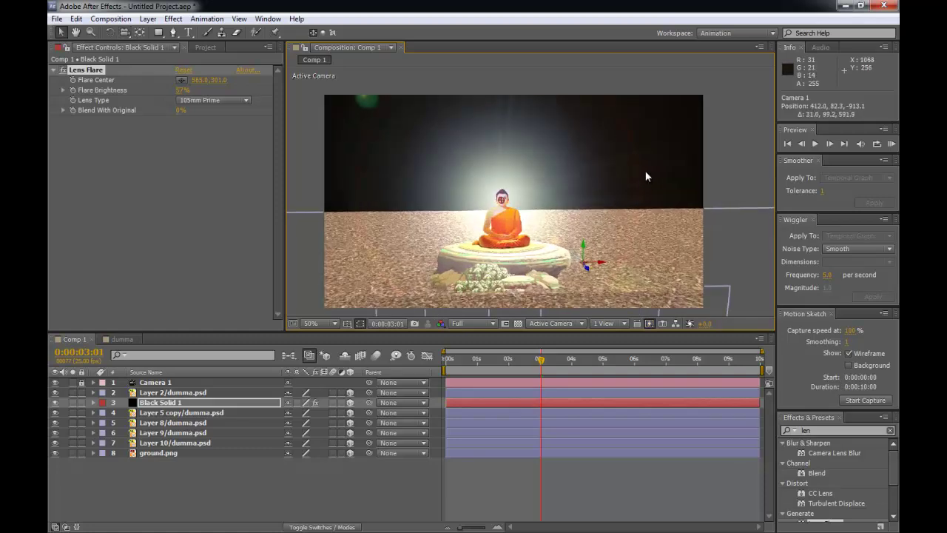
# - Switch the composition to the Front view and frame the selected Black Solid 1 with all the figures
pyautogui.click(543, 323)
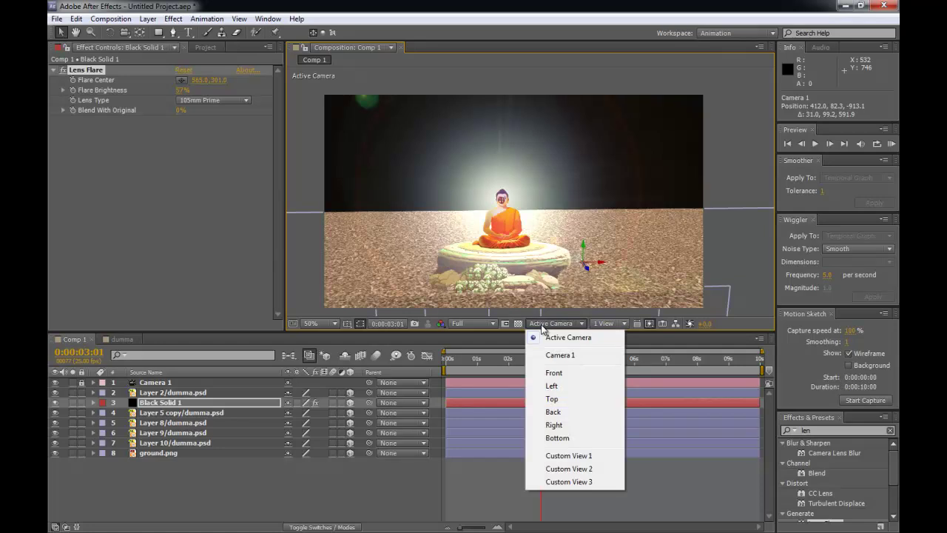
pyautogui.click(552, 373)
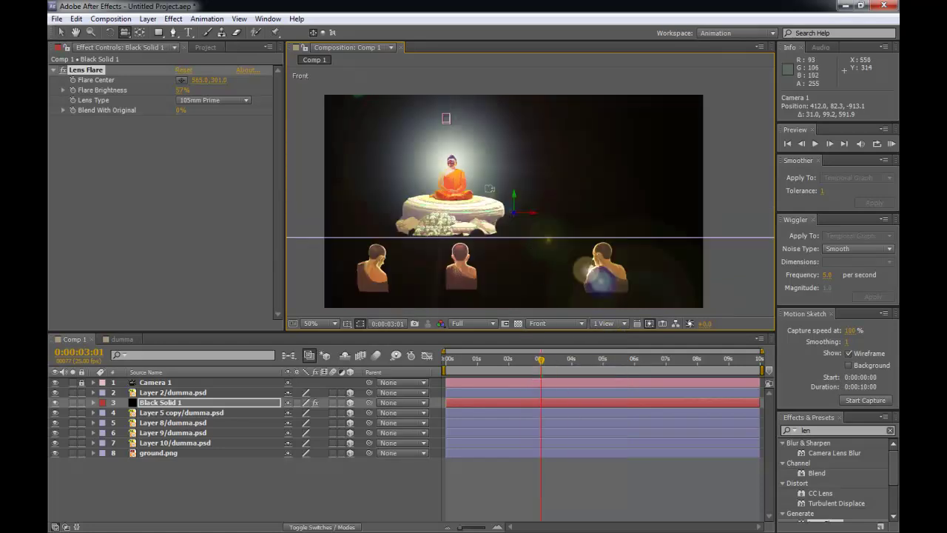
pyautogui.moveTo(489, 188); pyautogui.dragTo(523, 220)
pyautogui.press('v')
pyautogui.click(559, 403)
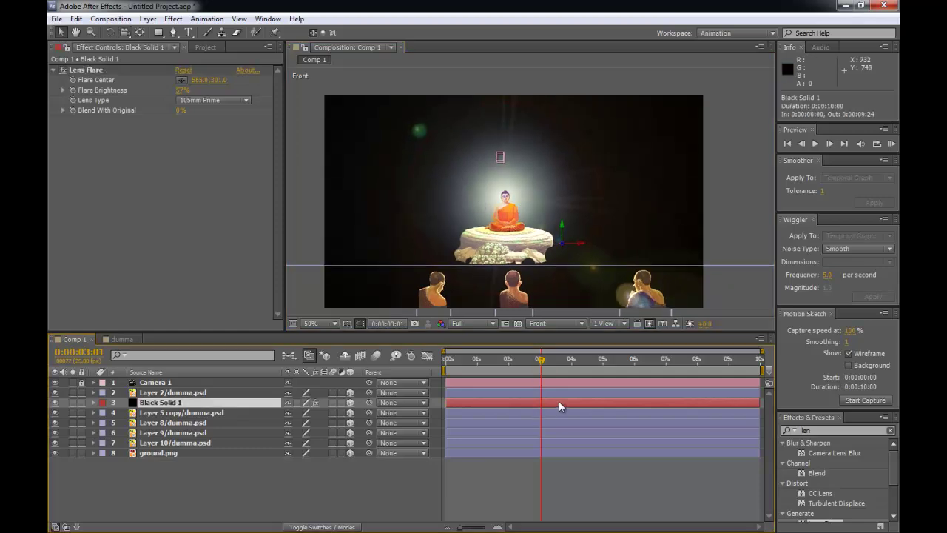
pyautogui.press('c')
pyautogui.moveTo(538, 186); pyautogui.dragTo(383, 200)
pyautogui.moveTo(545, 214)
pyautogui.mouseDown()
pyautogui.moveTo(497, 190)
pyautogui.moveTo(363, 203)
pyautogui.moveTo(393, 211)
pyautogui.mouseUp()
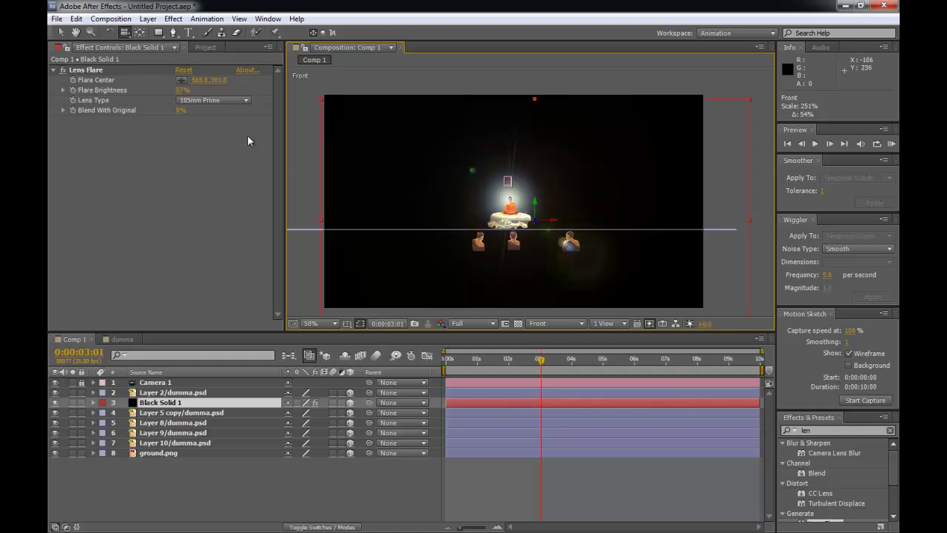
# - Move Black Solid 1 to about 431.7, 230.1 so that its centre sits on the Buddha's head
pyautogui.click(141, 33)
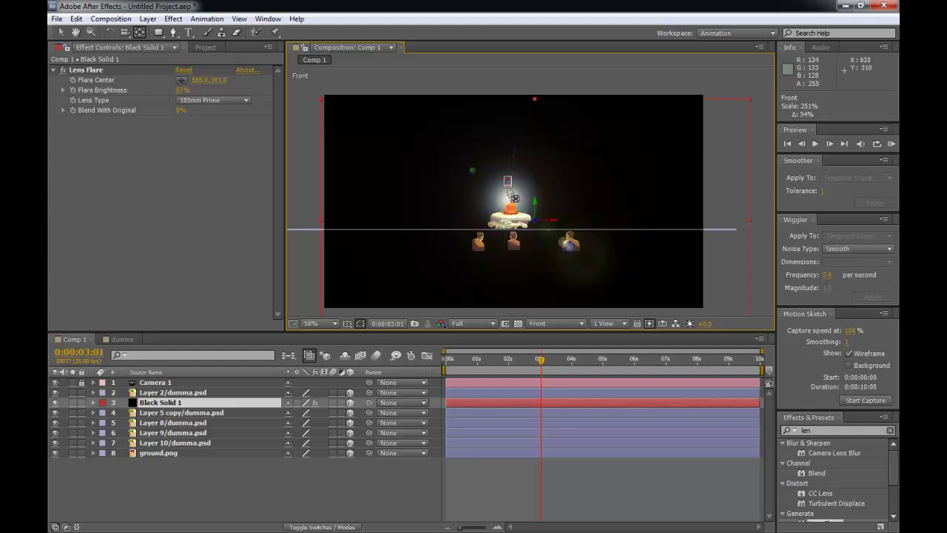
pyautogui.hotkey('ctrl', 'shift', 'a')
pyautogui.press('v')
pyautogui.click(514, 208)
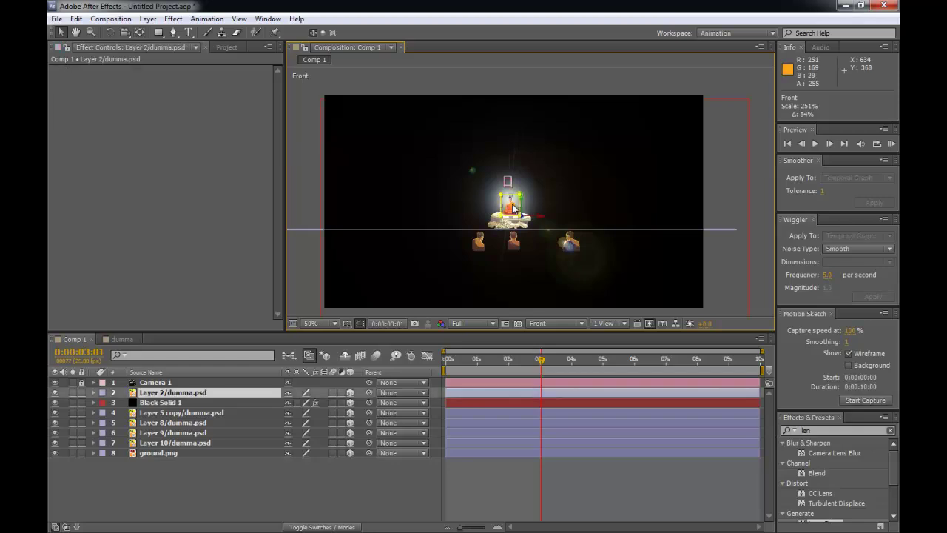
pyautogui.click(592, 190)
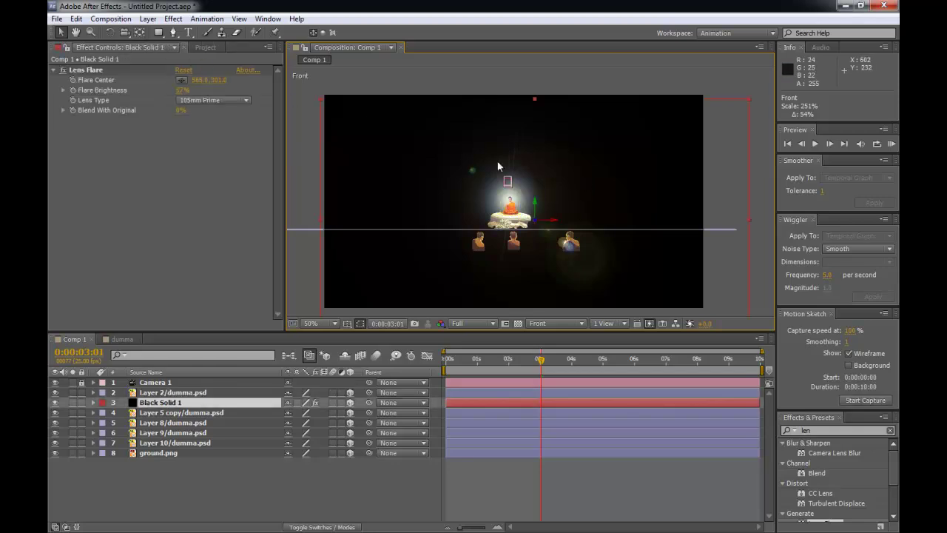
pyautogui.moveTo(553, 220); pyautogui.dragTo(750, 248)
pyautogui.press('c')
pyautogui.moveTo(575, 249); pyautogui.dragTo(599, 256)
pyautogui.press('v')
pyautogui.moveTo(509, 235); pyautogui.dragTo(528, 204)
pyautogui.press('Return')
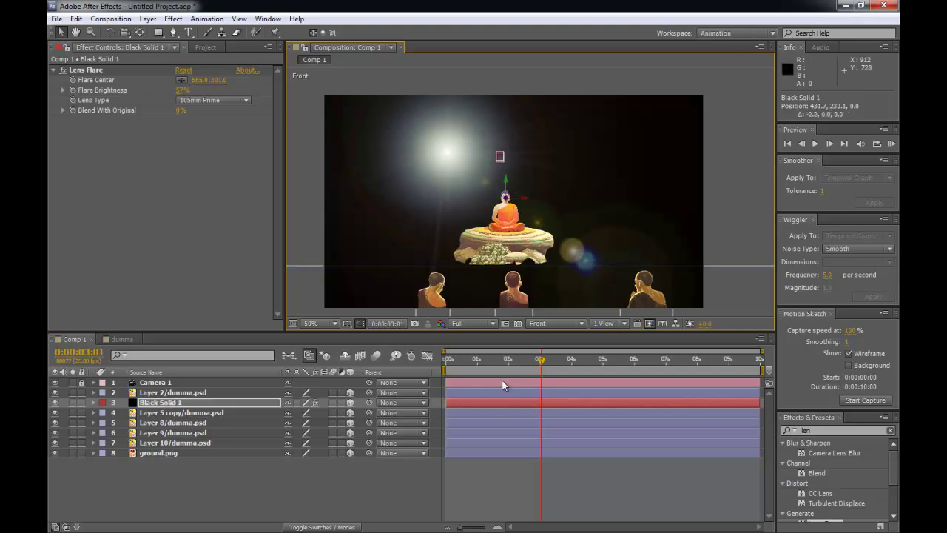
# - Set the Lens Flare centre to 639, 350 on the Buddha's head and move the current time to about 0:00:01:07
pyautogui.moveTo(199, 79)
pyautogui.mouseDown()
pyautogui.moveTo(249, 89)
pyautogui.moveTo(237, 80)
pyautogui.moveTo(252, 82)
pyautogui.moveTo(212, 80)
pyautogui.mouseUp()
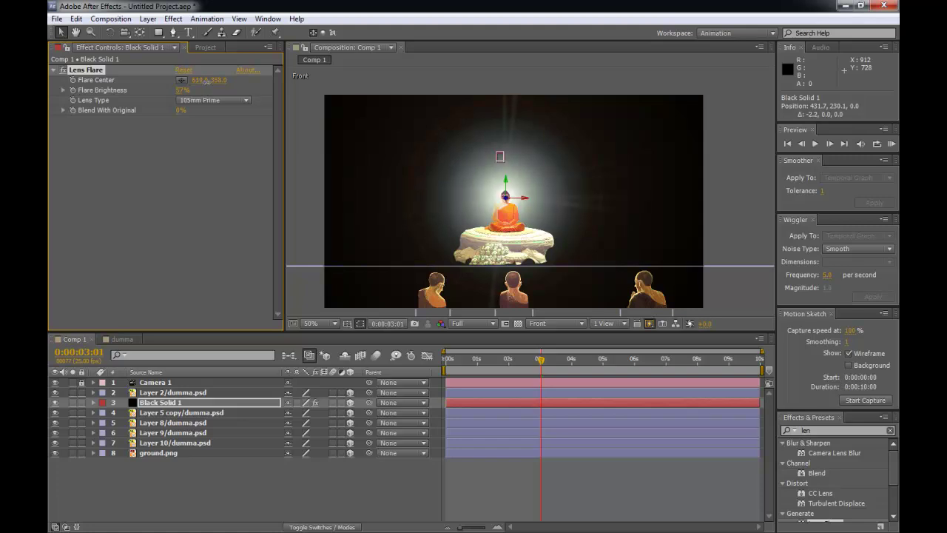
pyautogui.click(691, 180)
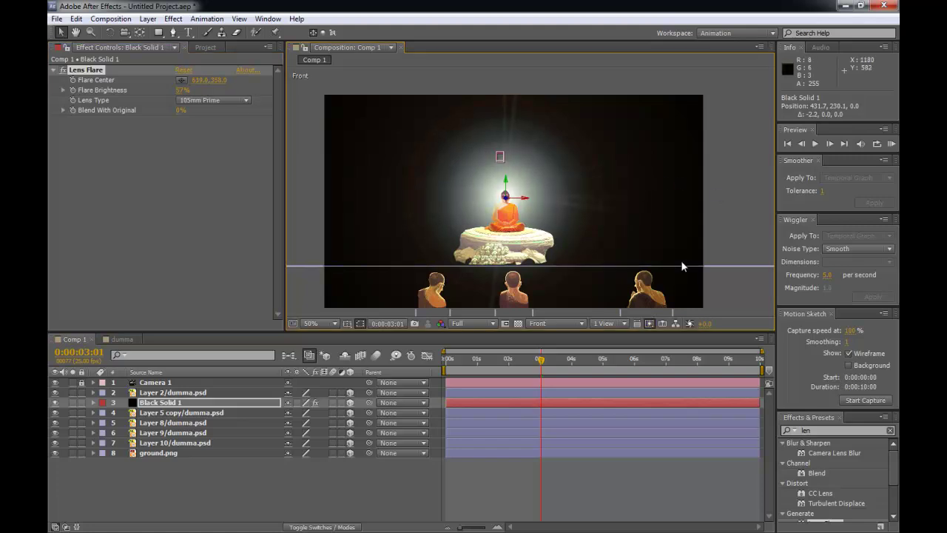
pyautogui.moveTo(541, 359); pyautogui.dragTo(484, 360)
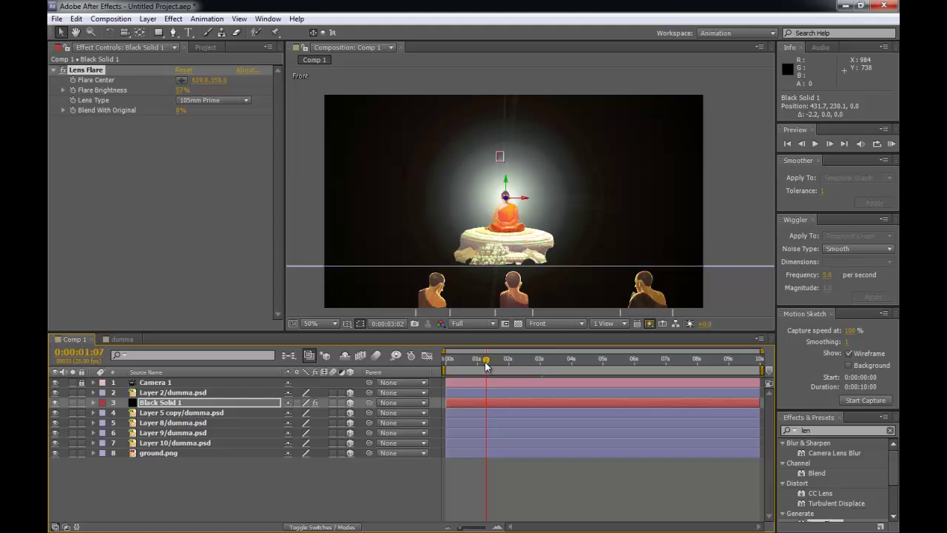
# - Move the current time to 0:00:00:00 and reveal the rotation properties of Black Solid 1
pyautogui.click(538, 475)
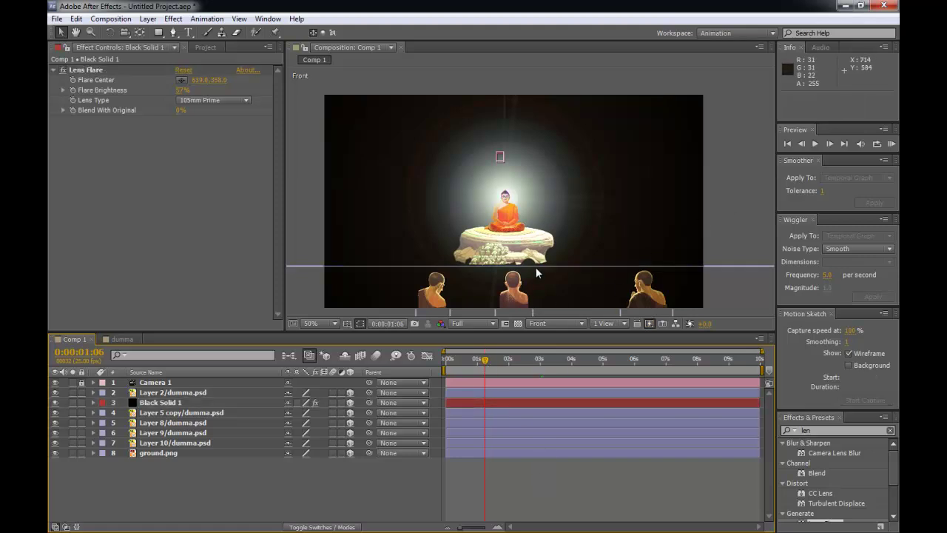
pyautogui.moveTo(482, 362); pyautogui.dragTo(427, 366)
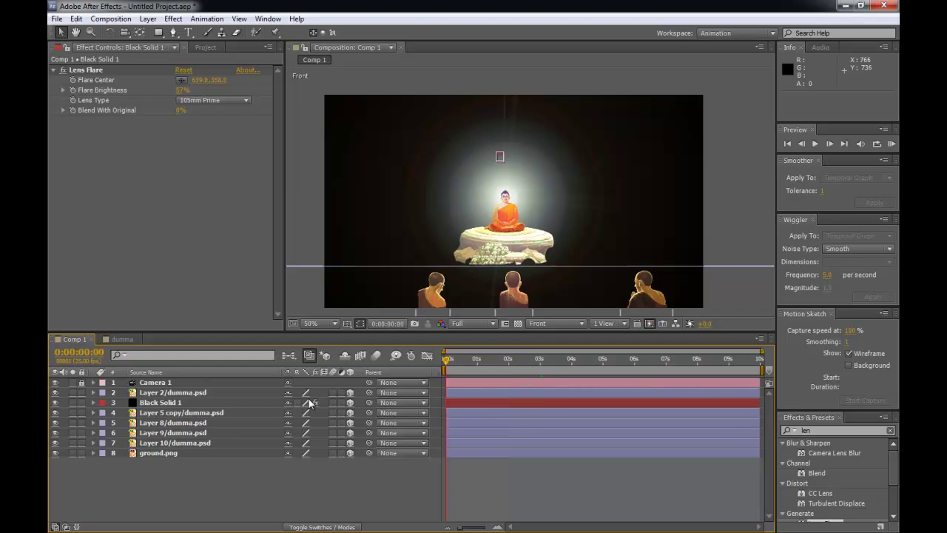
pyautogui.click(179, 405)
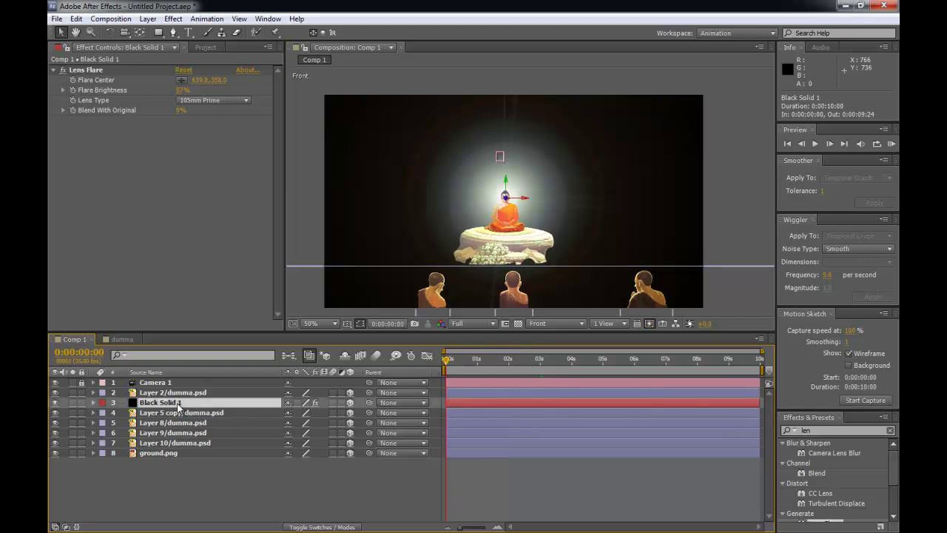
pyautogui.press('r')
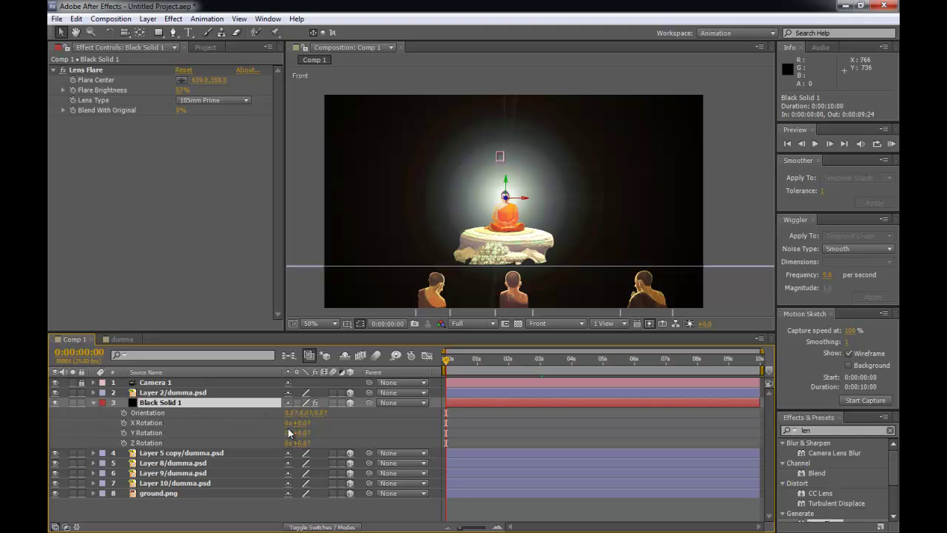
pyautogui.moveTo(297, 433); pyautogui.dragTo(319, 443)
pyautogui.hotkey('ctrl', 'z')
pyautogui.hotkey('ctrl', 'z')
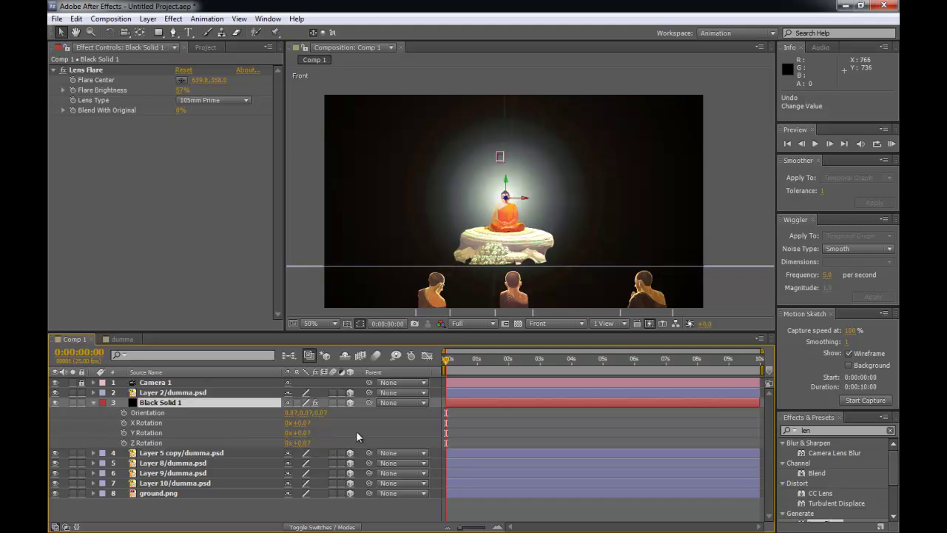
# - Keyframe Black Solid 1's Z Rotation at 0:00:00:00 with no rotation and at 0:00:09:24 with several full turns
pyautogui.click(123, 443)
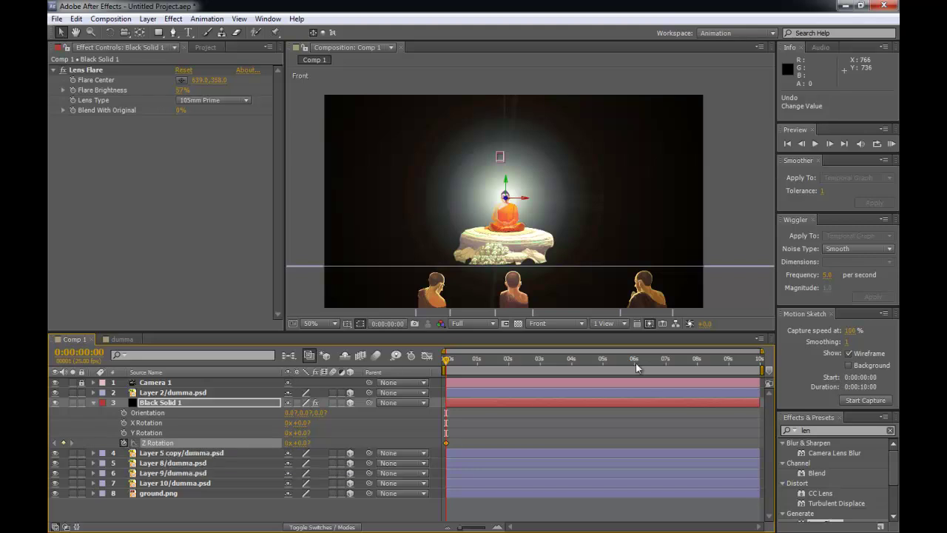
pyautogui.moveTo(600, 363); pyautogui.dragTo(759, 366)
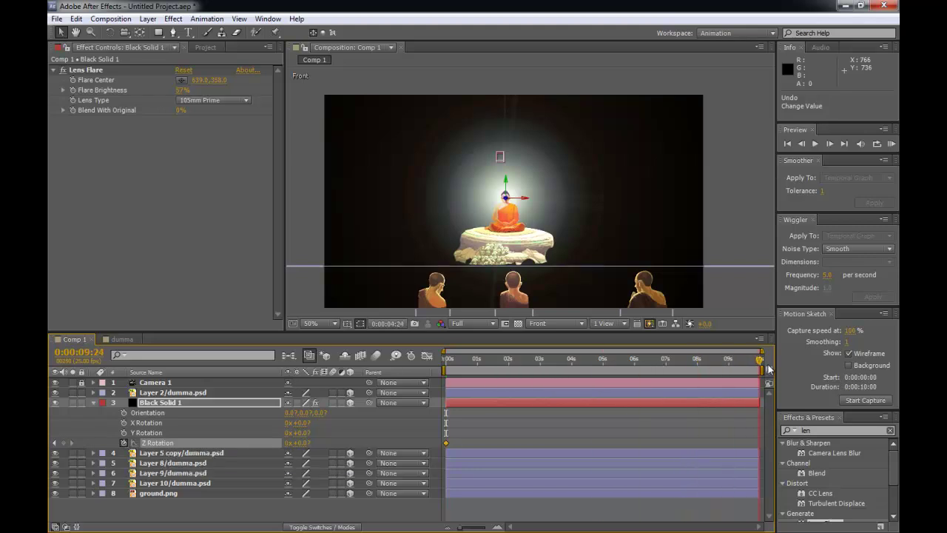
pyautogui.click(289, 444)
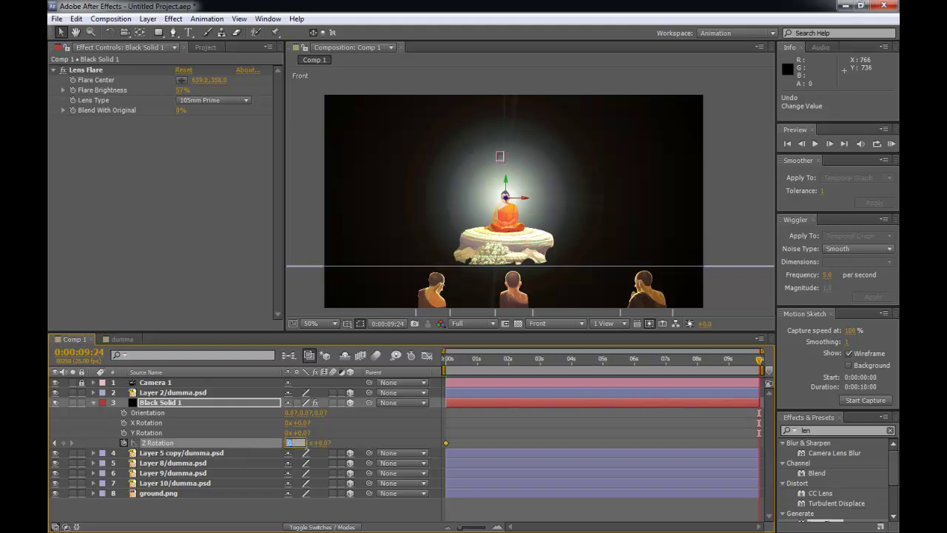
pyautogui.press('Return')
# - Scrub to about 0:00:04:03 and RAM preview the rotating lens flare
pyautogui.moveTo(595, 361); pyautogui.dragTo(577, 372)
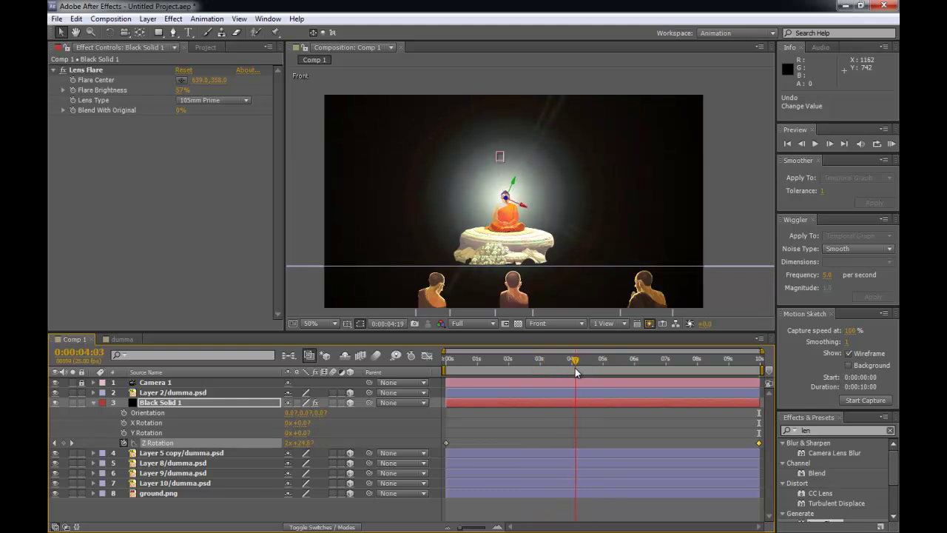
pyautogui.click(892, 144)
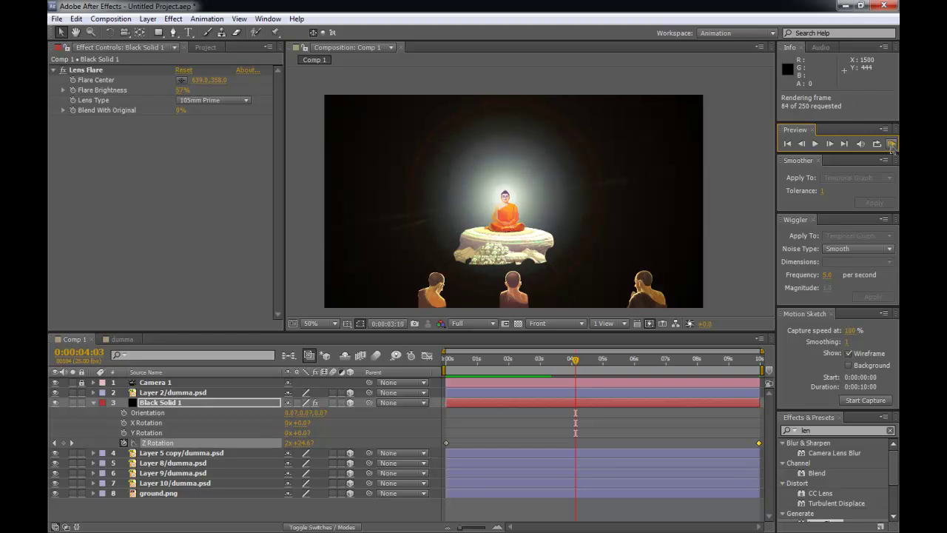
pyautogui.click(891, 148)
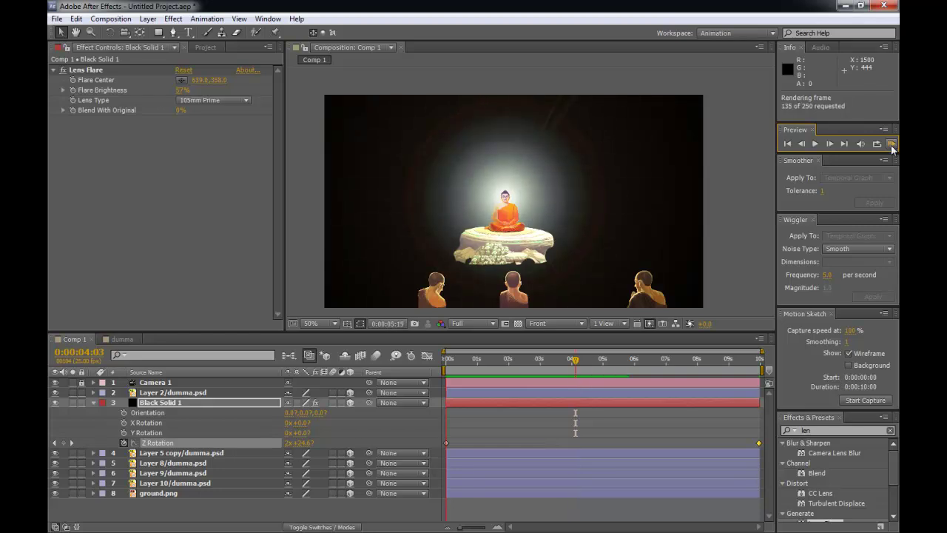
# - Set the Z Rotation keyframe at 0:00:09:24 to 1 full revolution and RAM preview the slower spin
pyautogui.click(733, 363)
pyautogui.click(760, 361)
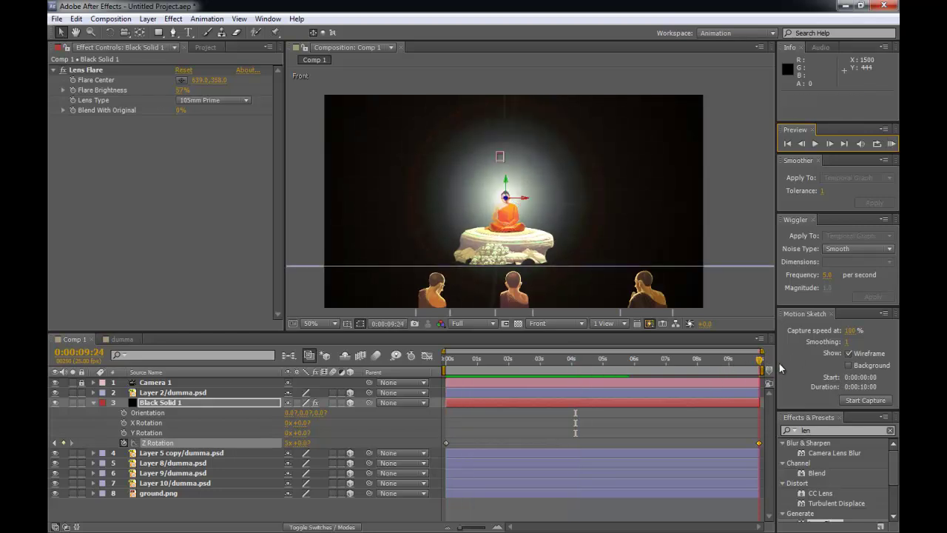
pyautogui.click(288, 442)
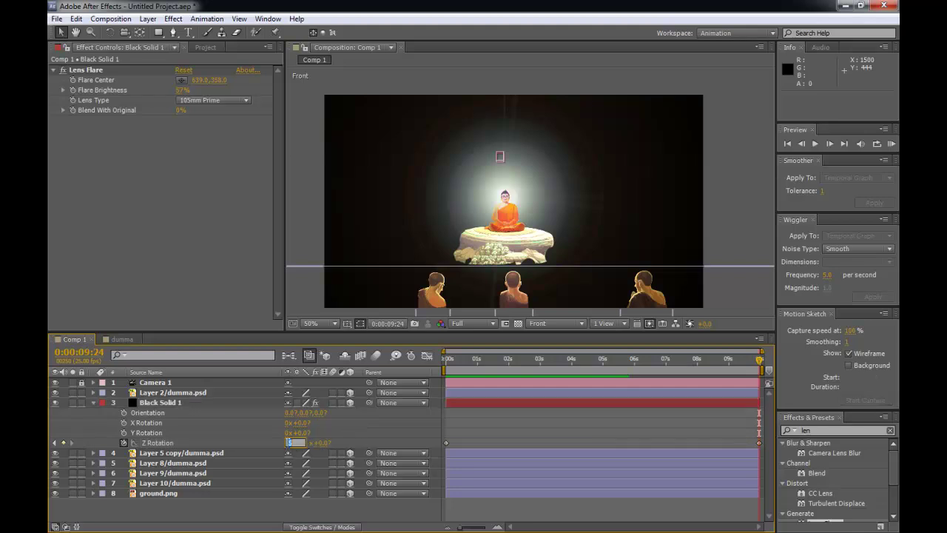
pyautogui.write('1')
pyautogui.press('Return')
pyautogui.click(892, 144)
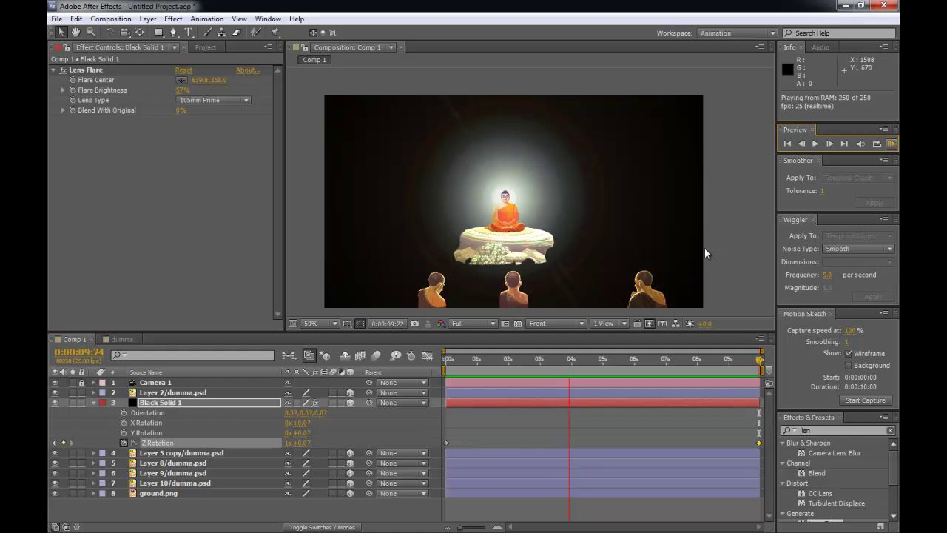
pyautogui.press('space')
# - Set the Lens Flare's Flare Brightness to 59% and start keyframing it at 0:00:00:00
pyautogui.moveTo(479, 361); pyautogui.dragTo(438, 360)
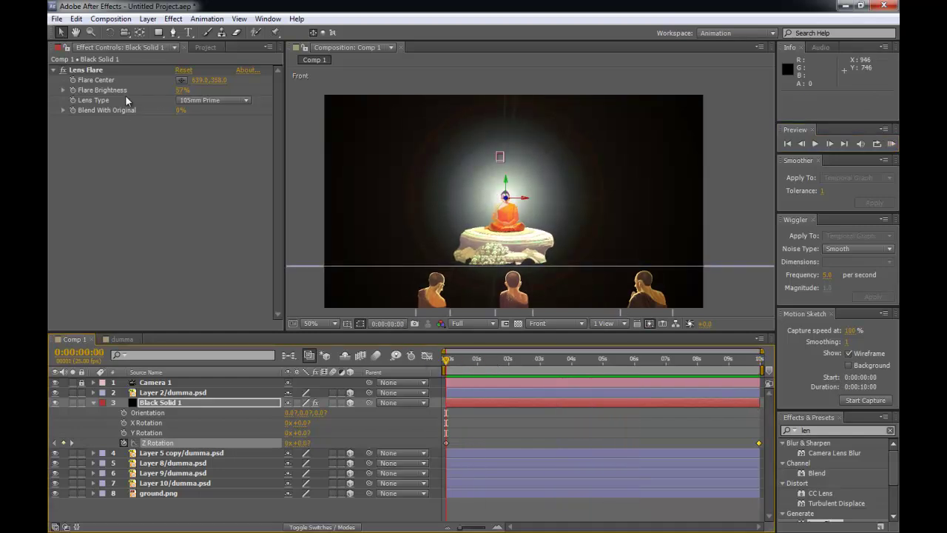
pyautogui.moveTo(180, 92)
pyautogui.mouseDown()
pyautogui.moveTo(155, 92)
pyautogui.moveTo(183, 89)
pyautogui.mouseUp()
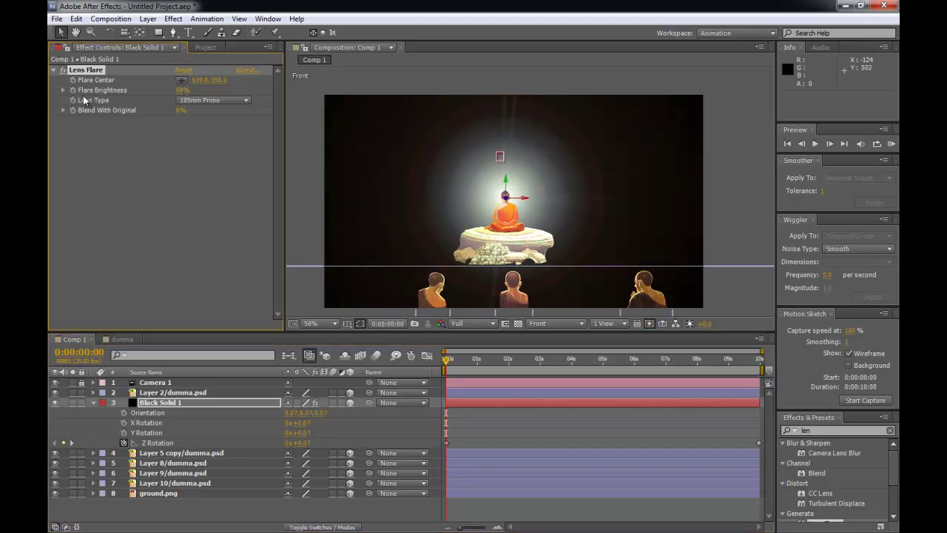
pyautogui.moveTo(457, 358); pyautogui.dragTo(432, 356)
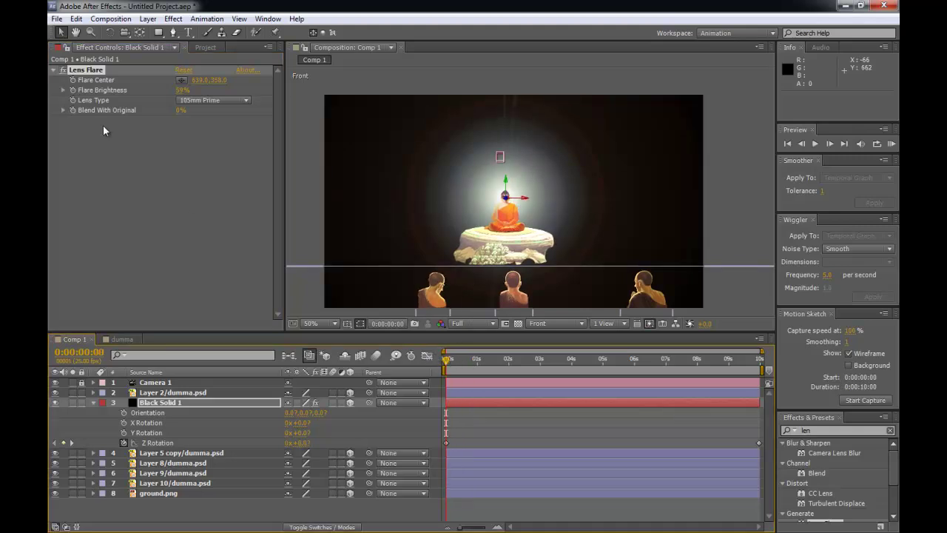
pyautogui.click(63, 90)
pyautogui.click(72, 90)
# - Keyframe alternating lower and higher Flare Brightness values at 0:00:00:06, 0:00:00:14 and 0:00:01:00, ending at 57%
pyautogui.moveTo(448, 364); pyautogui.dragTo(453, 364)
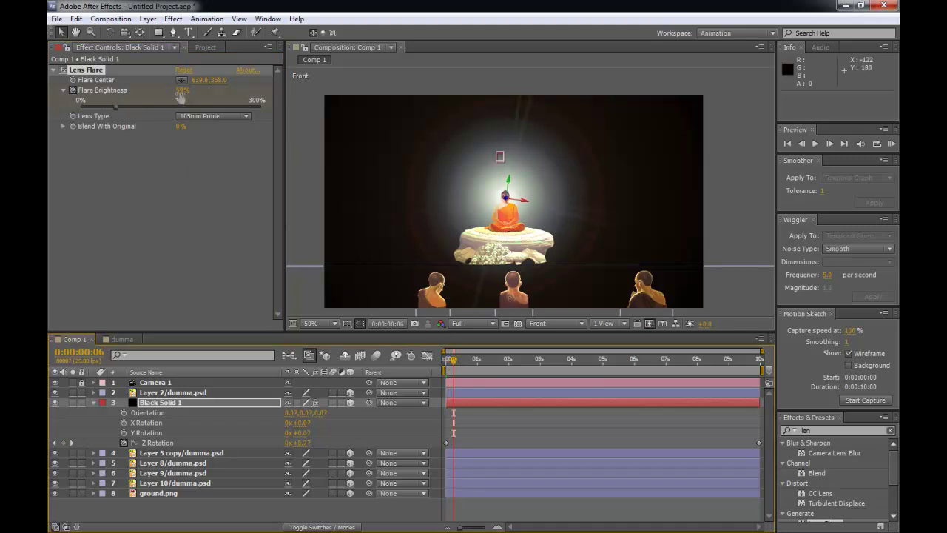
pyautogui.moveTo(180, 91); pyautogui.dragTo(174, 92)
pyautogui.moveTo(454, 360); pyautogui.dragTo(467, 362)
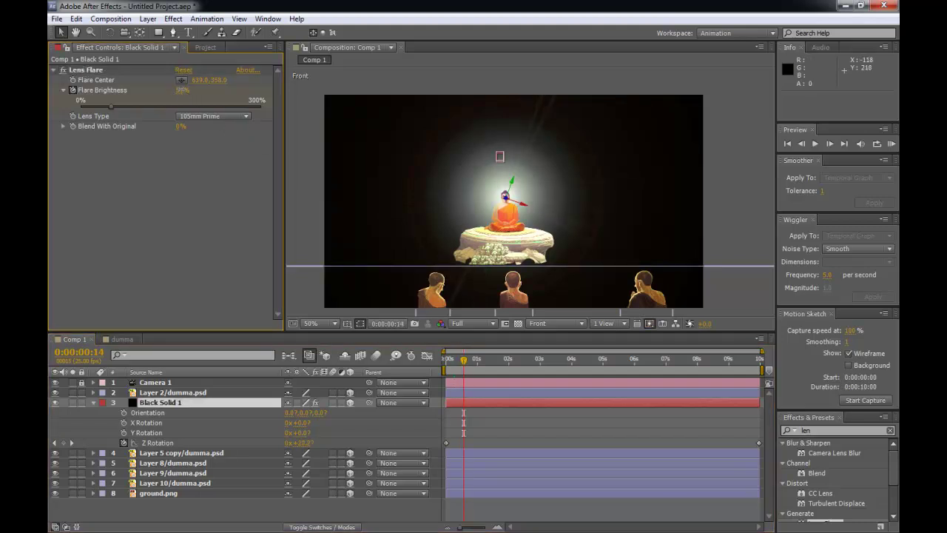
pyautogui.moveTo(182, 90); pyautogui.dragTo(192, 90)
pyautogui.moveTo(467, 363); pyautogui.dragTo(477, 362)
pyautogui.moveTo(181, 90); pyautogui.dragTo(175, 89)
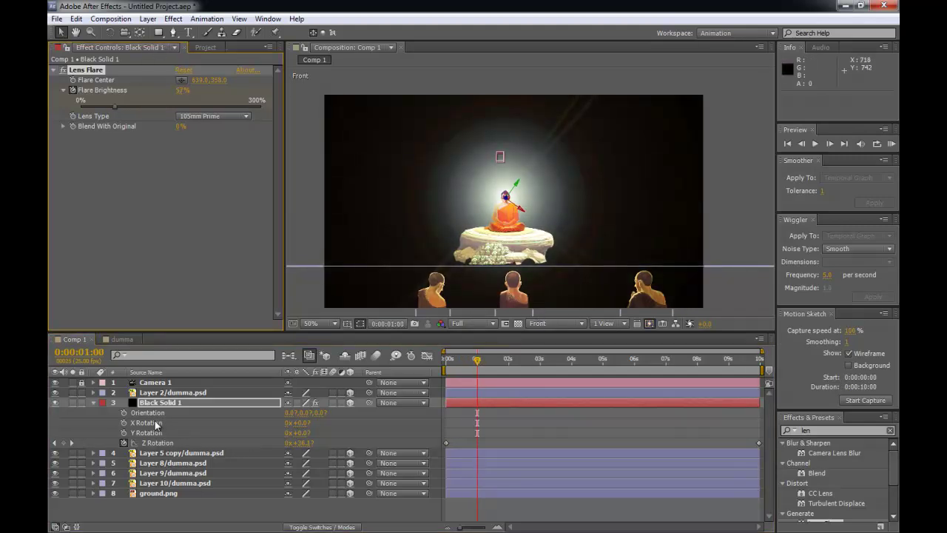
# - Expand Black Solid 1's Lens Flare effect in the timeline to show its Flare Brightness keyframes
pyautogui.click(96, 404)
pyautogui.click(96, 404)
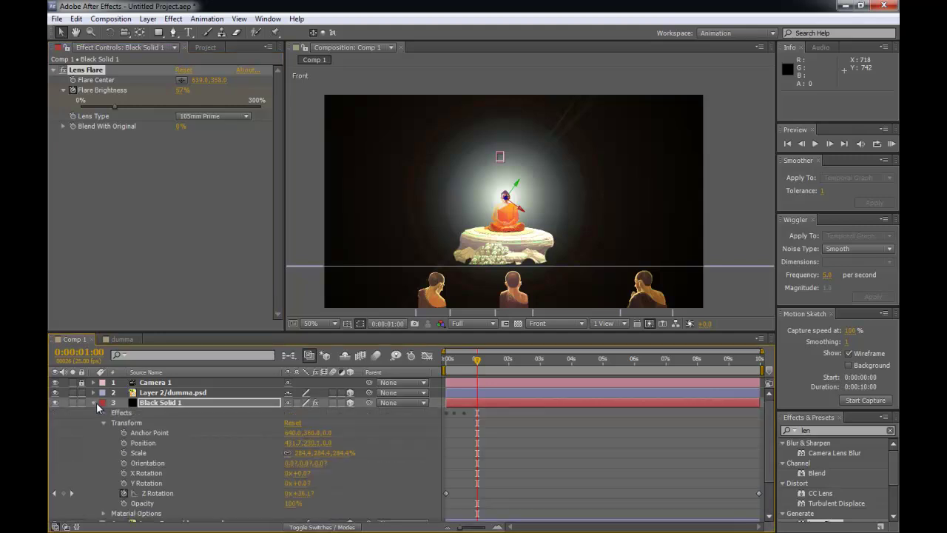
pyautogui.click(97, 404)
pyautogui.click(96, 403)
pyautogui.click(103, 411)
pyautogui.click(113, 423)
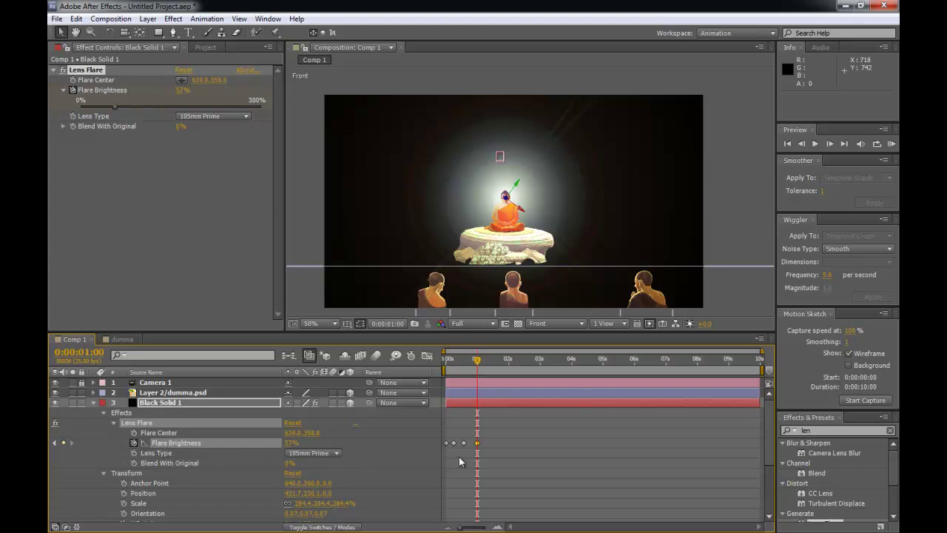
# - Copy the four Flare Brightness keyframes and paste them just after the last one
pyautogui.moveTo(493, 437); pyautogui.dragTo(446, 447)
pyautogui.hotkey('ctrl', 'c')
pyautogui.moveTo(475, 363); pyautogui.dragTo(489, 366)
pyautogui.hotkey('ctrl', 'v')
# - Copy the extended run of Flare Brightness keyframes and paste it repeatedly until it fills the 10-second timeline
pyautogui.moveTo(528, 432); pyautogui.dragTo(443, 448)
pyautogui.hotkey('ctrl', 'c')
pyautogui.click(534, 363)
pyautogui.click(530, 364)
pyautogui.hotkey('ctrl', 'v')
pyautogui.moveTo(530, 366); pyautogui.dragTo(701, 366)
pyautogui.hotkey('ctrl', 'v')
pyautogui.hotkey('ctrl', 'v')
# - Frame the seated Buddha close up in the Front view and RAM preview the flickering glow
pyautogui.click(732, 221)
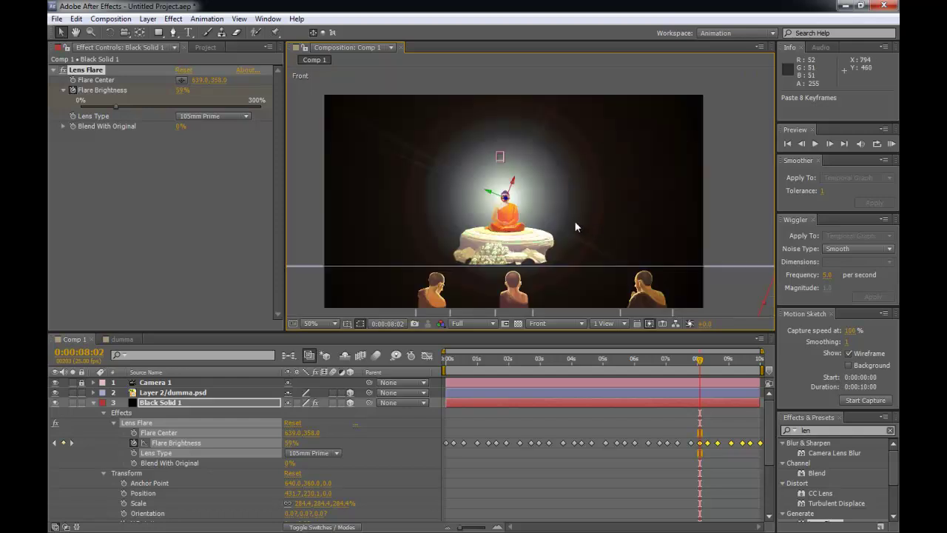
pyautogui.press('c')
pyautogui.moveTo(488, 238); pyautogui.dragTo(638, 264)
pyautogui.moveTo(684, 272); pyautogui.dragTo(678, 266)
pyautogui.moveTo(586, 247); pyautogui.dragTo(612, 249)
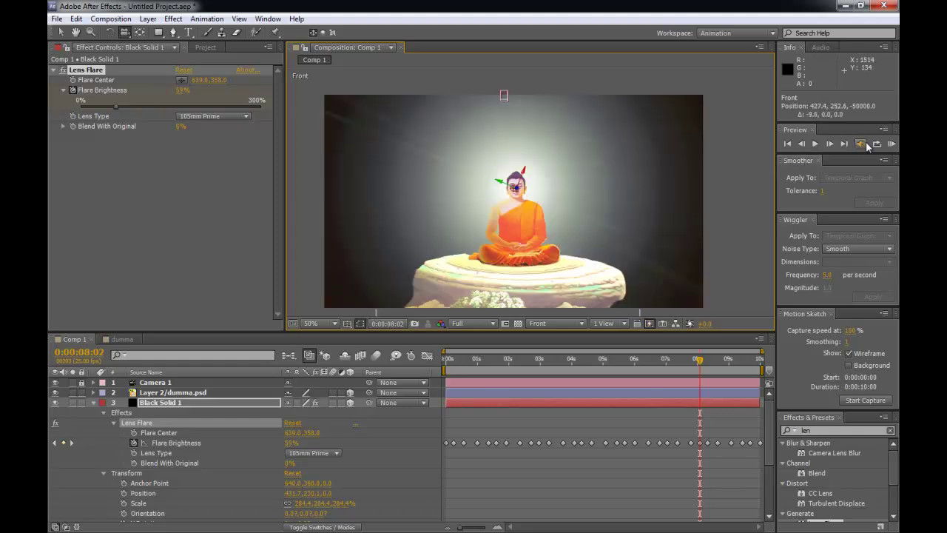
pyautogui.click(891, 143)
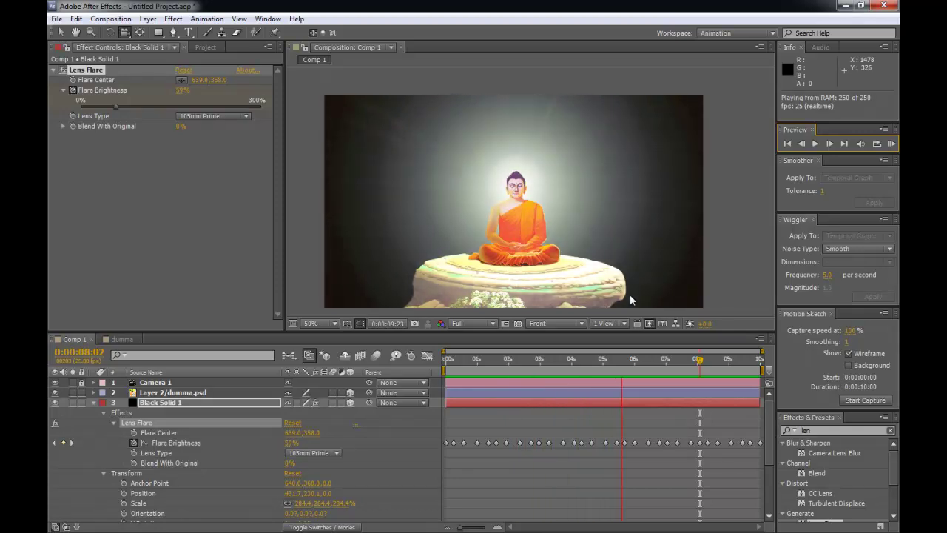
pyautogui.press('space')
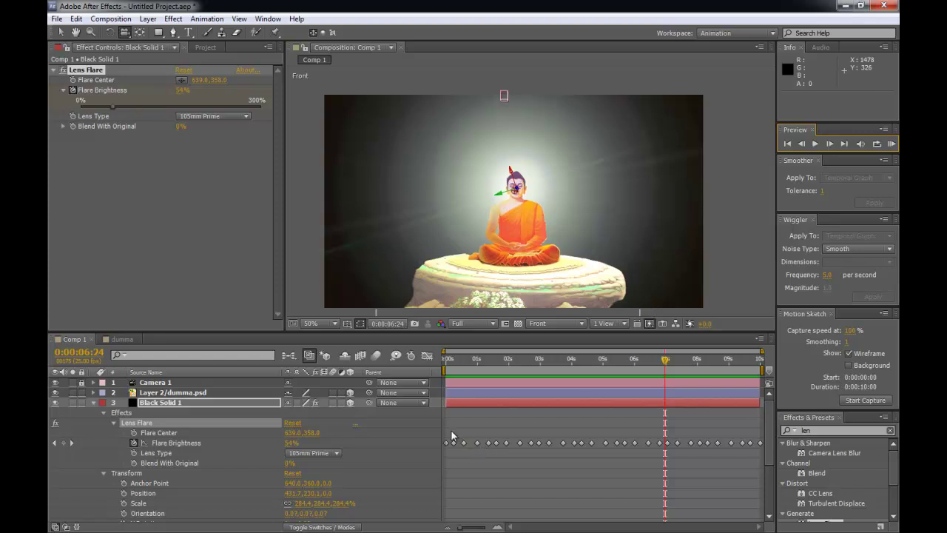
# - Replace all the Flare Brightness keyframes with the expression "wiggle (5,5);" and RAM preview the flicker
pyautogui.click(134, 443)
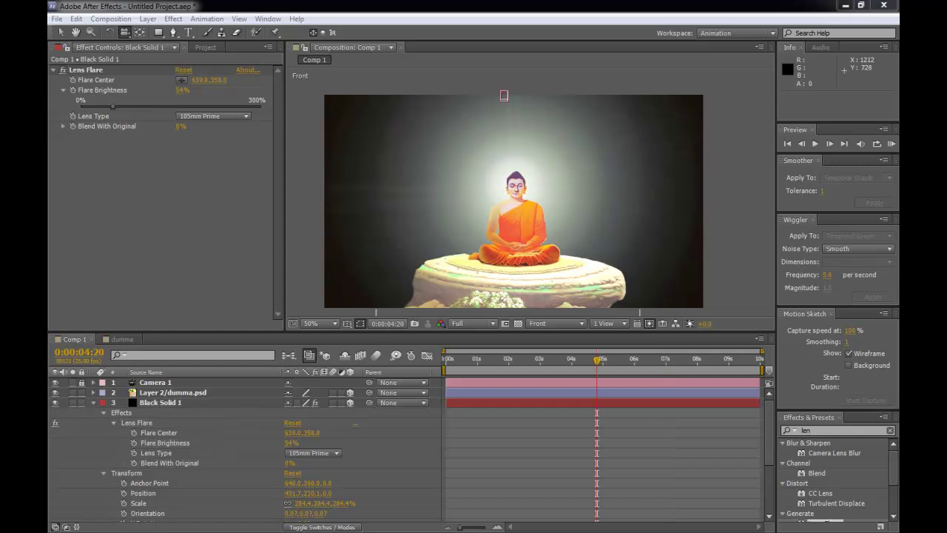
pyautogui.keyDown('alt'); pyautogui.click(135, 443); pyautogui.keyUp('alt')
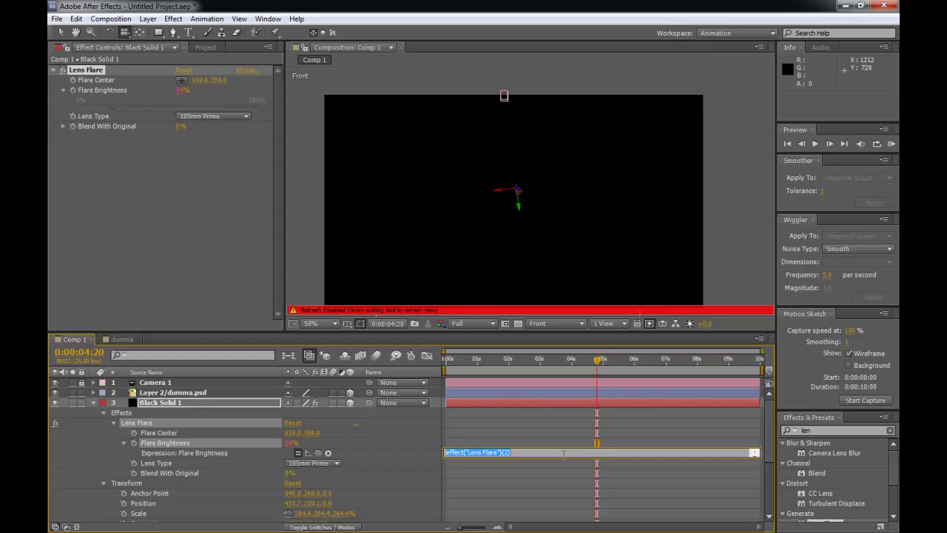
pyautogui.write('wiggle (5,5);')
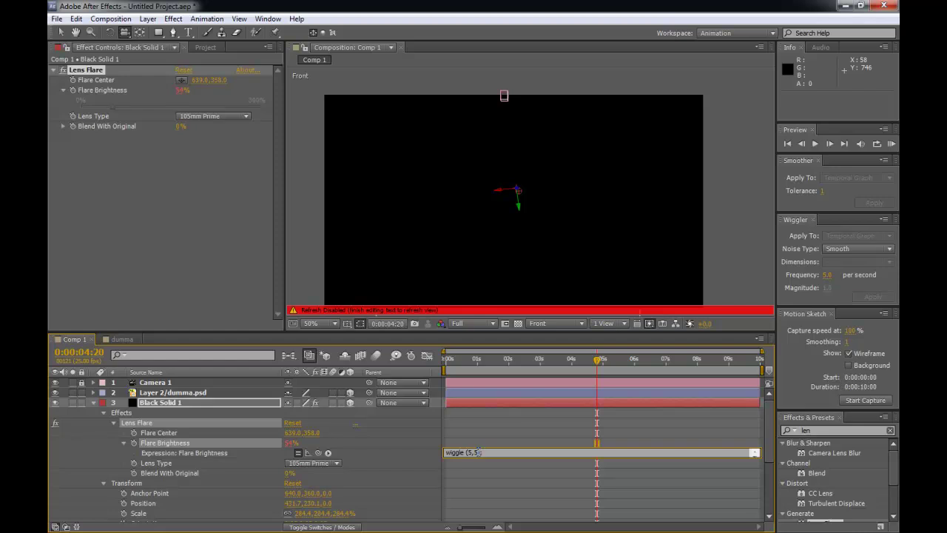
pyautogui.press('KP_Enter')
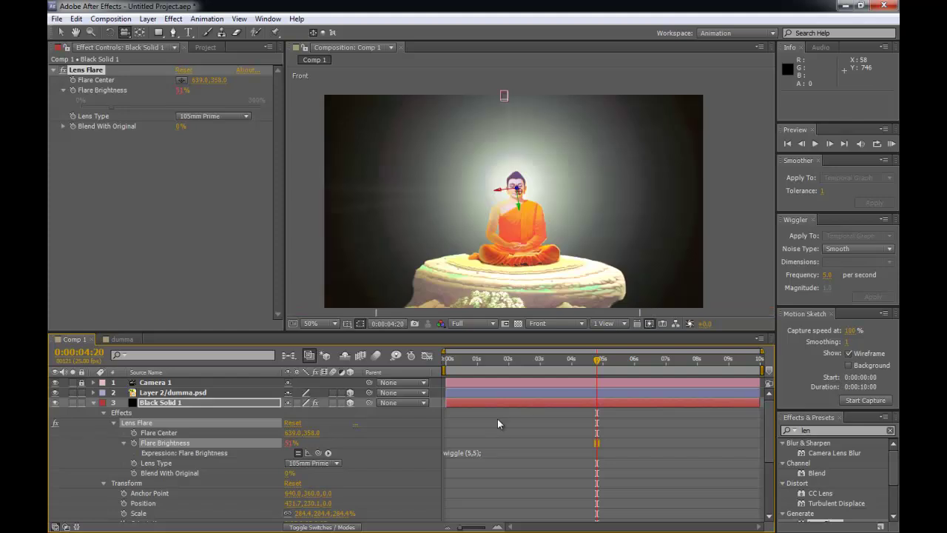
pyautogui.moveTo(466, 360); pyautogui.dragTo(548, 370)
pyautogui.press('KP_0')
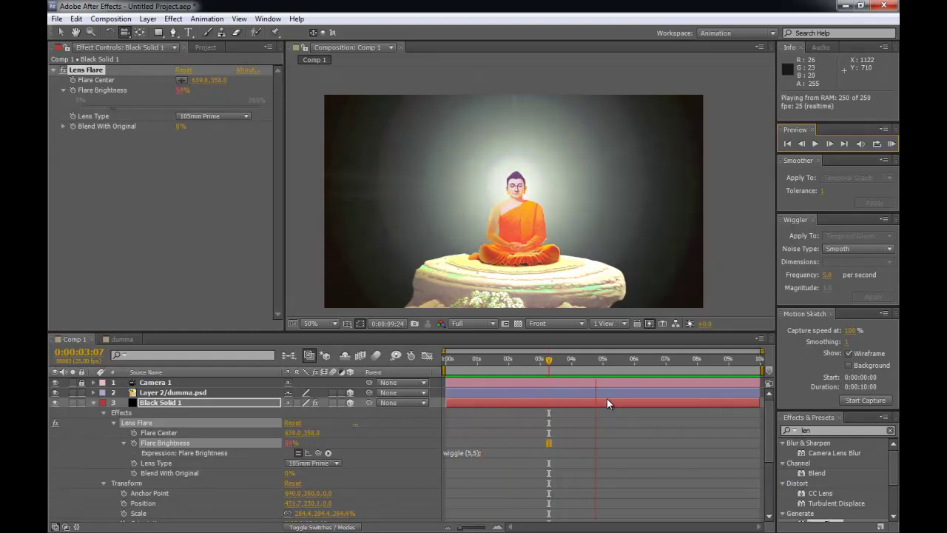
# - Change the Flare Brightness expression to "wiggle (2,5);" and RAM preview the slower flicker
pyautogui.click(473, 452)
pyautogui.click(478, 452)
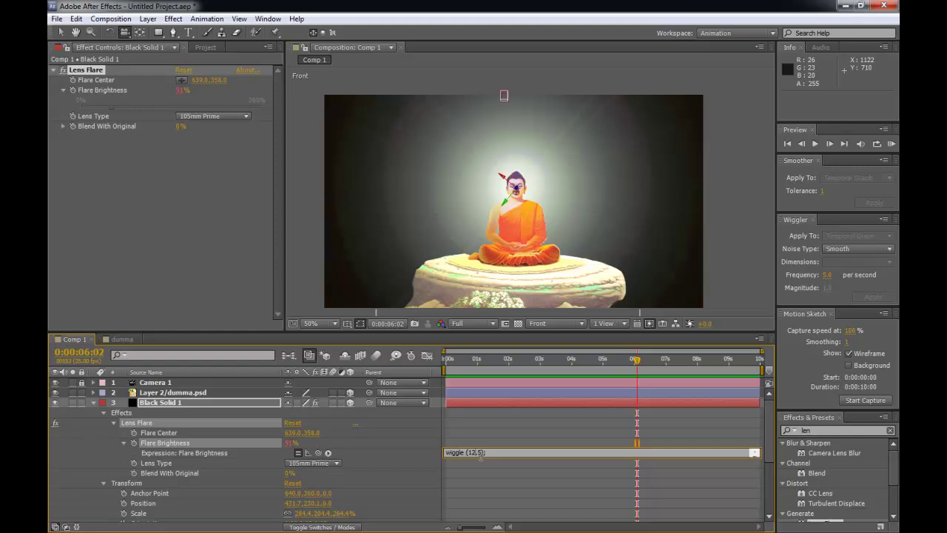
pyautogui.press('KP_Enter')
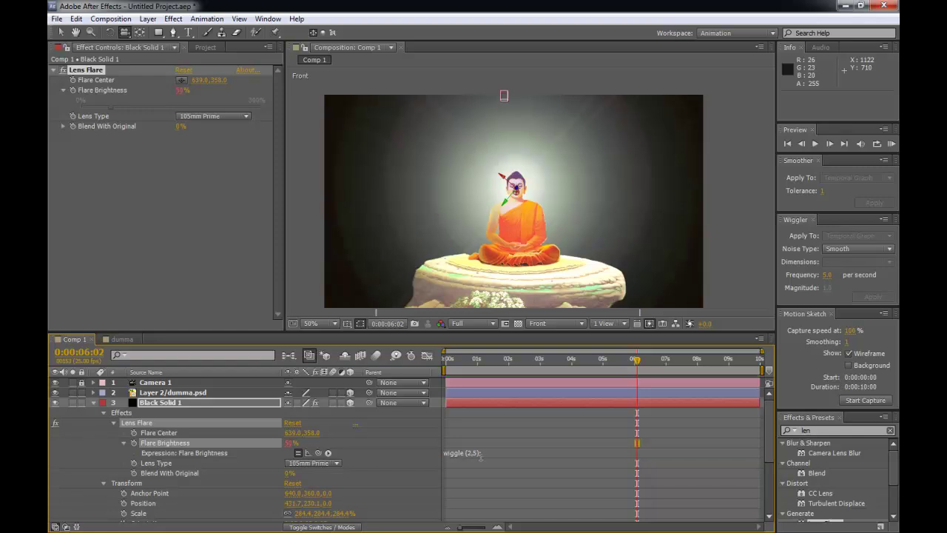
pyautogui.click(891, 144)
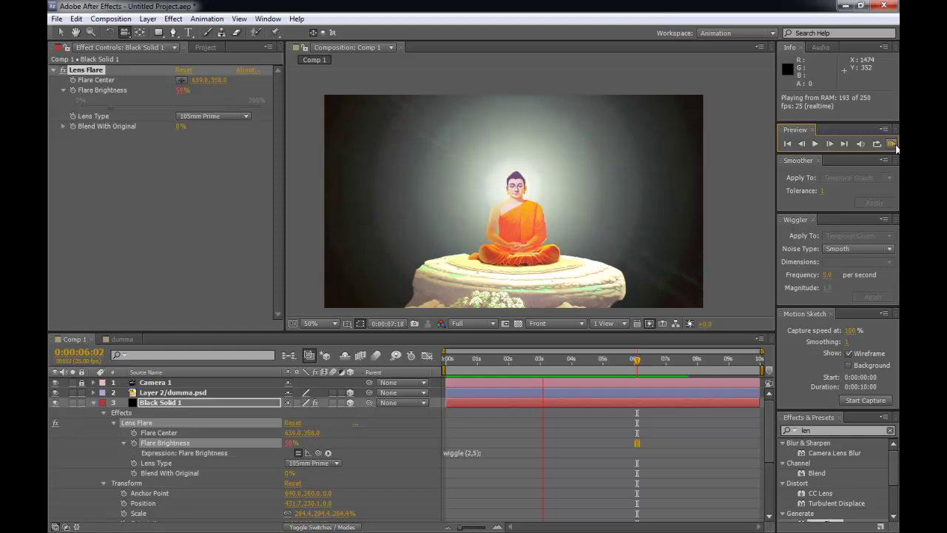
pyautogui.click(891, 148)
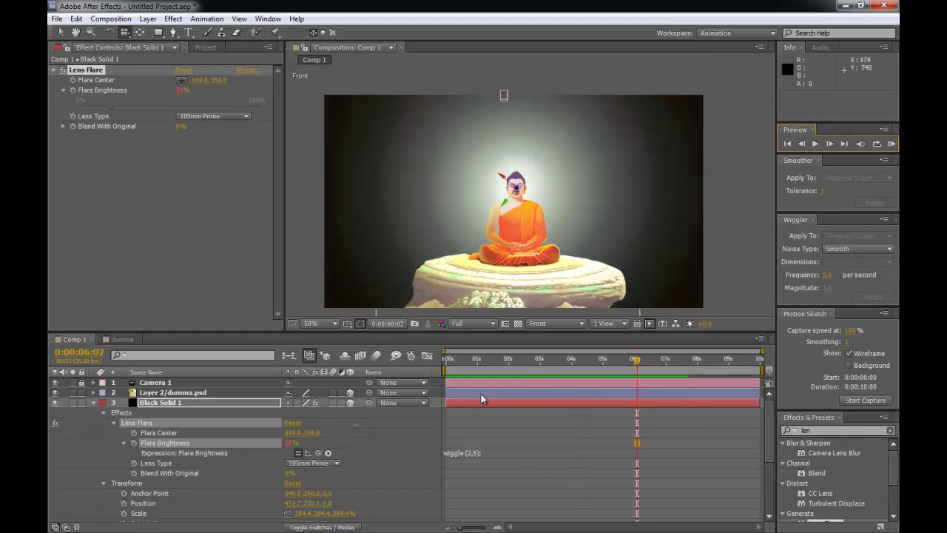
# - Switch the composition to the Active Camera with the whole ground in view, and collapse and lock the Black Solid 1 layer
pyautogui.click(469, 360)
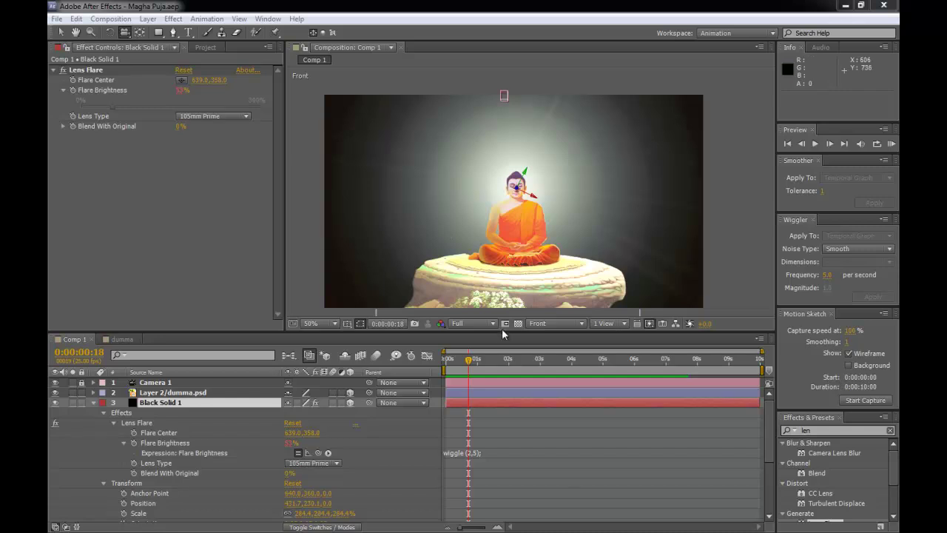
pyautogui.click(551, 323)
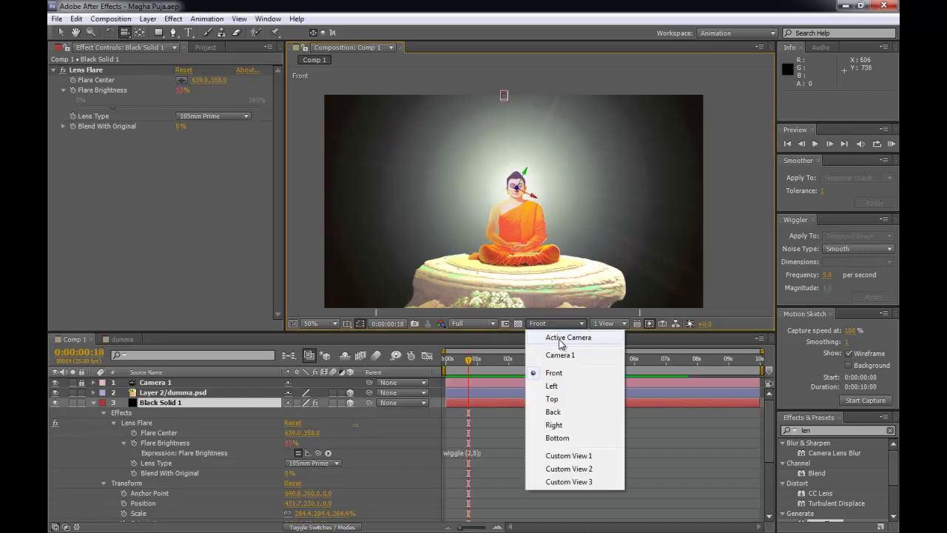
pyautogui.click(560, 340)
pyautogui.moveTo(463, 258)
pyautogui.mouseDown()
pyautogui.moveTo(482, 264)
pyautogui.moveTo(537, 243)
pyautogui.moveTo(455, 205)
pyautogui.moveTo(428, 205)
pyautogui.moveTo(458, 232)
pyautogui.moveTo(426, 225)
pyautogui.moveTo(494, 255)
pyautogui.moveTo(509, 297)
pyautogui.moveTo(480, 258)
pyautogui.mouseUp()
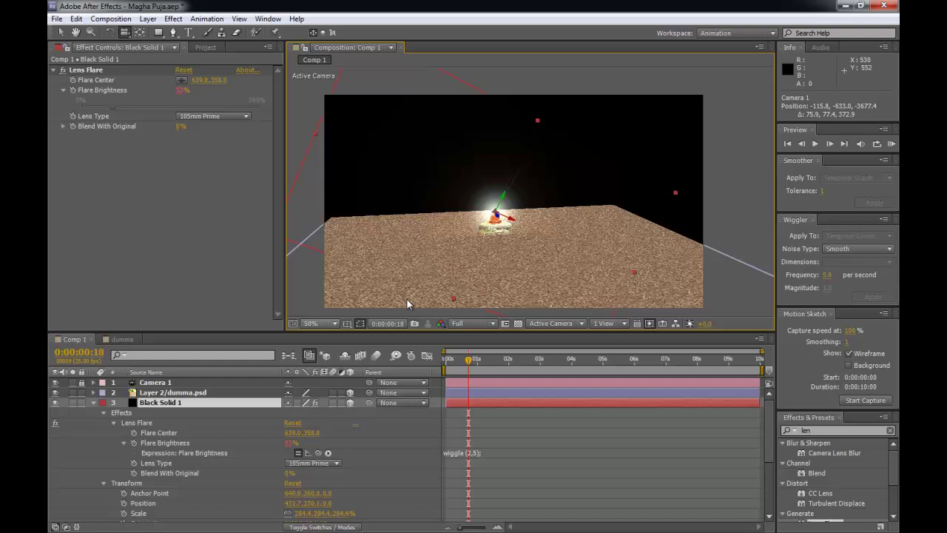
pyautogui.click(93, 402)
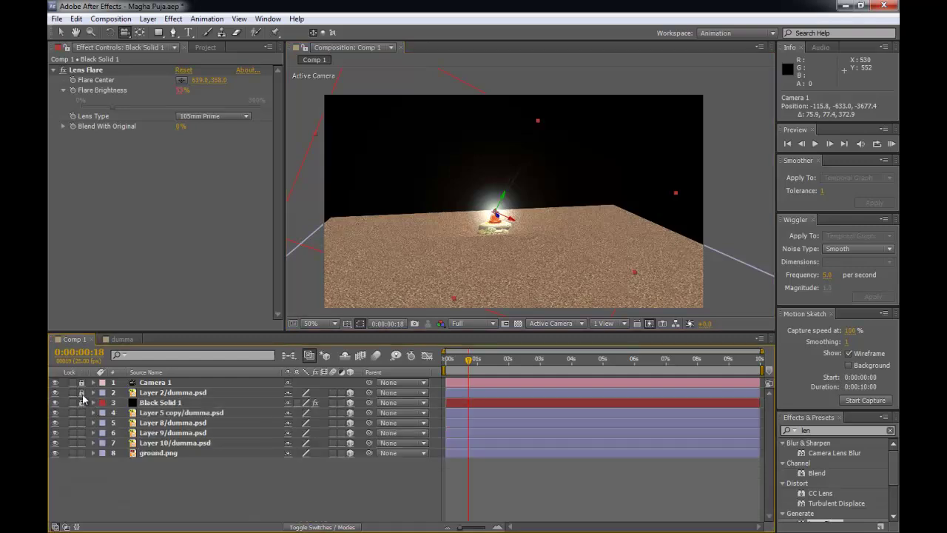
pyautogui.click(172, 412)
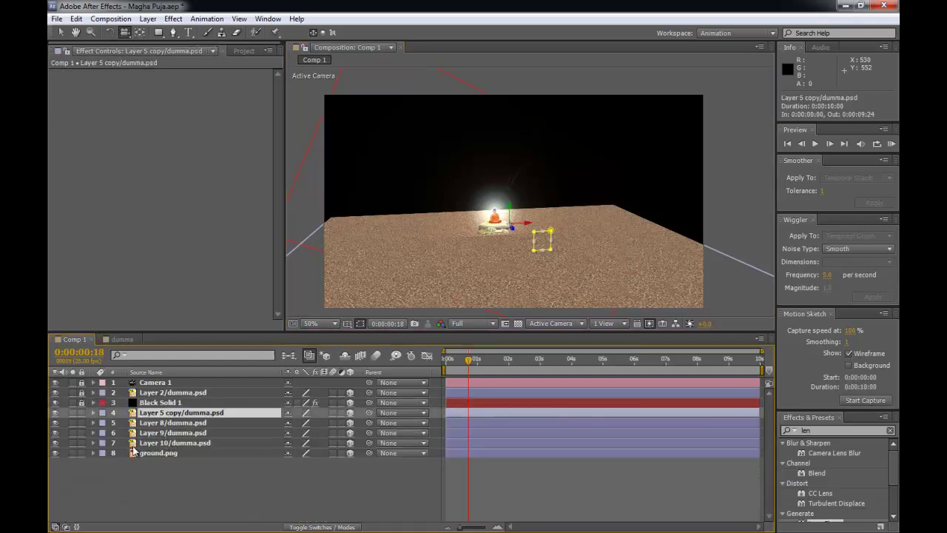
pyautogui.click(170, 442)
pyautogui.keyDown('shift'); pyautogui.click(171, 412); pyautogui.keyUp('shift')
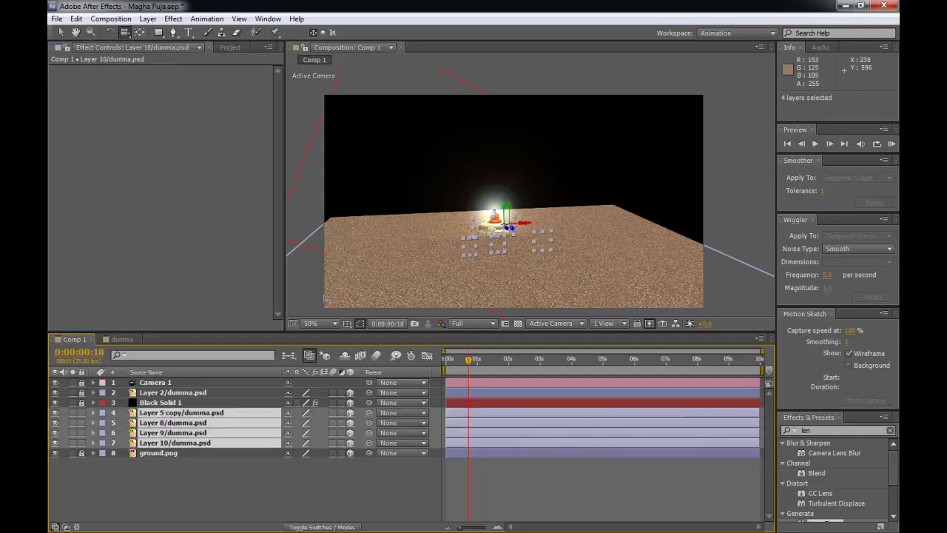
pyautogui.press('v')
pyautogui.moveTo(507, 214); pyautogui.dragTo(519, 165)
pyautogui.hotkey('ctrl', 'z')
# - Frame the Buddha closer with the camera and lock the pedestal layer, Layer 10/dumma.psd
pyautogui.press('c')
pyautogui.moveTo(542, 305); pyautogui.dragTo(559, 250)
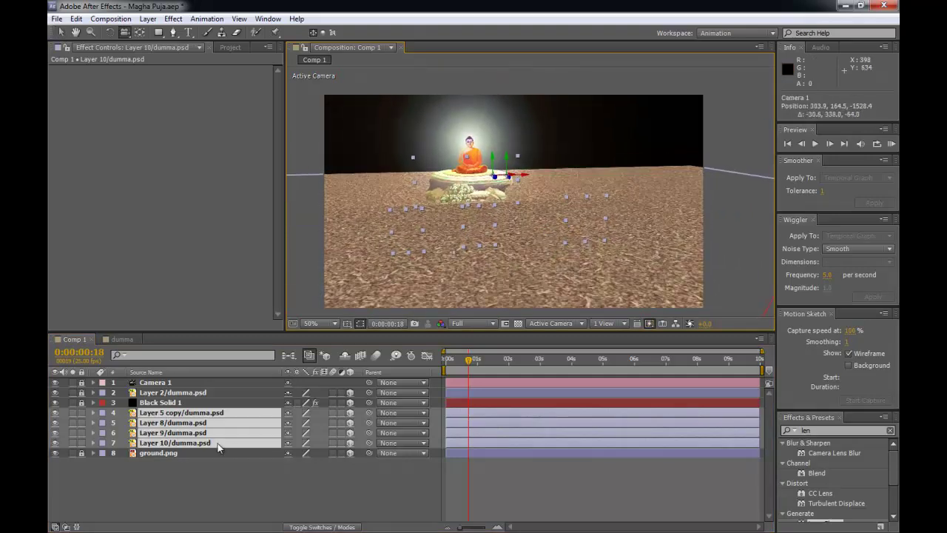
pyautogui.click(208, 465)
pyautogui.click(197, 445)
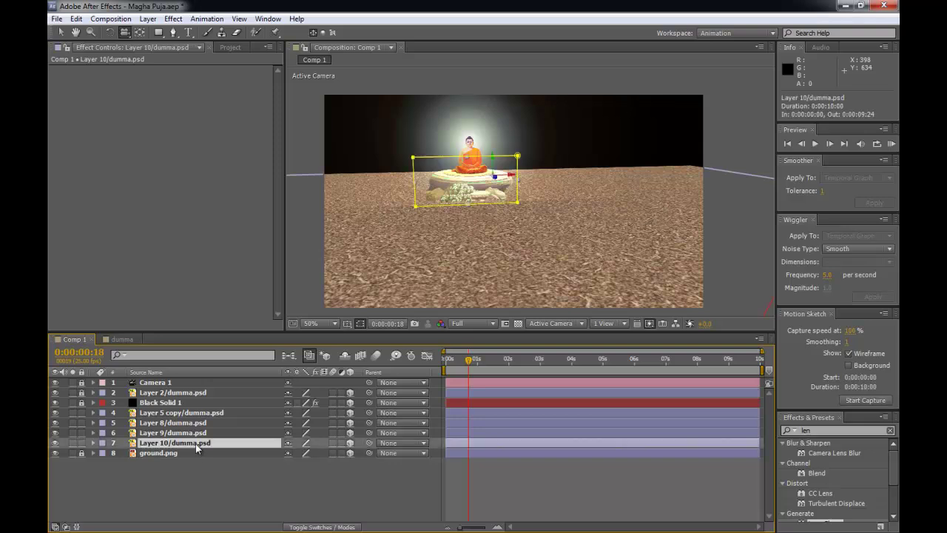
pyautogui.click(82, 442)
# - Reorder Layer 5 copy, Layer 8 and Layer 9 below the locked Layer 10 in the layer stack
pyautogui.click(150, 434)
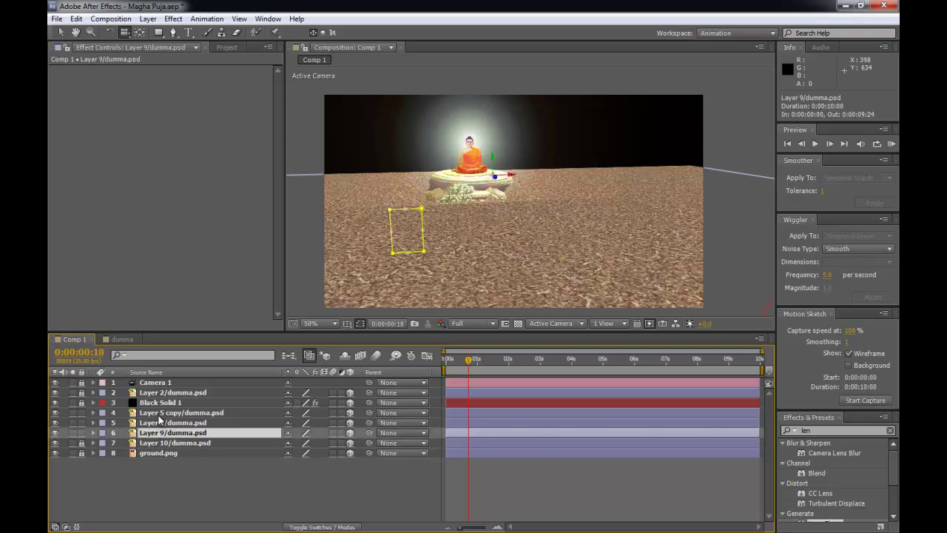
pyautogui.keyDown('shift'); pyautogui.click(155, 414); pyautogui.keyUp('shift')
pyautogui.keyDown('shift'); pyautogui.click(150, 442); pyautogui.keyUp('shift')
pyautogui.click(151, 432)
pyautogui.keyDown('shift'); pyautogui.click(157, 416); pyautogui.keyUp('shift')
pyautogui.moveTo(155, 435); pyautogui.dragTo(154, 448)
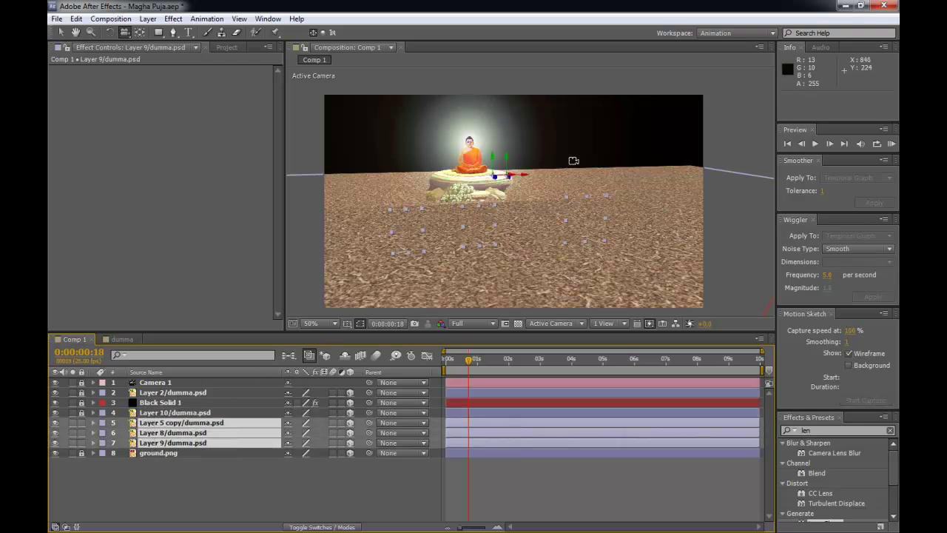
# - Raise the three selected monk layers 180 px along Y so they sit above the ground
pyautogui.press('v')
pyautogui.moveTo(509, 166); pyautogui.dragTo(525, 107)
pyautogui.click(514, 134)
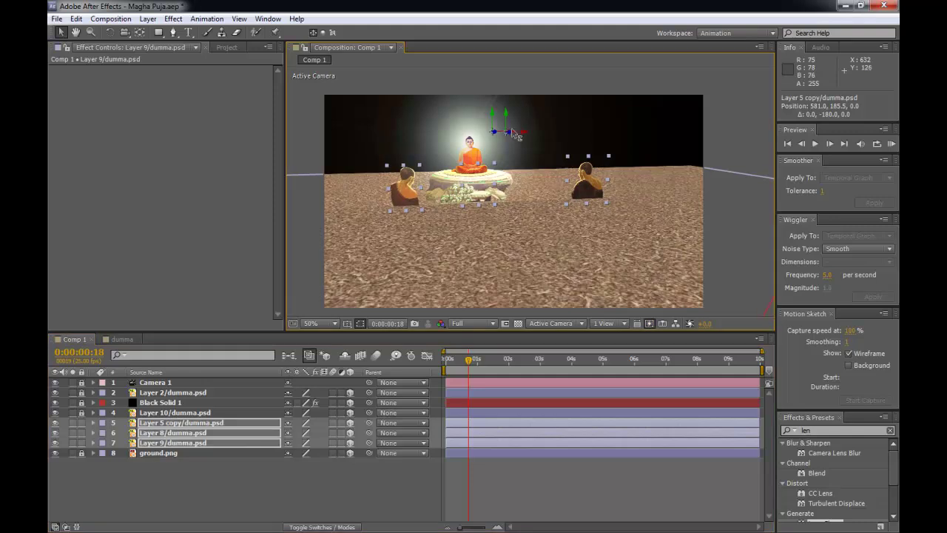
# - Move the three monk layers forward along Z so they sit in front of the pedestal
pyautogui.press('c')
pyautogui.moveTo(506, 159)
pyautogui.mouseDown()
pyautogui.moveTo(543, 186)
pyautogui.moveTo(482, 160)
pyautogui.moveTo(492, 150)
pyautogui.mouseUp()
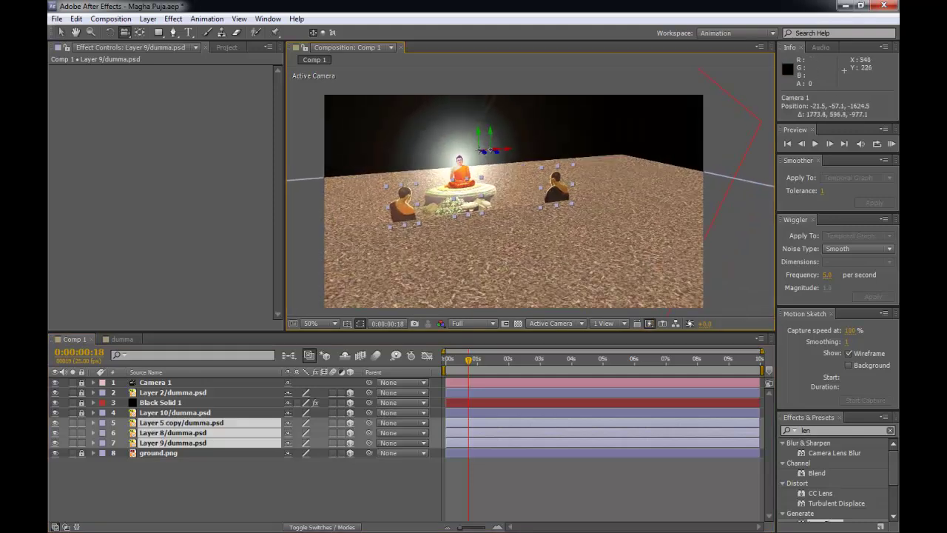
pyautogui.press('v')
pyautogui.moveTo(500, 156); pyautogui.dragTo(475, 185)
# - Hide the ground.png layer and frame the monks and Buddha closer with the camera
pyautogui.press('c')
pyautogui.moveTo(318, 312); pyautogui.dragTo(172, 366)
pyautogui.click(55, 453)
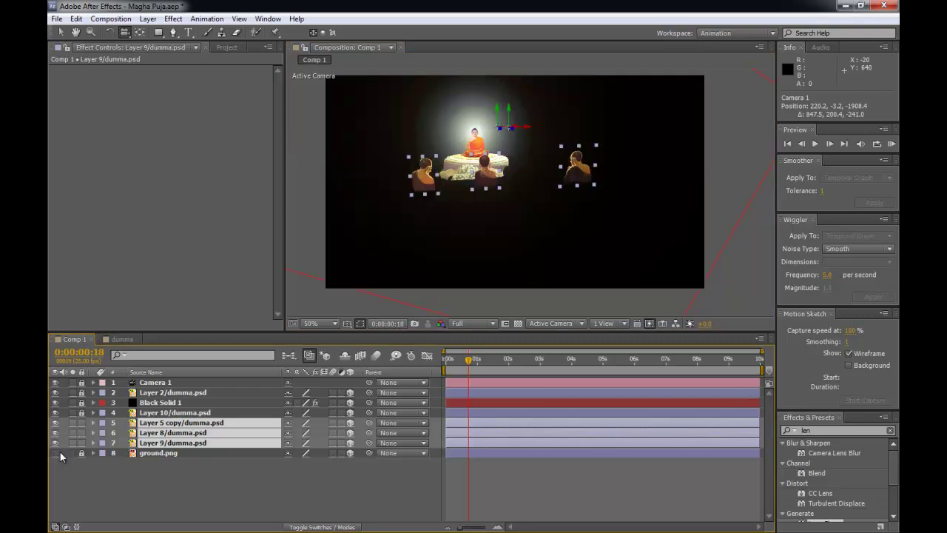
pyautogui.moveTo(408, 212); pyautogui.dragTo(477, 220)
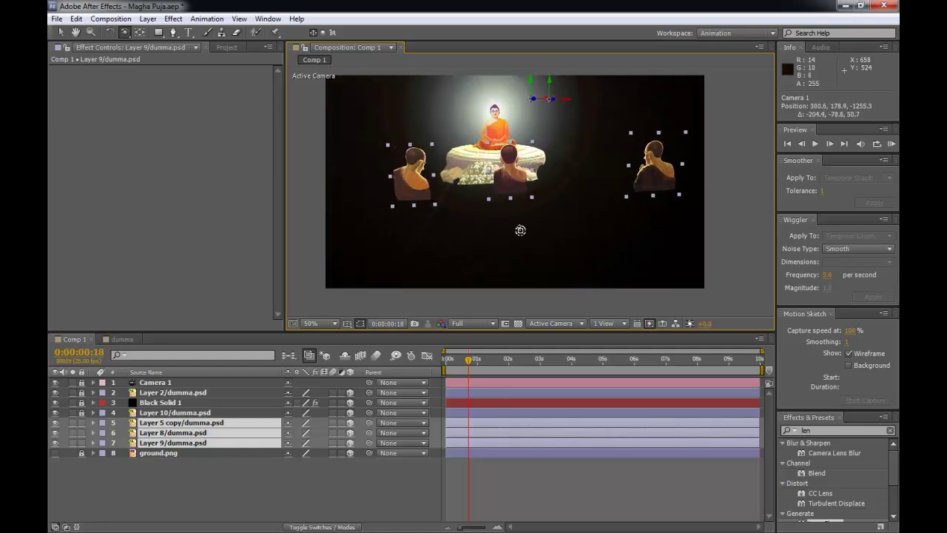
# - Move the middle monk, Layer 8, 80 px closer to the camera along Z
pyautogui.press('v')
pyautogui.click(530, 143)
pyautogui.moveTo(537, 107); pyautogui.dragTo(568, 150)
# - Move the monk on the Buddha's right-hand side of the frame, Layer 5 copy, inward along X closer to the pedestal
pyautogui.click(666, 162)
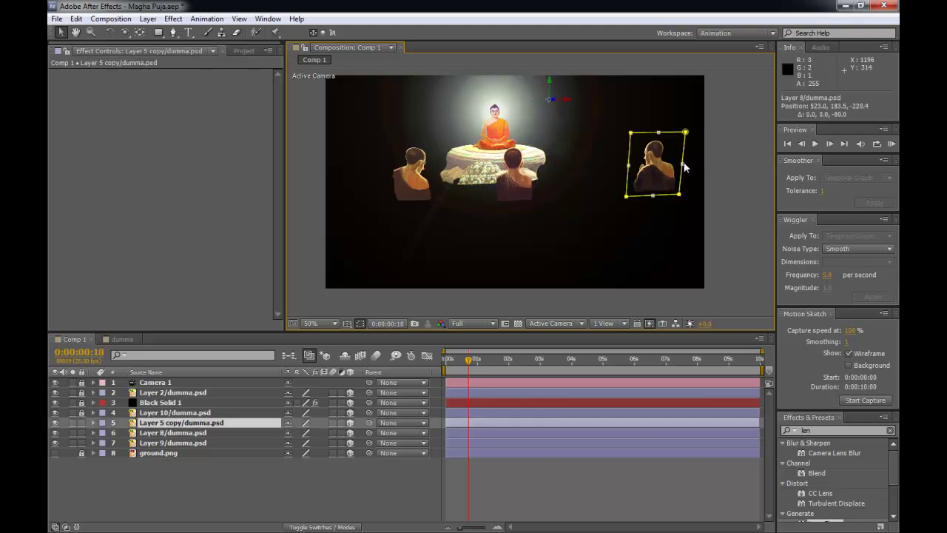
pyautogui.moveTo(568, 105); pyautogui.dragTo(517, 104)
pyautogui.click(139, 33)
pyautogui.press('v')
pyautogui.click(555, 211)
pyautogui.click(611, 176)
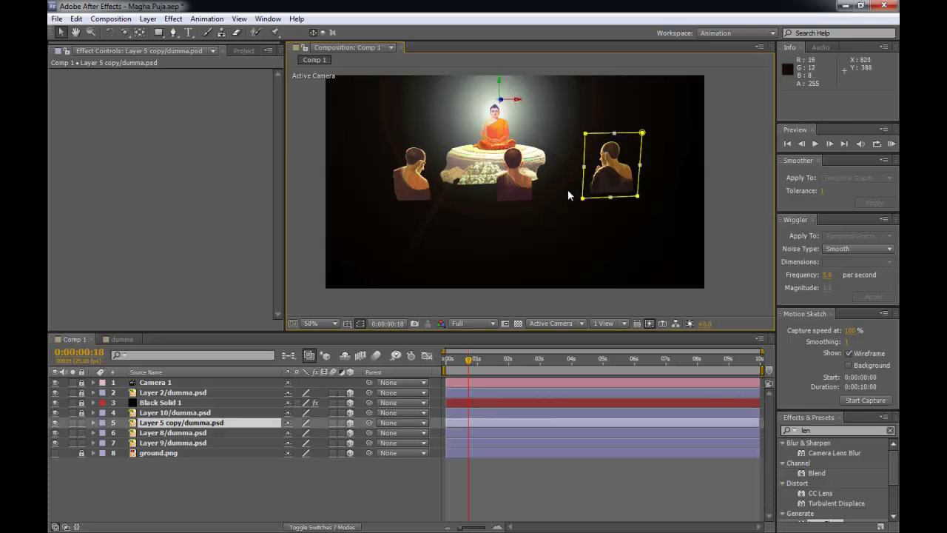
pyautogui.moveTo(503, 90); pyautogui.dragTo(457, 115)
# - Frame all three monks with the camera and shift the leftmost monk, Layer 9, about 9 px along X toward the Buddha
pyautogui.click(511, 176)
pyautogui.press('c')
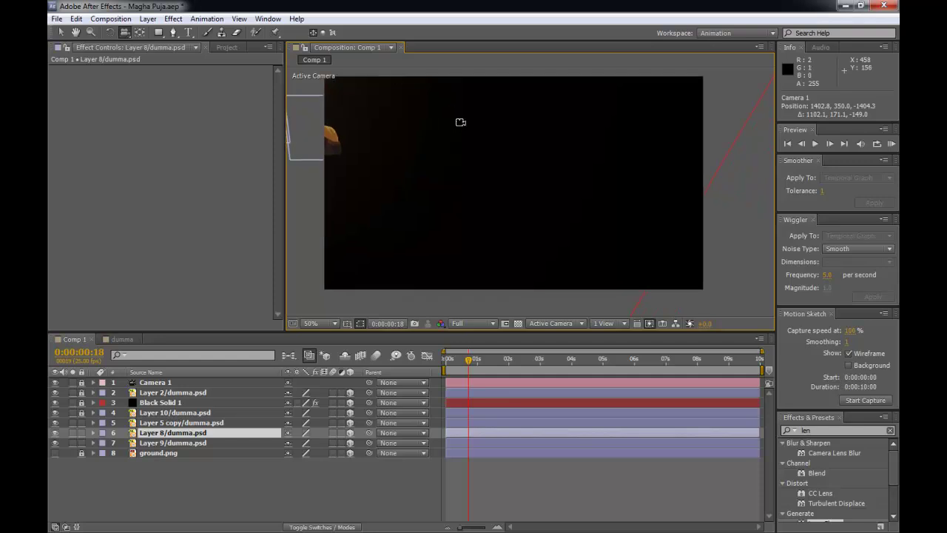
pyautogui.moveTo(454, 152); pyautogui.dragTo(498, 159)
pyautogui.press('v')
pyautogui.click(643, 101)
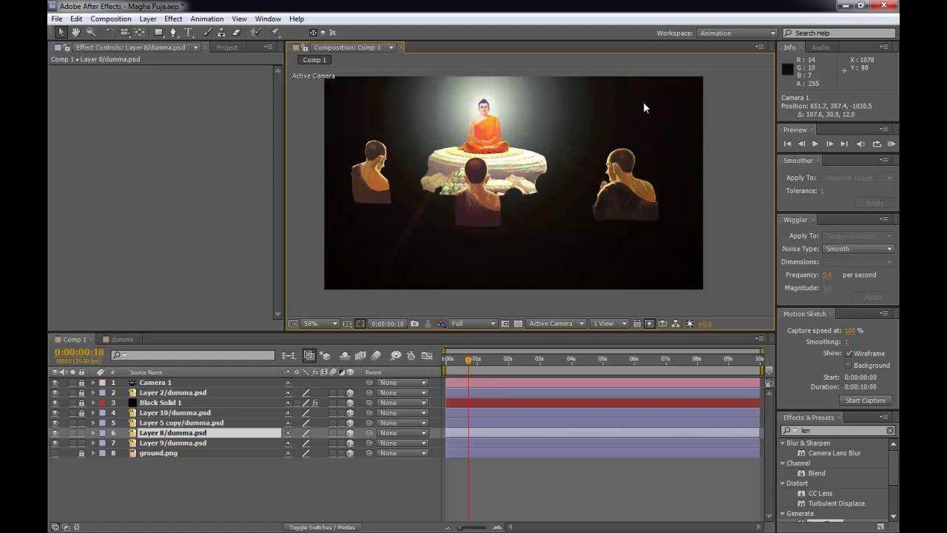
pyautogui.click(379, 188)
pyautogui.moveTo(530, 83)
pyautogui.mouseDown()
pyautogui.moveTo(543, 87)
pyautogui.moveTo(484, 83)
pyautogui.moveTo(534, 93)
pyautogui.moveTo(503, 80)
pyautogui.moveTo(517, 81)
pyautogui.moveTo(536, 101)
pyautogui.mouseUp()
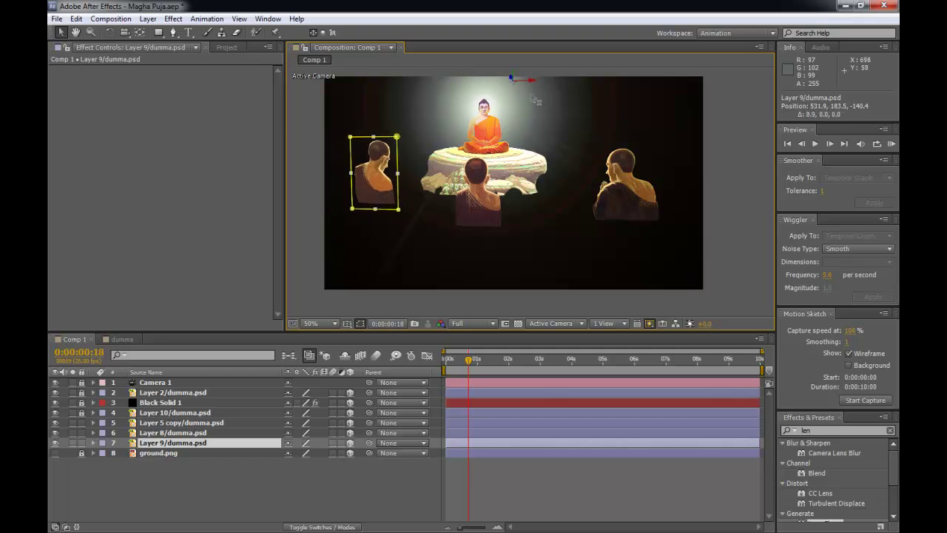
# - Select the three monk layers, Layer 5 copy, Layer 8 and Layer 9, and duplicate them
pyautogui.click(609, 180)
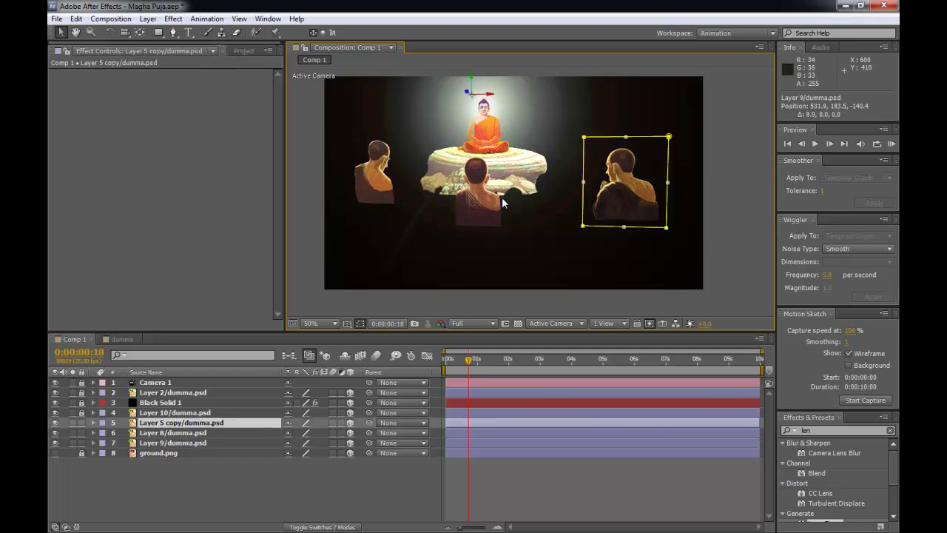
pyautogui.click(479, 213)
pyautogui.keyDown('shift'); pyautogui.click(644, 205); pyautogui.keyUp('shift')
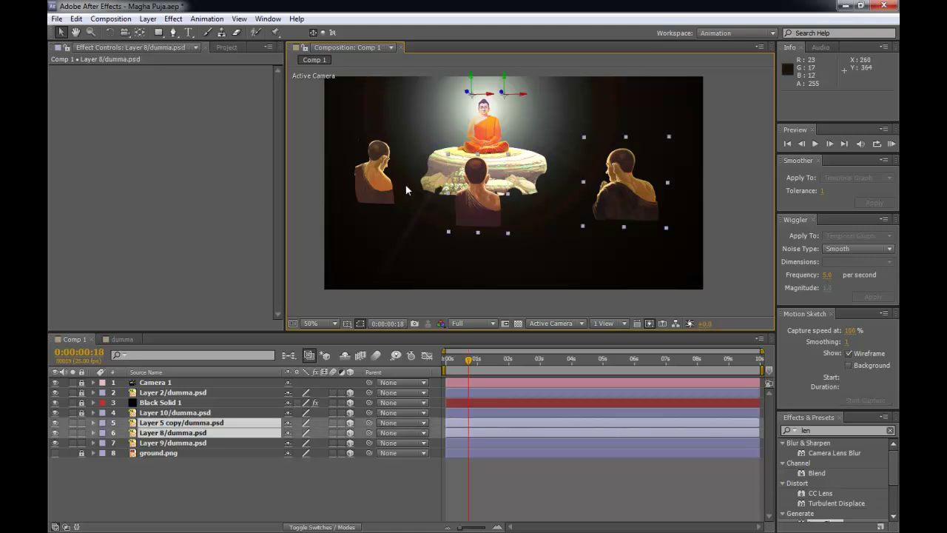
pyautogui.keyDown('shift'); pyautogui.click(394, 191); pyautogui.keyUp('shift')
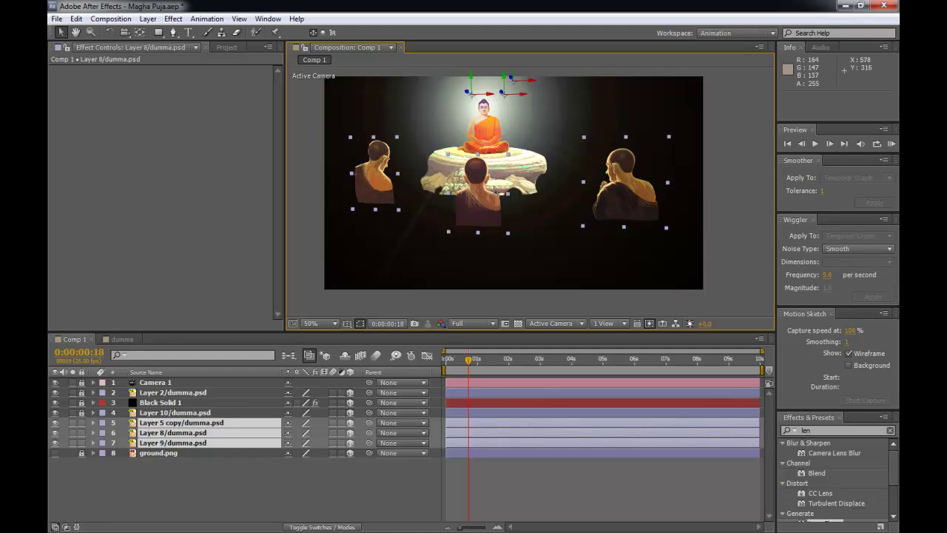
pyautogui.hotkey('ctrl', 'd')
# - Place the three duplicated monks nearer the camera as a second row, offset about 34 px along X from the first
pyautogui.press('c')
pyautogui.moveTo(465, 247); pyautogui.dragTo(370, 259)
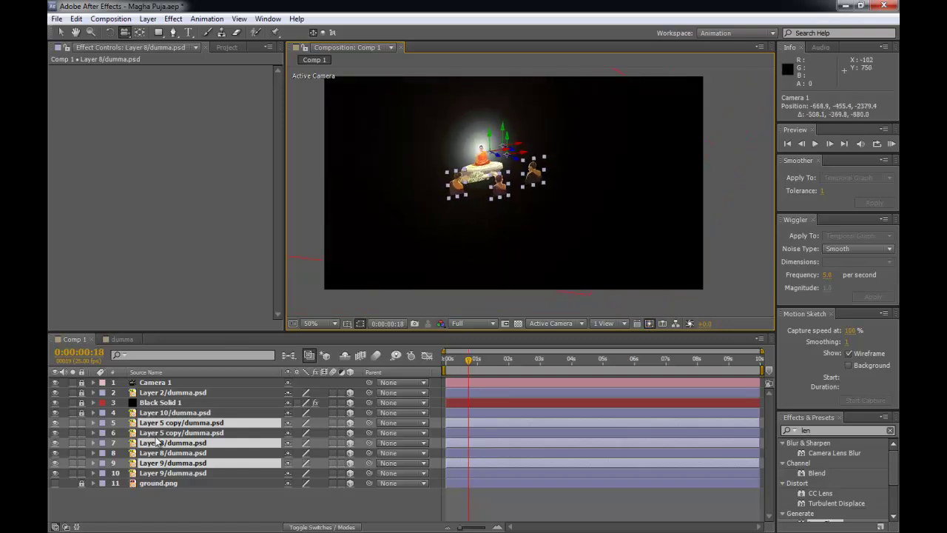
pyautogui.moveTo(520, 164); pyautogui.dragTo(546, 212)
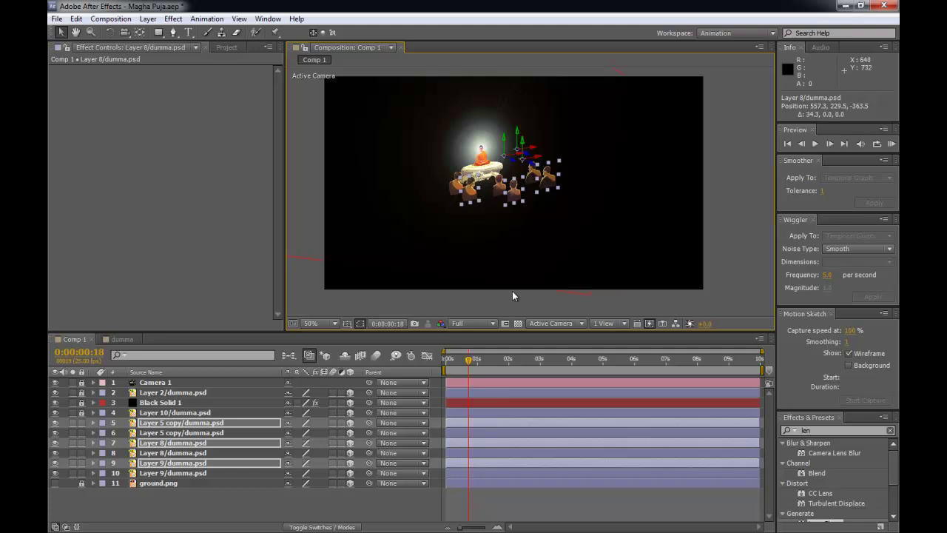
# - Set a two-view horizontal layout with Custom View 1 framed on the monks beside the Active Camera, and show the ground.png layer again
pyautogui.click(621, 324)
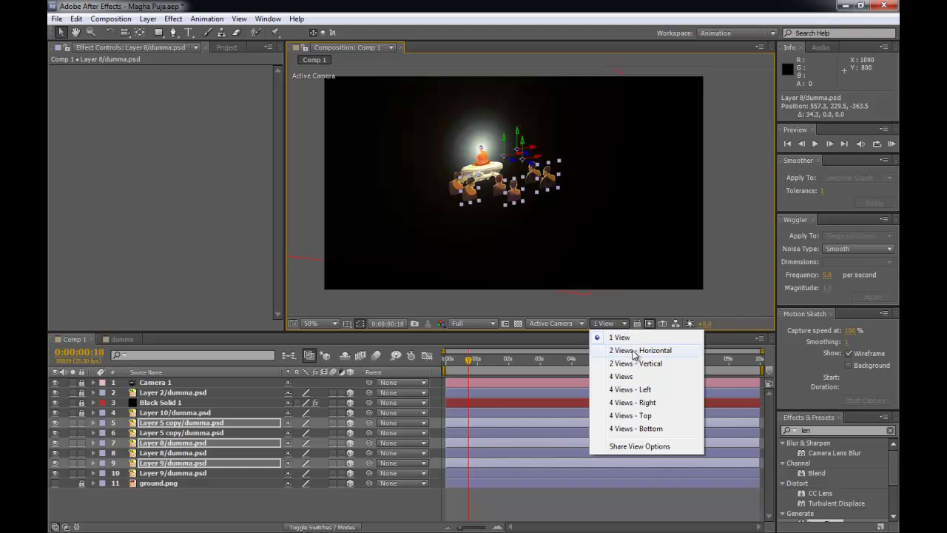
pyautogui.click(634, 350)
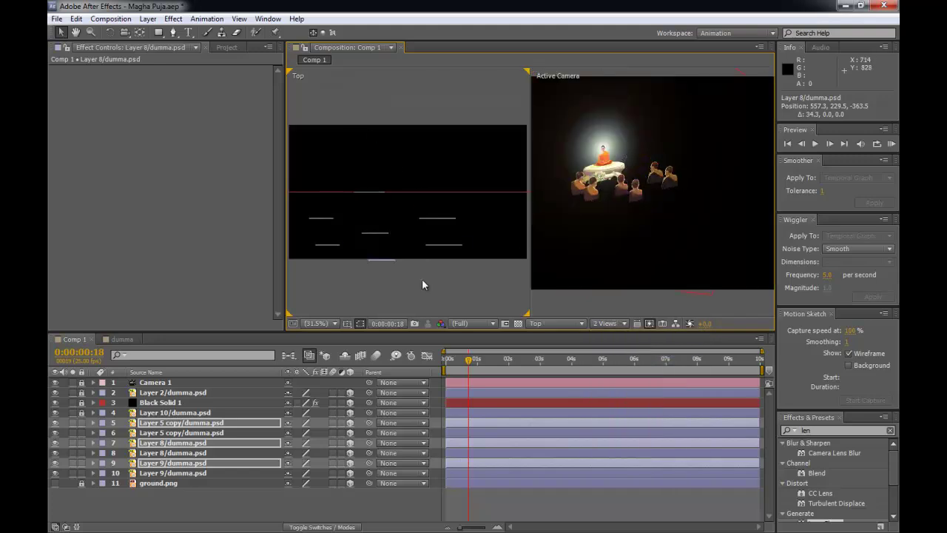
pyautogui.click(541, 324)
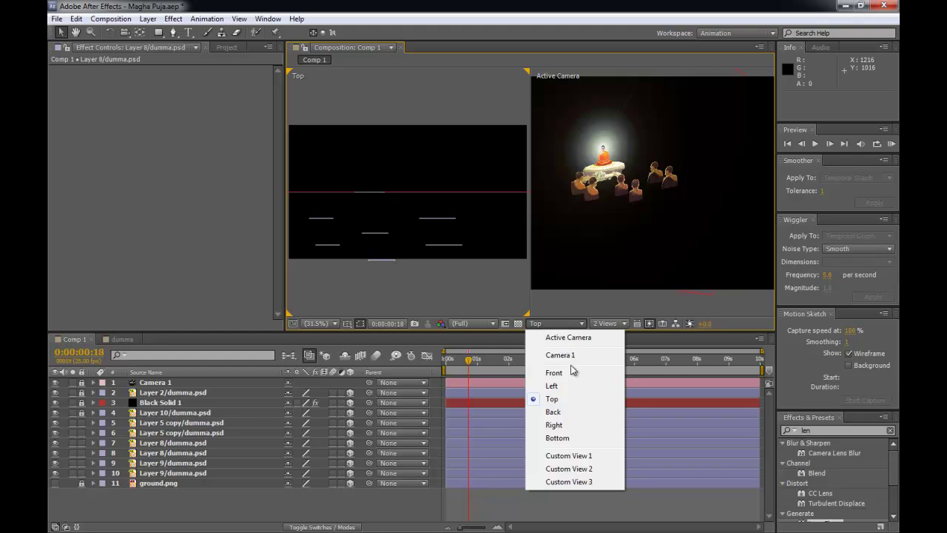
pyautogui.click(560, 355)
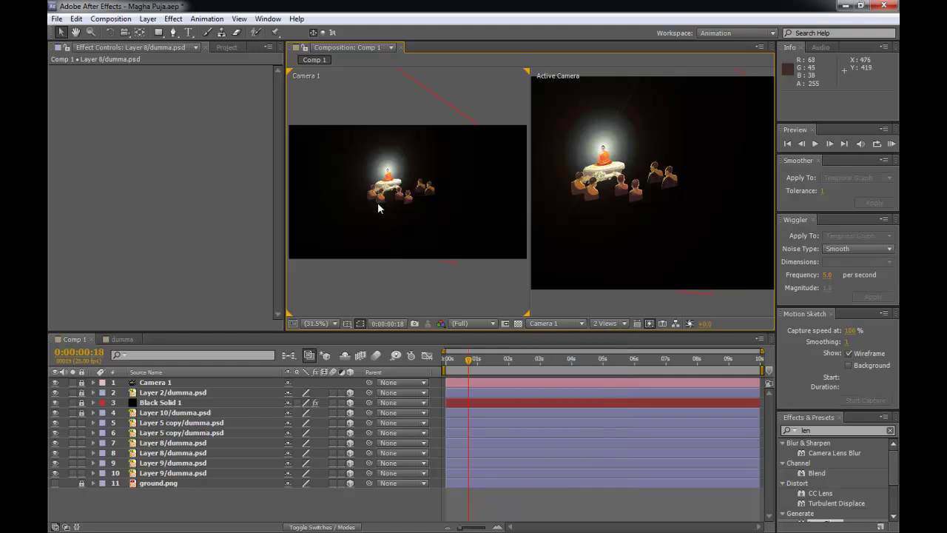
pyautogui.click(556, 323)
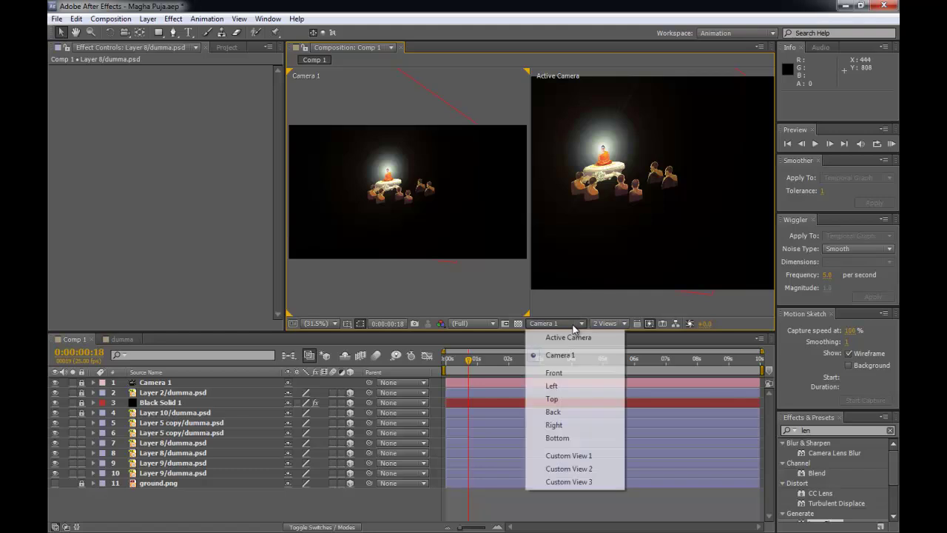
pyautogui.click(574, 457)
pyautogui.press('c')
pyautogui.moveTo(425, 221); pyautogui.dragTo(468, 171)
pyautogui.click(55, 483)
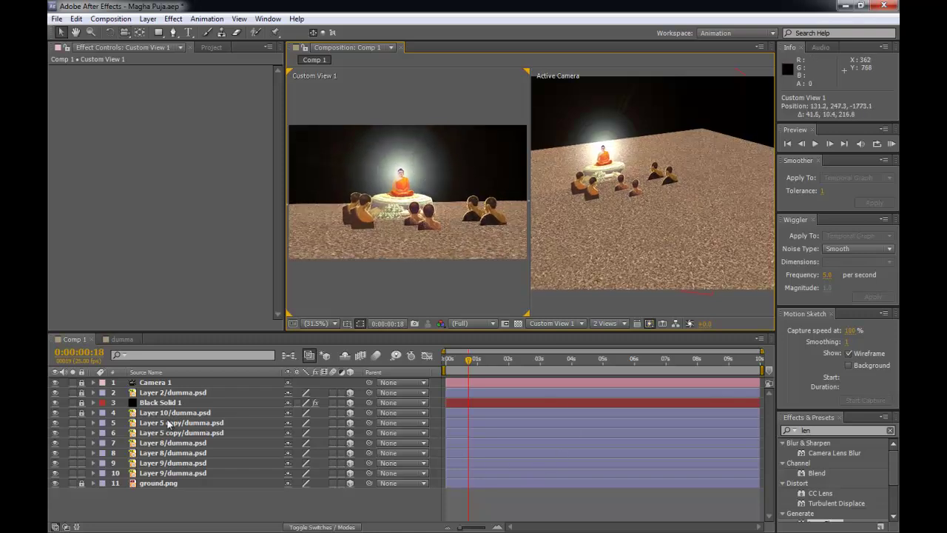
# - Select all six monk layers and scale them down together to about 29%
pyautogui.click(169, 423)
pyautogui.keyDown('shift'); pyautogui.click(159, 473); pyautogui.keyUp('shift')
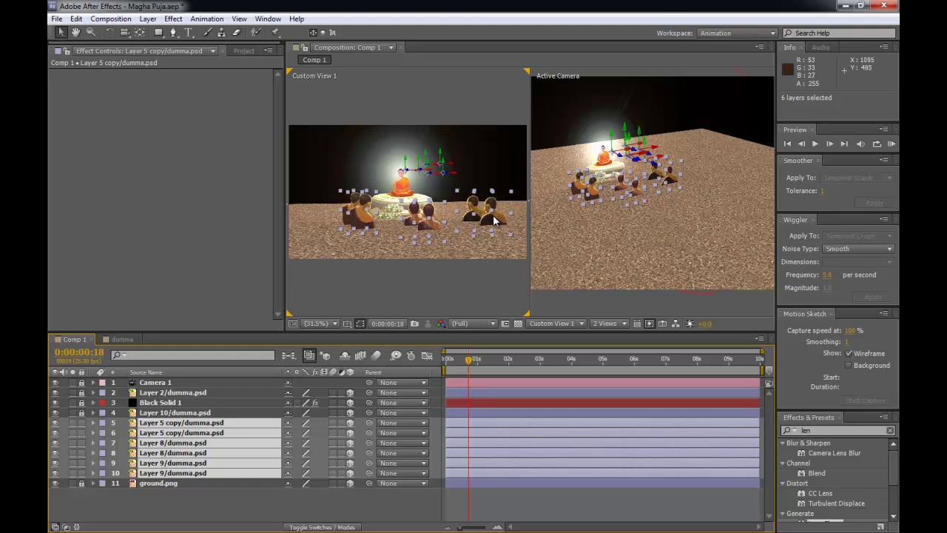
pyautogui.moveTo(511, 239); pyautogui.dragTo(486, 228)
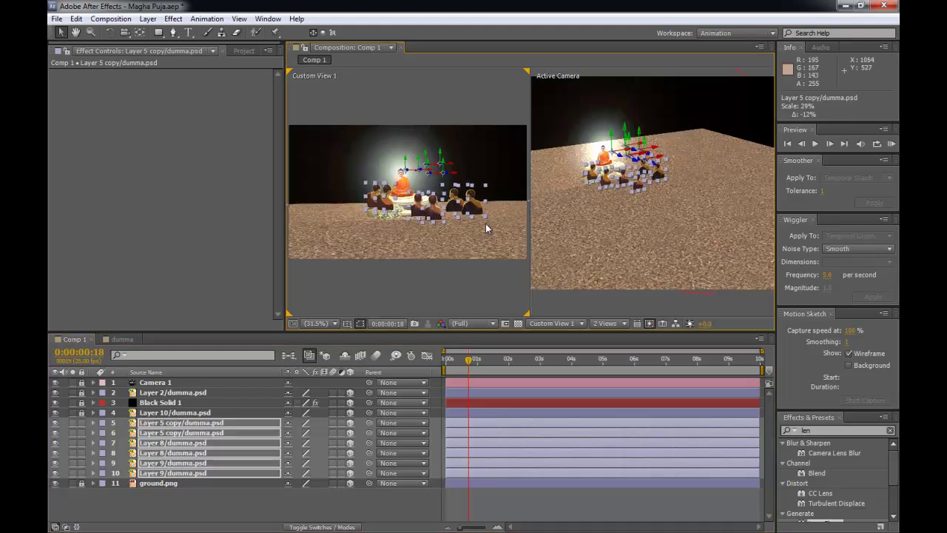
pyautogui.click(481, 173)
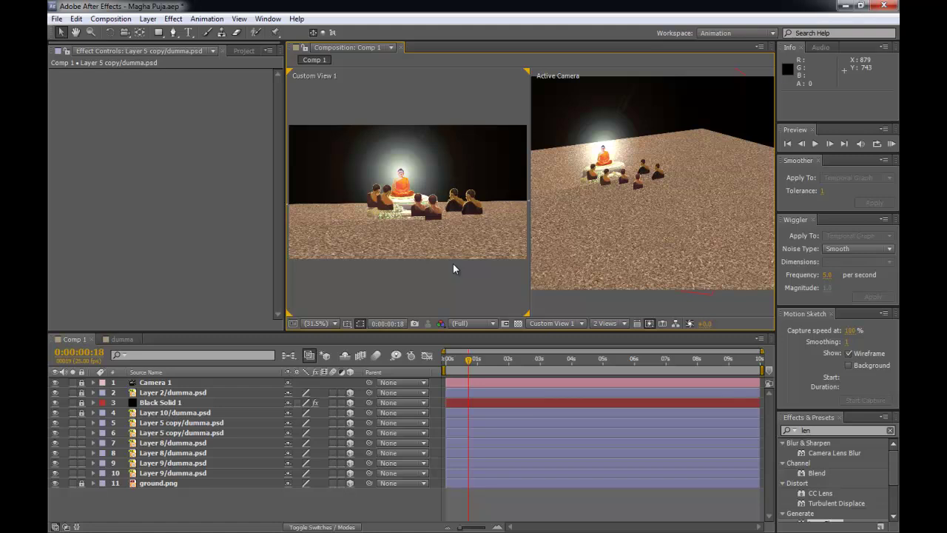
# - Lower the front-left monk, the upper Layer 9 in the stack, along Y toward the ground
pyautogui.click(389, 199)
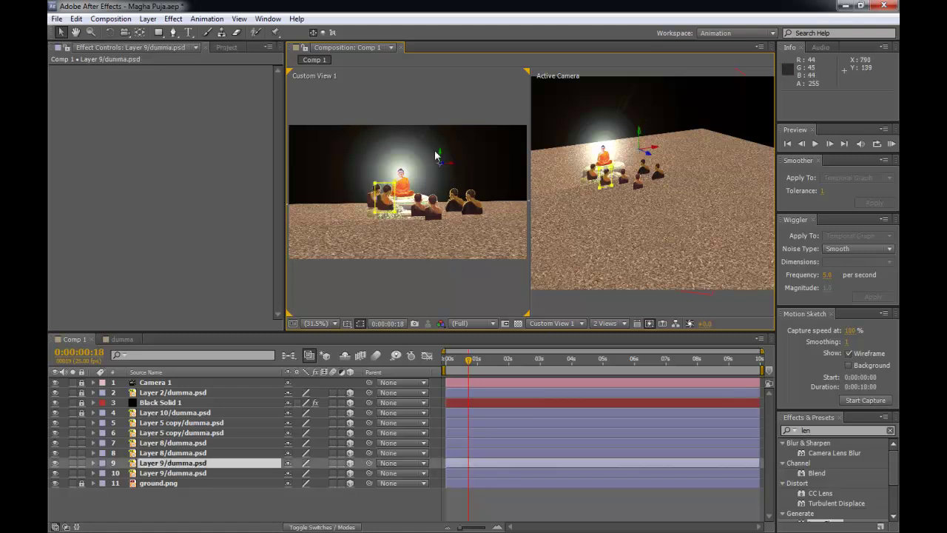
pyautogui.moveTo(442, 157)
pyautogui.mouseDown()
pyautogui.moveTo(455, 172)
pyautogui.moveTo(455, 163)
pyautogui.mouseUp()
pyautogui.click(375, 173)
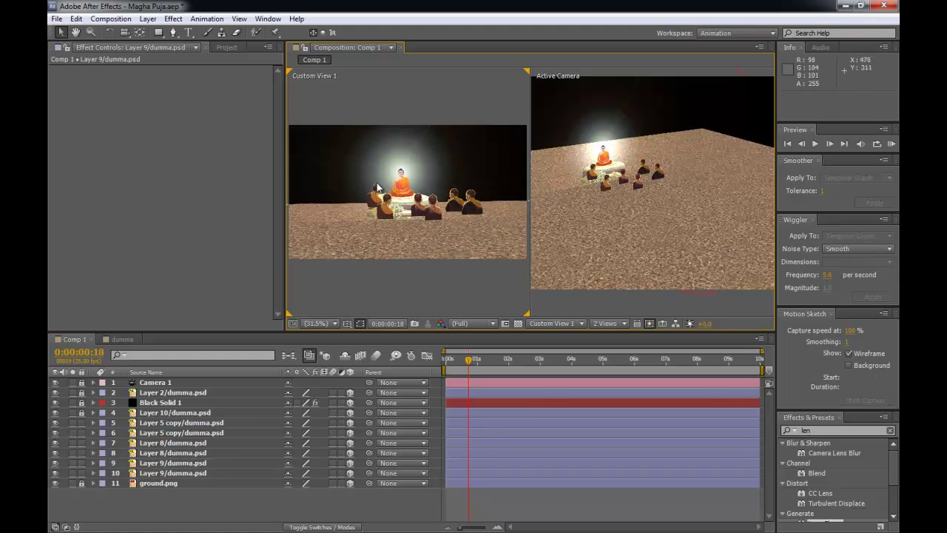
# - Lower the back-left monk, the lower Layer 9 in the stack, about 29 px along Y toward the ground
pyautogui.click(377, 188)
pyautogui.moveTo(429, 162); pyautogui.dragTo(433, 170)
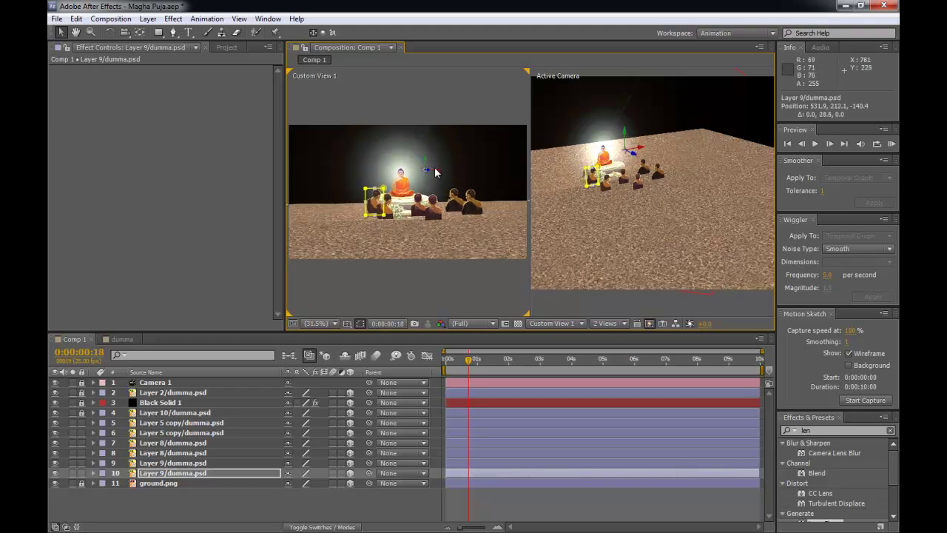
pyautogui.press('c')
pyautogui.moveTo(412, 227); pyautogui.dragTo(495, 262)
pyautogui.press('v')
# - Move both Layer 8 monks along X toward the Layer 9 pair and raise the front one about 19 px along Y
pyautogui.click(429, 228)
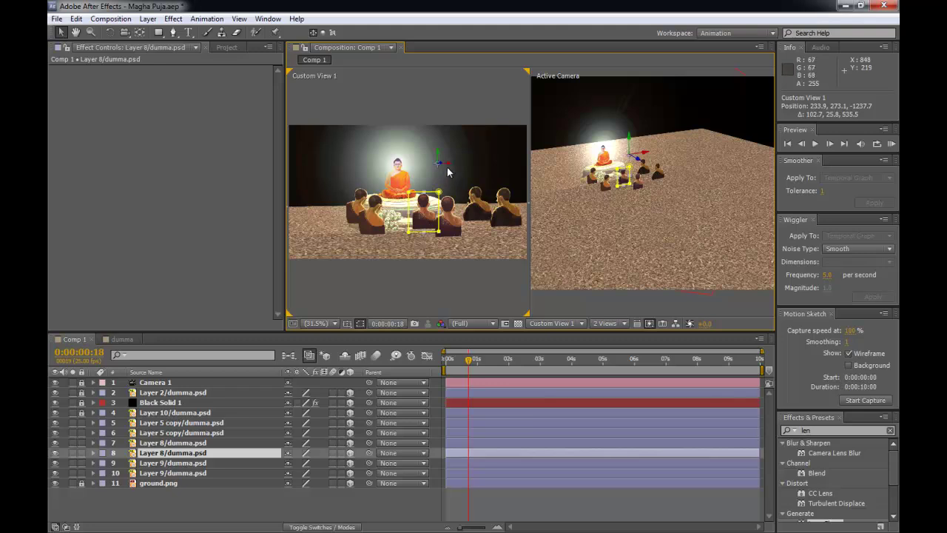
pyautogui.moveTo(447, 167); pyautogui.dragTo(416, 167)
pyautogui.click(466, 215)
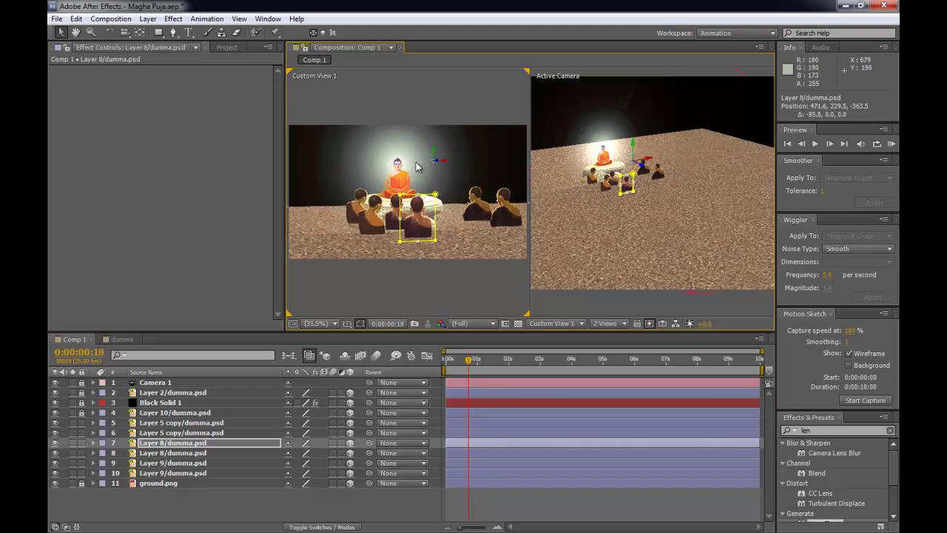
pyautogui.click(435, 208)
pyautogui.moveTo(399, 213); pyautogui.dragTo(392, 213)
pyautogui.click(429, 216)
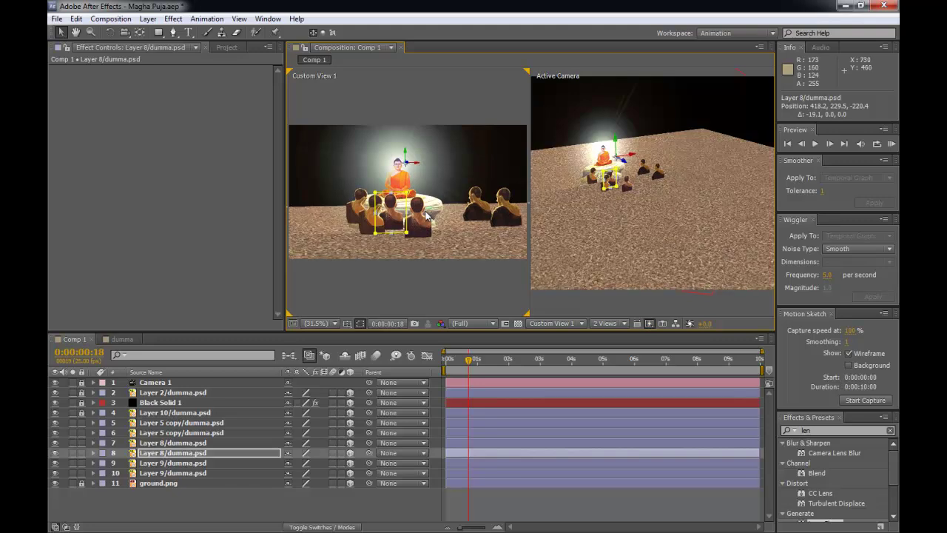
pyautogui.moveTo(445, 165); pyautogui.dragTo(428, 151)
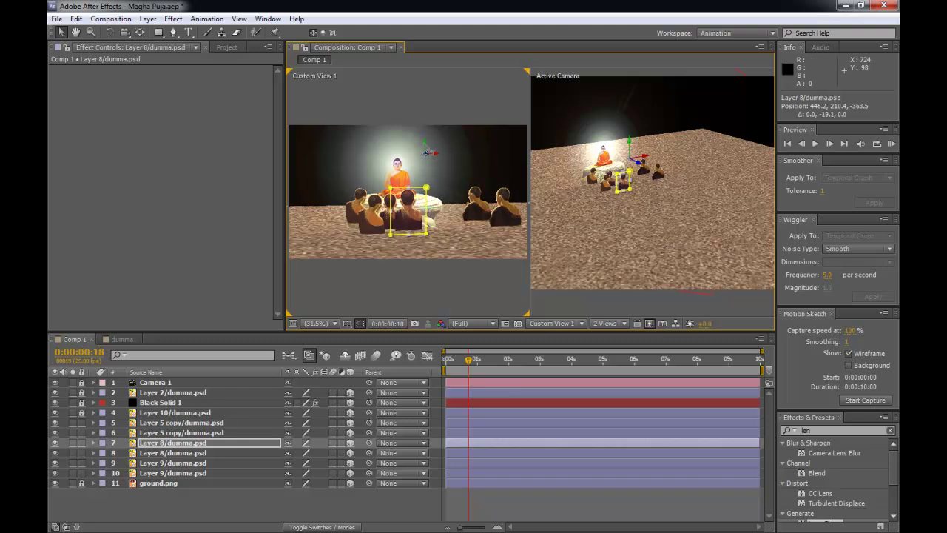
# - Bring the Active Camera closer to the Buddha and monks, and switch to a single-view layout showing Custom View 1
pyautogui.moveTo(621, 199); pyautogui.dragTo(644, 192)
pyautogui.moveTo(650, 202); pyautogui.dragTo(665, 201)
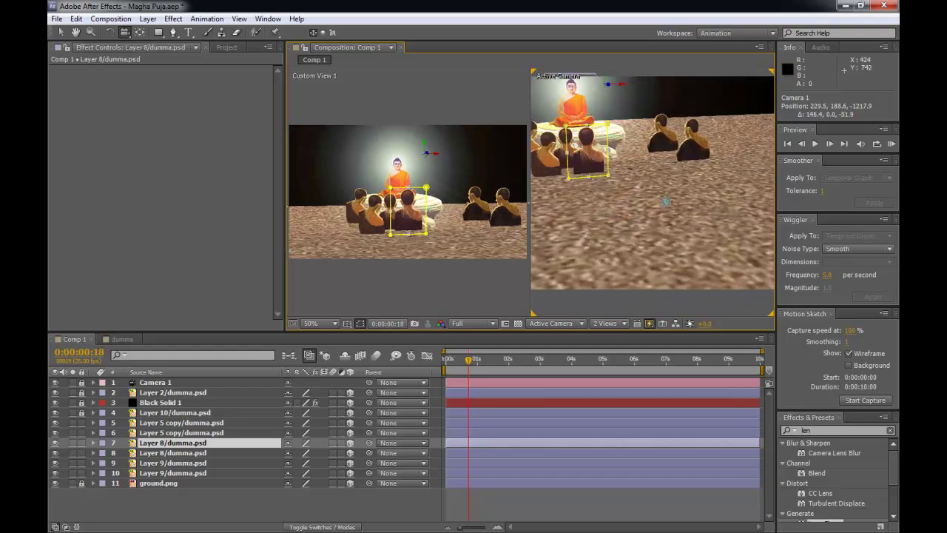
pyautogui.click(466, 219)
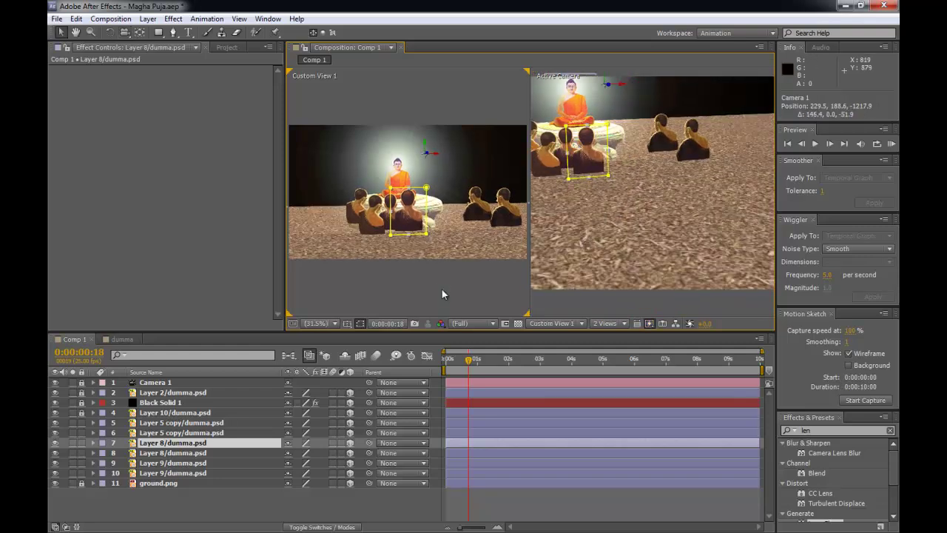
pyautogui.click(442, 293)
pyautogui.click(605, 323)
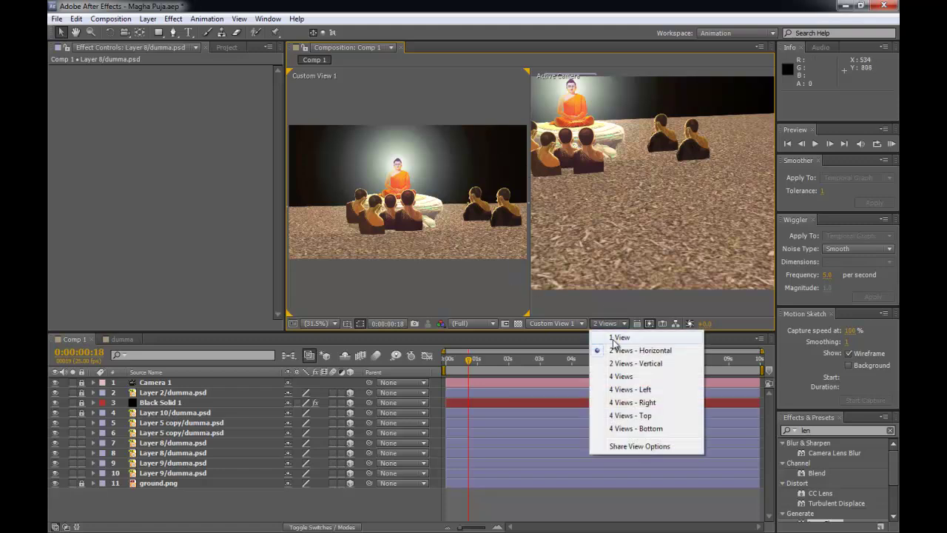
pyautogui.click(605, 330)
pyautogui.click(554, 323)
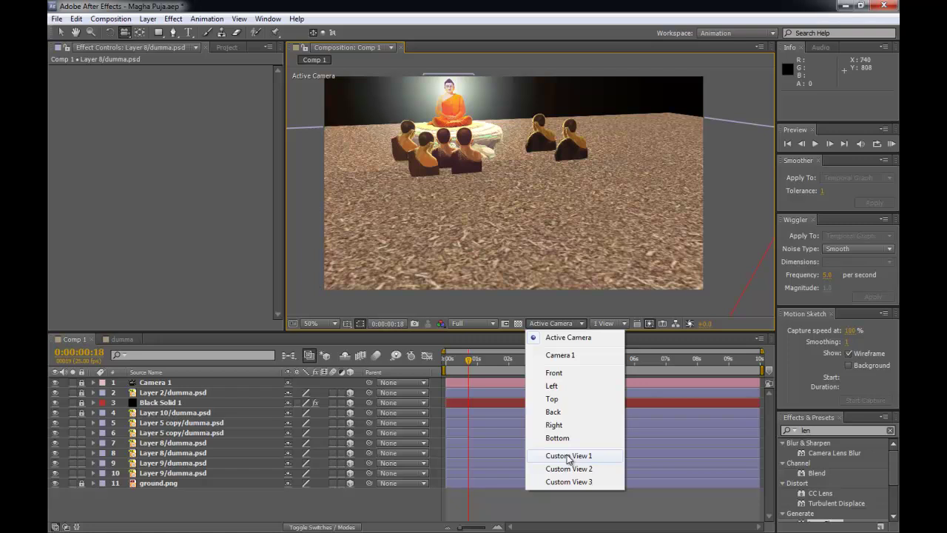
pyautogui.click(568, 456)
# - Move the two Layer 5 copy monks along X toward the Buddha, the back one about 110 px and the front one about 128 px
pyautogui.click(622, 207)
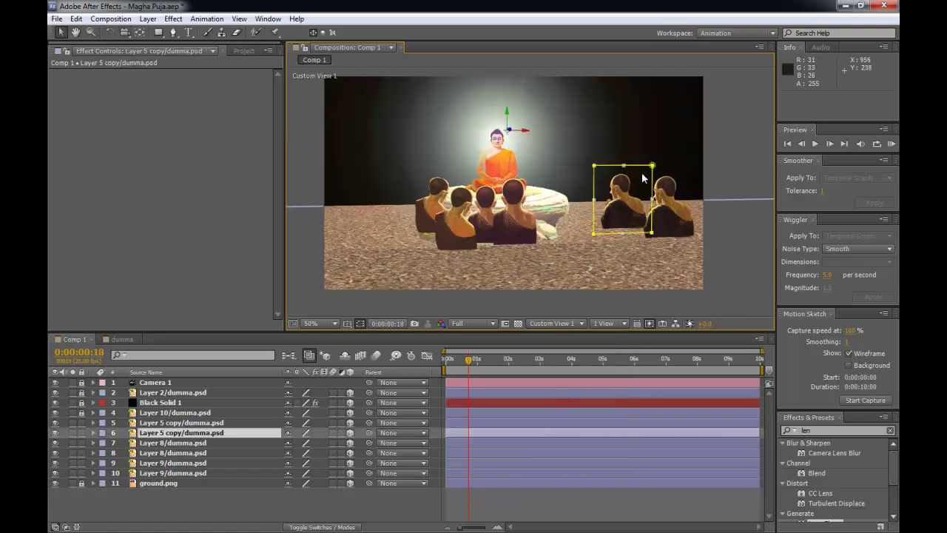
pyautogui.moveTo(529, 131); pyautogui.dragTo(499, 141)
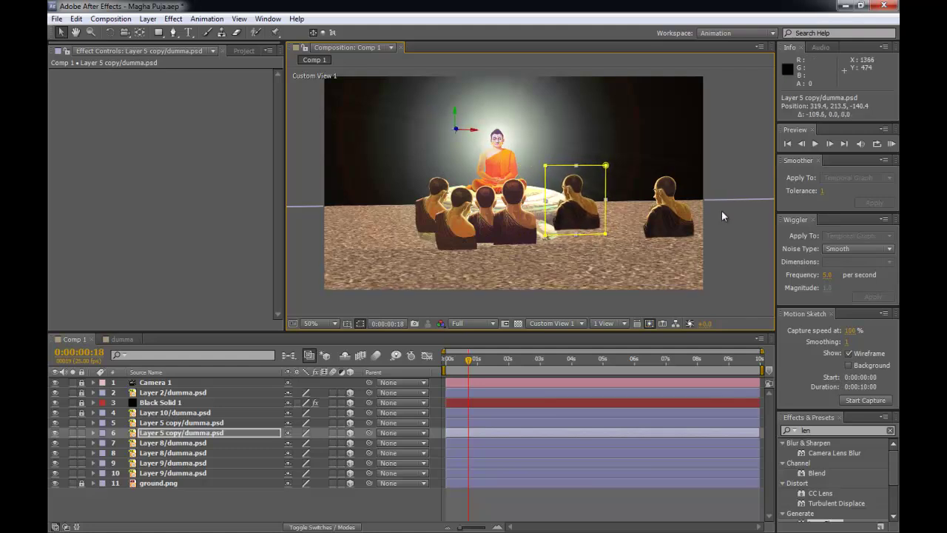
pyautogui.click(688, 227)
pyautogui.moveTo(560, 132); pyautogui.dragTo(520, 133)
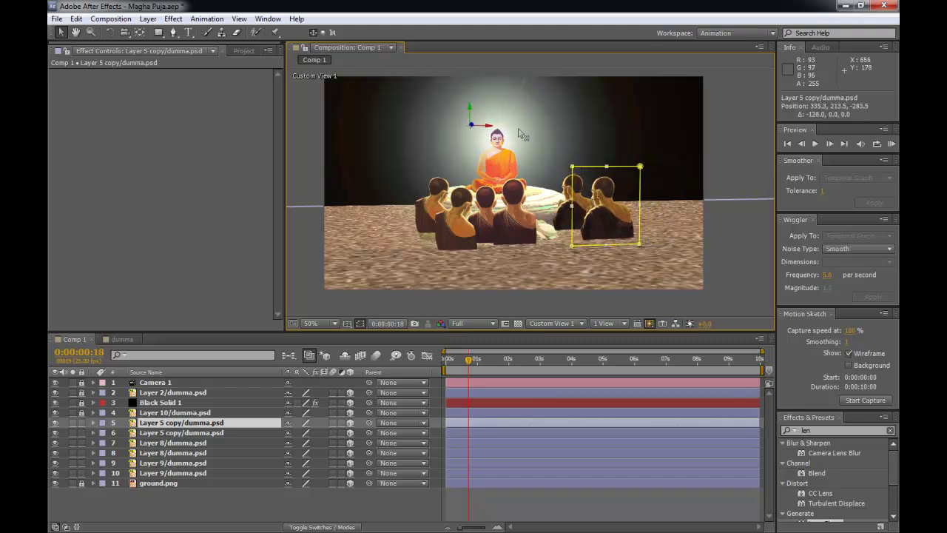
# - Duplicate the front Layer 8 monk twice and place the copies beside it at about X 514 and X 570
pyautogui.click(531, 185)
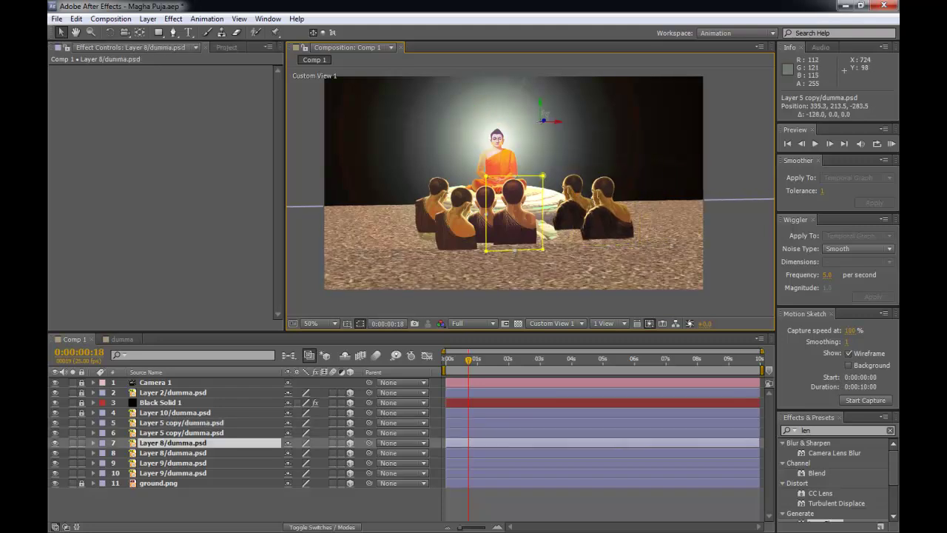
pyautogui.moveTo(542, 107); pyautogui.dragTo(562, 131)
pyautogui.hotkey('ctrl', 'd')
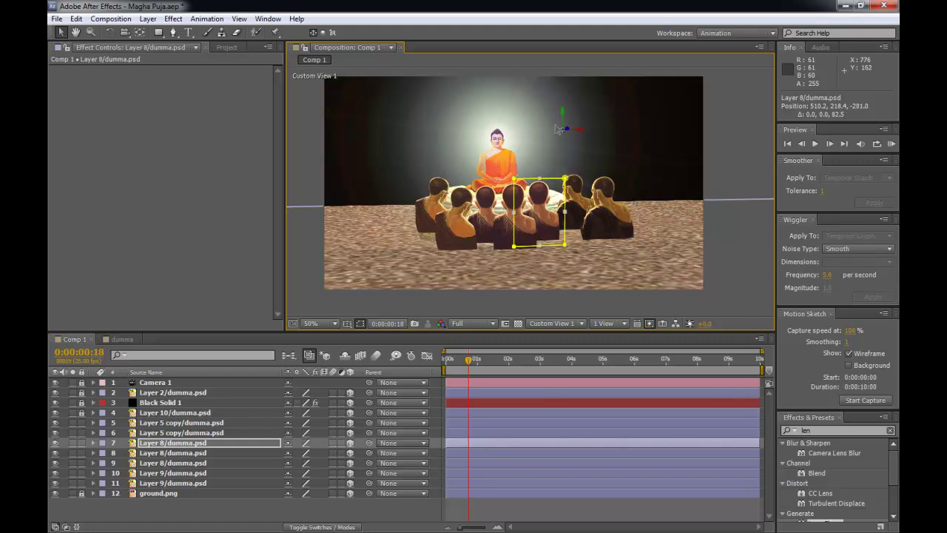
pyautogui.moveTo(581, 130); pyautogui.dragTo(578, 130)
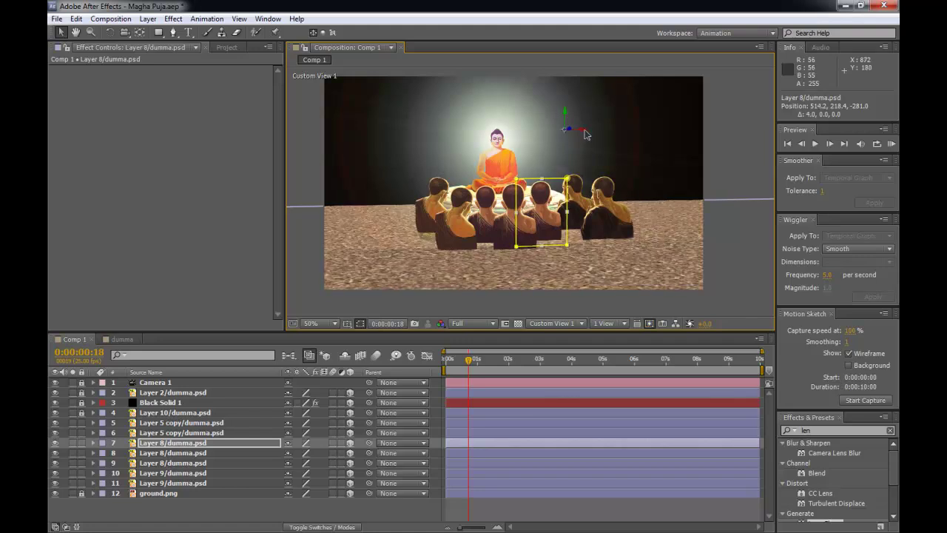
pyautogui.hotkey('ctrl', 'd')
pyautogui.moveTo(582, 133); pyautogui.dragTo(608, 137)
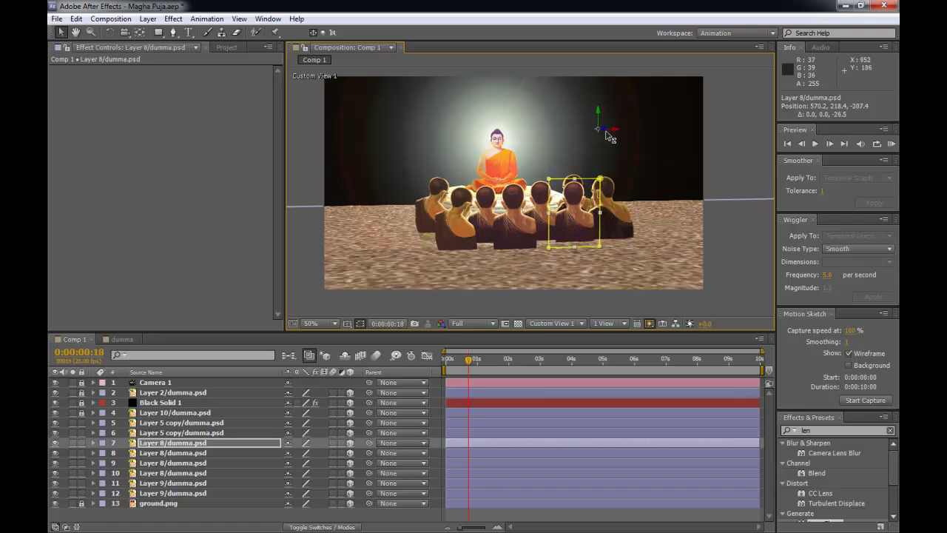
# - Duplicate the front Layer 5 copy monk three times, extending the row along X to about 399, 475 and 559
pyautogui.press('c')
pyautogui.moveTo(540, 167)
pyautogui.mouseDown()
pyautogui.moveTo(511, 170)
pyautogui.moveTo(533, 168)
pyautogui.mouseUp()
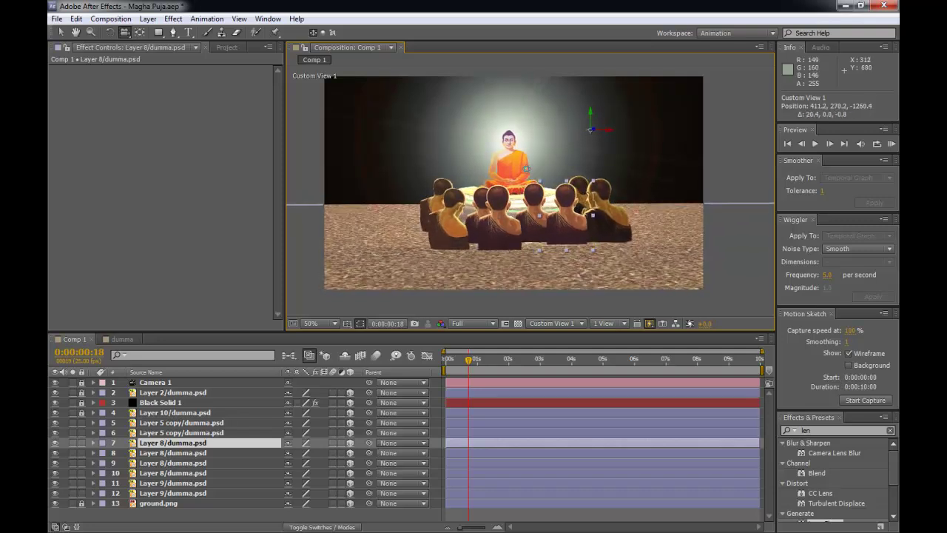
pyautogui.press('v')
pyautogui.click(617, 226)
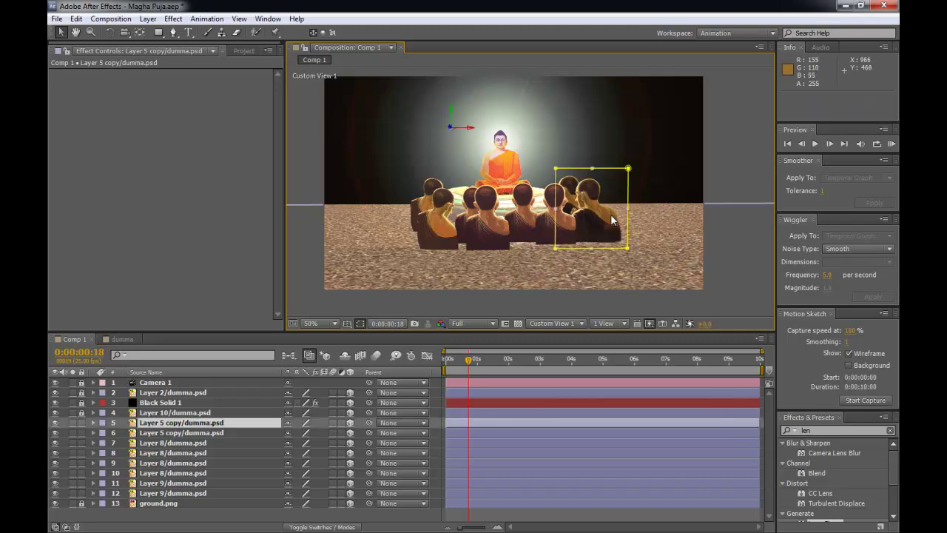
pyautogui.hotkey('ctrl', 'd')
pyautogui.moveTo(474, 135); pyautogui.dragTo(494, 170)
pyautogui.hotkey('ctrl', 'd')
pyautogui.press('c')
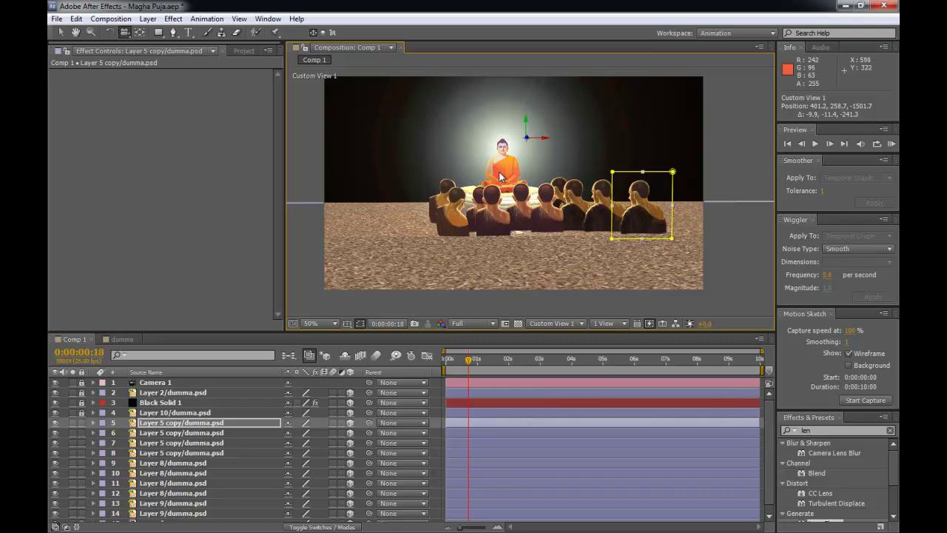
pyautogui.press('v')
pyautogui.hotkey('ctrl', 'd')
pyautogui.moveTo(554, 142); pyautogui.dragTo(617, 175)
pyautogui.press('v')
# - Lower the second monk from the outer end of the front row 10 px along Y
pyautogui.click(639, 192)
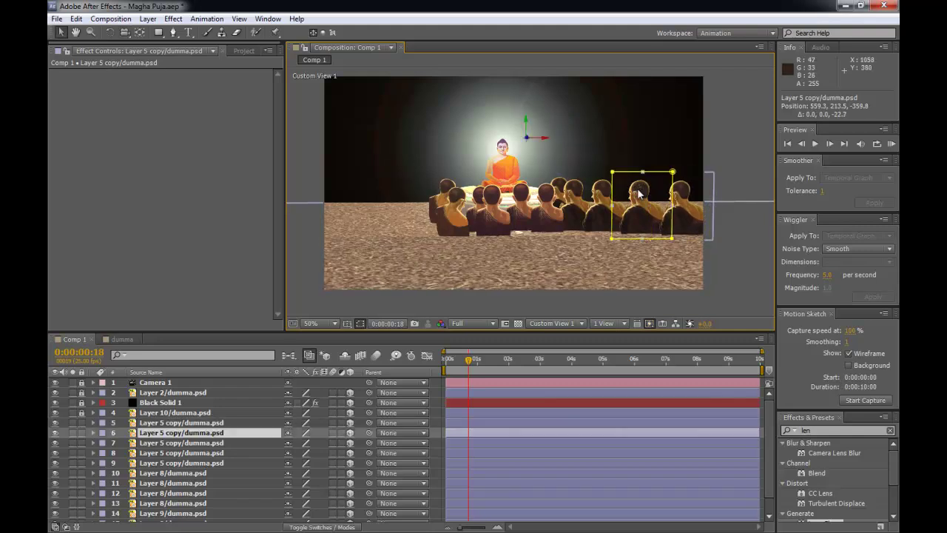
pyautogui.hotkey('shift', 'Down')
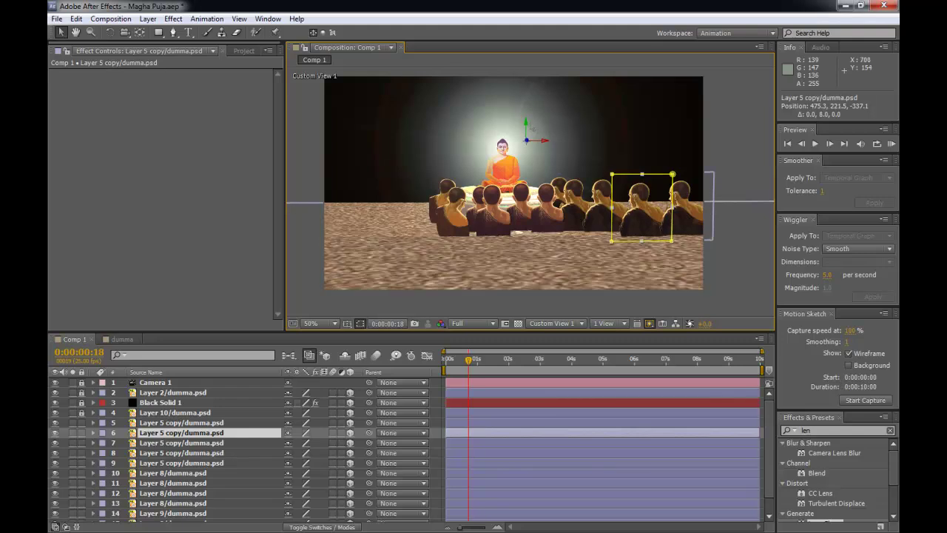
pyautogui.press('Return')
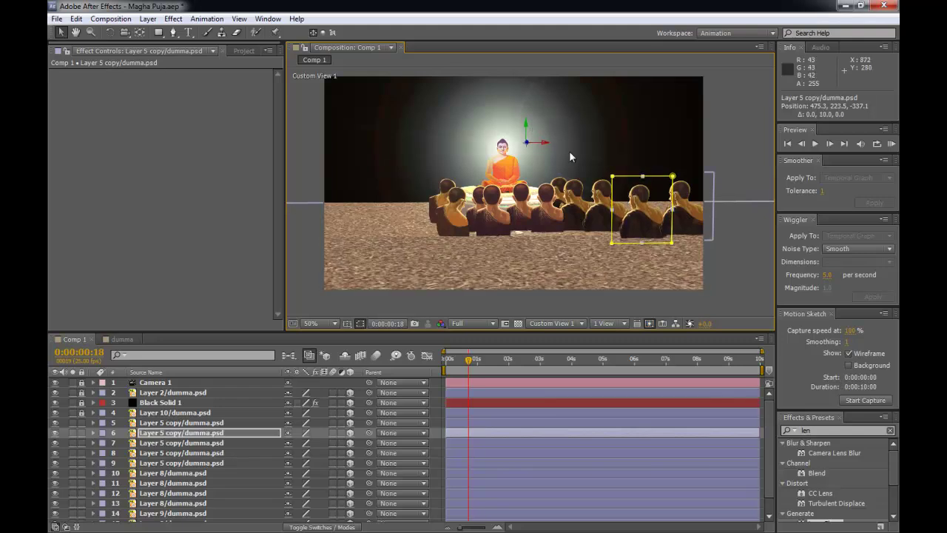
# - Duplicate the Layer 5 copy monk at X 399 twice, placing the copies in a row behind at about Z -35
pyautogui.click(581, 190)
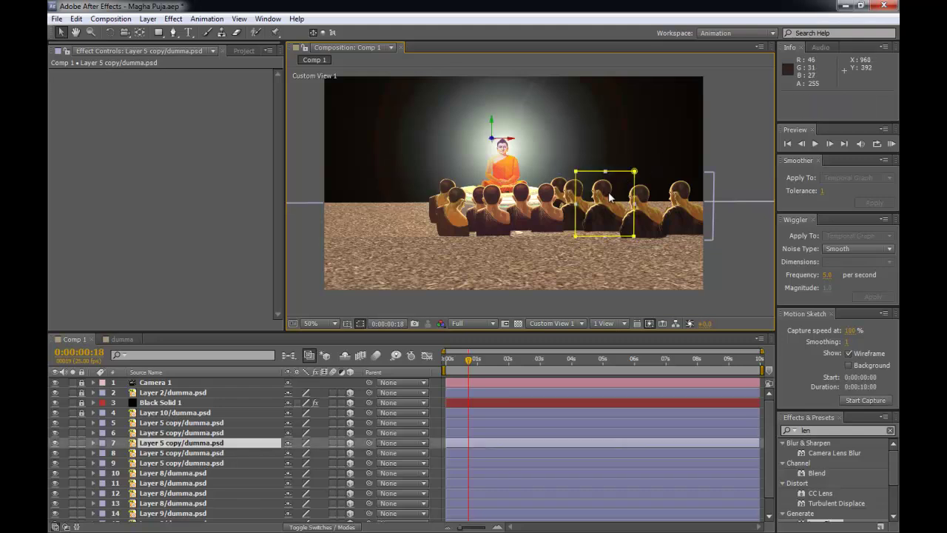
pyautogui.hotkey('ctrl', 'd')
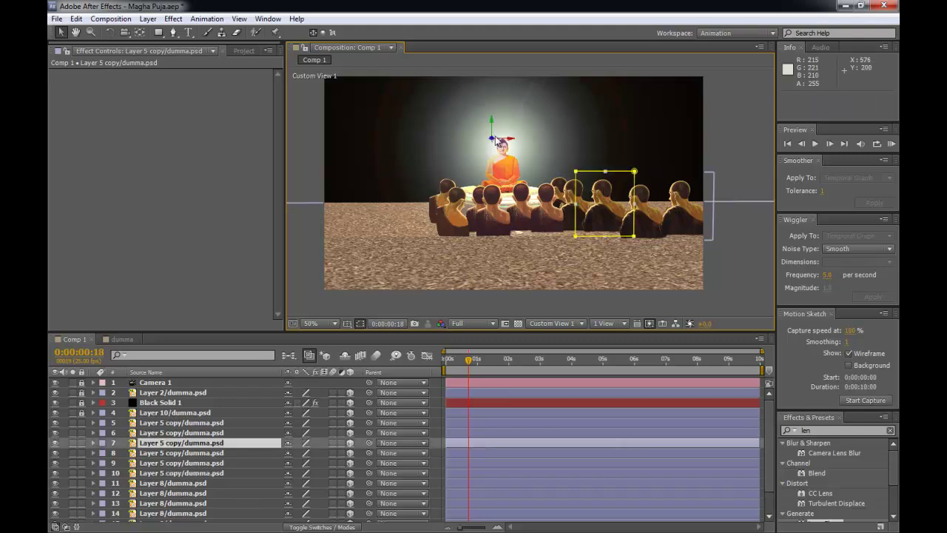
pyautogui.moveTo(493, 141); pyautogui.dragTo(483, 235)
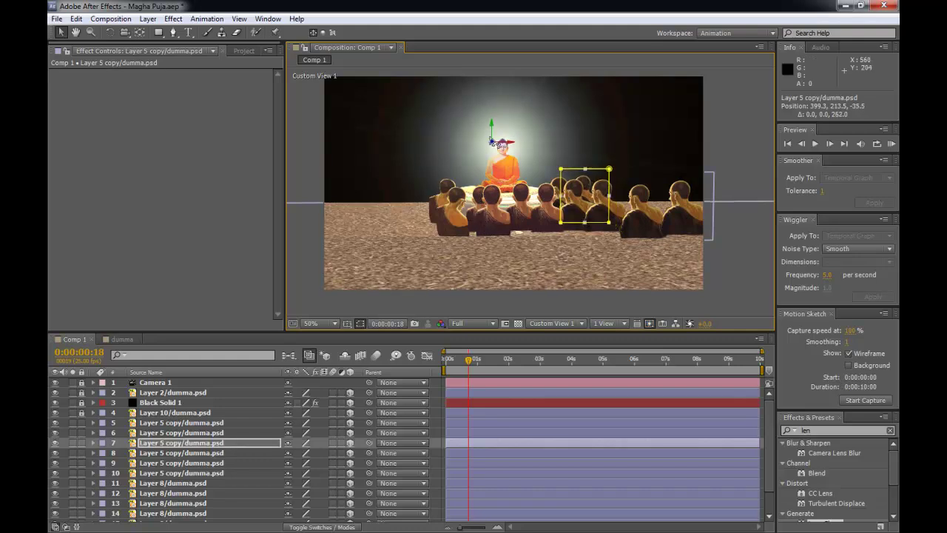
pyautogui.moveTo(514, 147); pyautogui.dragTo(529, 125)
pyautogui.hotkey('ctrl', 'd')
pyautogui.moveTo(586, 145); pyautogui.dragTo(588, 148)
pyautogui.moveTo(527, 124); pyautogui.dragTo(530, 127)
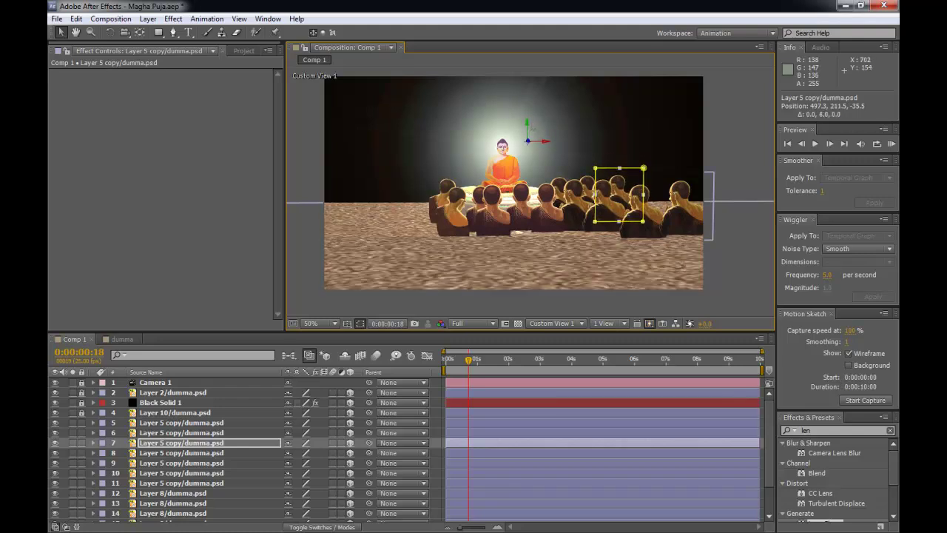
# - Duplicate the back-row monk three more times, spacing the copies farther out at about Z -117, -157 and -20
pyautogui.hotkey('ctrl', 'd')
pyautogui.moveTo(550, 149)
pyautogui.mouseDown()
pyautogui.moveTo(576, 147)
pyautogui.moveTo(556, 128)
pyautogui.moveTo(562, 159)
pyautogui.mouseUp()
pyautogui.press('Return')
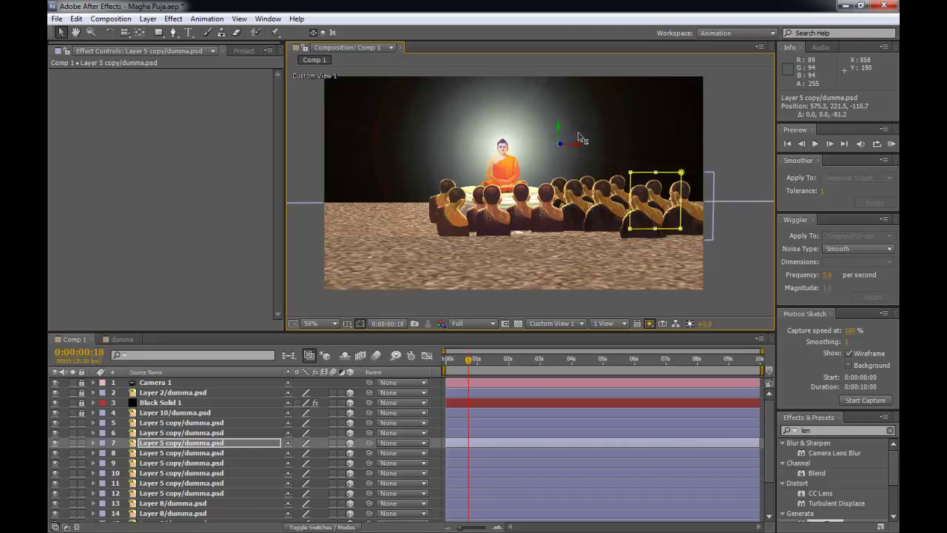
pyautogui.moveTo(575, 149); pyautogui.dragTo(573, 171)
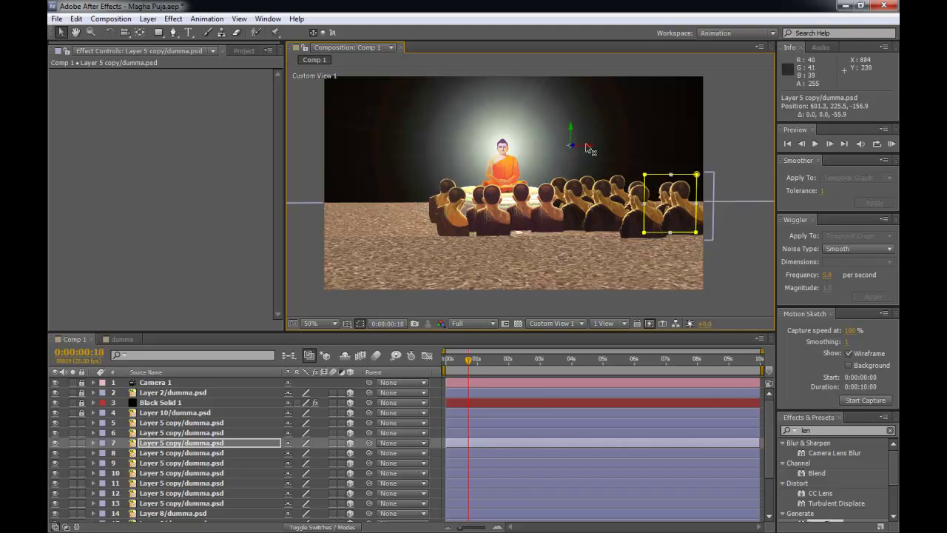
pyautogui.moveTo(589, 150); pyautogui.dragTo(581, 150)
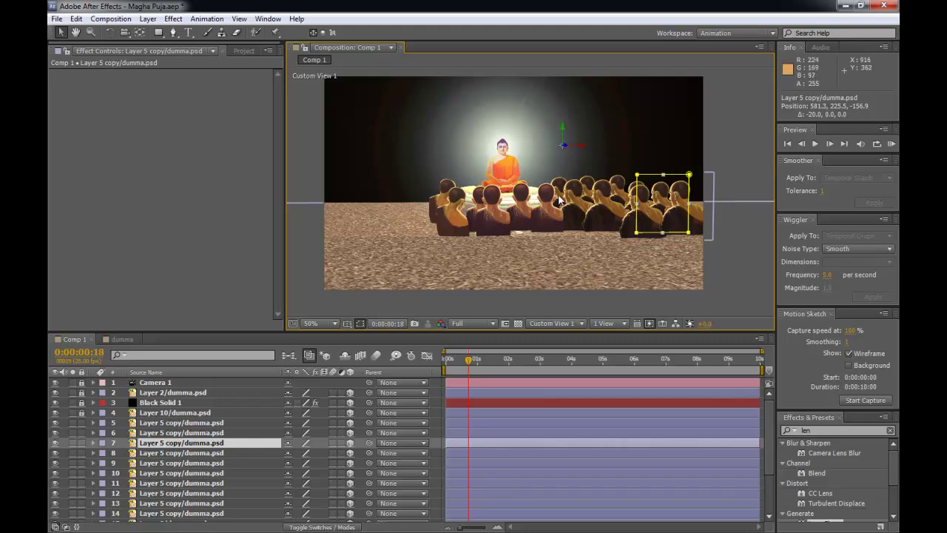
pyautogui.moveTo(568, 150); pyautogui.dragTo(547, 269)
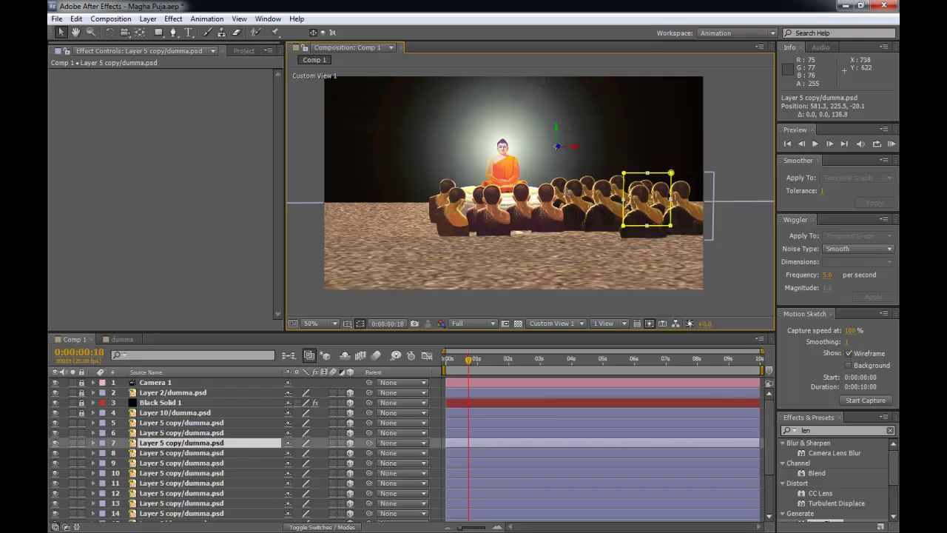
pyautogui.moveTo(573, 147); pyautogui.dragTo(628, 147)
# - Orbit Custom View 1 to a higher angle and adjust the back-row monks' positions, moving one about 28 px along Z toward the camera
pyautogui.press('c')
pyautogui.moveTo(637, 186); pyautogui.dragTo(593, 210)
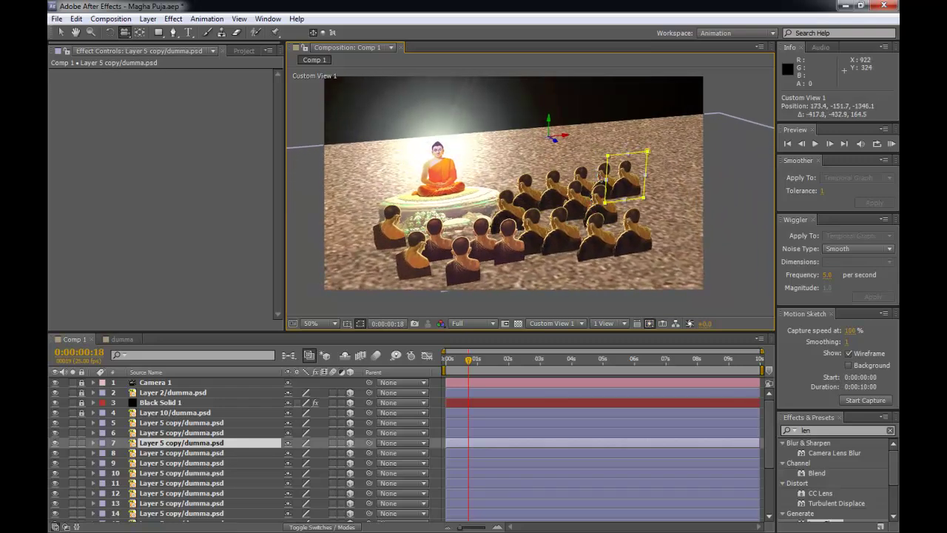
pyautogui.press('v')
pyautogui.click(579, 197)
pyautogui.click(607, 165)
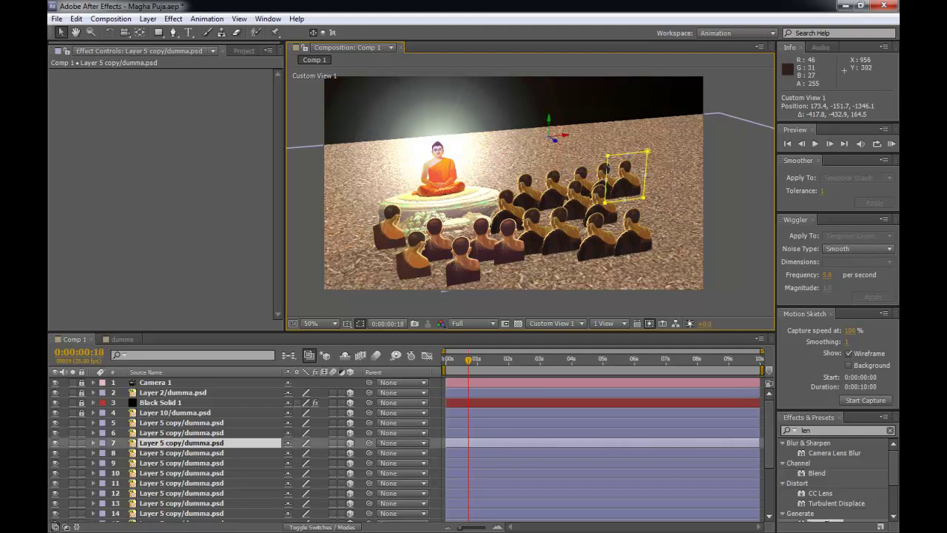
pyautogui.click(602, 174)
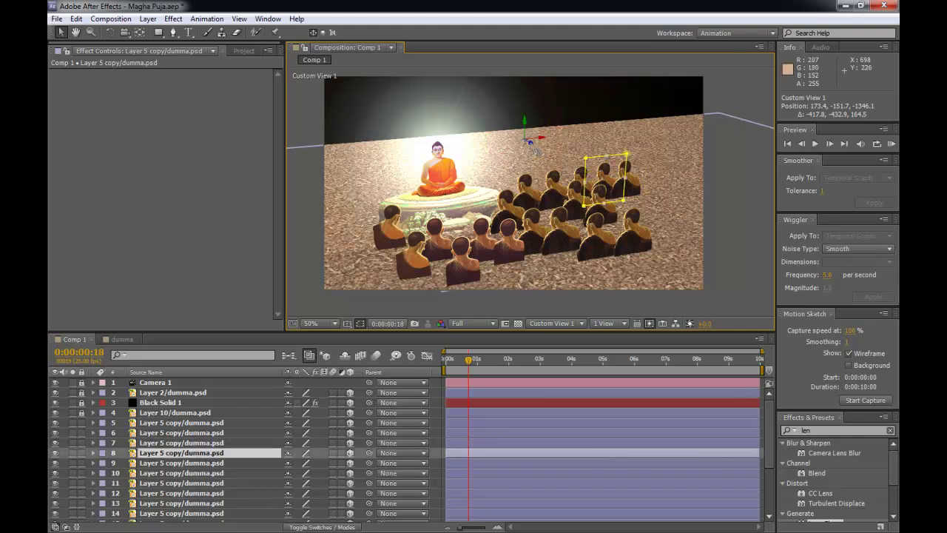
pyautogui.click(547, 190)
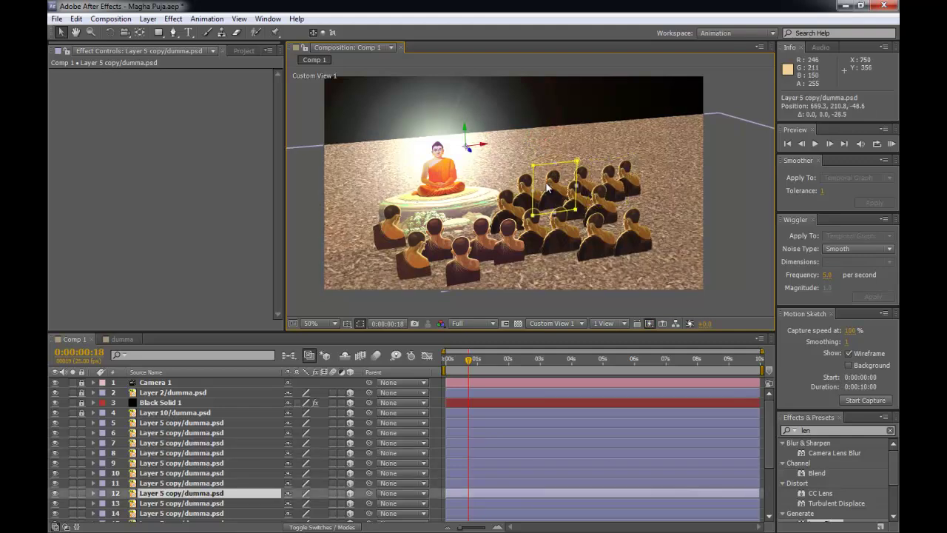
pyautogui.moveTo(474, 156); pyautogui.dragTo(478, 159)
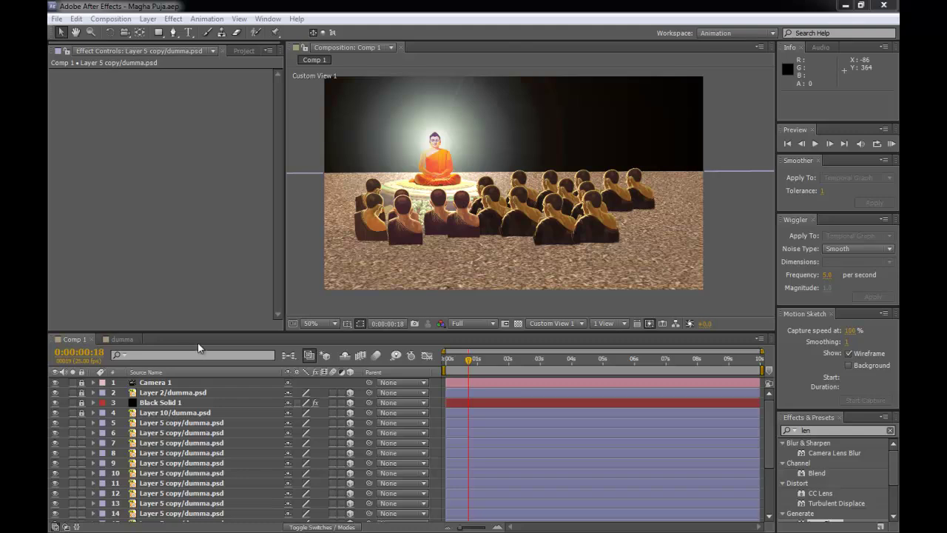
# - Move the second monk from the outer end of the dark-robed front row along Z
pyautogui.click(460, 244)
pyautogui.click(484, 266)
pyautogui.press('c')
pyautogui.moveTo(503, 264); pyautogui.dragTo(551, 239)
pyautogui.click(531, 236)
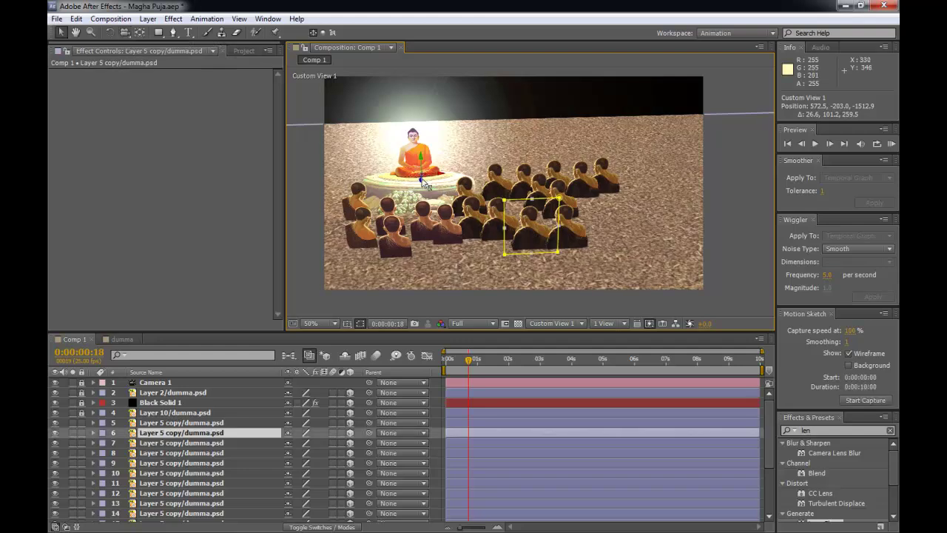
pyautogui.moveTo(426, 185); pyautogui.dragTo(436, 139)
pyautogui.hotkey('ctrl', 'z')
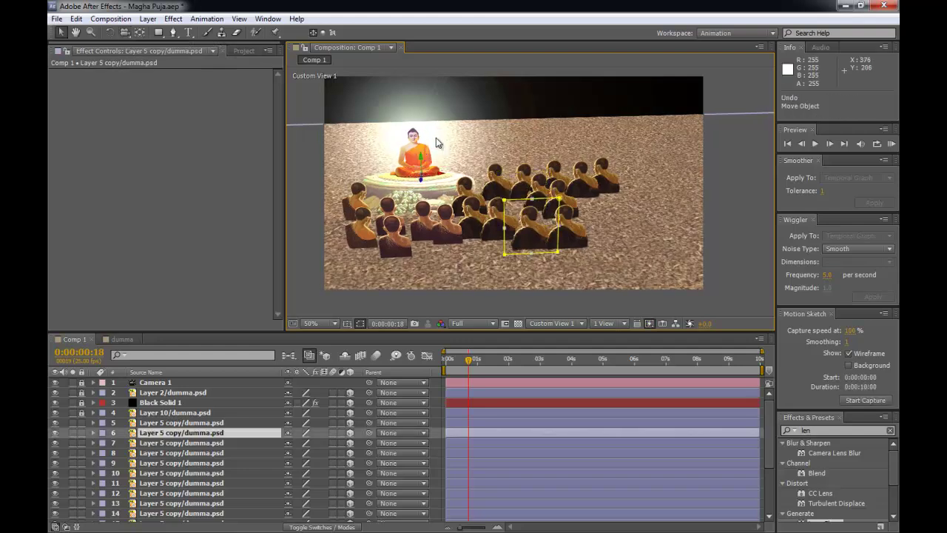
pyautogui.moveTo(427, 176); pyautogui.dragTo(437, 154)
# - Duplicate the block of dark-robed Layer 5 copy monks and shift the copies outward along X to extend the rows
pyautogui.press('c')
pyautogui.moveTo(570, 201); pyautogui.dragTo(489, 175)
pyautogui.press('v')
pyautogui.press('c')
pyautogui.hotkey('ctrl', 'd')
pyautogui.press('v')
pyautogui.moveTo(469, 135); pyautogui.dragTo(559, 134)
pyautogui.moveTo(511, 159); pyautogui.dragTo(569, 164)
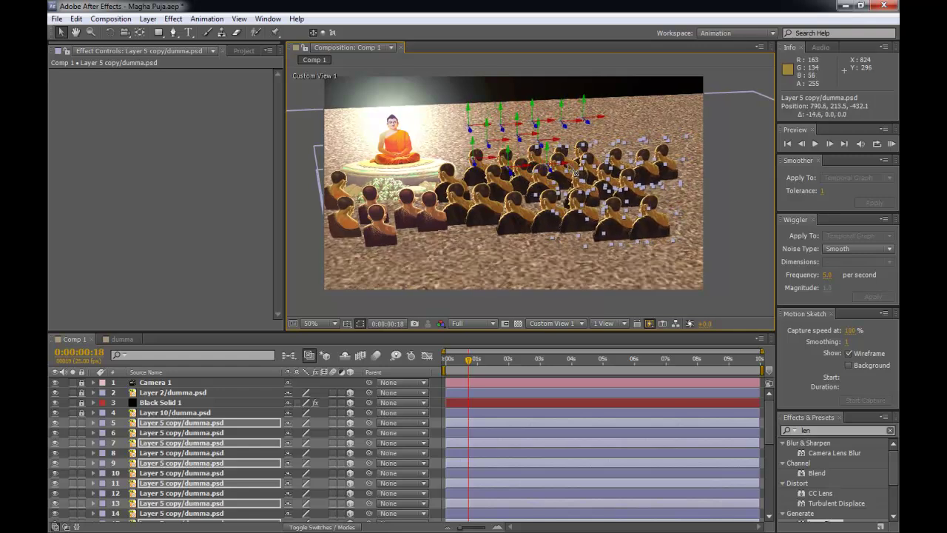
# - Examine the alignment of the extended dark-robed rows from a lower angle, selecting individual monks that overlap
pyautogui.click(612, 101)
pyautogui.press('c')
pyautogui.moveTo(574, 201); pyautogui.dragTo(581, 181)
pyautogui.press('v')
pyautogui.click(554, 191)
pyautogui.keyDown('shift'); pyautogui.click(642, 153); pyautogui.keyUp('shift')
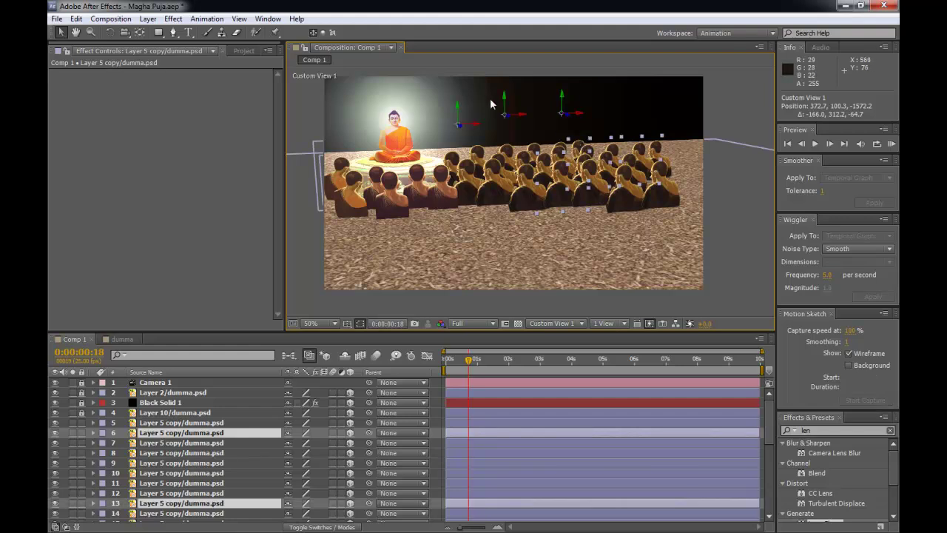
pyautogui.keyDown('shift'); pyautogui.click(539, 156); pyautogui.keyUp('shift')
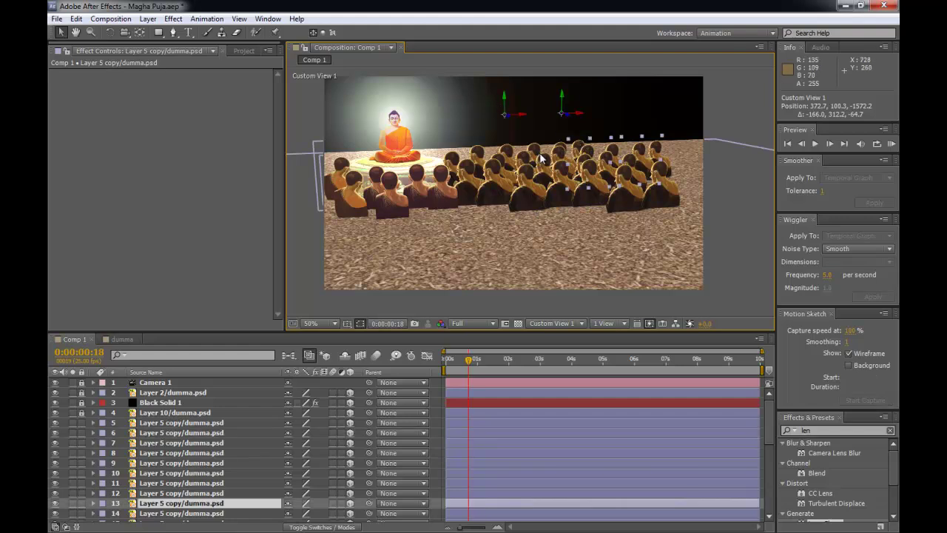
pyautogui.keyDown('shift'); pyautogui.click(548, 178); pyautogui.keyUp('shift')
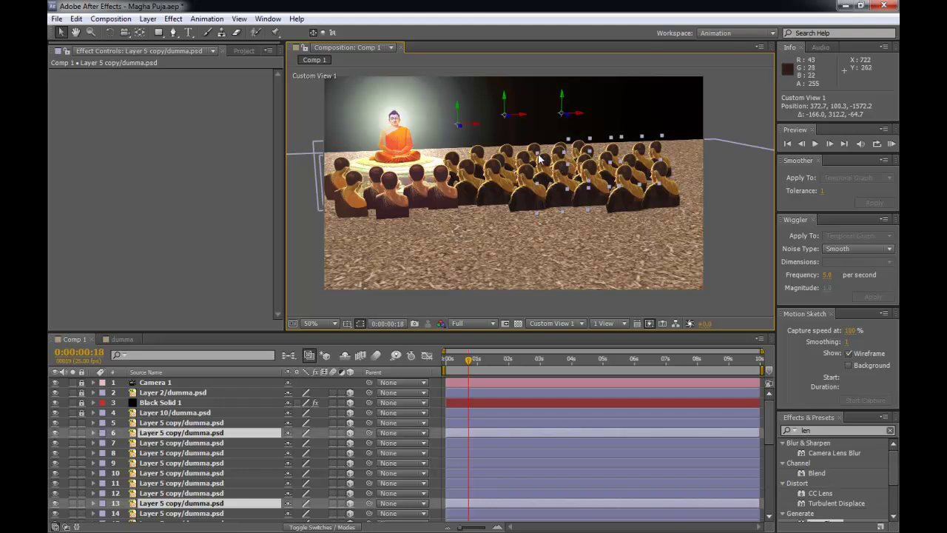
pyautogui.keyDown('shift'); pyautogui.click(539, 157); pyautogui.keyUp('shift')
pyautogui.keyDown('shift'); pyautogui.click(547, 187); pyautogui.keyUp('shift')
pyautogui.moveTo(537, 212); pyautogui.dragTo(541, 210)
# - Adjust the position of the layer 6 monk within the dark-robed front row
pyautogui.press('c')
pyautogui.moveTo(562, 166); pyautogui.dragTo(581, 124)
pyautogui.press('v')
pyautogui.click(537, 170)
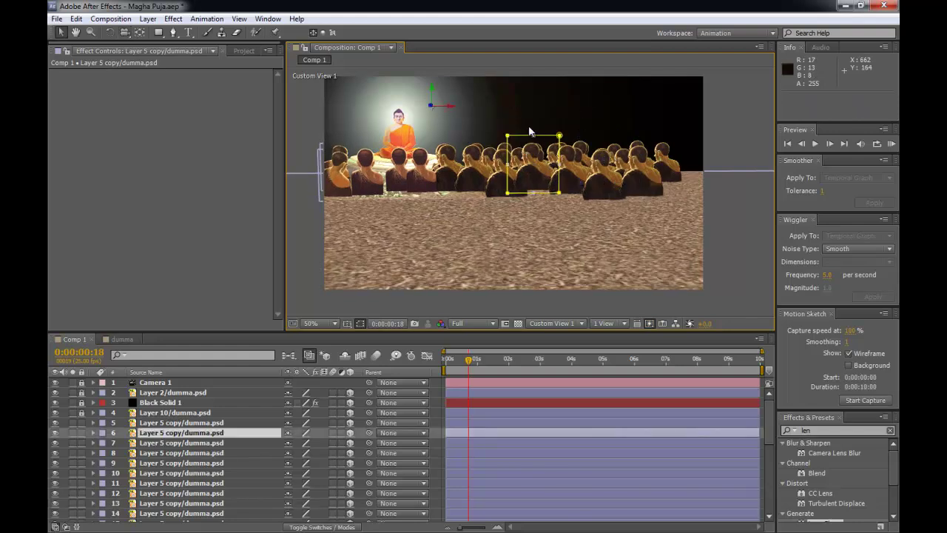
pyautogui.moveTo(537, 170); pyautogui.dragTo(392, 141)
pyautogui.press('c')
pyautogui.press('v')
pyautogui.press('c')
pyautogui.moveTo(475, 194); pyautogui.dragTo(490, 167)
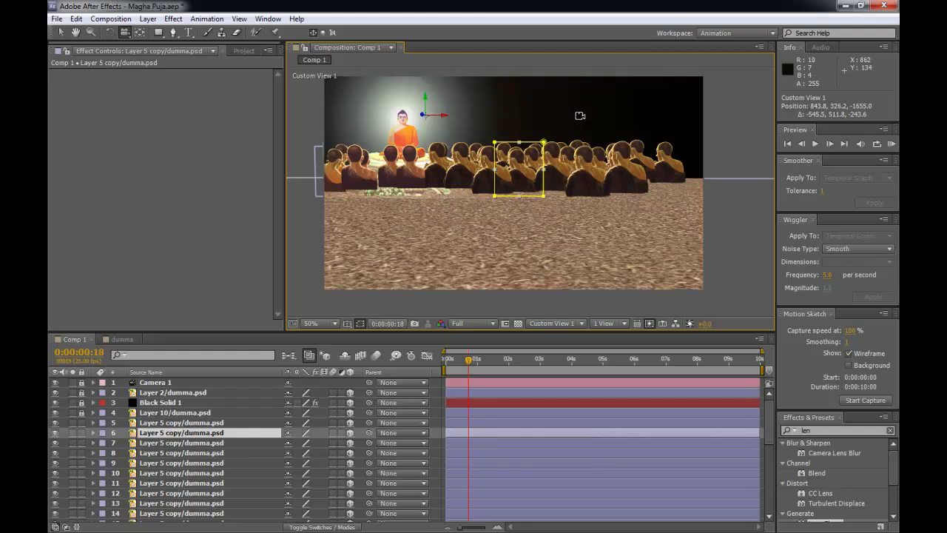
# - Duplicate the two outermost orange-robed Layer 9 monks and shift the copies outward along X
pyautogui.press('c')
pyautogui.moveTo(559, 140); pyautogui.dragTo(437, 167)
pyautogui.press('v')
pyautogui.click(378, 195)
pyautogui.keyDown('shift'); pyautogui.click(363, 165); pyautogui.keyUp('shift')
pyautogui.press('c')
pyautogui.moveTo(378, 175); pyautogui.dragTo(516, 226)
pyautogui.press('v')
pyautogui.click(516, 225)
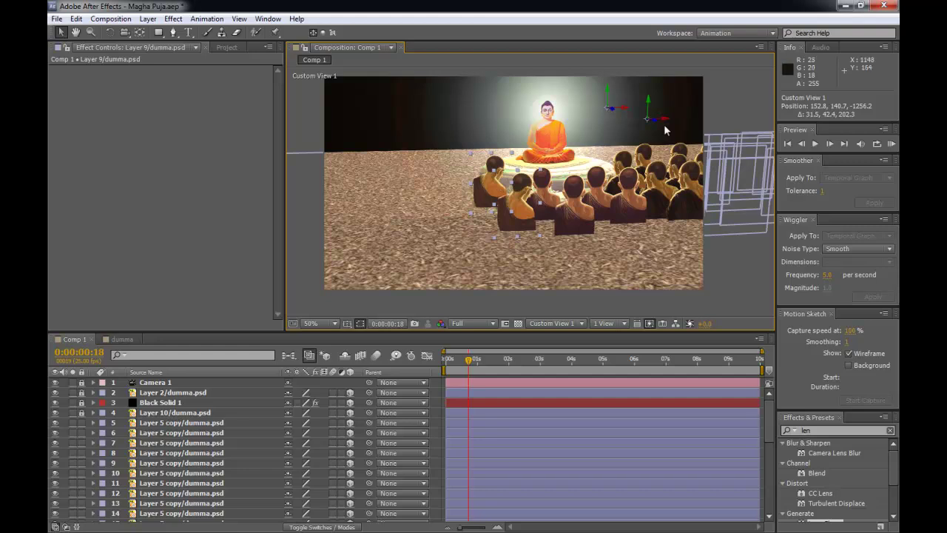
pyautogui.moveTo(667, 116); pyautogui.dragTo(582, 117)
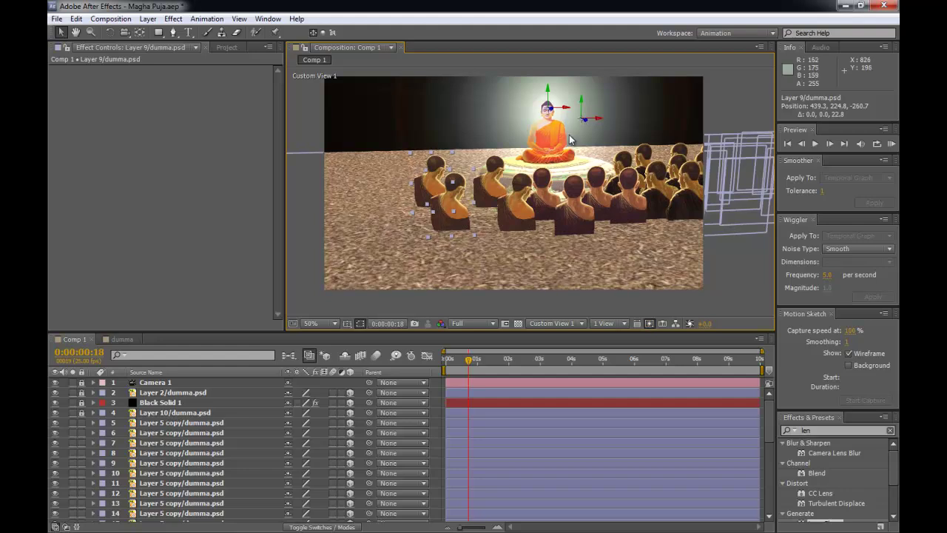
# - Add another pair of Layer 9 monks farther out, plus a single front-row copy at about X 497, Z -307
pyautogui.moveTo(603, 123); pyautogui.dragTo(549, 132)
pyautogui.moveTo(489, 123); pyautogui.dragTo(605, 125)
pyautogui.click(467, 131)
pyautogui.click(428, 202)
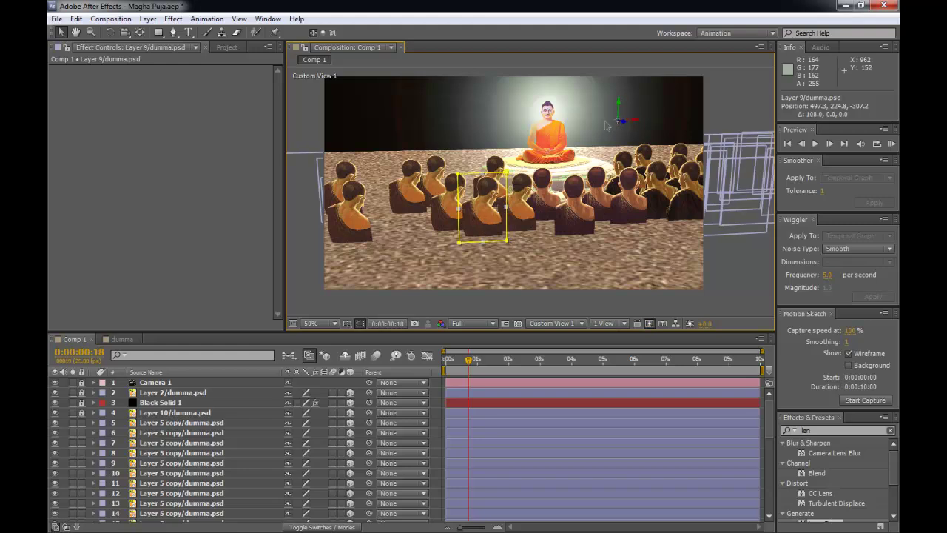
# - Place further Layer 9 monk copies at about X 339, Z -258 and X 397, Y 234, Z -325
pyautogui.click(360, 217)
pyautogui.moveTo(507, 122); pyautogui.dragTo(545, 140)
pyautogui.click(408, 191)
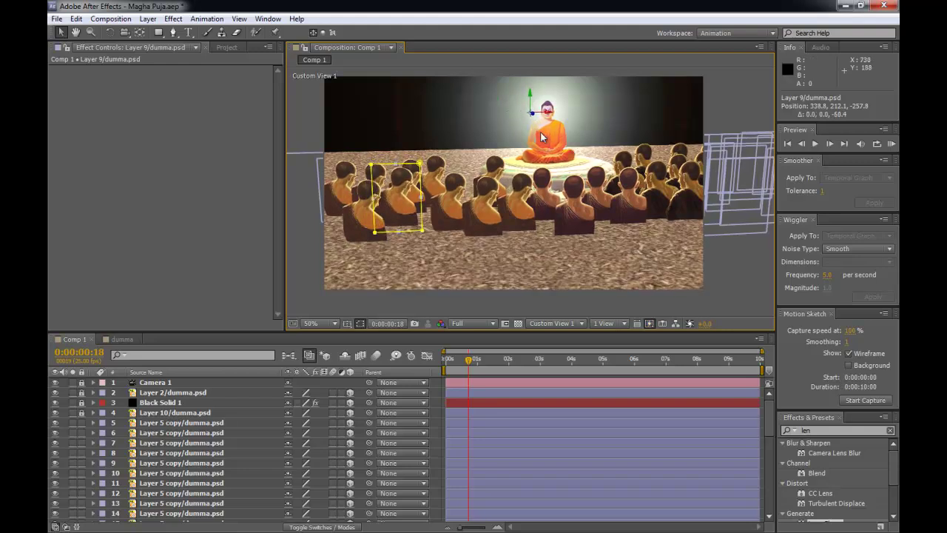
pyautogui.moveTo(550, 116); pyautogui.dragTo(437, 141)
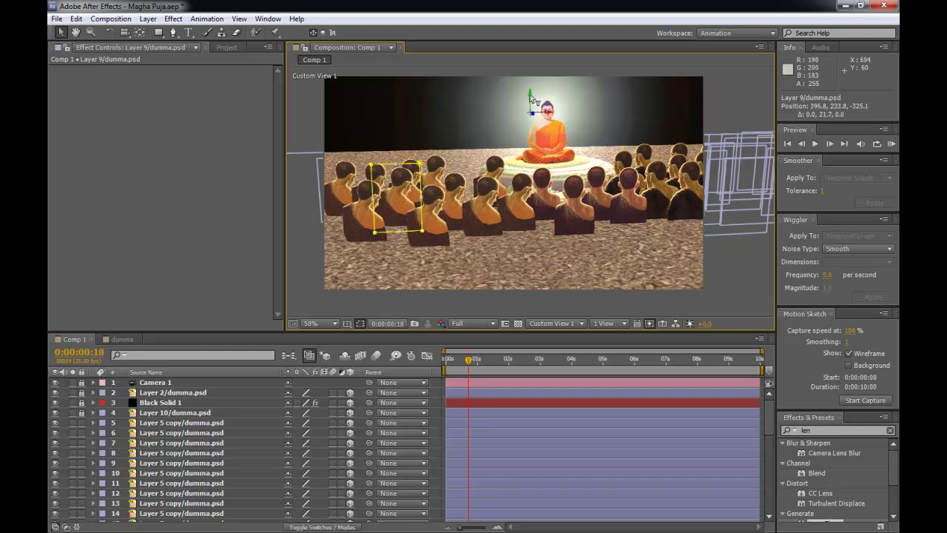
# - Lower the Layer 9 monk at X 497 by about 6 px along Y and the outermost orange-robed monk by 6 px
pyautogui.press('c')
pyautogui.moveTo(439, 131); pyautogui.dragTo(431, 137)
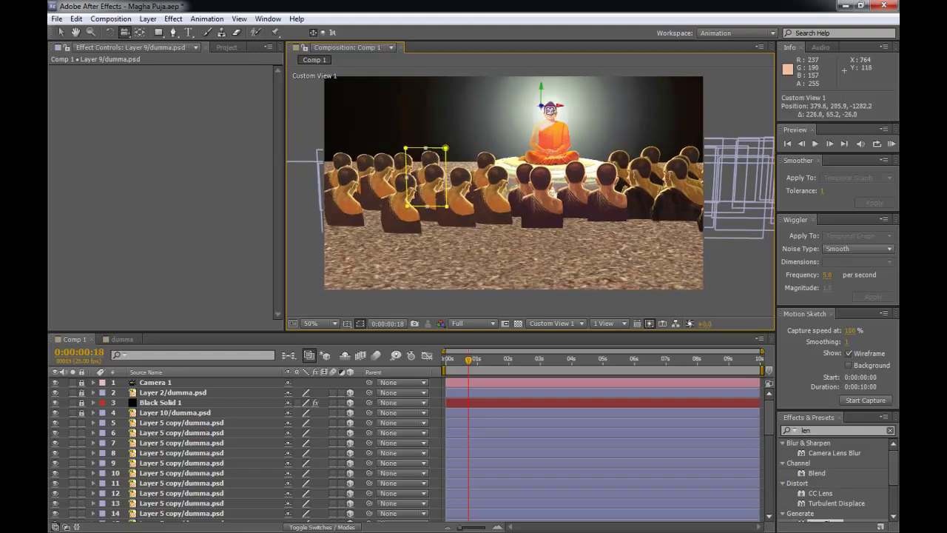
pyautogui.moveTo(562, 109); pyautogui.dragTo(573, 98)
pyautogui.moveTo(525, 133); pyautogui.dragTo(566, 139)
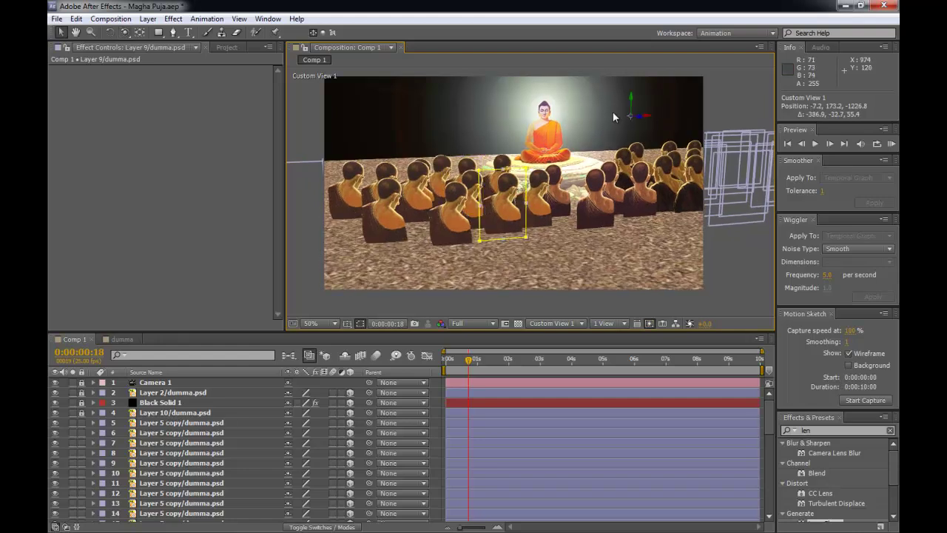
pyautogui.moveTo(631, 95); pyautogui.dragTo(632, 99)
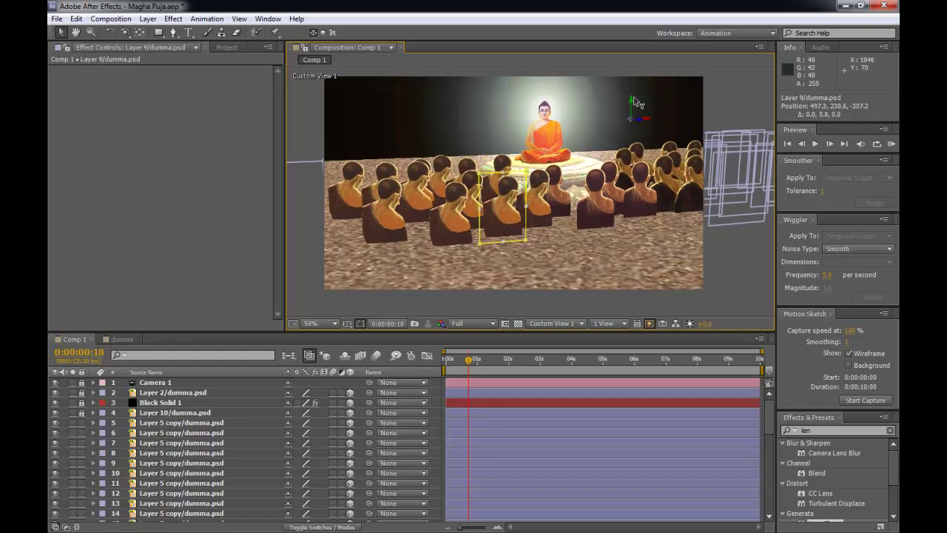
pyautogui.click(359, 167)
pyautogui.click(342, 185)
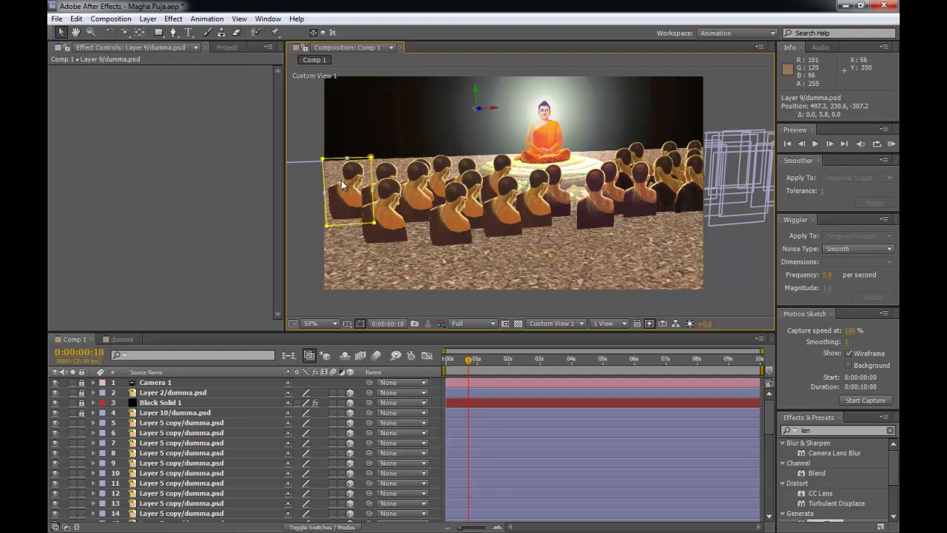
pyautogui.moveTo(477, 93); pyautogui.dragTo(480, 95)
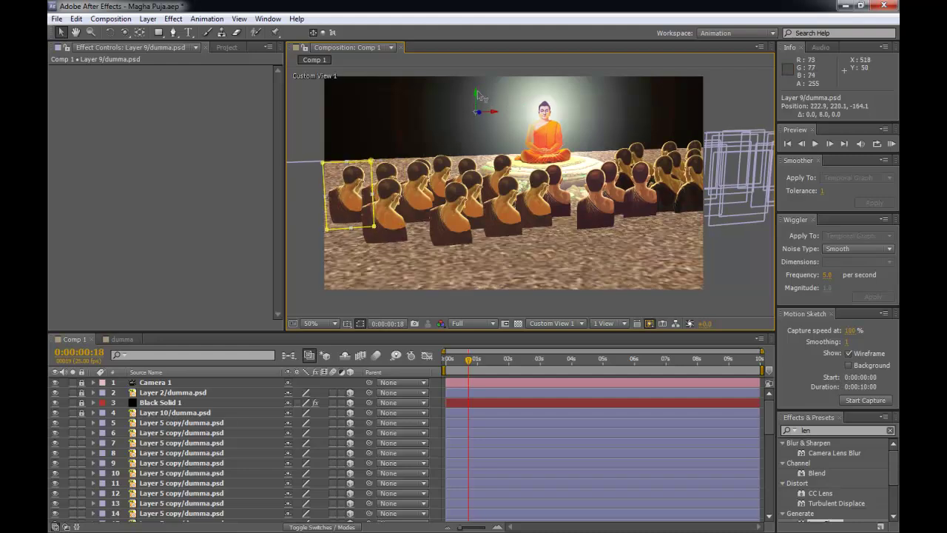
# - Duplicate the back-facing Layer 8 monks directly before the Buddha and shift the copies along X
pyautogui.press('c')
pyautogui.moveTo(466, 145); pyautogui.dragTo(454, 142)
pyautogui.rightClick(535, 149)
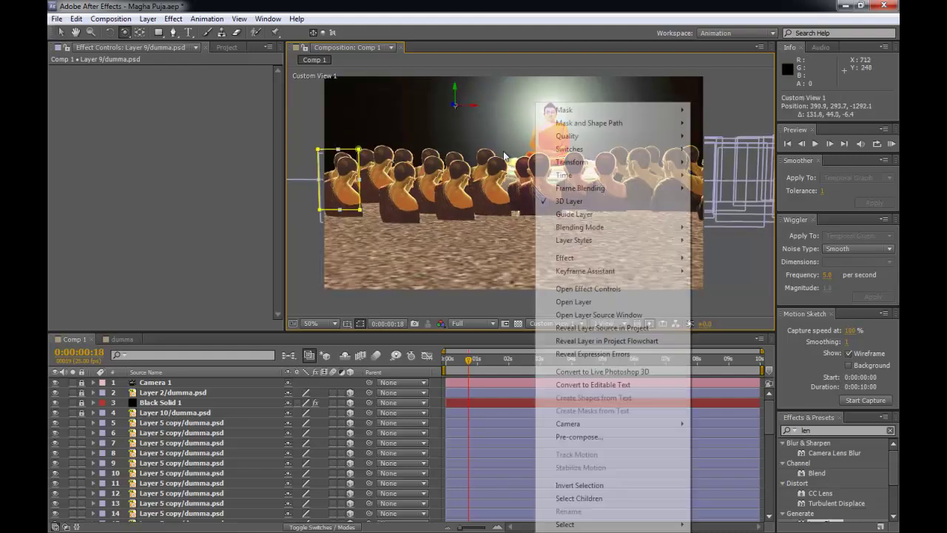
pyautogui.click(480, 142)
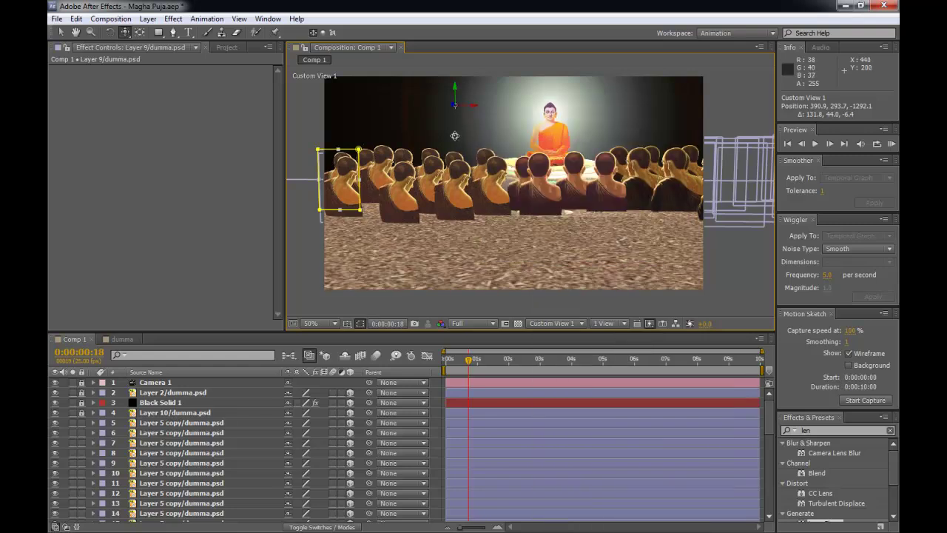
pyautogui.moveTo(465, 140); pyautogui.dragTo(511, 186)
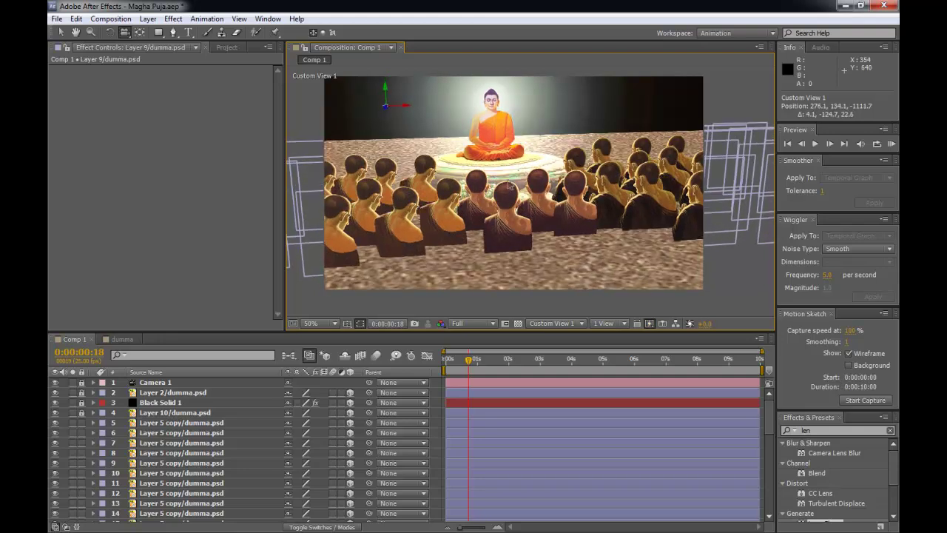
pyautogui.press('v')
pyautogui.click(474, 187)
pyautogui.click(466, 205)
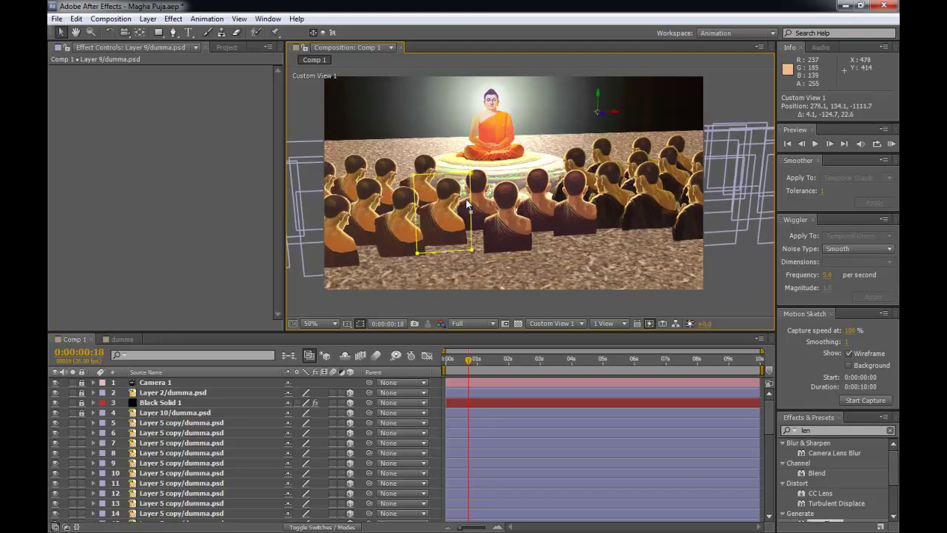
pyautogui.click(480, 179)
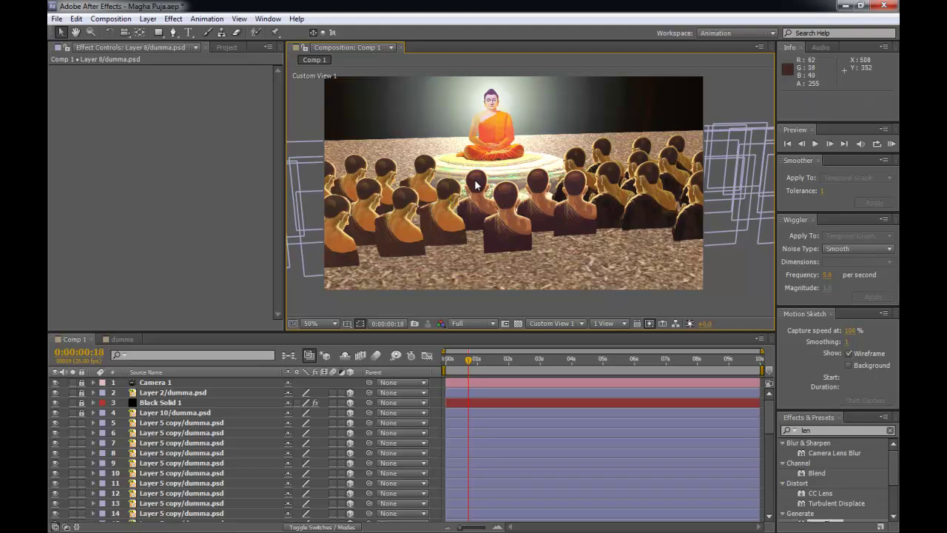
pyautogui.moveTo(475, 175); pyautogui.dragTo(487, 200)
pyautogui.moveTo(531, 134); pyautogui.dragTo(605, 127)
# - Extend the central front row with copies of the Layer 8 monk, placing the last at about X 612, Z -364
pyautogui.press('c')
pyautogui.moveTo(557, 162); pyautogui.dragTo(491, 218)
pyautogui.press('v')
pyautogui.click(489, 222)
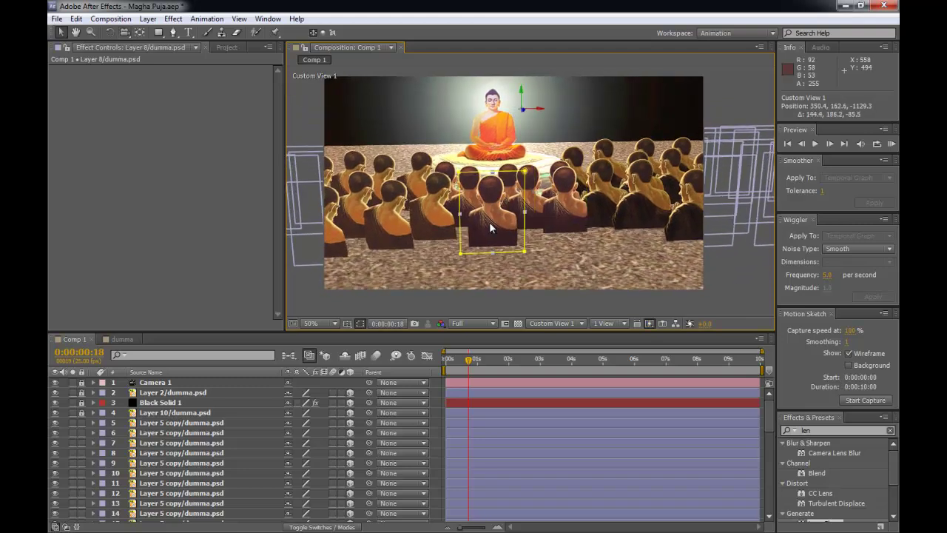
pyautogui.moveTo(539, 110); pyautogui.dragTo(620, 113)
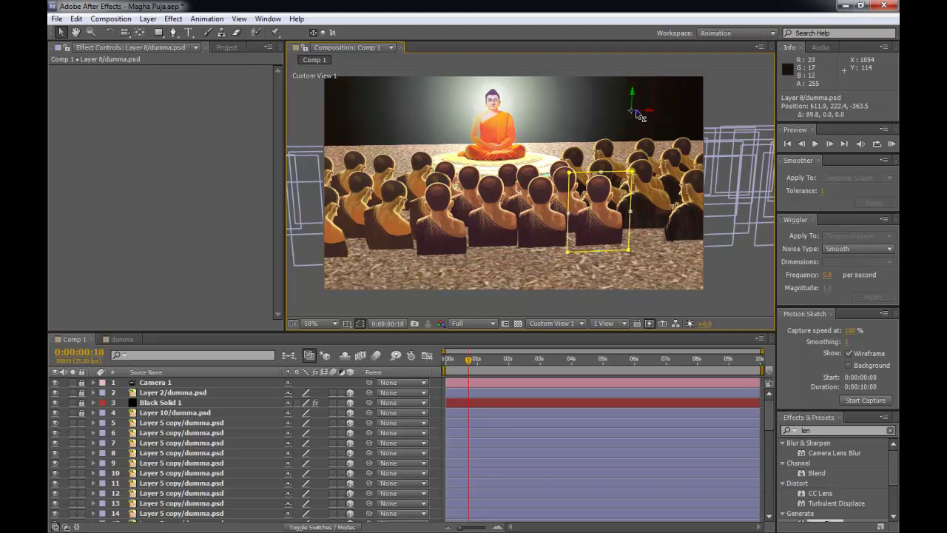
# - Nudge the last Layer 8 copy along Z to line it up with the central front row
pyautogui.moveTo(637, 113); pyautogui.dragTo(627, 109)
pyautogui.moveTo(542, 141)
pyautogui.mouseDown()
pyautogui.moveTo(564, 131)
pyautogui.moveTo(550, 138)
pyautogui.mouseUp()
pyautogui.rightClick(551, 144)
pyautogui.click(440, 150)
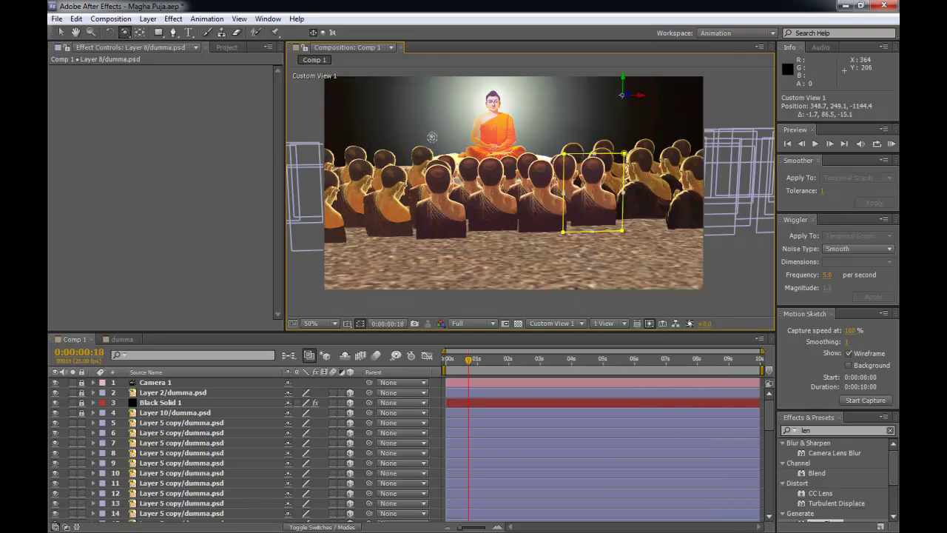
# - Fill the orange-robed side with additional Layer 9 monk copies beside the central group
pyautogui.moveTo(514, 138); pyautogui.dragTo(530, 163)
pyautogui.press('v')
pyautogui.moveTo(402, 149); pyautogui.dragTo(485, 203)
pyautogui.press('v')
pyautogui.moveTo(596, 147); pyautogui.dragTo(575, 152)
pyautogui.moveTo(507, 158)
pyautogui.mouseDown()
pyautogui.moveTo(508, 172)
pyautogui.moveTo(549, 191)
pyautogui.moveTo(498, 171)
pyautogui.mouseUp()
pyautogui.press('c')
pyautogui.click(411, 137)
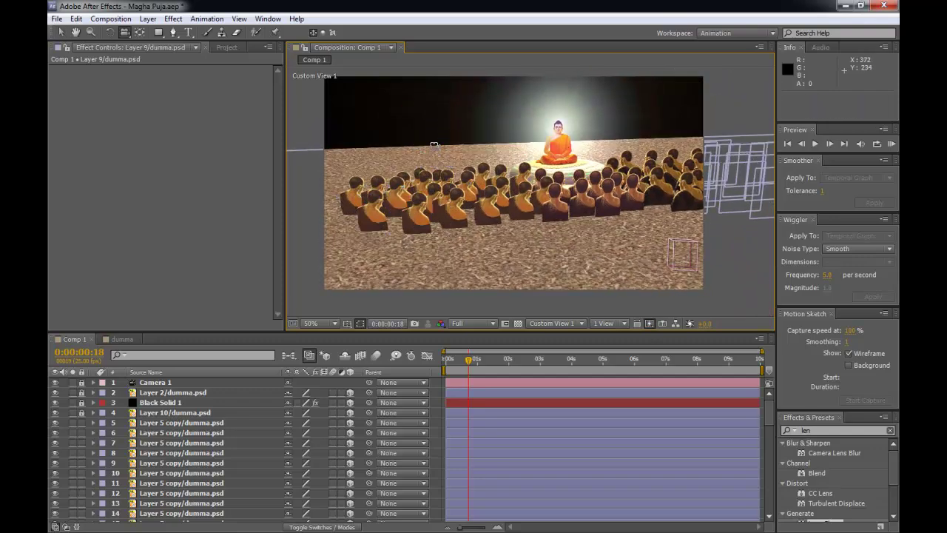
# - Delete the overlapping Layer 9 monk in the orange-robed middle row and move the monk behind it along X
pyautogui.moveTo(424, 147); pyautogui.dragTo(492, 145)
pyautogui.press('v')
pyautogui.click(469, 182)
pyautogui.press('c')
pyautogui.press('v')
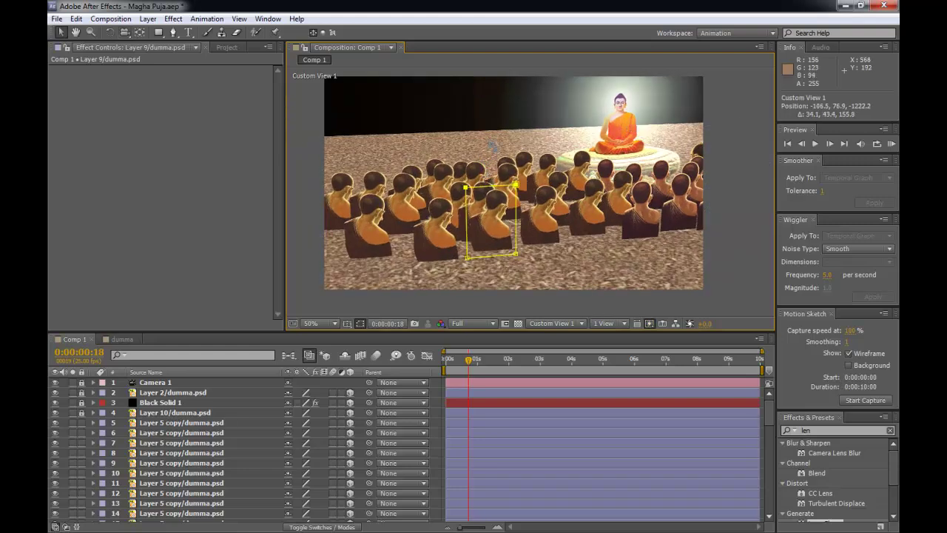
pyautogui.click(502, 136)
pyautogui.click(487, 189)
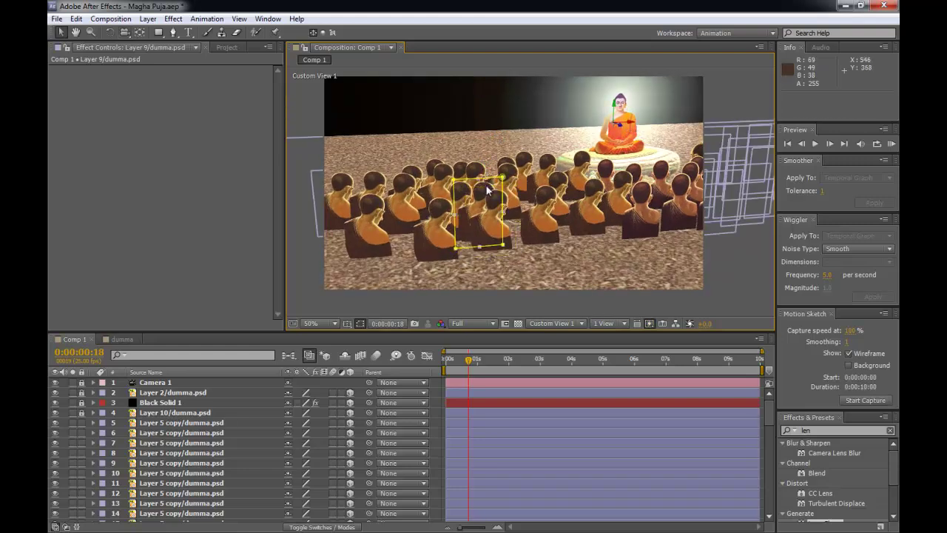
pyautogui.click(425, 175)
pyautogui.click(407, 190)
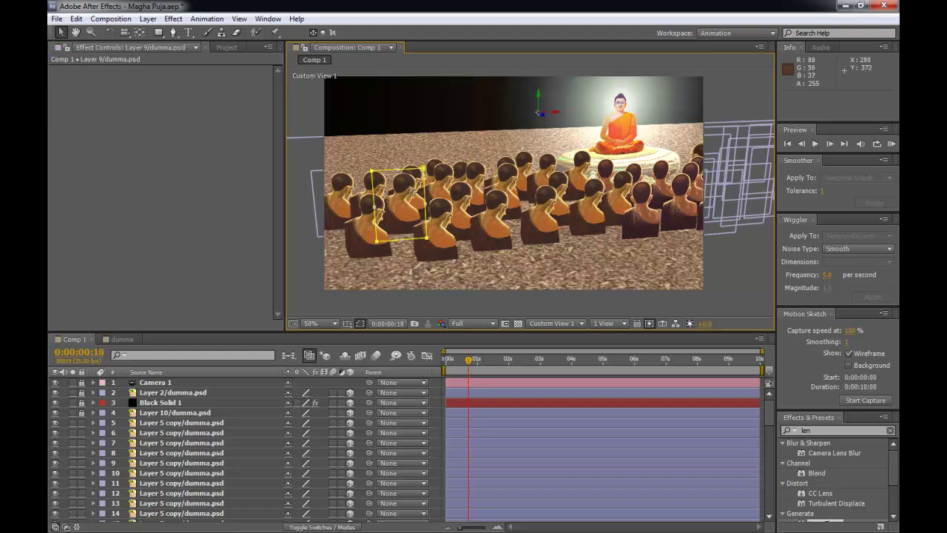
pyautogui.press('Delete')
pyautogui.click(415, 195)
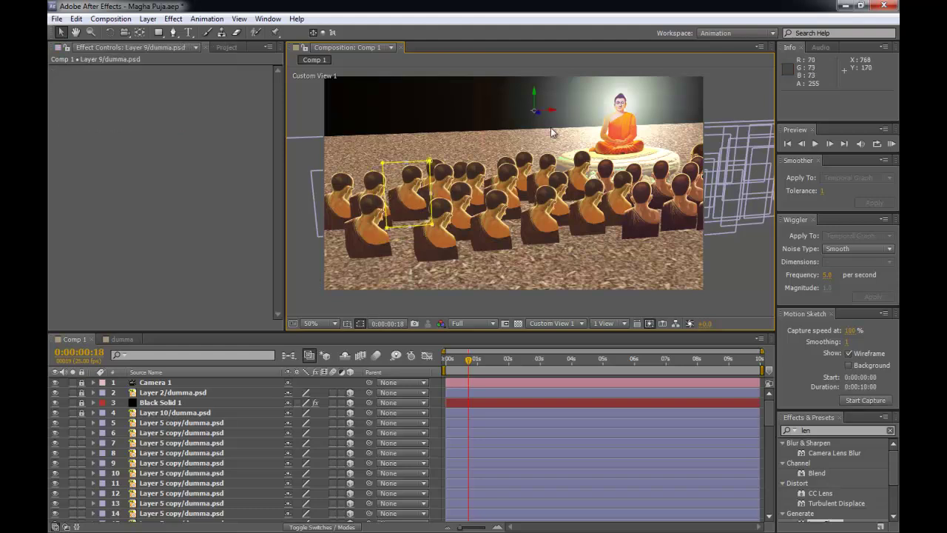
pyautogui.moveTo(553, 114); pyautogui.dragTo(531, 102)
# - Adjust the spacing of two Layer 9 monks in the rear orange-robed rows, shifting one 12 px along X
pyautogui.press('c')
pyautogui.moveTo(400, 234); pyautogui.dragTo(489, 150)
pyautogui.press('v')
pyautogui.click(445, 140)
pyautogui.click(435, 196)
pyautogui.moveTo(570, 111); pyautogui.dragTo(606, 108)
pyautogui.hotkey('ctrl', 'z')
pyautogui.keyDown('shift'); pyautogui.click(353, 203); pyautogui.keyUp('shift')
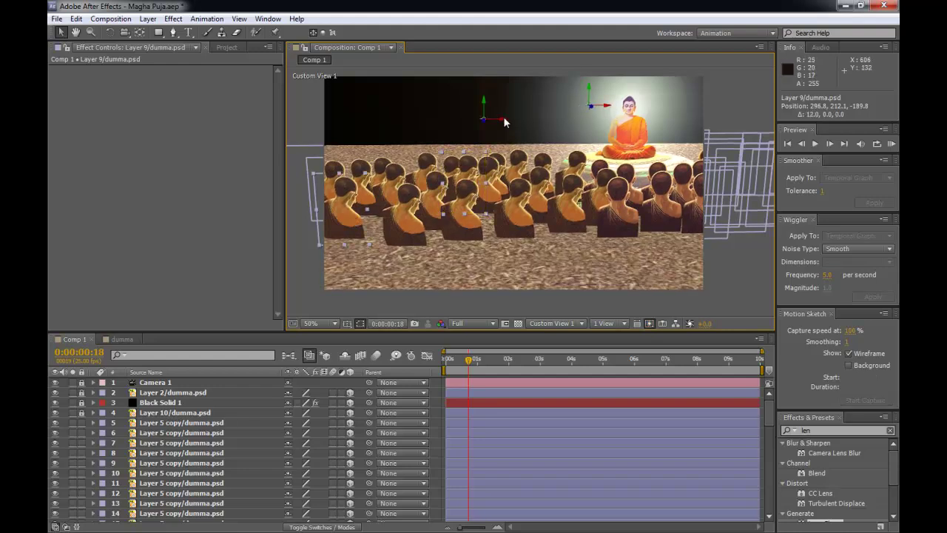
pyautogui.moveTo(484, 98); pyautogui.dragTo(517, 109)
# - Select all the monk layers in a wide view of the ground and save the project
pyautogui.click(391, 177)
pyautogui.press('c')
pyautogui.moveTo(522, 161); pyautogui.dragTo(426, 246)
pyautogui.moveTo(563, 183); pyautogui.dragTo(466, 192)
pyautogui.hotkey('ctrl', 's')
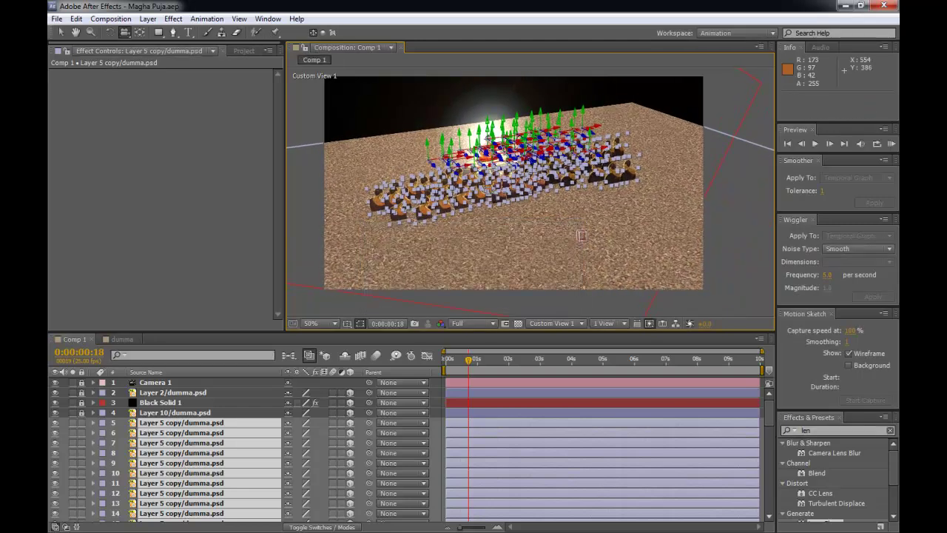
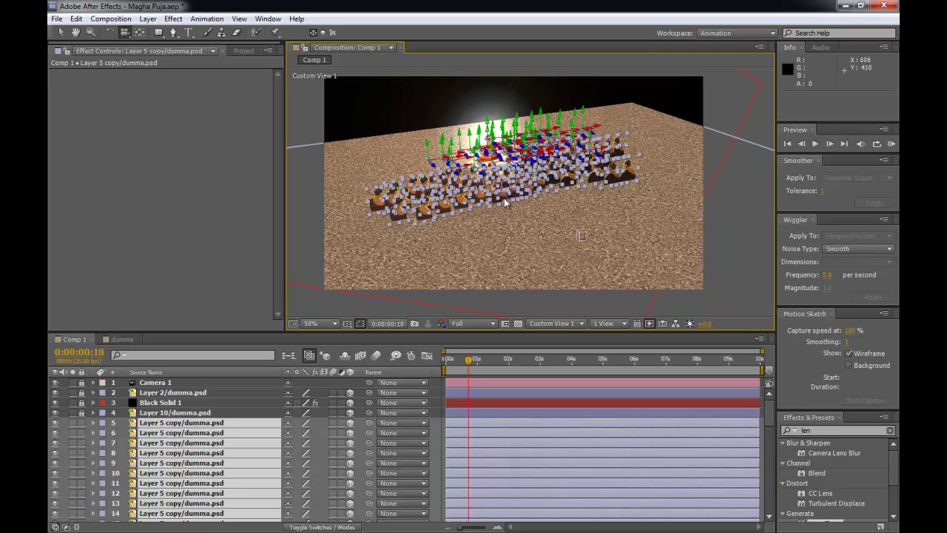
# - Duplicate all the selected monk layers and move the copies back along Z as a second block, then deselect them
pyautogui.hotkey('ctrl', 'd')
pyautogui.press('v')
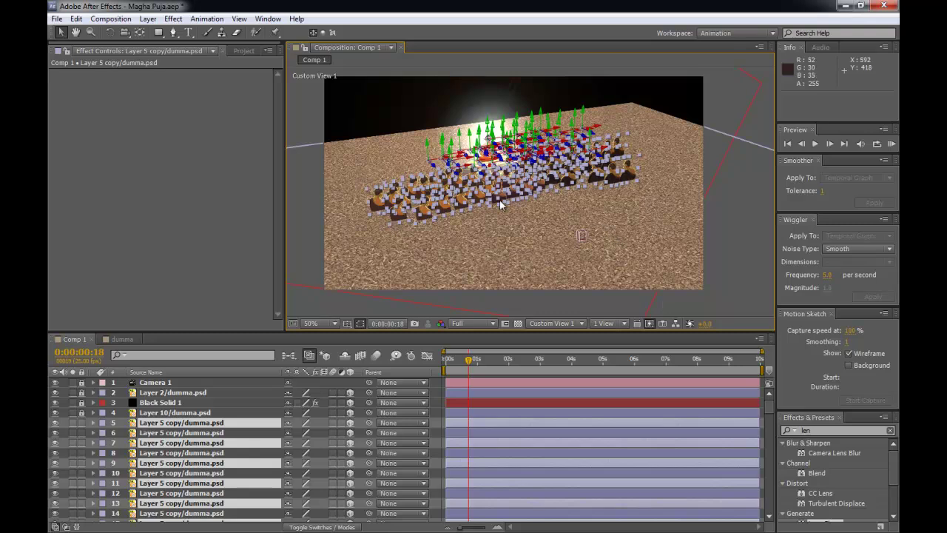
pyautogui.moveTo(459, 165); pyautogui.dragTo(628, 284)
pyautogui.moveTo(700, 329); pyautogui.dragTo(628, 283)
pyautogui.moveTo(569, 243); pyautogui.dragTo(558, 233)
pyautogui.press('c')
pyautogui.moveTo(471, 185); pyautogui.dragTo(530, 212)
pyautogui.press('v')
pyautogui.click(563, 100)
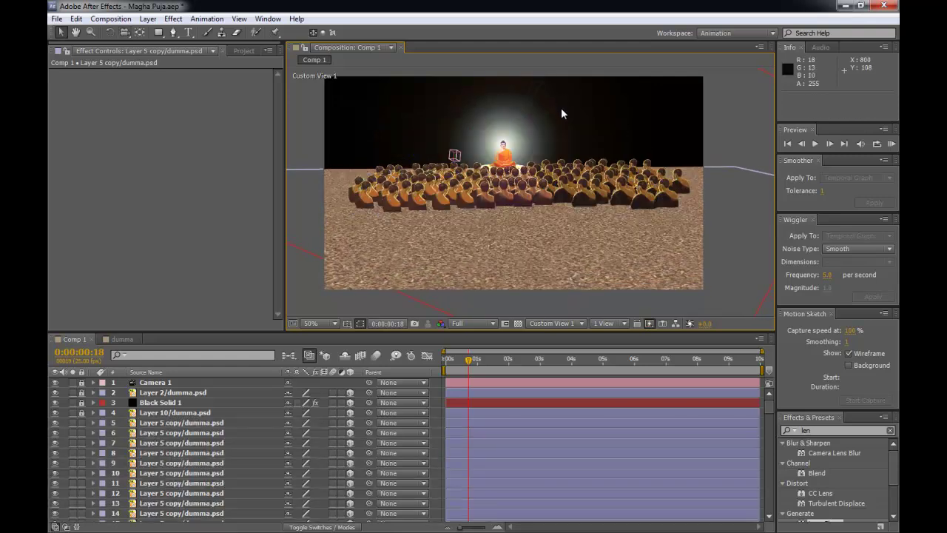
# - Shift the four Layer 8 monks in the central row beside the gap between the two blocks along X
pyautogui.moveTo(534, 138); pyautogui.dragTo(611, 153)
pyautogui.moveTo(543, 147); pyautogui.dragTo(574, 213)
pyautogui.press('v')
pyautogui.click(517, 187)
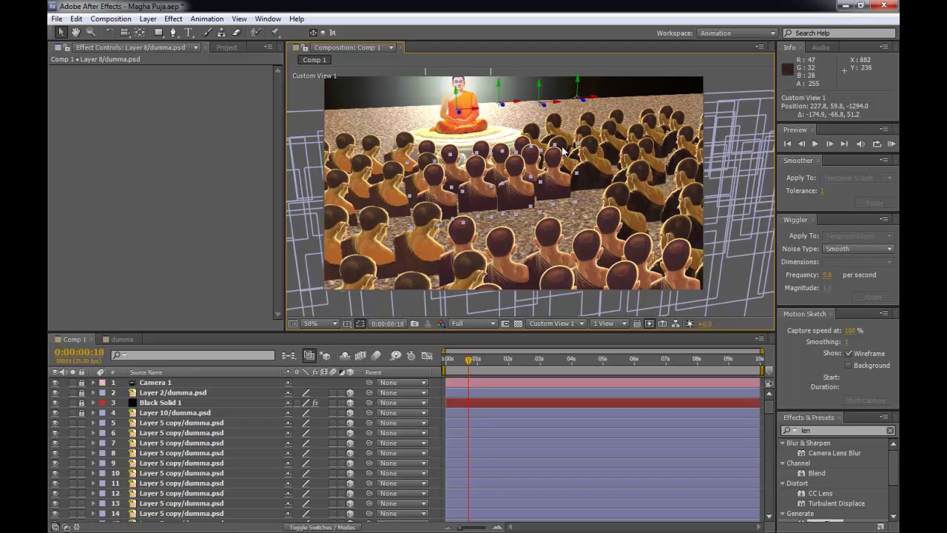
pyautogui.moveTo(553, 118); pyautogui.dragTo(615, 121)
pyautogui.press('c')
pyautogui.moveTo(404, 288); pyautogui.dragTo(437, 134)
pyautogui.press('v')
pyautogui.click(427, 124)
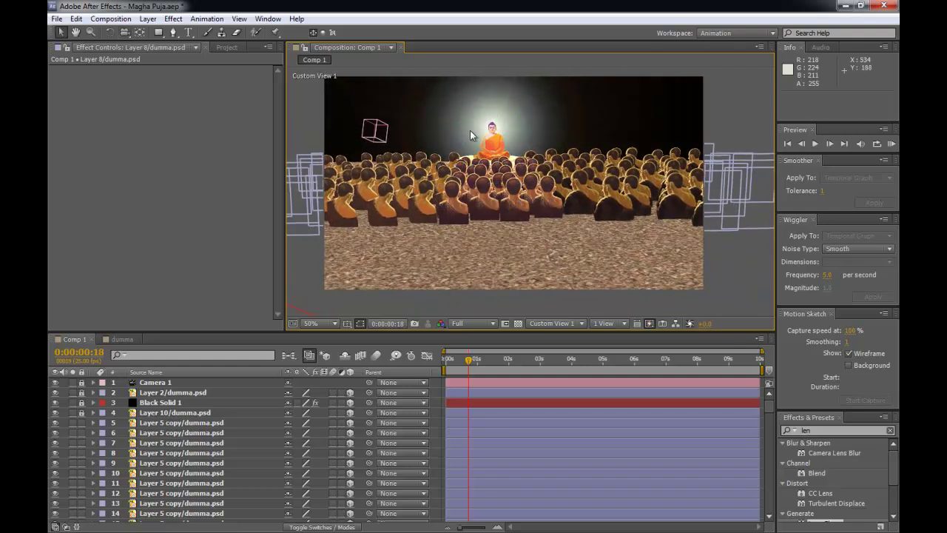
# - Delete an overlapping Layer 5 copy monk from the dark-robed rows and check the monks around it
pyautogui.click(643, 187)
pyautogui.press('Delete')
pyautogui.press('c')
pyautogui.moveTo(539, 194); pyautogui.dragTo(541, 213)
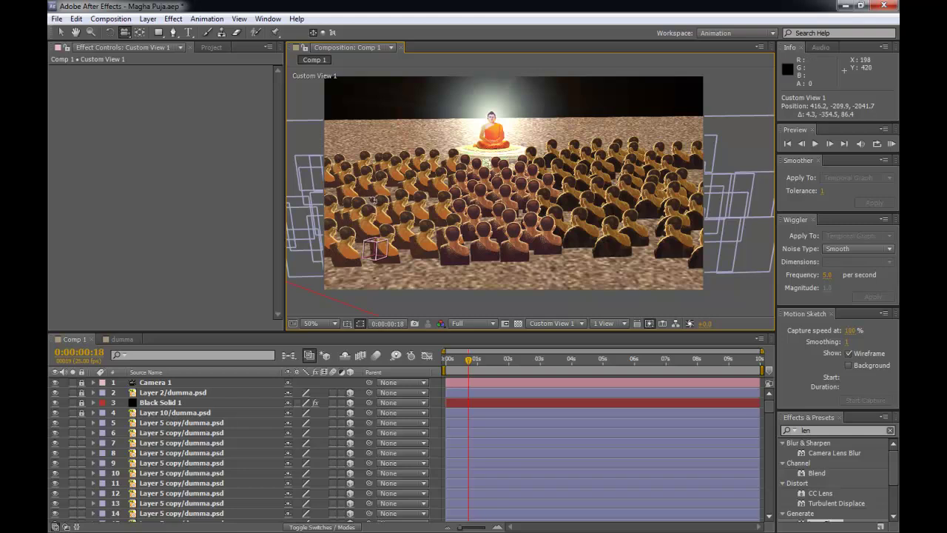
pyautogui.press('v')
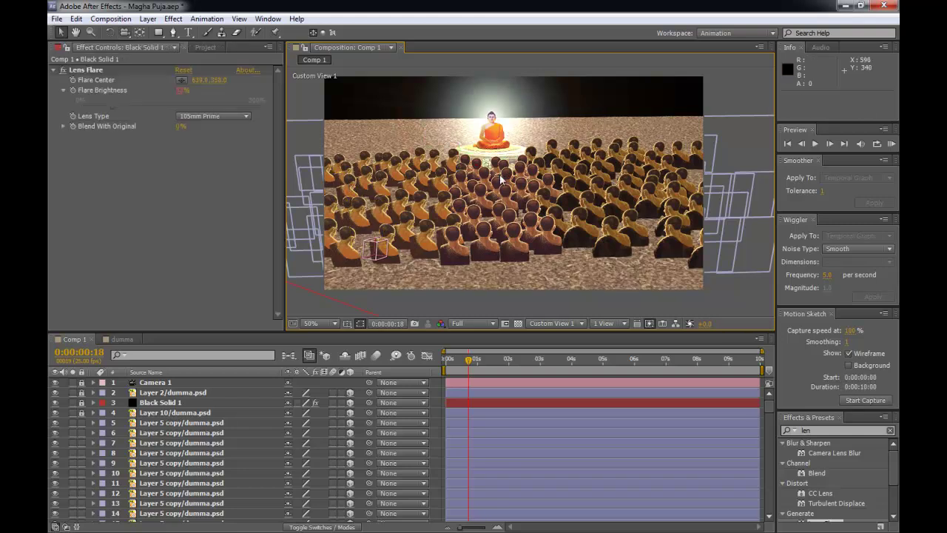
pyautogui.click(489, 185)
pyautogui.click(629, 177)
pyautogui.click(649, 187)
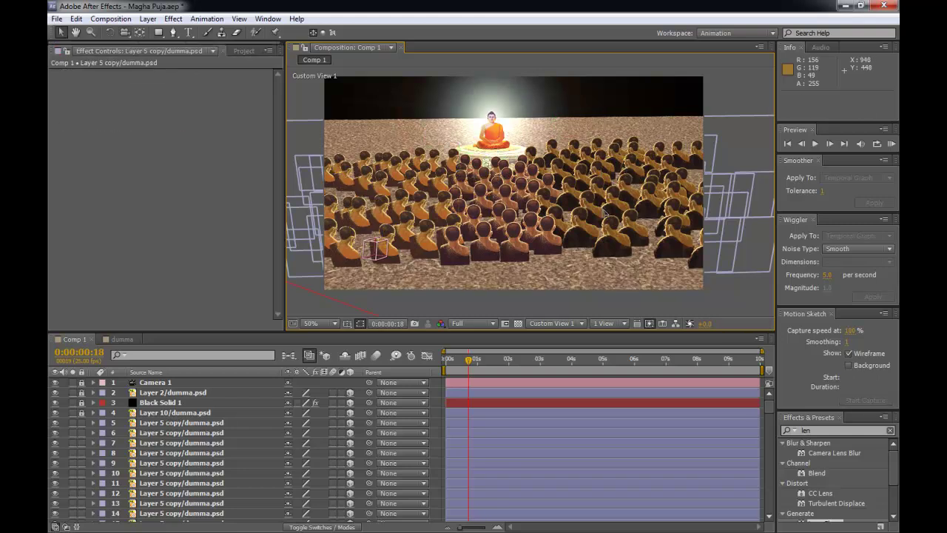
pyautogui.click(584, 170)
# - Duplicate the selected monk block in a wide view and move the copies 235.2 px back along Z
pyautogui.press('c')
pyautogui.moveTo(573, 178); pyautogui.dragTo(498, 162)
pyautogui.moveTo(492, 160)
pyautogui.mouseDown()
pyautogui.moveTo(503, 162)
pyautogui.moveTo(464, 175)
pyautogui.moveTo(482, 169)
pyautogui.moveTo(475, 164)
pyautogui.mouseUp()
pyautogui.moveTo(610, 144); pyautogui.dragTo(494, 235)
pyautogui.moveTo(525, 207); pyautogui.dragTo(467, 251)
pyautogui.moveTo(452, 311); pyautogui.dragTo(520, 176)
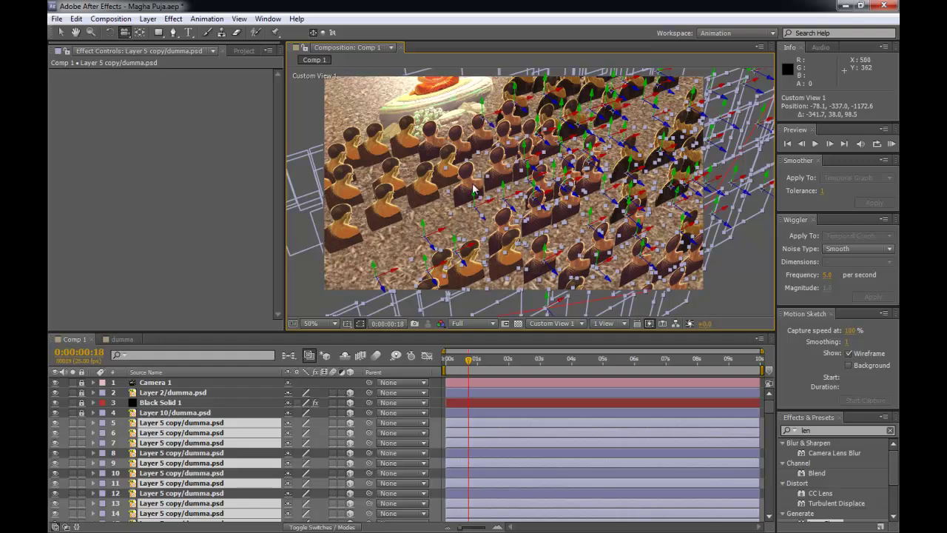
pyautogui.moveTo(551, 180); pyautogui.dragTo(463, 142)
pyautogui.moveTo(573, 159); pyautogui.dragTo(539, 177)
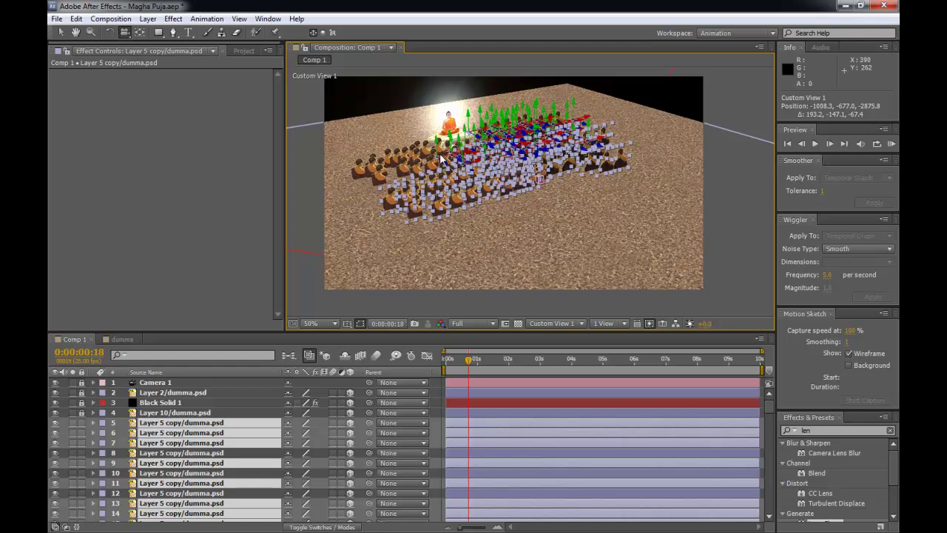
pyautogui.hotkey('ctrl', 'd')
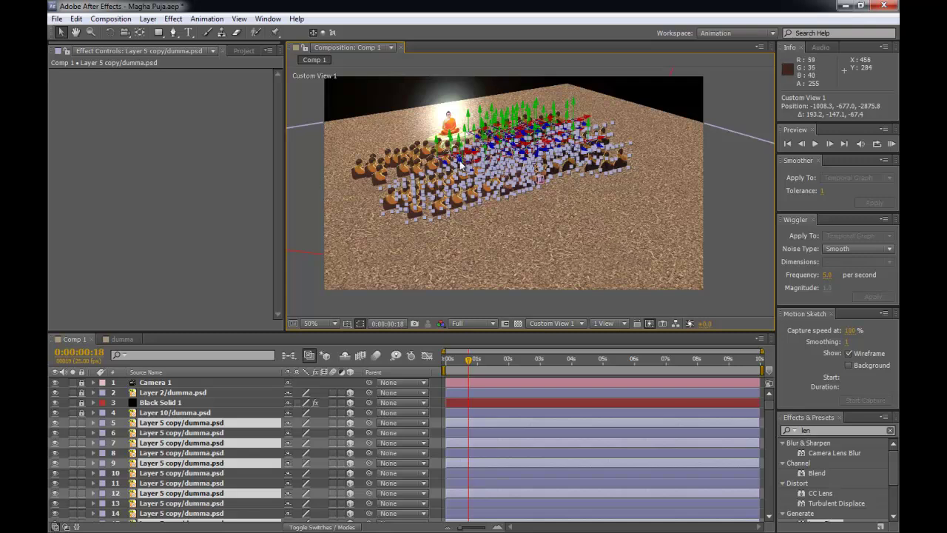
pyautogui.moveTo(539, 179); pyautogui.dragTo(552, 185)
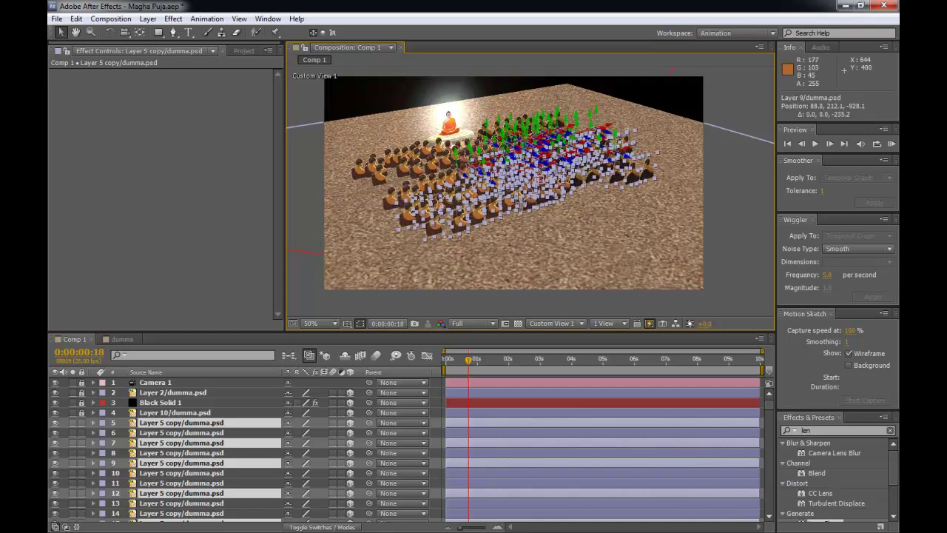
# - Duplicate the newly placed monk block and move the copies away from the Buddha to extend the crowd
pyautogui.moveTo(583, 234); pyautogui.dragTo(443, 222)
pyautogui.moveTo(506, 225); pyautogui.dragTo(431, 241)
pyautogui.moveTo(456, 158); pyautogui.dragTo(518, 198)
pyautogui.hotkey('ctrl', 'd')
pyautogui.press('v')
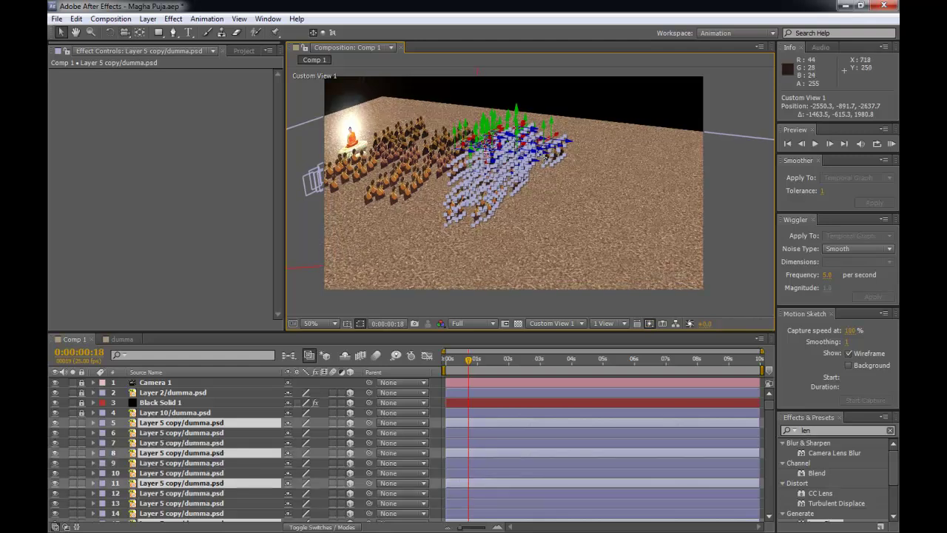
pyautogui.moveTo(544, 157); pyautogui.dragTo(477, 178)
pyautogui.press('c')
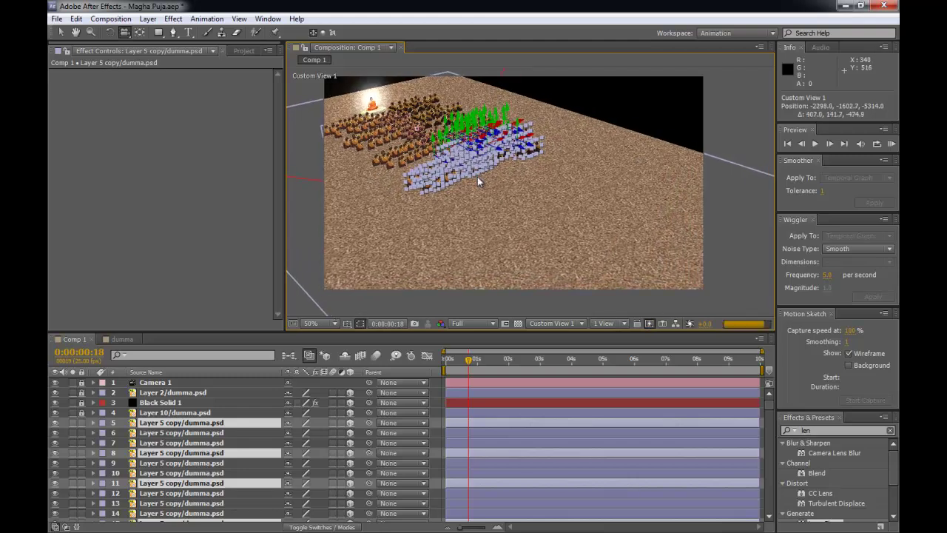
# - Duplicate the rear monk block and move the copies 621.1 px back along Z
pyautogui.hotkey('ctrl', 'd')
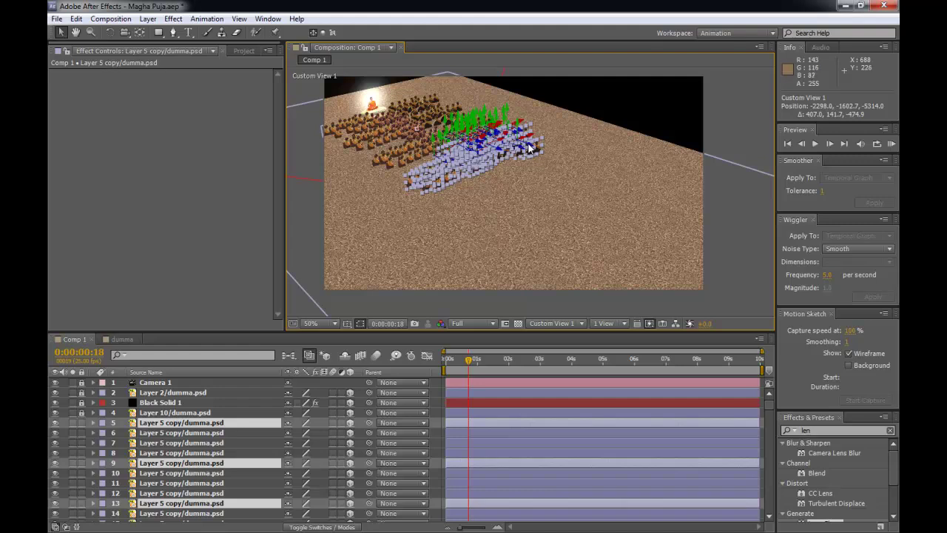
pyautogui.moveTo(532, 148)
pyautogui.mouseDown()
pyautogui.moveTo(568, 164)
pyautogui.moveTo(526, 162)
pyautogui.moveTo(543, 160)
pyautogui.mouseUp()
pyautogui.hotkey('ctrl', 'z')
pyautogui.press('c')
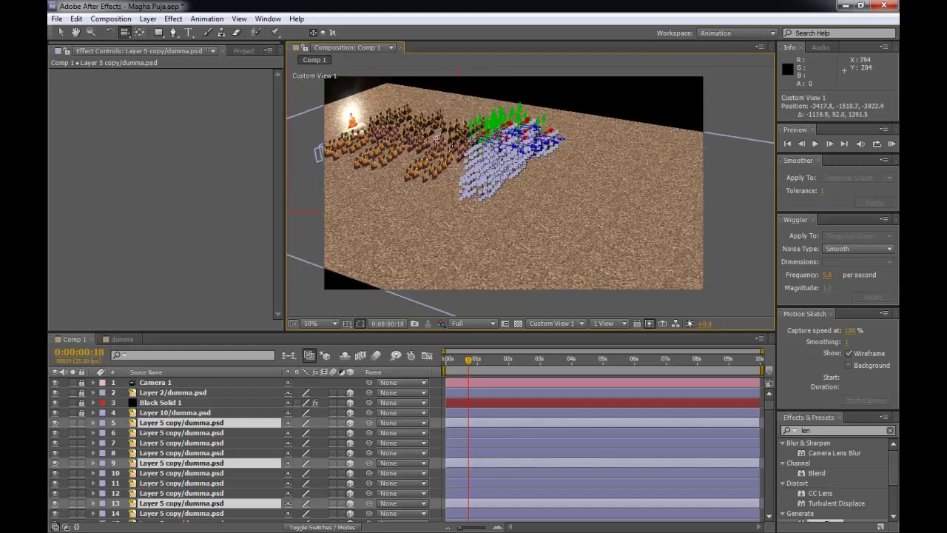
pyautogui.moveTo(584, 143); pyautogui.dragTo(737, 180)
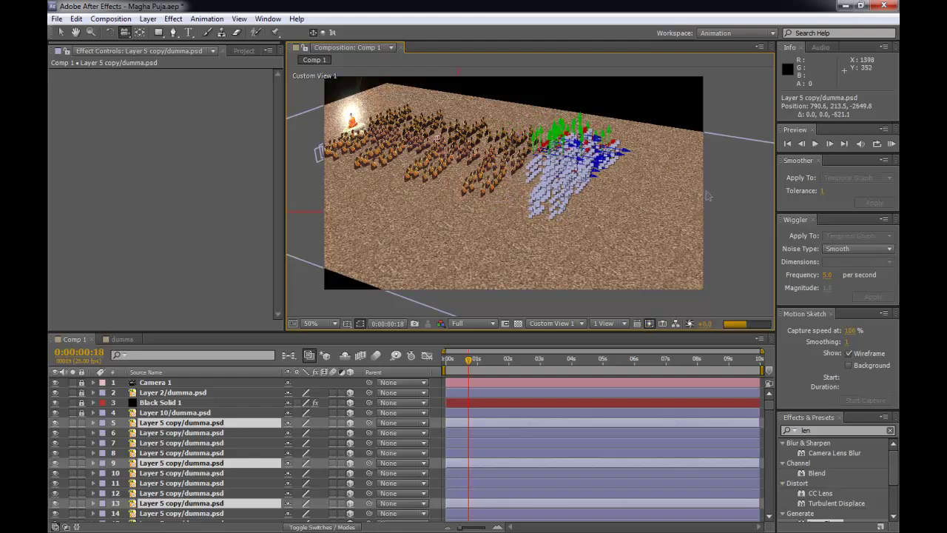
pyautogui.press('c')
pyautogui.moveTo(591, 201)
pyautogui.mouseDown()
pyautogui.moveTo(526, 193)
pyautogui.moveTo(586, 202)
pyautogui.mouseUp()
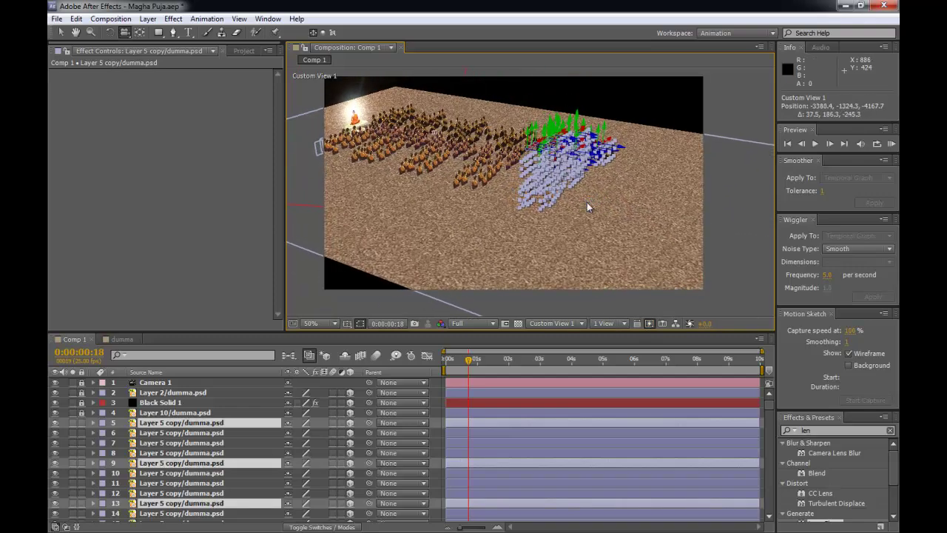
# - Add another copy of the rearmost monk block, placed farther back along Z
pyautogui.hotkey('ctrl', 'd')
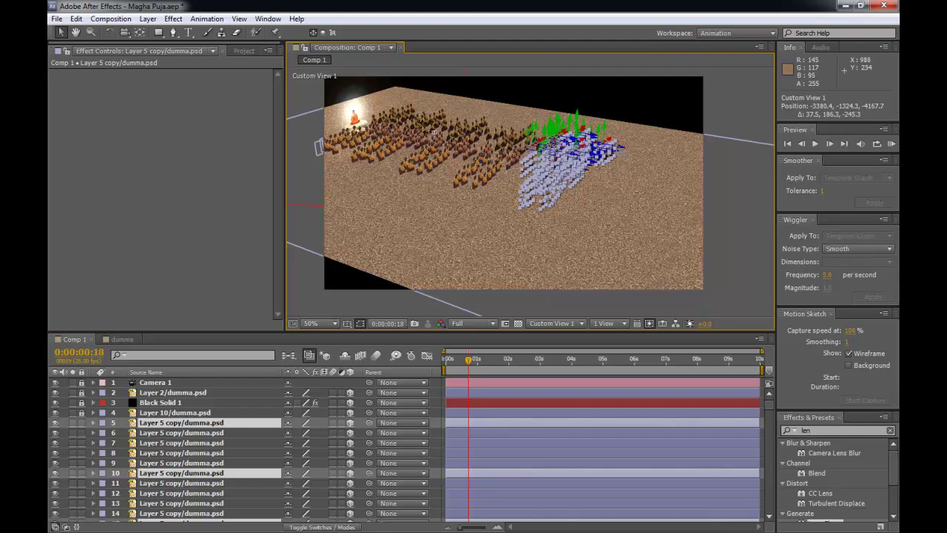
pyautogui.moveTo(627, 156); pyautogui.dragTo(788, 187)
pyautogui.press('c')
pyautogui.moveTo(638, 186); pyautogui.dragTo(548, 174)
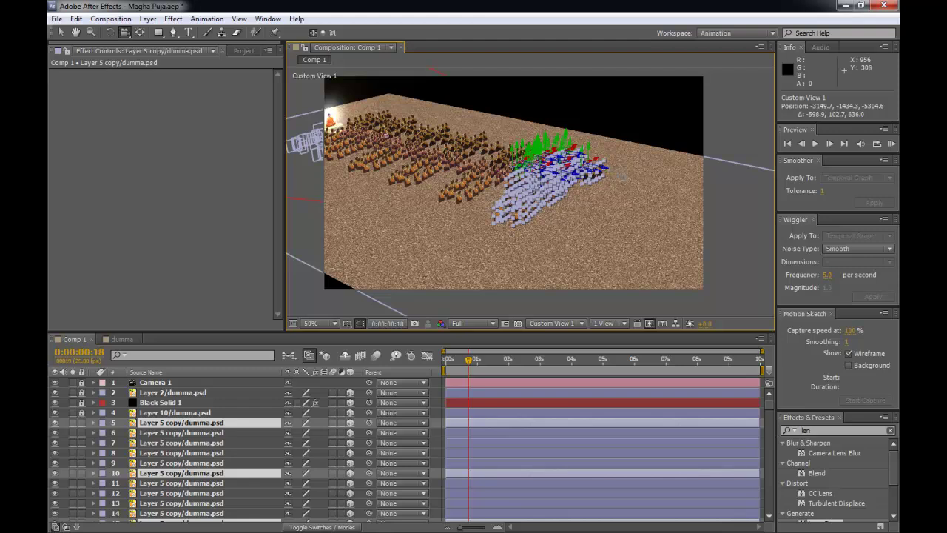
# - Extend the crowd with one more copy of the monk block behind the last rows, then deselect it
pyautogui.moveTo(606, 168); pyautogui.dragTo(679, 191)
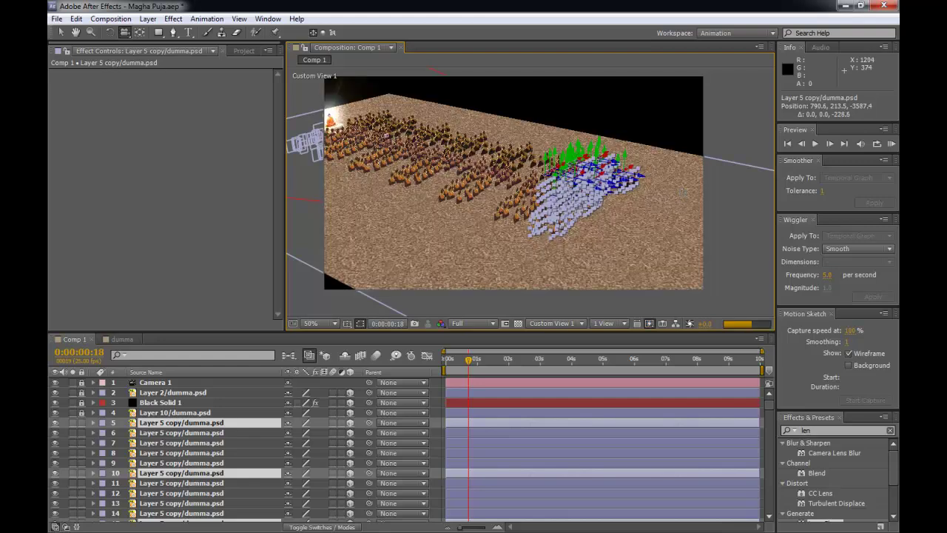
pyautogui.moveTo(640, 177); pyautogui.dragTo(731, 207)
pyautogui.press('c')
pyautogui.moveTo(540, 172)
pyautogui.mouseDown()
pyautogui.moveTo(496, 167)
pyautogui.moveTo(548, 145)
pyautogui.moveTo(555, 167)
pyautogui.mouseUp()
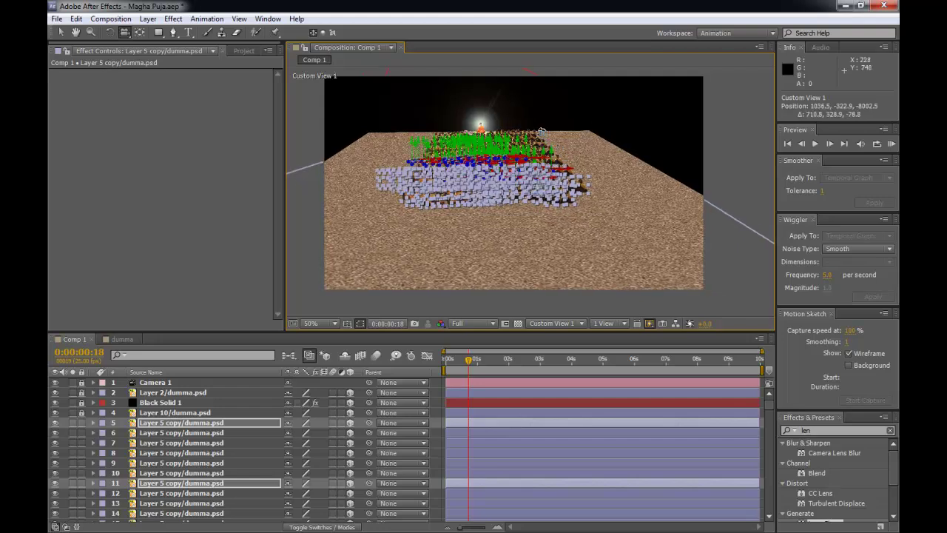
pyautogui.moveTo(541, 133); pyautogui.dragTo(541, 119)
pyautogui.click(545, 119)
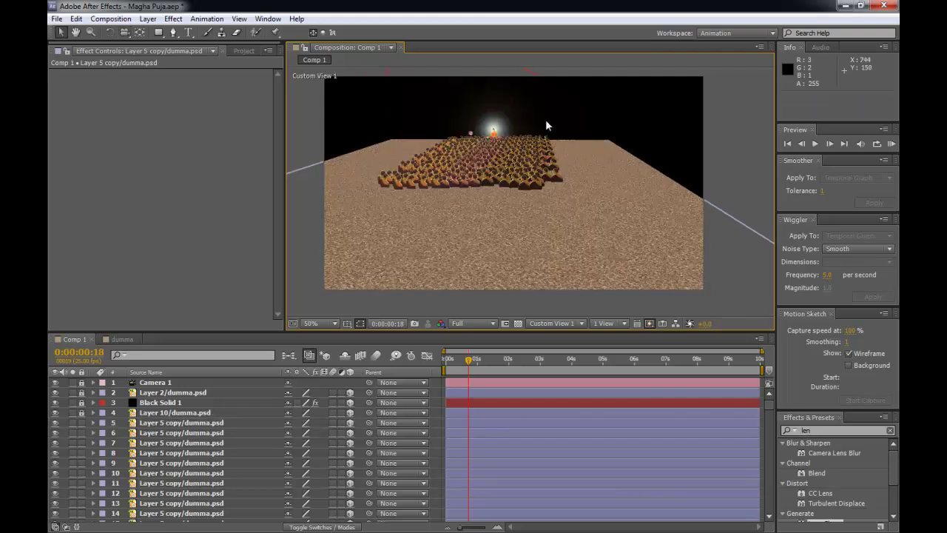
# - Nudge a central Layer 8 monk in the rows nearest the viewer 2 px along Y from a low view
pyautogui.moveTo(483, 151); pyautogui.dragTo(484, 141)
pyautogui.scroll(2, 520, 152)
pyautogui.moveTo(549, 154); pyautogui.dragTo(613, 172)
pyautogui.moveTo(548, 157); pyautogui.dragTo(568, 210)
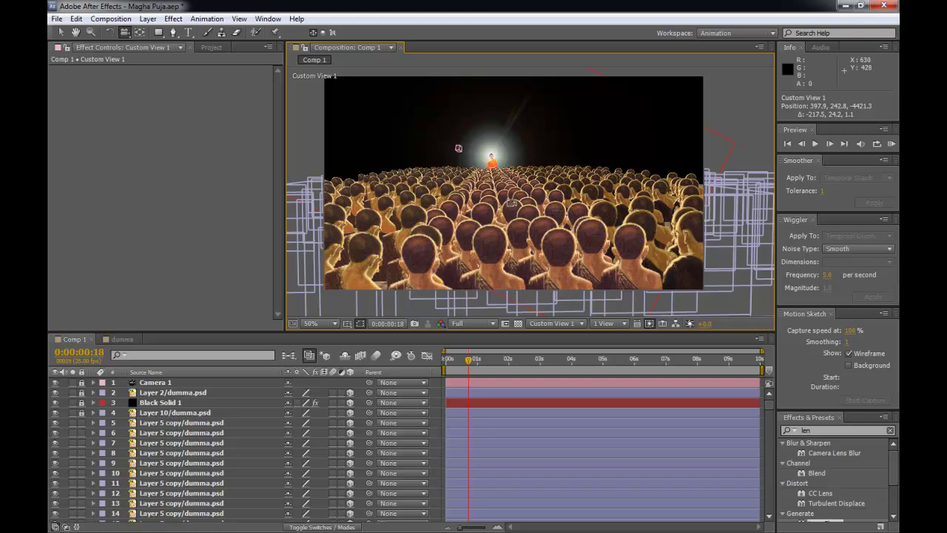
pyautogui.click(512, 208)
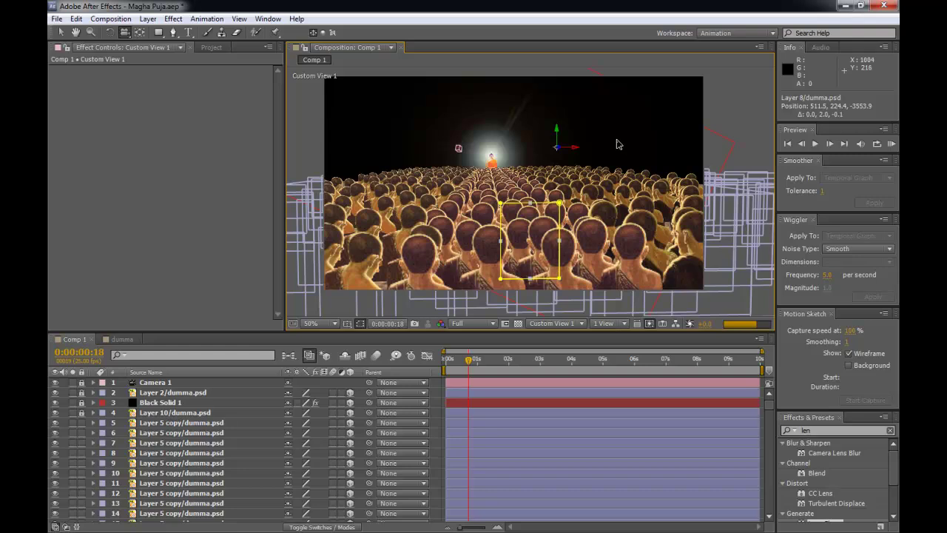
pyautogui.click(575, 167)
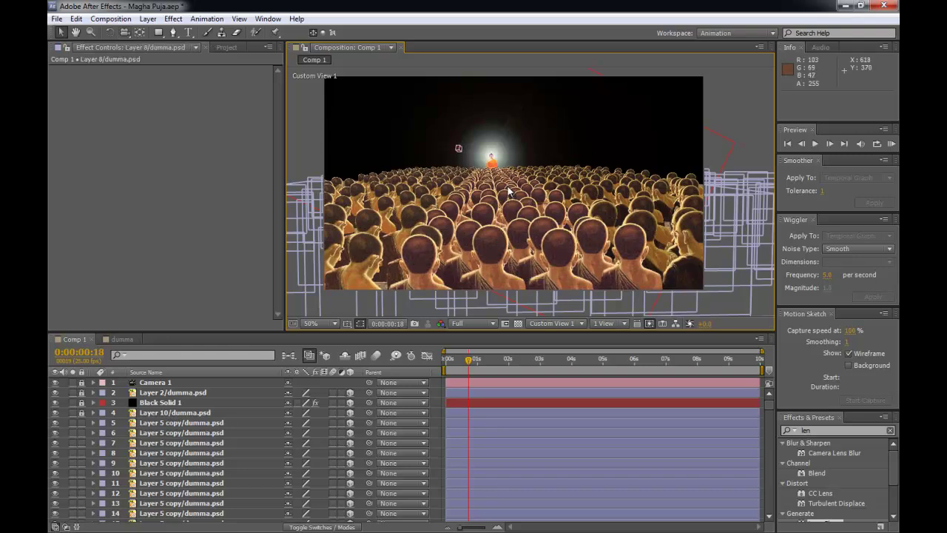
# - Move the neighbouring central Layer 8 monk 22 px in negative X and clear the selection
pyautogui.click(495, 208)
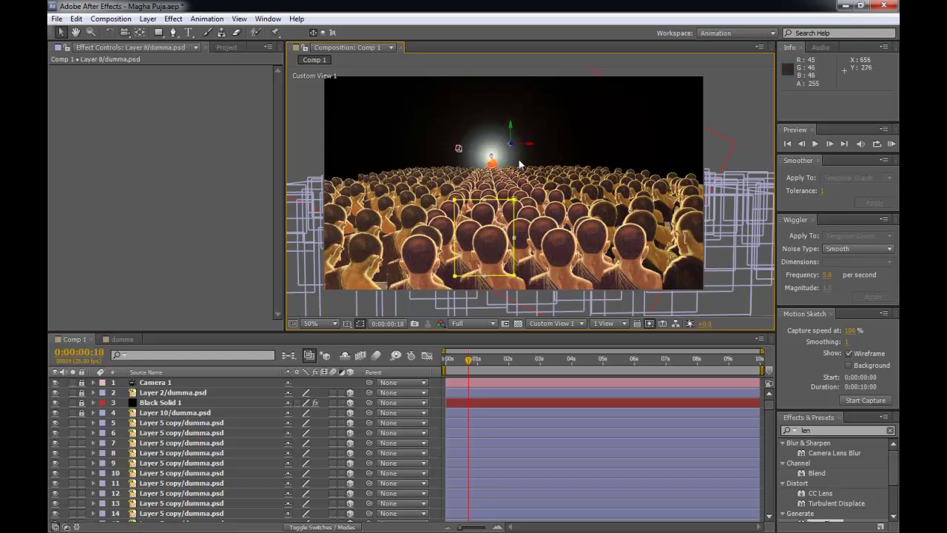
pyautogui.moveTo(533, 150)
pyautogui.mouseDown()
pyautogui.moveTo(508, 148)
pyautogui.moveTo(520, 148)
pyautogui.mouseUp()
pyautogui.click(430, 187)
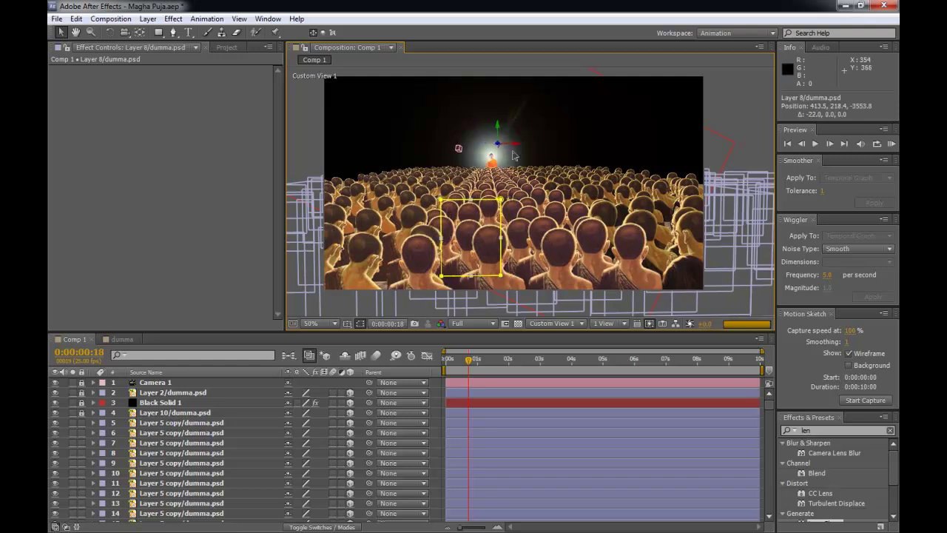
pyautogui.press('y')
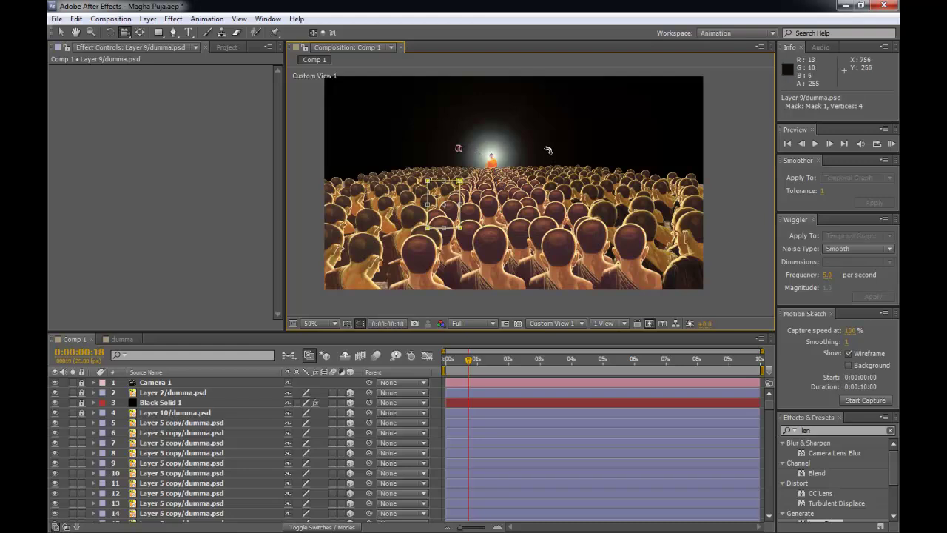
pyautogui.hotkey('ctrl', 'a')
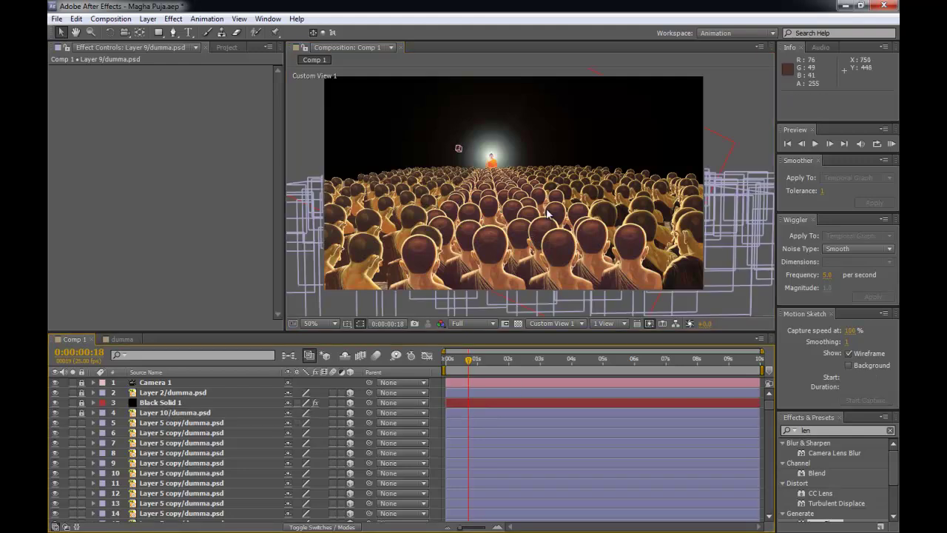
# - Select a set of Layer 8 monks in the central column from a raised view and shift them 20 px along X
pyautogui.press('c')
pyautogui.moveTo(527, 201); pyautogui.dragTo(462, 201)
pyautogui.moveTo(461, 168); pyautogui.dragTo(483, 177)
pyautogui.moveTo(480, 175); pyautogui.dragTo(481, 175)
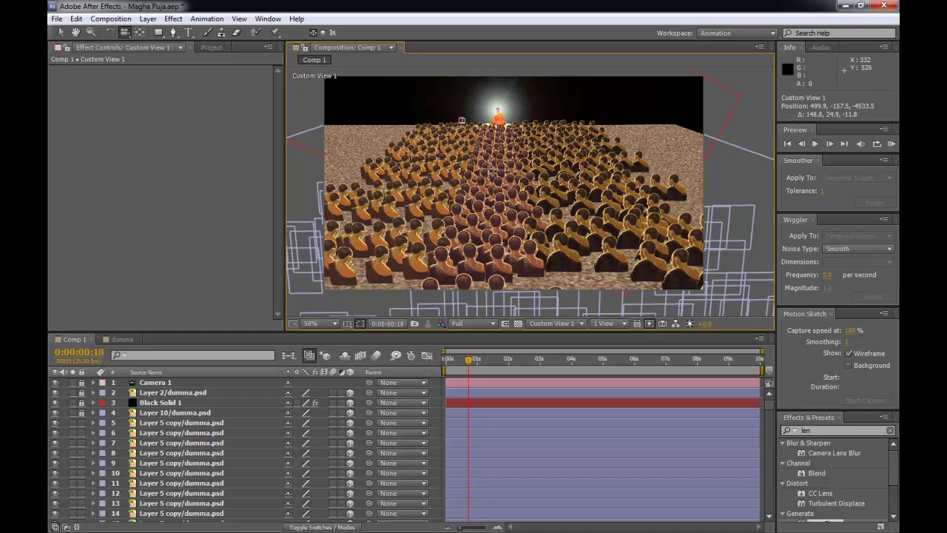
pyautogui.press('v')
pyautogui.click(521, 245)
pyautogui.keyDown('shift'); pyautogui.click(497, 227); pyautogui.keyUp('shift')
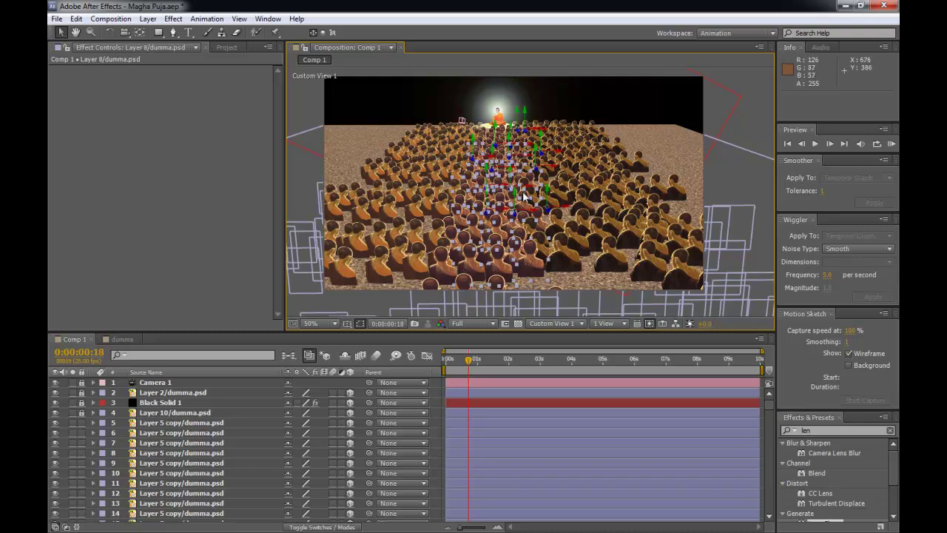
pyautogui.moveTo(571, 213); pyautogui.dragTo(579, 212)
pyautogui.click(592, 104)
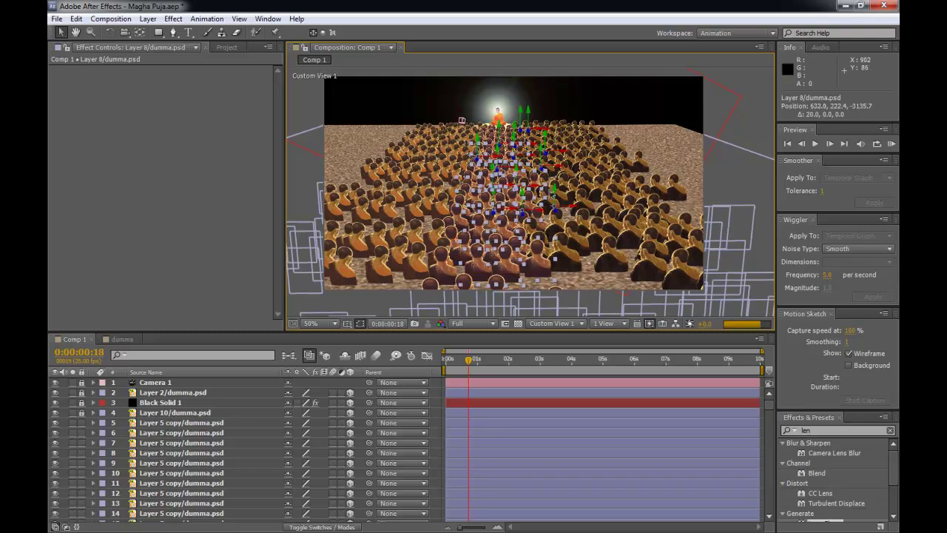
# - Select a different set of central Layer 8 monks and shift them together 30 px in negative X
pyautogui.click(530, 256)
pyautogui.keyDown('shift'); pyautogui.click(497, 248); pyautogui.keyUp('shift')
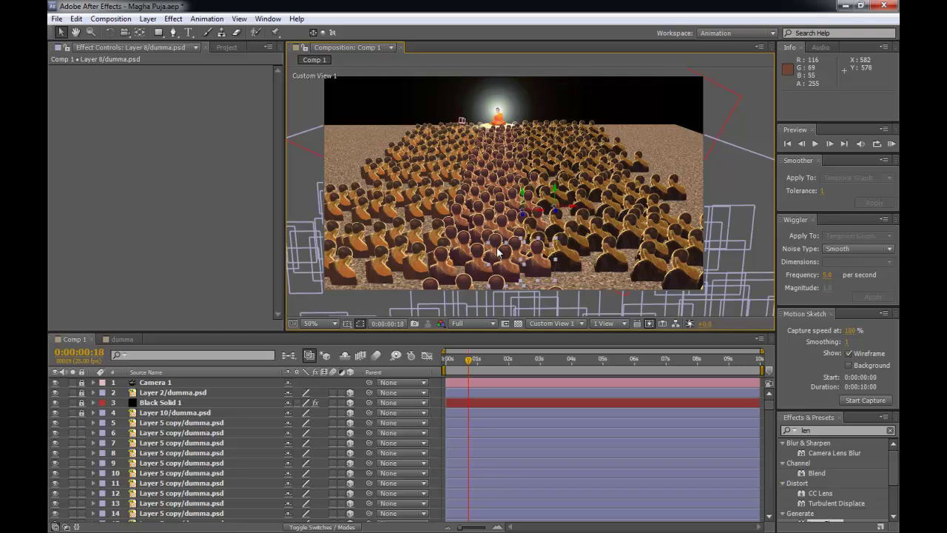
pyautogui.keyDown('shift'); pyautogui.click(499, 224); pyautogui.keyUp('shift')
pyautogui.keyDown('shift'); pyautogui.click(472, 228); pyautogui.keyUp('shift')
pyautogui.keyDown('shift'); pyautogui.click(504, 194); pyautogui.keyUp('shift')
pyautogui.keyDown('shift'); pyautogui.click(484, 194); pyautogui.keyUp('shift')
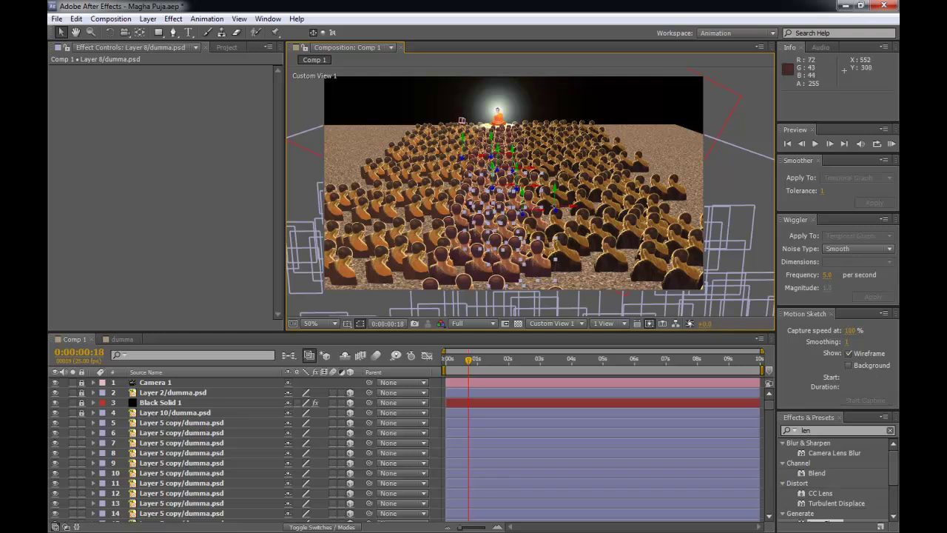
pyautogui.keyDown('shift'); pyautogui.click(487, 151); pyautogui.keyUp('shift')
pyautogui.moveTo(540, 142); pyautogui.dragTo(533, 148)
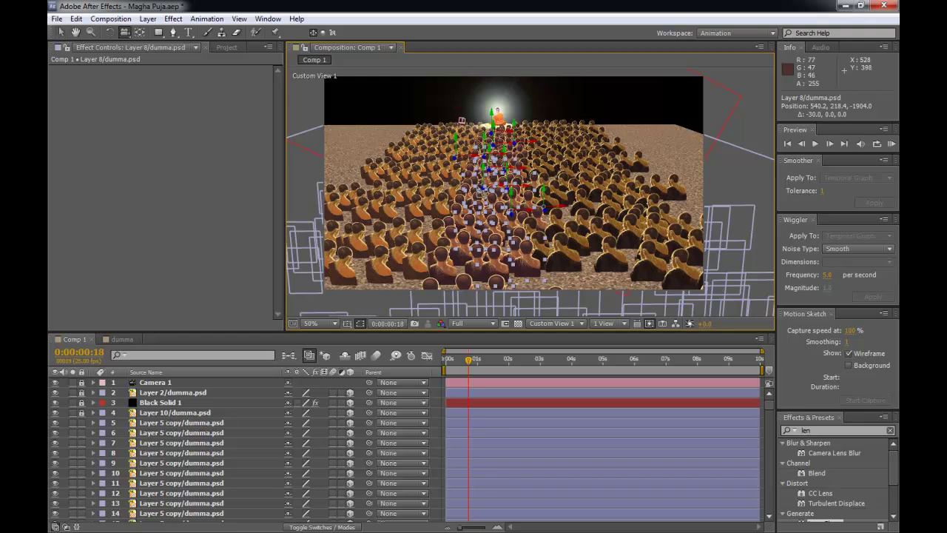
# - Lower the custom view to just behind the monks' heads to check the spacing and save the project
pyautogui.press('c')
pyautogui.moveTo(481, 157); pyautogui.dragTo(529, 149)
pyautogui.press('v')
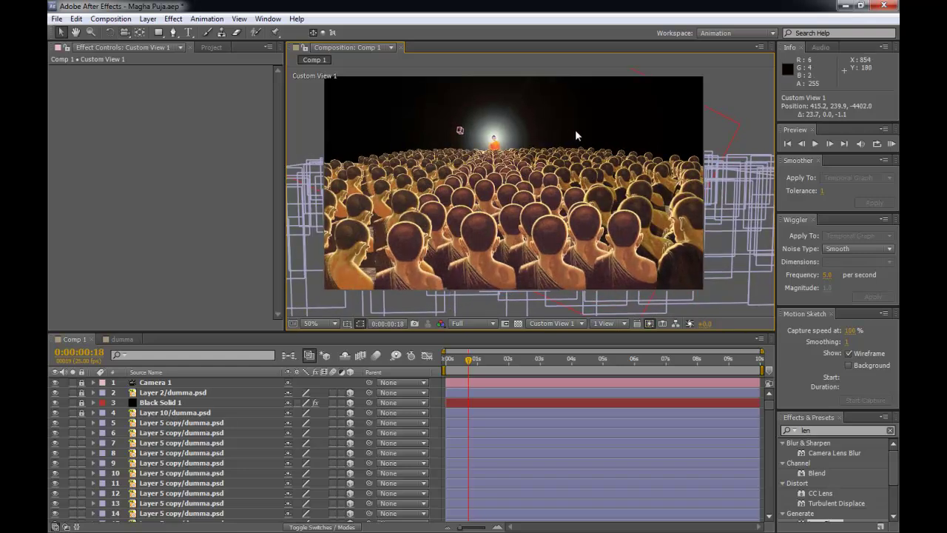
pyautogui.hotkey('ctrl', 's')
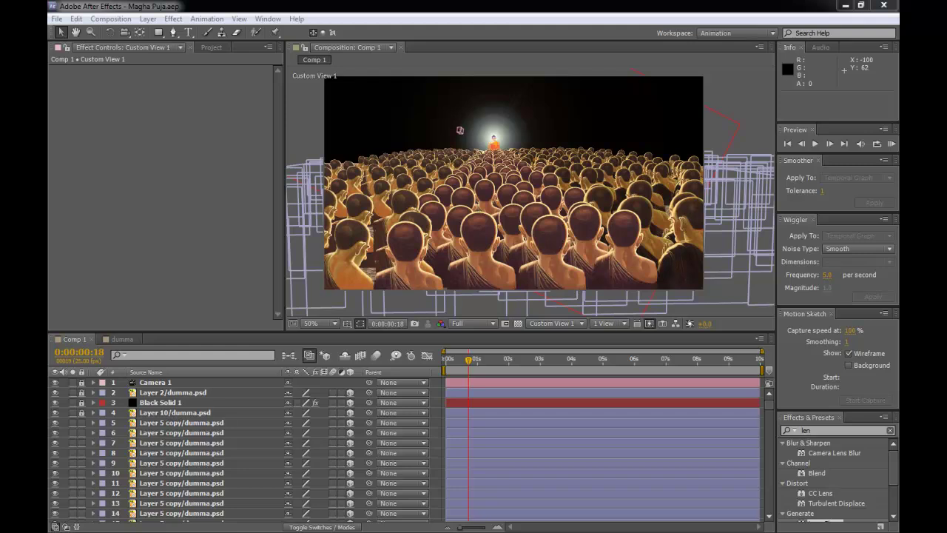
# - Bring up the PRmaka.jpg painting in the browser as a reference and import the image into the project
pyautogui.moveTo(49, 86); pyautogui.dragTo(322, 86)
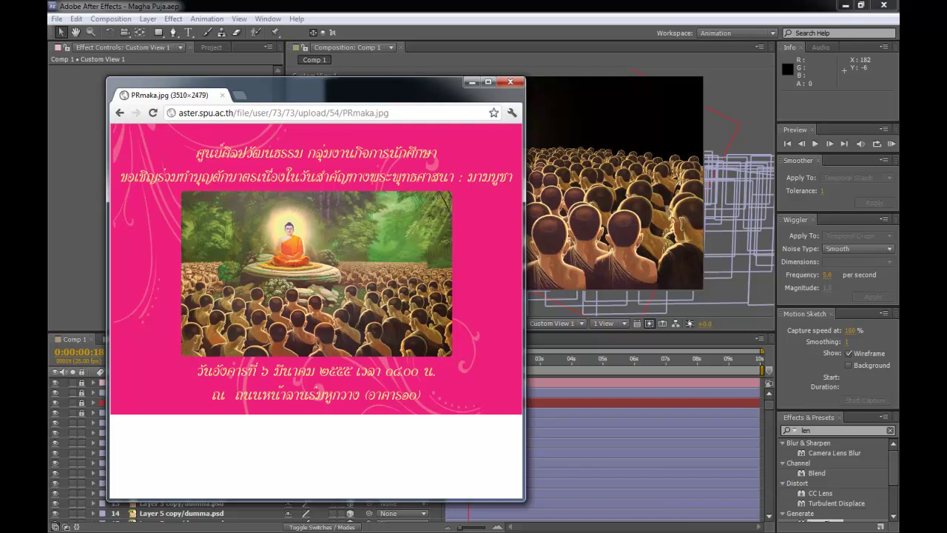
pyautogui.hotkey('alt', 'Tab')
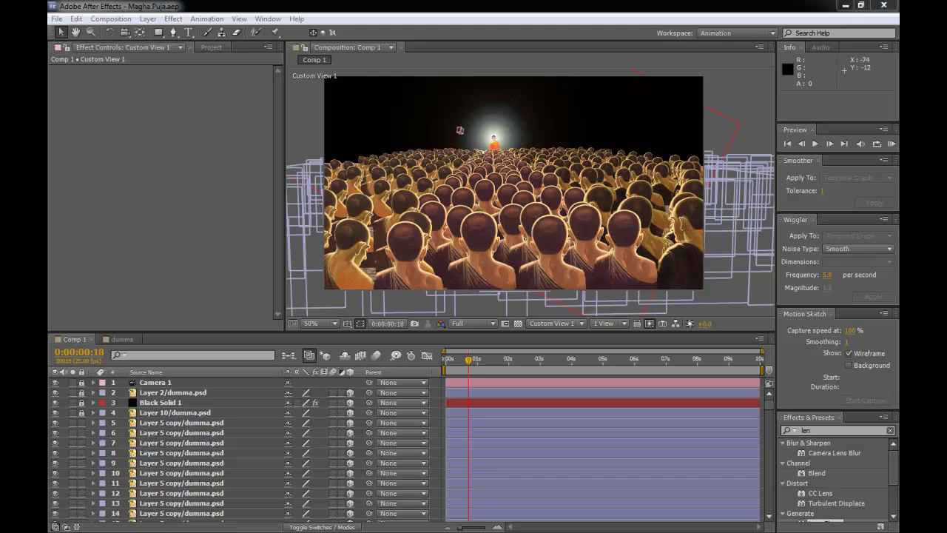
pyautogui.click(211, 47)
pyautogui.moveTo(49, 259); pyautogui.dragTo(202, 271)
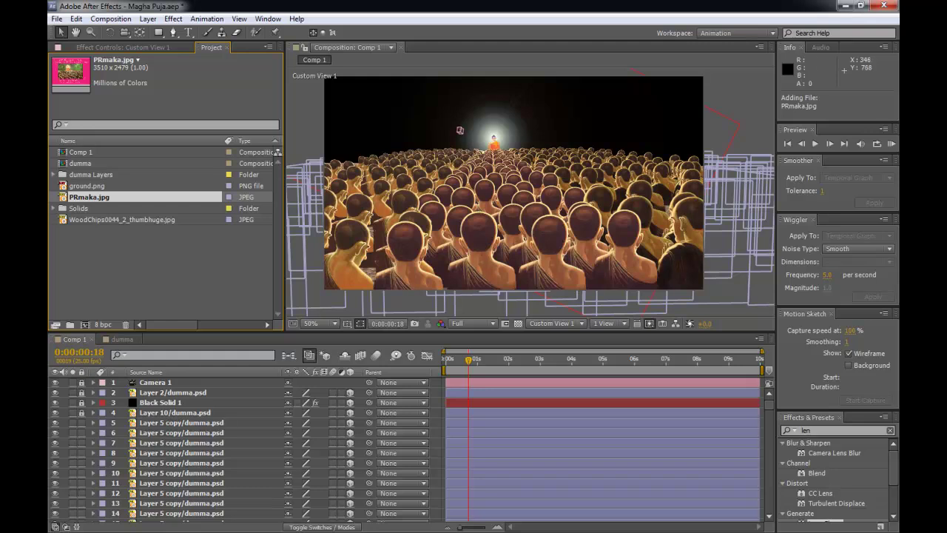
# - Add PRmaka.jpg to Comp 1 as a layer directly beneath Layer 10/dumma.psd
pyautogui.press('c')
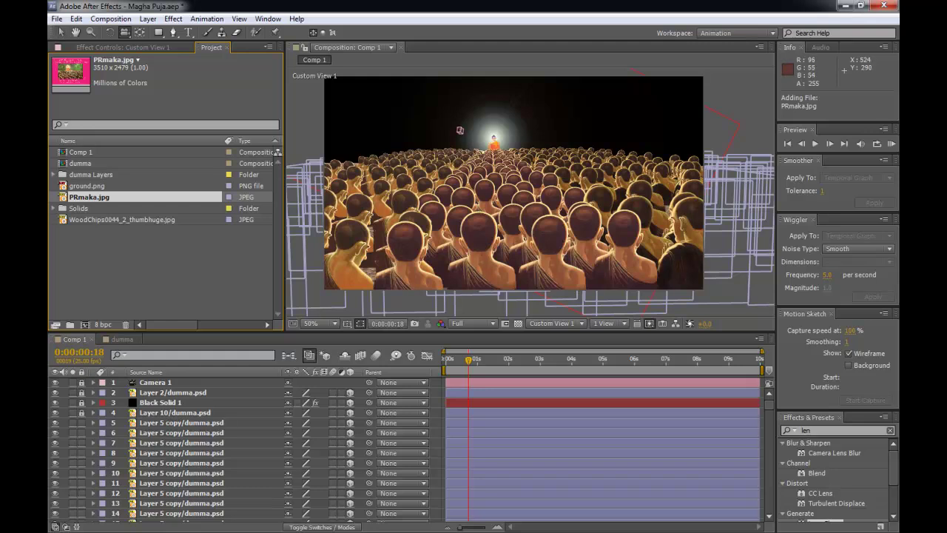
pyautogui.moveTo(460, 130); pyautogui.dragTo(400, 263)
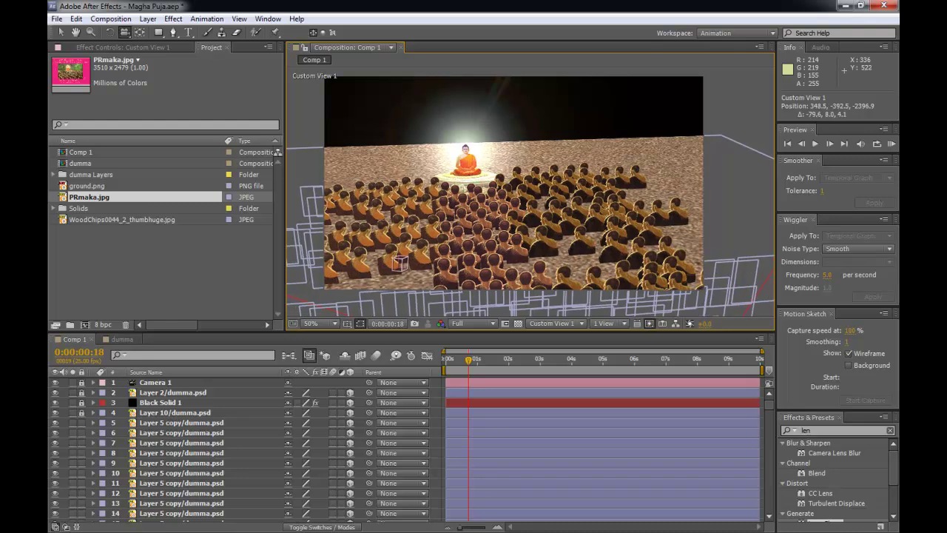
pyautogui.moveTo(88, 197); pyautogui.dragTo(238, 417)
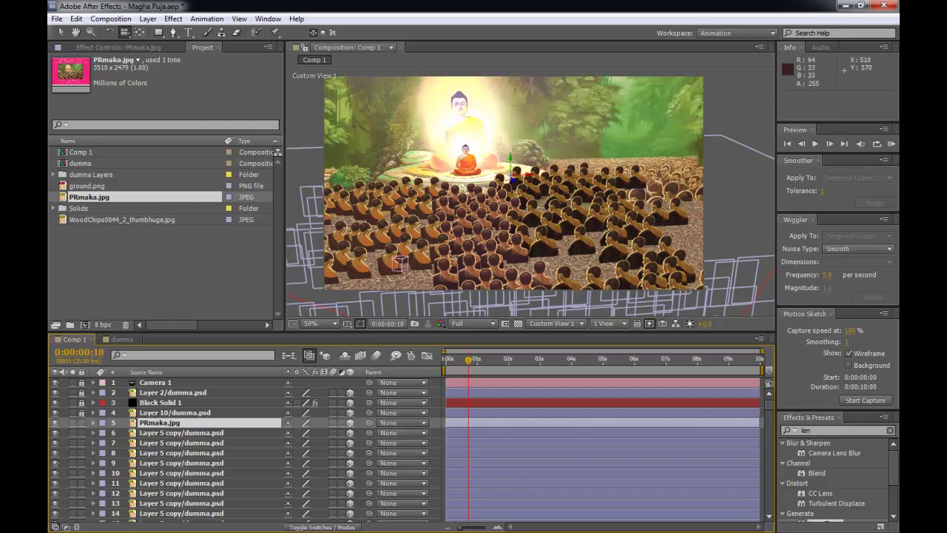
# - Scale the PRmaka.jpg backdrop layer down to about 76% so it fits the width of the ground
pyautogui.moveTo(531, 208); pyautogui.dragTo(546, 207)
pyautogui.moveTo(501, 181); pyautogui.dragTo(406, 0)
pyautogui.moveTo(375, 313); pyautogui.dragTo(412, 346)
pyautogui.moveTo(439, 314); pyautogui.dragTo(405, 300)
pyautogui.moveTo(500, 244); pyautogui.dragTo(502, 174)
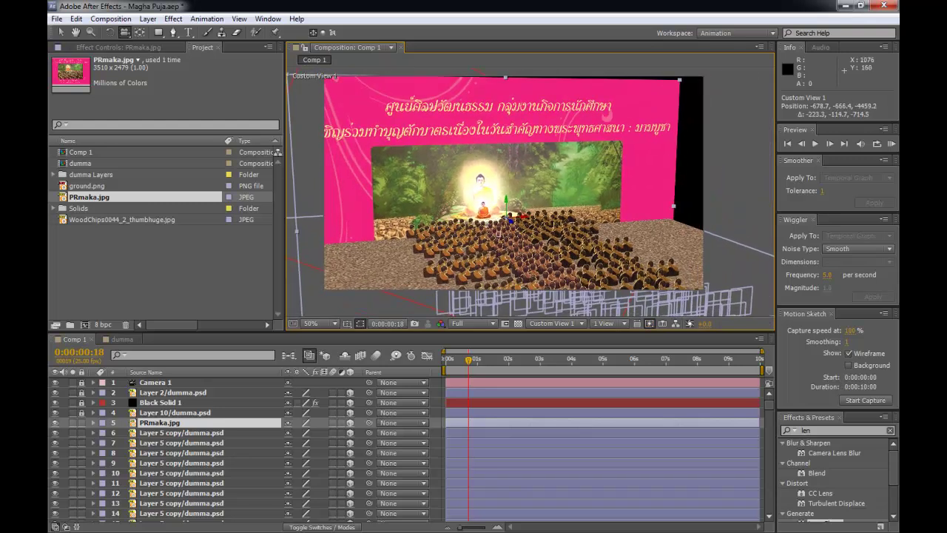
pyautogui.press('v')
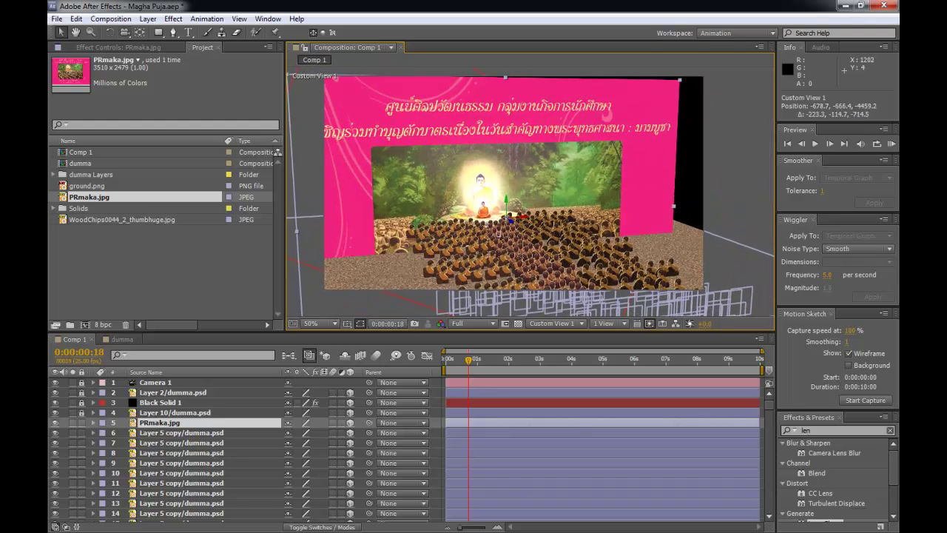
pyautogui.moveTo(679, 78); pyautogui.dragTo(639, 111)
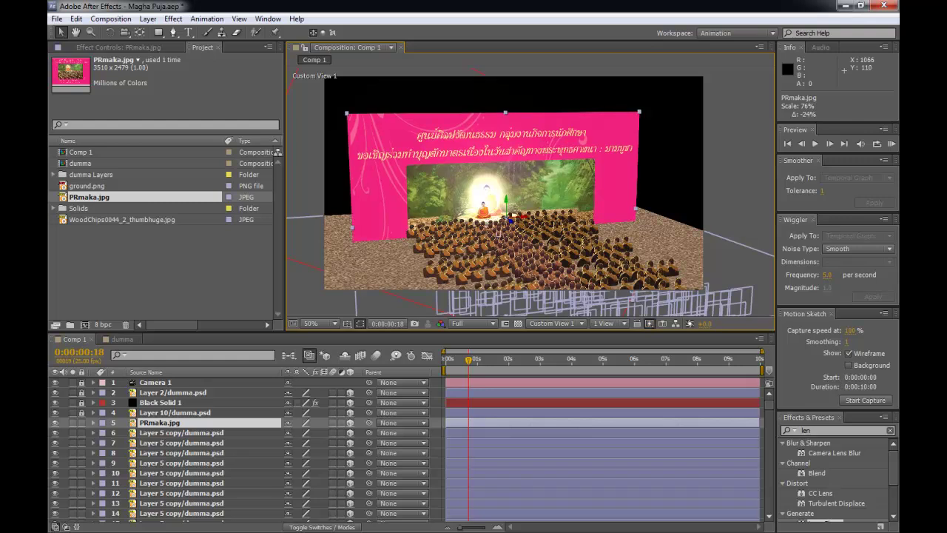
# - Push the PRmaka.jpg backdrop about 120 px back along Z behind the seated Buddha
pyautogui.moveTo(522, 216); pyautogui.dragTo(491, 293)
pyautogui.press('c')
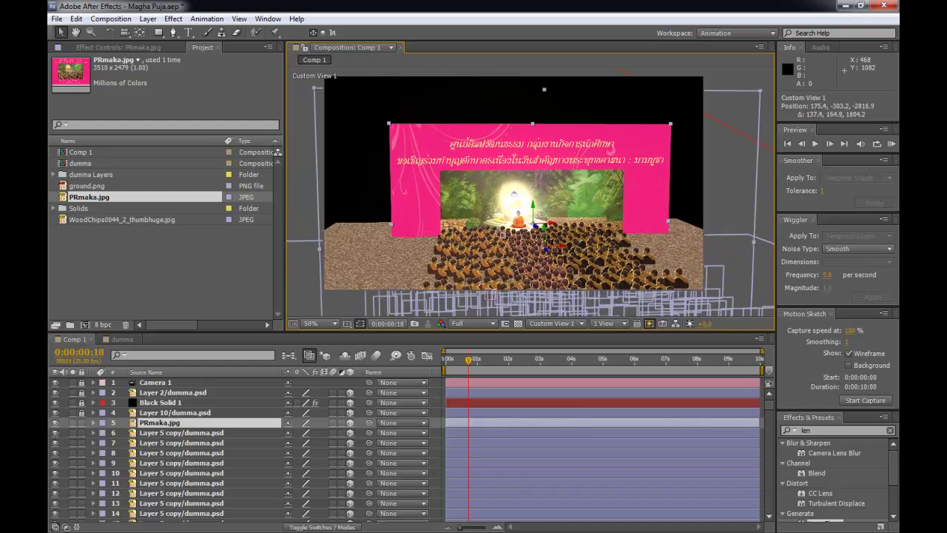
pyautogui.moveTo(477, 467); pyautogui.dragTo(478, 478)
pyautogui.moveTo(403, 263); pyautogui.dragTo(365, 213)
pyautogui.moveTo(406, 312); pyautogui.dragTo(420, 341)
pyautogui.moveTo(377, 300); pyautogui.dragTo(535, 303)
pyautogui.moveTo(654, 240); pyautogui.dragTo(631, 246)
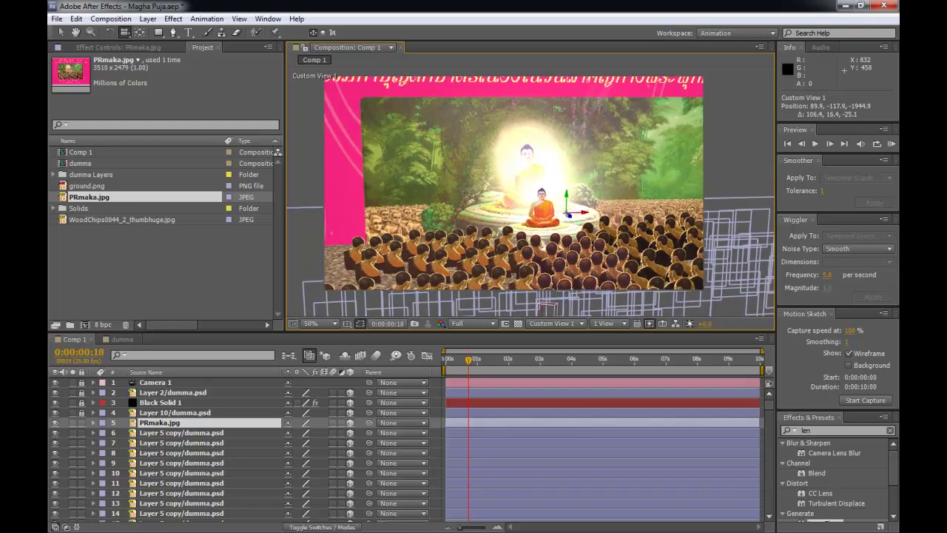
pyautogui.press('v')
pyautogui.moveTo(584, 213); pyautogui.dragTo(572, 216)
pyautogui.hotkey('ctrl', 'z')
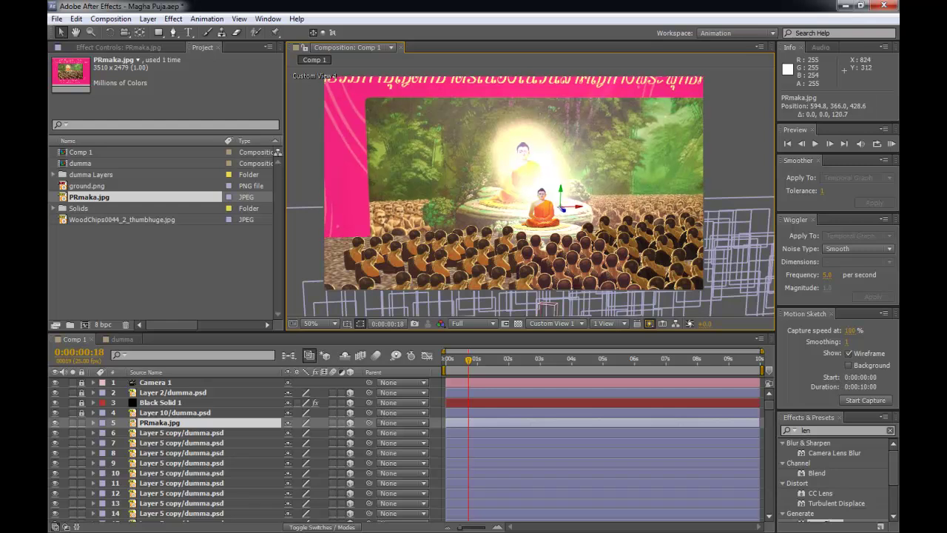
pyautogui.moveTo(565, 212); pyautogui.dragTo(564, 212)
# - Examine from several angles how the PRmaka.jpg backdrop lines up with the 3D Buddha, glow and monks
pyautogui.press('c')
pyautogui.moveTo(432, 190); pyautogui.dragTo(466, 233)
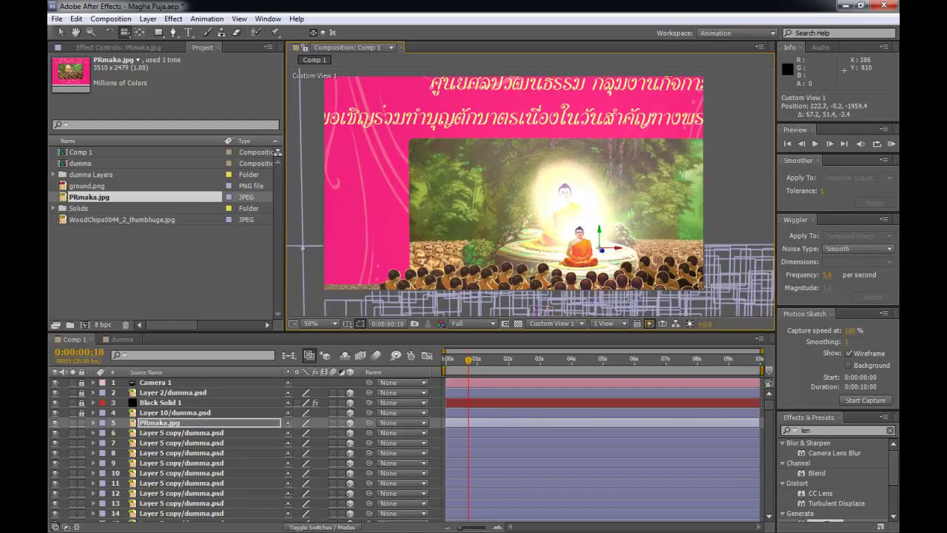
pyautogui.moveTo(540, 305); pyautogui.dragTo(303, 277)
pyautogui.moveTo(451, 287); pyautogui.dragTo(453, 287)
pyautogui.moveTo(674, 243); pyautogui.dragTo(674, 122)
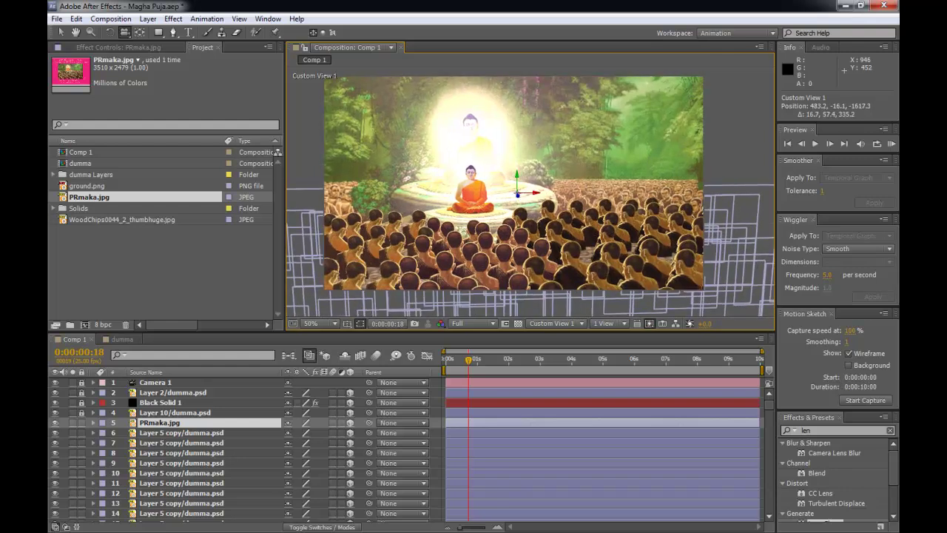
pyautogui.moveTo(494, 206)
pyautogui.mouseDown()
pyautogui.moveTo(504, 207)
pyautogui.moveTo(482, 198)
pyautogui.mouseUp()
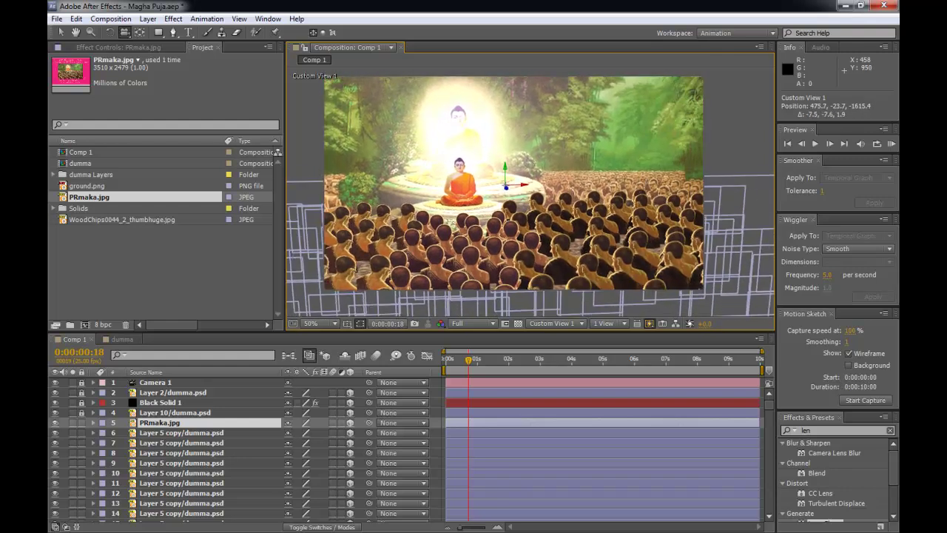
pyautogui.moveTo(473, 252); pyautogui.dragTo(482, 250)
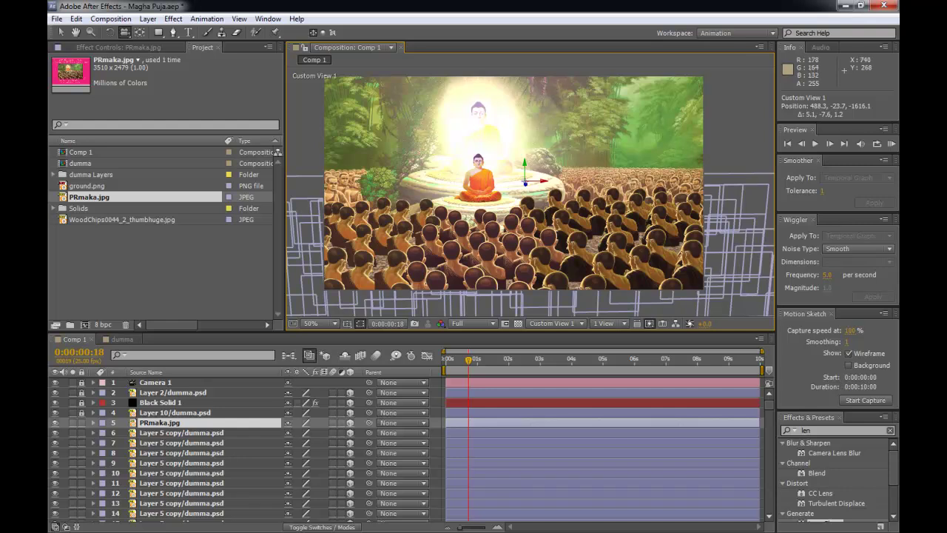
pyautogui.moveTo(437, 202); pyautogui.dragTo(429, 178)
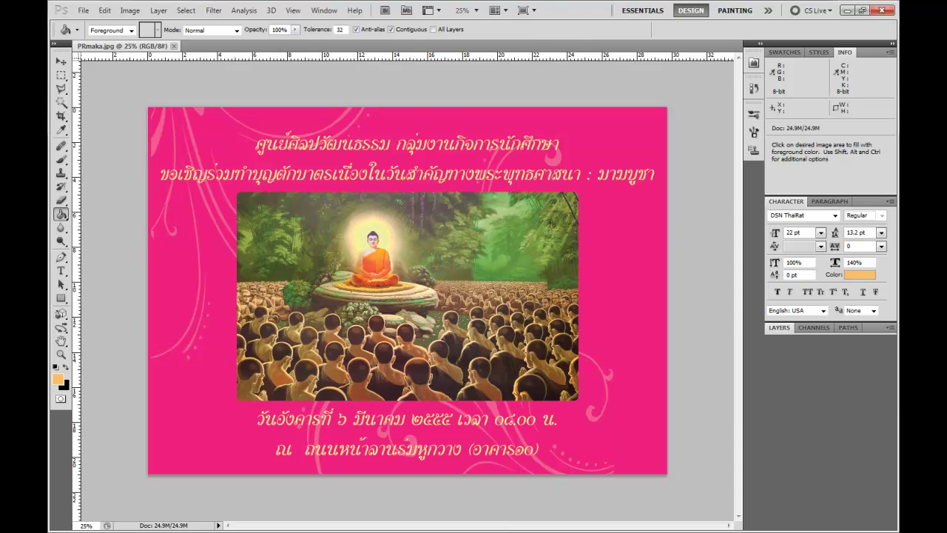
# - In Photoshop, crop PRmaka.jpg to the painting alone, about 19.1 by 11.5 cm, removing the pink border and text
pyautogui.press('c')
pyautogui.moveTo(242, 198); pyautogui.dragTo(576, 400)
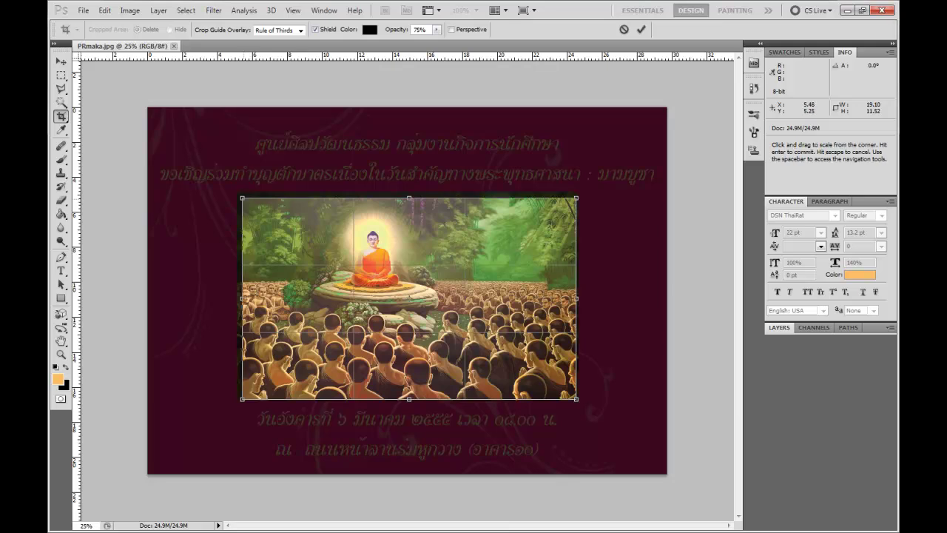
pyautogui.press('Return')
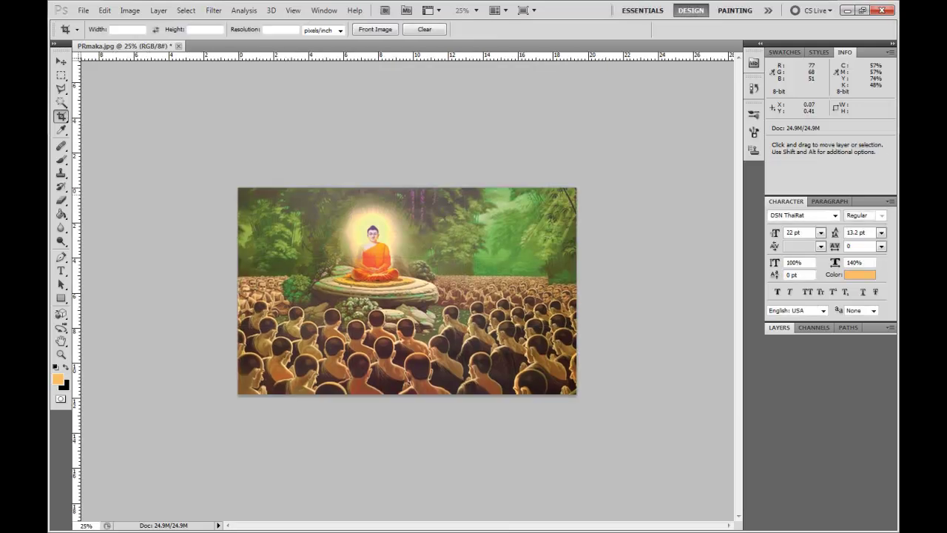
# - Select a rectangle of forest beside the Buddha, about 5.65 by 4.84 cm, and copy it to a new layer
pyautogui.hotkey('ctrl', '+')
pyautogui.hotkey('ctrl', '+')
pyautogui.hotkey('ctrl', '+')
pyautogui.moveTo(269, 146); pyautogui.dragTo(351, 275)
pyautogui.press('v')
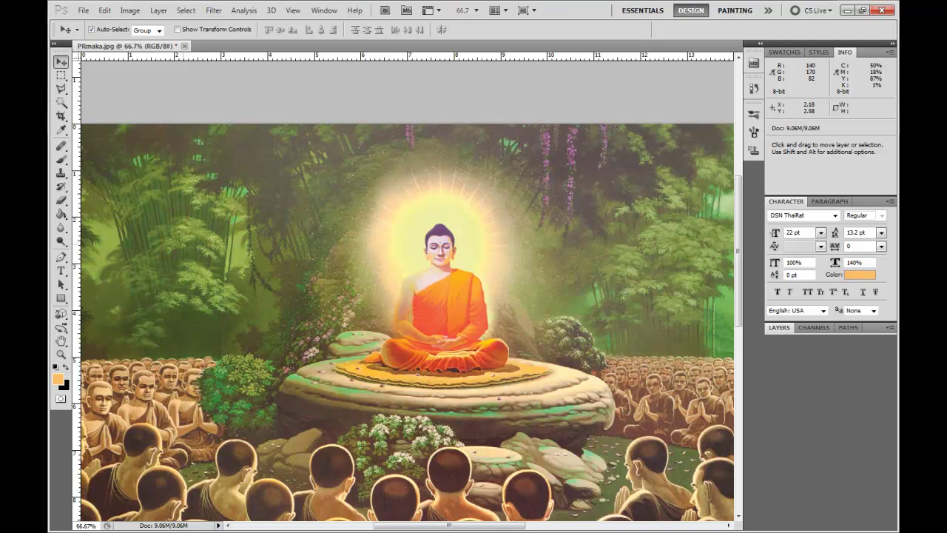
pyautogui.press('F7')
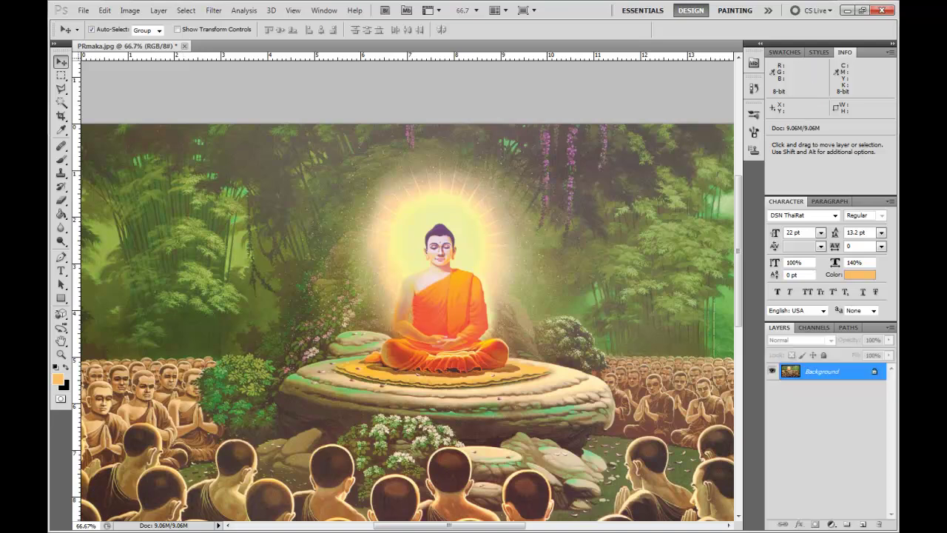
pyautogui.press('space')
pyautogui.moveTo(628, 265); pyautogui.dragTo(567, 250)
pyautogui.press('m')
pyautogui.press('space')
pyautogui.moveTo(638, 206); pyautogui.dragTo(490, 209)
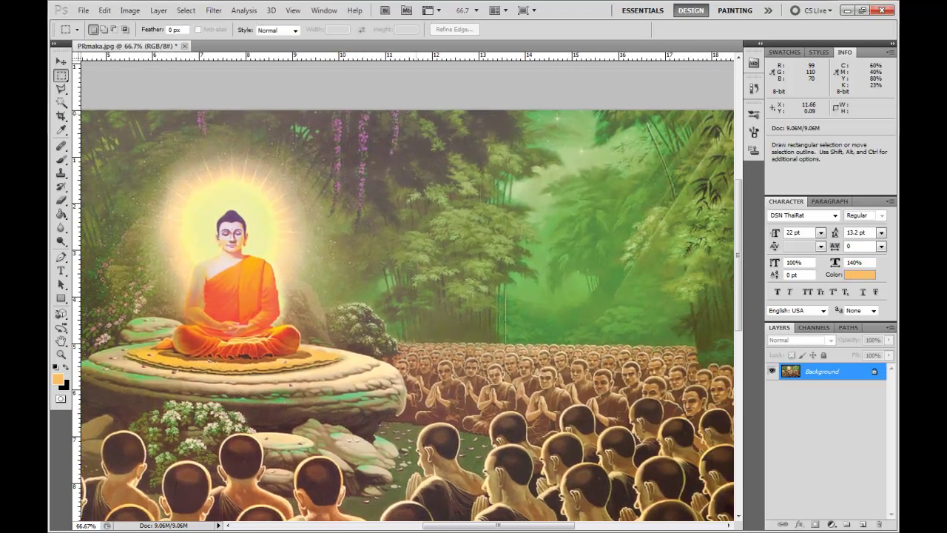
pyautogui.moveTo(548, 186); pyautogui.dragTo(665, 109)
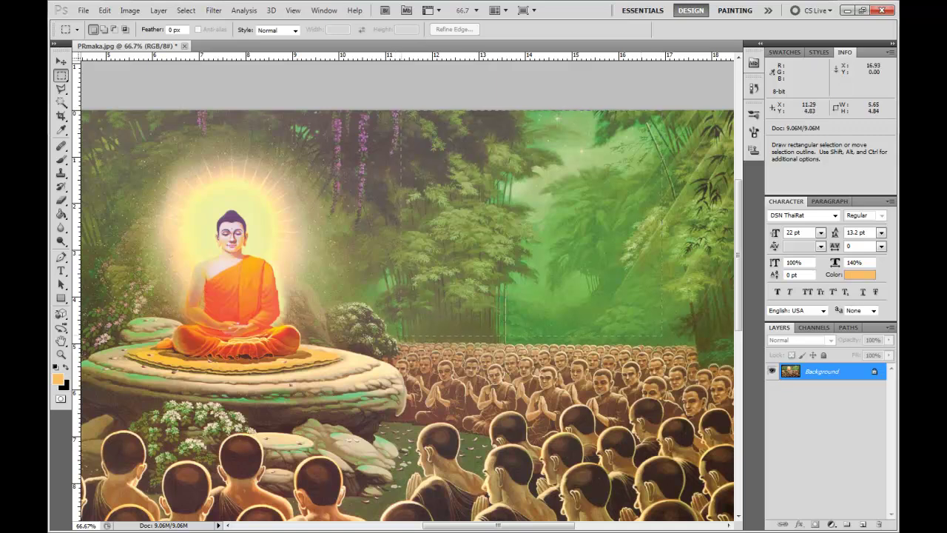
pyautogui.hotkey('ctrl', 'j')
# - Move the copied forest patch horizontally so it covers the Buddha and most of his glow
pyautogui.press('v')
pyautogui.moveTo(658, 329); pyautogui.dragTo(381, 329)
pyautogui.moveTo(285, 266); pyautogui.dragTo(483, 286)
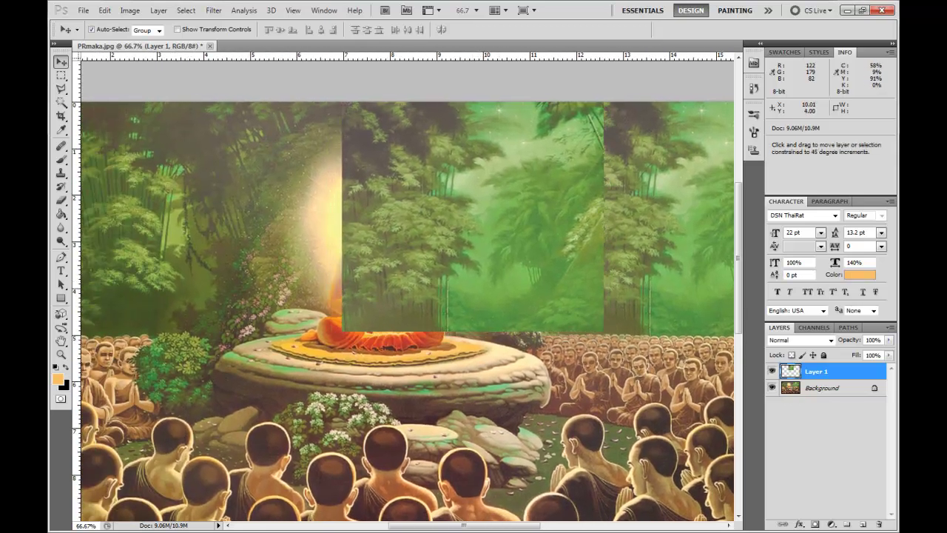
# - Erase the hard side edges of the Layer 1 forest patch with an 80 px textured eraser brush to blend them
pyautogui.press('e')
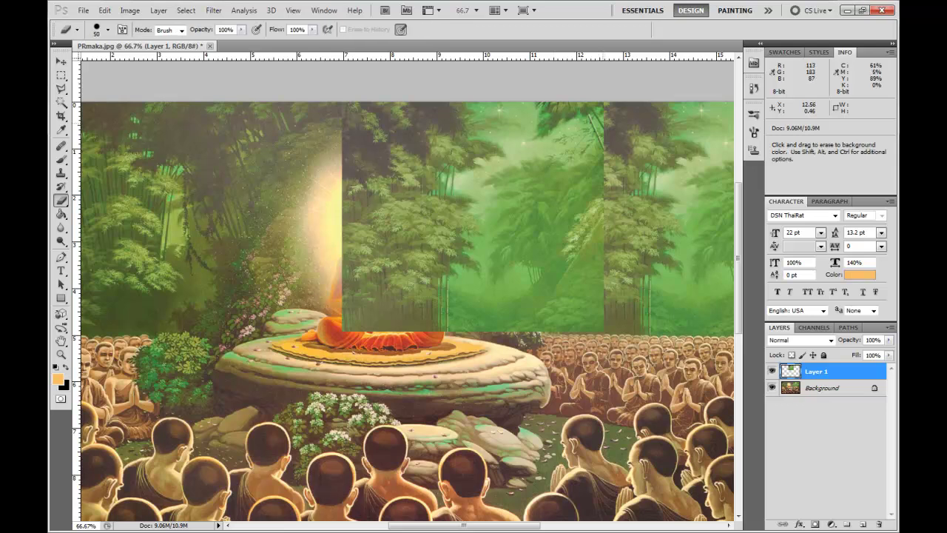
pyautogui.moveTo(602, 124)
pyautogui.mouseDown()
pyautogui.moveTo(551, 134)
pyautogui.moveTo(529, 122)
pyautogui.moveTo(551, 152)
pyautogui.moveTo(576, 161)
pyautogui.moveTo(563, 186)
pyautogui.moveTo(477, 176)
pyautogui.moveTo(452, 189)
pyautogui.moveTo(514, 191)
pyautogui.moveTo(475, 220)
pyautogui.moveTo(497, 251)
pyautogui.moveTo(493, 268)
pyautogui.moveTo(455, 296)
pyautogui.moveTo(448, 322)
pyautogui.moveTo(495, 303)
pyautogui.moveTo(551, 314)
pyautogui.moveTo(525, 292)
pyautogui.moveTo(544, 290)
pyautogui.mouseUp()
pyautogui.rightClick(602, 135)
pyautogui.click(624, 190)
pyautogui.moveTo(555, 237)
pyautogui.mouseDown()
pyautogui.moveTo(522, 248)
pyautogui.moveTo(532, 207)
pyautogui.moveTo(485, 110)
pyautogui.moveTo(595, 237)
pyautogui.mouseUp()
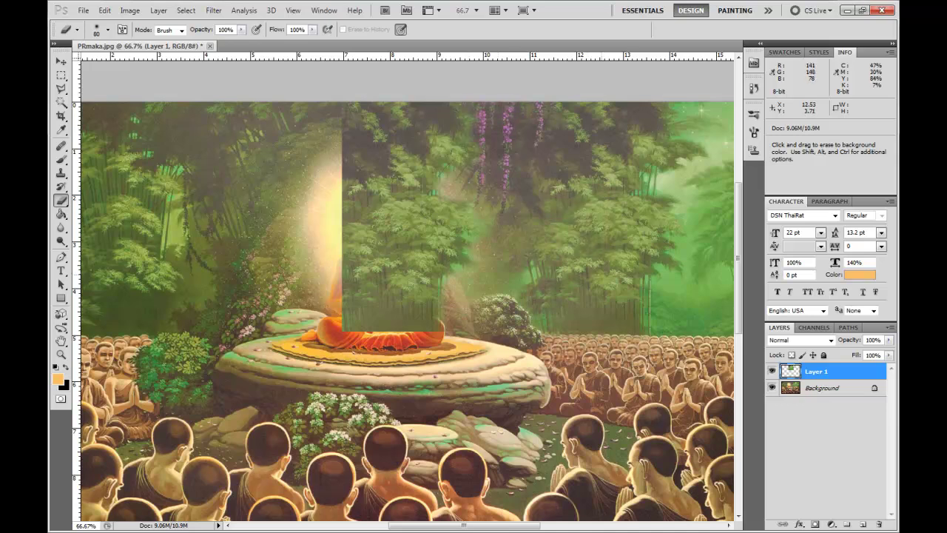
pyautogui.moveTo(344, 141)
pyautogui.mouseDown()
pyautogui.moveTo(370, 166)
pyautogui.moveTo(353, 196)
pyautogui.moveTo(352, 322)
pyautogui.moveTo(427, 329)
pyautogui.mouseUp()
# - Duplicate the forest patch, flip the copy horizontally and place it over the other half of the Buddha's glow
pyautogui.press('v')
pyautogui.moveTo(474, 217); pyautogui.dragTo(351, 217)
pyautogui.hotkey('ctrl', 't')
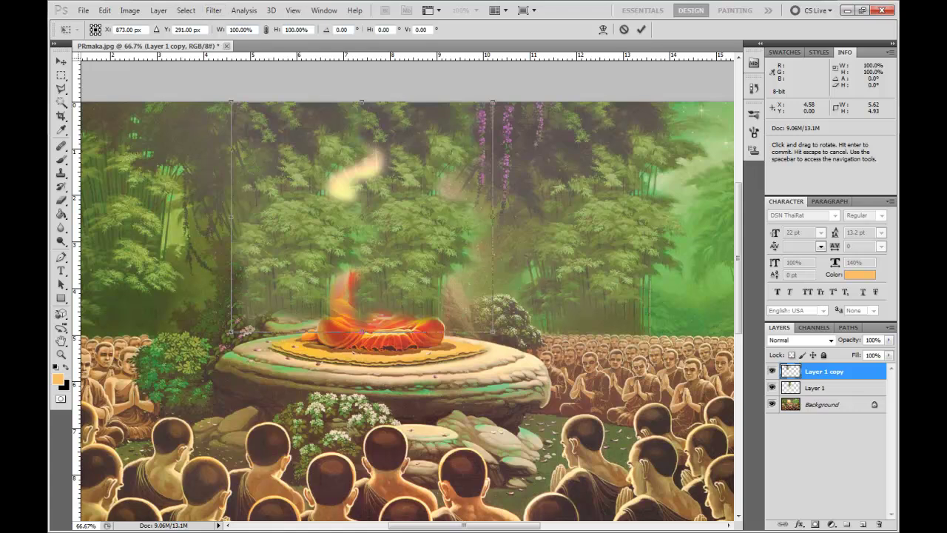
pyautogui.press('Return')
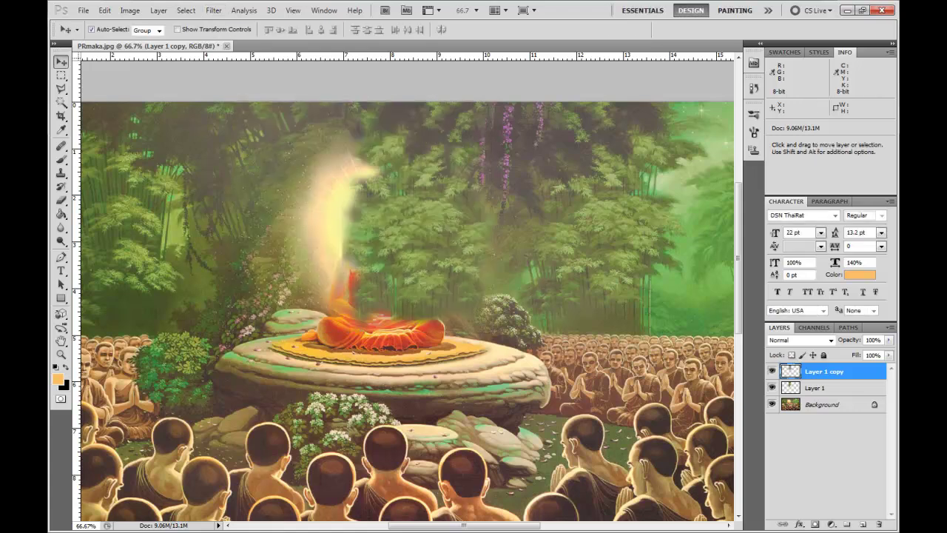
pyautogui.moveTo(403, 213); pyautogui.dragTo(263, 213)
# - Erase the outer edge of the Layer 1 copy patch around the flowering bush with a textured 80 px brush
pyautogui.press('e')
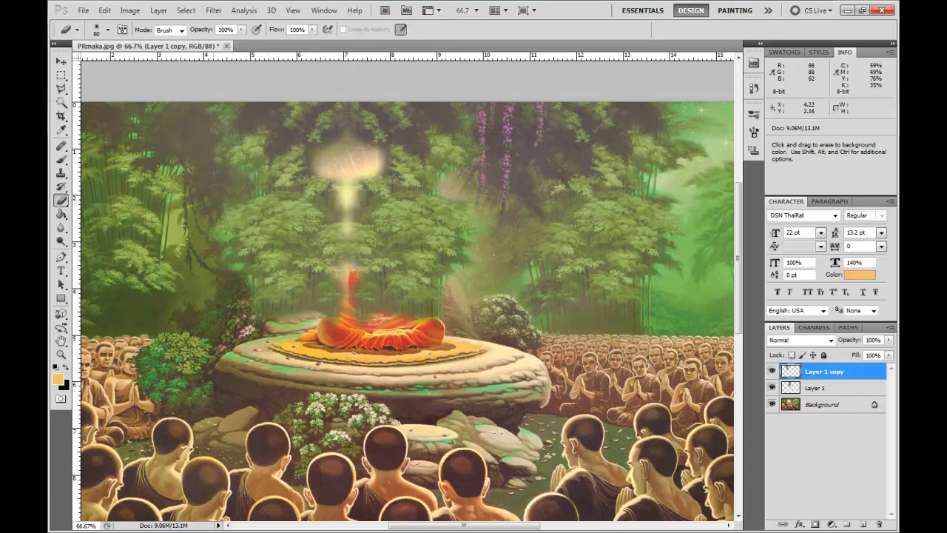
pyautogui.rightClick(214, 205)
pyautogui.click(328, 313)
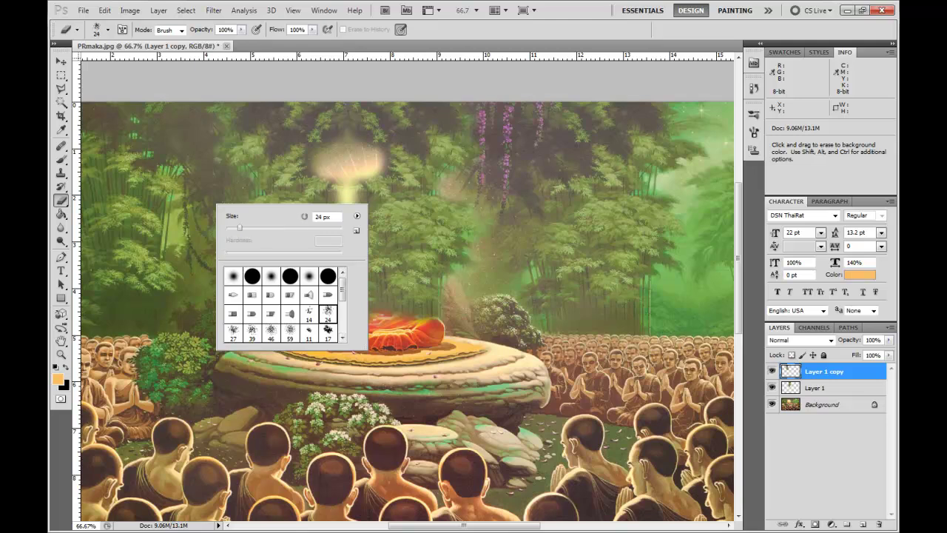
pyautogui.click(210, 181)
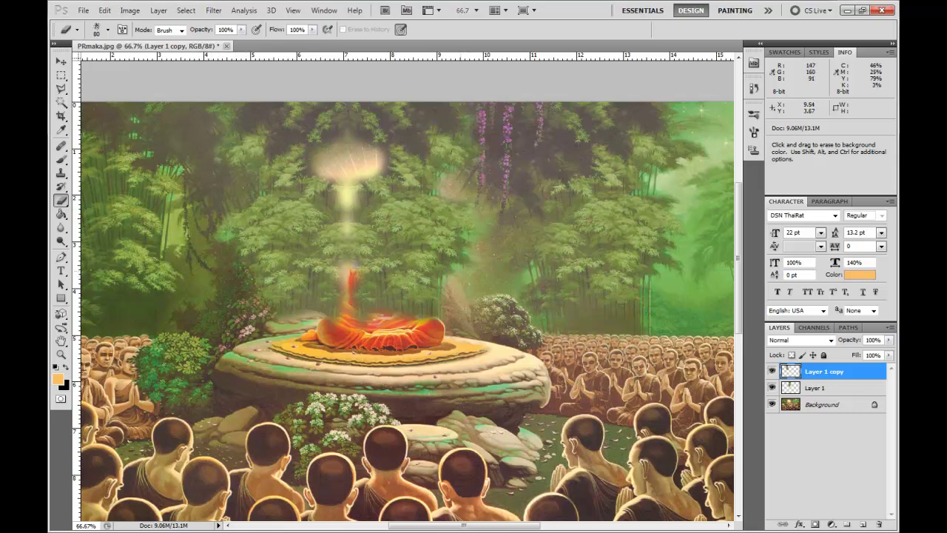
# - Select Layer 1 and erase its outer edge near the rock beside the stone platform
pyautogui.press('v')
pyautogui.click(446, 242)
pyautogui.press('e')
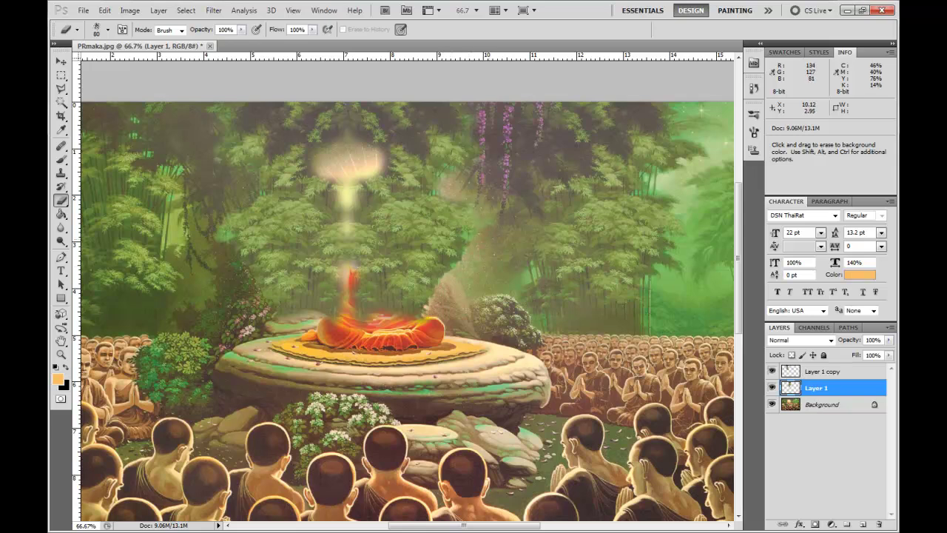
pyautogui.press('v')
pyautogui.moveTo(192, 238)
pyautogui.mouseDown()
pyautogui.moveTo(69, 235)
pyautogui.moveTo(320, 218)
pyautogui.moveTo(258, 224)
pyautogui.mouseUp()
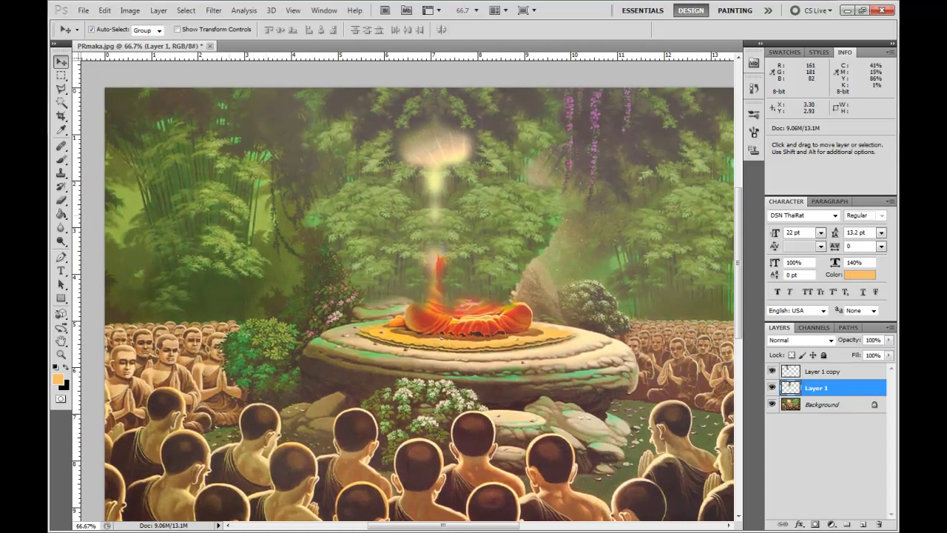
# - Copy a rectangle of bamboo from the Background to a new layer, place it above the orange robe and bring it to front
pyautogui.press('m')
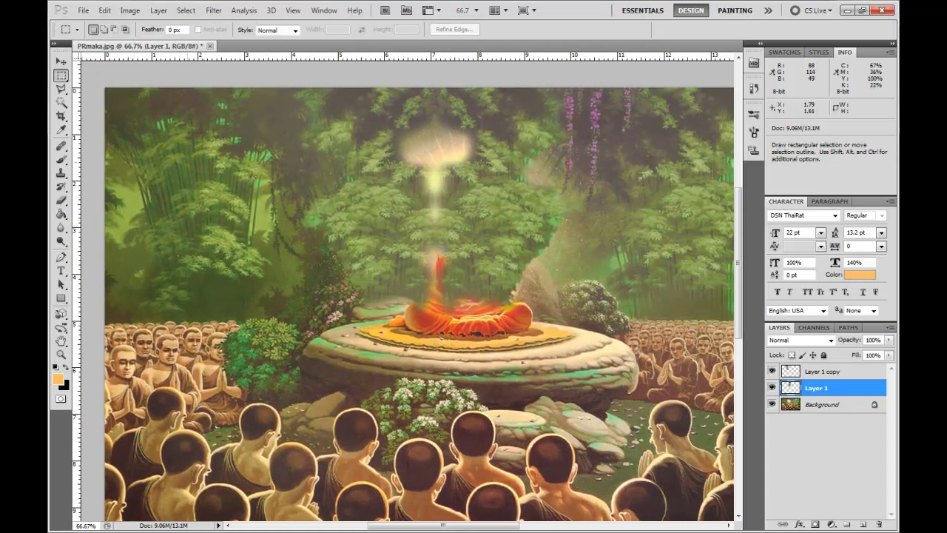
pyautogui.click(821, 405)
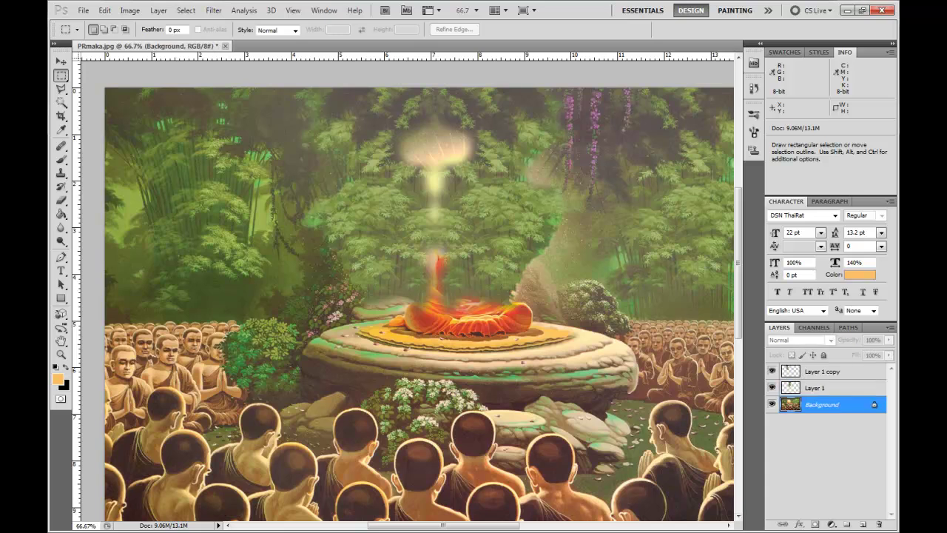
pyautogui.moveTo(152, 147); pyautogui.dragTo(224, 263)
pyautogui.moveTo(241, 300); pyautogui.dragTo(242, 301)
pyautogui.hotkey('ctrl', 'j')
pyautogui.press('v')
pyautogui.moveTo(210, 246); pyautogui.dragTo(450, 256)
pyautogui.hotkey('ctrl', 'shift', ']')
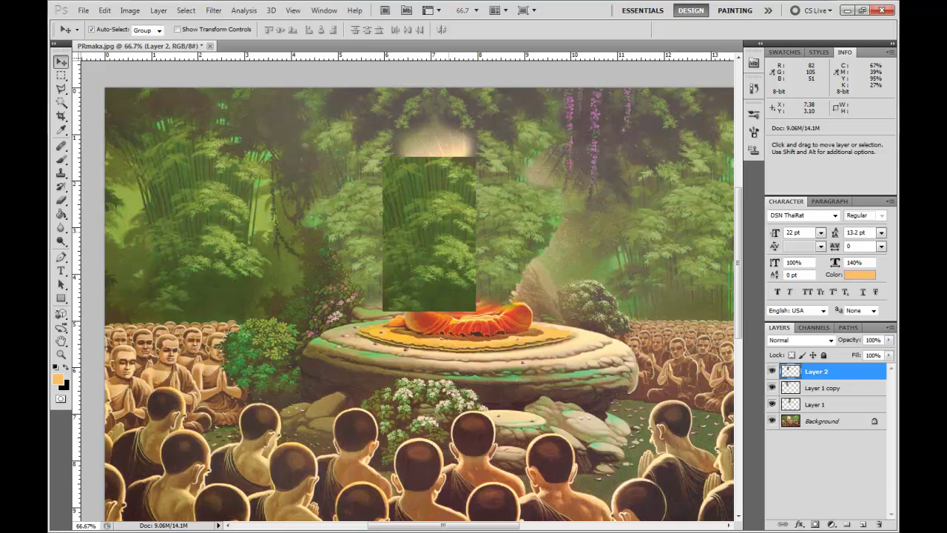
# - Brighten the Layer 2 bamboo patch with Curves, raising input 54 to output 81
pyautogui.click(158, 10)
pyautogui.moveTo(130, 11)
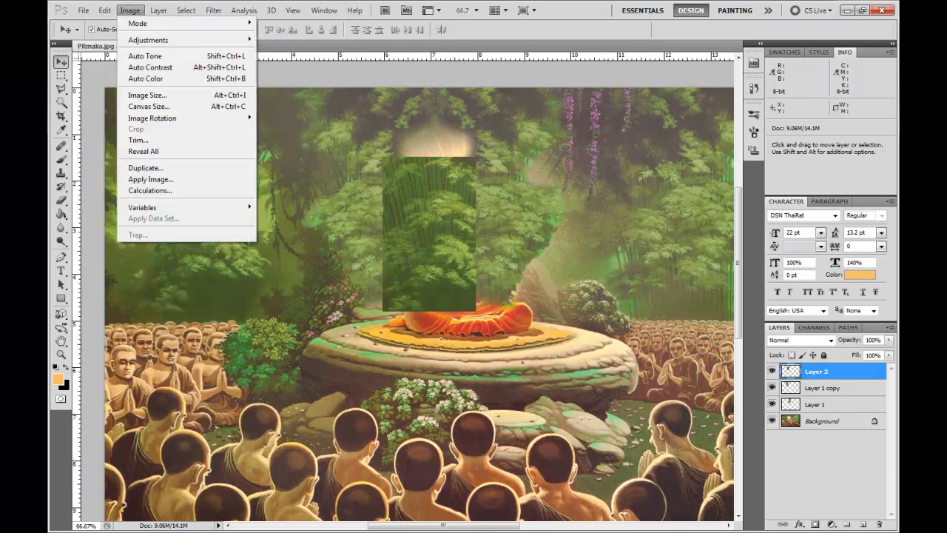
pyautogui.moveTo(147, 40)
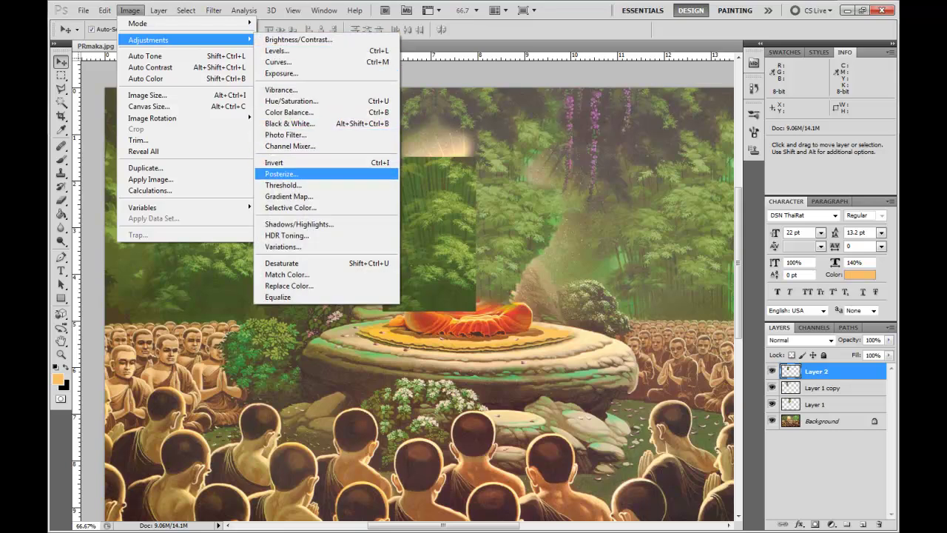
pyautogui.click(280, 61)
pyautogui.moveTo(148, 109); pyautogui.dragTo(632, 122)
pyautogui.moveTo(656, 276)
pyautogui.mouseDown()
pyautogui.moveTo(656, 285)
pyautogui.moveTo(641, 275)
pyautogui.mouseUp()
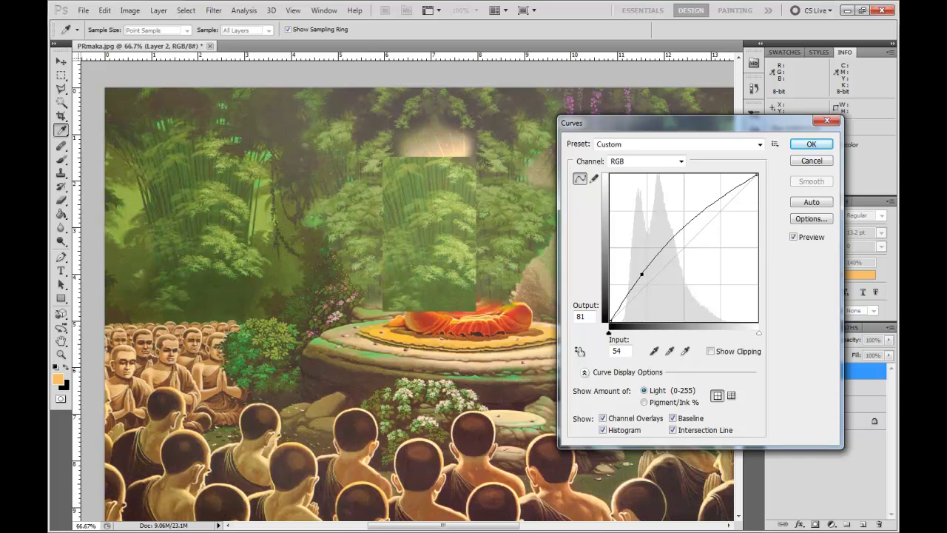
pyautogui.click(811, 144)
# - Erase the hard edges of the Layer 2 bamboo patch with the 80 px eraser to blend them into the forest
pyautogui.press('e')
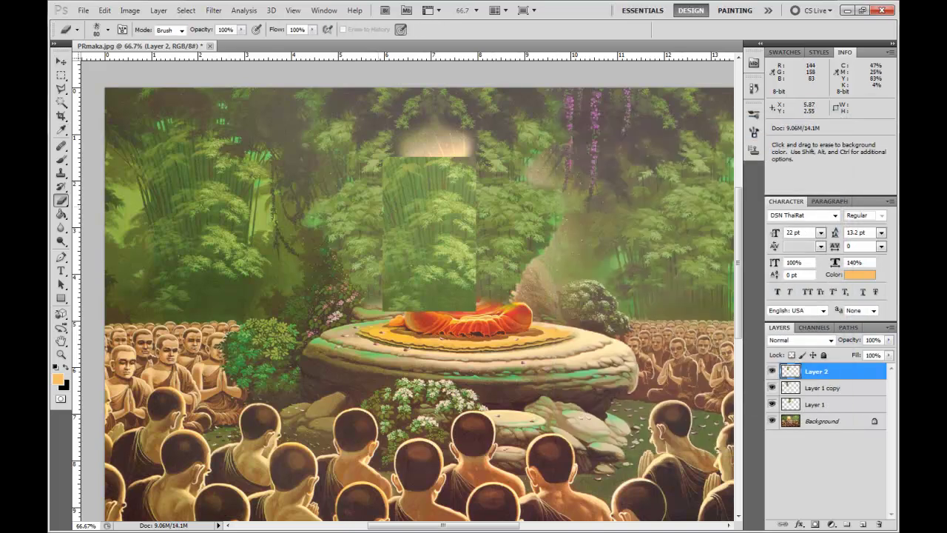
pyautogui.moveTo(386, 302)
pyautogui.mouseDown()
pyautogui.moveTo(473, 303)
pyautogui.moveTo(488, 277)
pyautogui.mouseUp()
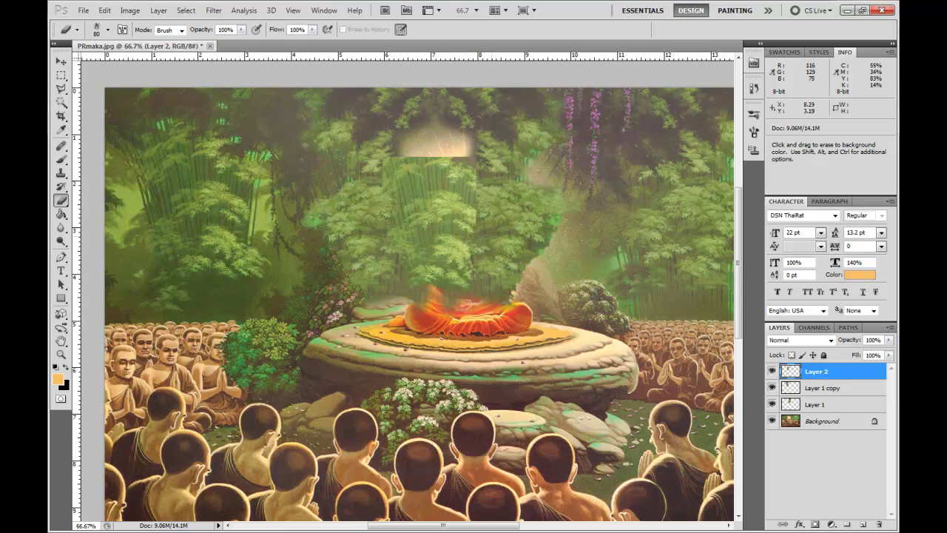
pyautogui.moveTo(485, 194)
pyautogui.mouseDown()
pyautogui.moveTo(440, 172)
pyautogui.moveTo(378, 171)
pyautogui.mouseUp()
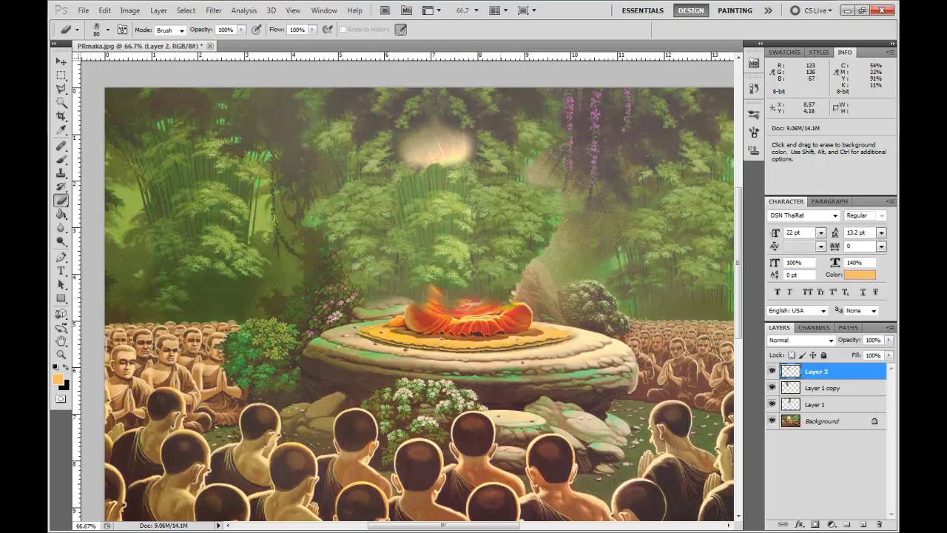
# - Duplicate the Layer 2 patch upward over the pale glow and rotate the copy slightly clockwise
pyautogui.press('v')
pyautogui.moveTo(449, 258); pyautogui.dragTo(466, 158)
pyautogui.hotkey('ctrl', 'j')
pyautogui.hotkey('ctrl', 't')
pyautogui.moveTo(511, 65); pyautogui.dragTo(523, 78)
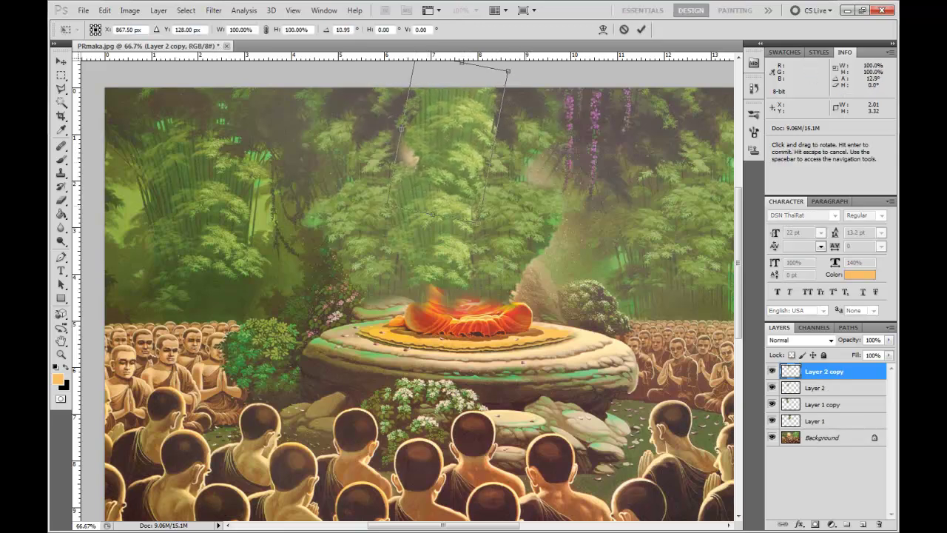
pyautogui.press('Return')
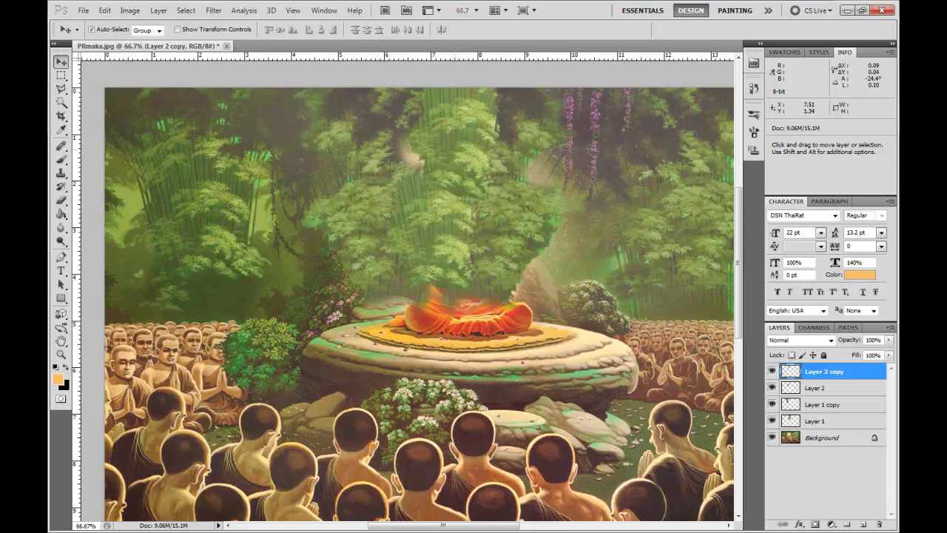
# - Choose a different eraser brush at 90 px and soften the outer edge of the Layer 2 copy patch
pyautogui.press('e')
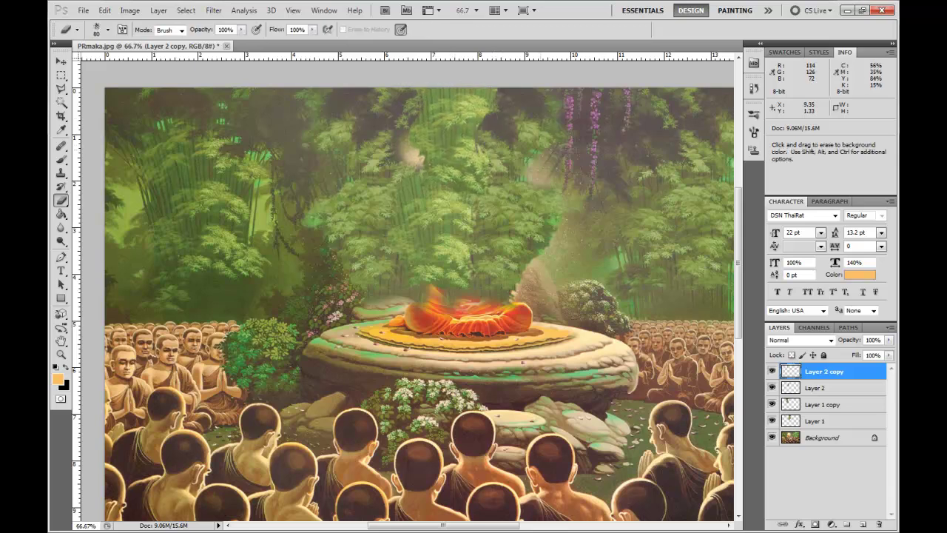
pyautogui.rightClick(535, 138)
pyautogui.click(588, 266)
pyautogui.click(549, 119)
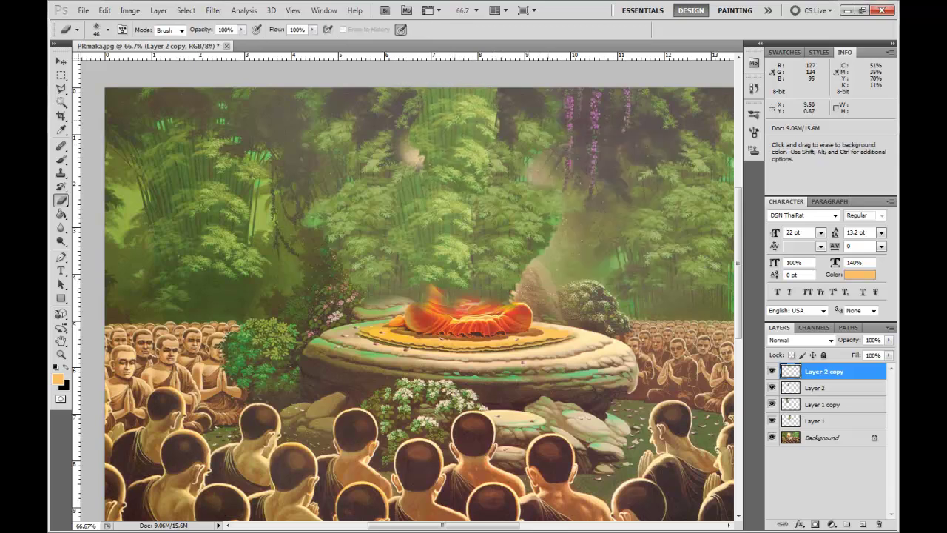
pyautogui.press(']')
pyautogui.press(']')
pyautogui.moveTo(505, 95); pyautogui.dragTo(521, 91)
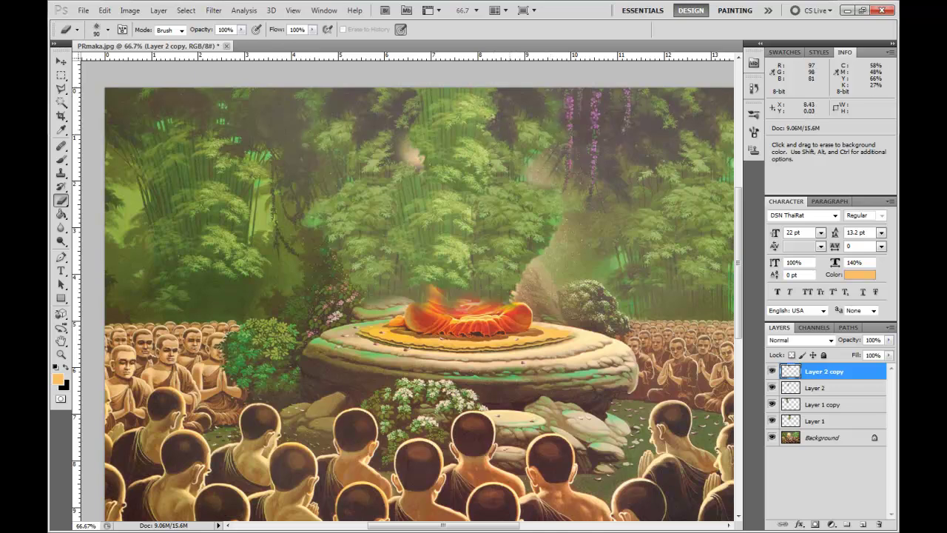
# - Duplicate the patch over the remaining glow, mirrored, widened to about 111.6% and rotated to about -12.1 degrees
pyautogui.press('v')
pyautogui.moveTo(508, 160)
pyautogui.mouseDown()
pyautogui.moveTo(447, 163)
pyautogui.moveTo(447, 153)
pyautogui.moveTo(333, 145)
pyautogui.mouseUp()
pyautogui.hotkey('ctrl', 't')
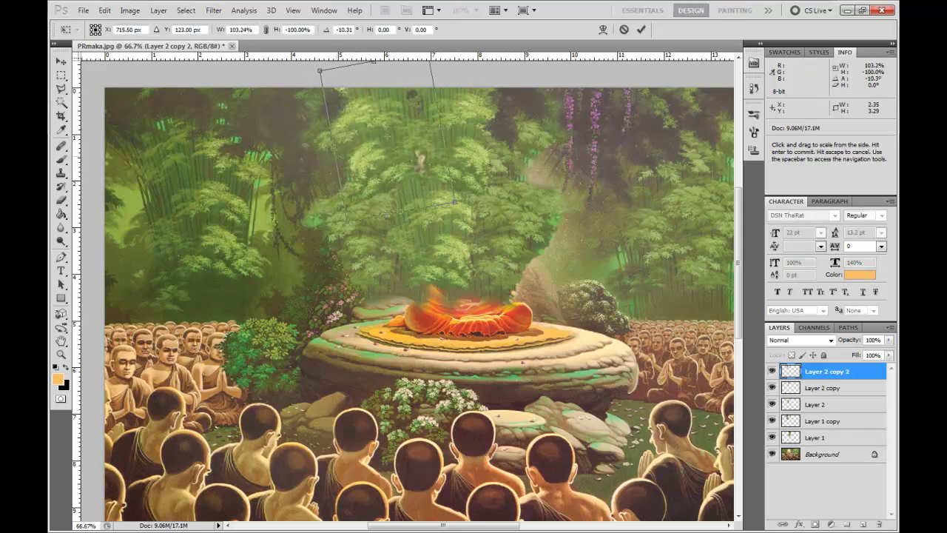
pyautogui.moveTo(420, 161); pyautogui.dragTo(440, 162)
pyautogui.moveTo(463, 128)
pyautogui.mouseDown()
pyautogui.moveTo(359, 146)
pyautogui.moveTo(462, 133)
pyautogui.mouseUp()
pyautogui.moveTo(439, 132); pyautogui.dragTo(507, 121)
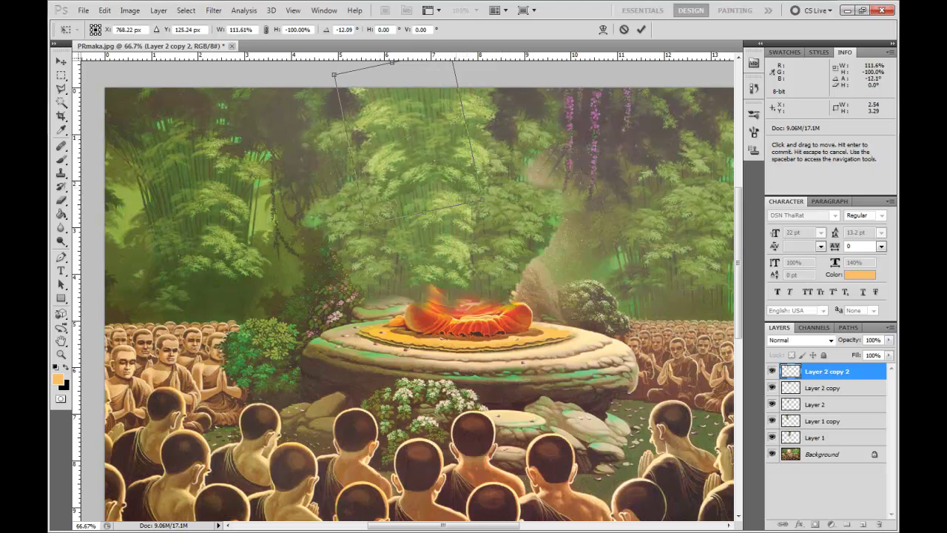
pyautogui.press('Return')
pyautogui.moveTo(429, 176); pyautogui.dragTo(425, 172)
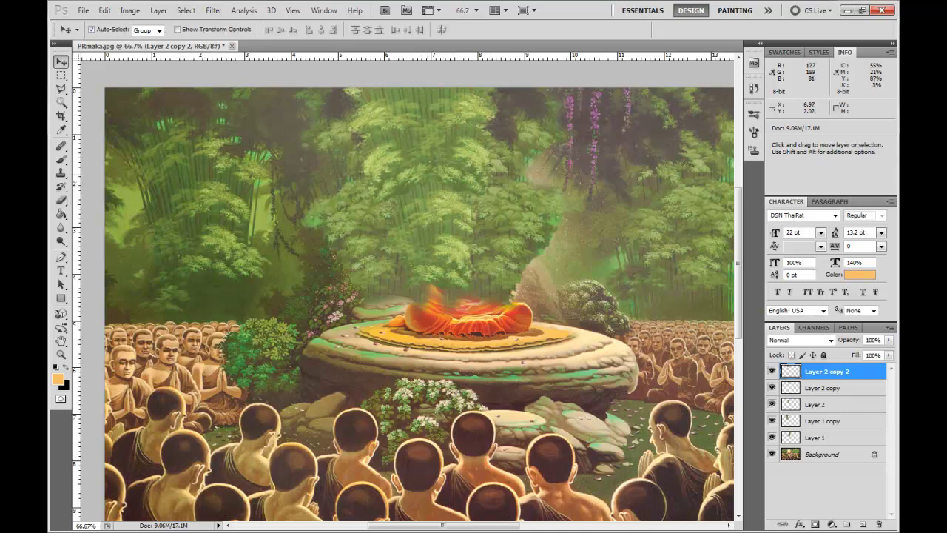
# - Duplicate the Layer 2 copy 2 patch toward the lower foliage and erase the copy's edges with the 90 px eraser
pyautogui.press('e')
pyautogui.press('v')
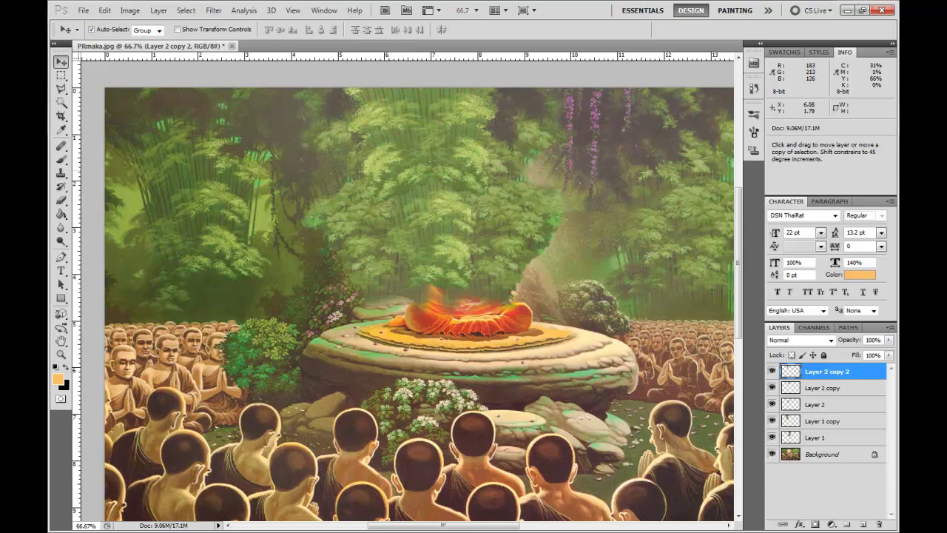
pyautogui.hotkey('ctrl', 'j')
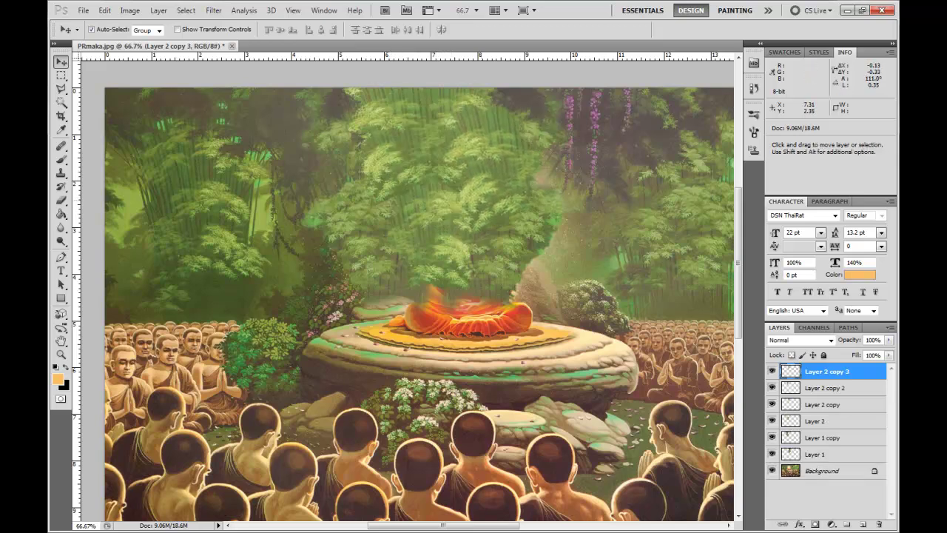
pyautogui.press('e')
pyautogui.moveTo(517, 190); pyautogui.dragTo(459, 175)
pyautogui.moveTo(439, 109); pyautogui.dragTo(490, 138)
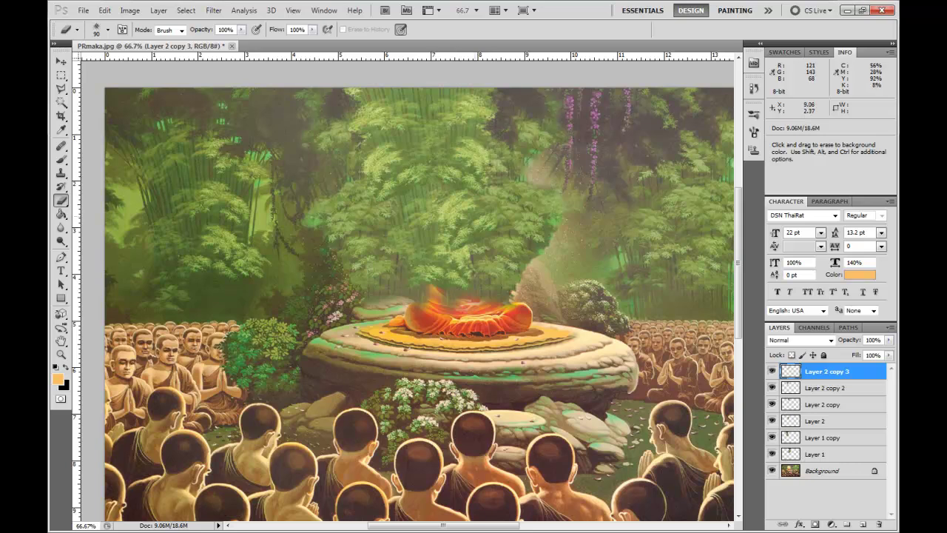
# - Rotate the Layer 2 copy 3 patch and reposition it over the central foliage above the orange robe
pyautogui.hotkey('ctrl', 't')
pyautogui.moveTo(544, 147); pyautogui.dragTo(526, 205)
pyautogui.press('Return')
pyautogui.moveTo(421, 171); pyautogui.dragTo(483, 206)
pyautogui.hotkey('ctrl', 't')
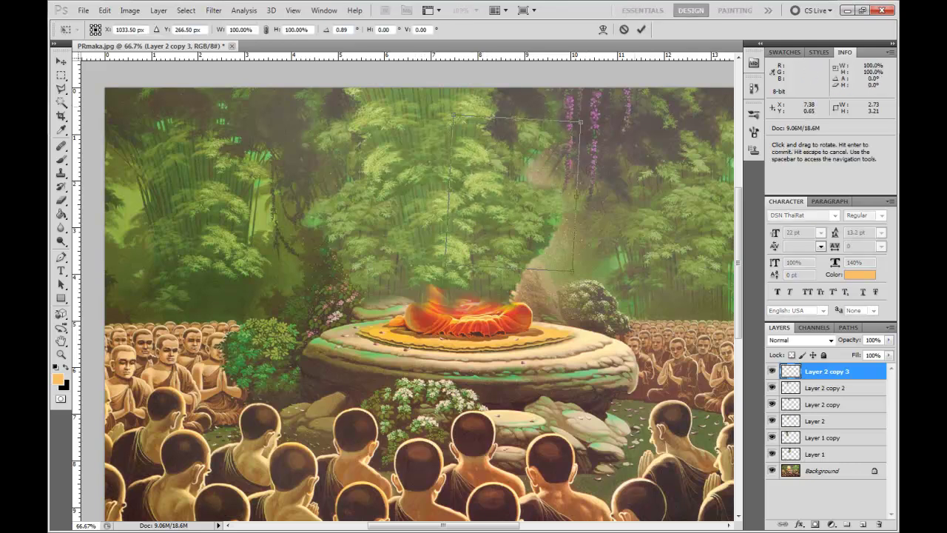
pyautogui.moveTo(569, 167); pyautogui.dragTo(566, 183)
pyautogui.press('Return')
pyautogui.moveTo(481, 215); pyautogui.dragTo(478, 222)
pyautogui.press('e')
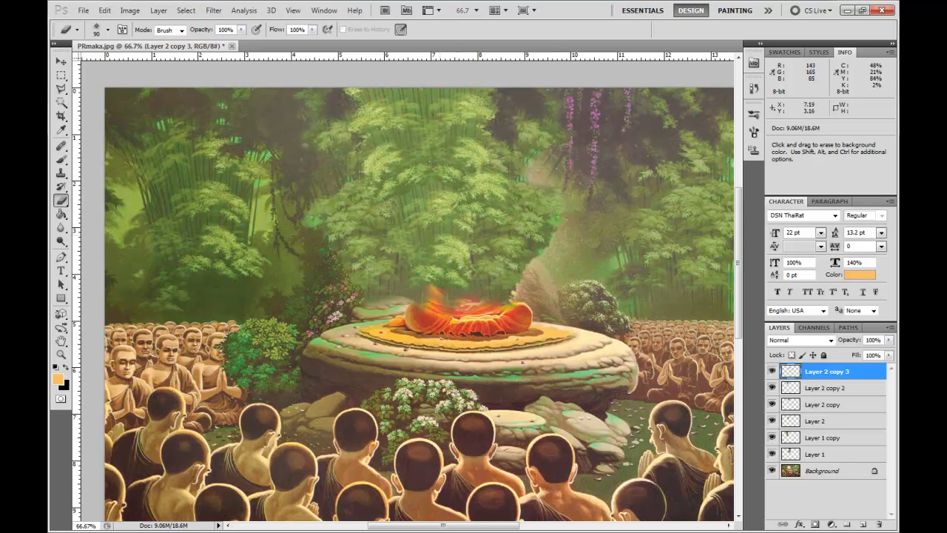
# - Duplicate the foliage patch toward the flowering bush and scale the copy to about 76.4%
pyautogui.press('v')
pyautogui.moveTo(373, 254); pyautogui.dragTo(382, 246)
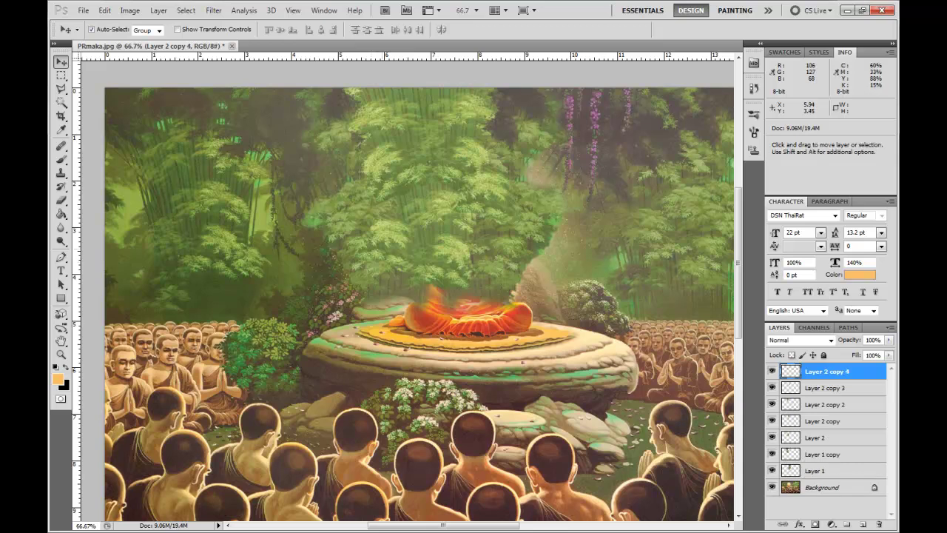
pyautogui.hotkey('ctrl', 't')
pyautogui.moveTo(337, 345); pyautogui.dragTo(361, 309)
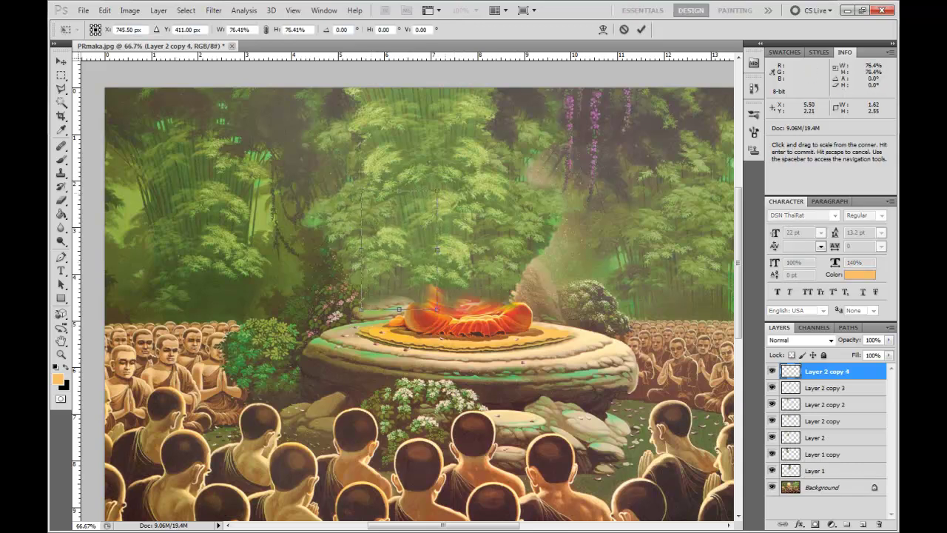
pyautogui.press('Return')
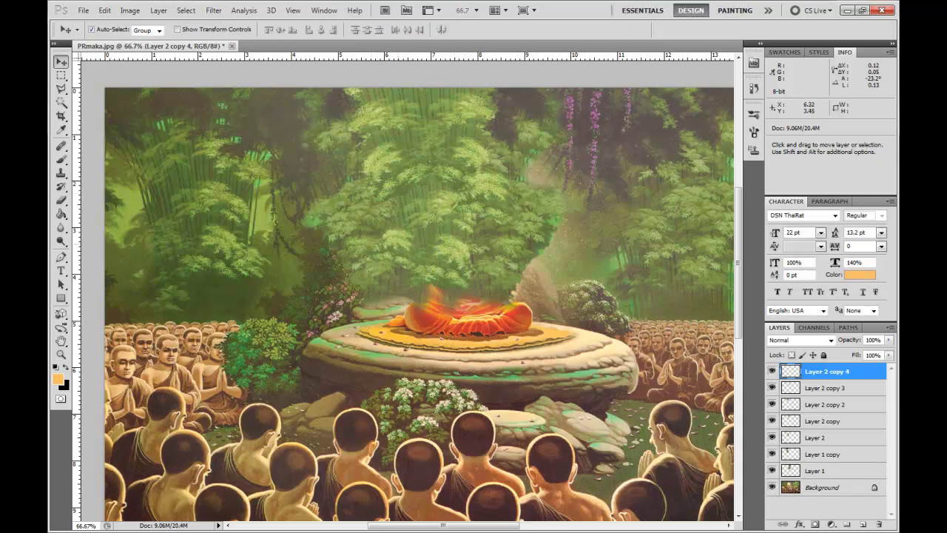
# - Reshape the Layer 2 copy 4 foliage with Liquify, pushing it with a 282 px warp brush
pyautogui.click(213, 10)
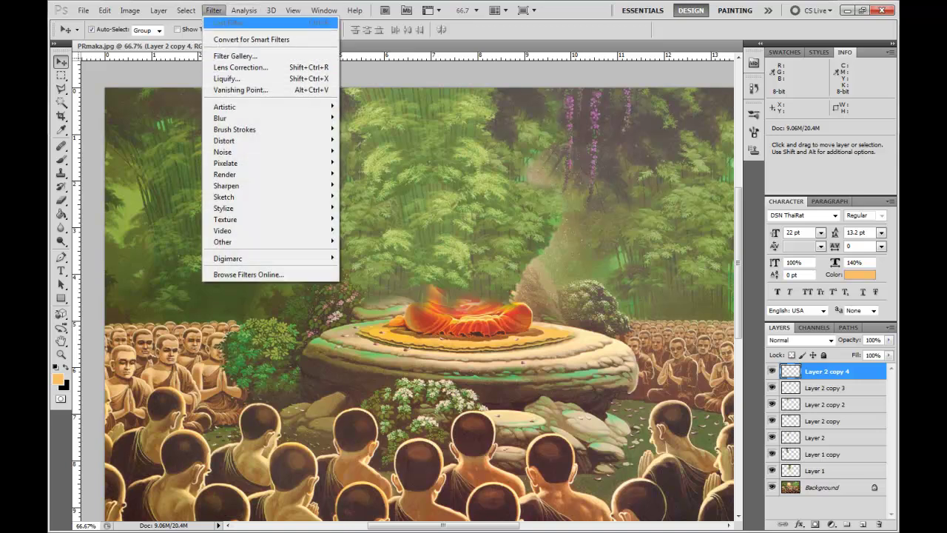
pyautogui.click(235, 78)
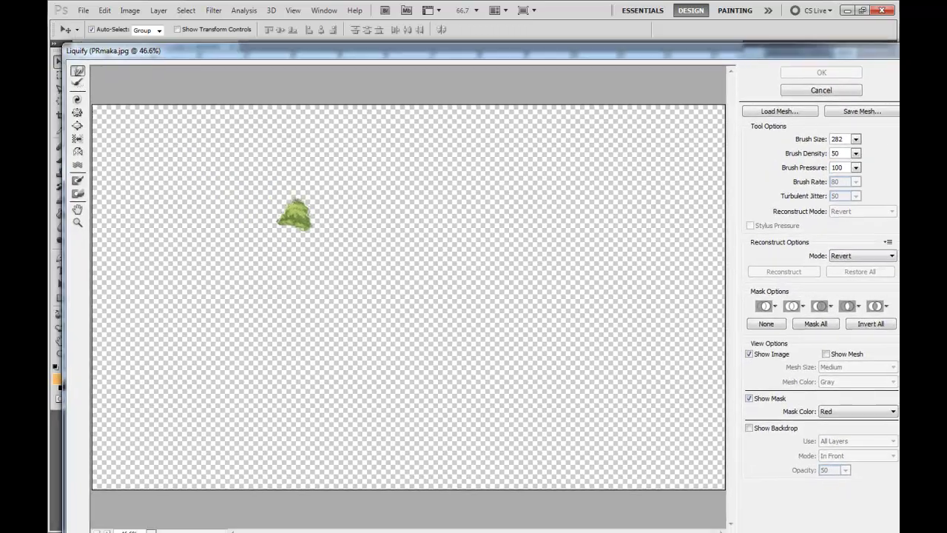
pyautogui.moveTo(319, 206)
pyautogui.mouseDown()
pyautogui.moveTo(289, 199)
pyautogui.moveTo(296, 227)
pyautogui.mouseUp()
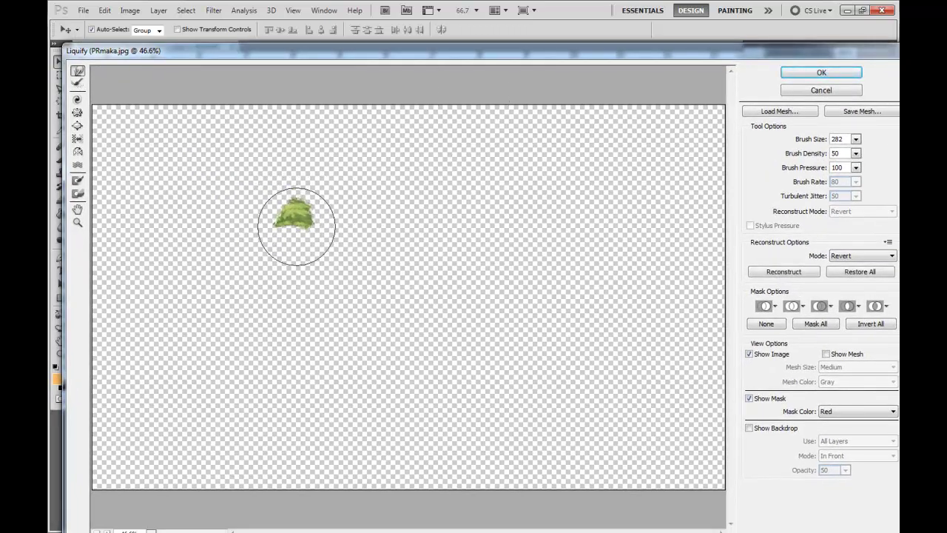
pyautogui.click(821, 73)
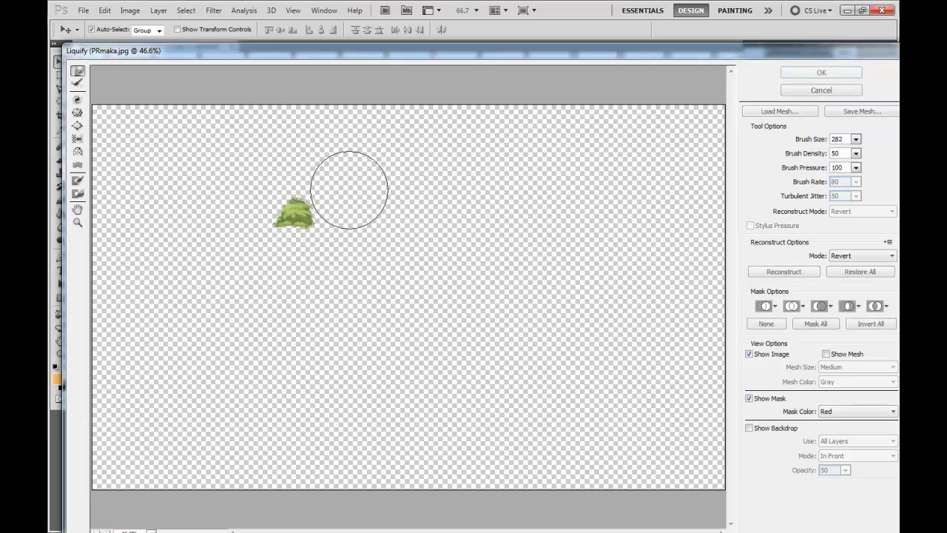
pyautogui.moveTo(325, 204)
pyautogui.mouseDown()
pyautogui.moveTo(290, 202)
pyautogui.moveTo(273, 223)
pyautogui.mouseUp()
pyautogui.press('Return')
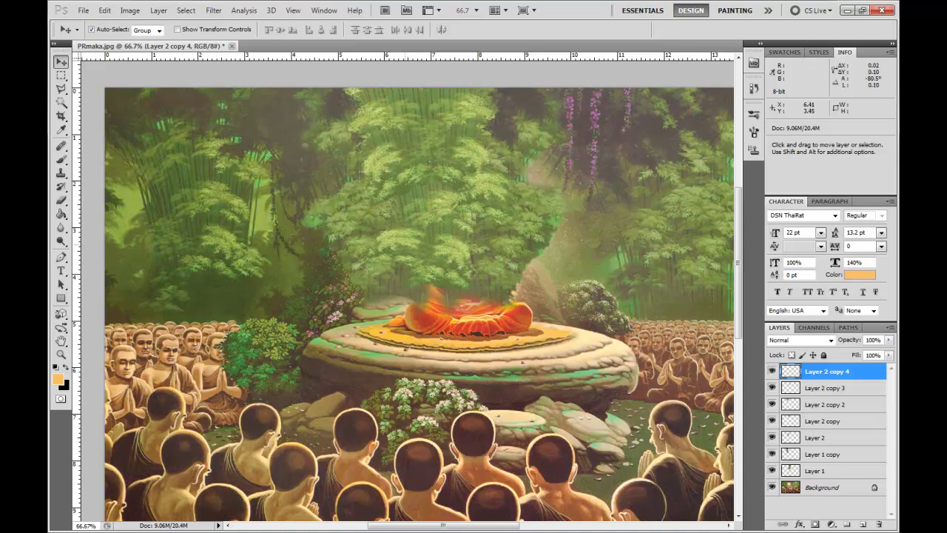
# - Copy a rectangle around the green bush beside the stone platform from the Background to a new layer
pyautogui.press('space')
pyautogui.moveTo(405, 244); pyautogui.dragTo(384, 179)
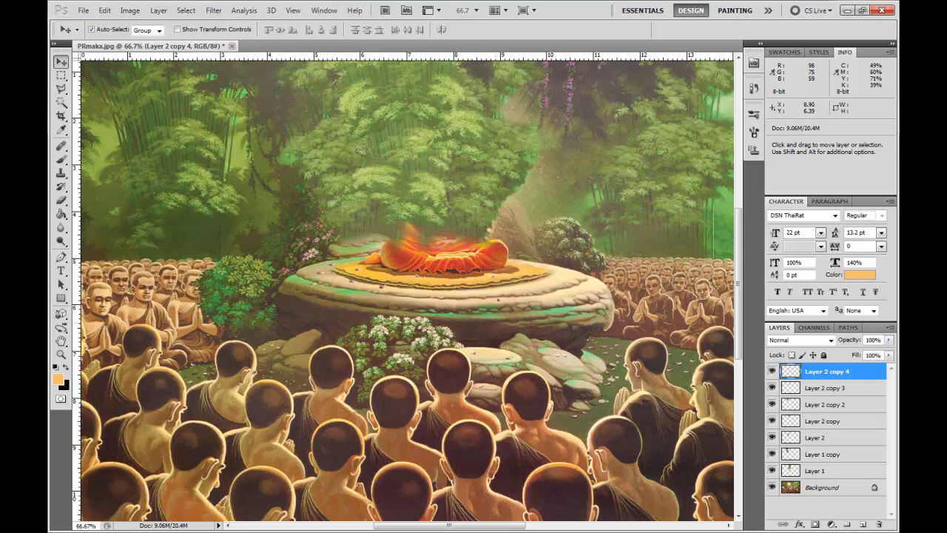
pyautogui.click(232, 278)
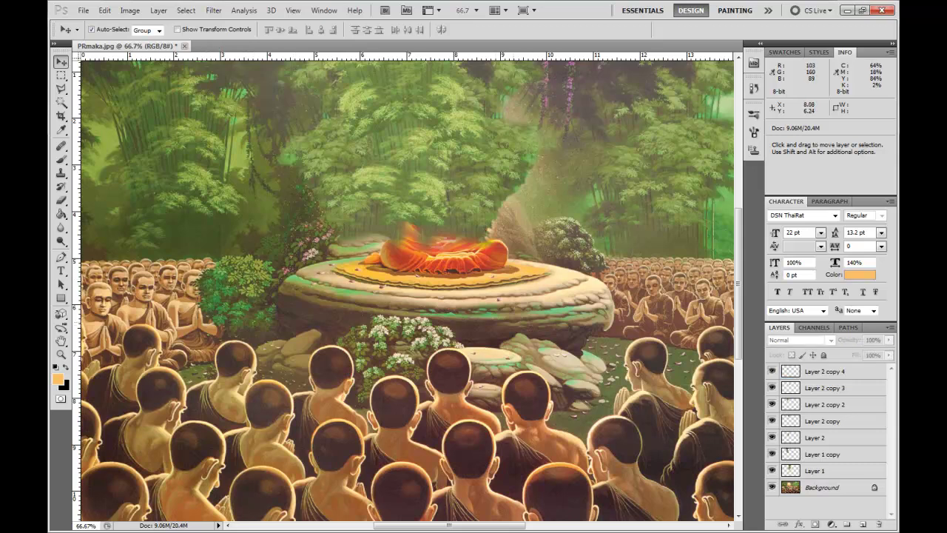
pyautogui.click(822, 487)
pyautogui.press('m')
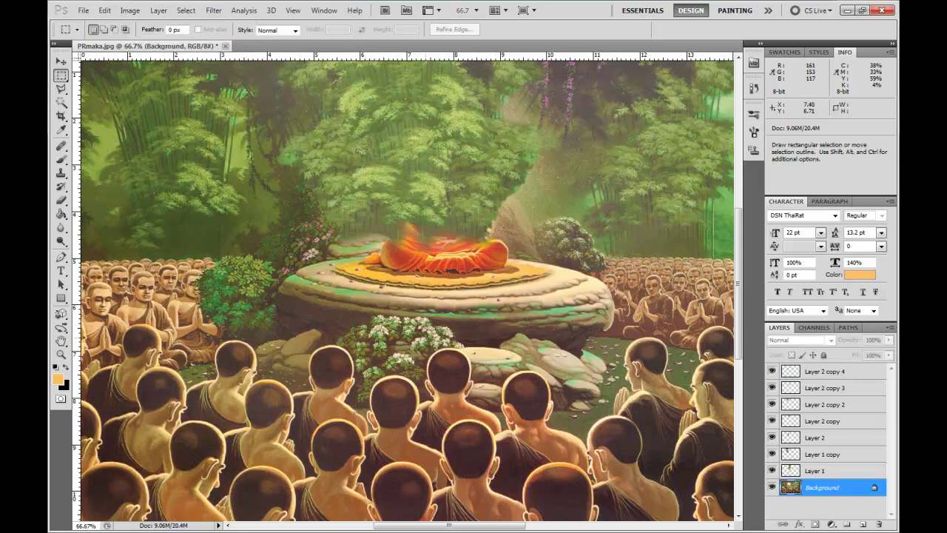
pyautogui.moveTo(279, 250); pyautogui.dragTo(220, 291)
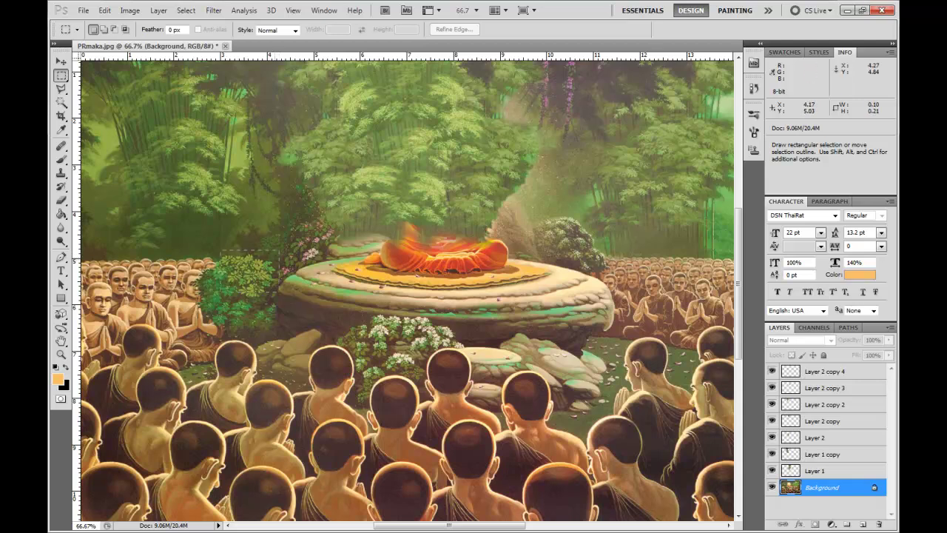
pyautogui.hotkey('ctrl', 'j')
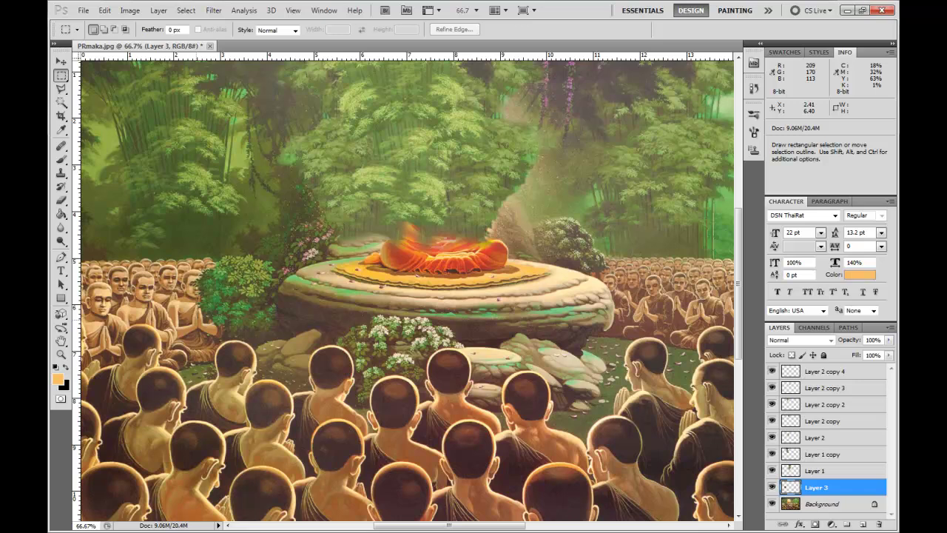
# - Duplicate the green bush patch toward the stone platform and erase the stray monk fragments from it with a 90 px eraser
pyautogui.press('v')
pyautogui.click(314, 270)
pyautogui.moveTo(256, 289)
pyautogui.mouseDown()
pyautogui.moveTo(357, 267)
pyautogui.moveTo(316, 271)
pyautogui.moveTo(325, 238)
pyautogui.mouseUp()
pyautogui.press('e')
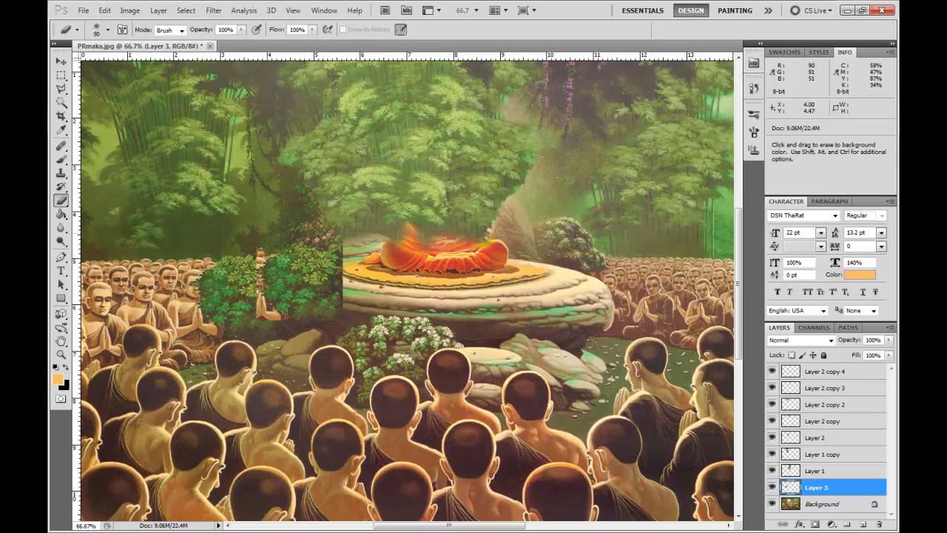
pyautogui.moveTo(254, 260); pyautogui.dragTo(247, 289)
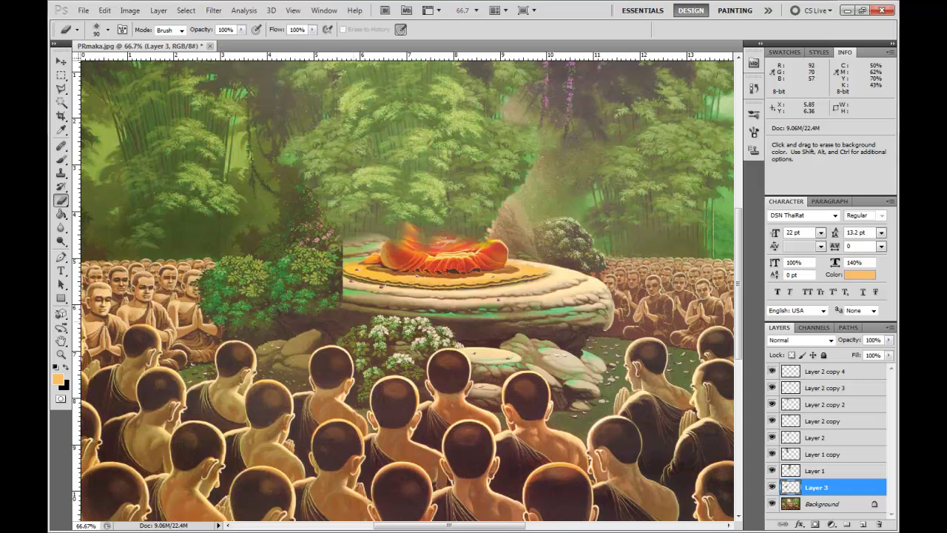
# - Place repeated copies of the bush patch across the orange robe and the adjoining part of the stone platform
pyautogui.press('v')
pyautogui.moveTo(299, 280)
pyautogui.mouseDown()
pyautogui.moveTo(284, 281)
pyautogui.moveTo(412, 271)
pyautogui.moveTo(402, 269)
pyautogui.mouseUp()
pyautogui.moveTo(401, 269); pyautogui.dragTo(401, 307)
pyautogui.moveTo(400, 305); pyautogui.dragTo(478, 367)
pyautogui.moveTo(473, 334); pyautogui.dragTo(481, 309)
# - Transform the bush copy at the platform's uncovered side and place further copies over the remaining stone and white flowers
pyautogui.hotkey('ctrl', 't')
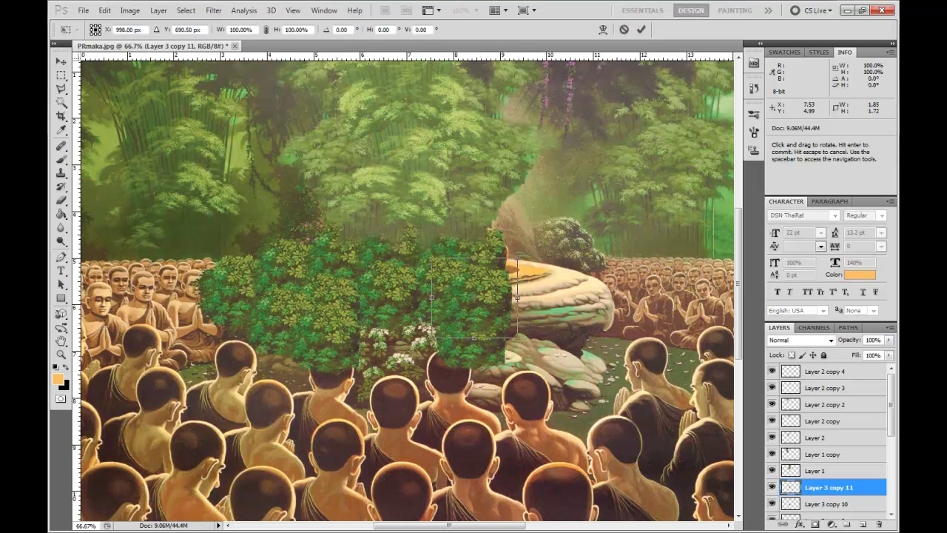
pyautogui.moveTo(432, 297); pyautogui.dragTo(517, 325)
pyautogui.press('Return')
pyautogui.moveTo(512, 324); pyautogui.dragTo(484, 308)
pyautogui.moveTo(475, 309); pyautogui.dragTo(378, 363)
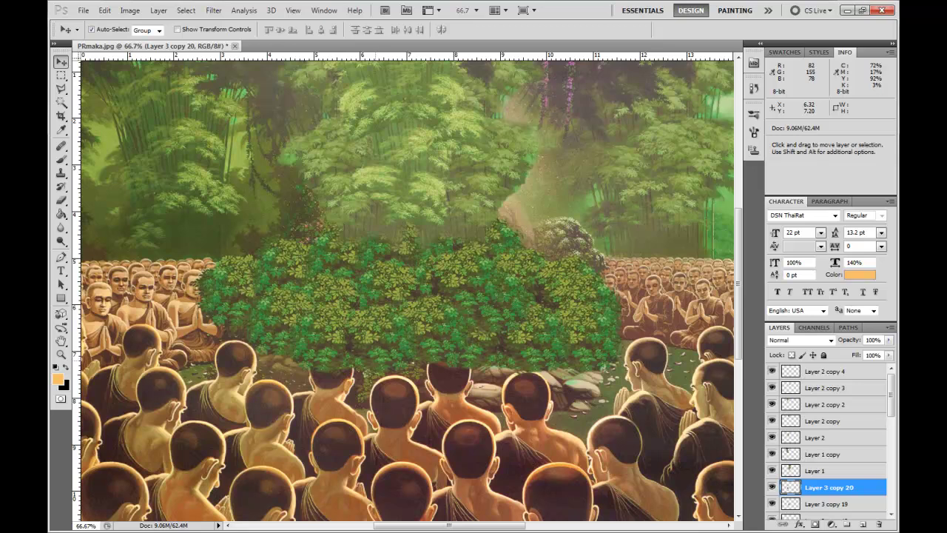
# - Add another bush copy over the foliage near the praying monks and bring it to the front of the layer stack
pyautogui.moveTo(397, 285); pyautogui.dragTo(412, 307)
pyautogui.click(333, 313)
pyautogui.moveTo(333, 313); pyautogui.dragTo(344, 345)
pyautogui.hotkey('ctrl', 'shift', ']')
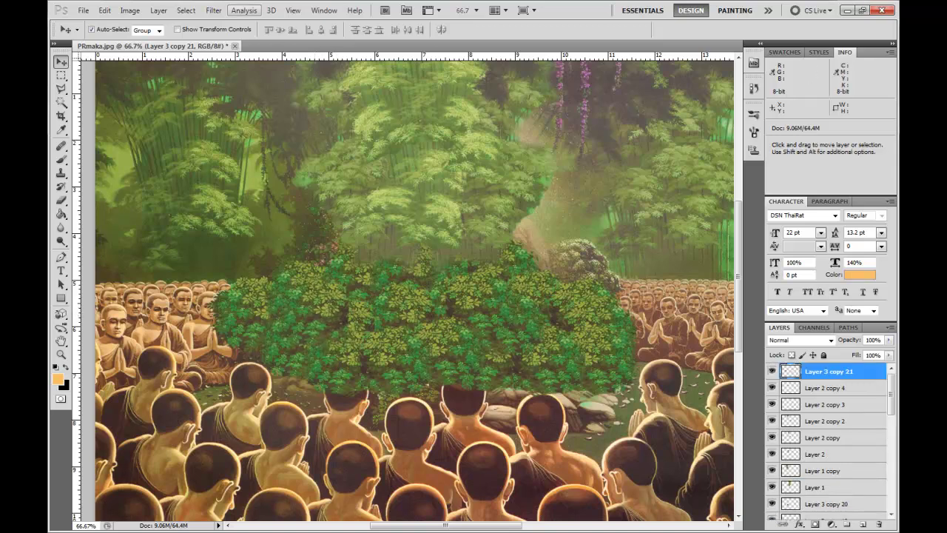
# - Warp the Layer 3 copy 21 foliage with Liquify, using a 282 px brush
pyautogui.click(213, 11)
pyautogui.click(222, 80)
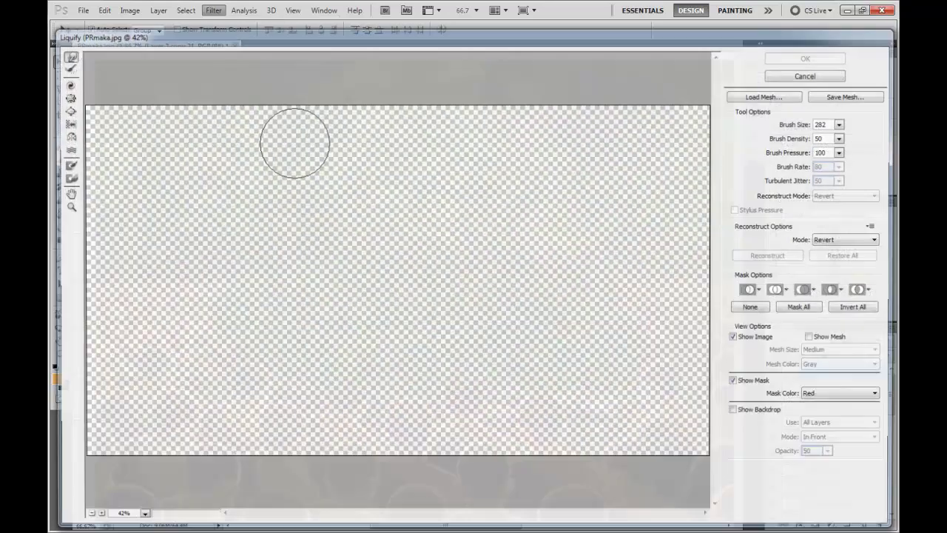
pyautogui.moveTo(266, 281)
pyautogui.mouseDown()
pyautogui.moveTo(241, 284)
pyautogui.moveTo(241, 266)
pyautogui.moveTo(273, 275)
pyautogui.moveTo(283, 266)
pyautogui.mouseUp()
pyautogui.click(809, 56)
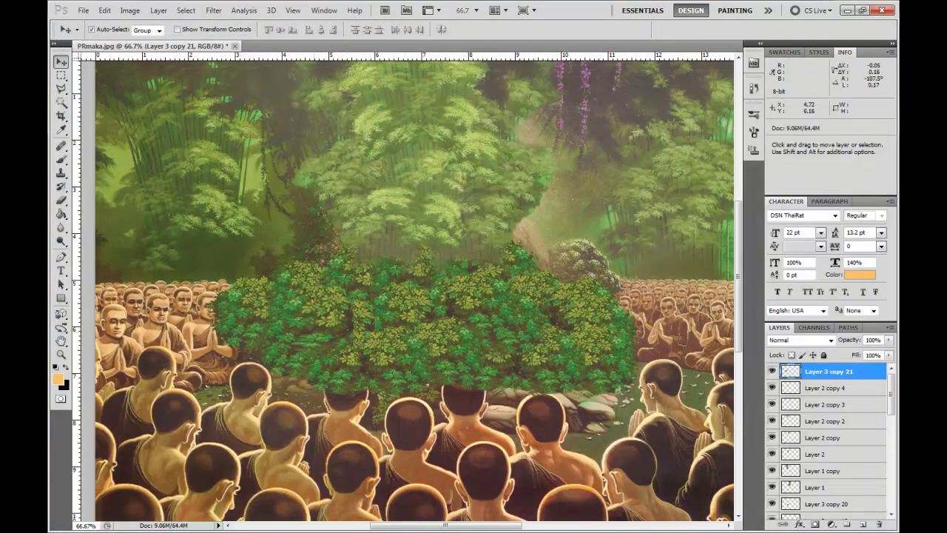
# - Duplicate the warped bush to the middle of the hedge, scale it to about 79%, and place another copy farther right
pyautogui.moveTo(318, 328); pyautogui.dragTo(452, 308)
pyautogui.hotkey('ctrl', 't')
pyautogui.moveTo(404, 254); pyautogui.dragTo(415, 263)
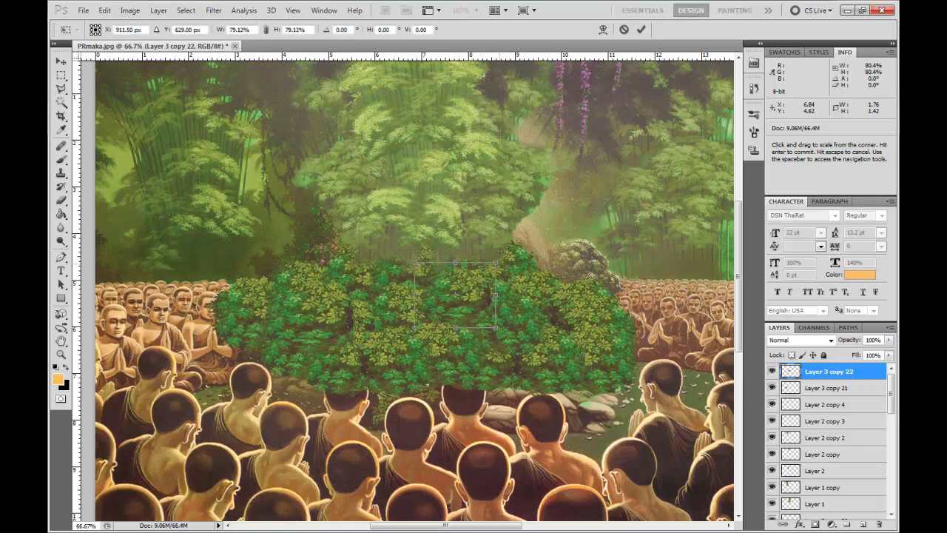
pyautogui.press('Return')
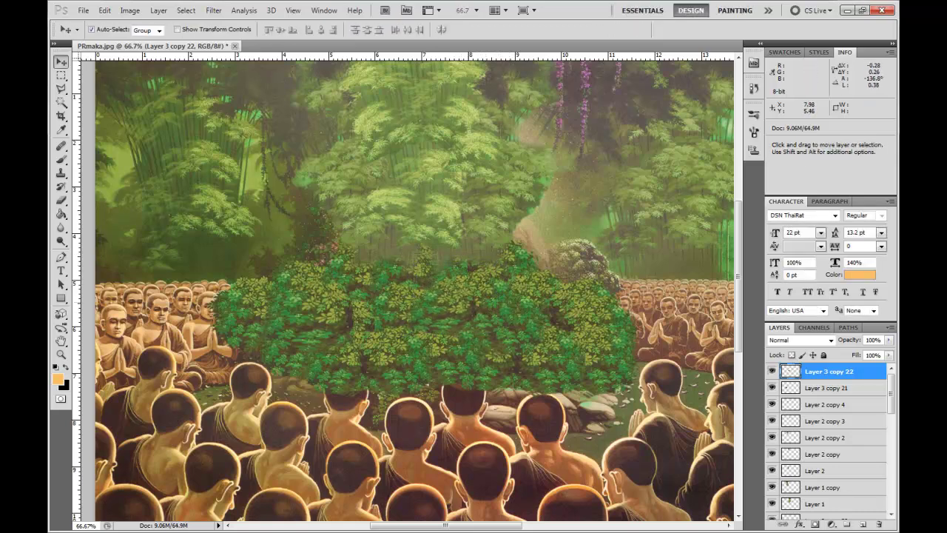
pyautogui.moveTo(469, 312); pyautogui.dragTo(574, 318)
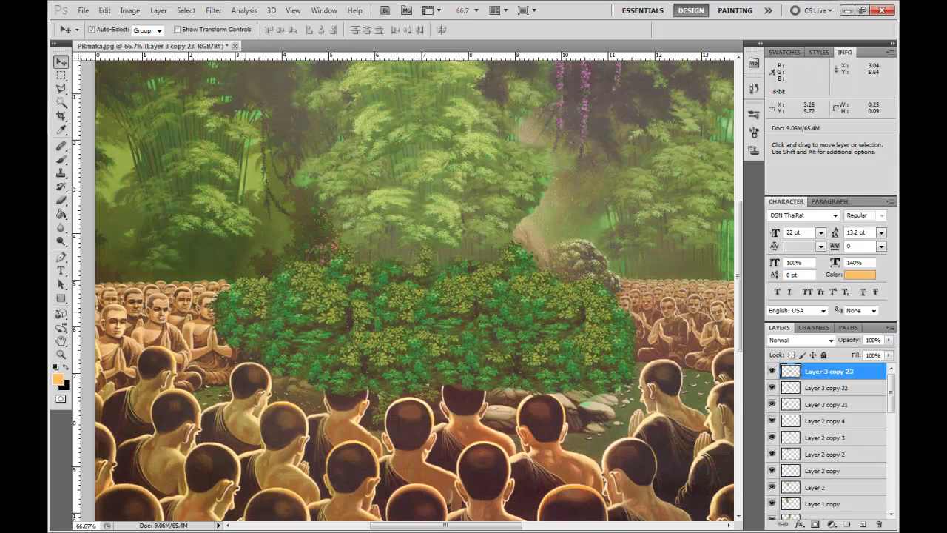
pyautogui.click(235, 308)
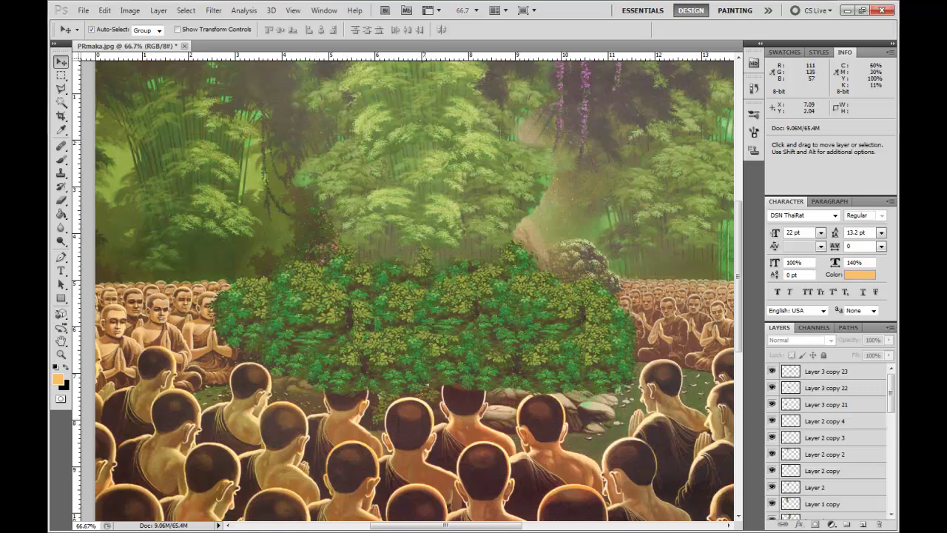
# - Save the finished forest backdrop as a PNG copy named BG.png in the Downloads folder
pyautogui.hotkey('ctrl', '-')
pyautogui.moveTo(485, 206); pyautogui.dragTo(379, 204)
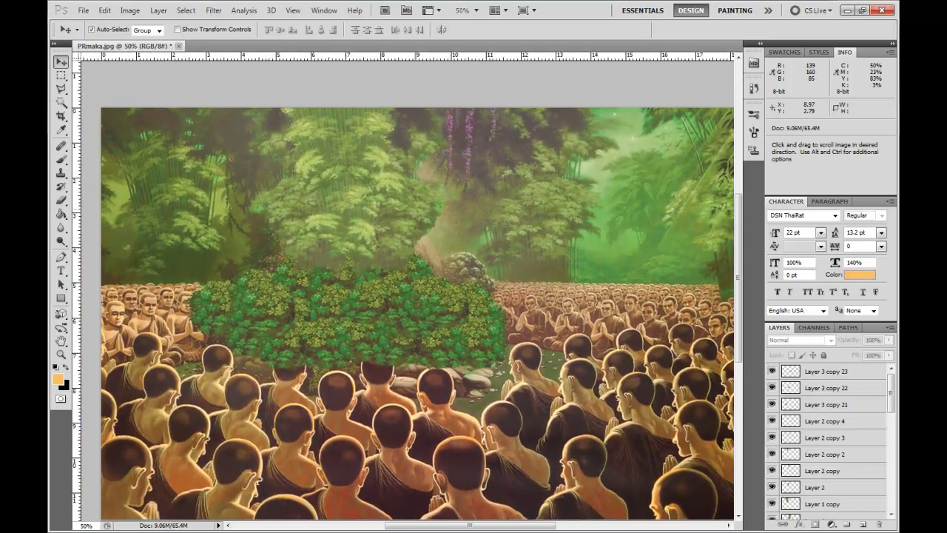
pyautogui.hotkey('ctrl', 'shift', 's')
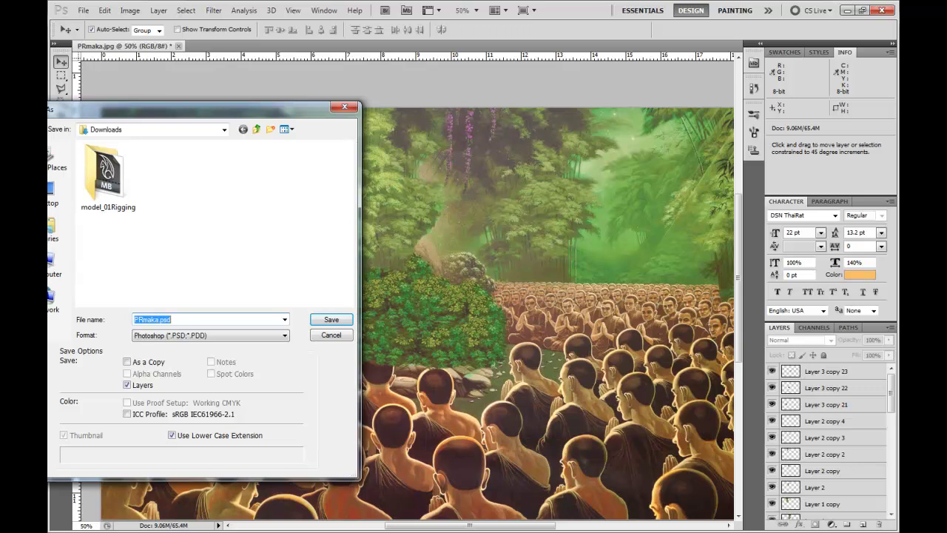
pyautogui.moveTo(207, 109)
pyautogui.mouseDown()
pyautogui.moveTo(225, 105)
pyautogui.moveTo(209, 106)
pyautogui.mouseUp()
pyautogui.click(215, 332)
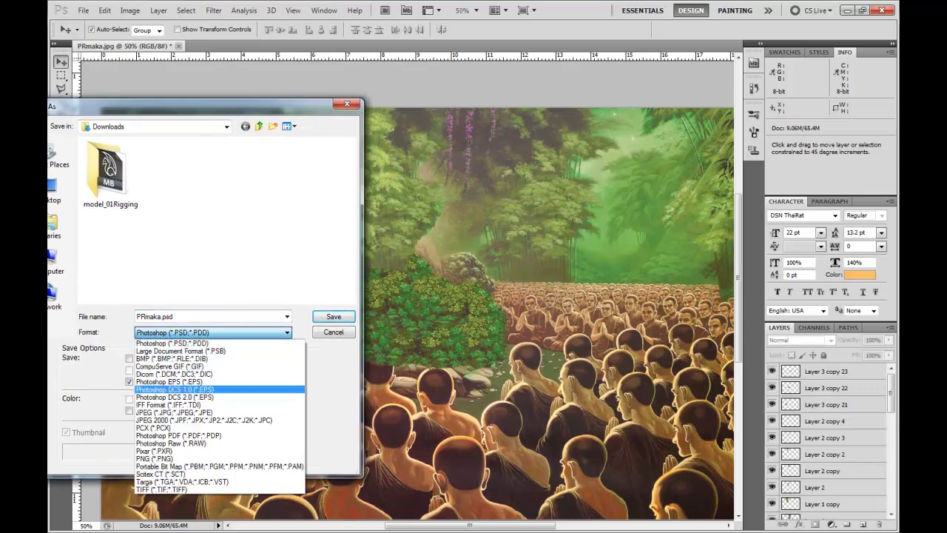
pyautogui.press('Down')
pyautogui.press('Return')
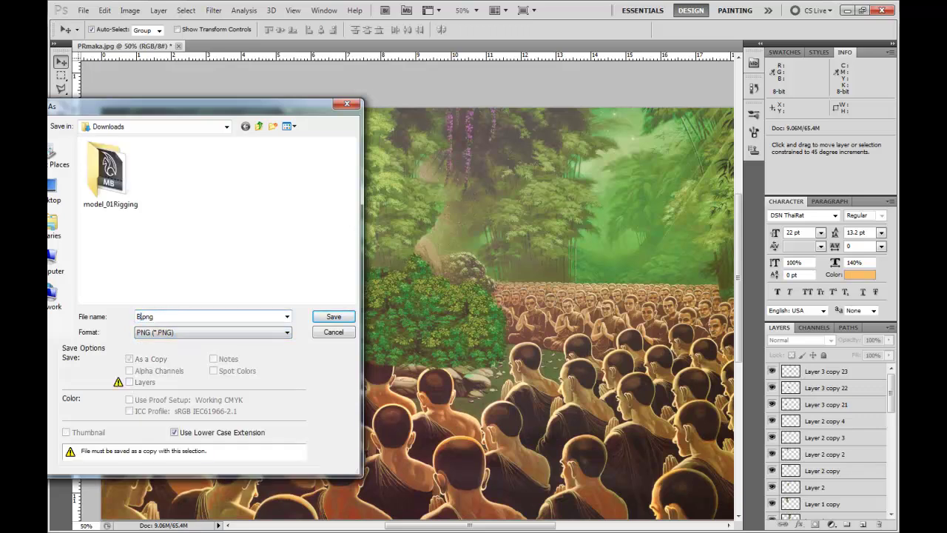
pyautogui.press('Return')
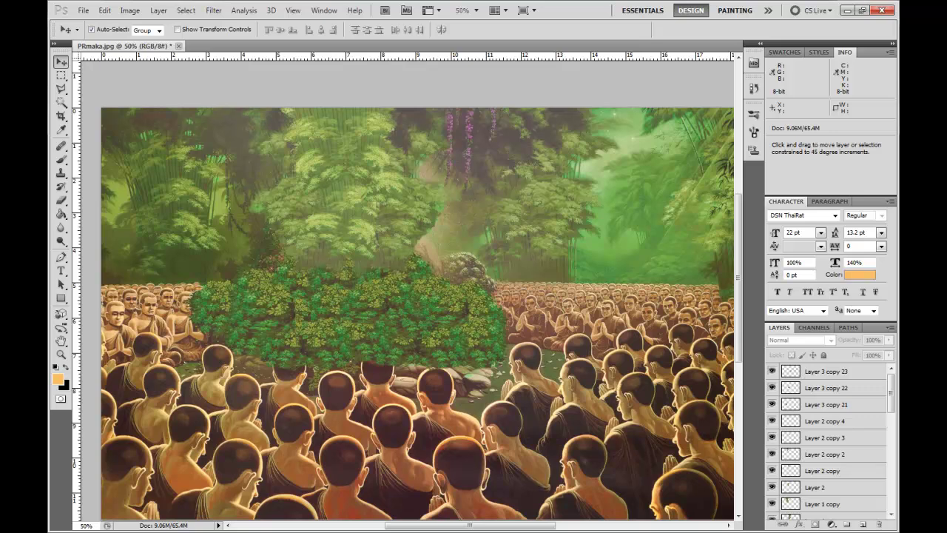
pyautogui.press('Return')
# - Switch to After Effects and import BG.png into the Magha Puja project
pyautogui.hotkey('alt', 'Tab')
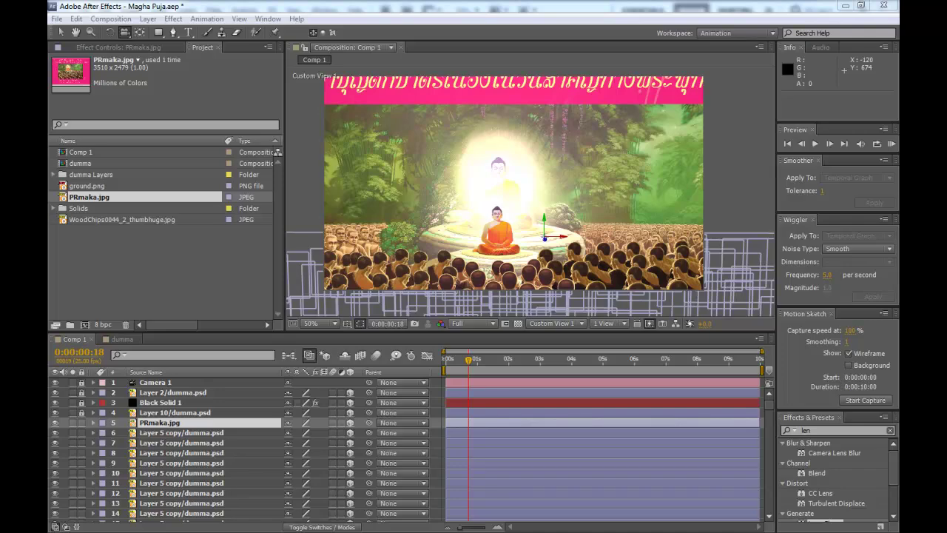
pyautogui.hotkey('alt', 'Tab')
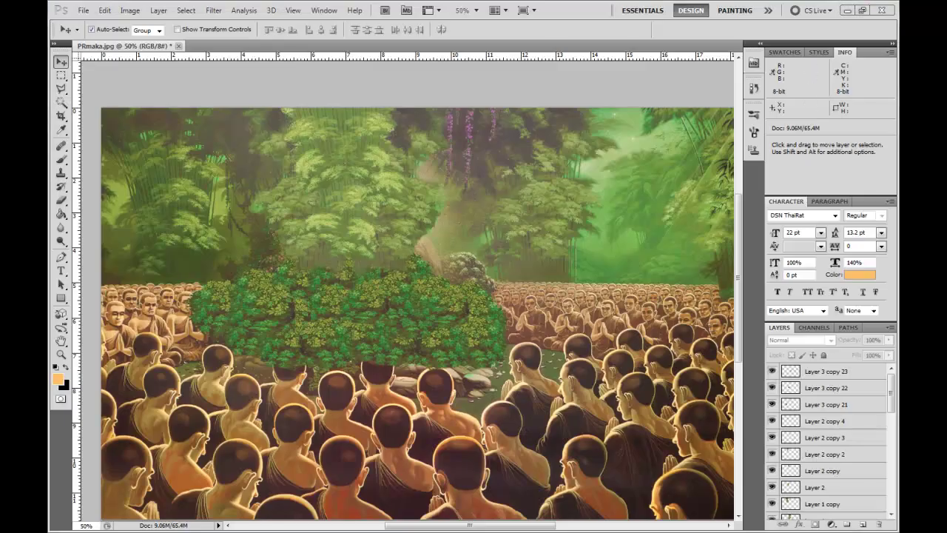
pyautogui.click(847, 10)
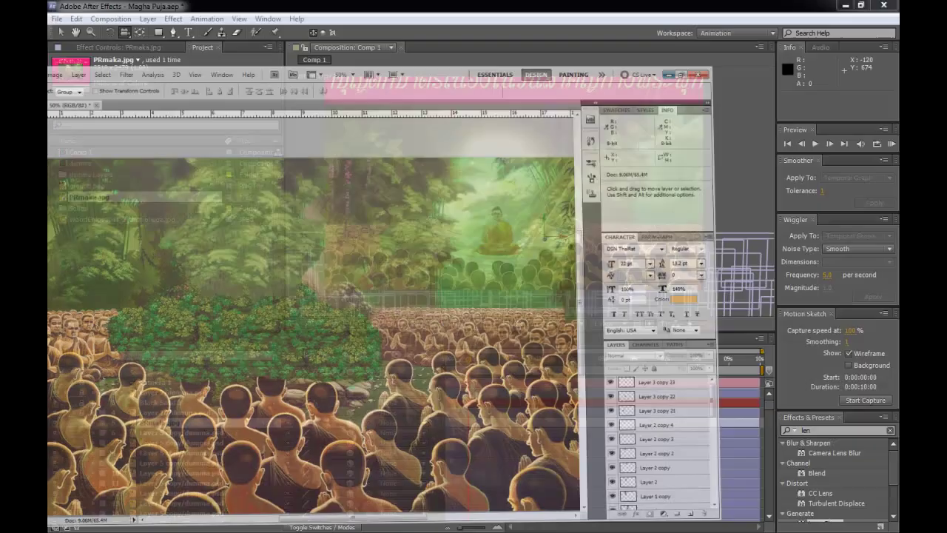
pyautogui.moveTo(51, 215); pyautogui.dragTo(156, 282)
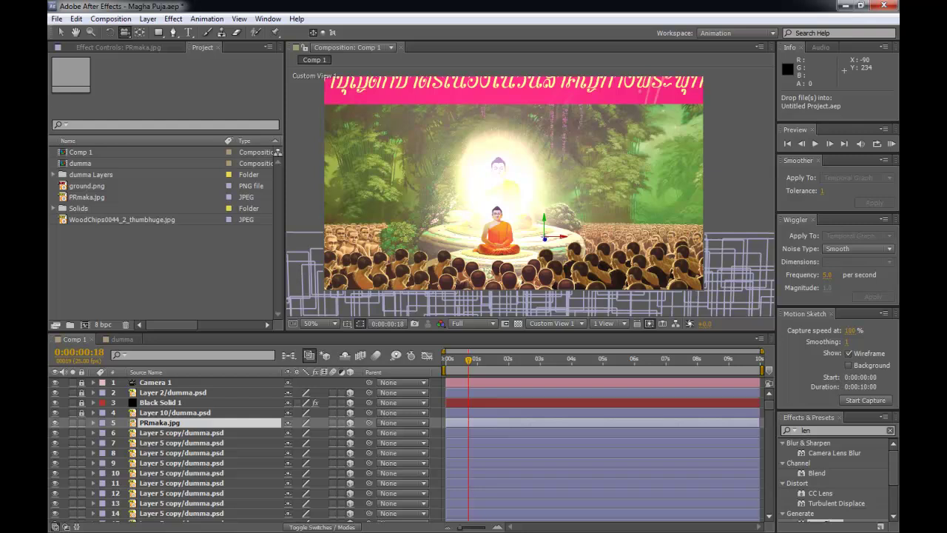
# - Add BG.png to Comp 1 as a 3D layer in place of the PRmaka.jpg layer
pyautogui.moveTo(80, 152); pyautogui.dragTo(477, 422)
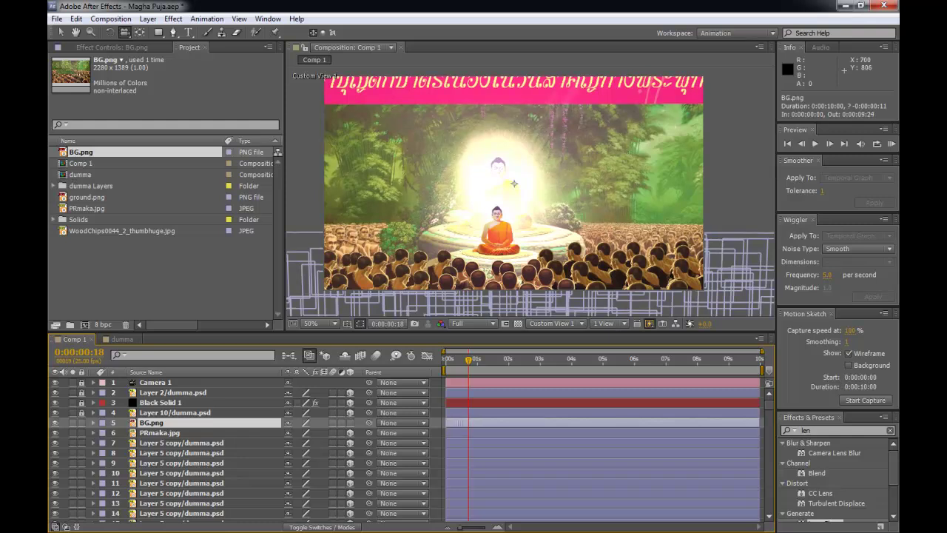
pyautogui.click(160, 433)
pyautogui.press('Delete')
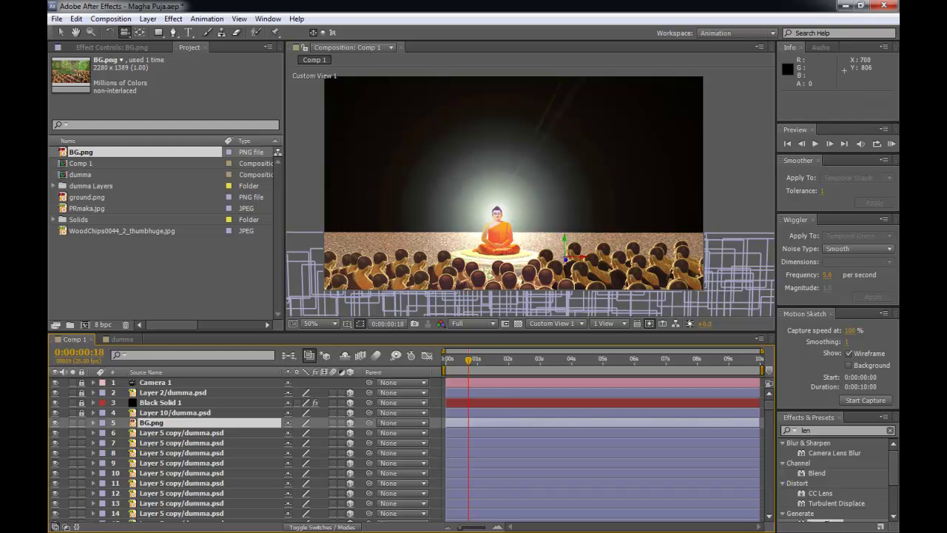
# - Adjust the BG.png layer's position behind the Buddha and monks to 624, 342, 0
pyautogui.press('c')
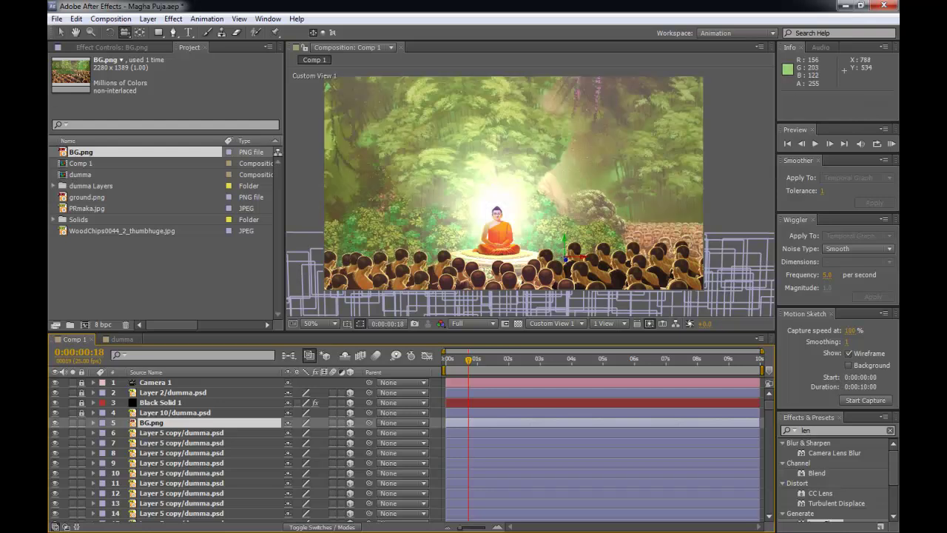
pyautogui.moveTo(526, 224); pyautogui.dragTo(479, 110)
pyautogui.moveTo(449, 180); pyautogui.dragTo(384, 265)
pyautogui.press('v')
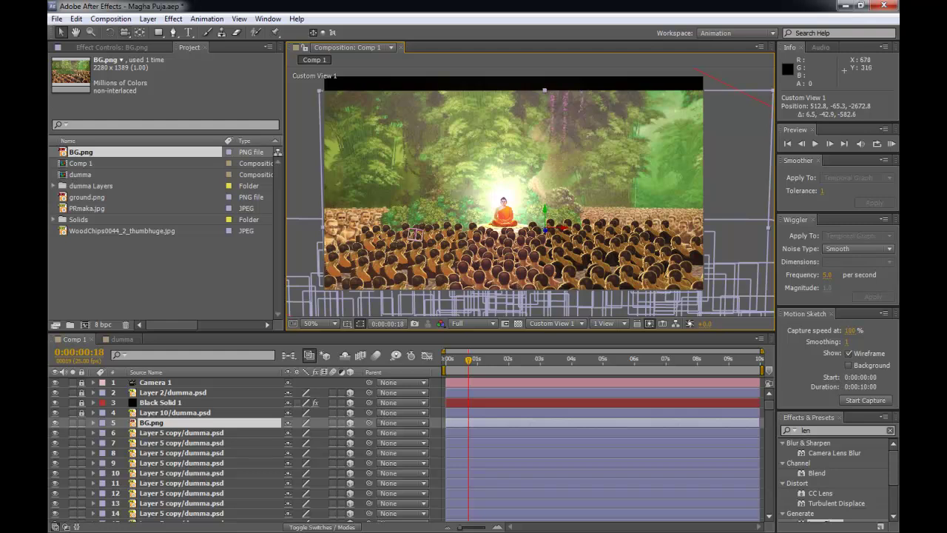
pyautogui.moveTo(544, 206)
pyautogui.mouseDown()
pyautogui.moveTo(544, 197)
pyautogui.moveTo(579, 224)
pyautogui.moveTo(557, 222)
pyautogui.moveTo(540, 199)
pyautogui.mouseUp()
pyautogui.press('Return')
pyautogui.hotkey('ctrl', 'z')
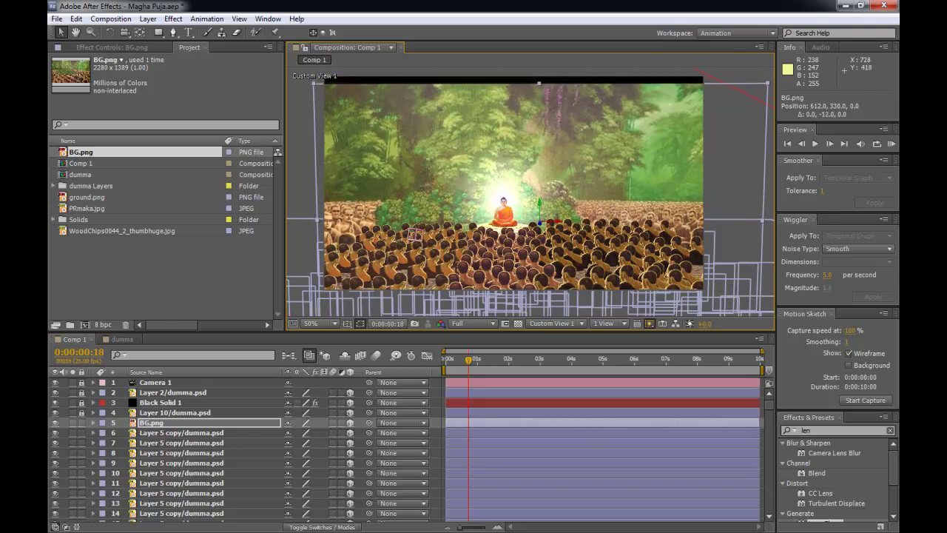
pyautogui.moveTo(562, 225); pyautogui.dragTo(560, 224)
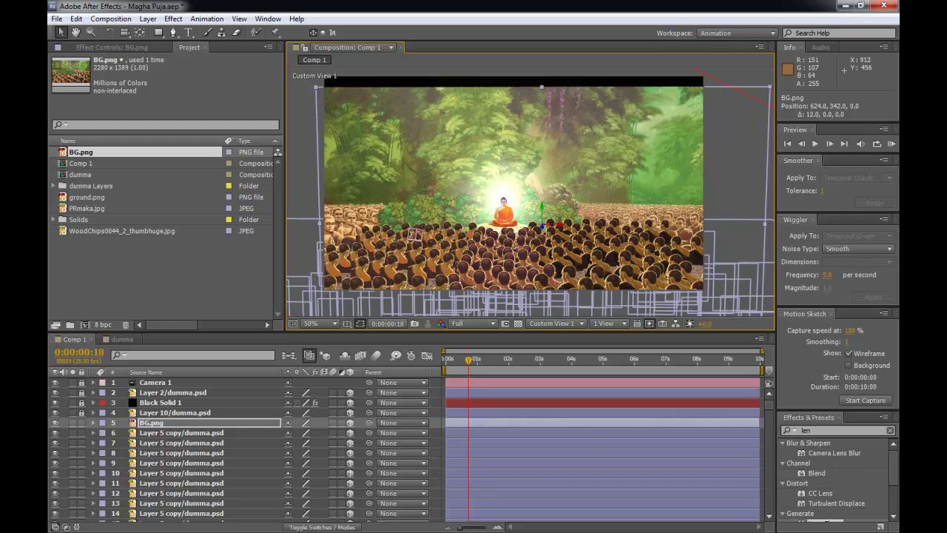
# - Shift the BG.png layer along its Z axis to adjust its depth behind the Buddha and the crowd
pyautogui.press('c')
pyautogui.moveTo(416, 212); pyautogui.dragTo(486, 415)
pyautogui.moveTo(505, 231); pyautogui.dragTo(629, 216)
pyautogui.moveTo(477, 231); pyautogui.dragTo(473, 68)
pyautogui.moveTo(463, 248); pyautogui.dragTo(340, 234)
pyautogui.moveTo(611, 250); pyautogui.dragTo(615, 274)
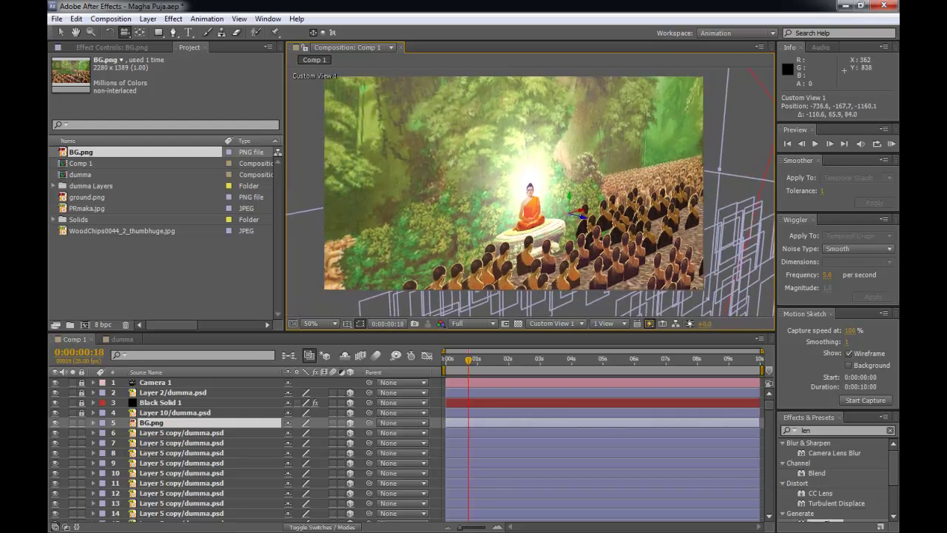
pyautogui.press('v')
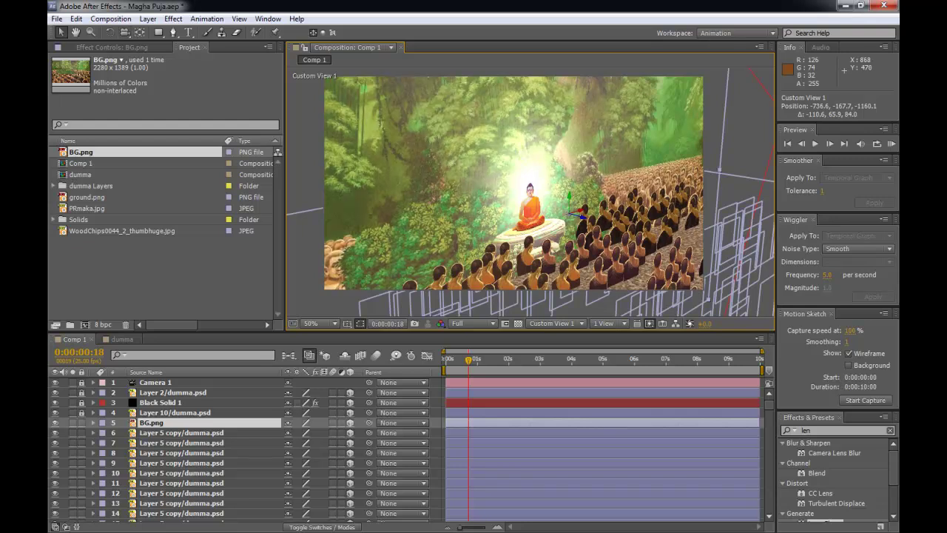
pyautogui.moveTo(579, 214); pyautogui.dragTo(549, 206)
# - Unlock the Black Solid 1 glow layer and move it along its Z axis to a depth of about 30.2
pyautogui.press('c')
pyautogui.moveTo(480, 147); pyautogui.dragTo(374, 135)
pyautogui.moveTo(448, 251); pyautogui.dragTo(411, 315)
pyautogui.moveTo(582, 206); pyautogui.dragTo(579, 185)
pyautogui.moveTo(436, 311); pyautogui.dragTo(444, 287)
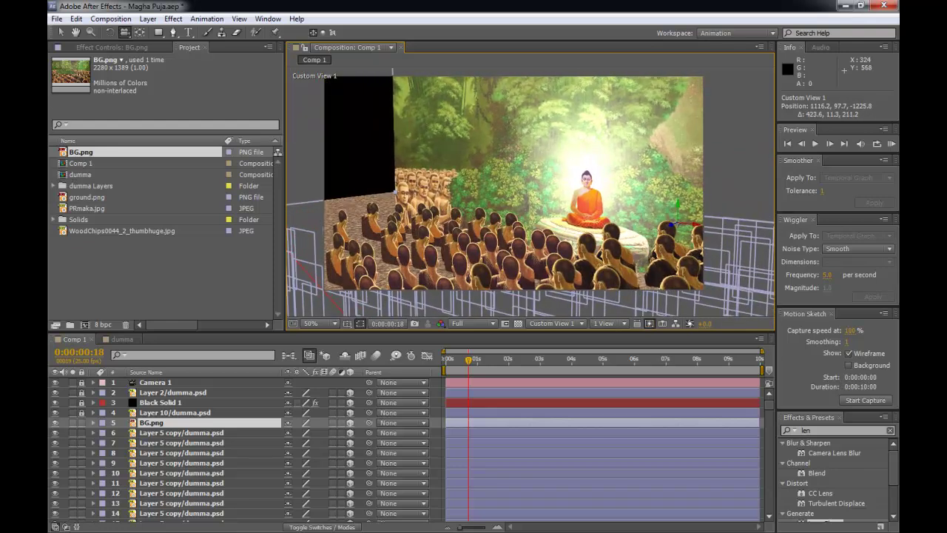
pyautogui.click(161, 402)
pyautogui.click(81, 403)
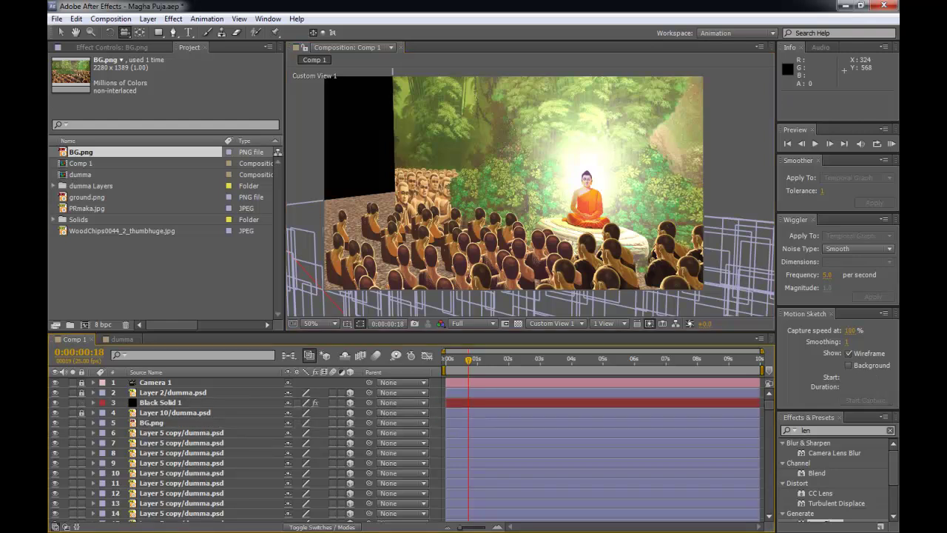
pyautogui.click(160, 403)
pyautogui.press('v')
pyautogui.moveTo(582, 182); pyautogui.dragTo(552, 188)
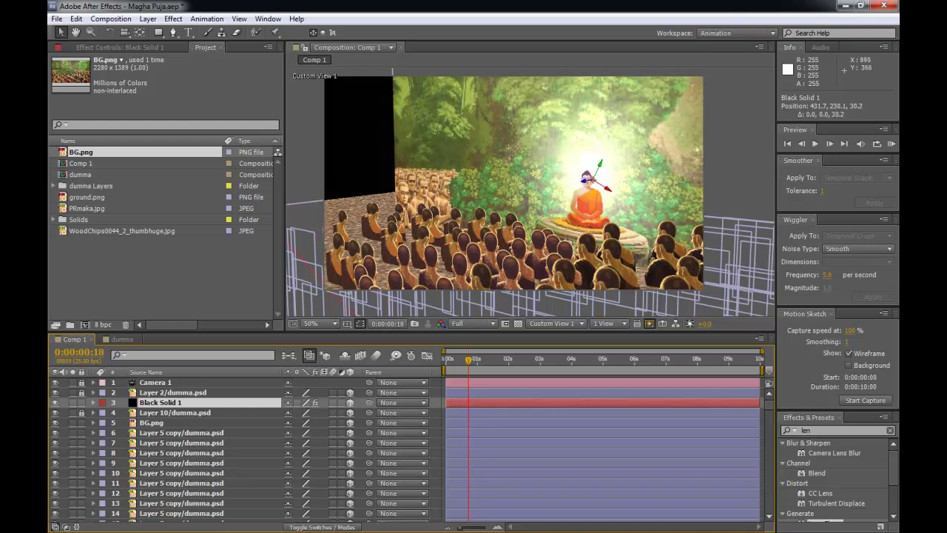
# - Check the whole scene from a frontal view over the crowd and save the Magha Puja project
pyautogui.press('c')
pyautogui.moveTo(426, 311); pyautogui.dragTo(469, 359)
pyautogui.press('c')
pyautogui.moveTo(429, 237); pyautogui.dragTo(455, 400)
pyautogui.moveTo(501, 253); pyautogui.dragTo(463, 248)
pyautogui.moveTo(452, 185); pyautogui.dragTo(463, 166)
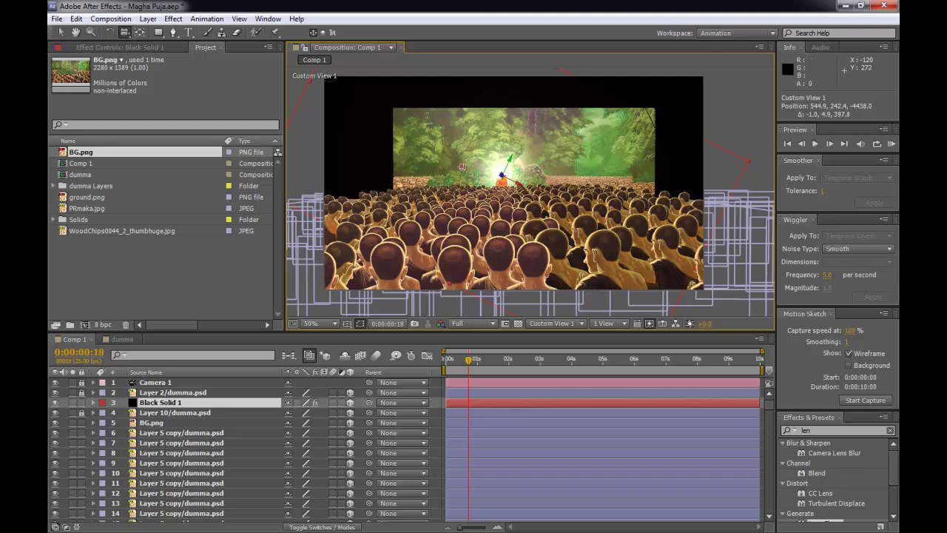
pyautogui.hotkey('ctrl', 's')
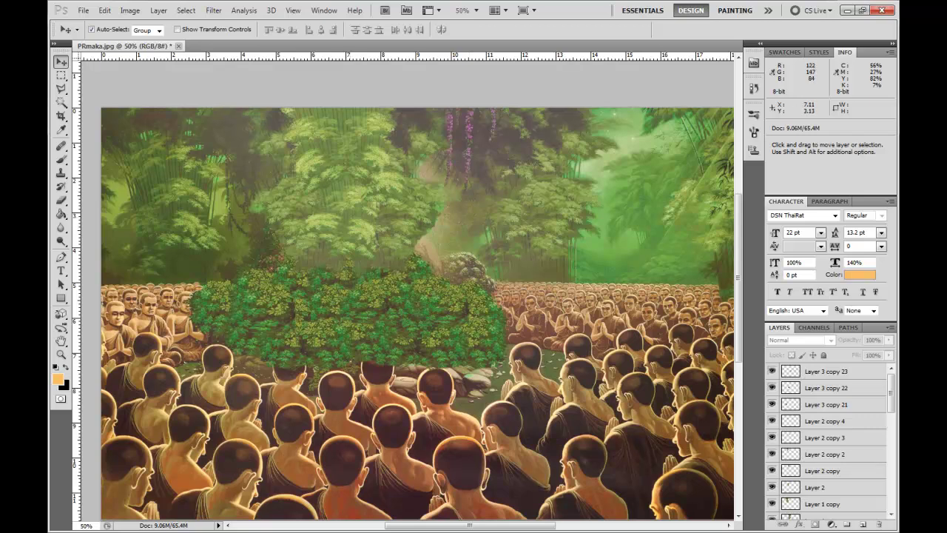
pyautogui.click(296, 298)
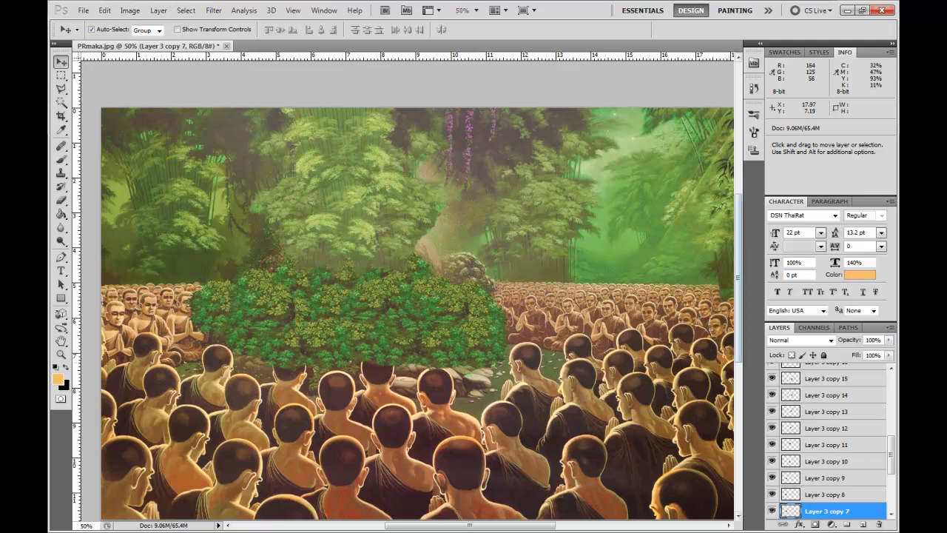
pyautogui.click(480, 315)
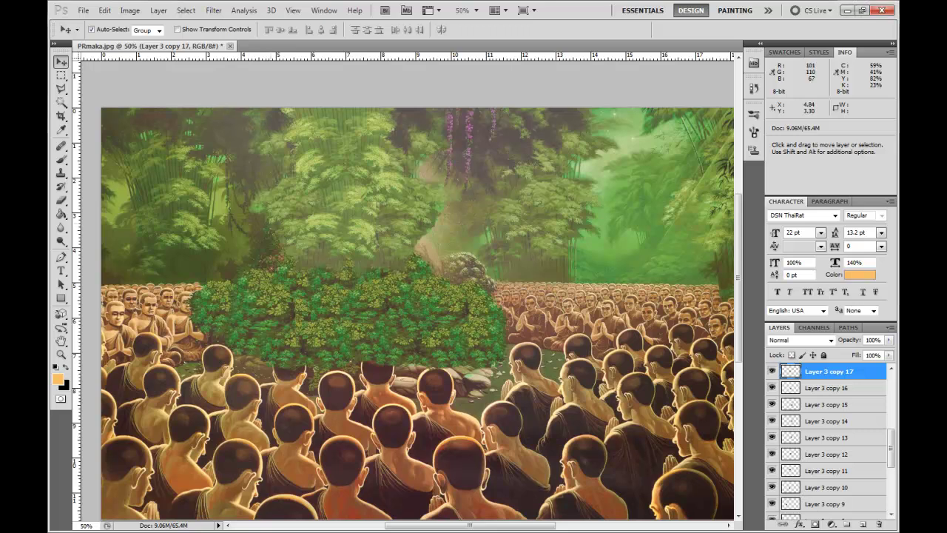
pyautogui.moveTo(347, 205); pyautogui.dragTo(394, 192)
pyautogui.hotkey('ctrl', 'z')
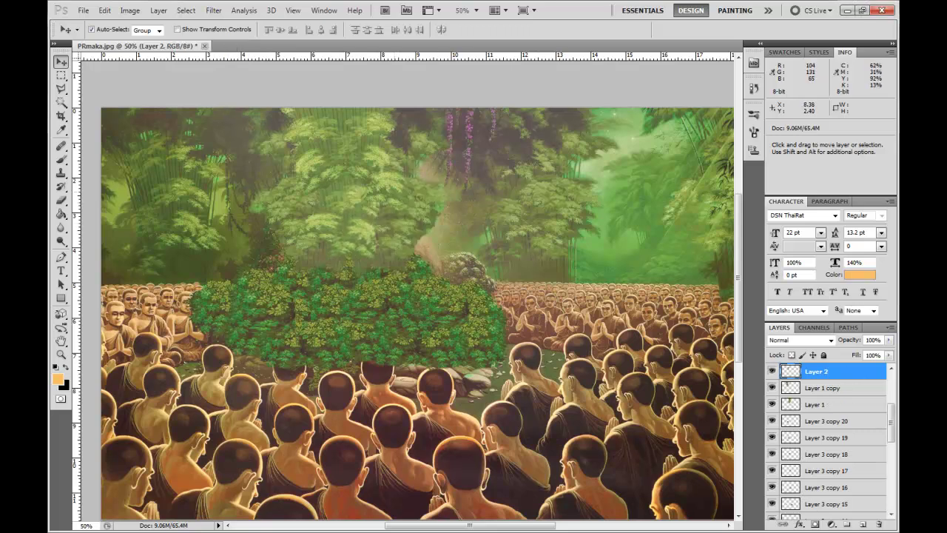
# - Hide the painted background layer of PRmaka.jpg in Photoshop so that only the cut-out foliage layers show
pyautogui.scroll(-1, 826, 441)
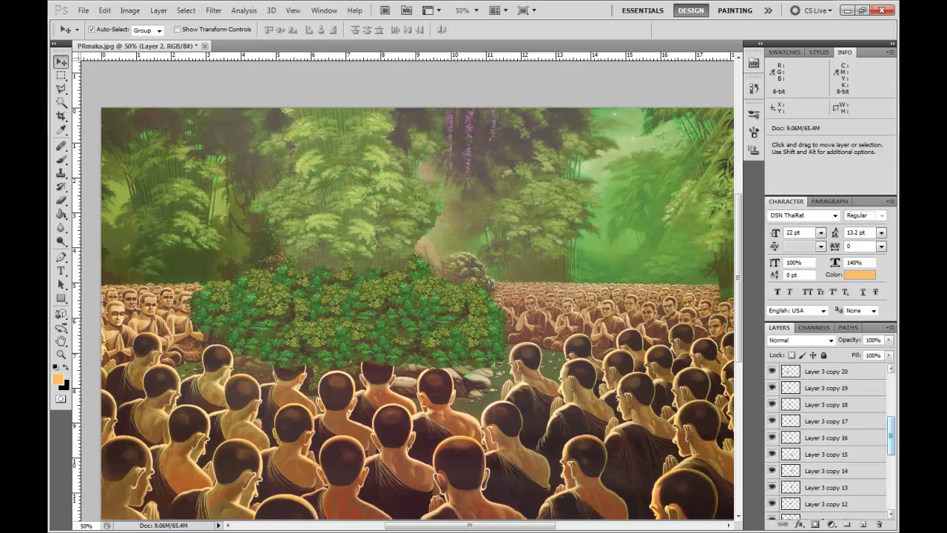
pyautogui.scroll(-5, 829, 437)
pyautogui.click(771, 511)
# - Select all the light-green tree layers, merge them into one layer and place the tree fully inside the canvas beside the bush
pyautogui.moveTo(487, 124); pyautogui.dragTo(567, 219)
pyautogui.press('space')
pyautogui.moveTo(543, 263); pyautogui.dragTo(494, 269)
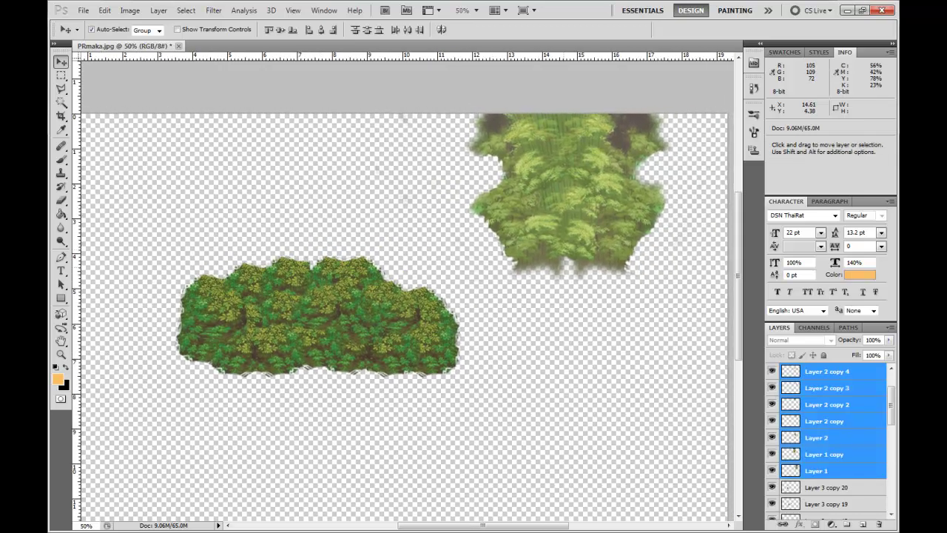
pyautogui.hotkey('ctrl', 'e')
pyautogui.hotkey('ctrl', 't')
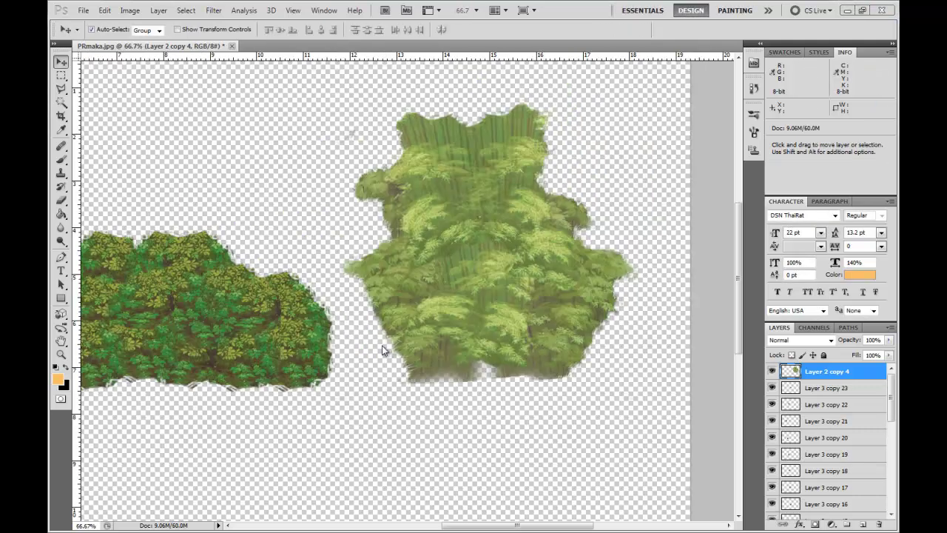
pyautogui.moveTo(454, 265); pyautogui.dragTo(469, 249)
# - Look at the After Effects composition behind the Photoshop window and restore the Photoshop window to full size
pyautogui.moveTo(580, 18); pyautogui.dragTo(49, 76)
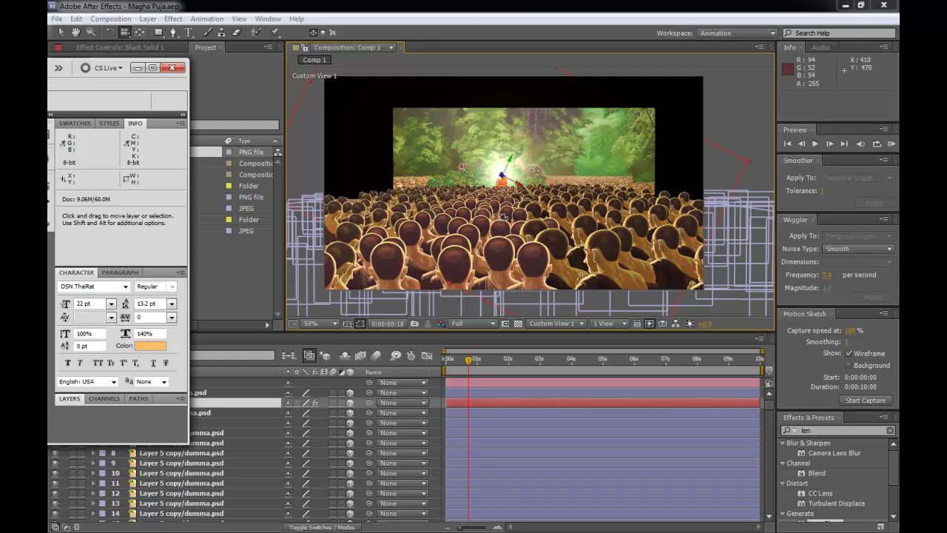
pyautogui.moveTo(49, 67); pyautogui.dragTo(285, 72)
pyautogui.doubleClick(283, 72)
# - Select all the dark-green bush layers, merge them into one layer and shift the bush slightly
pyautogui.press('space')
pyautogui.moveTo(206, 321); pyautogui.dragTo(429, 323)
pyautogui.moveTo(198, 400); pyautogui.dragTo(154, 412)
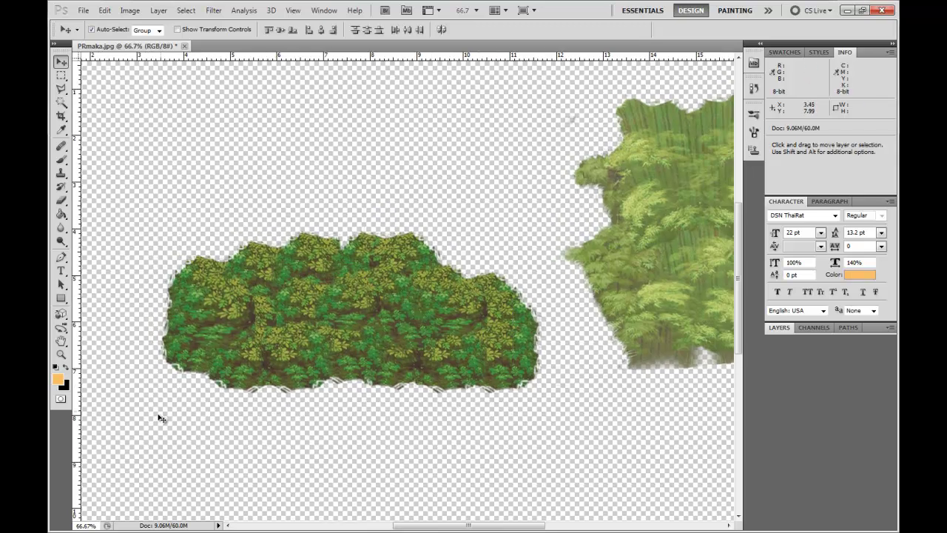
pyautogui.hotkey('ctrl', 'e')
pyautogui.moveTo(345, 270); pyautogui.dragTo(317, 286)
# - Roughen the bush's outline all around with the Eraser, using a textured brush tip at size 80
pyautogui.press('e')
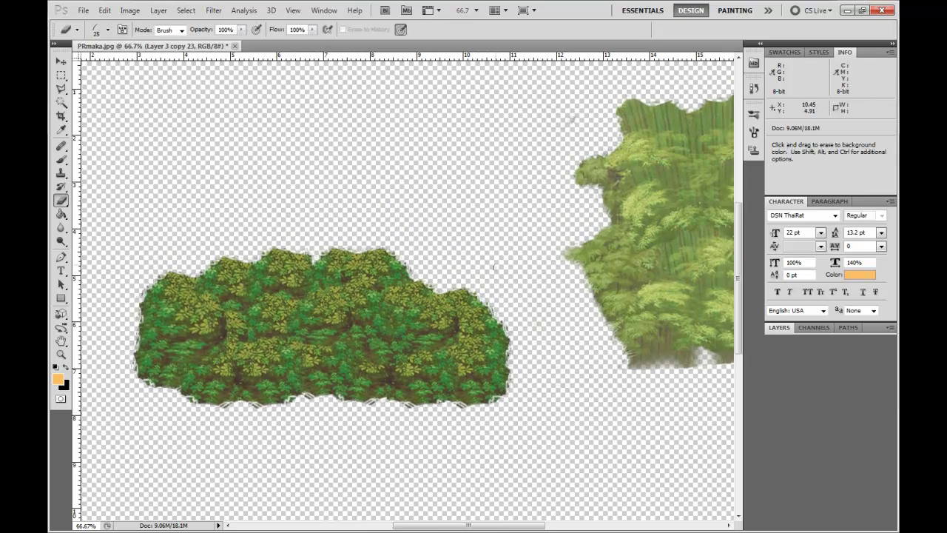
pyautogui.rightClick(482, 275)
pyautogui.moveTo(615, 384); pyautogui.dragTo(614, 367)
pyautogui.click(564, 363)
pyautogui.click(528, 245)
pyautogui.press(']')
pyautogui.press(']')
pyautogui.press(']')
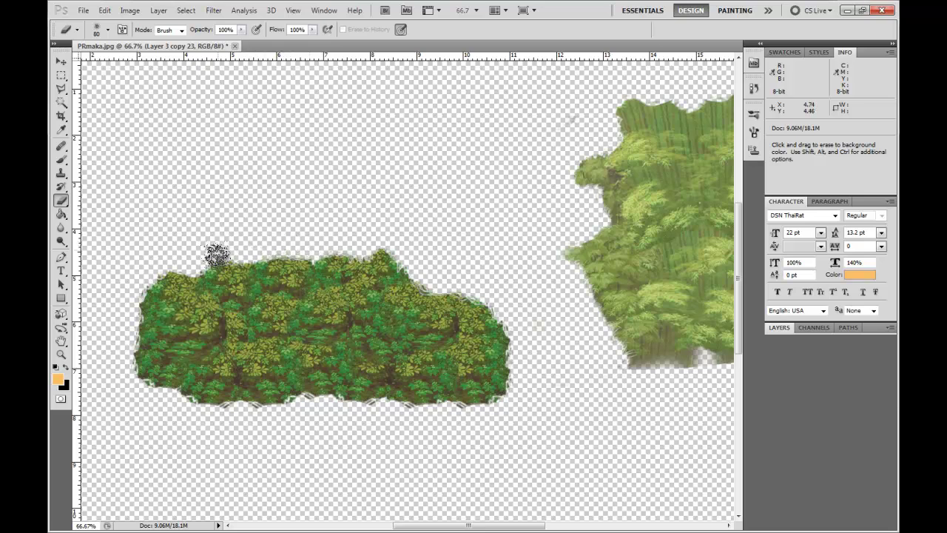
pyautogui.moveTo(152, 273)
pyautogui.mouseDown()
pyautogui.moveTo(135, 281)
pyautogui.moveTo(126, 334)
pyautogui.moveTo(138, 385)
pyautogui.moveTo(190, 406)
pyautogui.moveTo(489, 412)
pyautogui.moveTo(516, 382)
pyautogui.moveTo(518, 333)
pyautogui.moveTo(499, 302)
pyautogui.moveTo(399, 267)
pyautogui.moveTo(383, 250)
pyautogui.moveTo(274, 252)
pyautogui.moveTo(173, 270)
pyautogui.moveTo(137, 303)
pyautogui.moveTo(130, 327)
pyautogui.mouseUp()
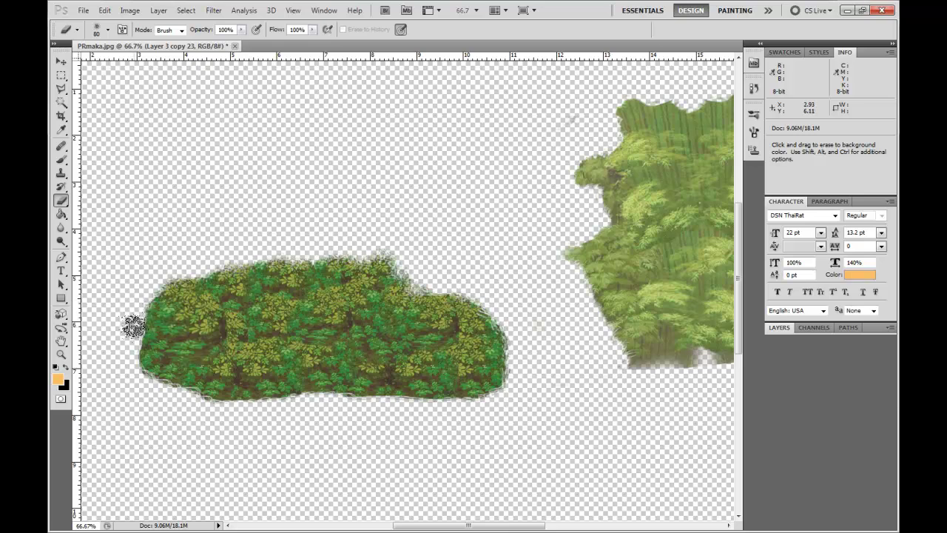
pyautogui.moveTo(441, 281)
pyautogui.mouseDown()
pyautogui.moveTo(429, 289)
pyautogui.moveTo(479, 296)
pyautogui.moveTo(501, 317)
pyautogui.moveTo(510, 336)
pyautogui.moveTo(499, 364)
pyautogui.moveTo(519, 350)
pyautogui.mouseUp()
pyautogui.press('v')
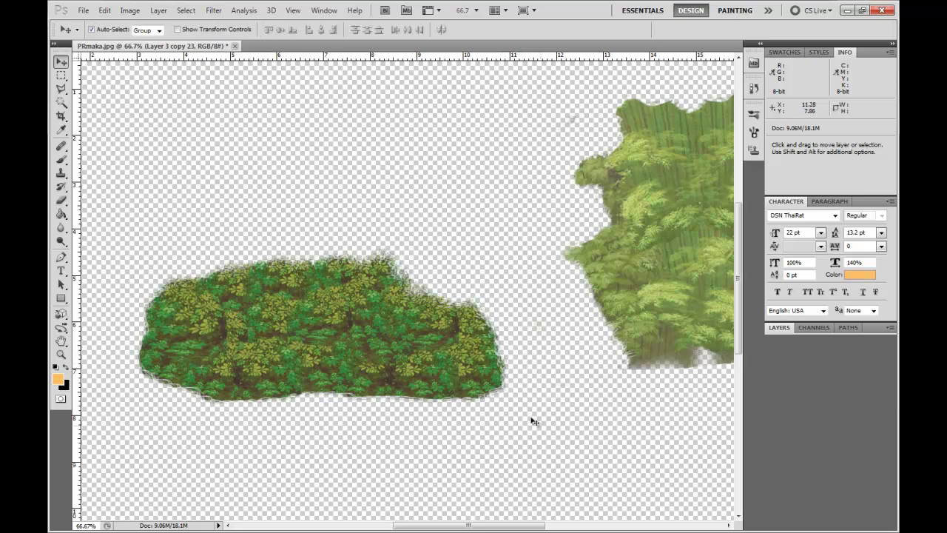
# - Reposition the bush slightly, select the area around it and copy it into a new document
pyautogui.press('space')
pyautogui.moveTo(488, 389); pyautogui.dragTo(466, 387)
pyautogui.moveTo(397, 348); pyautogui.dragTo(471, 333)
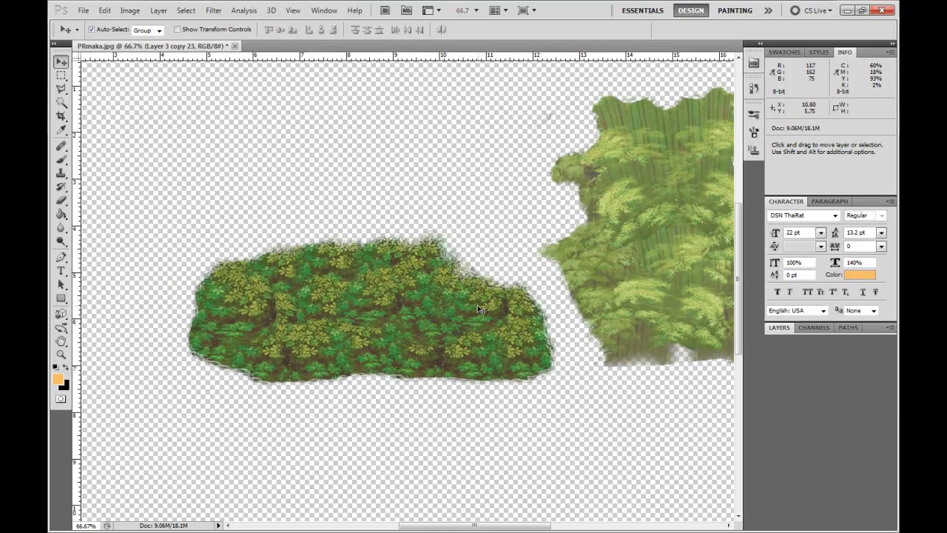
pyautogui.press('m')
pyautogui.moveTo(191, 423); pyautogui.dragTo(172, 408)
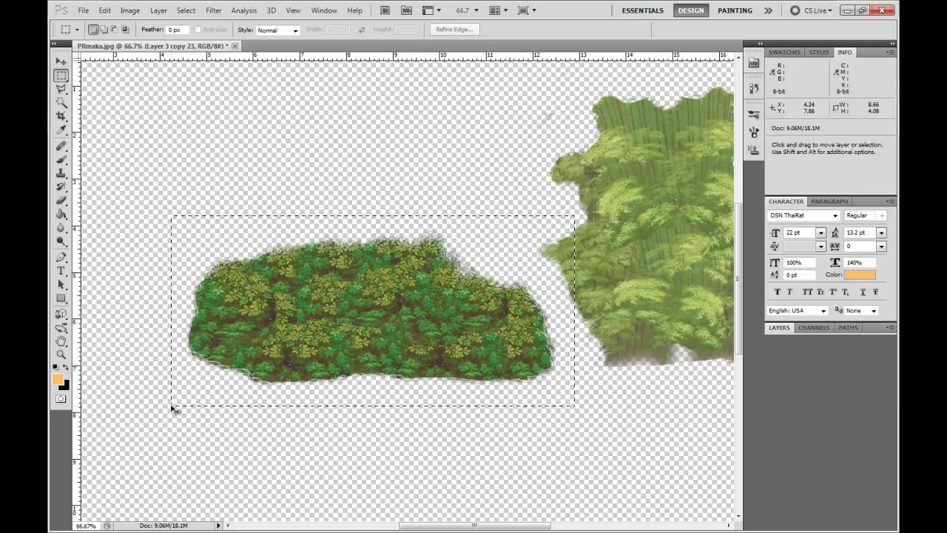
pyautogui.hotkey('ctrl', 'c')
pyautogui.hotkey('ctrl', 'n')
pyautogui.press('Return')
pyautogui.hotkey('ctrl', 'v')
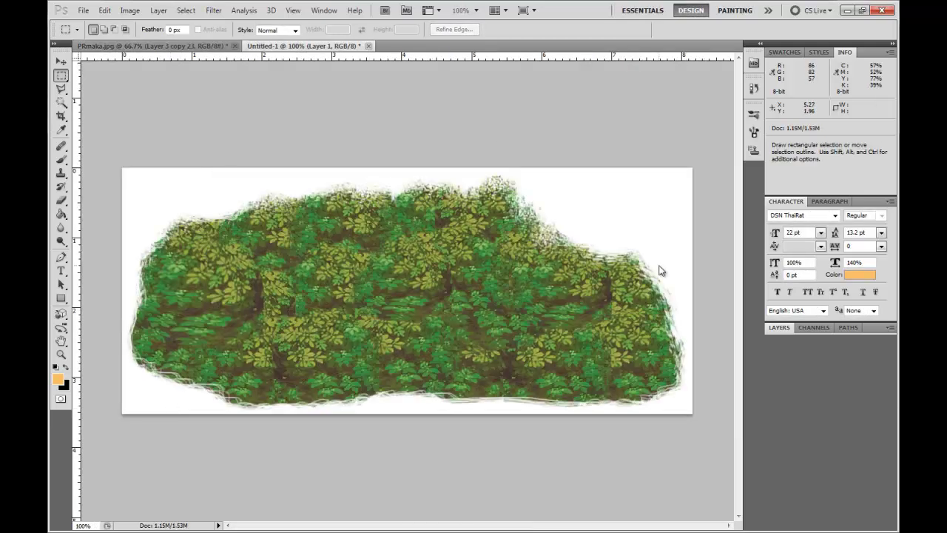
# - Hide the white Background layer of the bush document and save the image as tree1.png in the Downloads folder
pyautogui.click(789, 329)
pyautogui.click(770, 383)
pyautogui.hotkey('ctrl', 'shift', 's')
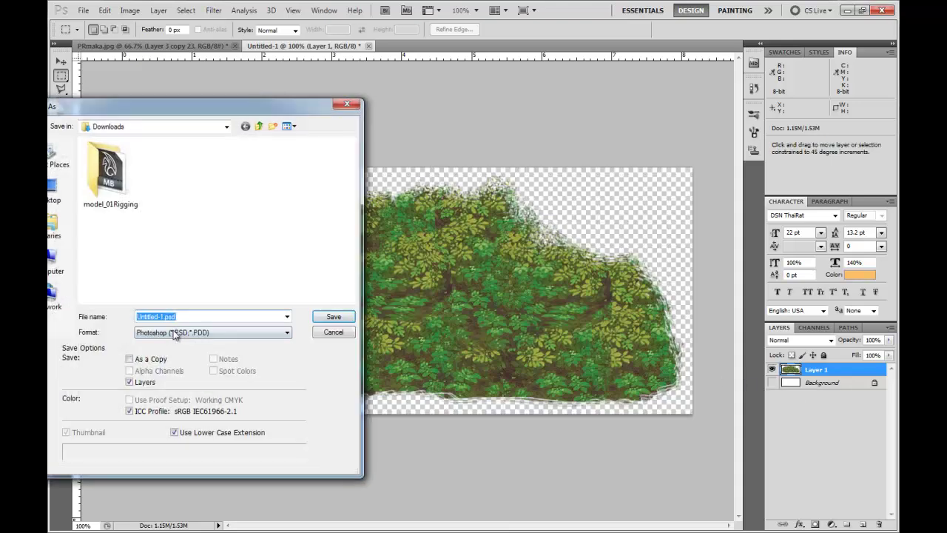
pyautogui.click(259, 332)
pyautogui.click(159, 458)
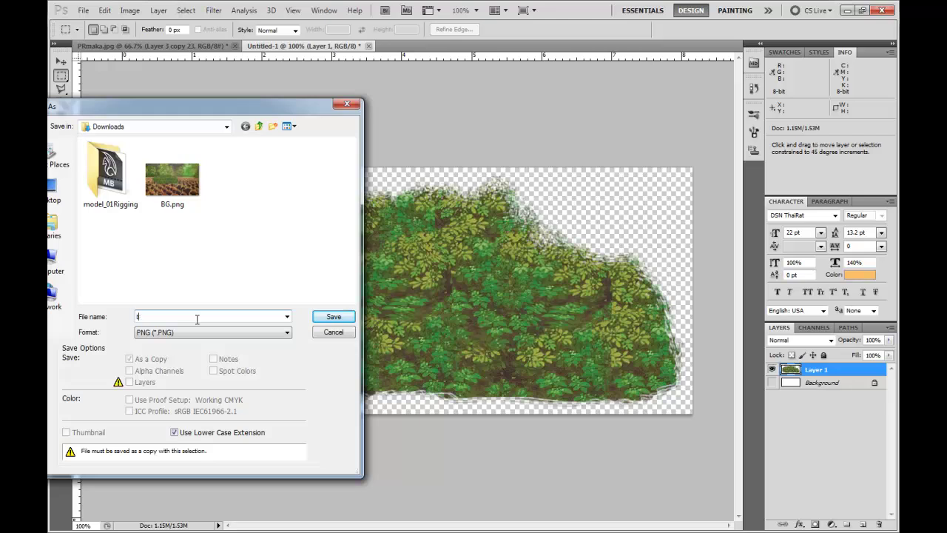
pyautogui.press('Return')
pyautogui.press('Return')
# - Return to PRmaka.jpg, select the area around the light-green tree and copy the tree into another new document
pyautogui.click(199, 46)
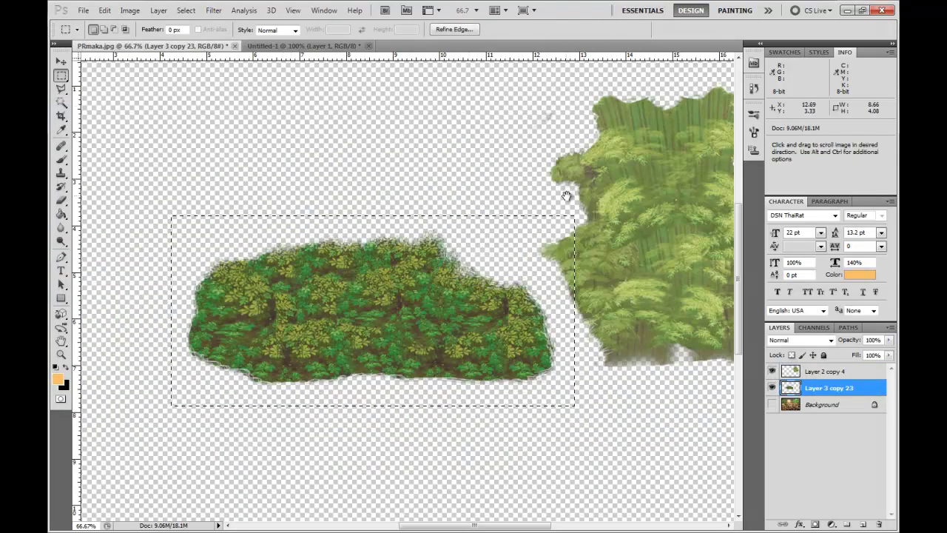
pyautogui.moveTo(566, 197); pyautogui.dragTo(345, 205)
pyautogui.moveTo(434, 232)
pyautogui.mouseDown()
pyautogui.moveTo(413, 243)
pyautogui.moveTo(425, 239)
pyautogui.mouseUp()
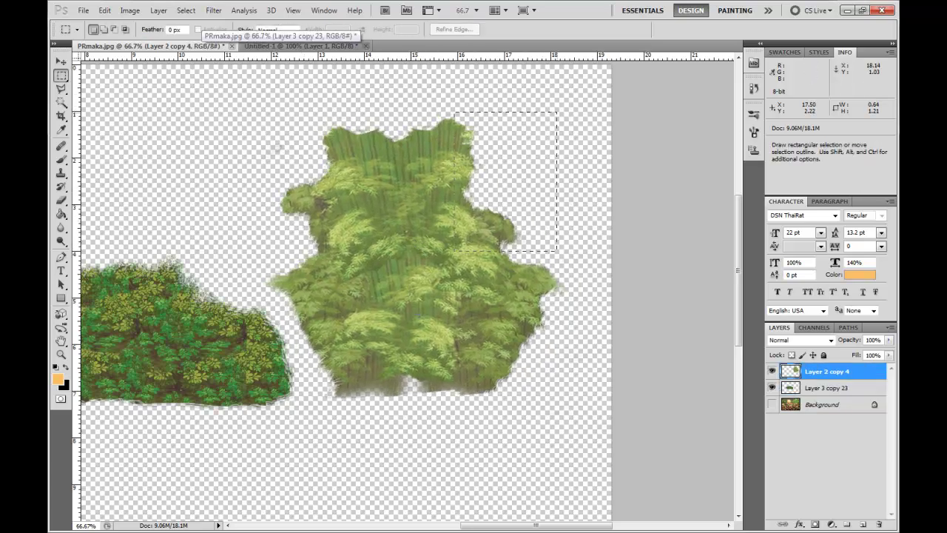
pyautogui.moveTo(314, 409); pyautogui.dragTo(253, 411)
pyautogui.moveTo(332, 391); pyautogui.dragTo(339, 389)
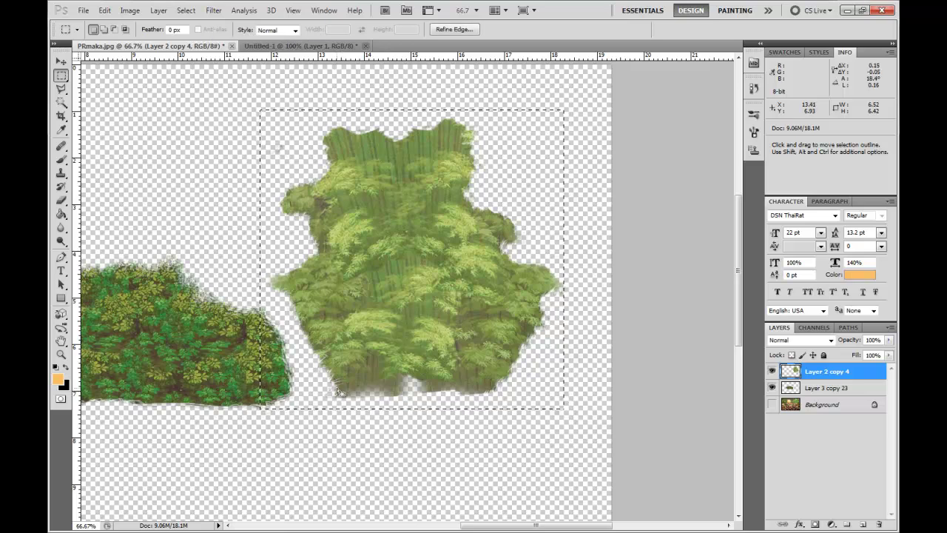
pyautogui.hotkey('ctrl', 'c')
pyautogui.hotkey('ctrl', 'n')
pyautogui.press('Return')
pyautogui.hotkey('ctrl', 'v')
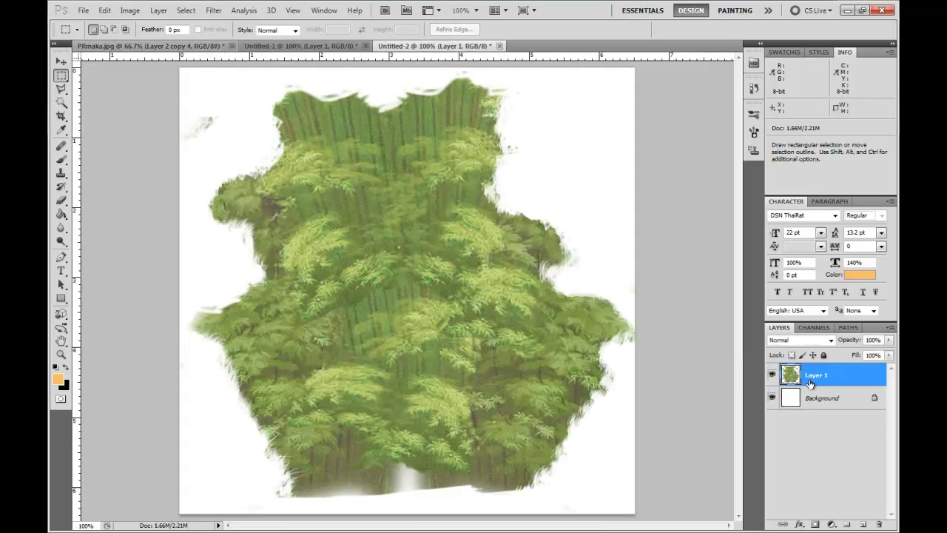
# - Erase the stray specks and rough outer edges around the tree on Layer 1 with the size 80 eraser
pyautogui.click(771, 397)
pyautogui.click(816, 400)
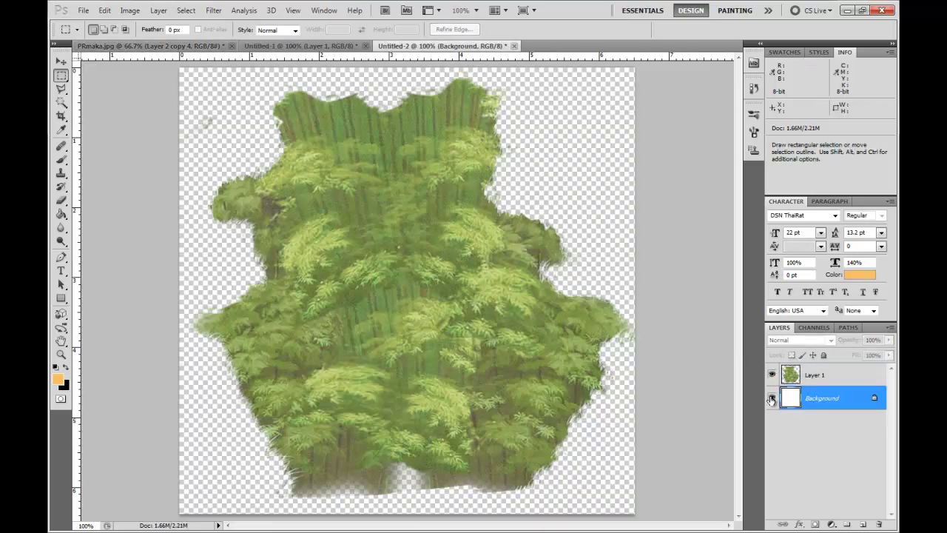
pyautogui.click(771, 398)
pyautogui.click(820, 375)
pyautogui.press('e')
pyautogui.moveTo(221, 117)
pyautogui.mouseDown()
pyautogui.moveTo(201, 137)
pyautogui.moveTo(221, 133)
pyautogui.mouseUp()
pyautogui.moveTo(272, 79)
pyautogui.mouseDown()
pyautogui.moveTo(313, 67)
pyautogui.moveTo(325, 74)
pyautogui.moveTo(285, 69)
pyautogui.mouseUp()
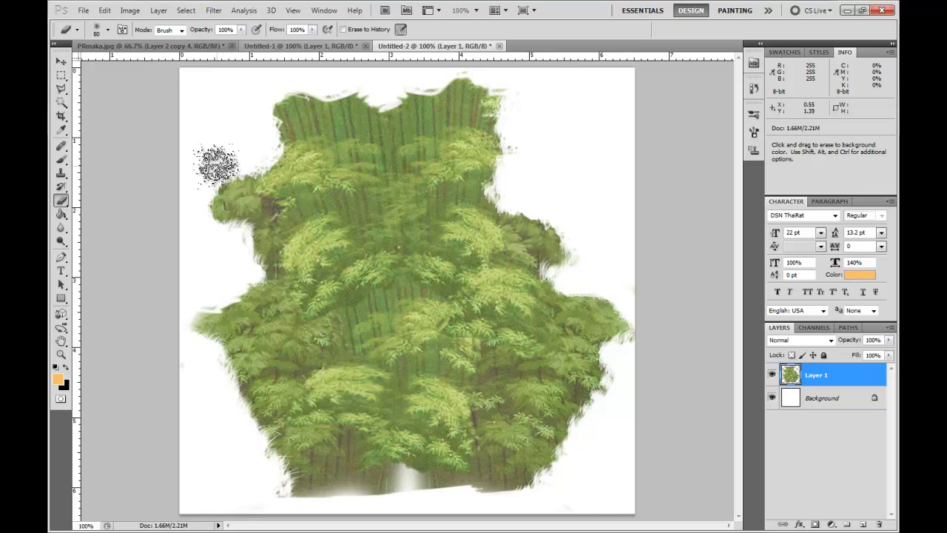
pyautogui.moveTo(188, 304)
pyautogui.mouseDown()
pyautogui.moveTo(195, 294)
pyautogui.moveTo(188, 300)
pyautogui.mouseUp()
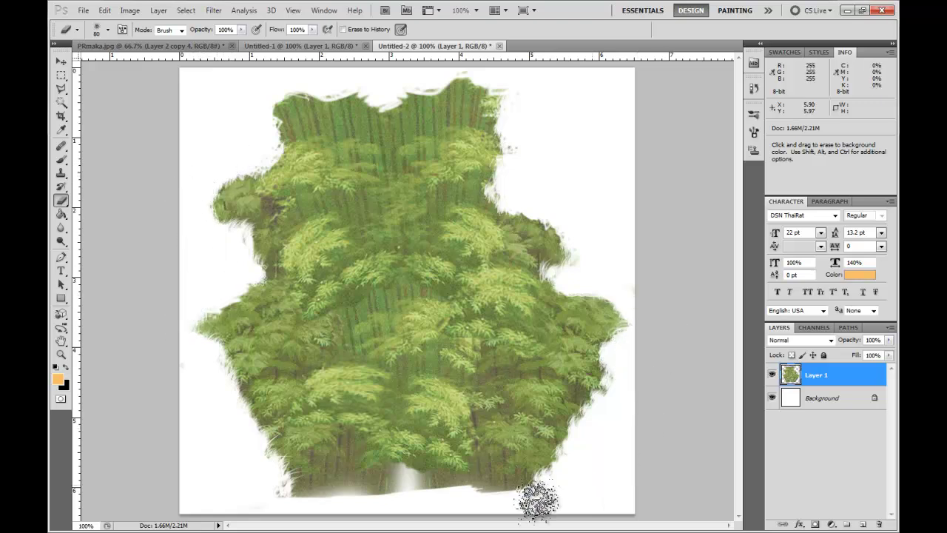
# - Delete the white Background layer from the tree document
pyautogui.press('v')
pyautogui.click(800, 400)
pyautogui.press('Delete')
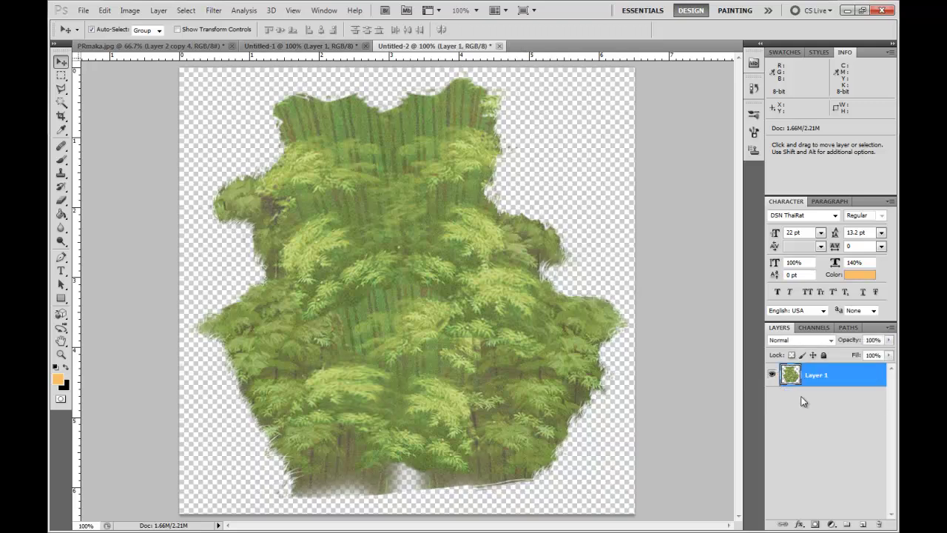
# - Save the light-green tree document as tree2.png, in PNG format, in the Downloads folder
pyautogui.hotkey('ctrl', 'shift', 's')
pyautogui.click(225, 332)
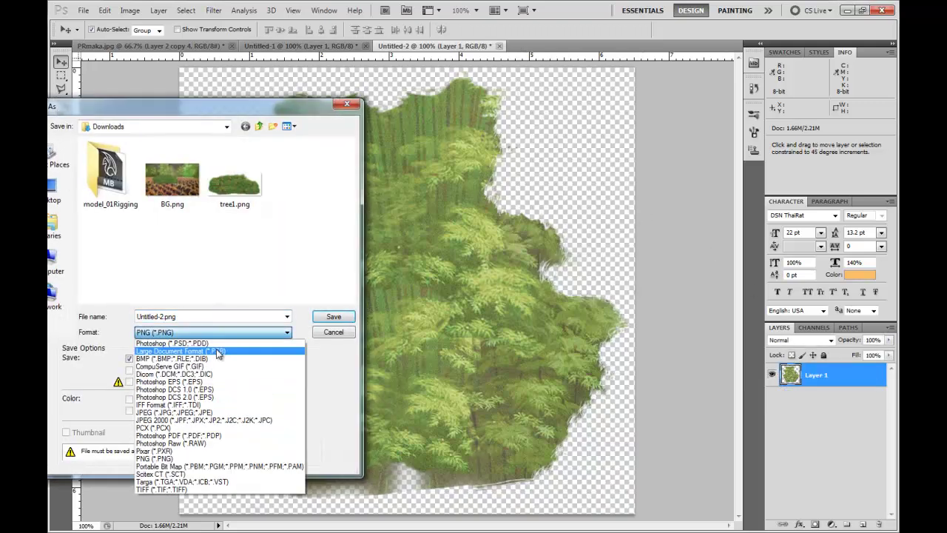
pyautogui.click(217, 343)
pyautogui.click(216, 334)
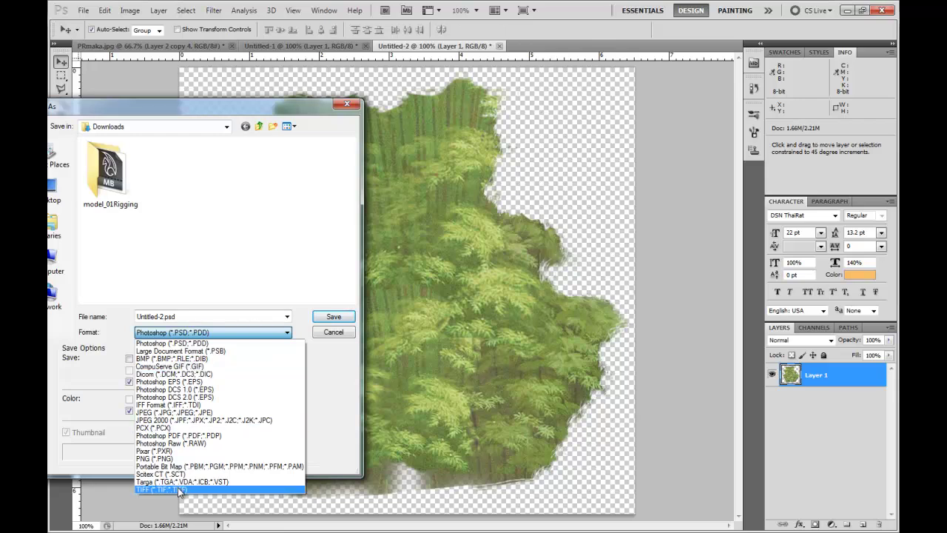
pyautogui.click(185, 453)
pyautogui.doubleClick(183, 314)
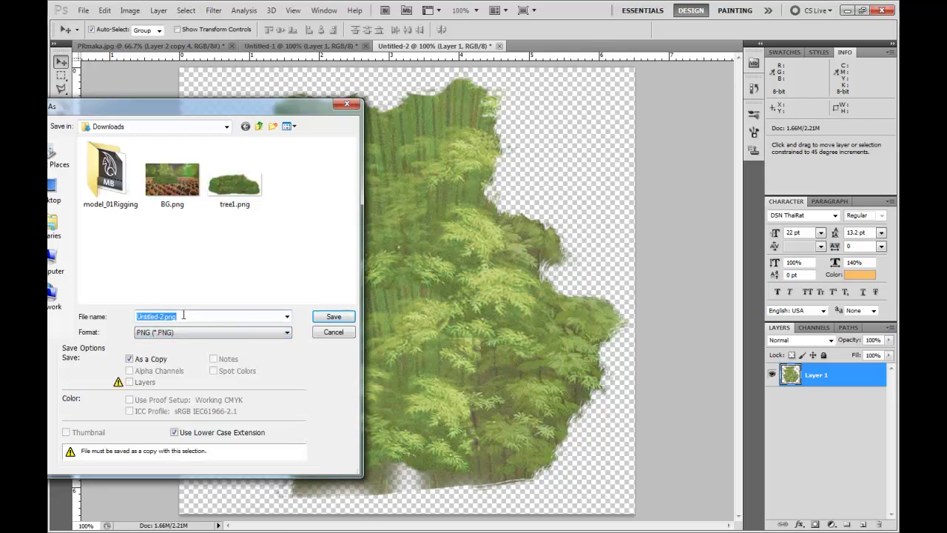
pyautogui.press('Return')
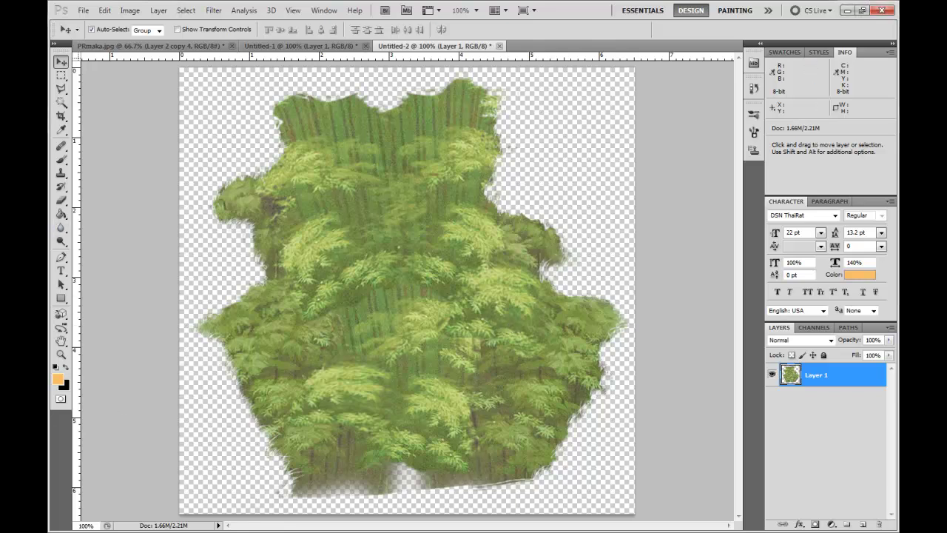
# - Switch to After Effects and import tree1.png and tree2.png into the Magha Puja project
pyautogui.click(846, 10)
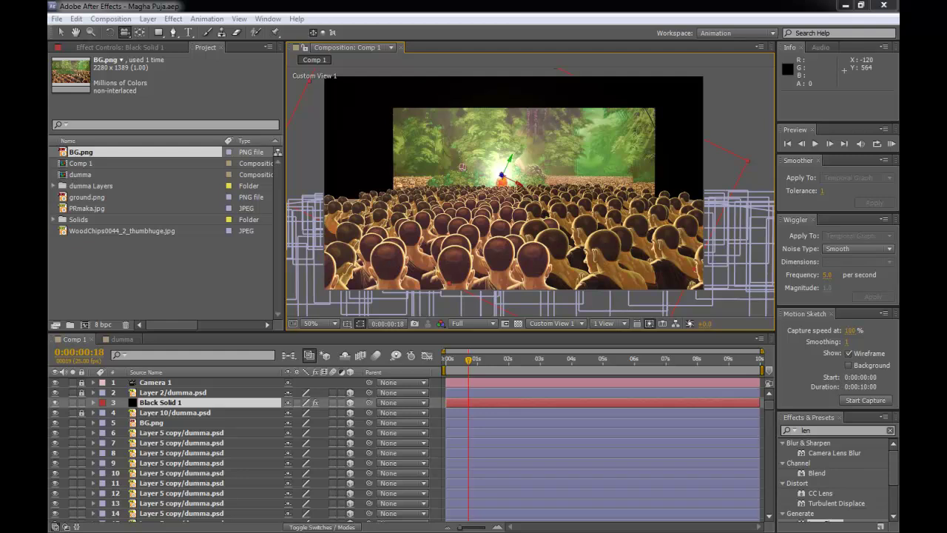
pyautogui.moveTo(51, 266); pyautogui.dragTo(167, 289)
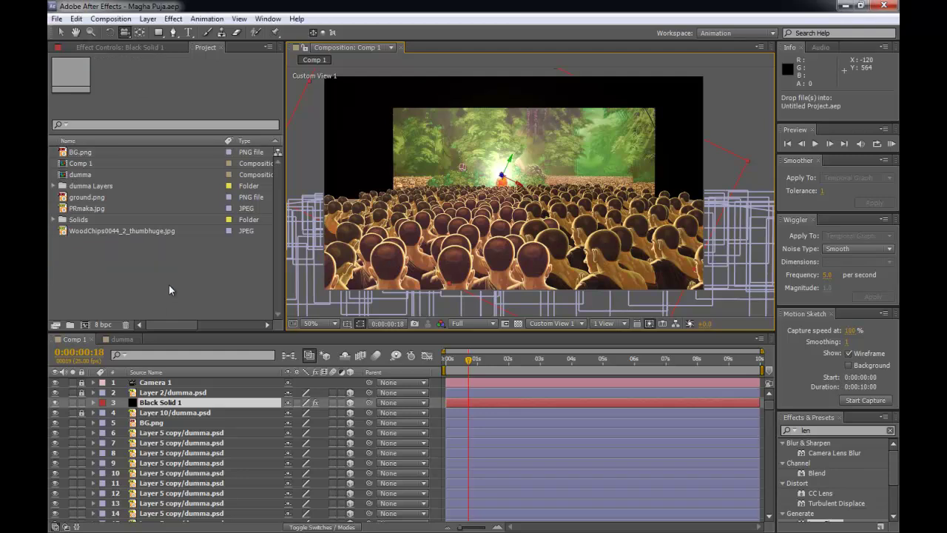
pyautogui.click(169, 287)
# - Add tree1.png and tree2.png to Comp 1 just above BG.png, with both layers starting at 0 seconds
pyautogui.click(87, 243)
pyautogui.keyDown('shift'); pyautogui.click(86, 232); pyautogui.keyUp('shift')
pyautogui.moveTo(83, 242); pyautogui.dragTo(493, 416)
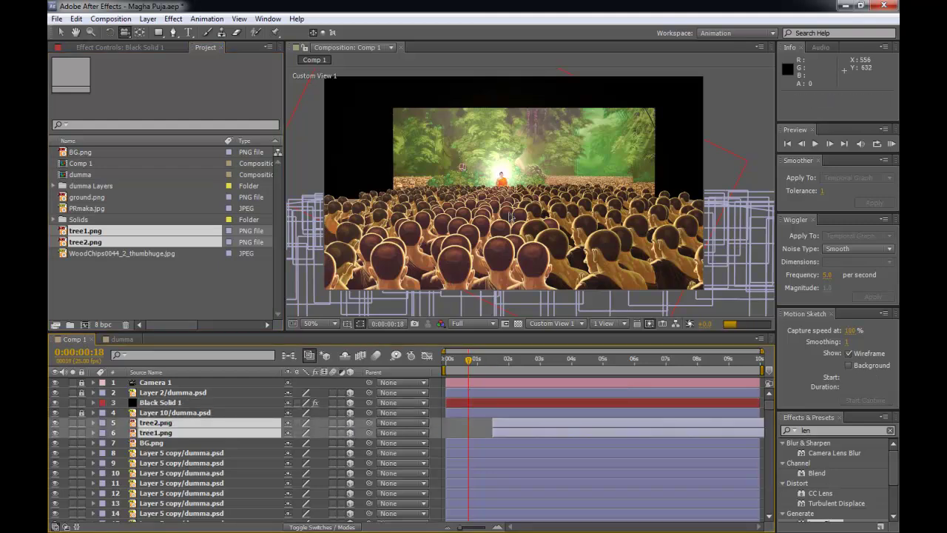
pyautogui.moveTo(492, 216); pyautogui.dragTo(497, 193)
pyautogui.moveTo(495, 424); pyautogui.dragTo(455, 422)
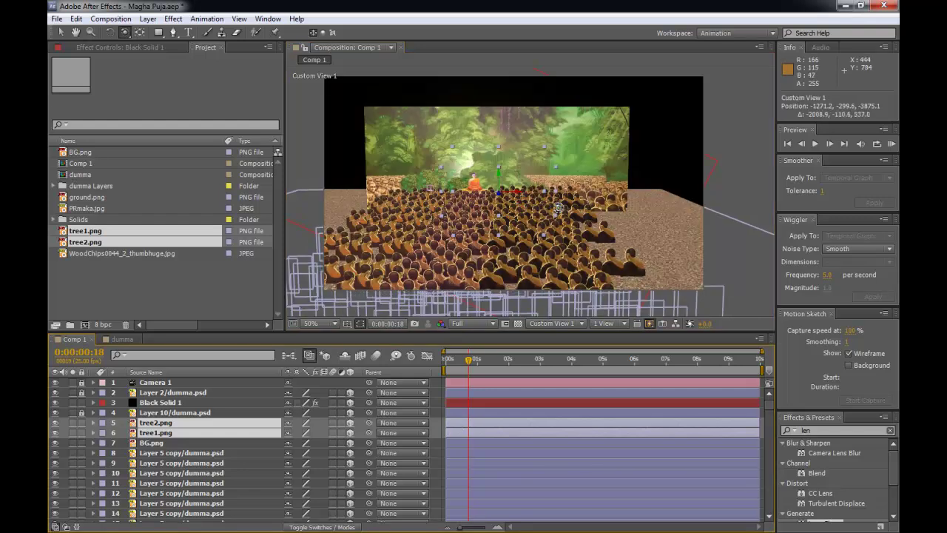
# - Raise both tree layers out of the ground and shift them right along X, placing tree2.png at about 1159, 48, 0
pyautogui.moveTo(559, 207); pyautogui.dragTo(559, 209)
pyautogui.press('v')
pyautogui.moveTo(489, 172); pyautogui.dragTo(493, 140)
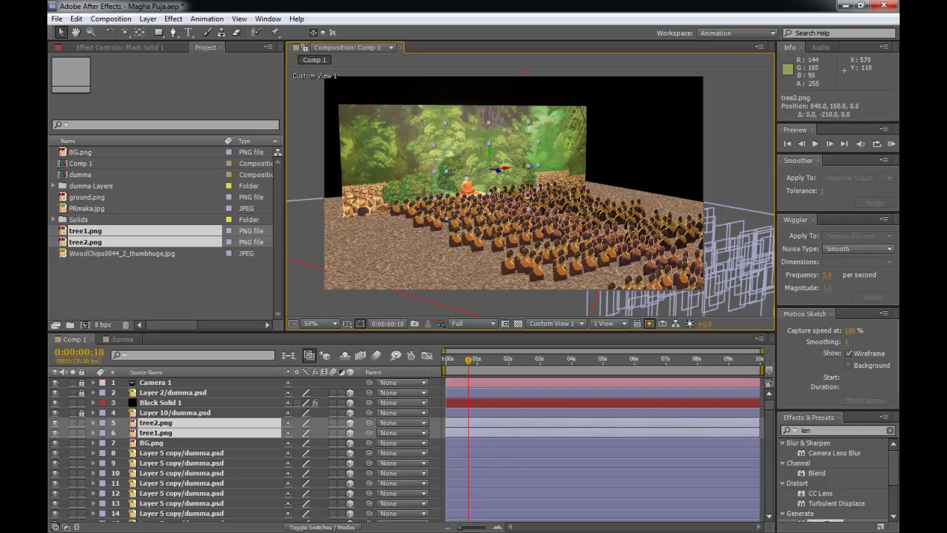
pyautogui.moveTo(499, 91)
pyautogui.mouseDown()
pyautogui.moveTo(500, 74)
pyautogui.moveTo(500, 83)
pyautogui.mouseUp()
pyautogui.moveTo(573, 157); pyautogui.dragTo(650, 140)
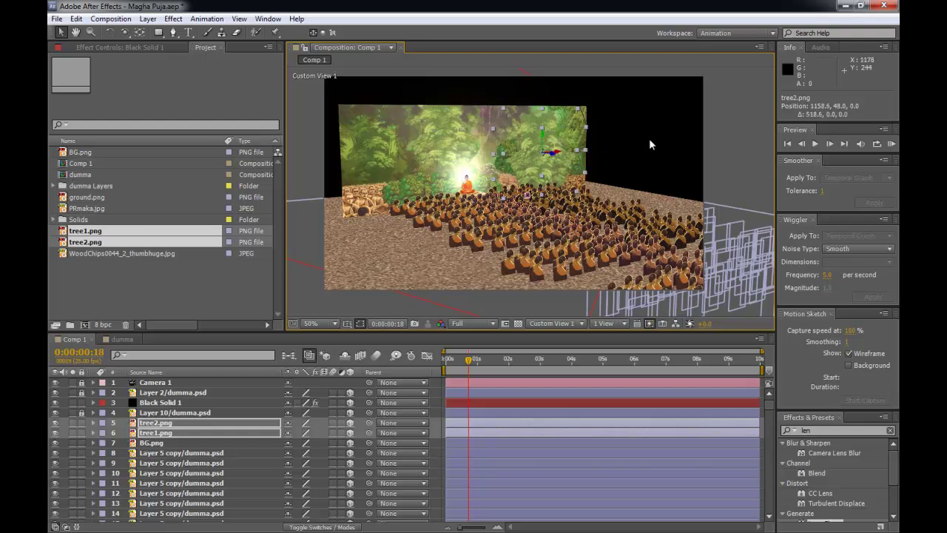
# - Move only the tree1.png bush to the ground left of the crowd, at about -285, 399, -401
pyautogui.click(477, 433)
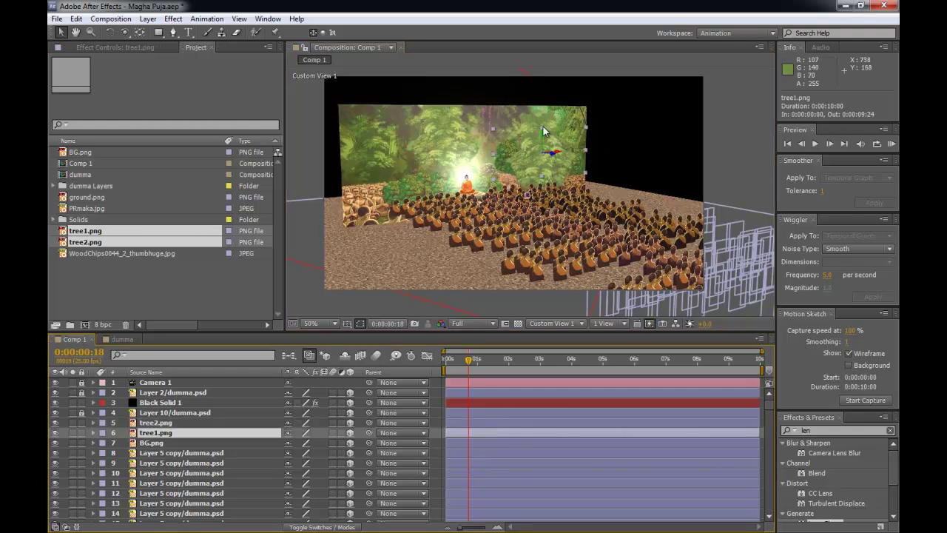
pyautogui.moveTo(544, 142); pyautogui.dragTo(189, 267)
pyautogui.moveTo(500, 255); pyautogui.dragTo(518, 265)
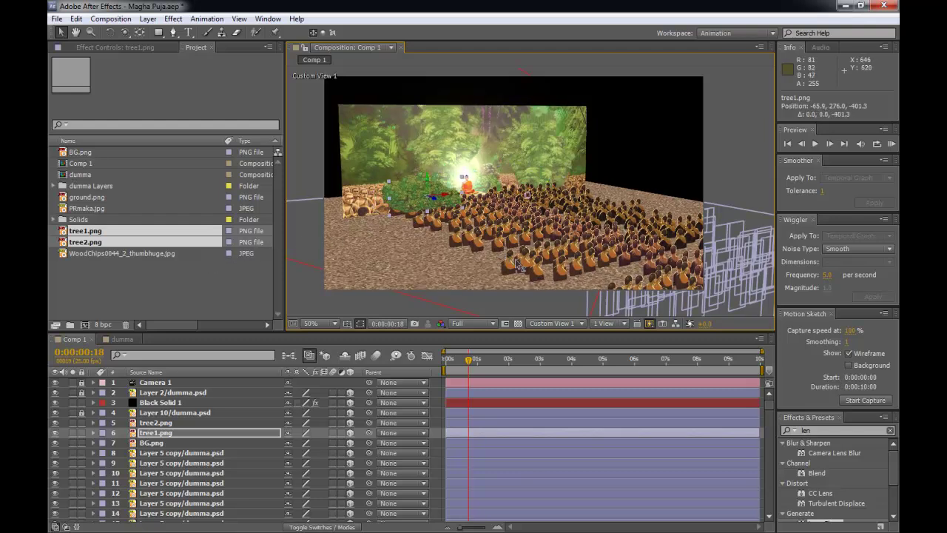
pyautogui.moveTo(424, 189); pyautogui.dragTo(401, 235)
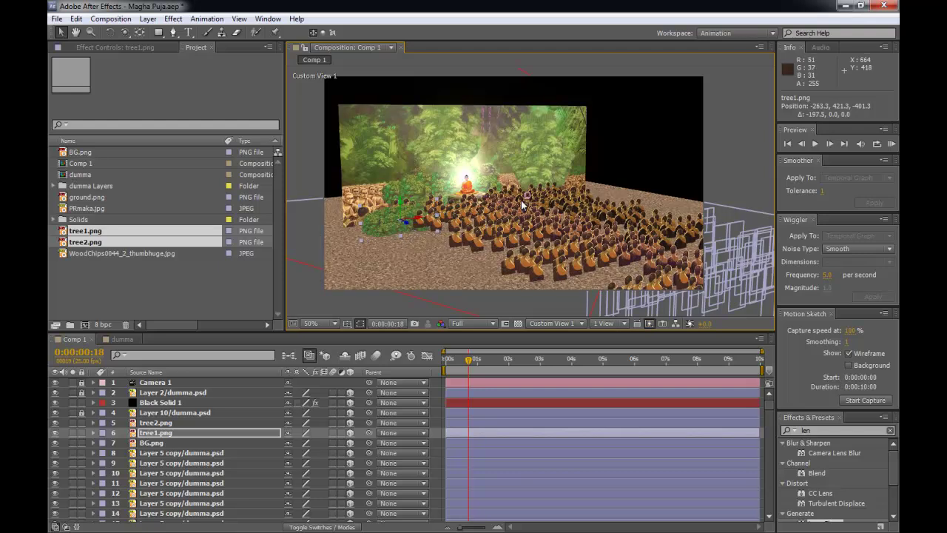
pyautogui.moveTo(525, 201)
pyautogui.mouseDown()
pyautogui.moveTo(490, 200)
pyautogui.moveTo(520, 184)
pyautogui.mouseUp()
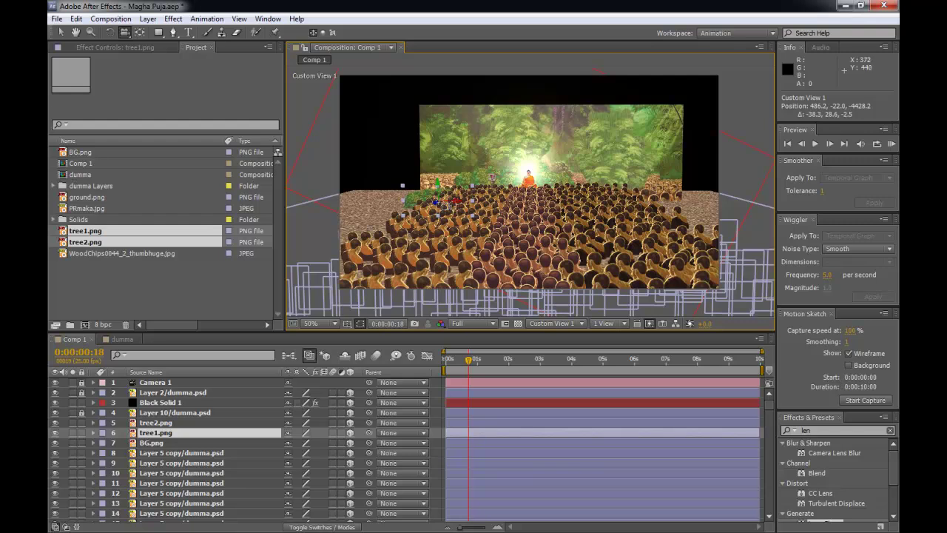
pyautogui.press('v')
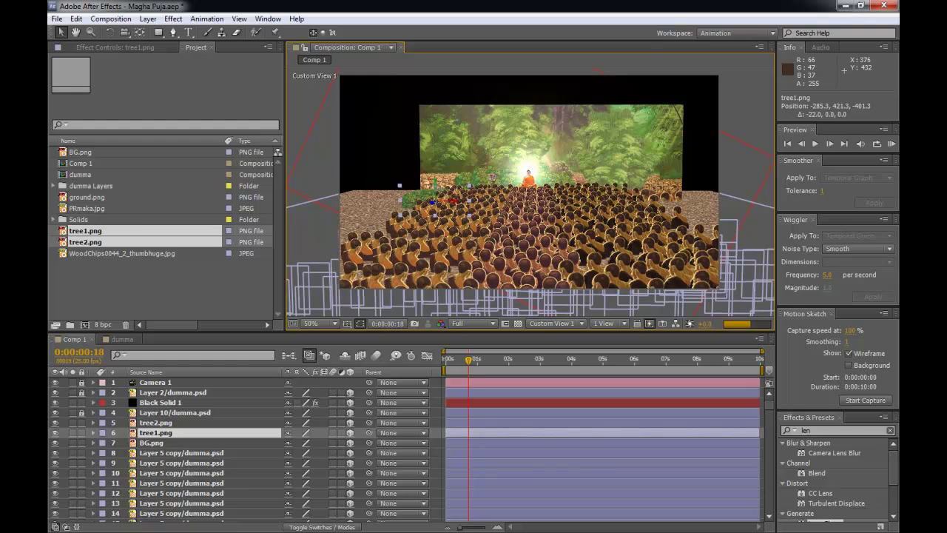
pyautogui.press('Return')
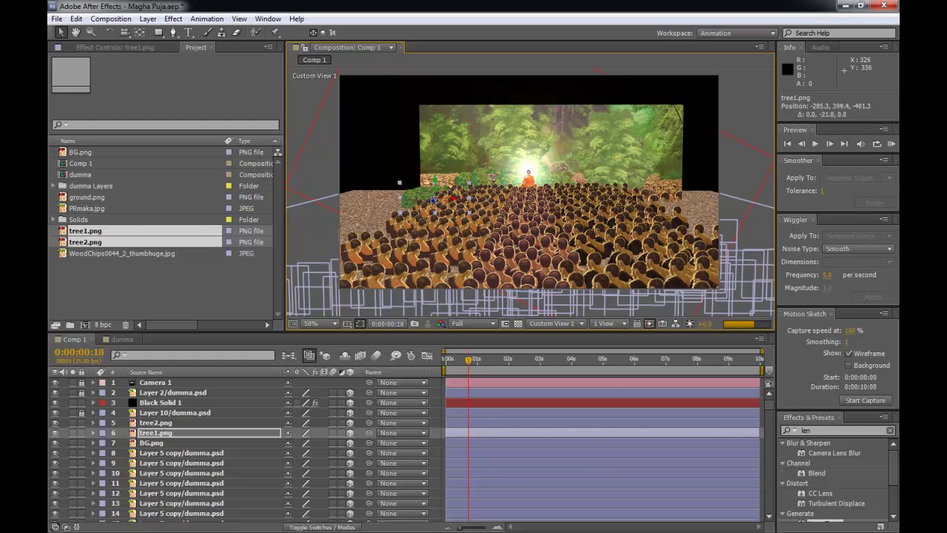
# - Duplicate the tree1.png layer and bring the copy forward along the crowd's left side to a Z position of about -2136
pyautogui.press('Return')
pyautogui.hotkey('ctrl', 'd')
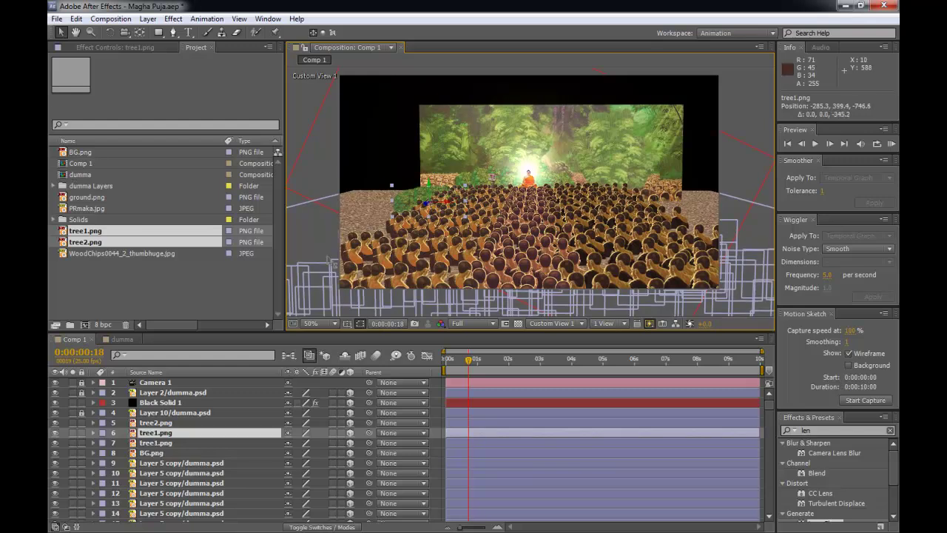
pyautogui.moveTo(220, 300); pyautogui.dragTo(0, 369)
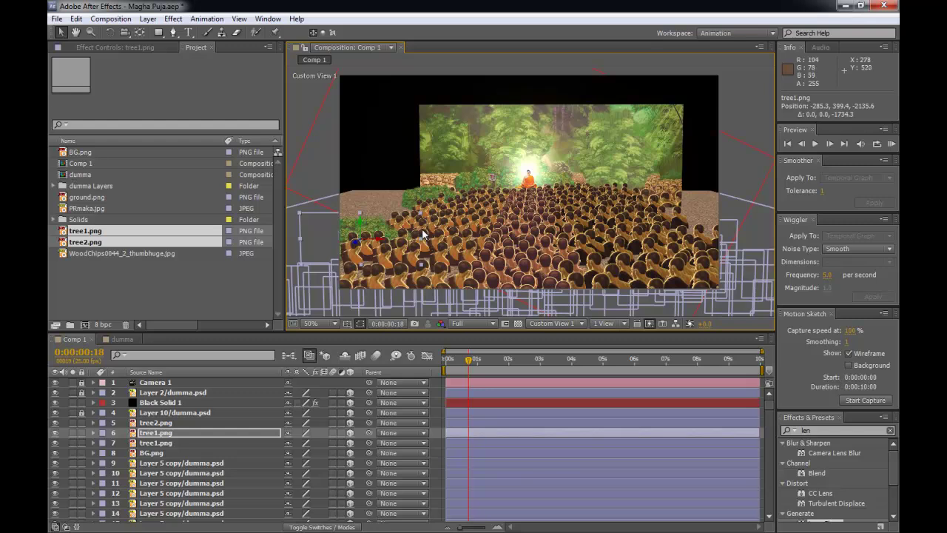
# - Duplicate the front-left bush and move the copy to the crowd's right side, at about 1370, 371.5, -2136
pyautogui.press('Return')
pyautogui.hotkey('ctrl', 'd')
pyautogui.moveTo(824, 245); pyautogui.dragTo(827, 246)
pyautogui.moveTo(671, 245); pyautogui.dragTo(668, 219)
pyautogui.press('Return')
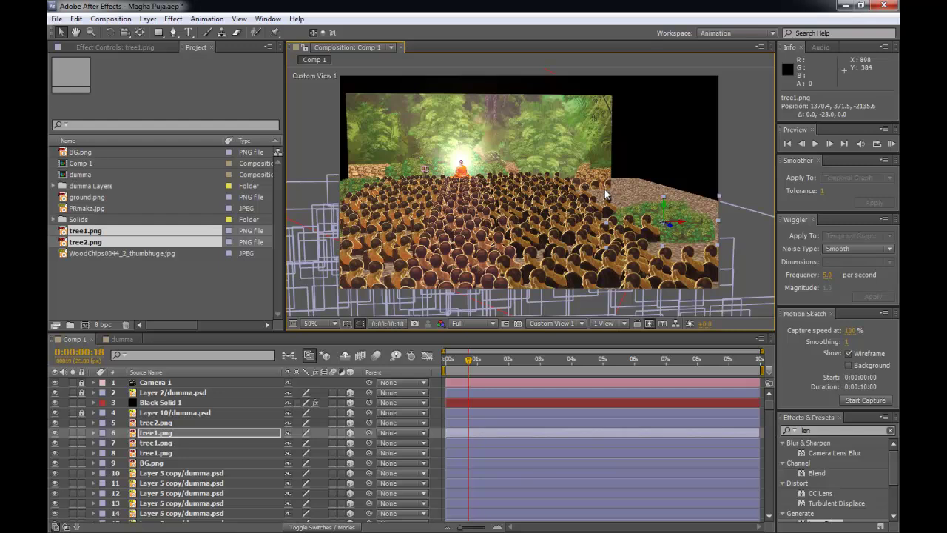
# - Duplicate the right-hand bush, place the copy farther back at about 1460, 371.5, -1178, and lower the front bush to Y about 407
pyautogui.moveTo(598, 185); pyautogui.dragTo(596, 184)
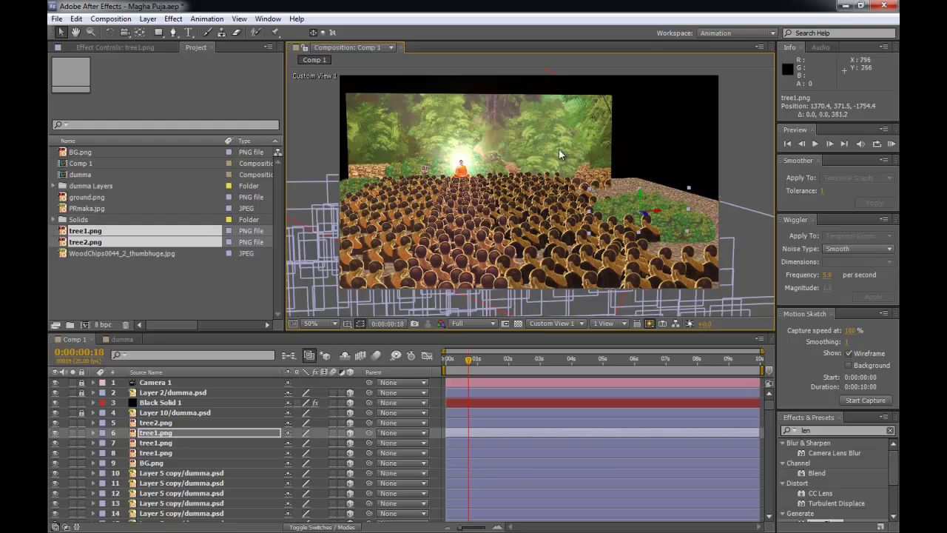
pyautogui.moveTo(394, 125); pyautogui.dragTo(397, 122)
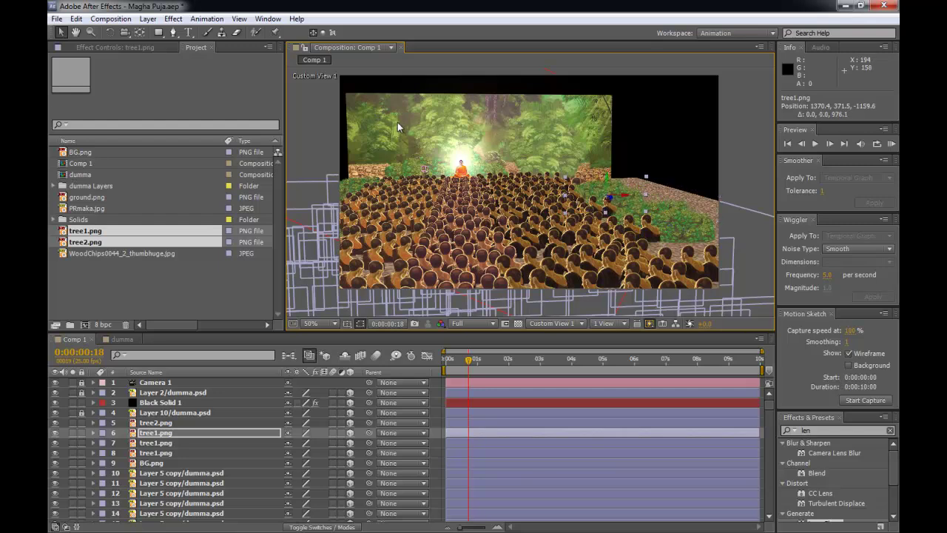
pyautogui.hotkey('ctrl', 'd')
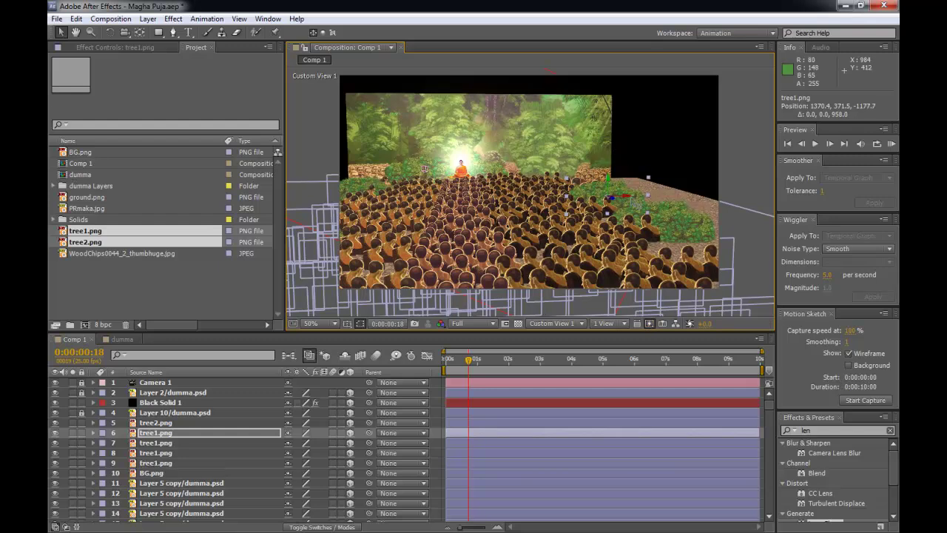
pyautogui.moveTo(631, 197); pyautogui.dragTo(639, 199)
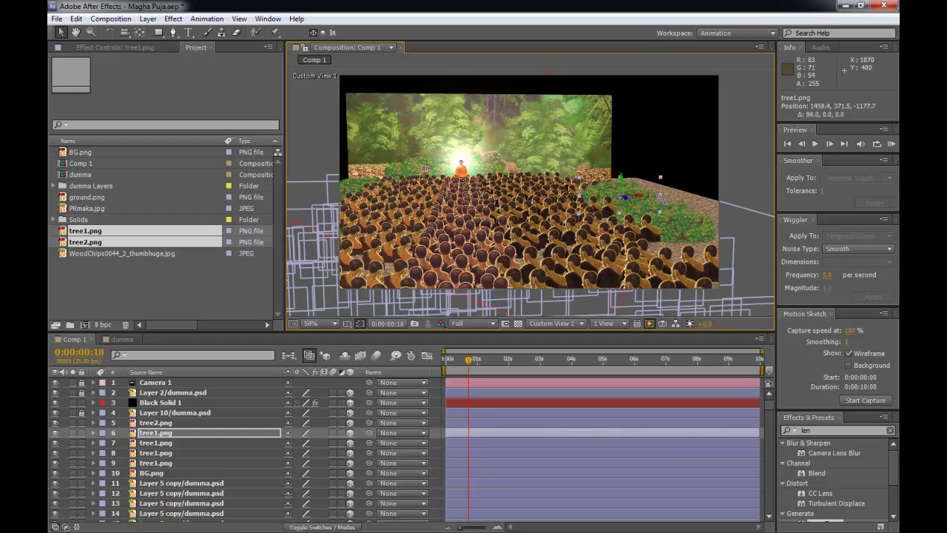
pyautogui.doubleClick(660, 195)
pyautogui.click(336, 47)
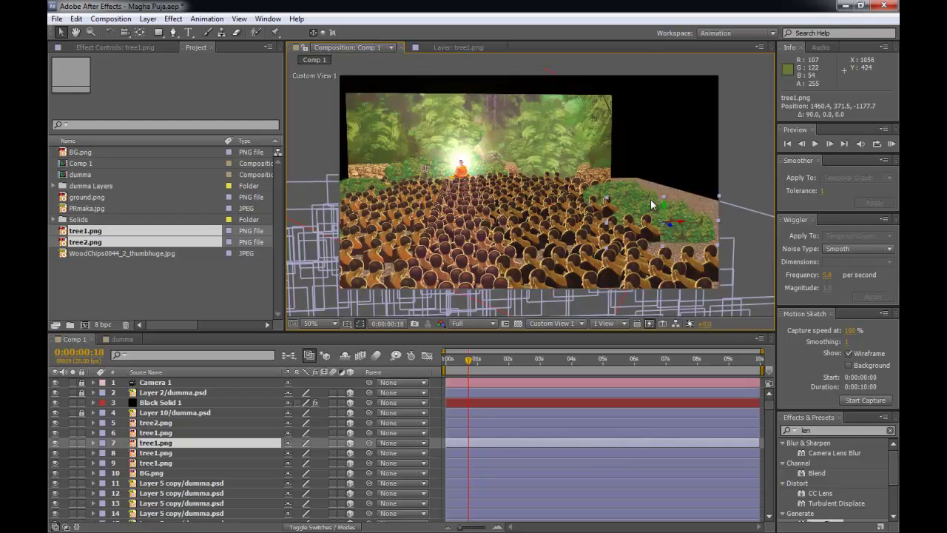
pyautogui.moveTo(664, 222); pyautogui.dragTo(666, 235)
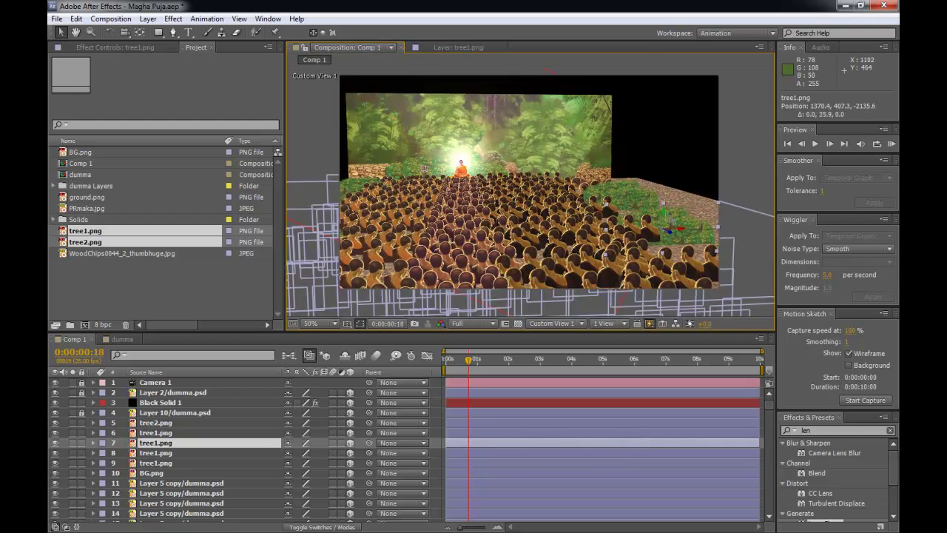
pyautogui.moveTo(536, 201); pyautogui.dragTo(507, 194)
pyautogui.press('v')
pyautogui.click(562, 142)
pyautogui.moveTo(463, 216); pyautogui.dragTo(495, 169)
pyautogui.press('c')
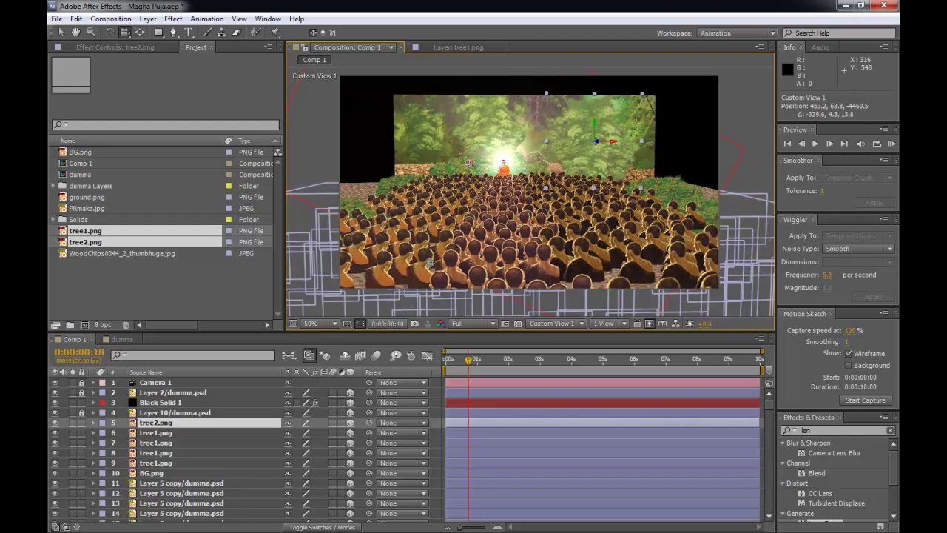
# - Unlock and select the Camera 1 layer and show the composition through Camera 1
pyautogui.click(166, 383)
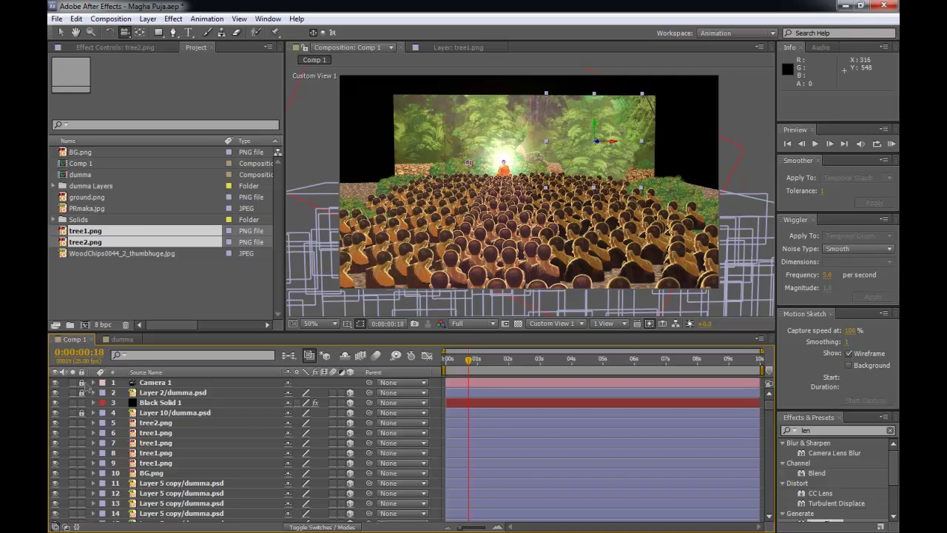
pyautogui.click(506, 383)
pyautogui.click(556, 323)
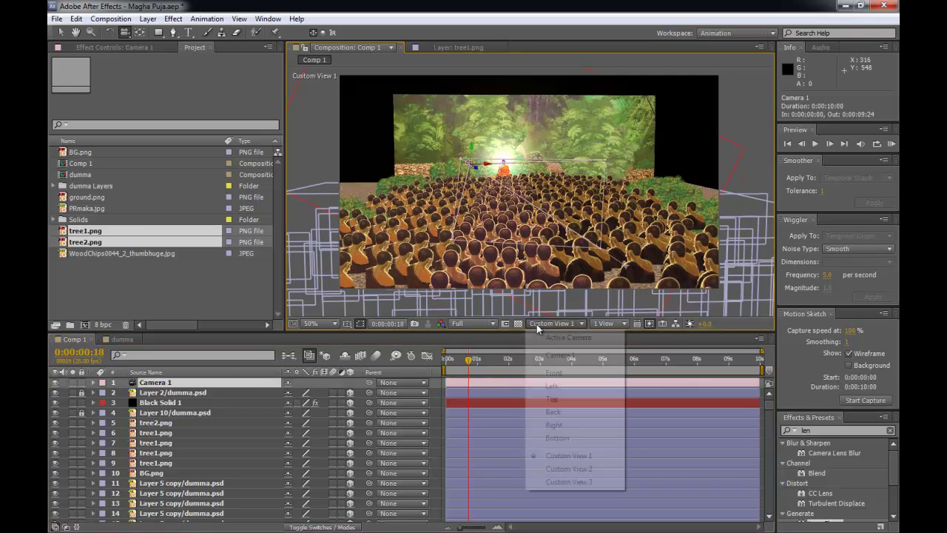
pyautogui.click(553, 357)
# - Reduce the preview resolution to Quarter and move Camera 1 in close to the Buddha, at about 501.5, 279, -725
pyautogui.moveTo(535, 209); pyautogui.dragTo(558, 190)
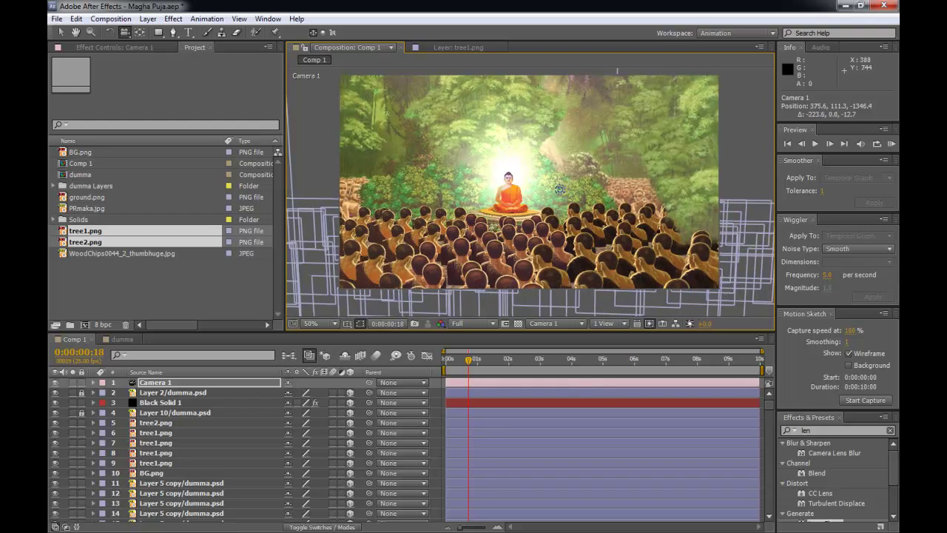
pyautogui.click(472, 323)
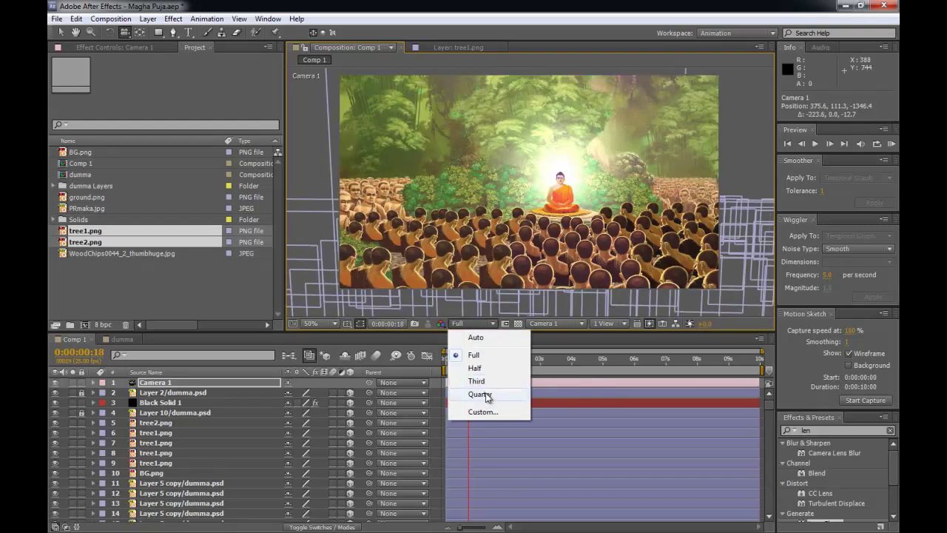
pyautogui.click(481, 391)
pyautogui.moveTo(521, 209); pyautogui.dragTo(507, 229)
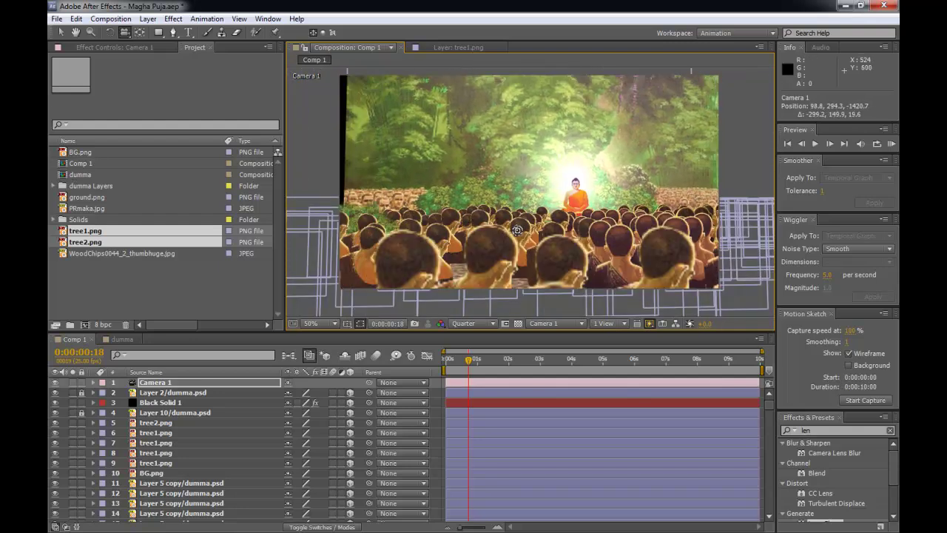
pyautogui.moveTo(520, 228)
pyautogui.mouseDown()
pyautogui.moveTo(488, 237)
pyautogui.moveTo(521, 204)
pyautogui.moveTo(541, 210)
pyautogui.moveTo(516, 223)
pyautogui.mouseUp()
# - Split the viewer into two horizontal views, angle Custom View 1 to see the camera from the side, and expand Camera 1's properties
pyautogui.click(555, 323)
pyautogui.click(605, 324)
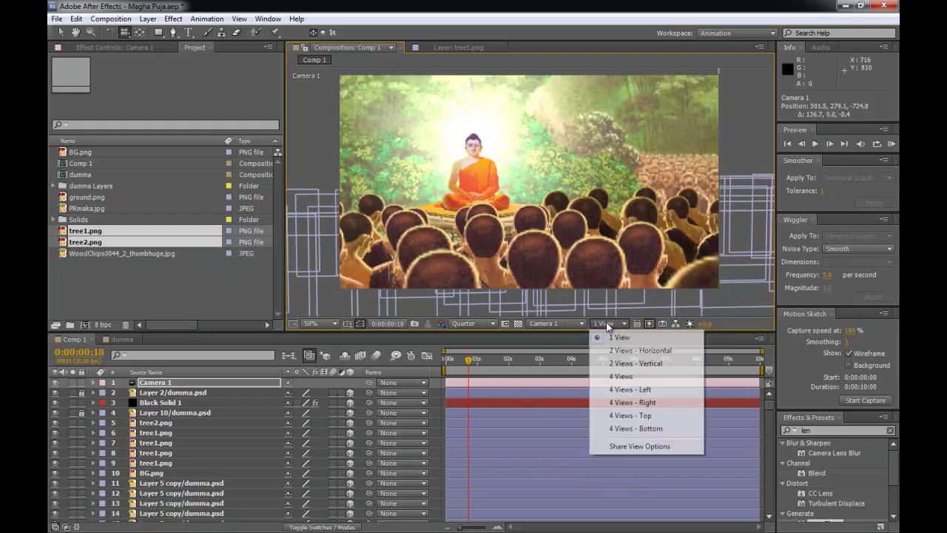
pyautogui.click(618, 348)
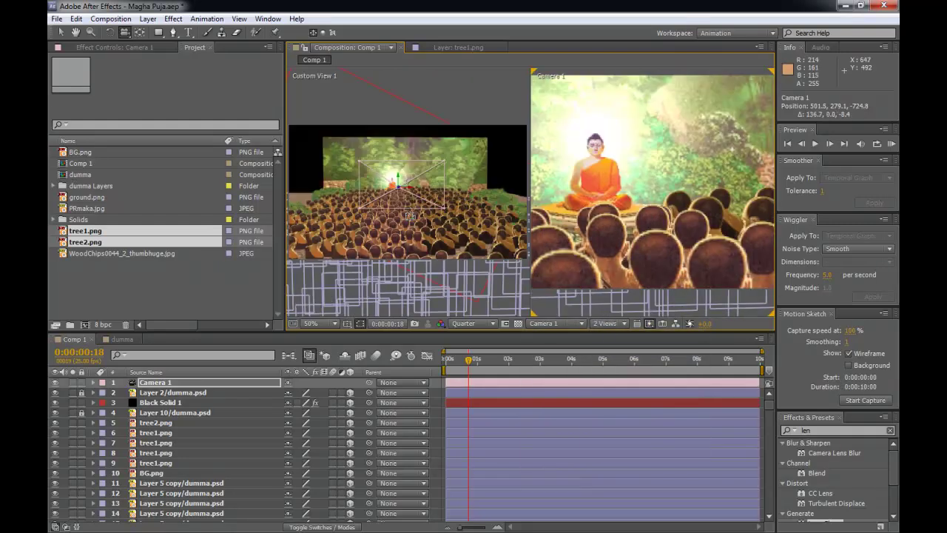
pyautogui.moveTo(403, 212); pyautogui.dragTo(422, 188)
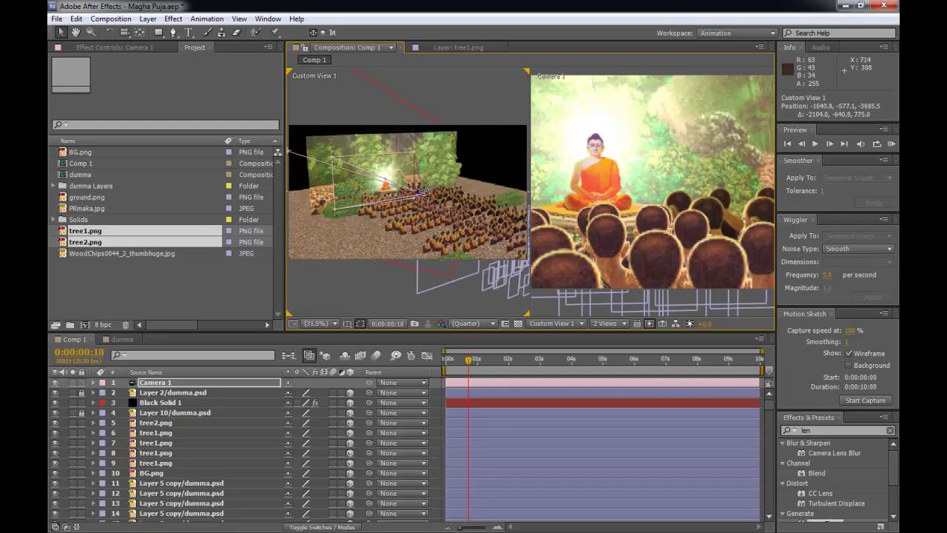
pyautogui.click(93, 382)
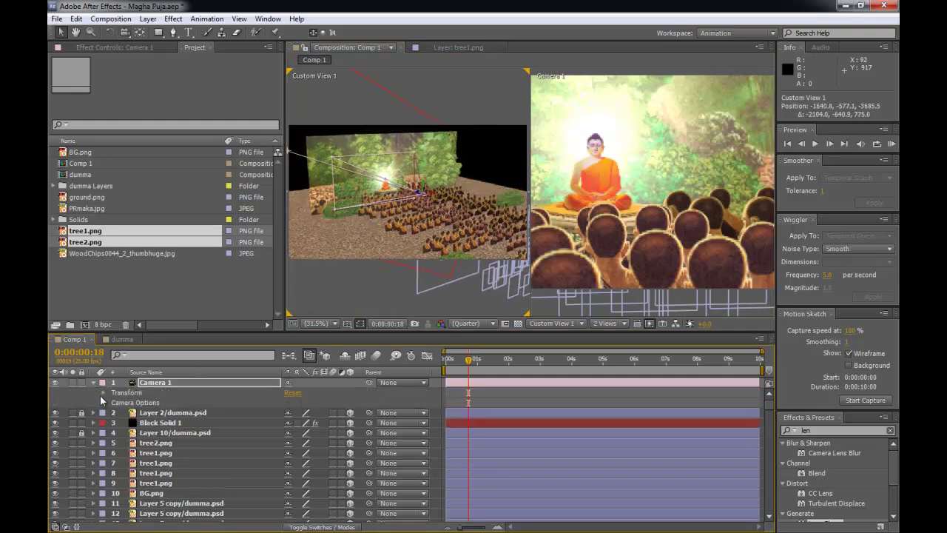
# - Reveal Camera 1's transform values and set its position to Y 270 and Z 0
pyautogui.click(103, 392)
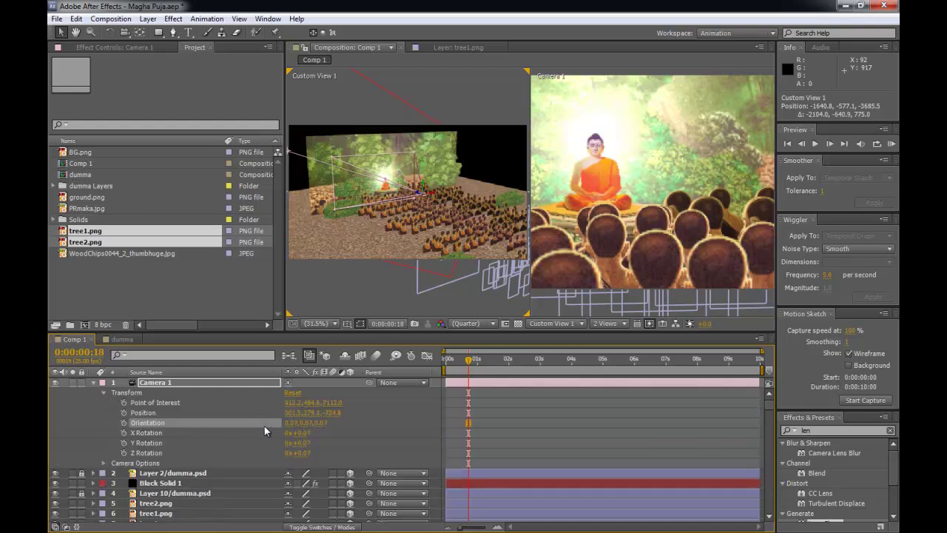
pyautogui.click(317, 413)
pyautogui.write('270')
pyautogui.press('Return')
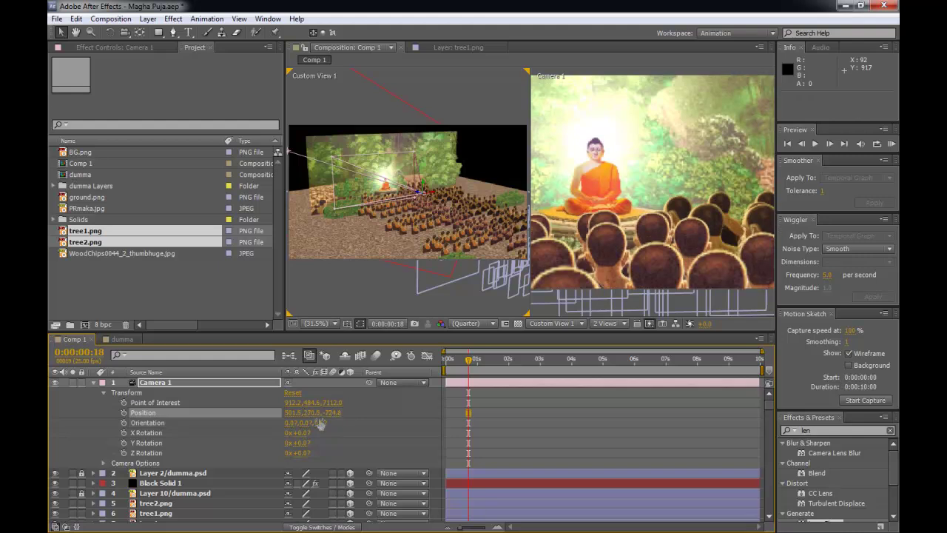
pyautogui.click(337, 412)
pyautogui.write('0')
pyautogui.press('Return')
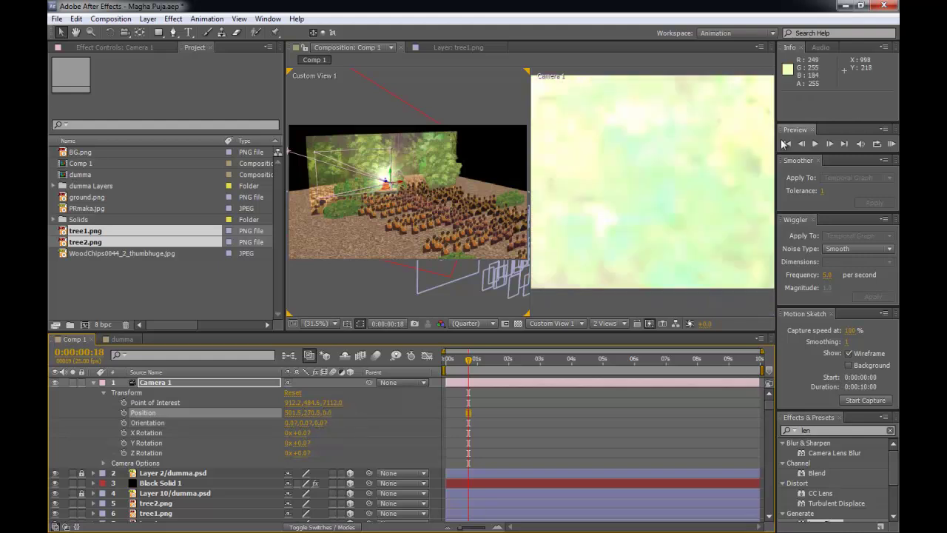
# - Pull Camera 1 back from the Buddha to about 452.4, 252.7, -572.8
pyautogui.moveTo(385, 181); pyautogui.dragTo(392, 187)
pyautogui.moveTo(449, 215); pyautogui.dragTo(484, 233)
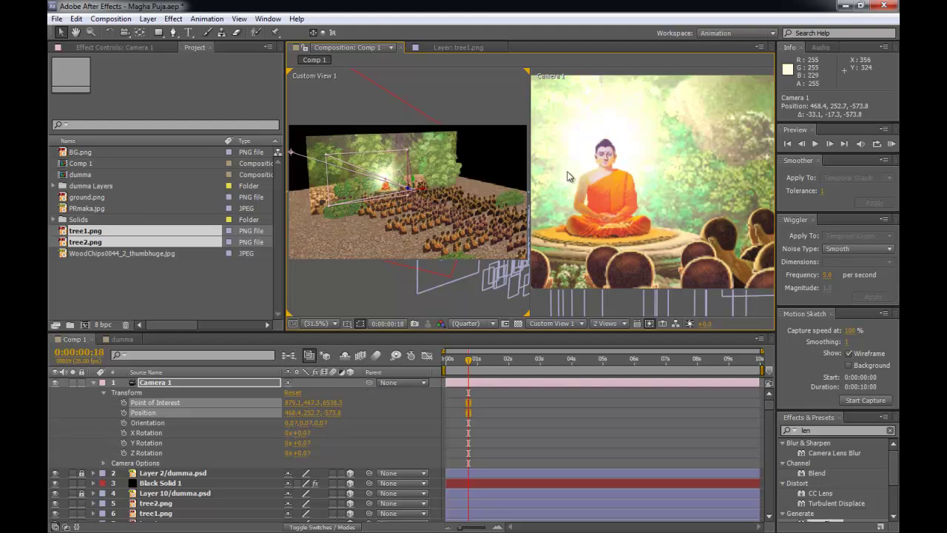
pyautogui.moveTo(414, 197)
pyautogui.mouseDown()
pyautogui.moveTo(391, 195)
pyautogui.moveTo(412, 196)
pyautogui.moveTo(400, 189)
pyautogui.mouseUp()
pyautogui.press('v')
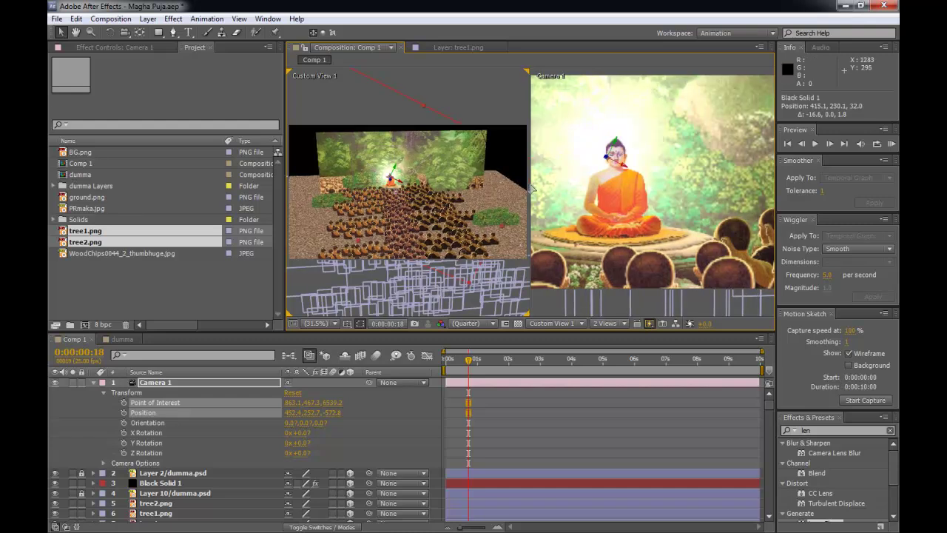
# - Widen the composition viewer and shift Camera 1 slightly along X to about 459.2, 252.7, -573.2
pyautogui.moveTo(283, 202); pyautogui.dragTo(97, 202)
pyautogui.click(435, 201)
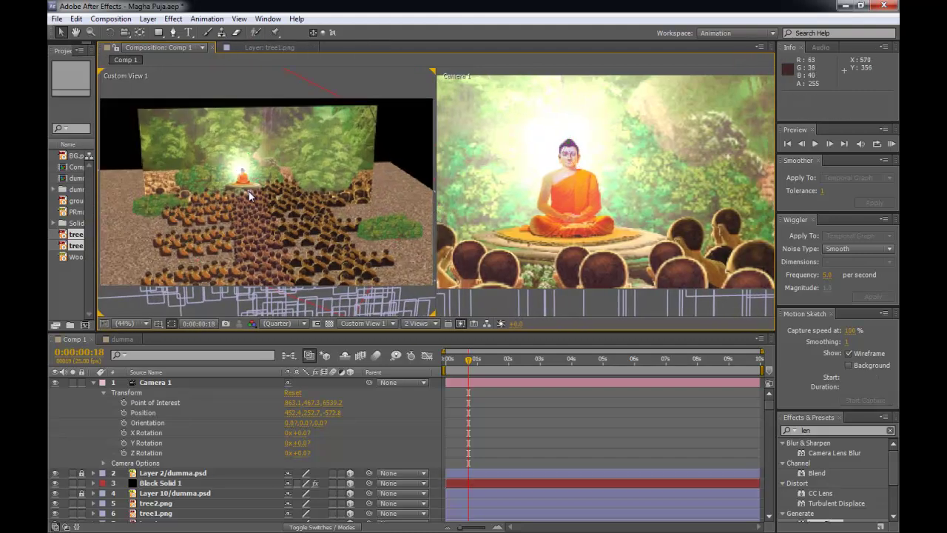
pyautogui.click(252, 197)
pyautogui.scroll(-2, 513, 208)
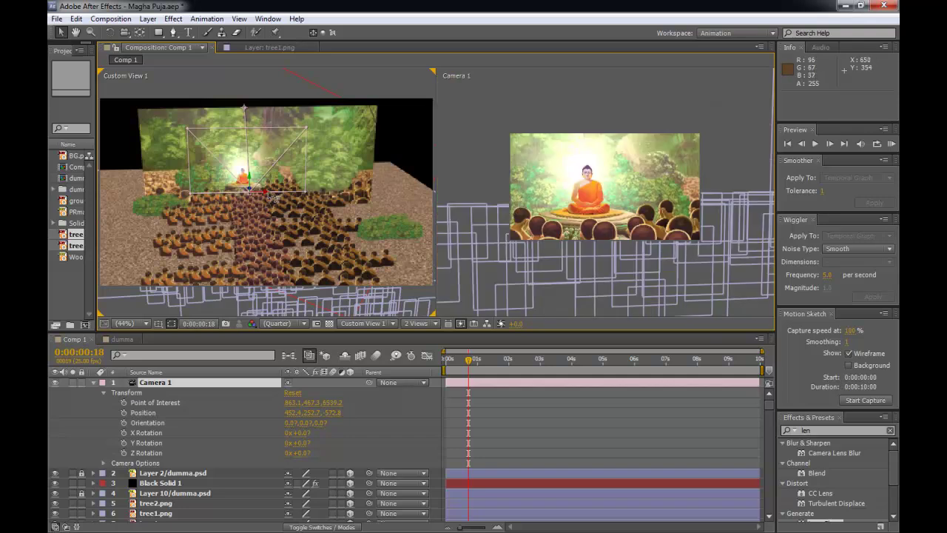
pyautogui.moveTo(271, 199); pyautogui.dragTo(275, 199)
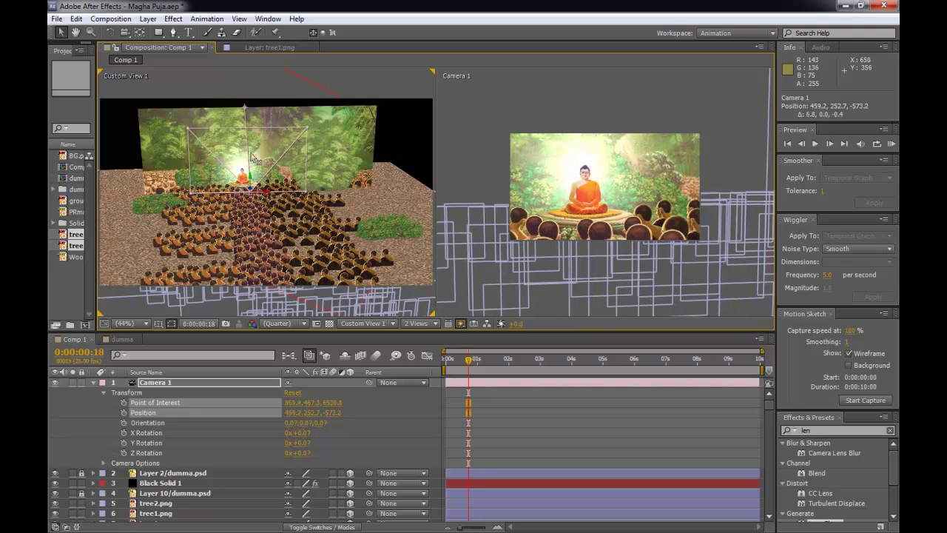
# - Set Camera 1's point of interest X to about 452.9 so the Buddha sits nearer the centre of the shot
pyautogui.click(244, 105)
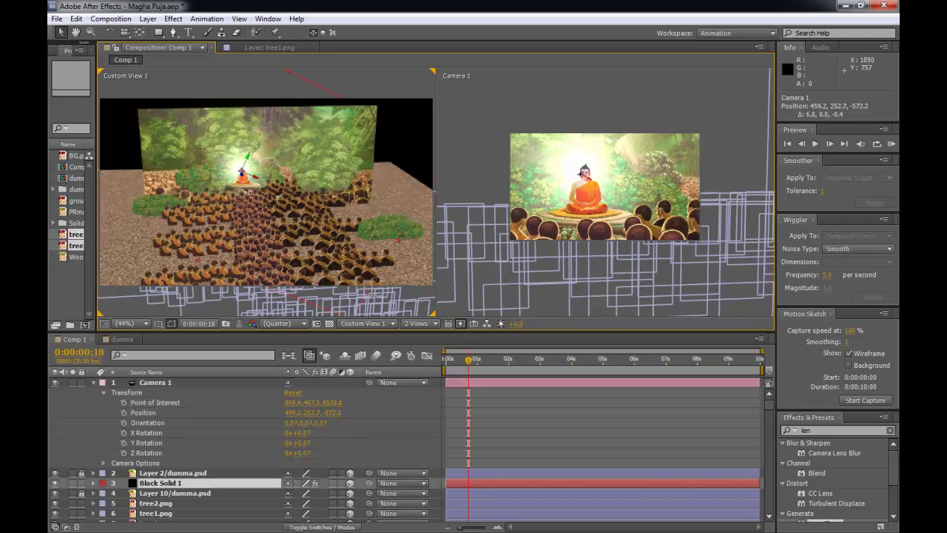
pyautogui.click(491, 382)
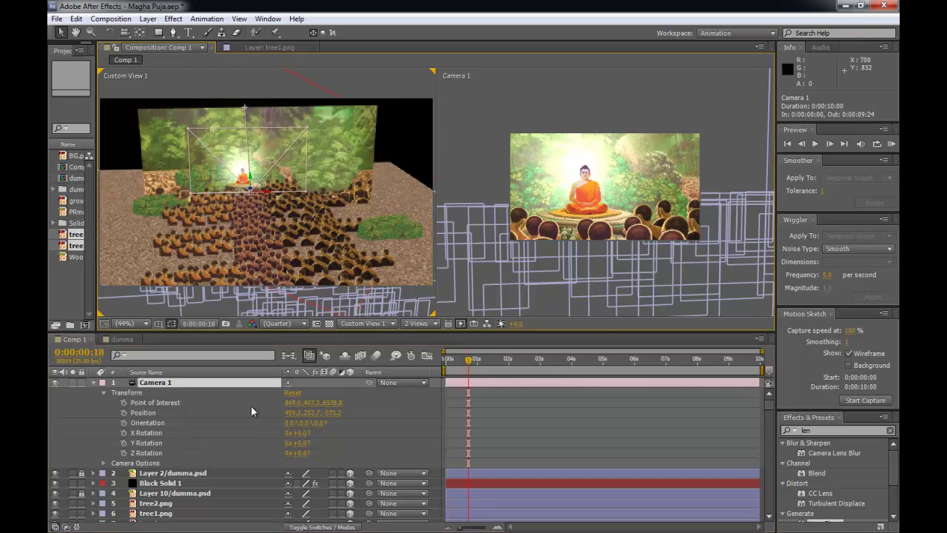
pyautogui.moveTo(289, 404); pyautogui.dragTo(60, 420)
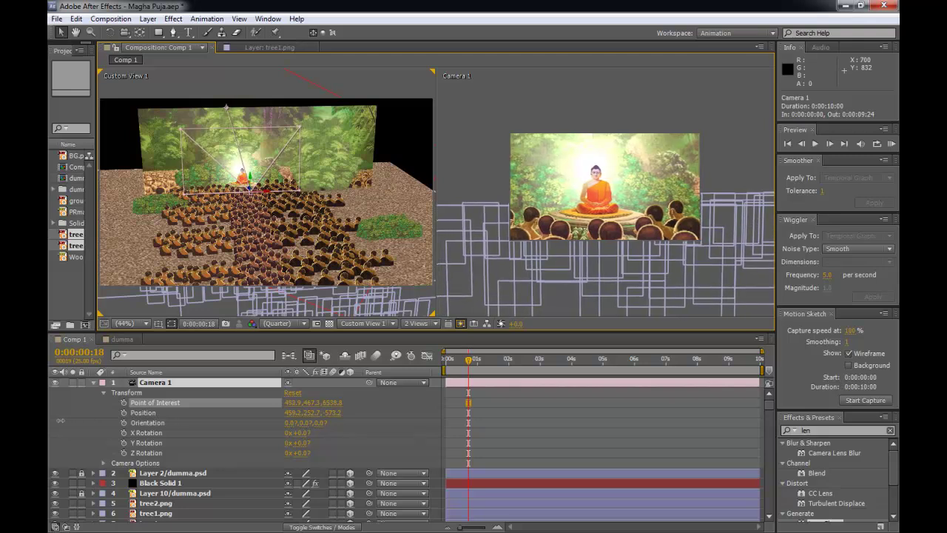
# - Enable keyframing for all of Camera 1's transform properties at 0:00:06:00
pyautogui.moveTo(605, 361); pyautogui.dragTo(637, 378)
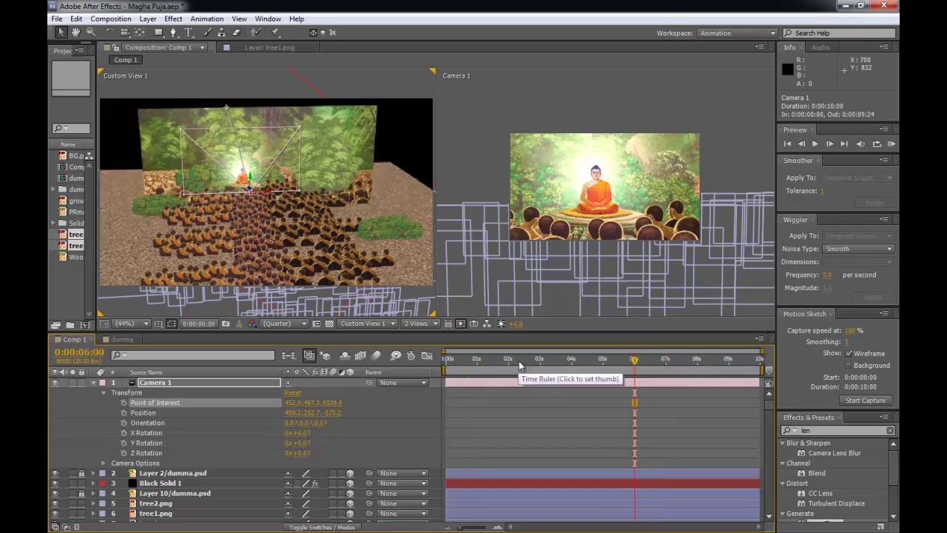
pyautogui.moveTo(124, 407); pyautogui.dragTo(125, 453)
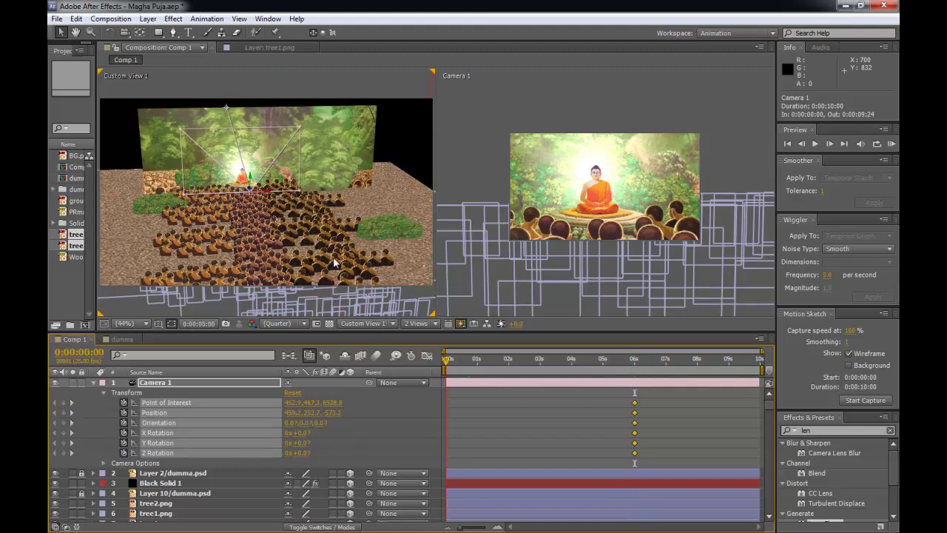
# - At the first frame, pull Camera 1 back over the crowd to about 462.6, 136.1, -4436.4
pyautogui.press('Home')
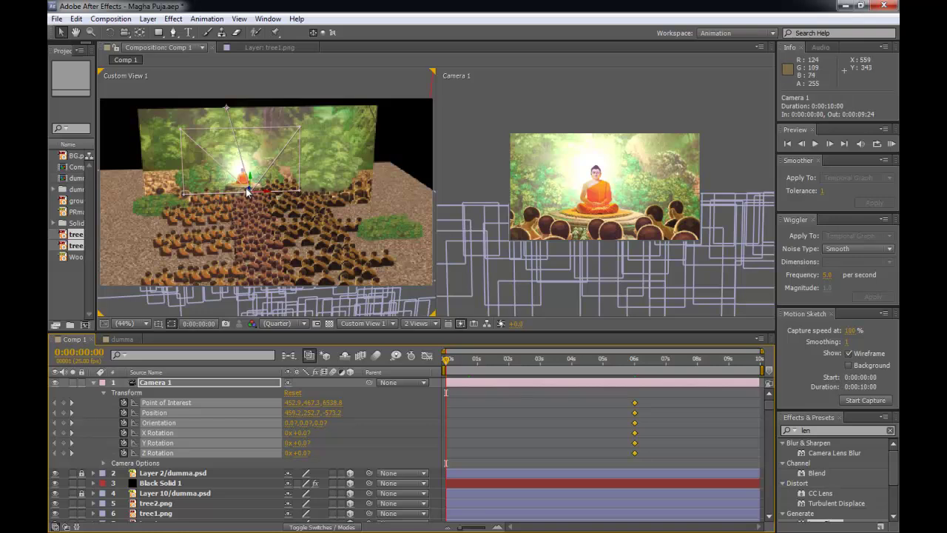
pyautogui.moveTo(250, 190); pyautogui.dragTo(309, 530)
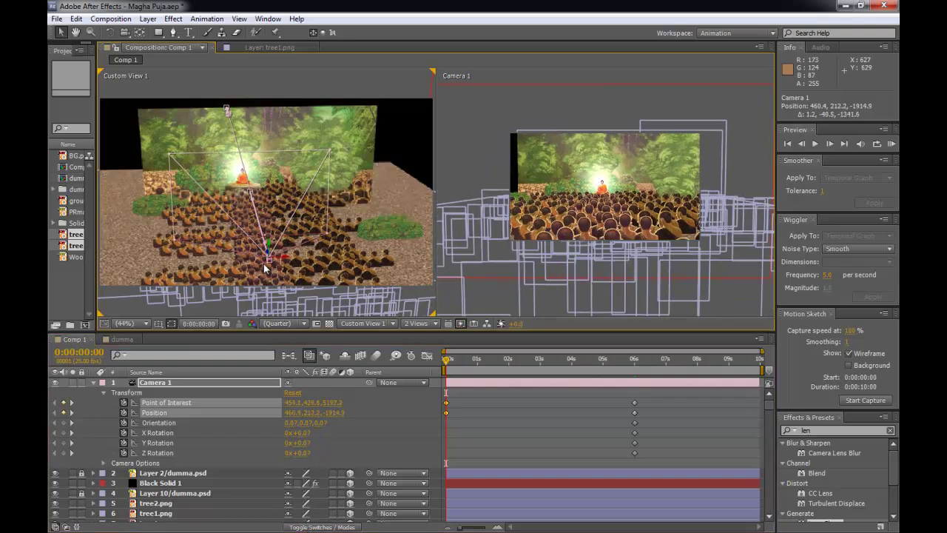
pyautogui.moveTo(270, 252); pyautogui.dragTo(274, 449)
pyautogui.press('c')
pyautogui.moveTo(318, 223); pyautogui.dragTo(301, 201)
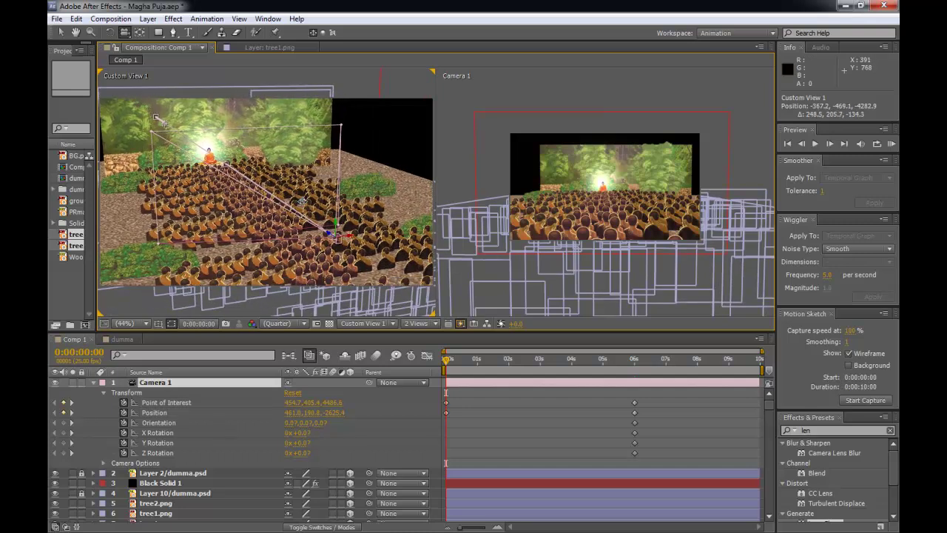
pyautogui.moveTo(158, 118); pyautogui.dragTo(179, 133)
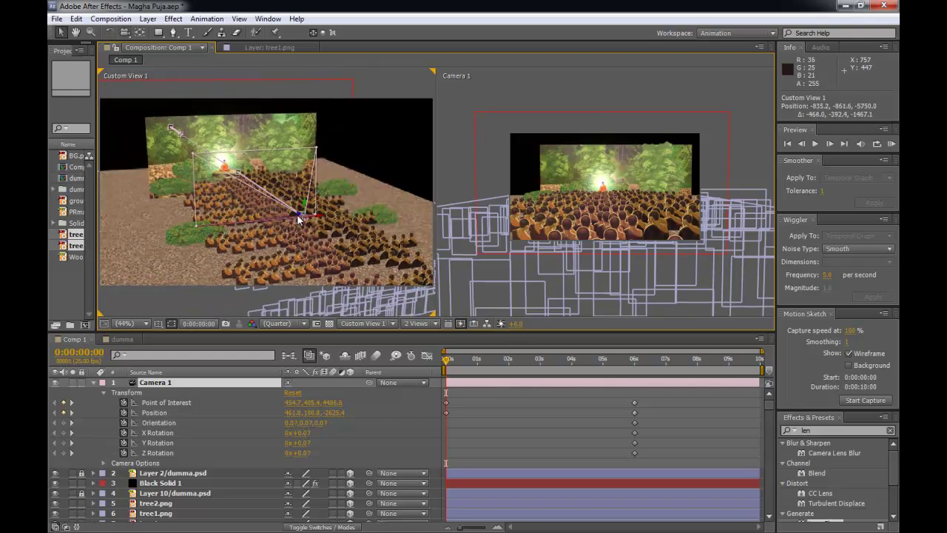
pyautogui.moveTo(300, 214); pyautogui.dragTo(319, 233)
pyautogui.moveTo(344, 267); pyautogui.dragTo(450, 381)
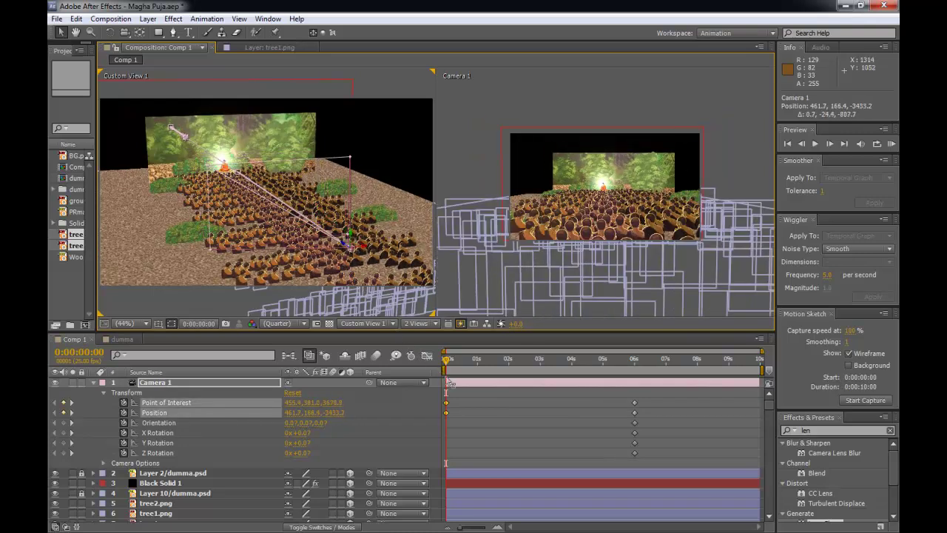
pyautogui.moveTo(489, 432); pyautogui.dragTo(578, 512)
pyautogui.scroll(-3, 266, 193)
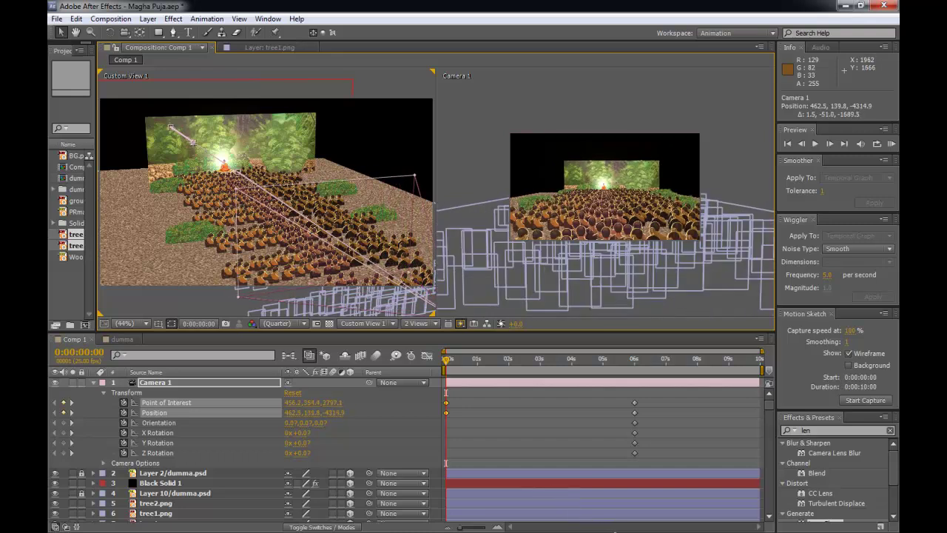
pyautogui.scroll(-1, 368, 302)
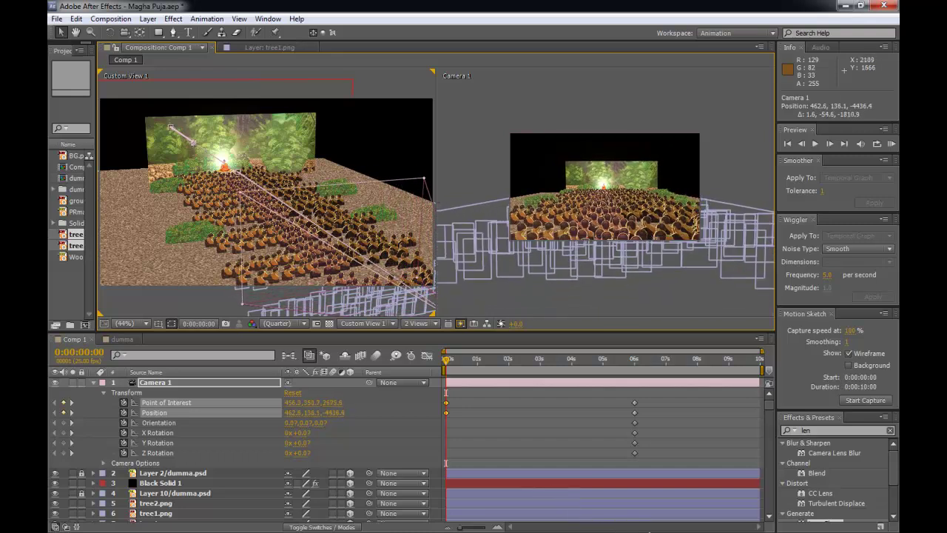
# - Lower Camera 1 at the first frame to about 462.6, 198.5, -4453.7 and raise its aim to point of interest Y about 283
pyautogui.press('c')
pyautogui.moveTo(349, 235)
pyautogui.mouseDown()
pyautogui.moveTo(322, 215)
pyautogui.moveTo(338, 226)
pyautogui.mouseUp()
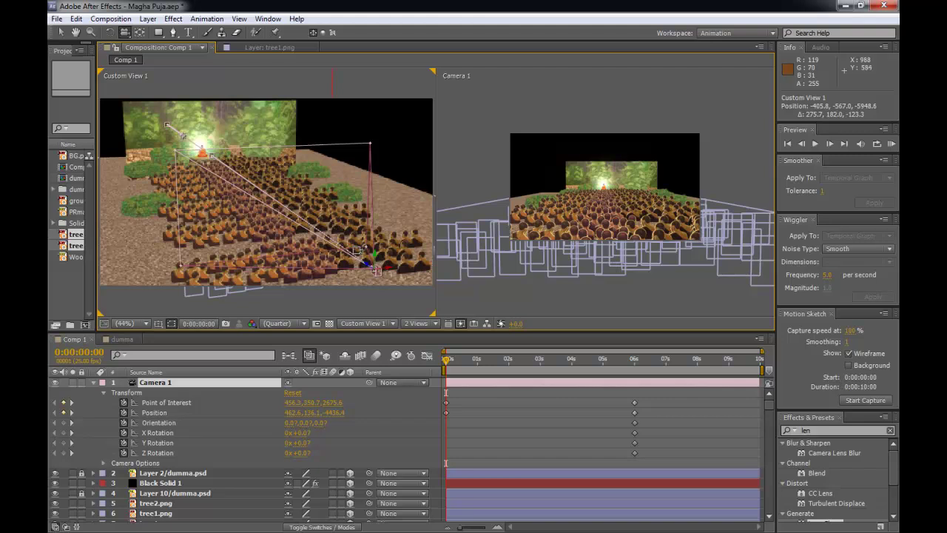
pyautogui.moveTo(365, 264); pyautogui.dragTo(375, 260)
pyautogui.moveTo(623, 214); pyautogui.dragTo(628, 238)
pyautogui.moveTo(380, 272); pyautogui.dragTo(383, 271)
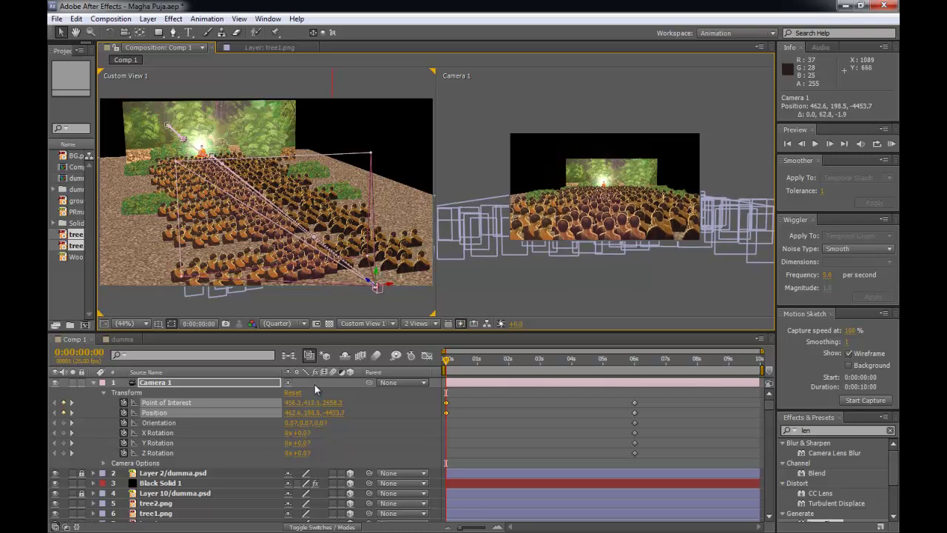
pyautogui.moveTo(313, 402); pyautogui.dragTo(377, 396)
pyautogui.moveTo(511, 391); pyautogui.dragTo(245, 378)
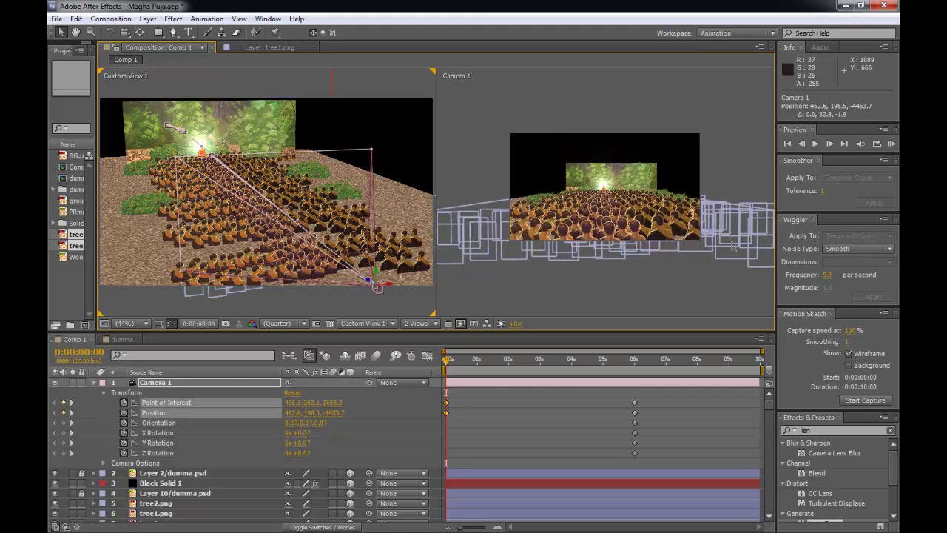
# - Move the Layer 5 copy monks at the crowd's front right to about 579.3, 237.5, -3724.2
pyautogui.click(722, 185)
pyautogui.click(675, 231)
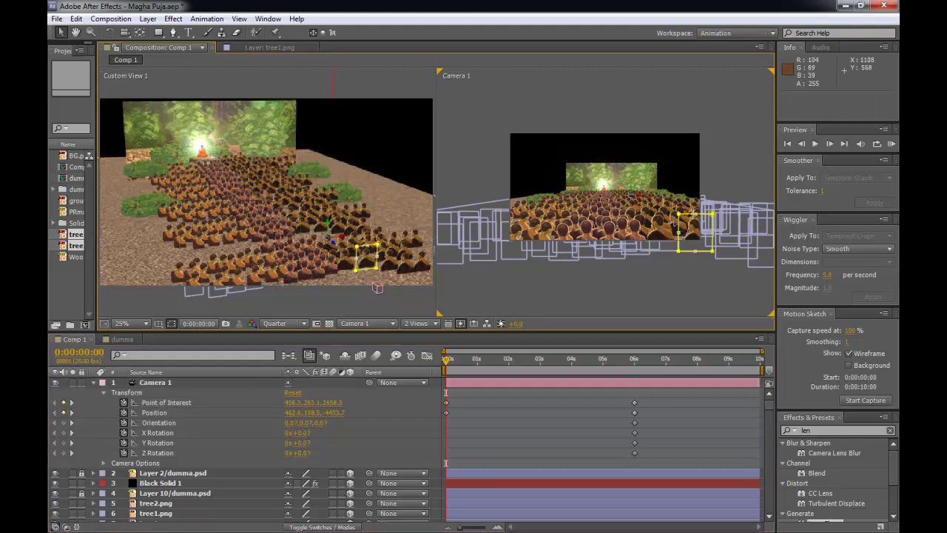
pyautogui.click(734, 184)
pyautogui.click(696, 234)
pyautogui.moveTo(645, 201); pyautogui.dragTo(640, 199)
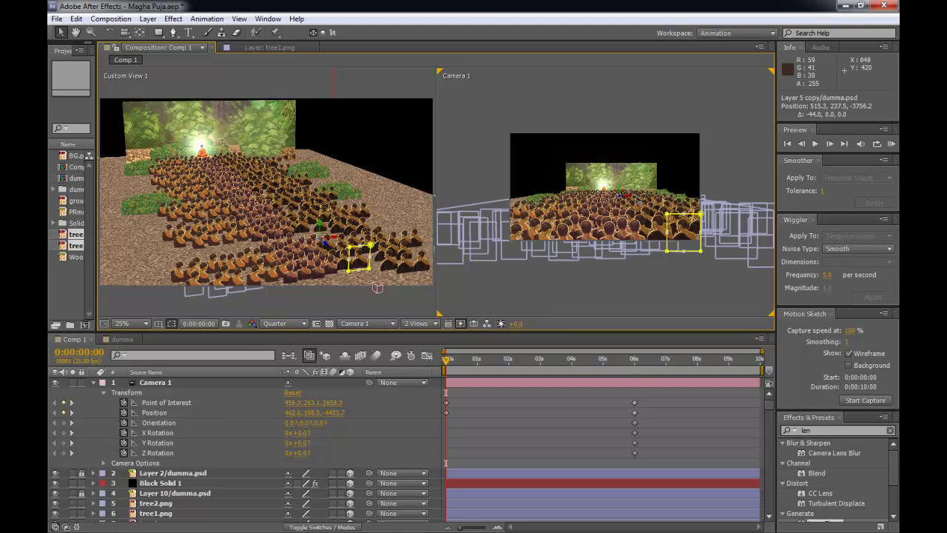
pyautogui.moveTo(637, 199)
pyautogui.mouseDown()
pyautogui.moveTo(660, 200)
pyautogui.moveTo(636, 191)
pyautogui.mouseUp()
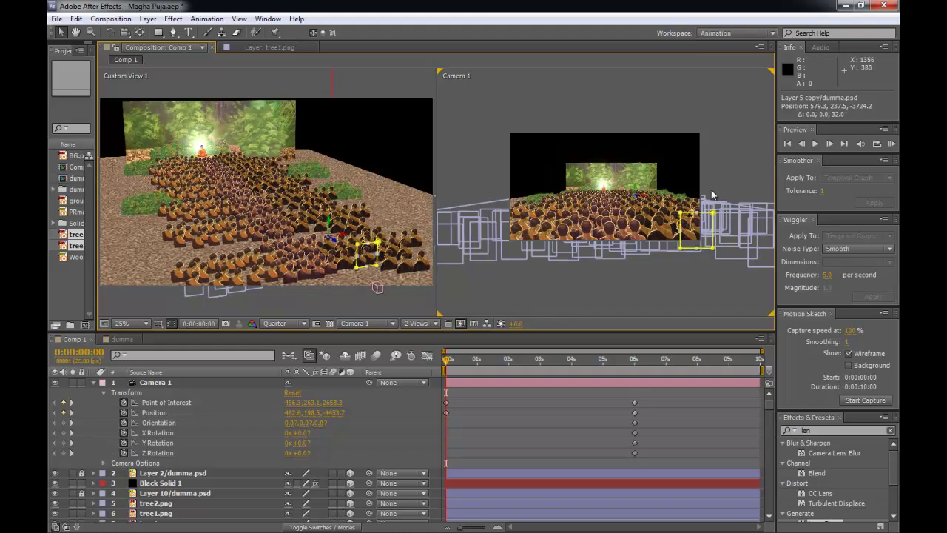
pyautogui.click(729, 169)
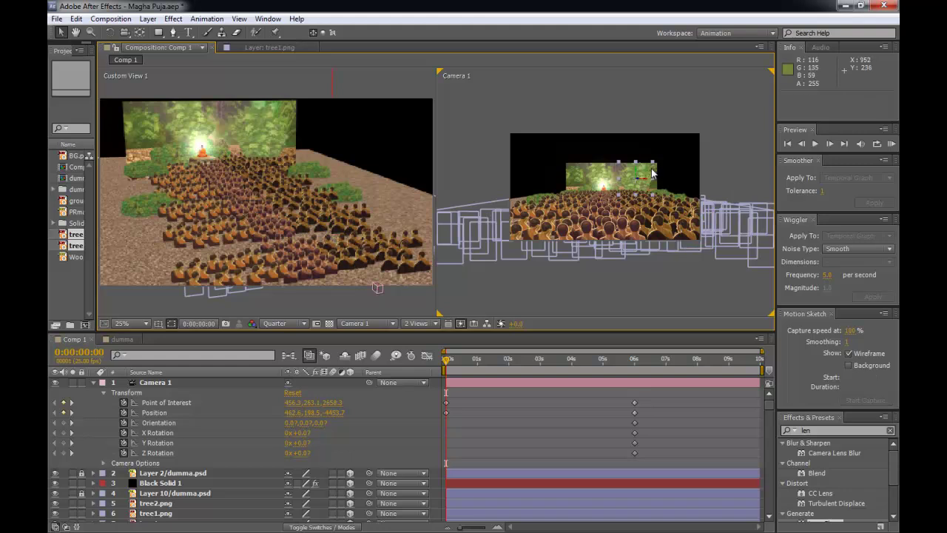
# - Lock the Black Solid 1 layer so it cannot be selected in the viewer
pyautogui.click(652, 174)
pyautogui.click(723, 195)
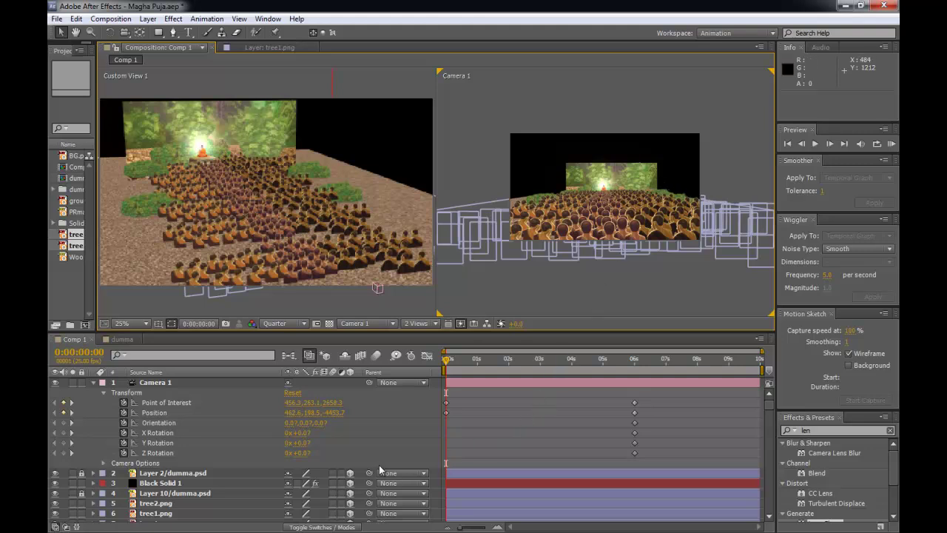
pyautogui.click(653, 171)
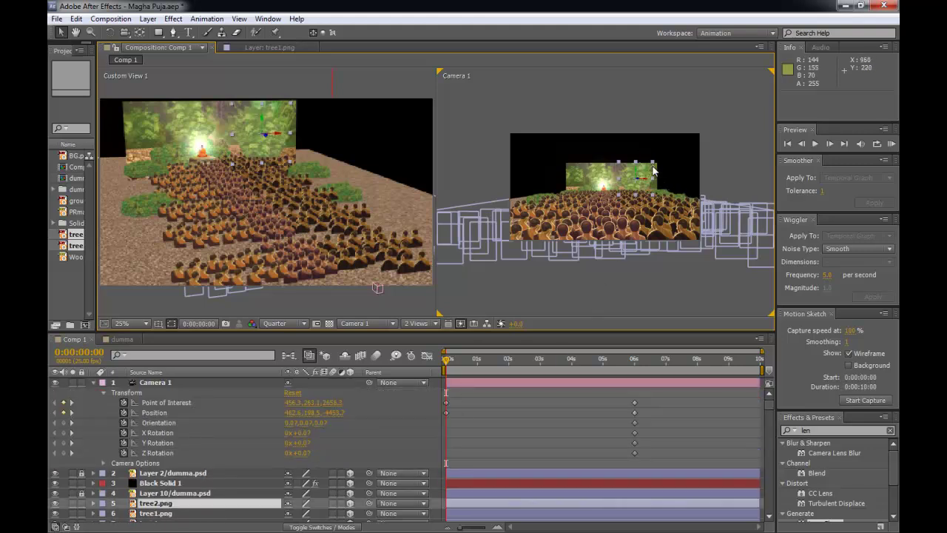
pyautogui.click(560, 163)
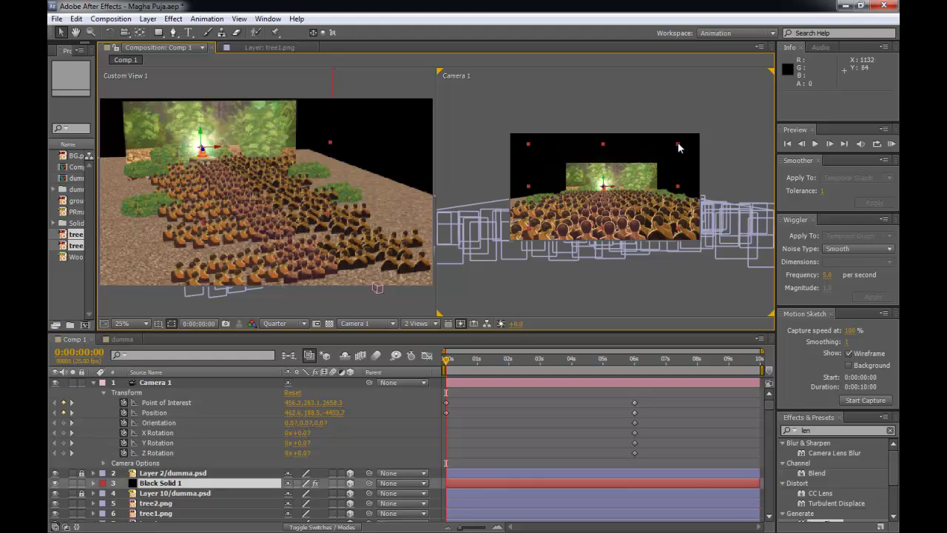
pyautogui.click(82, 483)
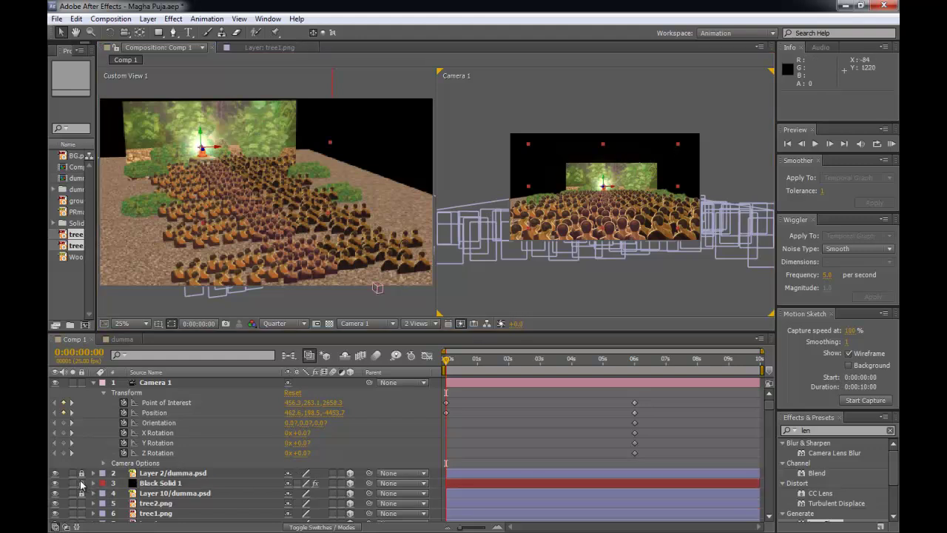
# - Try enlarging the BG.png backdrop from its upper corner, and undo the scaling
pyautogui.scroll(-3, 141, 477)
pyautogui.click(155, 492)
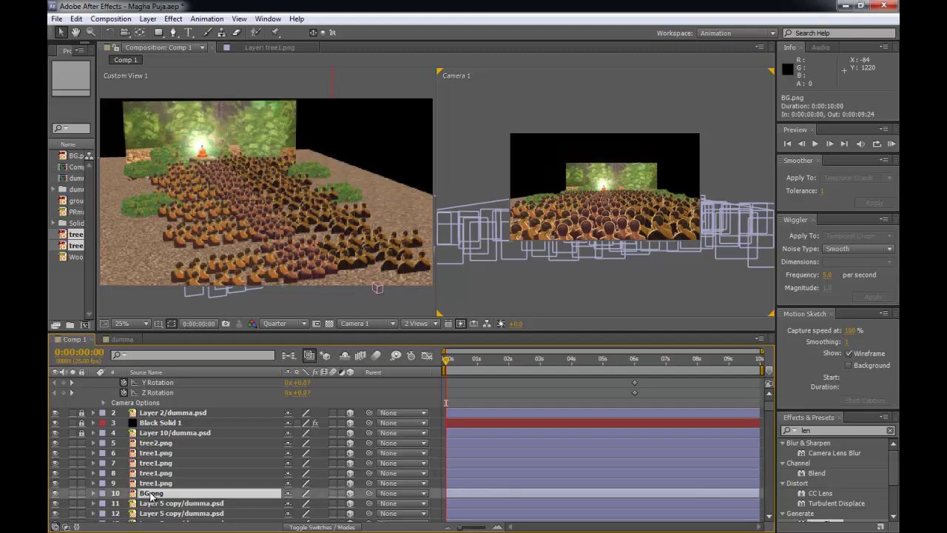
pyautogui.moveTo(658, 164); pyautogui.dragTo(717, 142)
pyautogui.hotkey('ctrl', 'z')
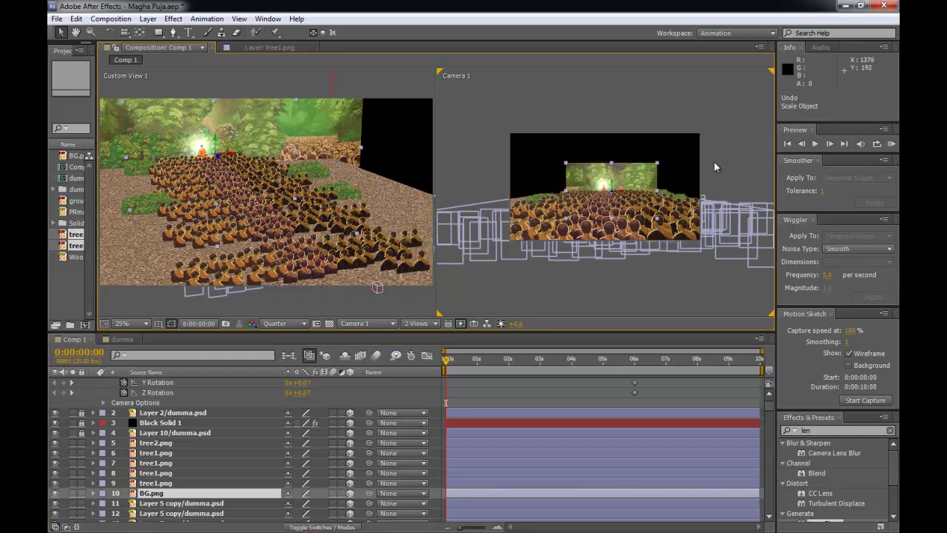
pyautogui.click(716, 158)
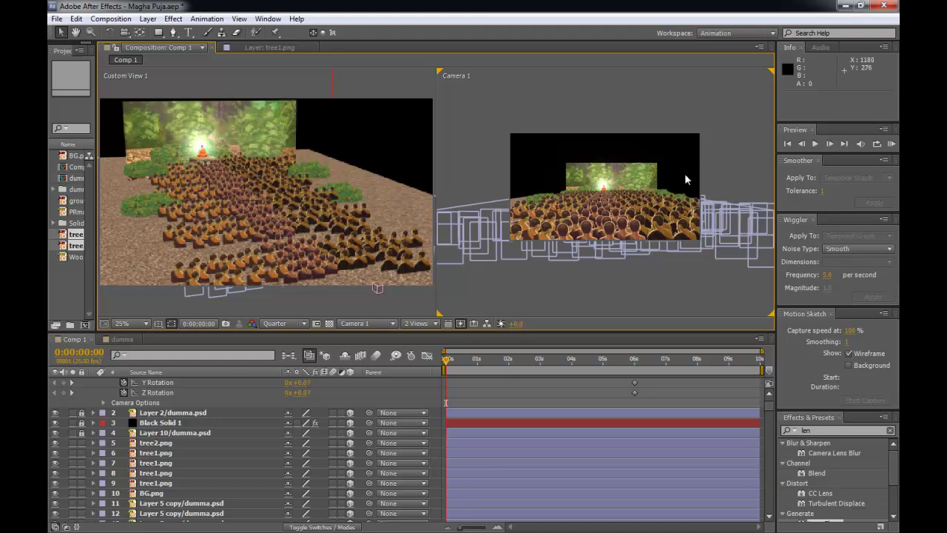
# - Move tree2.png forward beside the right side of the crowd, to about 1220.6, 48.0, -2518.6
pyautogui.click(274, 151)
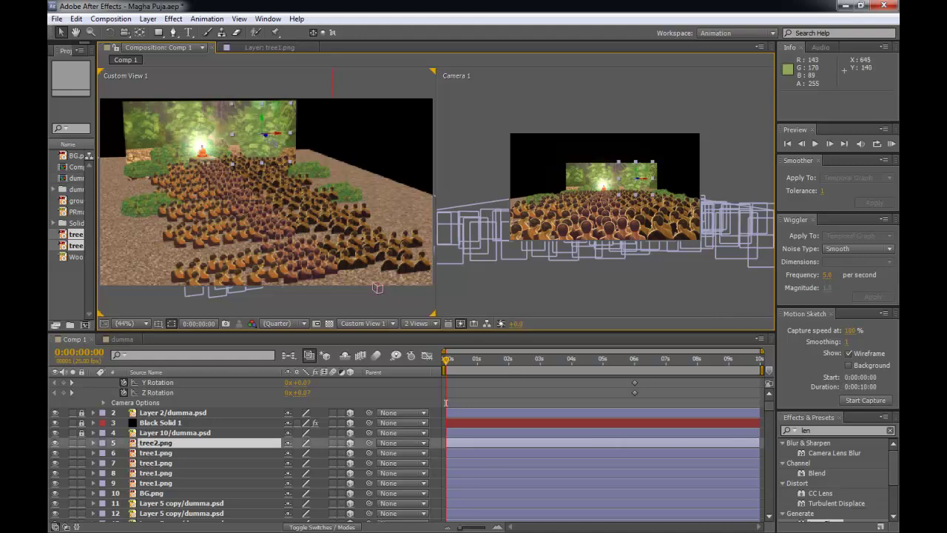
pyautogui.moveTo(264, 133); pyautogui.dragTo(464, 275)
pyautogui.moveTo(659, 361); pyautogui.dragTo(780, 437)
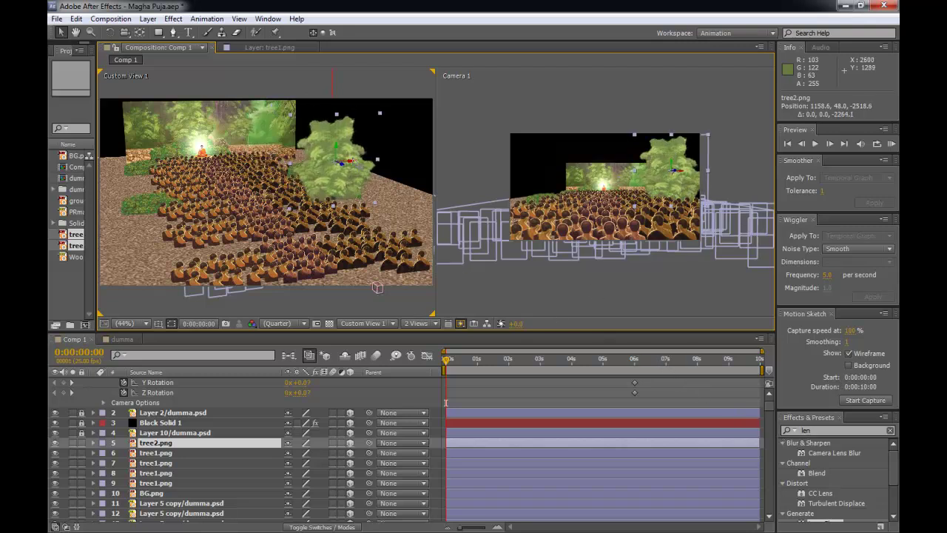
pyautogui.moveTo(352, 161)
pyautogui.mouseDown()
pyautogui.moveTo(394, 177)
pyautogui.moveTo(362, 170)
pyautogui.mouseUp()
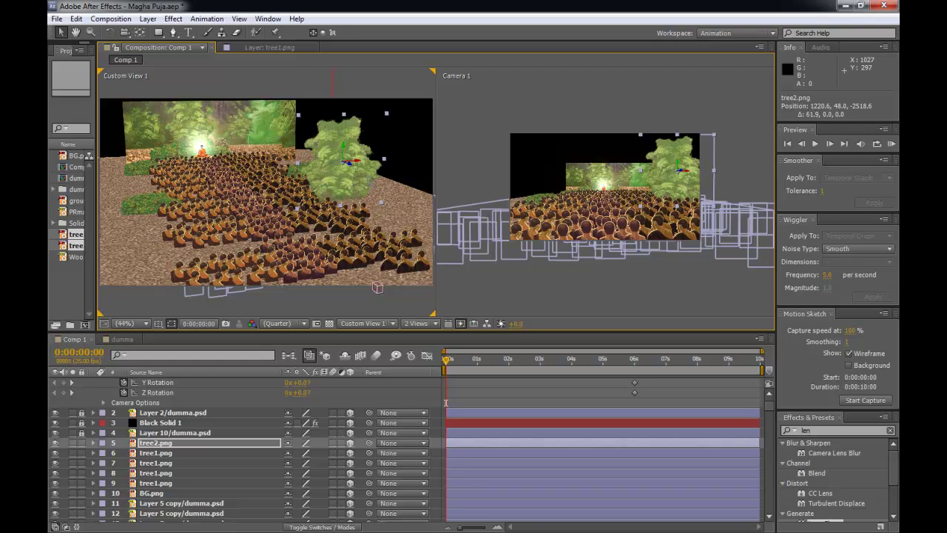
# - Duplicate tree2.png, move the copy nearer the camera along the crowd's right side, and rotate its Y orientation to about 57.3°
pyautogui.hotkey('ctrl', 'd')
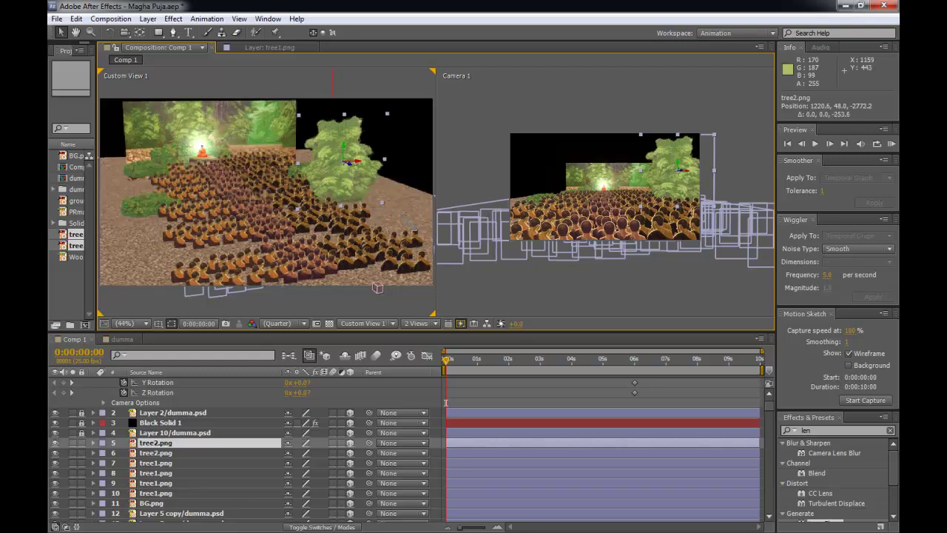
pyautogui.moveTo(411, 224); pyautogui.dragTo(462, 268)
pyautogui.moveTo(516, 323); pyautogui.dragTo(563, 360)
pyautogui.press('Return')
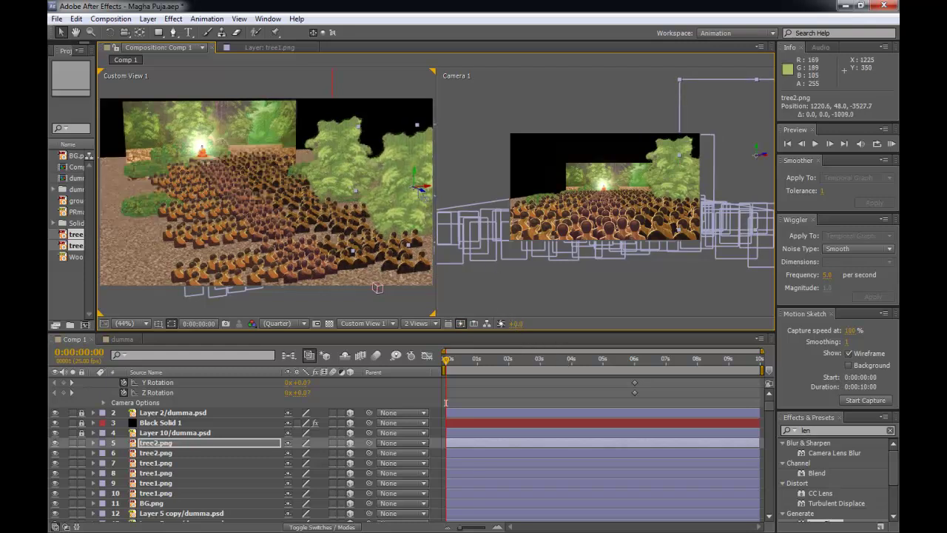
pyautogui.moveTo(417, 189); pyautogui.dragTo(377, 162)
pyautogui.press('w')
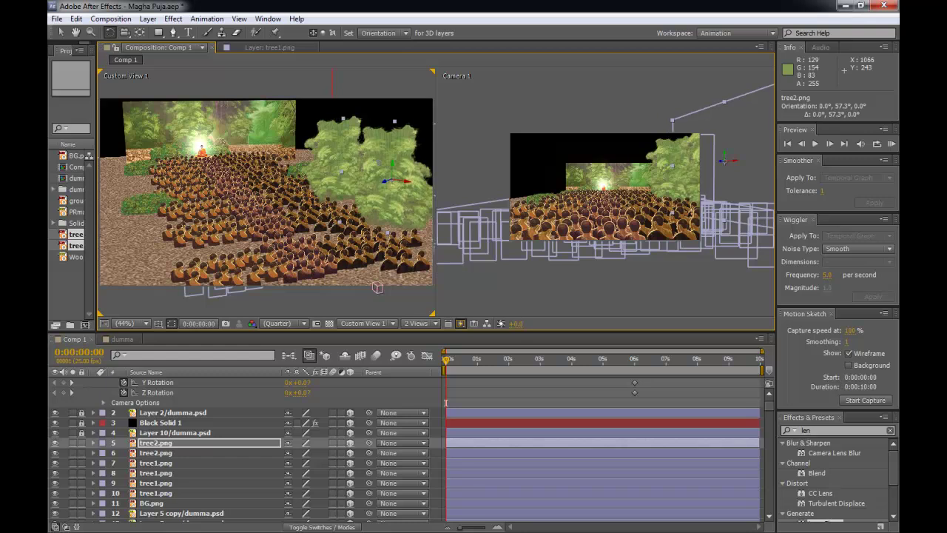
pyautogui.press('v')
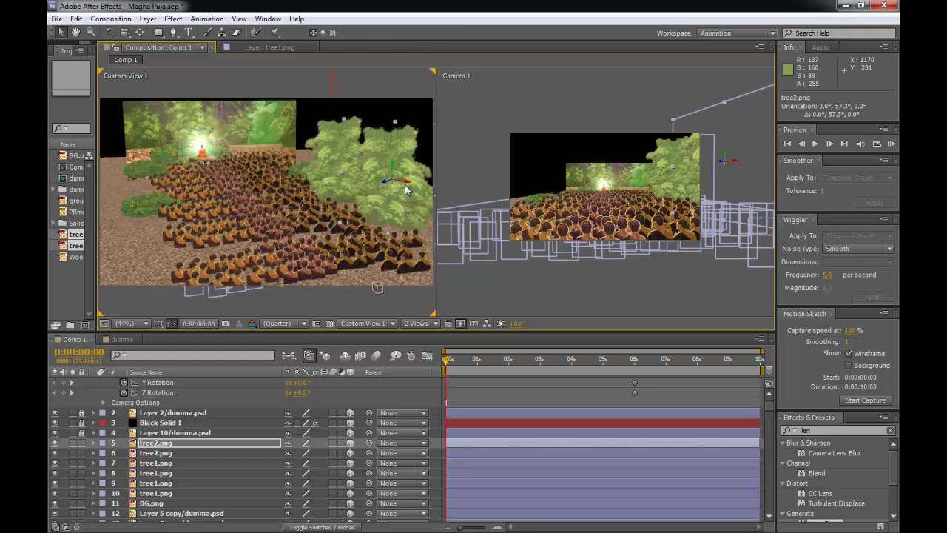
# - Duplicate the first right-side tree2.png, place the copy farther back at about 1397.2, 48.0, -1092.4, and rotate its Y orientation to about 27.5°
pyautogui.click(329, 151)
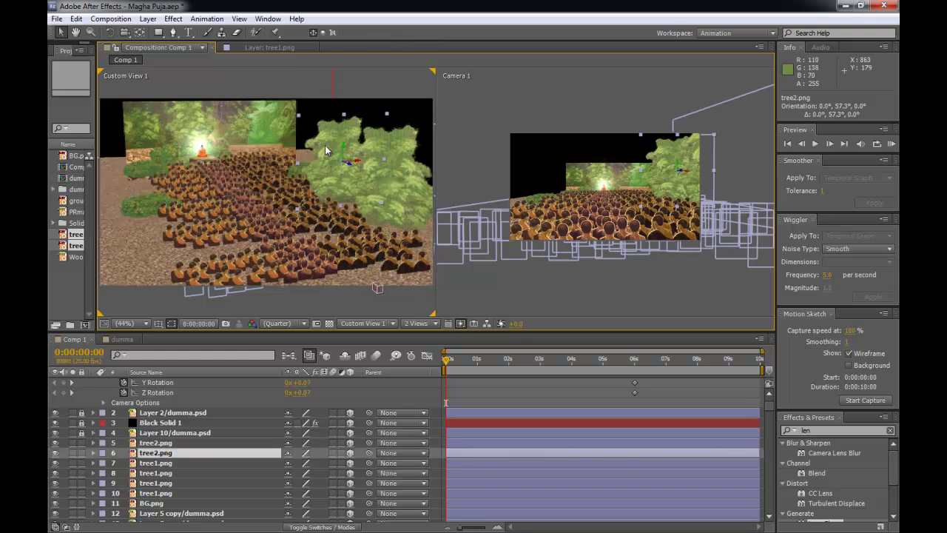
pyautogui.hotkey('ctrl', 'd')
pyautogui.moveTo(349, 164); pyautogui.dragTo(347, 163)
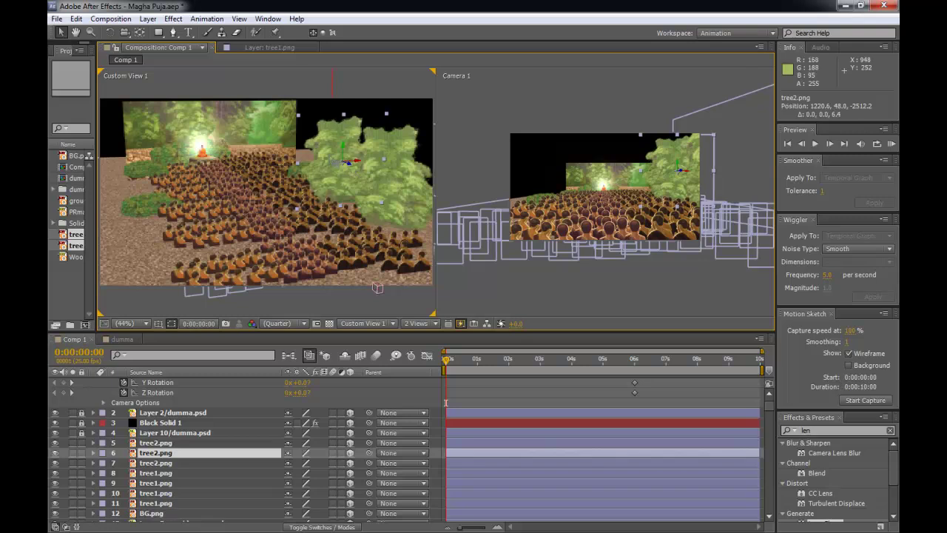
pyautogui.moveTo(290, 143); pyautogui.dragTo(126, 59)
pyautogui.press('Return')
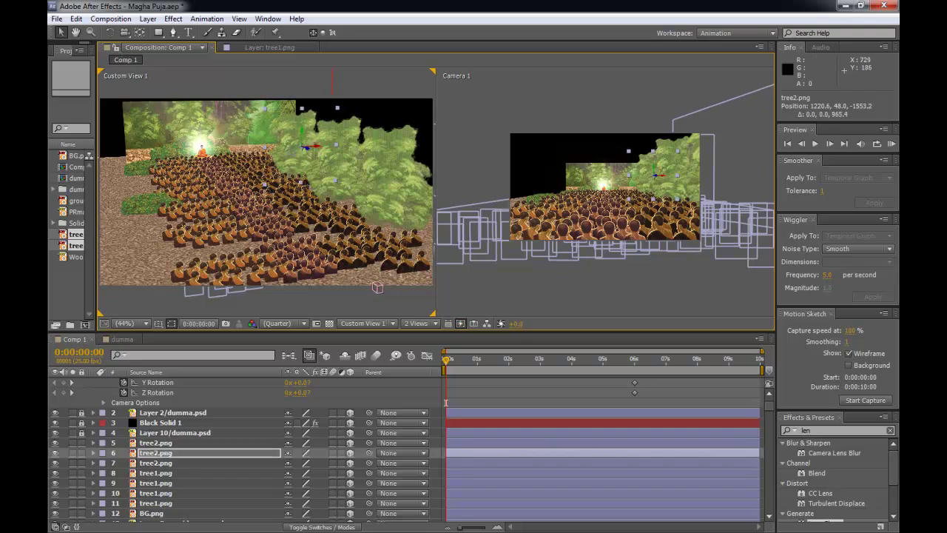
pyautogui.moveTo(318, 147); pyautogui.dragTo(364, 153)
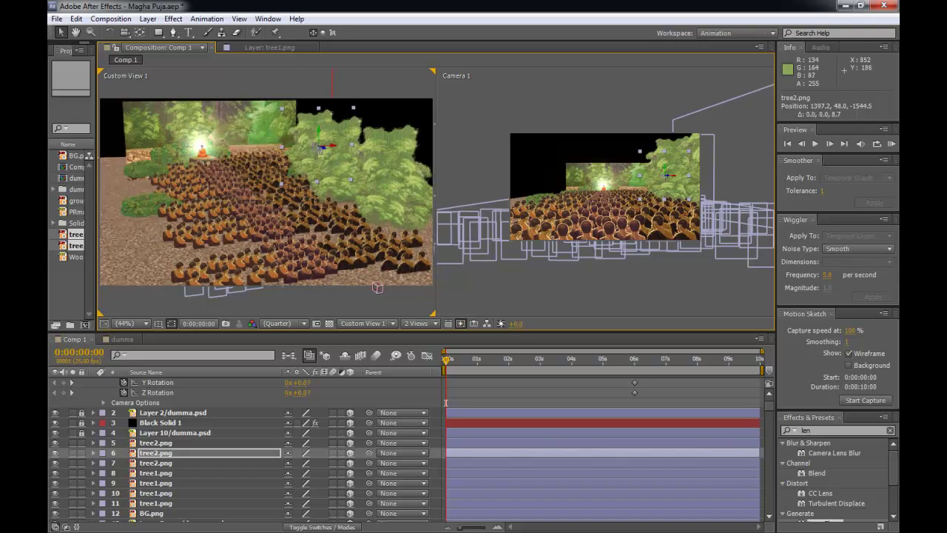
pyautogui.moveTo(243, 100); pyautogui.dragTo(219, 91)
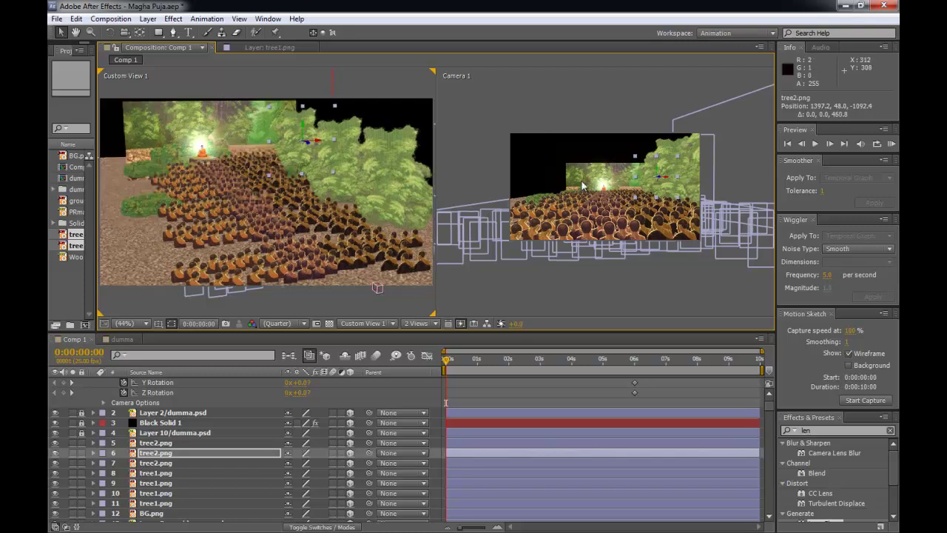
pyautogui.press('w')
pyautogui.moveTo(304, 120); pyautogui.dragTo(288, 136)
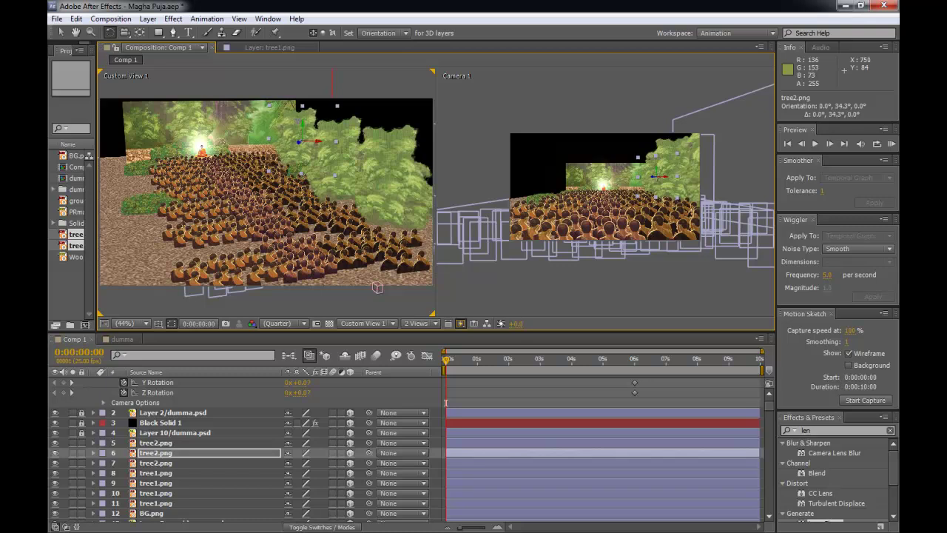
pyautogui.press('v')
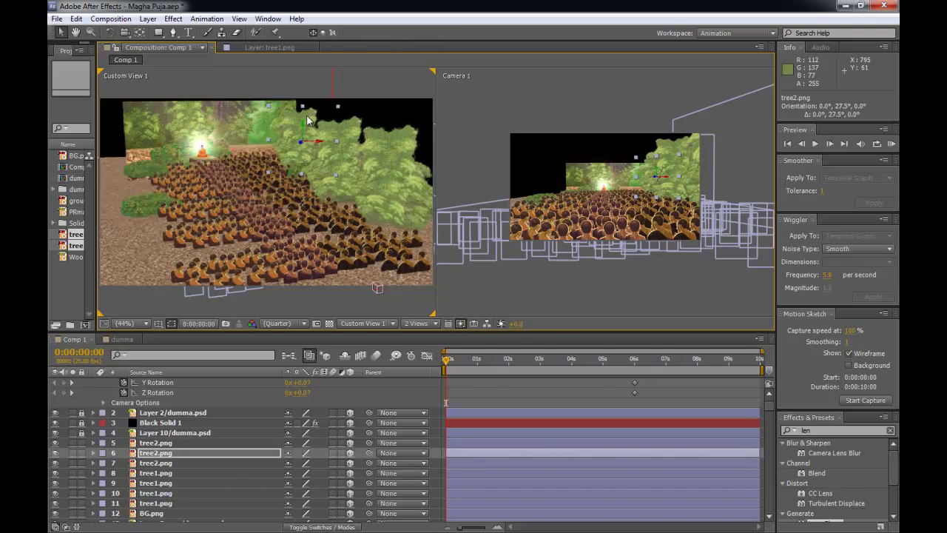
# - Duplicate the front tree2.png into three trees along the crowd's left side, placing one at about -378.7, 48.0, -3357.9
pyautogui.click(340, 175)
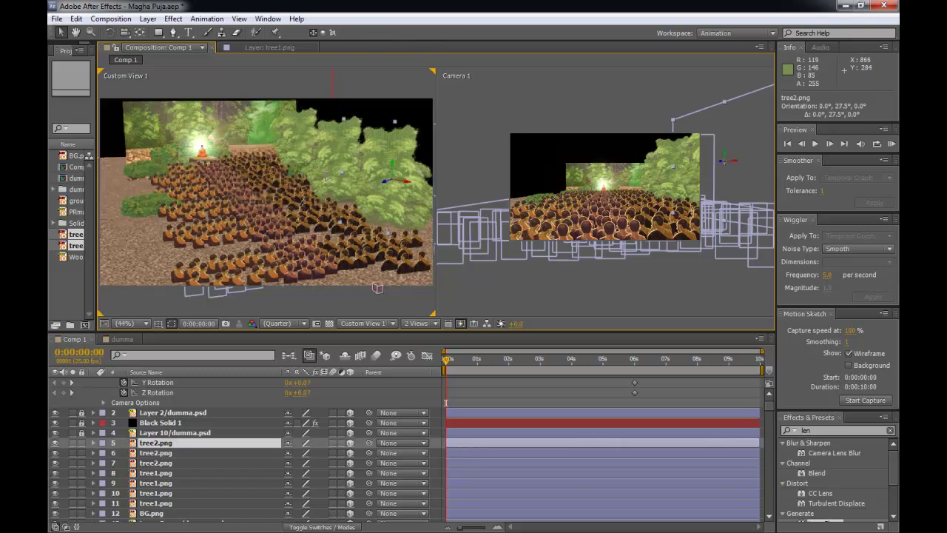
pyautogui.click(326, 176)
pyautogui.hotkey('ctrl', 'd')
pyautogui.moveTo(358, 160); pyautogui.dragTo(73, 203)
pyautogui.moveTo(244, 166); pyautogui.dragTo(178, 288)
pyautogui.press('w')
pyautogui.press('v')
pyautogui.hotkey('ctrl', 'd')
pyautogui.hotkey('ctrl', 'd')
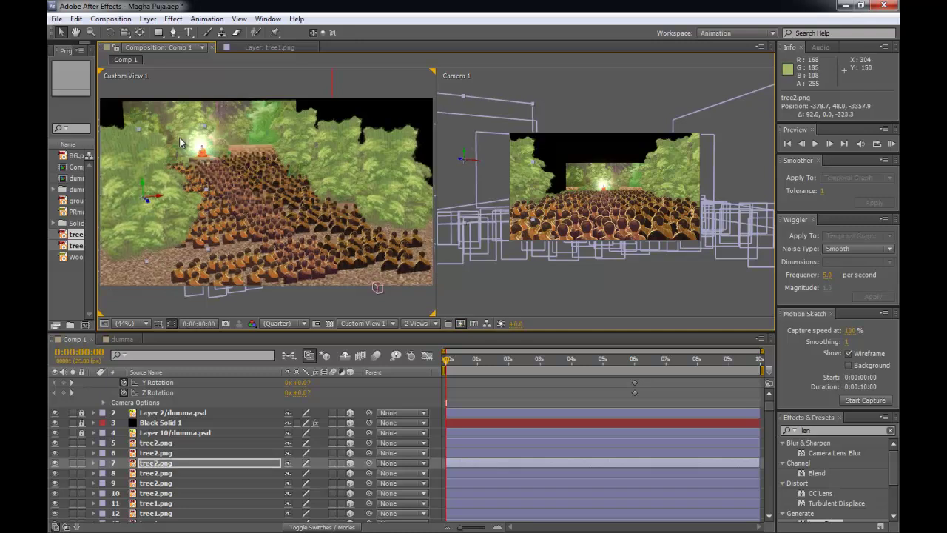
# - Extend the left row of trees toward the backdrop with tree2.png copies, placing the rearmost at about -440.1, 48.0, -841.5
pyautogui.press('c')
pyautogui.moveTo(188, 183); pyautogui.dragTo(194, 184)
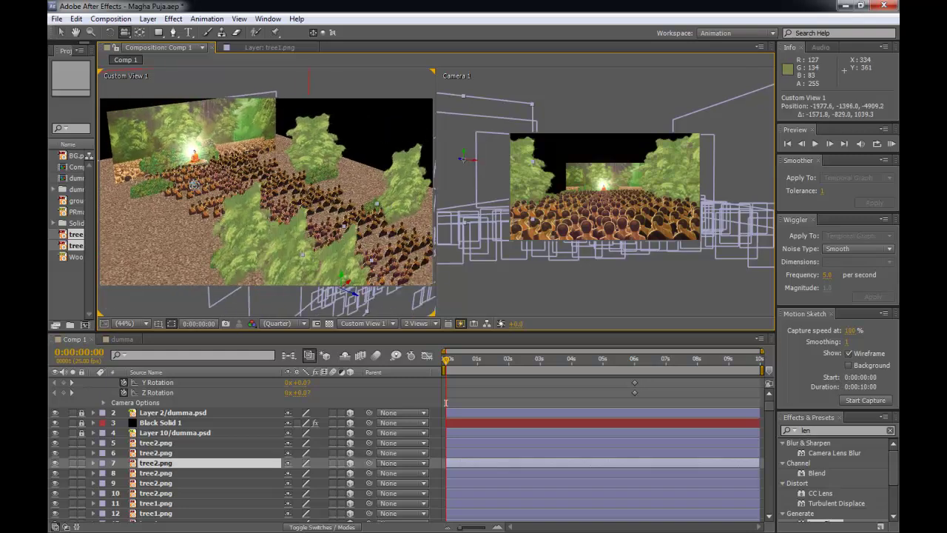
pyautogui.press('v')
pyautogui.click(239, 222)
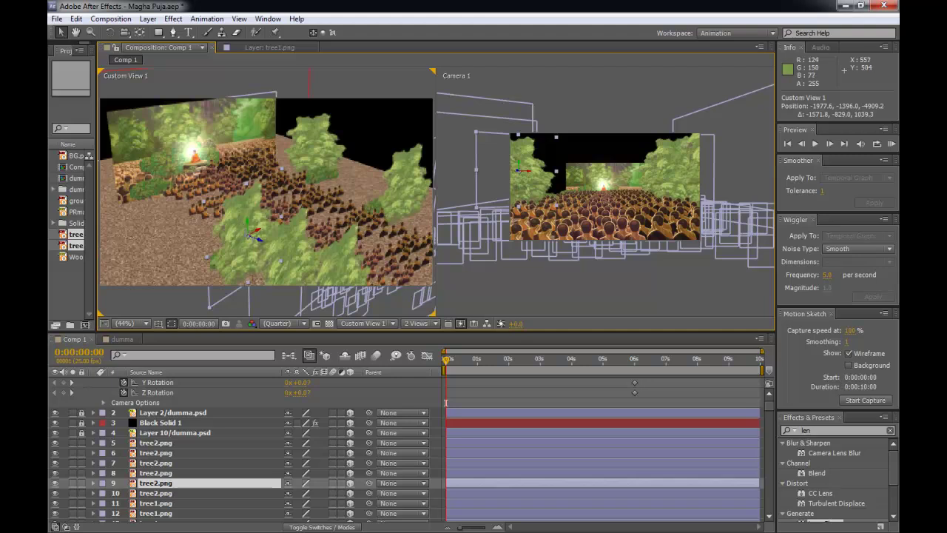
pyautogui.moveTo(257, 239); pyautogui.dragTo(178, 202)
pyautogui.moveTo(110, 167); pyautogui.dragTo(104, 163)
pyautogui.moveTo(192, 213); pyautogui.dragTo(33, 141)
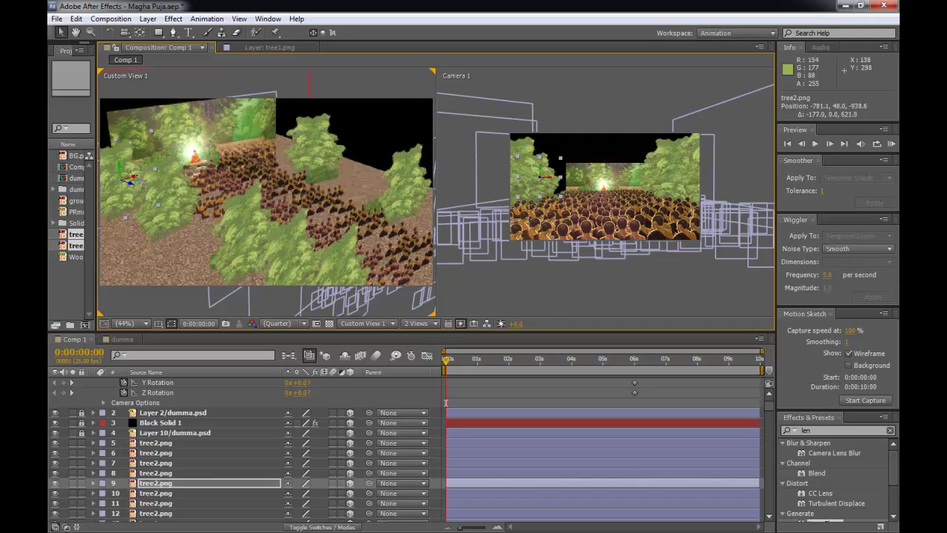
pyautogui.moveTo(129, 179); pyautogui.dragTo(157, 171)
pyautogui.moveTo(222, 166); pyautogui.dragTo(241, 170)
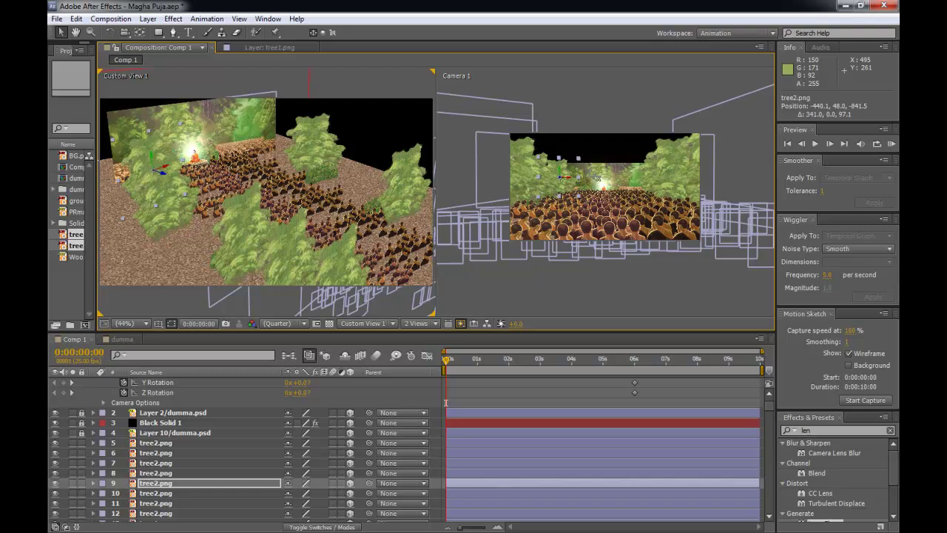
pyautogui.click(685, 285)
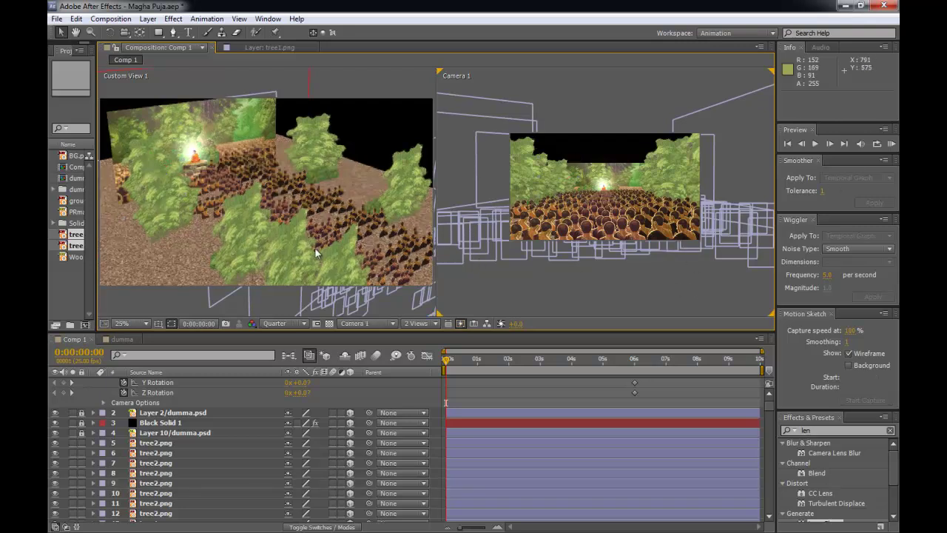
# - Place a tree1.png bush among the monks at about 766.8, 448.8, -1963.6
pyautogui.click(332, 178)
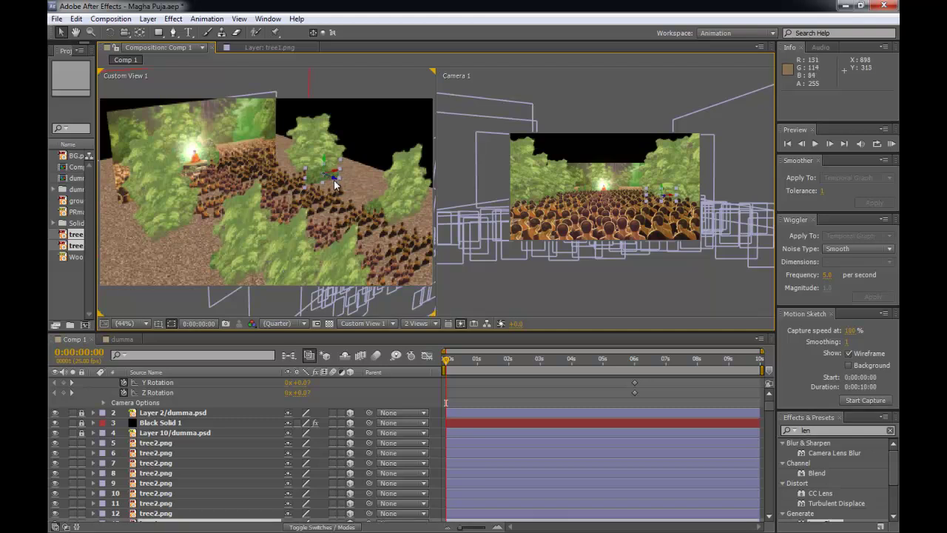
pyautogui.moveTo(332, 178); pyautogui.dragTo(164, 230)
pyautogui.moveTo(275, 171); pyautogui.dragTo(275, 184)
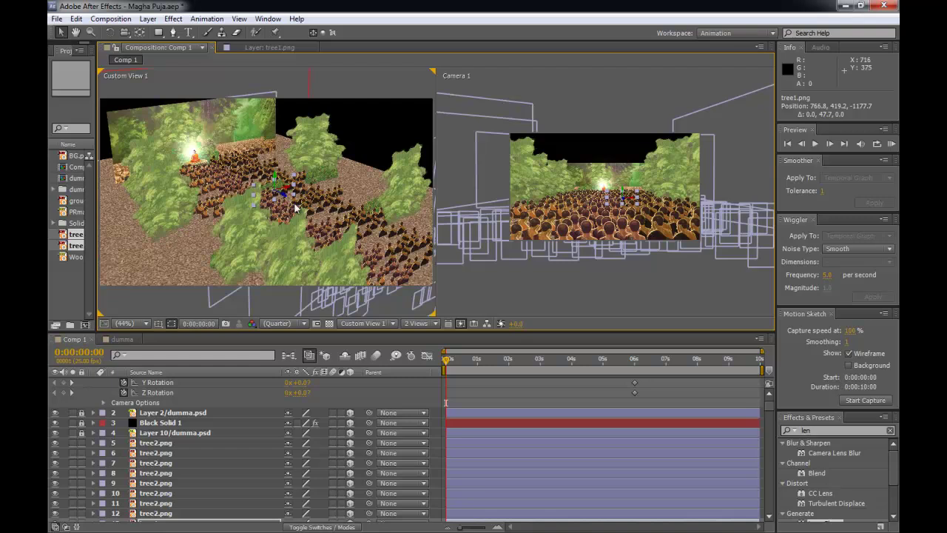
pyautogui.moveTo(331, 231); pyautogui.dragTo(466, 287)
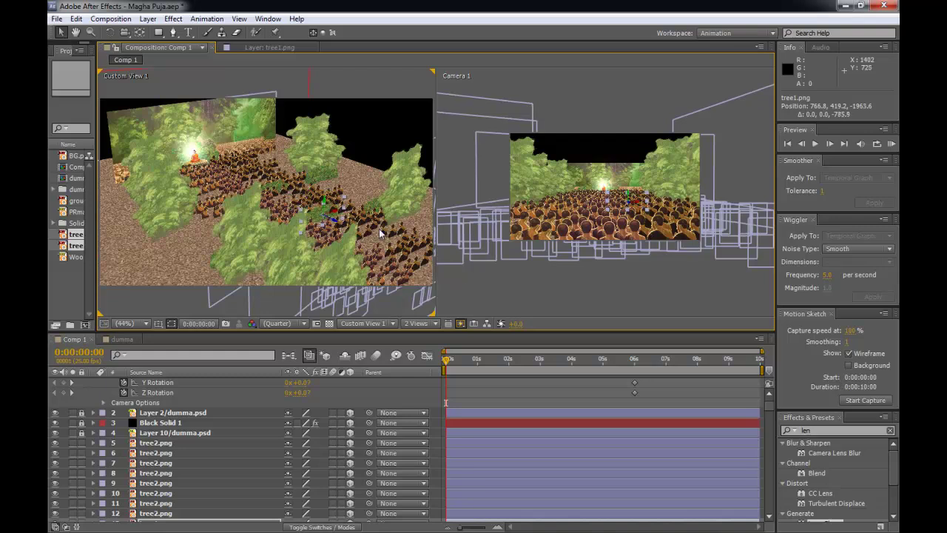
pyautogui.moveTo(323, 200); pyautogui.dragTo(333, 207)
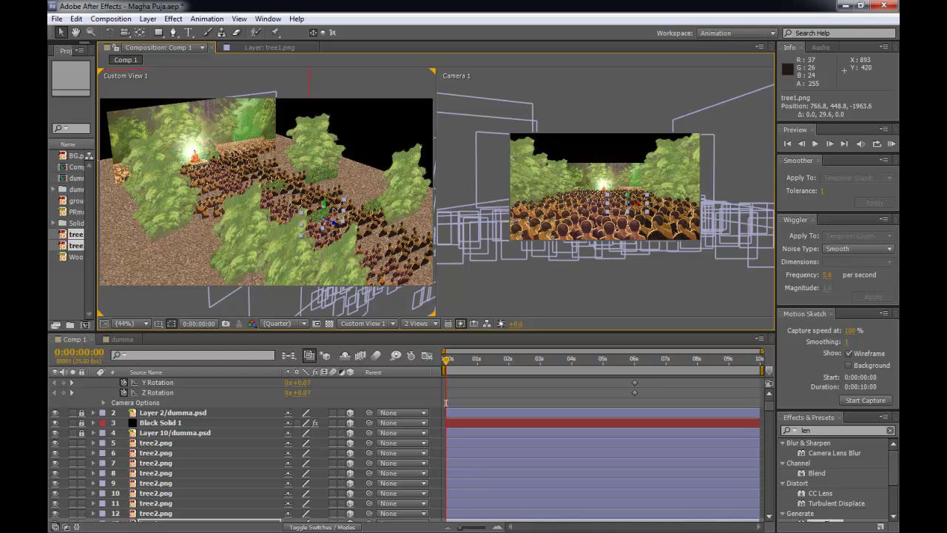
# - Place further tree1.png bushes toward the rear of the crowd at about 766.8, 448.8, -816.7 and 228.0, 496.7, -816.7
pyautogui.moveTo(334, 227); pyautogui.dragTo(238, 184)
pyautogui.moveTo(302, 200); pyautogui.dragTo(58, 112)
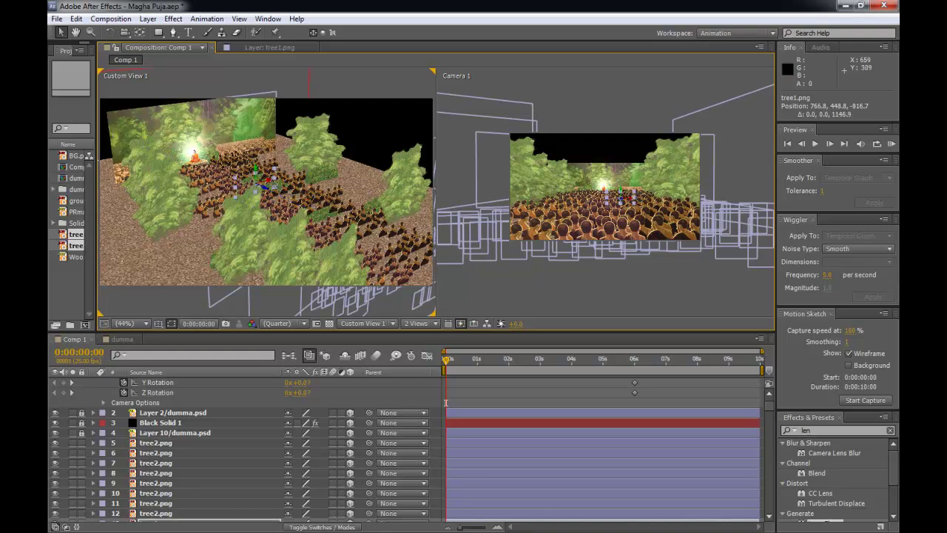
pyautogui.moveTo(269, 179); pyautogui.dragTo(266, 181)
pyautogui.moveTo(212, 204); pyautogui.dragTo(135, 228)
pyautogui.moveTo(214, 179); pyautogui.dragTo(216, 204)
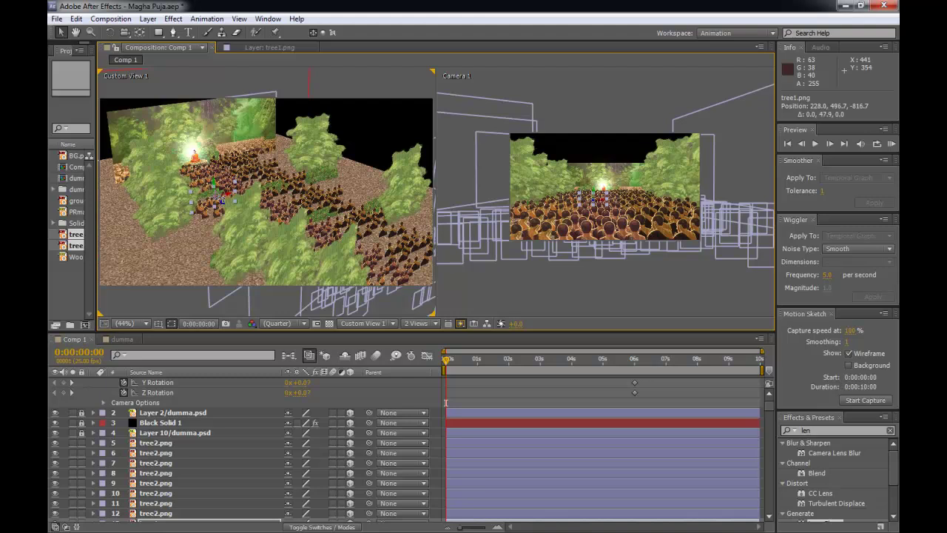
# - Save the project and view the scene through Camera 1 alone at 50% zoom and time 0:00:00:23
pyautogui.click(673, 89)
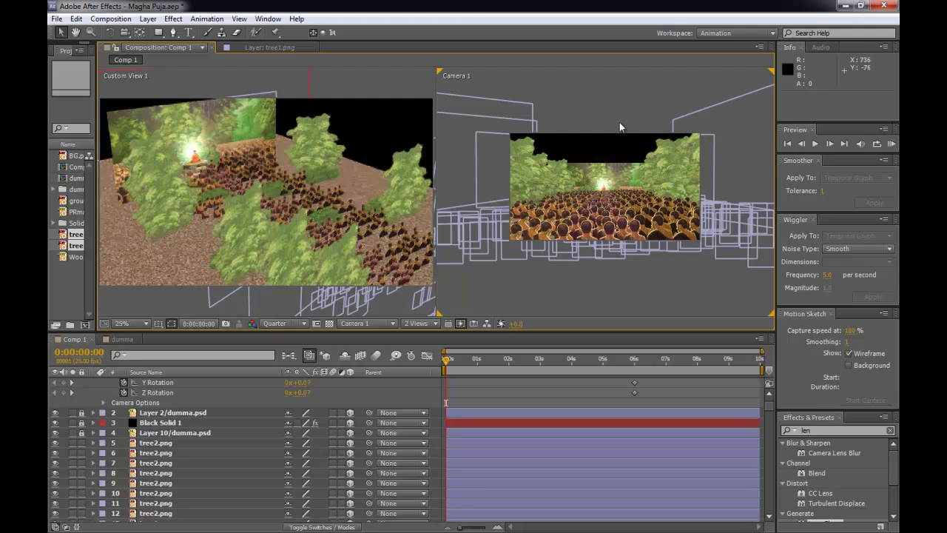
pyautogui.hotkey('ctrl', 's')
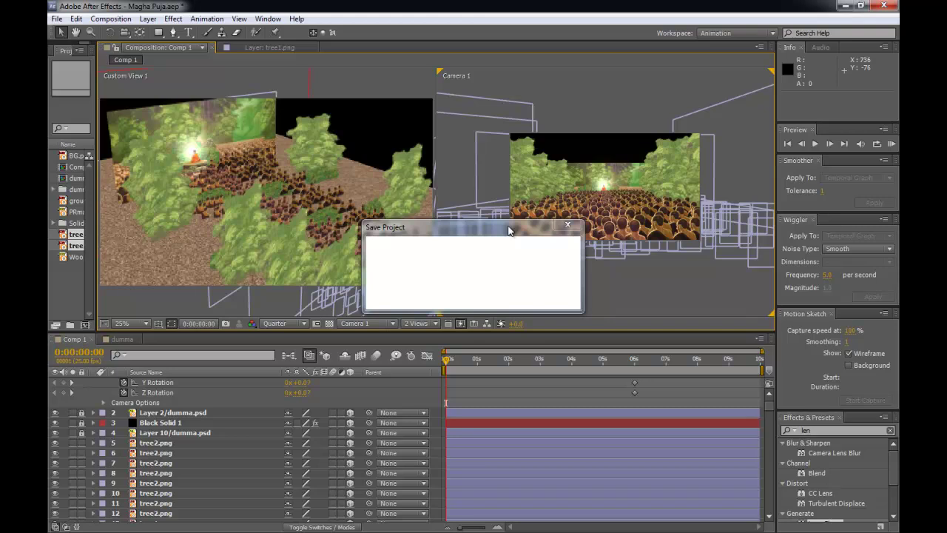
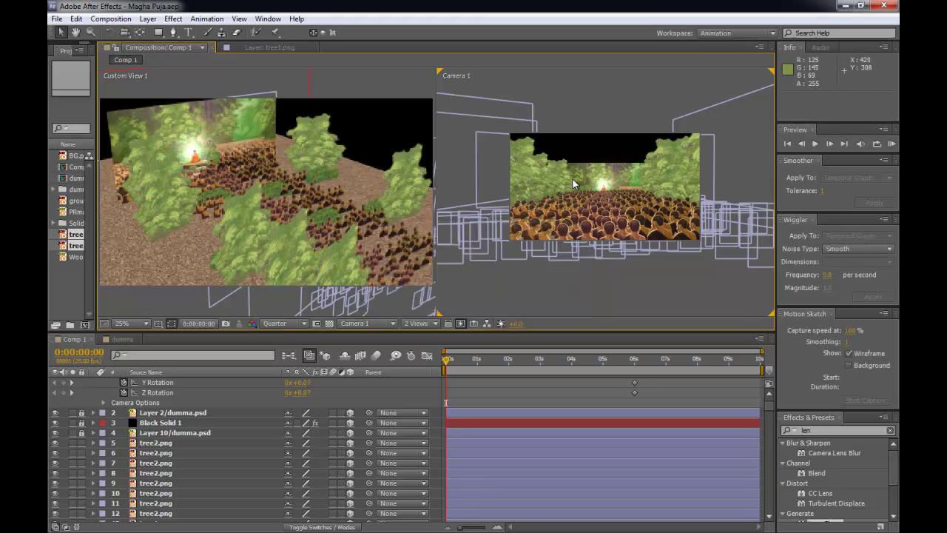
pyautogui.click(425, 324)
pyautogui.click(435, 337)
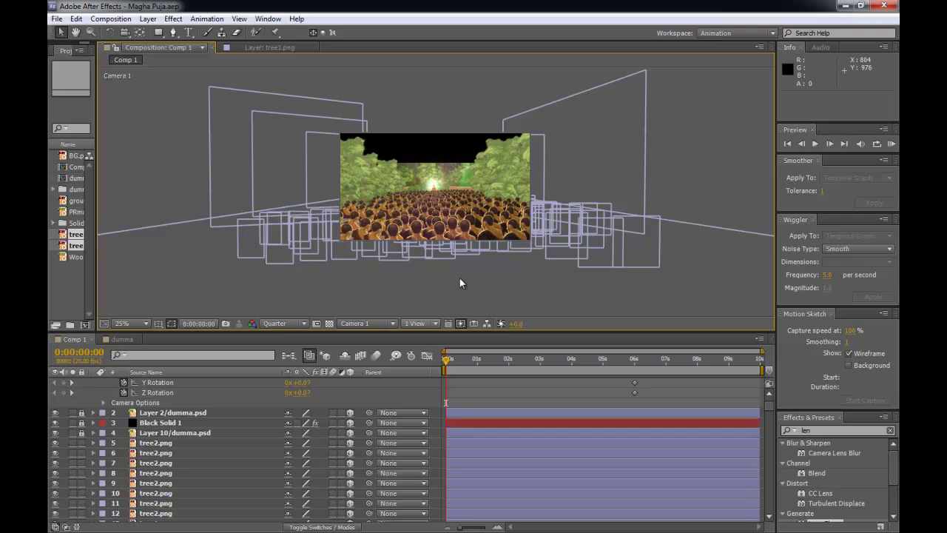
pyautogui.press('.')
pyautogui.moveTo(446, 361); pyautogui.dragTo(478, 368)
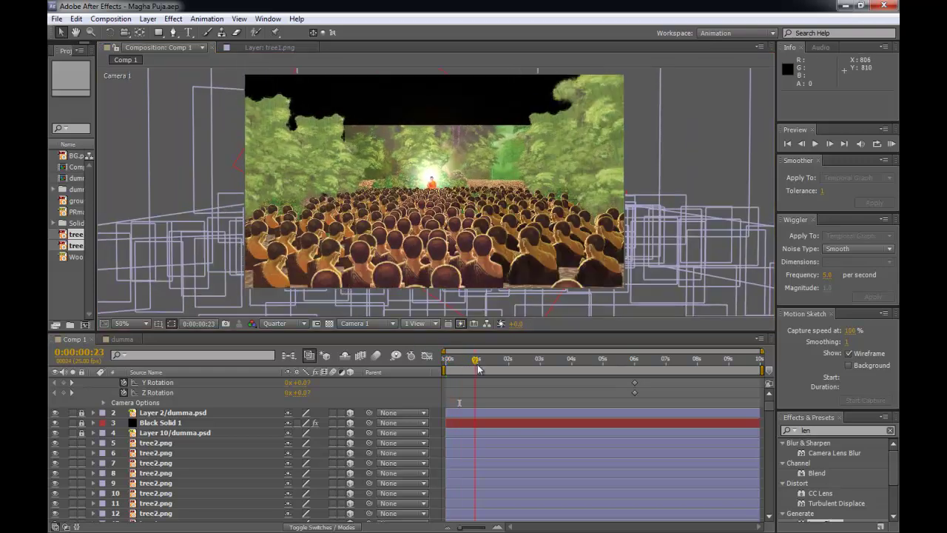
# - Enable motion blur for the composition and collapse the Camera 1 layer's properties
pyautogui.click(377, 355)
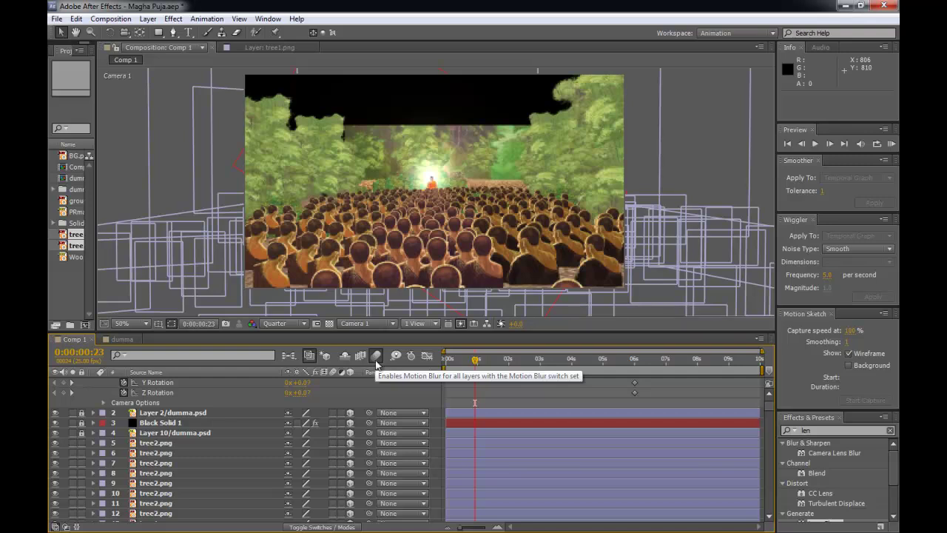
pyautogui.scroll(2, 348, 420)
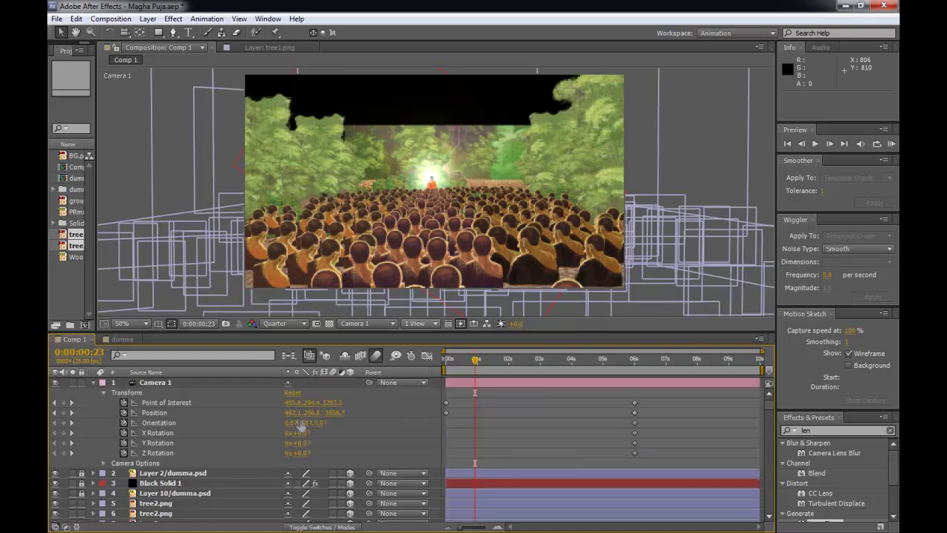
pyautogui.click(93, 382)
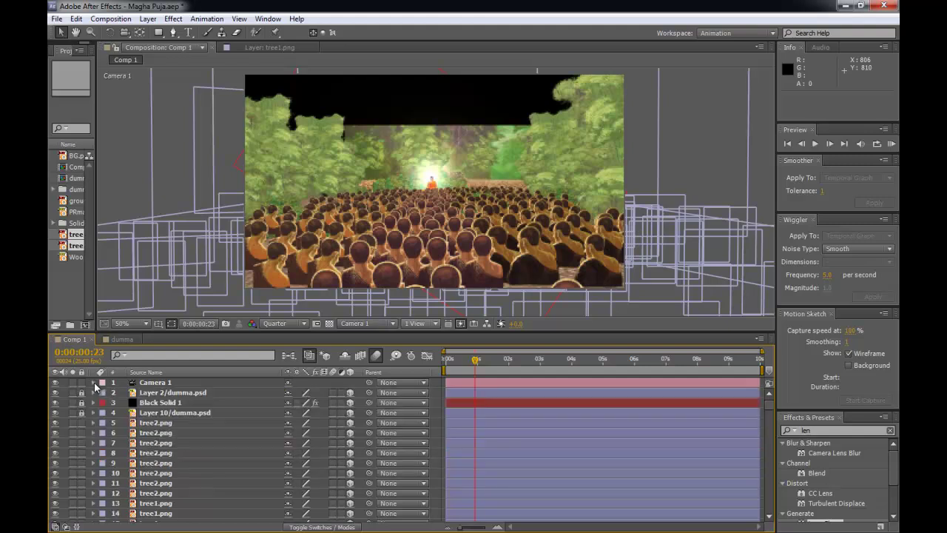
# - Select all unlocked layers and enable motion blur for the tree layers, BG.png and the first Layer 5 copy monks, down to layer 31
pyautogui.hotkey('ctrl', 'a')
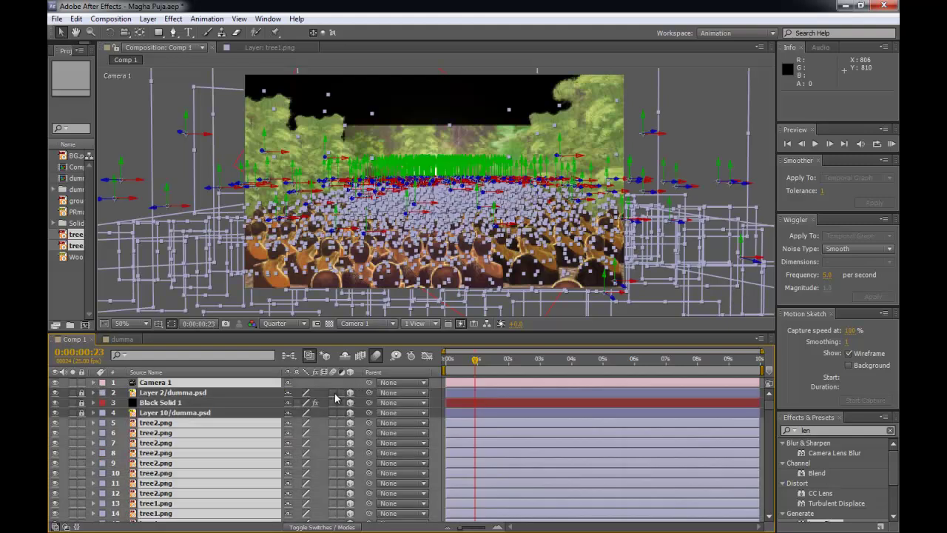
pyautogui.moveTo(335, 402); pyautogui.dragTo(342, 471)
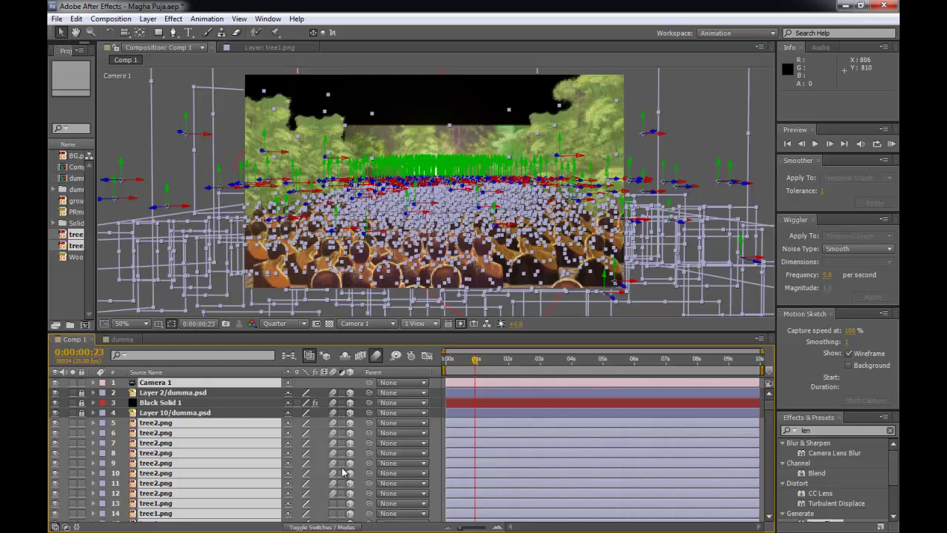
pyautogui.scroll(-7, 336, 484)
pyautogui.scroll(3, 340, 425)
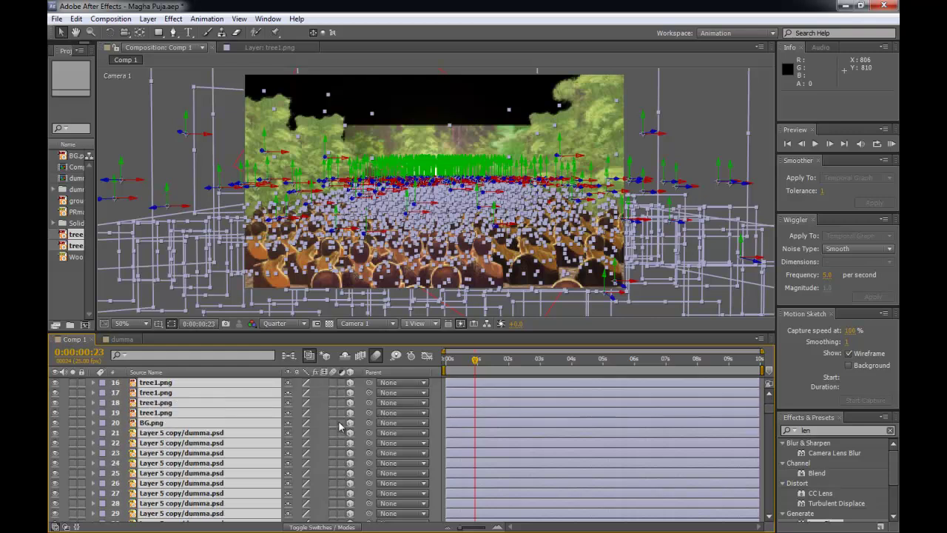
pyautogui.scroll(1, 339, 420)
pyautogui.moveTo(334, 418); pyautogui.dragTo(334, 515)
pyautogui.scroll(-3, 334, 460)
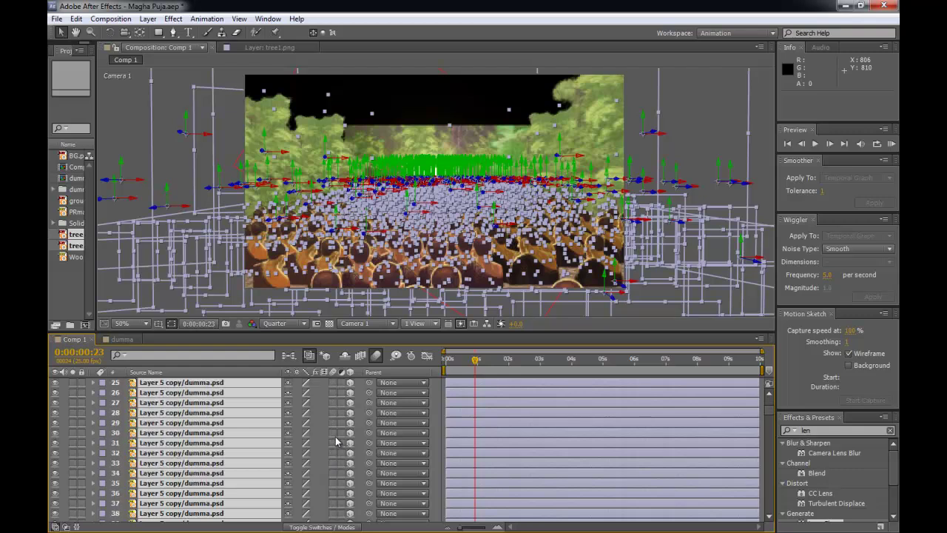
pyautogui.moveTo(336, 432); pyautogui.dragTo(339, 511)
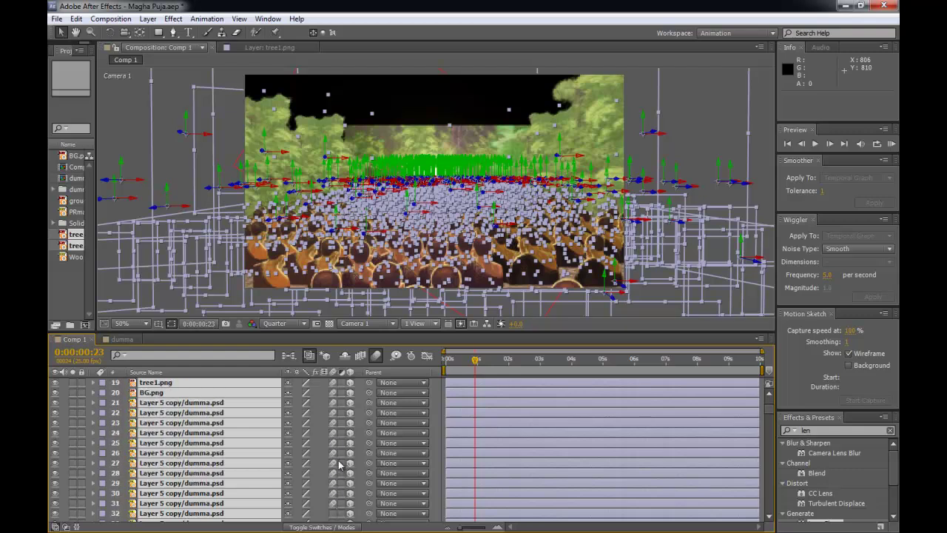
pyautogui.scroll(-7, 339, 459)
pyautogui.scroll(2, 339, 444)
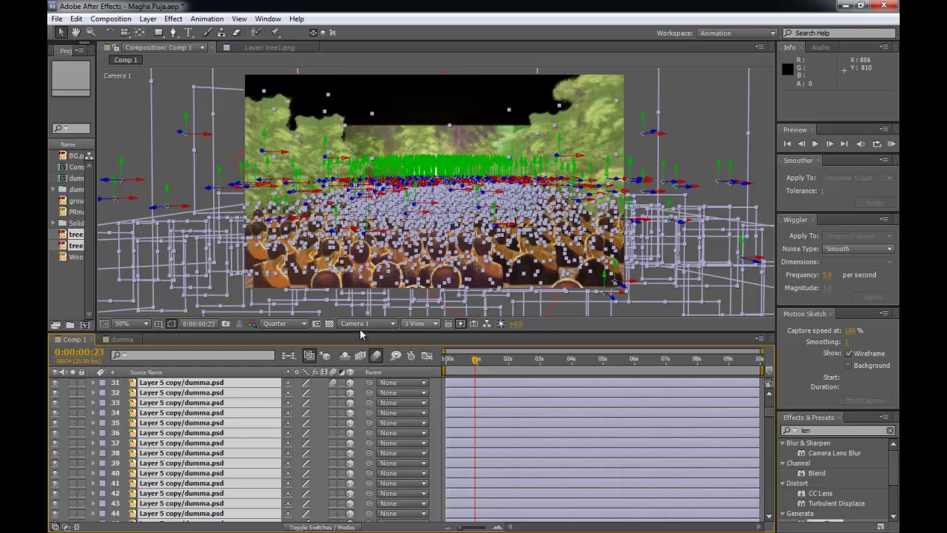
# - Enlarge the timeline area, enable motion blur for the Layer 5 copy monks from layer 32 through 88, and deselect all layers
pyautogui.moveTo(357, 330); pyautogui.dragTo(356, 259)
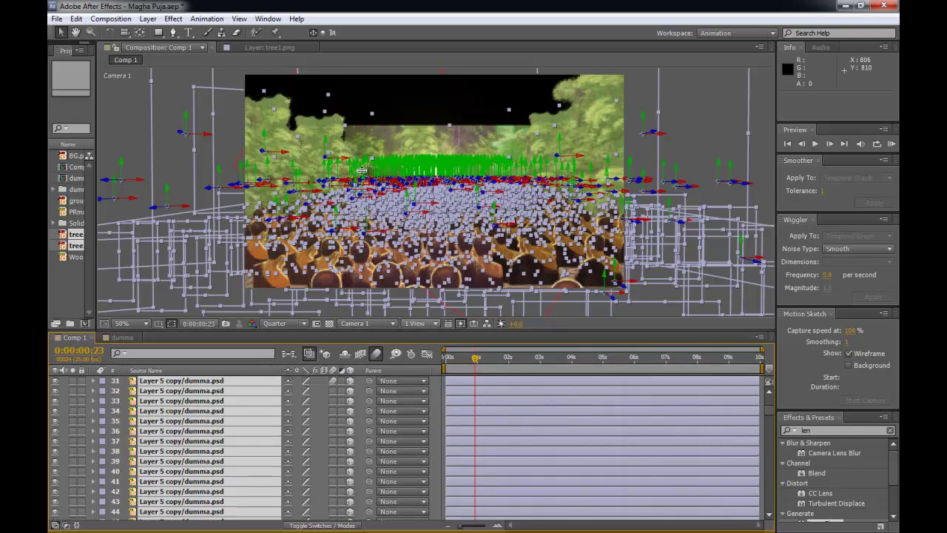
pyautogui.moveTo(362, 170); pyautogui.dragTo(366, 154)
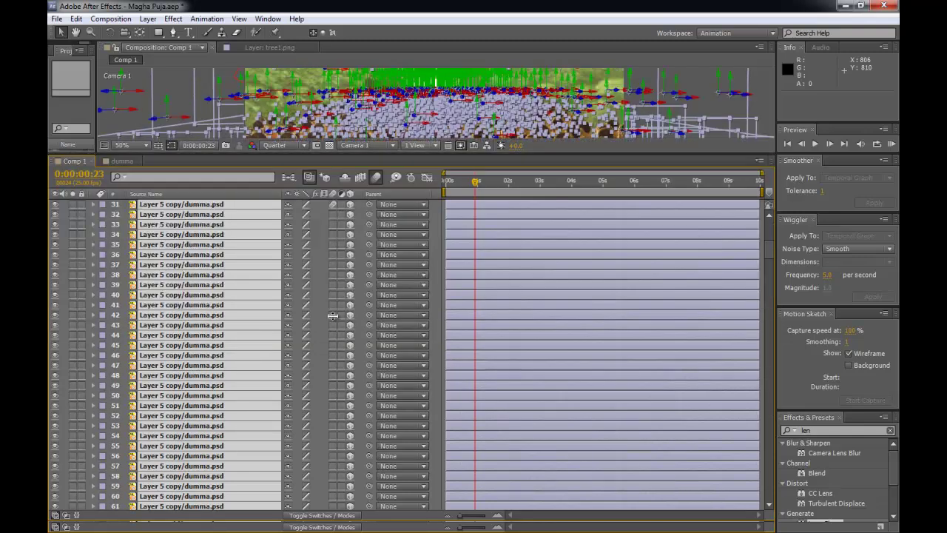
pyautogui.moveTo(333, 213); pyautogui.dragTo(332, 506)
pyautogui.scroll(-2, 759, 254)
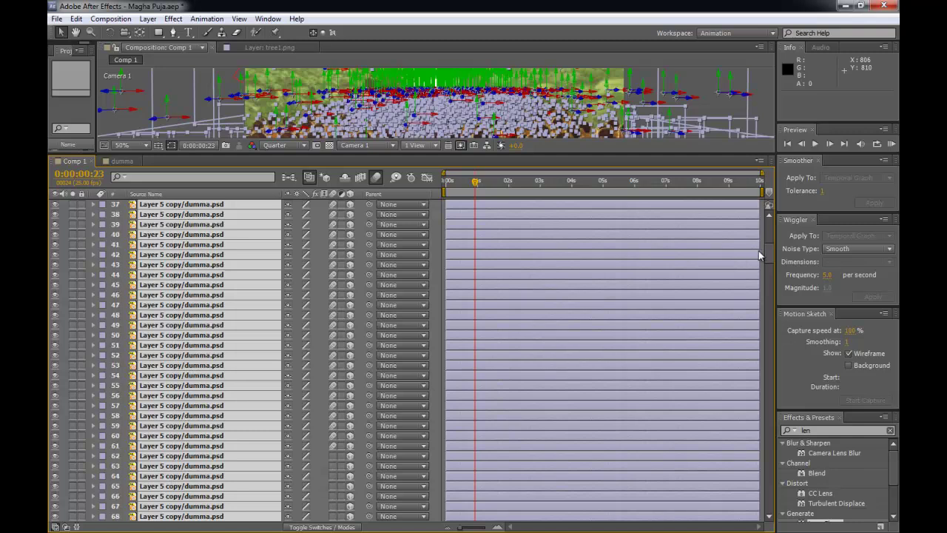
pyautogui.scroll(-9, 771, 270)
pyautogui.scroll(2, 769, 276)
pyautogui.moveTo(333, 246); pyautogui.dragTo(333, 512)
pyautogui.click(313, 486)
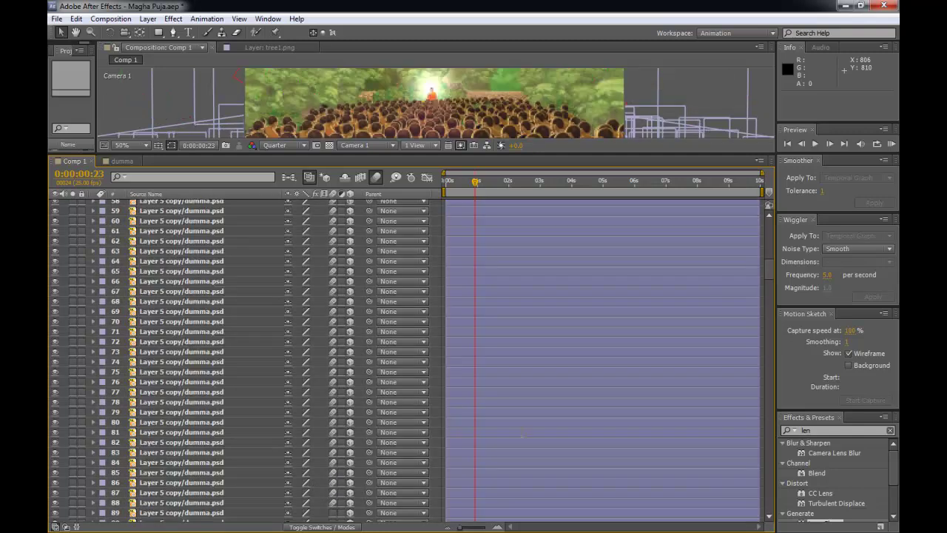
# - Enable motion blur for the Layer 5 copy monks from layer 89 through 144
pyautogui.moveTo(769, 269); pyautogui.dragTo(760, 287)
pyautogui.moveTo(333, 227); pyautogui.dragTo(332, 261)
pyautogui.moveTo(335, 363); pyautogui.dragTo(333, 522)
pyautogui.moveTo(767, 295)
pyautogui.mouseDown()
pyautogui.moveTo(767, 317)
pyautogui.moveTo(767, 308)
pyautogui.mouseUp()
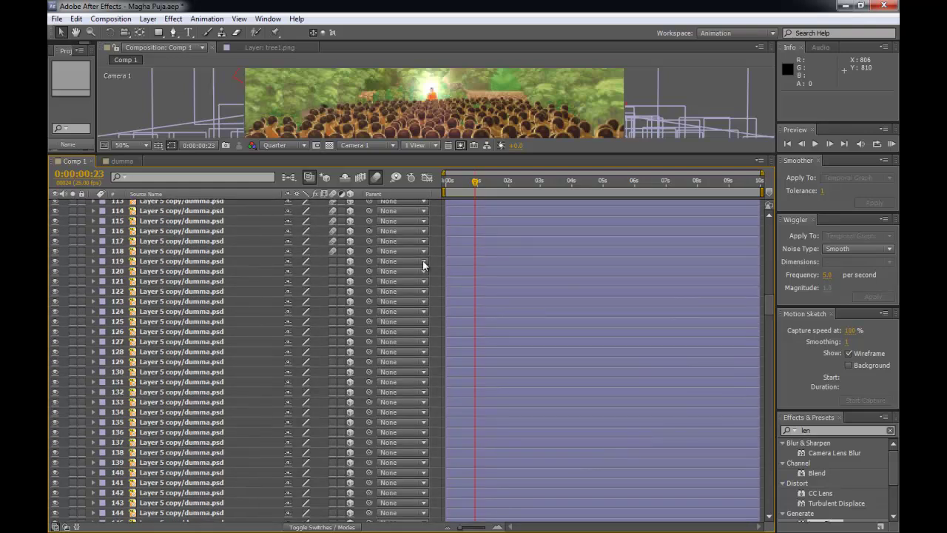
pyautogui.moveTo(334, 259); pyautogui.dragTo(326, 374)
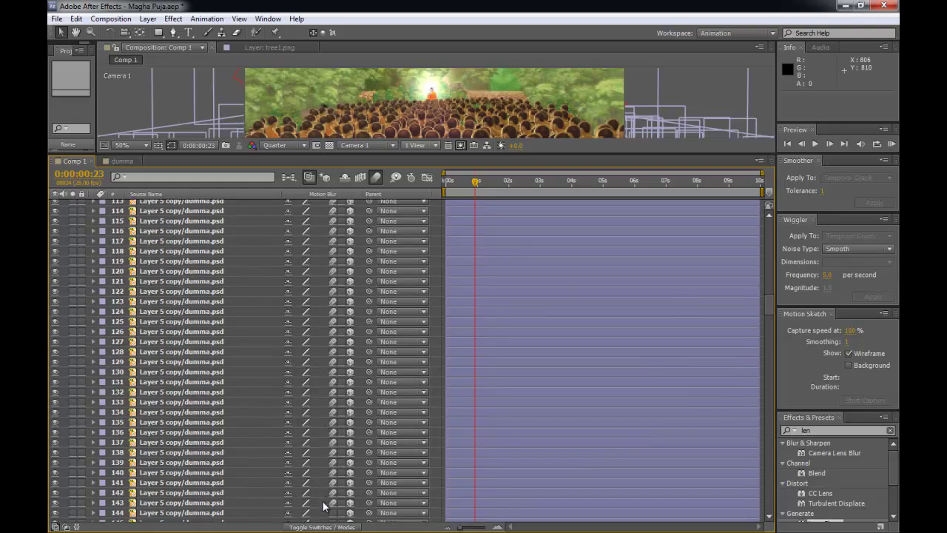
# - Enable motion blur for layers 145 through 198, covering the remaining Layer 5 copy monks and the first Layer 8 monks
pyautogui.moveTo(769, 311); pyautogui.dragTo(772, 326)
pyautogui.moveTo(334, 264); pyautogui.dragTo(339, 429)
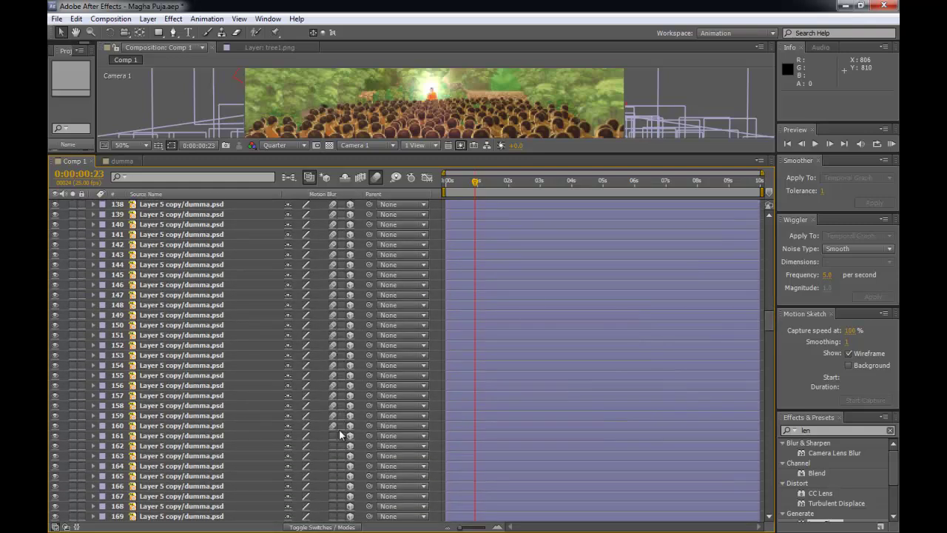
pyautogui.moveTo(332, 507); pyautogui.dragTo(333, 508)
pyautogui.moveTo(768, 315); pyautogui.dragTo(772, 340)
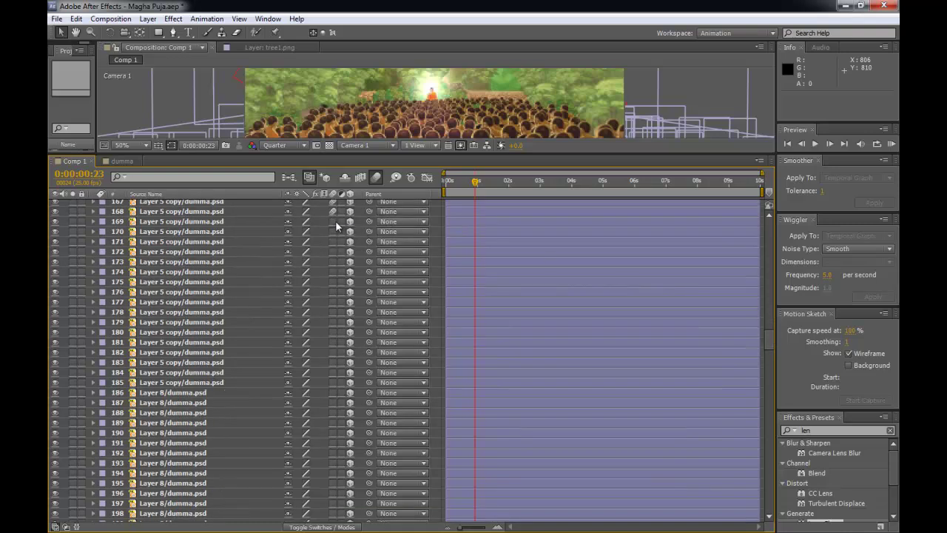
pyautogui.moveTo(335, 222); pyautogui.dragTo(331, 402)
pyautogui.moveTo(321, 486); pyautogui.dragTo(331, 513)
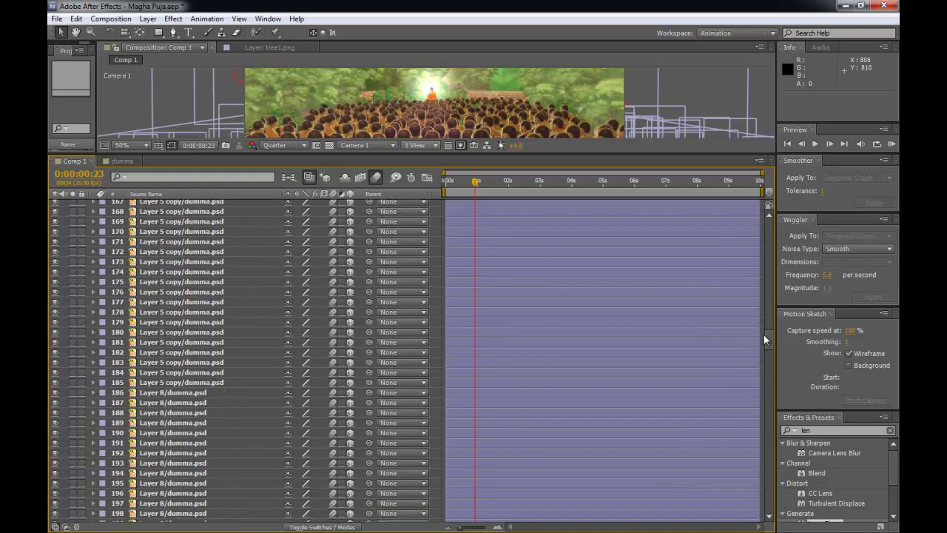
# - Enable motion blur for the Layer 8 monks from layer 199 through 296
pyautogui.moveTo(768, 349); pyautogui.dragTo(767, 354)
pyautogui.moveTo(330, 277); pyautogui.dragTo(335, 342)
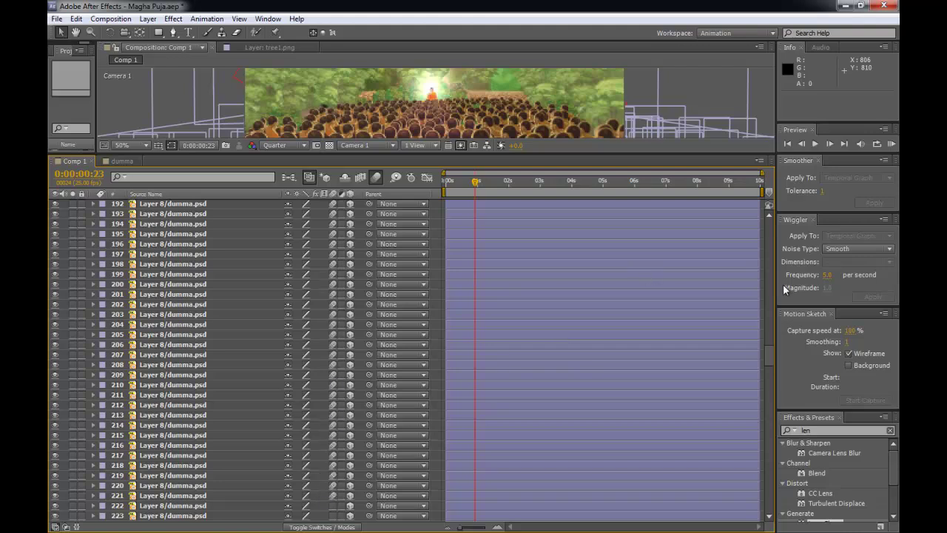
pyautogui.moveTo(768, 355); pyautogui.dragTo(769, 372)
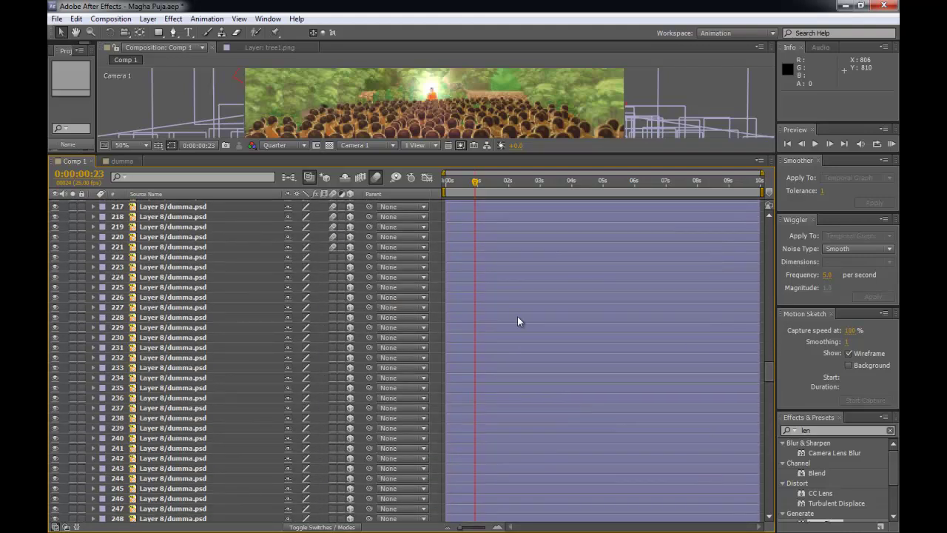
pyautogui.moveTo(337, 261); pyautogui.dragTo(322, 457)
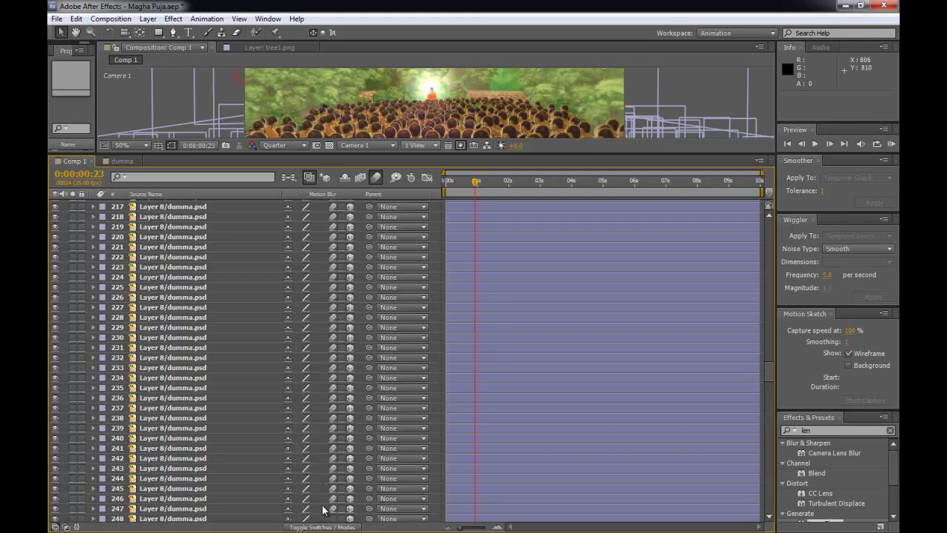
pyautogui.moveTo(769, 378); pyautogui.dragTo(768, 386)
pyautogui.moveTo(333, 287); pyautogui.dragTo(332, 479)
pyautogui.moveTo(766, 387); pyautogui.dragTo(770, 406)
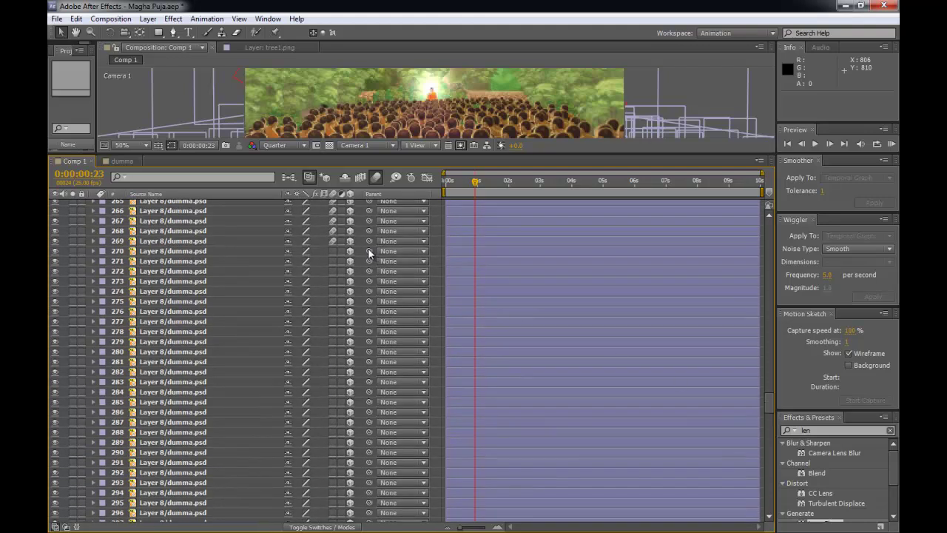
pyautogui.moveTo(335, 253); pyautogui.dragTo(337, 420)
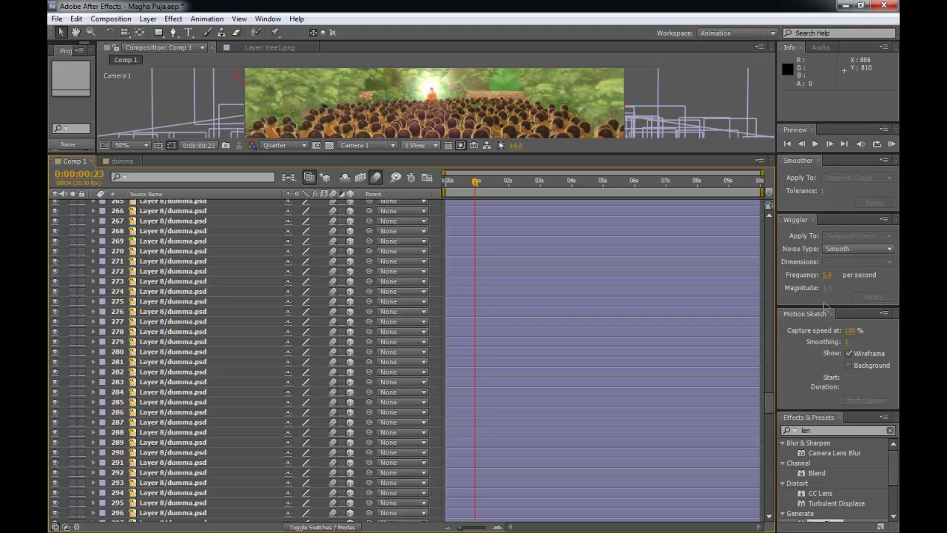
# - Enable motion blur for the last Layer 8 monks, all Layer 9 monks and ground.png, from layer 297 through 446
pyautogui.moveTo(770, 397); pyautogui.dragTo(769, 419)
pyautogui.moveTo(332, 265); pyautogui.dragTo(332, 514)
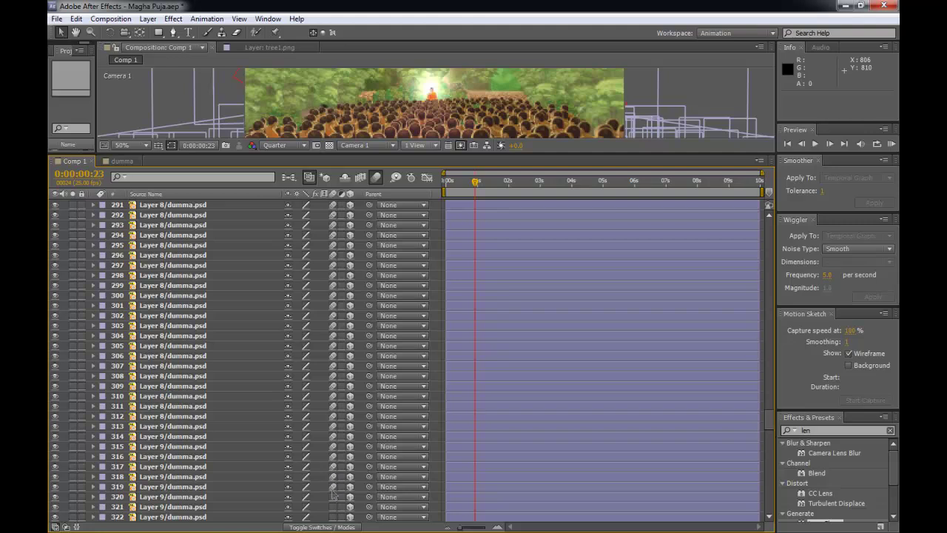
pyautogui.moveTo(768, 424)
pyautogui.mouseDown()
pyautogui.moveTo(767, 445)
pyautogui.moveTo(766, 433)
pyautogui.mouseUp()
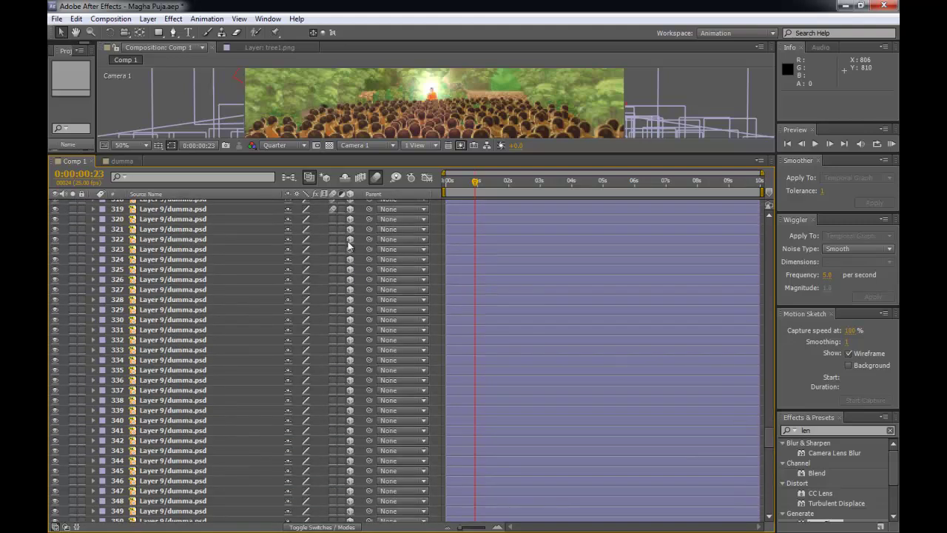
pyautogui.moveTo(332, 217); pyautogui.dragTo(333, 519)
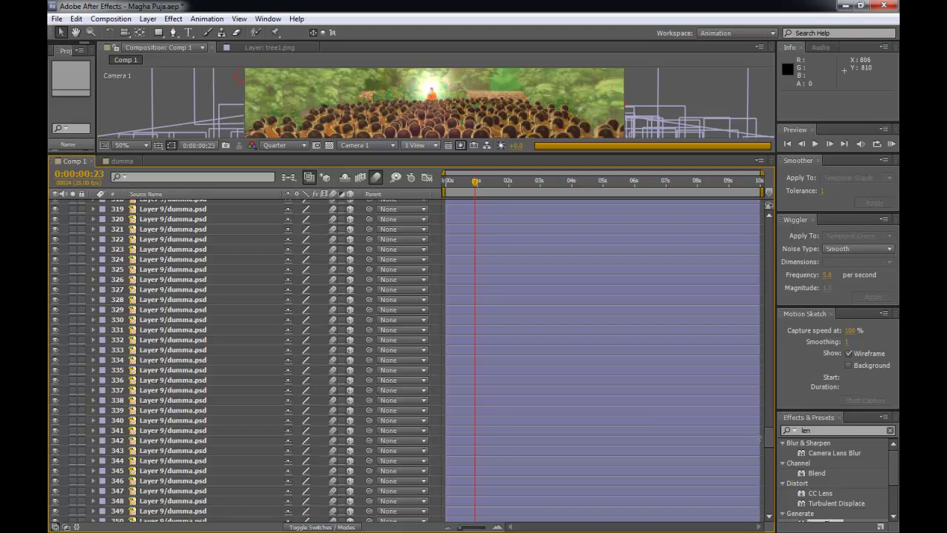
pyautogui.scroll(-10, 770, 455)
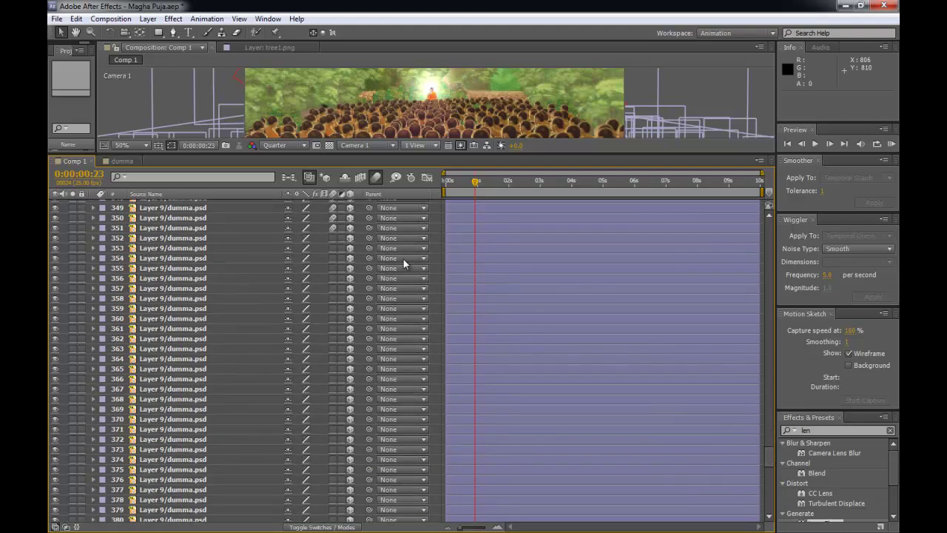
pyautogui.moveTo(334, 238); pyautogui.dragTo(337, 400)
pyautogui.moveTo(333, 521); pyautogui.dragTo(334, 526)
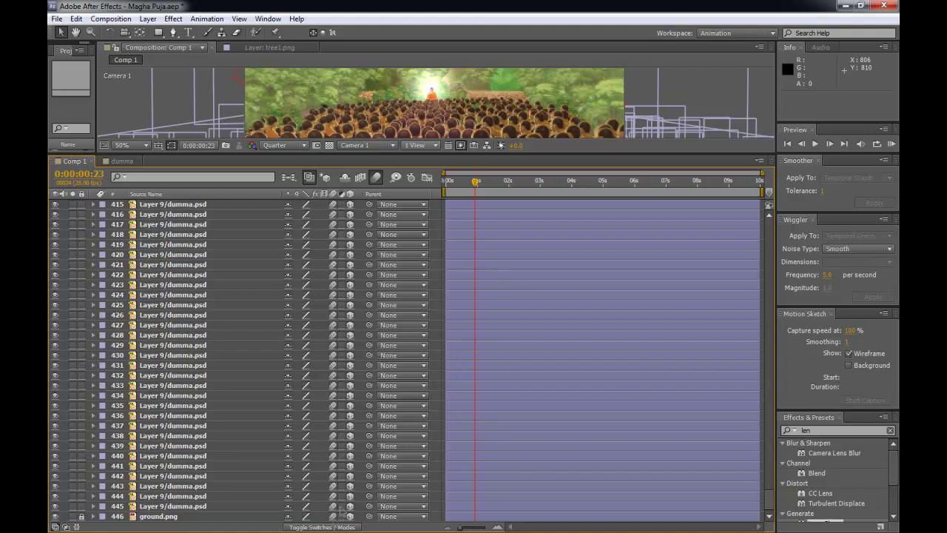
# - Restore the larger composition view and check the motion-blurred Camera 1 shot at 0:00:02:14 and 0:00:02:22
pyautogui.moveTo(359, 155); pyautogui.dragTo(347, 321)
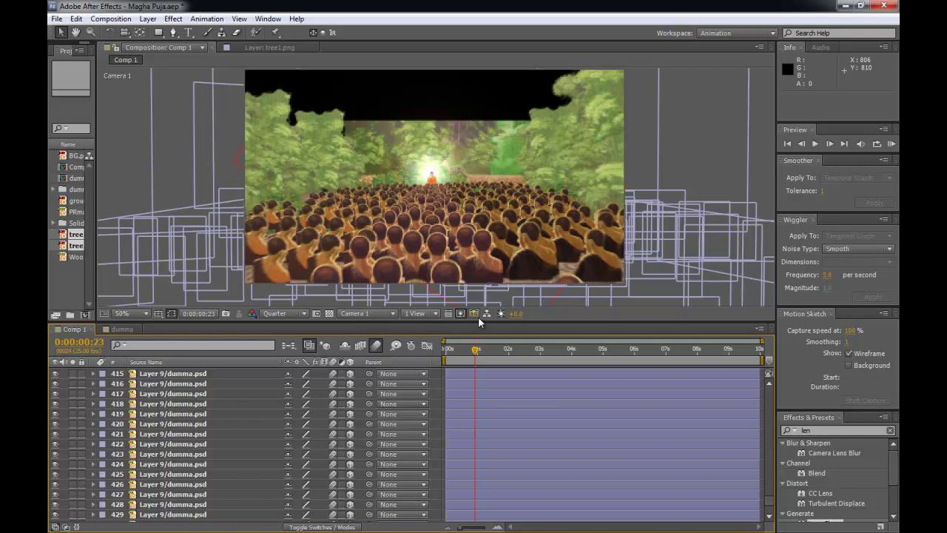
pyautogui.click(526, 350)
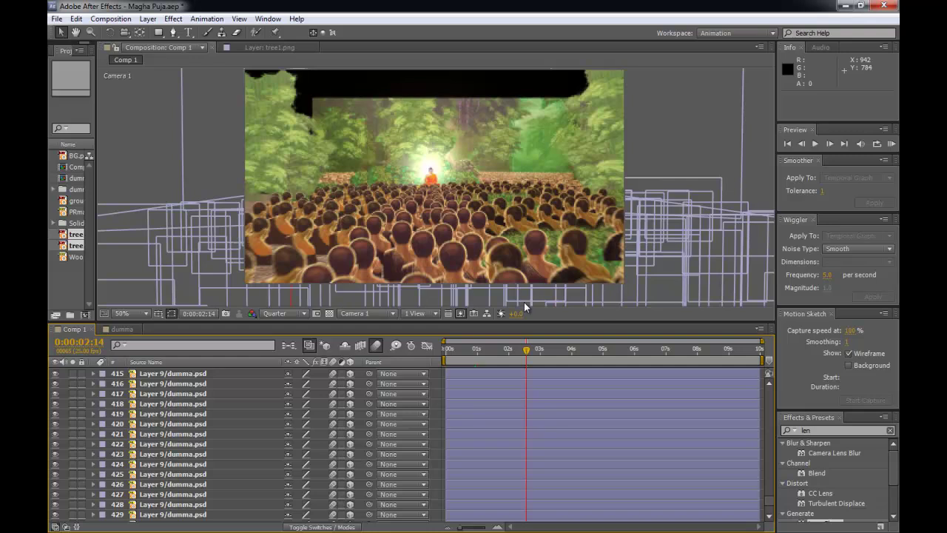
pyautogui.moveTo(551, 349)
pyautogui.mouseDown()
pyautogui.moveTo(728, 357)
pyautogui.moveTo(538, 354)
pyautogui.mouseUp()
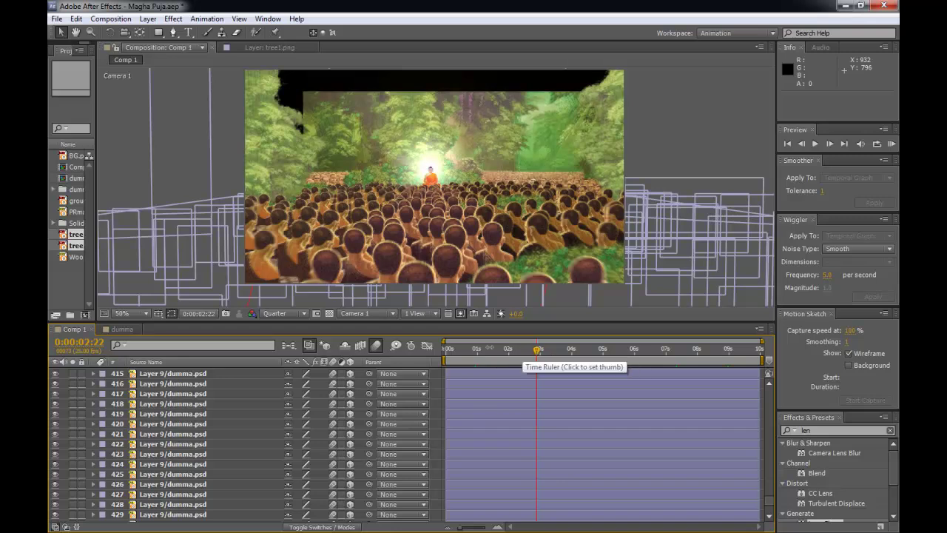
# - Try shifting the Layer 9 monk at the crowd's front-left edge 56 units along X and return it to its original place
pyautogui.click(262, 250)
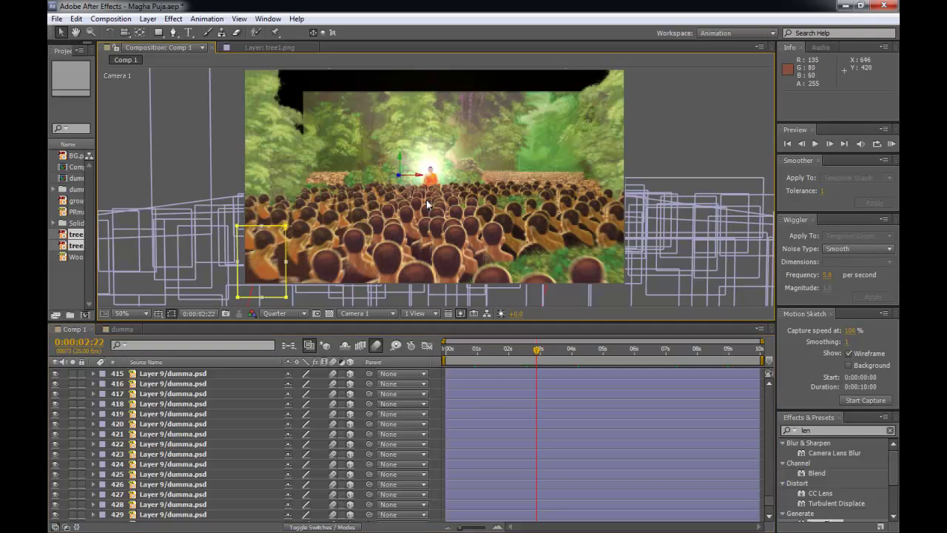
pyautogui.moveTo(418, 179); pyautogui.dragTo(438, 187)
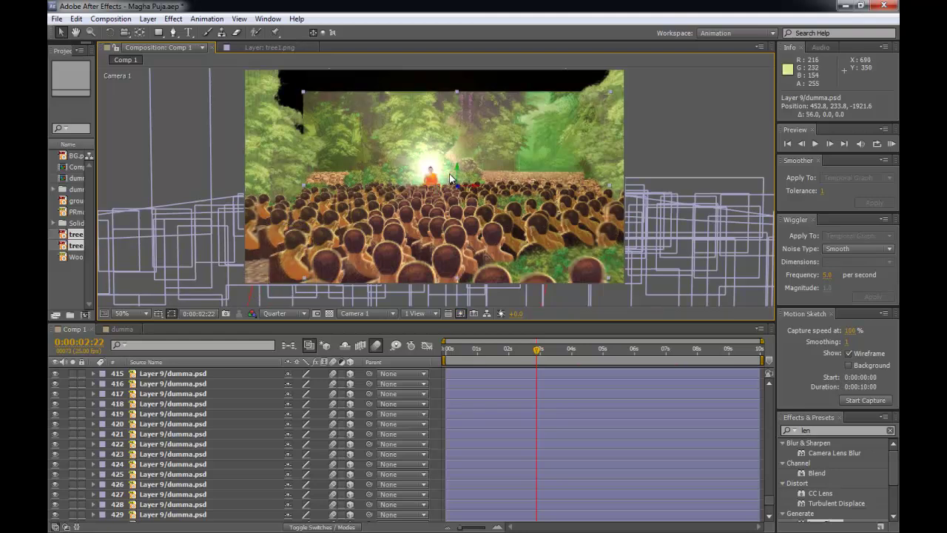
pyautogui.moveTo(447, 175); pyautogui.dragTo(397, 189)
pyautogui.click(547, 163)
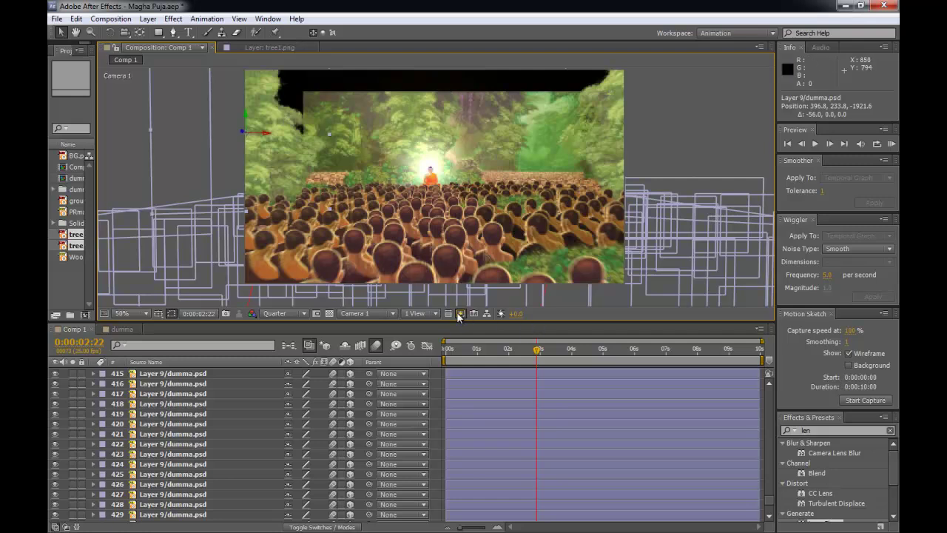
# - Show two views and move the tree2.png tree left of the Buddha to about -355.9, 48.0, -471.0 in Custom View 1
pyautogui.click(418, 313)
pyautogui.click(435, 340)
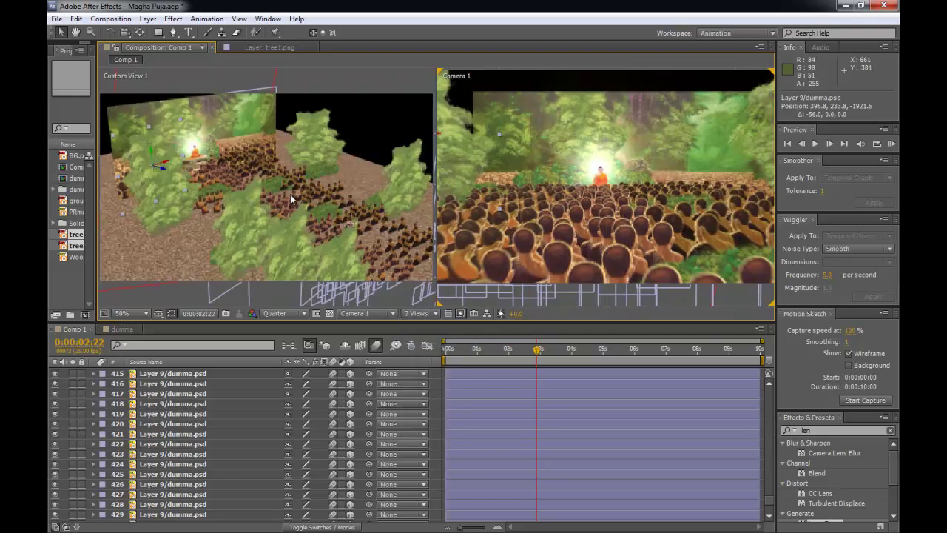
pyautogui.click(169, 171)
pyautogui.moveTo(169, 173); pyautogui.dragTo(79, 142)
pyautogui.moveTo(145, 155); pyautogui.dragTo(193, 156)
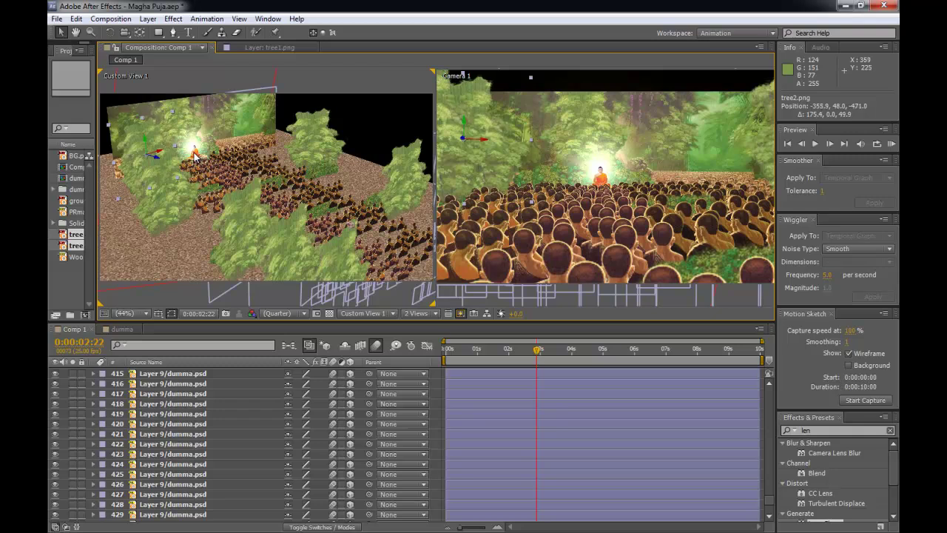
# - At 0:00:02:08, duplicate the tree1.png bush on the crowd's right side and move the copy to the left side at X about -478.6
pyautogui.click(519, 352)
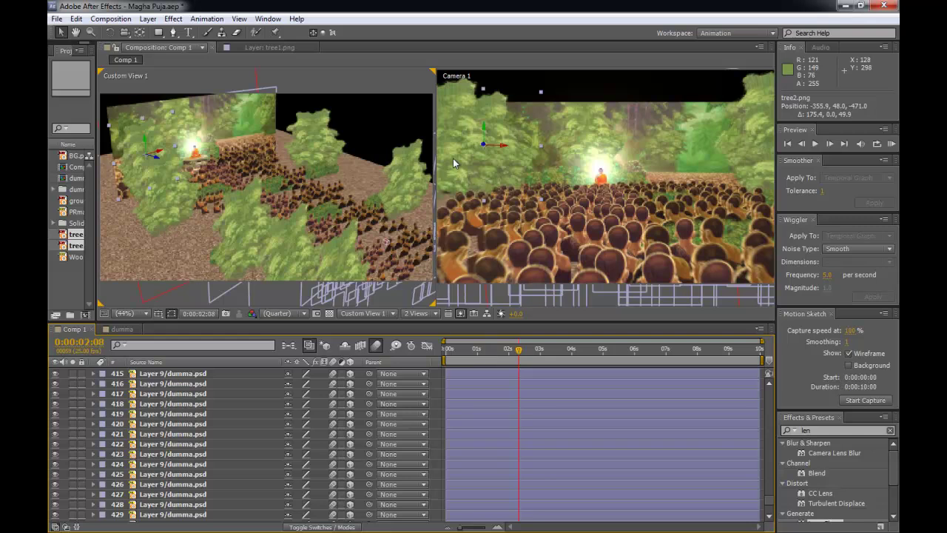
pyautogui.click(149, 218)
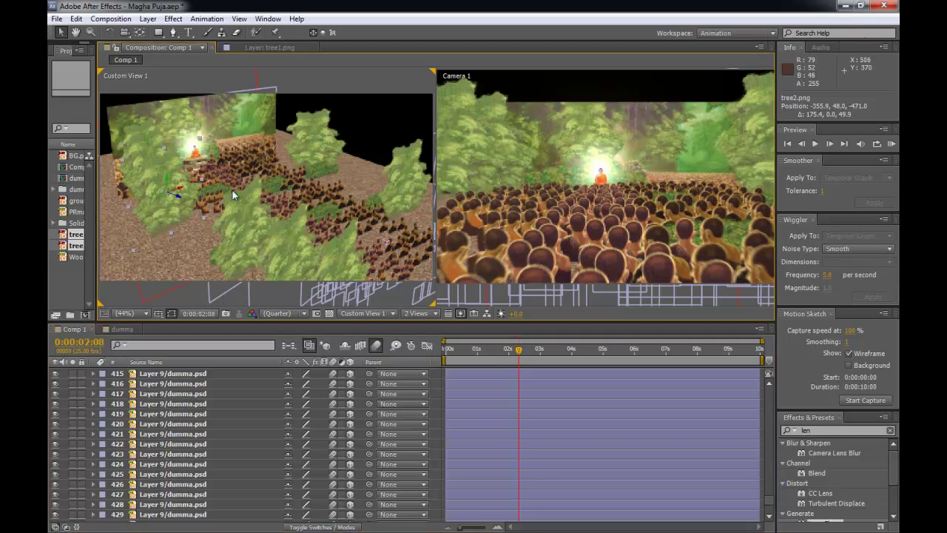
pyautogui.click(321, 168)
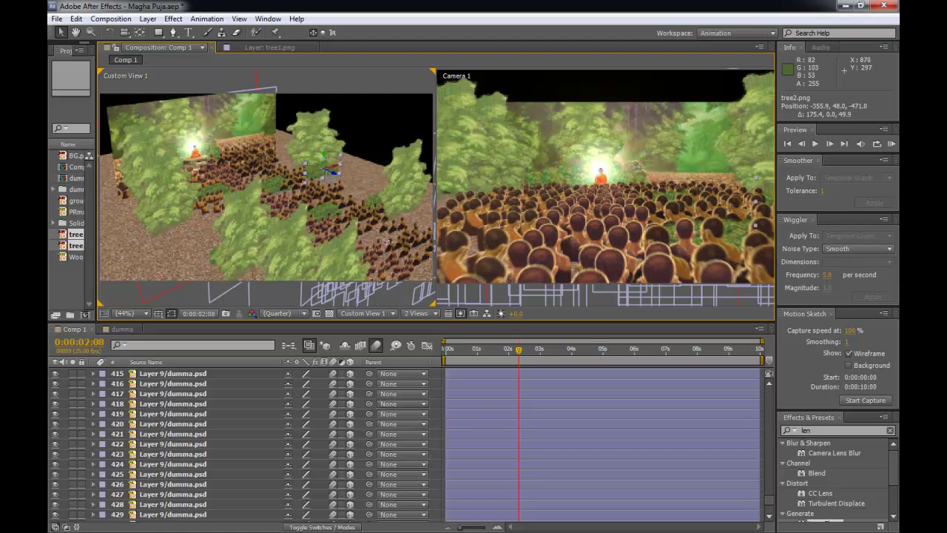
pyautogui.moveTo(336, 168); pyautogui.dragTo(278, 177)
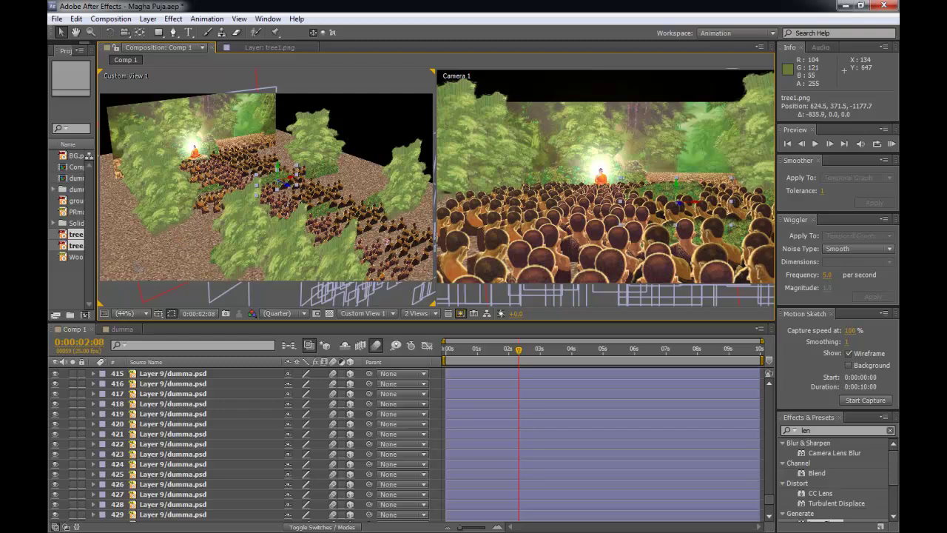
pyautogui.moveTo(73, 272); pyautogui.dragTo(59, 274)
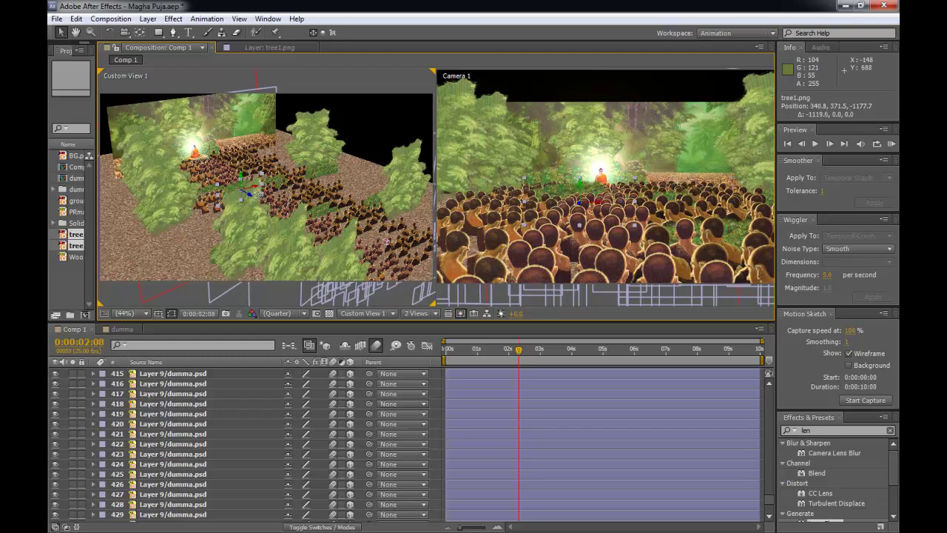
pyautogui.moveTo(255, 191); pyautogui.dragTo(115, 251)
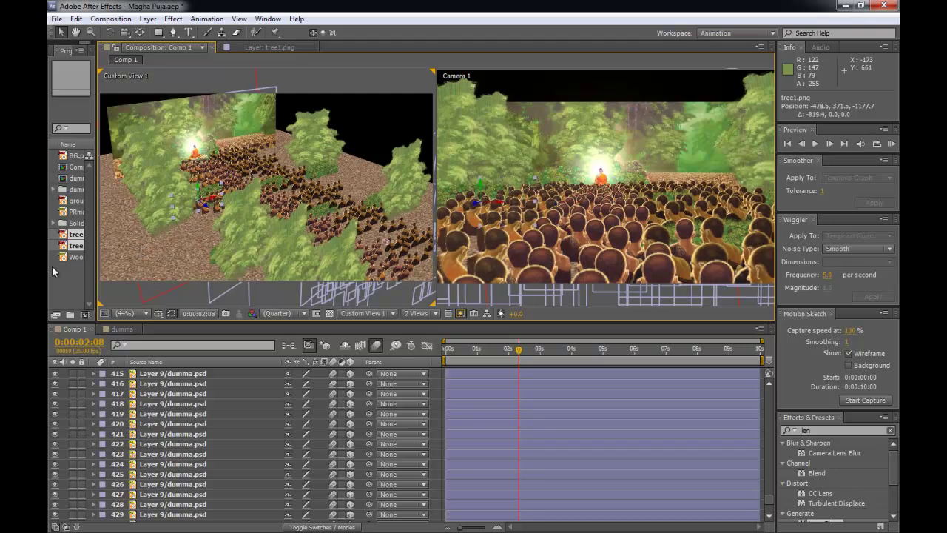
# - Bring the copied bush forward to about -350.7, 371.5, -1702.7 and place another copy behind it at about -382.2, 371.5, -1281.9
pyautogui.moveTo(161, 217); pyautogui.dragTo(269, 269)
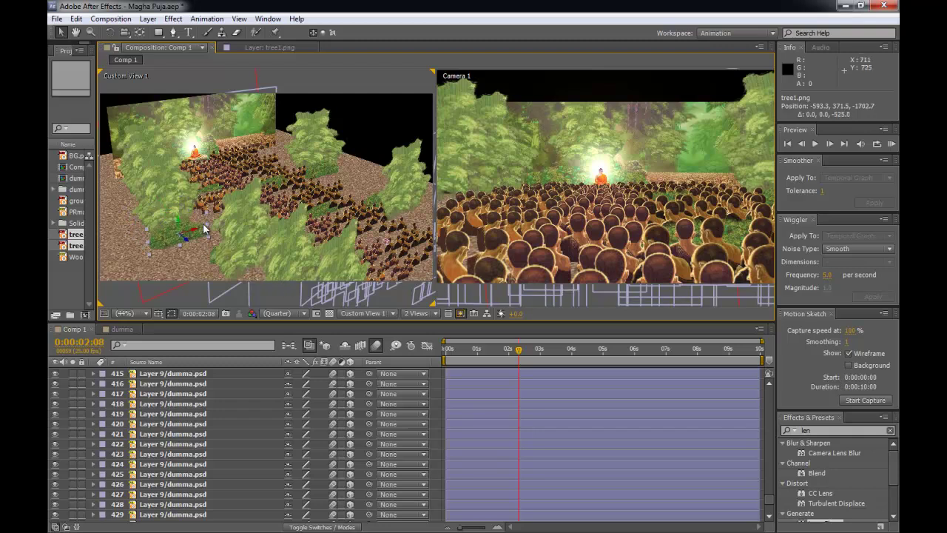
pyautogui.moveTo(194, 229); pyautogui.dragTo(239, 228)
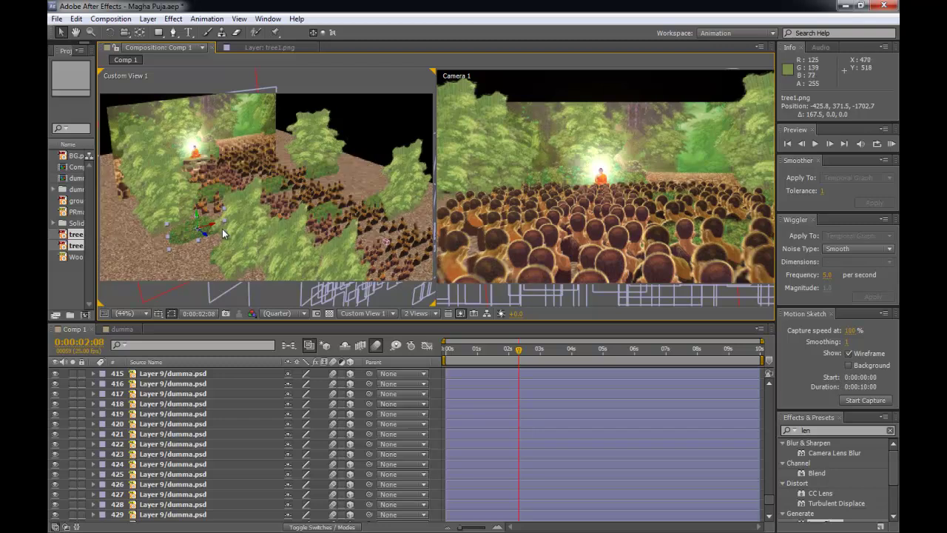
pyautogui.moveTo(215, 223); pyautogui.dragTo(236, 229)
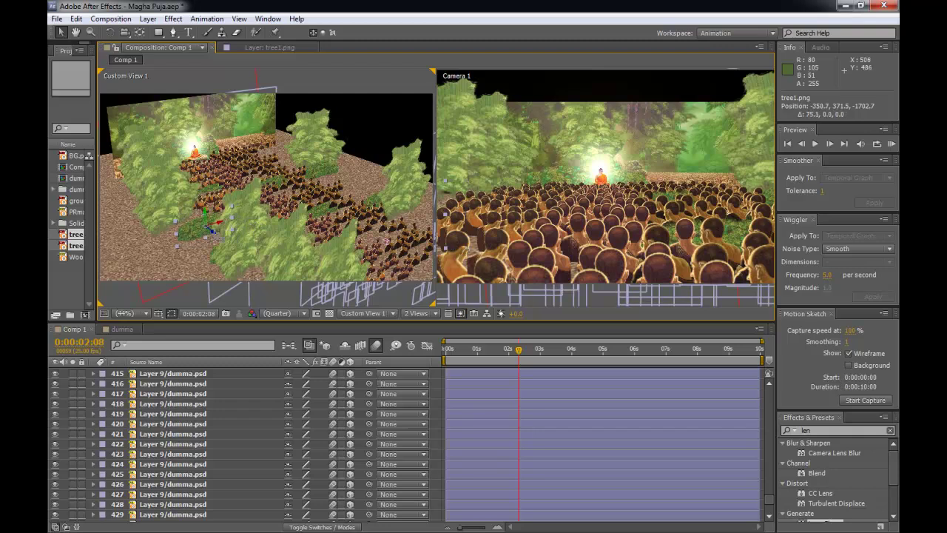
pyautogui.moveTo(188, 213); pyautogui.dragTo(112, 186)
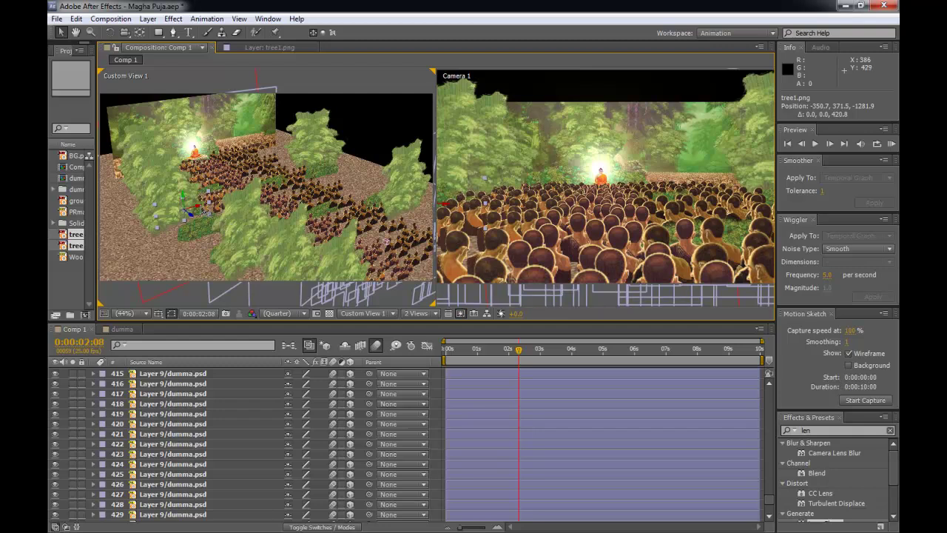
pyautogui.moveTo(198, 207); pyautogui.dragTo(189, 211)
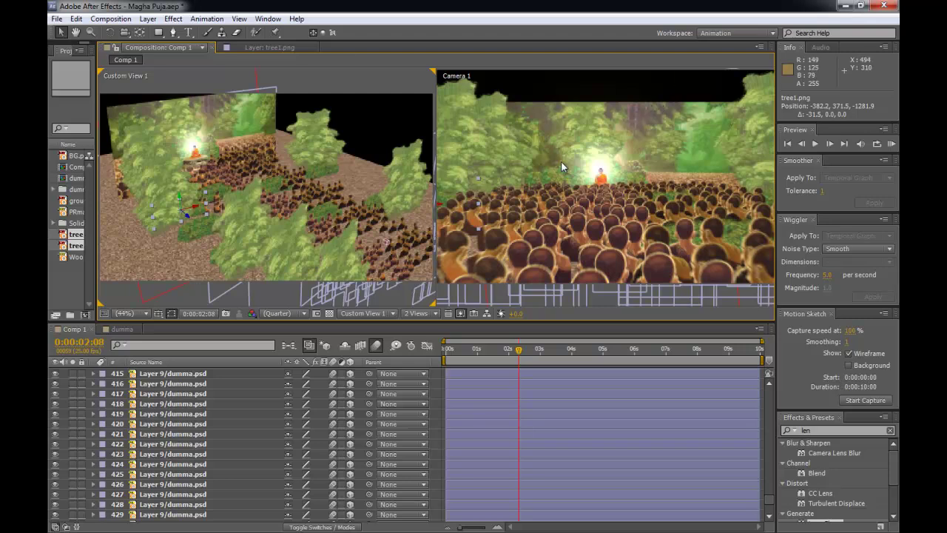
# - Check the Camera 1 shot at 0:00:01:07 and 0:00:00:11, and save the project
pyautogui.moveTo(518, 349); pyautogui.dragTo(481, 352)
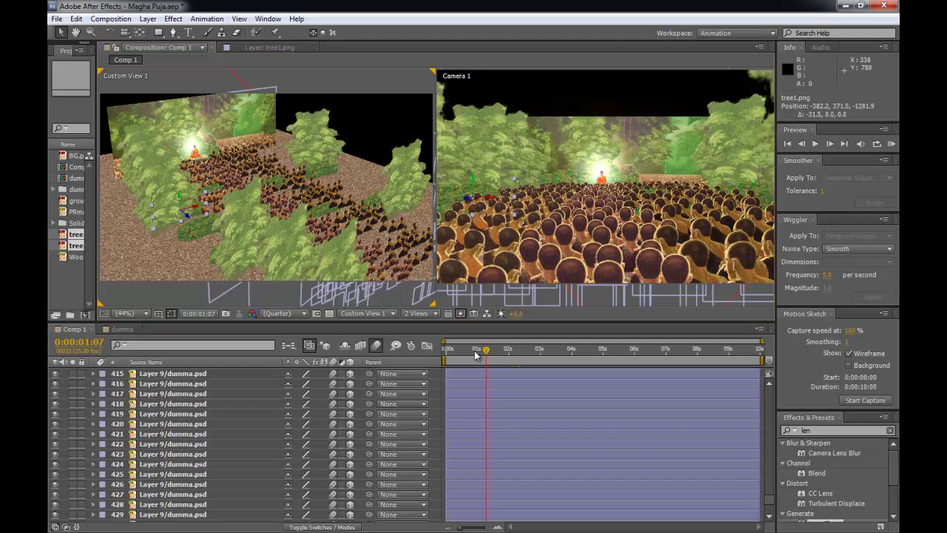
pyautogui.moveTo(471, 357); pyautogui.dragTo(460, 355)
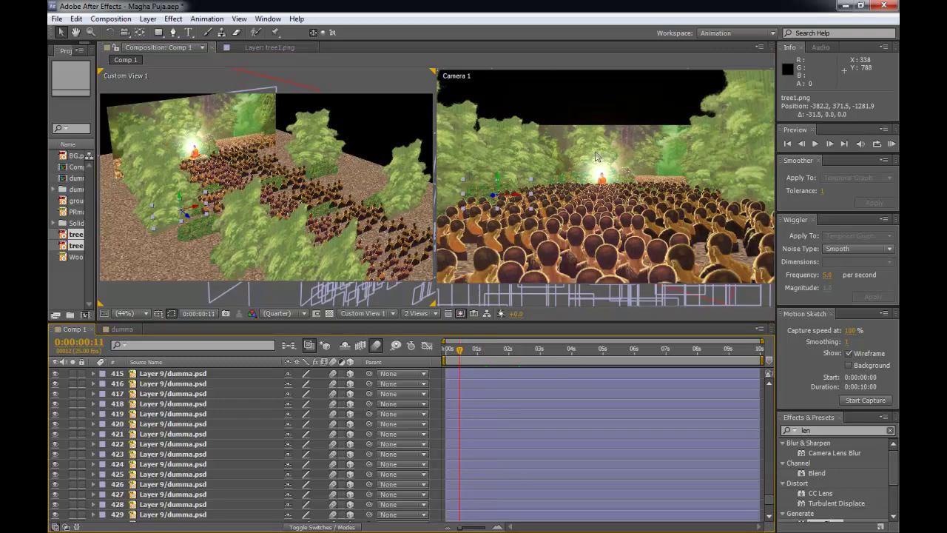
pyautogui.hotkey('ctrl', 's')
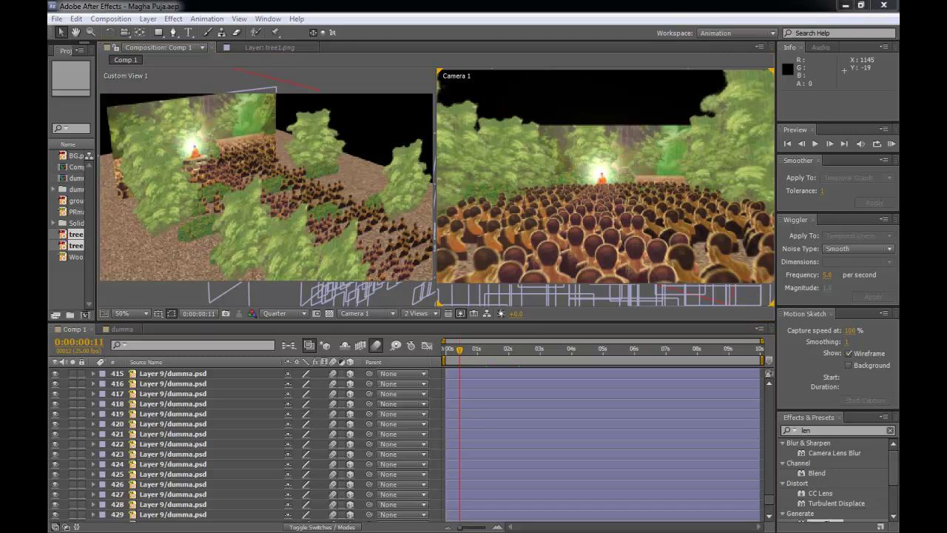
# - Switch to Photoshop and show only the Background painting of PRmaka.jpg to examine the trees around the Buddha
pyautogui.hotkey('alt', 'Tab')
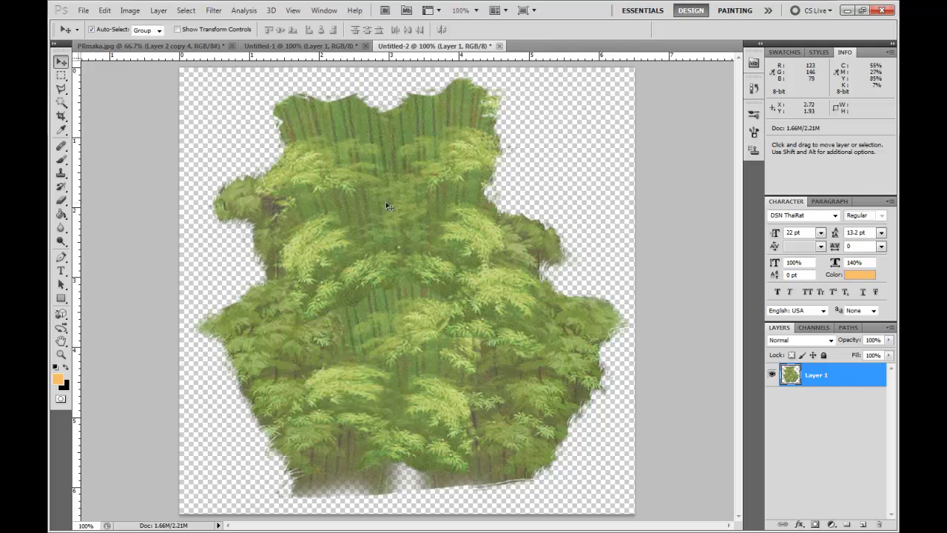
pyautogui.moveTo(471, 231); pyautogui.dragTo(187, 47)
pyautogui.click(197, 116)
pyautogui.hotkey('ctrl', 'd')
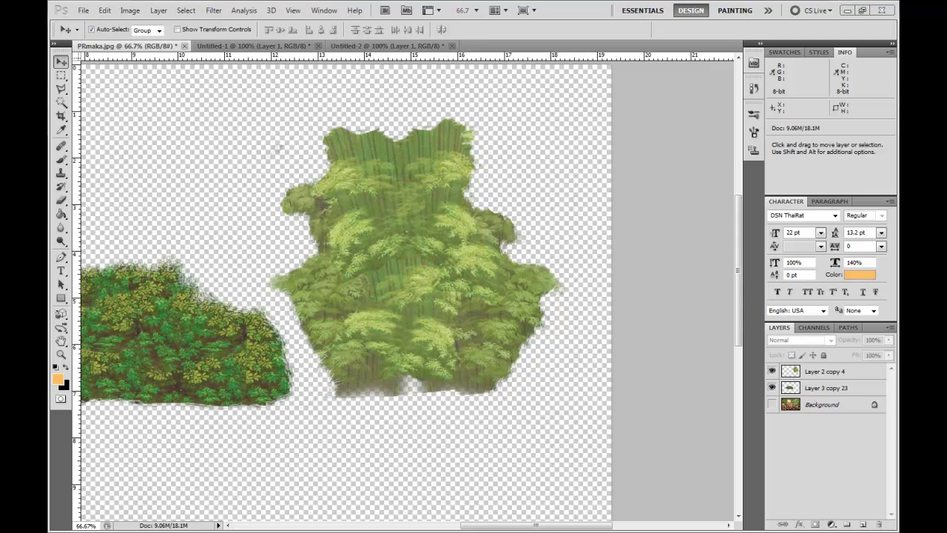
pyautogui.click(186, 47)
pyautogui.click(523, 208)
pyautogui.click(772, 405)
pyautogui.moveTo(773, 387); pyautogui.dragTo(772, 372)
pyautogui.moveTo(301, 152)
pyautogui.mouseDown()
pyautogui.moveTo(334, 228)
pyautogui.moveTo(422, 201)
pyautogui.moveTo(439, 234)
pyautogui.mouseUp()
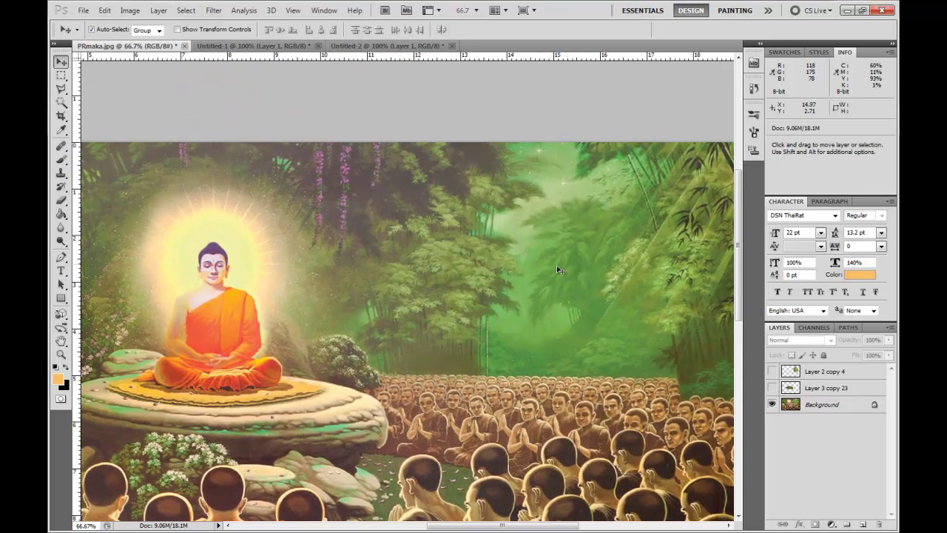
pyautogui.press('space')
pyautogui.moveTo(471, 266)
pyautogui.mouseDown()
pyautogui.moveTo(395, 261)
pyautogui.moveTo(682, 253)
pyautogui.mouseUp()
pyautogui.moveTo(207, 259)
pyautogui.mouseDown()
pyautogui.moveTo(493, 269)
pyautogui.moveTo(461, 258)
pyautogui.moveTo(350, 266)
pyautogui.moveTo(491, 251)
pyautogui.mouseUp()
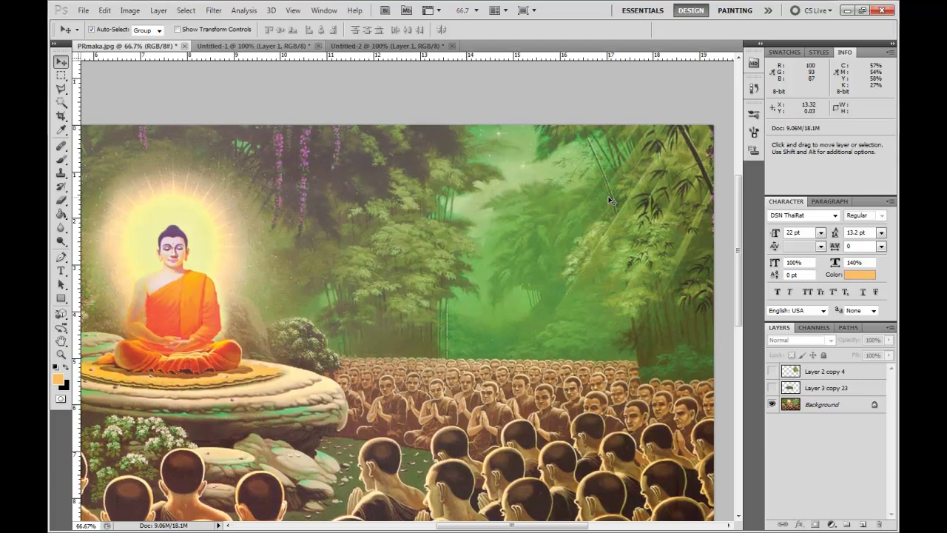
# - Show only the Layer 2 copy 4 tree cut-out in PRmaka.jpg, examine it and return to After Effects
pyautogui.click(771, 370)
pyautogui.click(771, 388)
pyautogui.click(772, 405)
pyautogui.click(771, 388)
pyautogui.moveTo(482, 317); pyautogui.dragTo(406, 310)
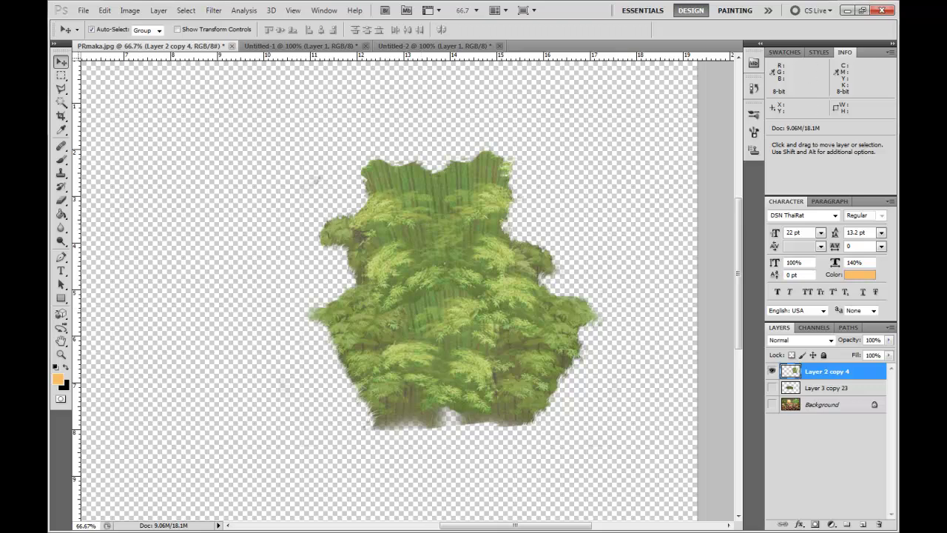
pyautogui.click(848, 10)
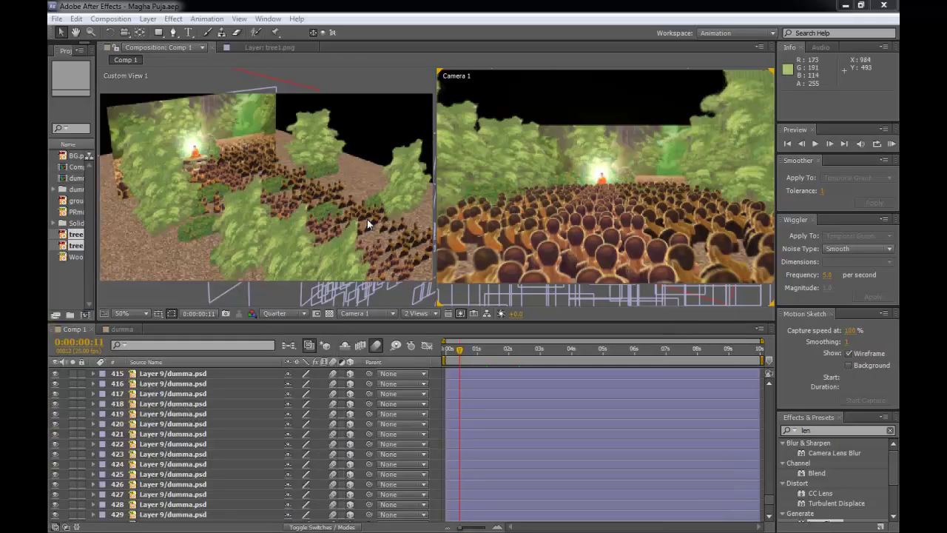
# - Duplicate the tree2.png tree behind the crowd's right side, move the copy to about 931.4, 48.0, -850.3 and add two puppet pins
pyautogui.click(334, 143)
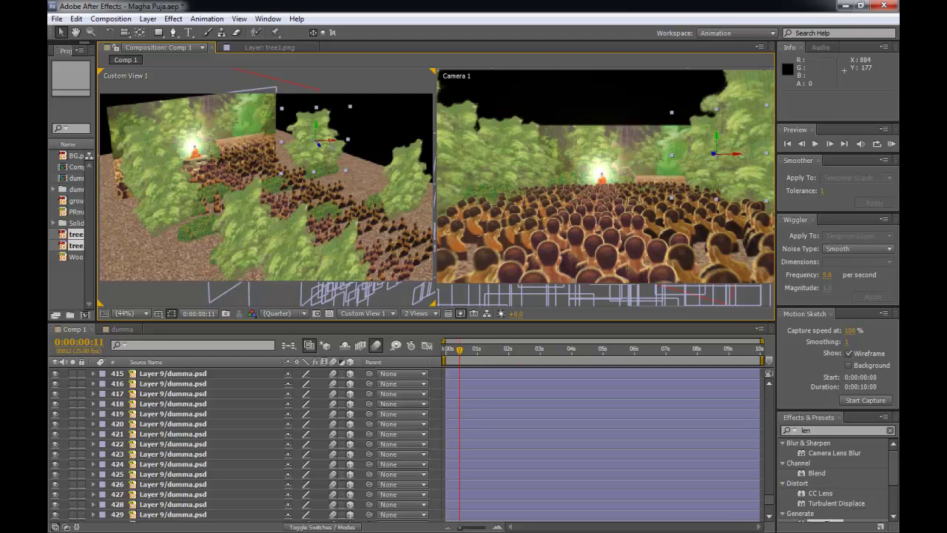
pyautogui.moveTo(331, 139); pyautogui.dragTo(201, 164)
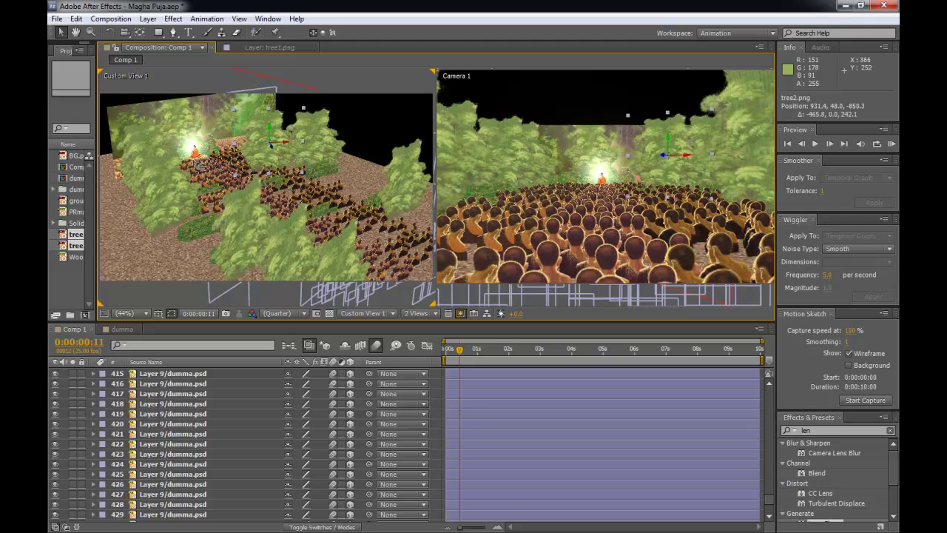
pyautogui.click(275, 33)
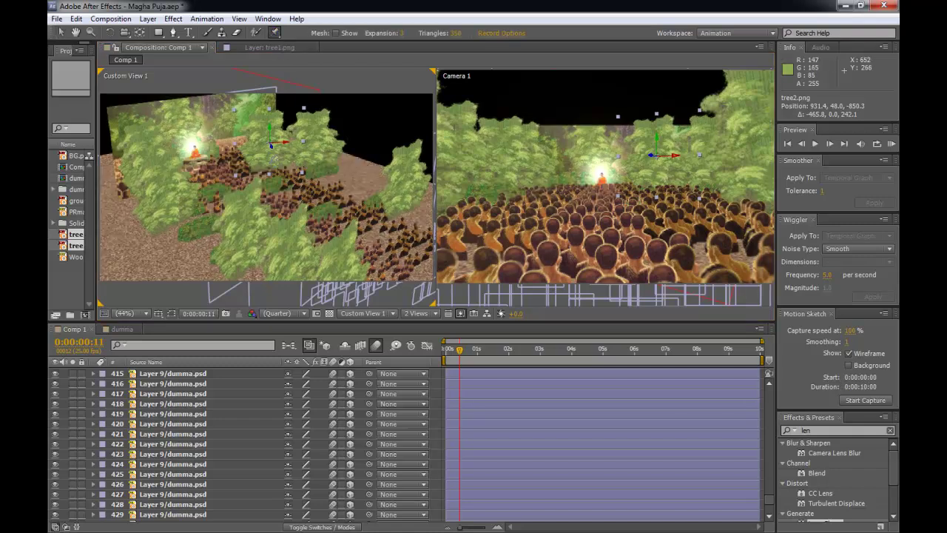
pyautogui.click(272, 159)
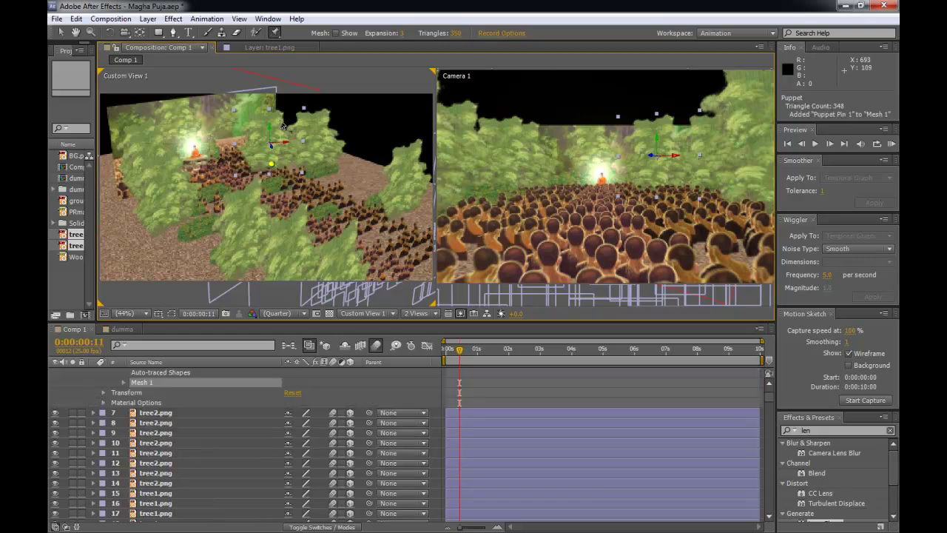
pyautogui.click(265, 120)
pyautogui.press('v')
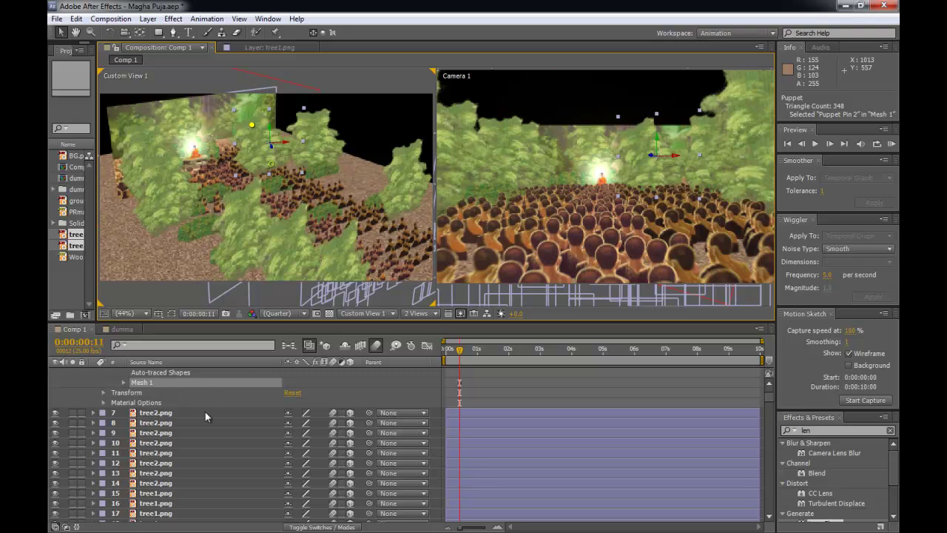
# - Solo the pinned tree2.png layer and reshape the tree by pulling its upper puppet pin outward and adding and shifting a third pin
pyautogui.scroll(2, 128, 401)
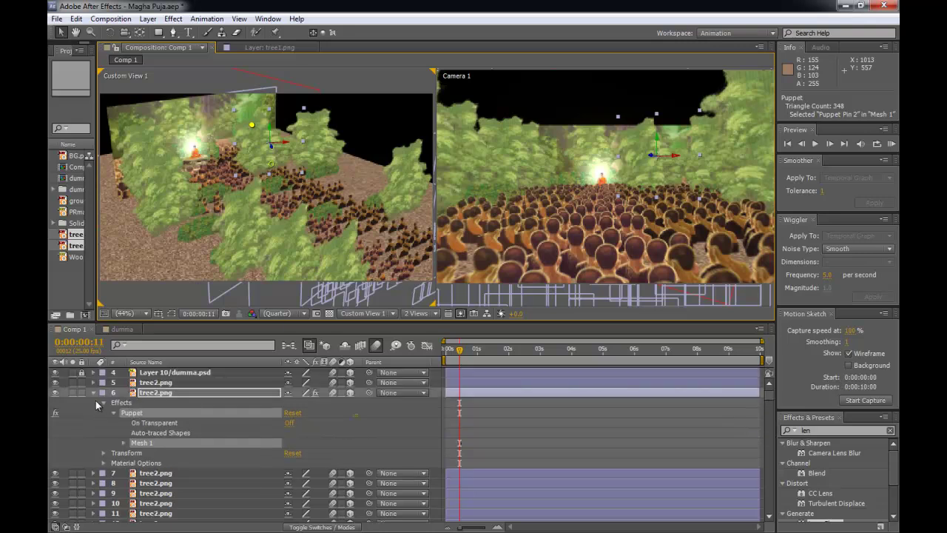
pyautogui.click(72, 393)
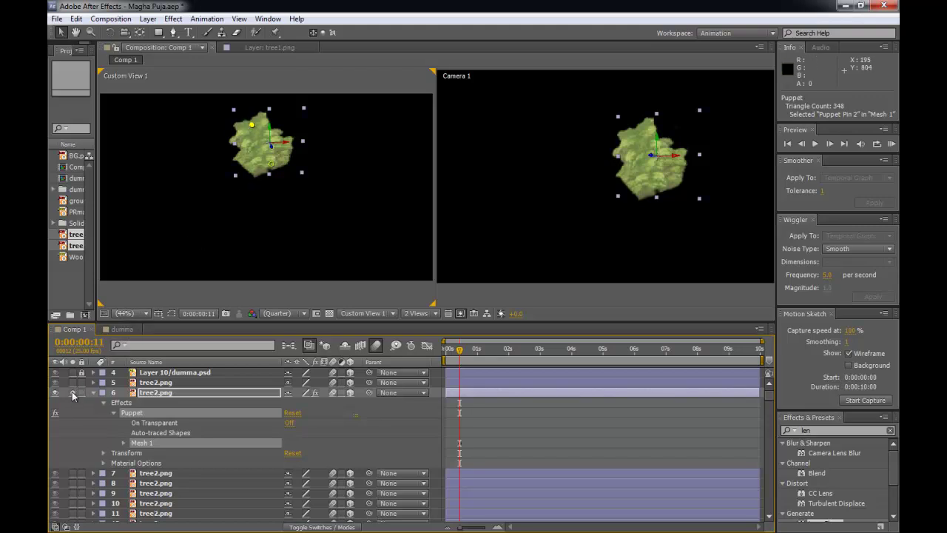
pyautogui.moveTo(252, 126); pyautogui.dragTo(229, 130)
pyautogui.click(276, 33)
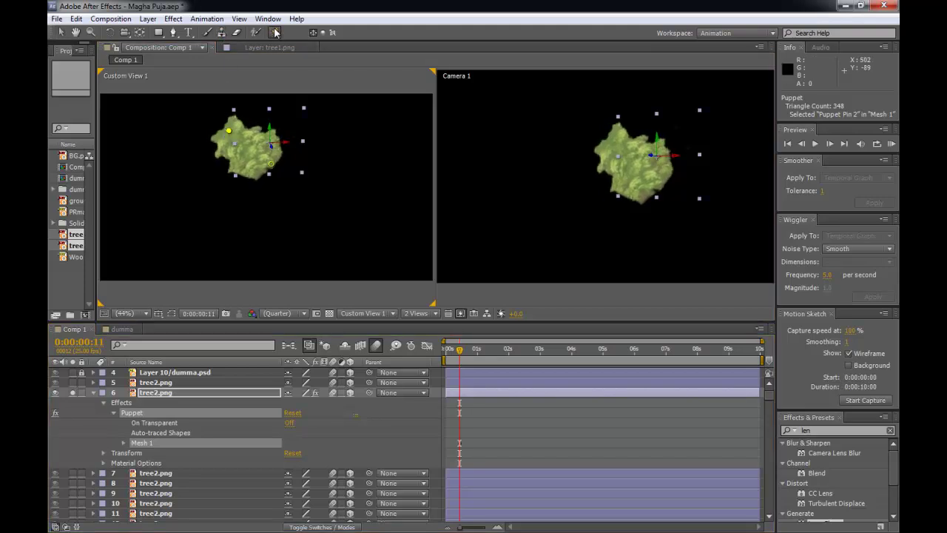
pyautogui.click(255, 140)
pyautogui.moveTo(255, 141); pyautogui.dragTo(263, 134)
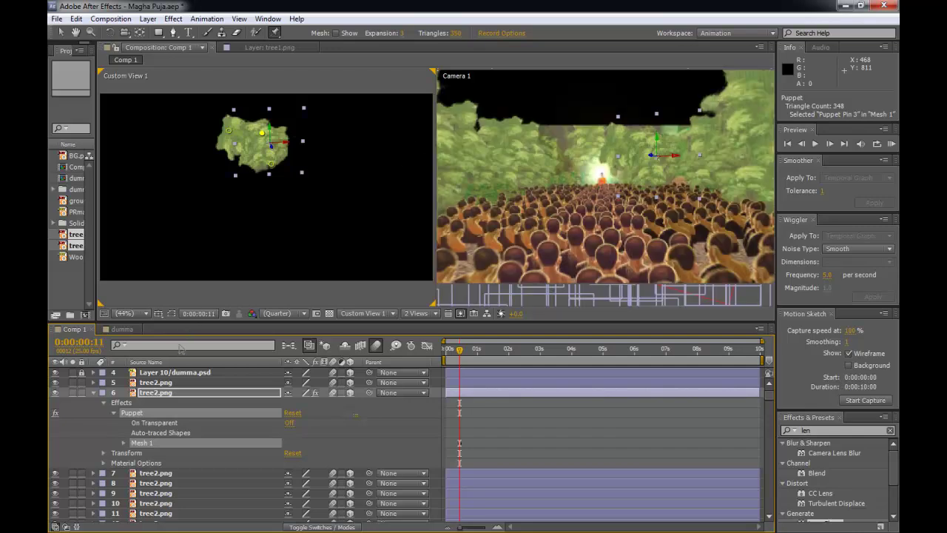
# - Raise the reshaped tree above the right-hand trees to about 1248.7, -363.5, -974.7 and check its placement in Custom View 1
pyautogui.press('v')
pyautogui.moveTo(658, 142); pyautogui.dragTo(666, 78)
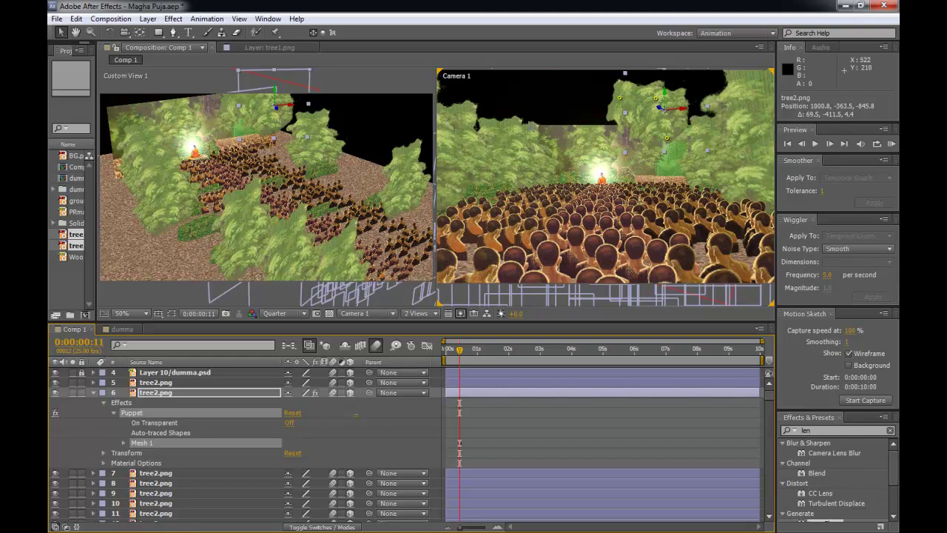
pyautogui.doubleClick(514, 414)
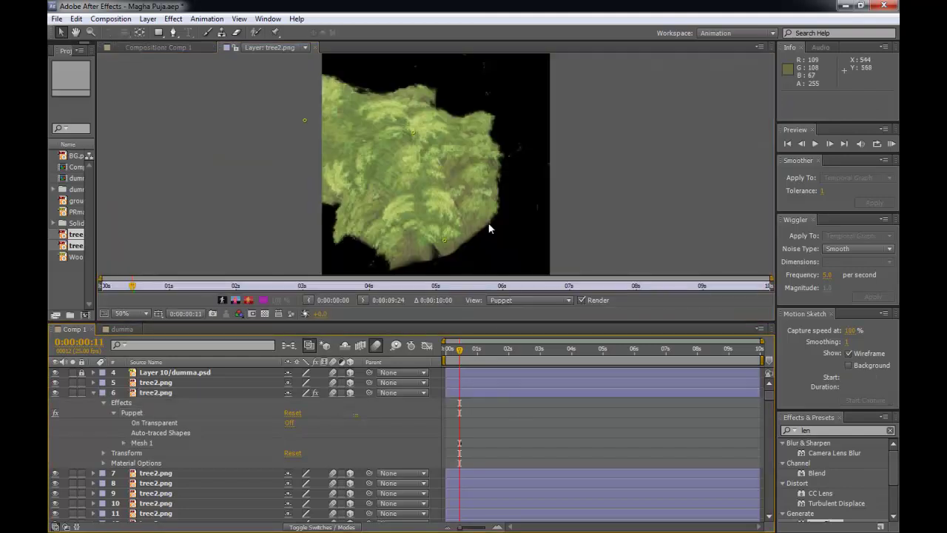
pyautogui.click(156, 48)
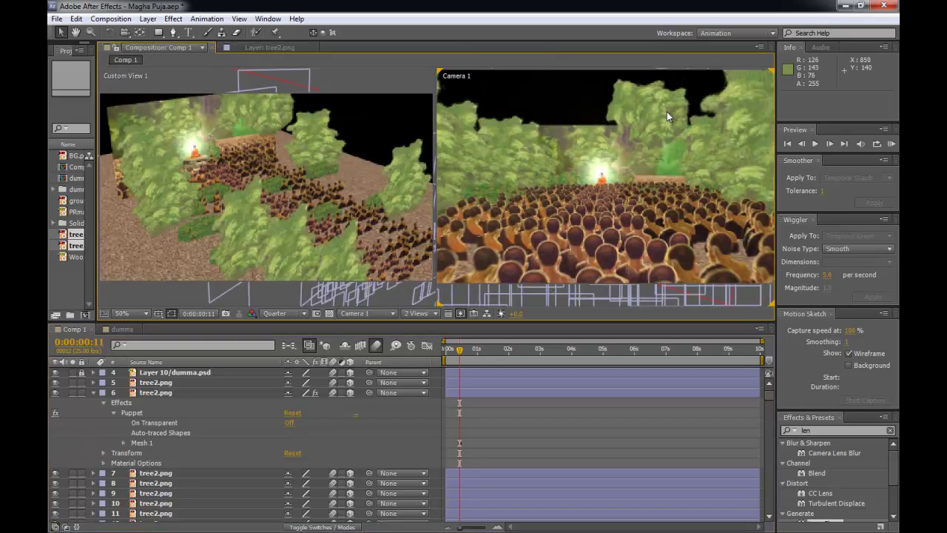
pyautogui.moveTo(688, 116); pyautogui.dragTo(774, 132)
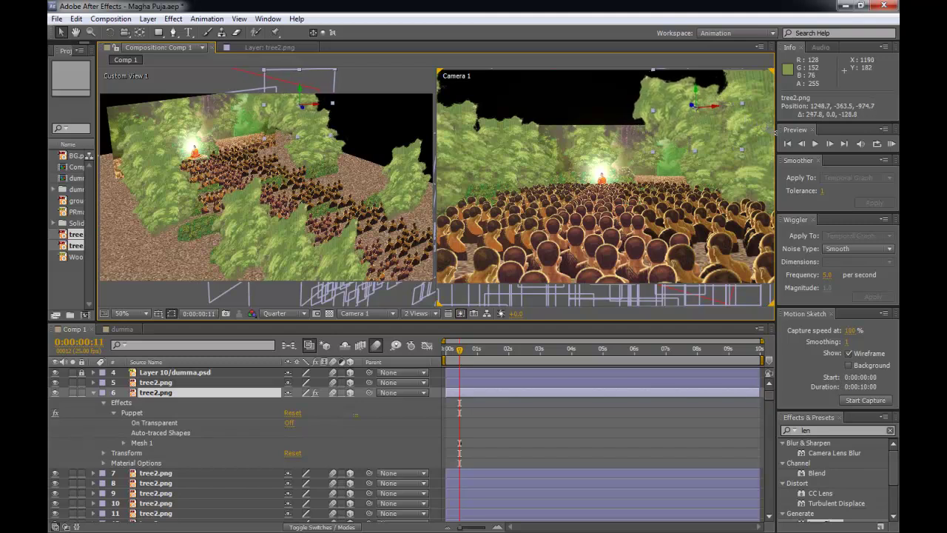
pyautogui.press('c')
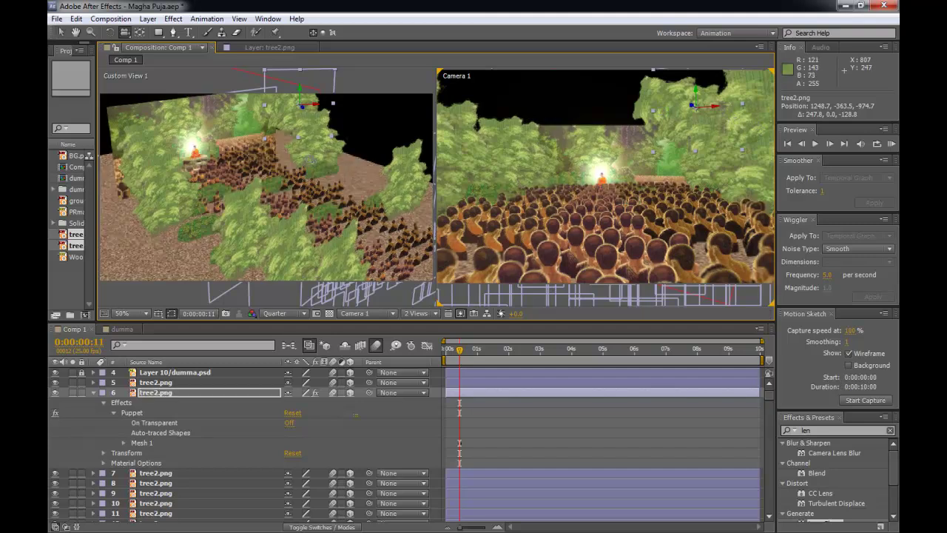
pyautogui.moveTo(314, 154); pyautogui.dragTo(312, 185)
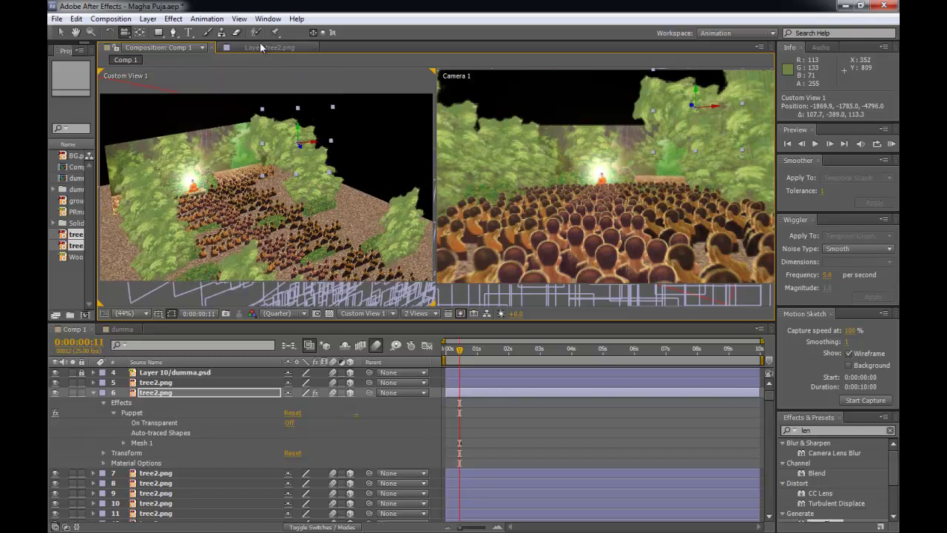
# - Show the Mesh 1 puppet pins of the raised tree2.png tree and shift its upper pin, Puppet Pin 2, slightly upward
pyautogui.press('Return')
pyautogui.press('v')
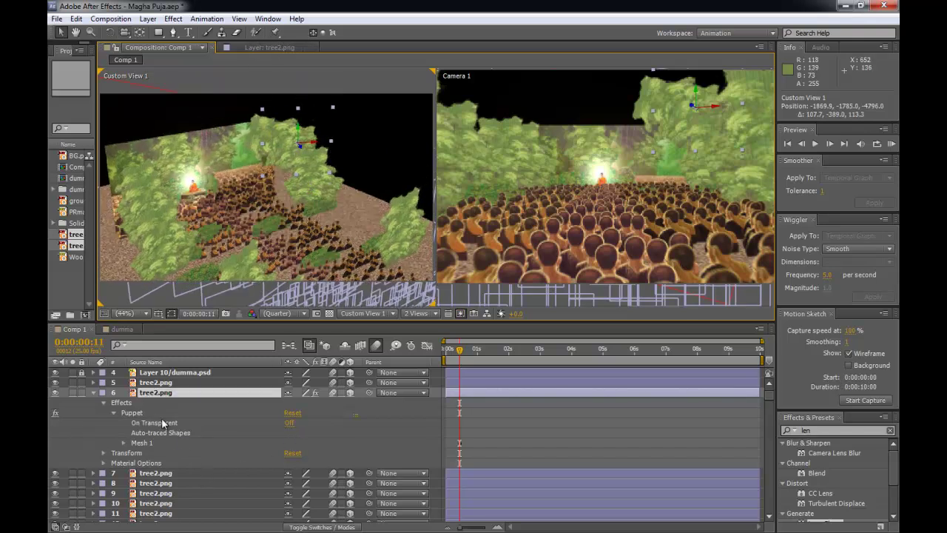
pyautogui.click(194, 412)
pyautogui.click(161, 439)
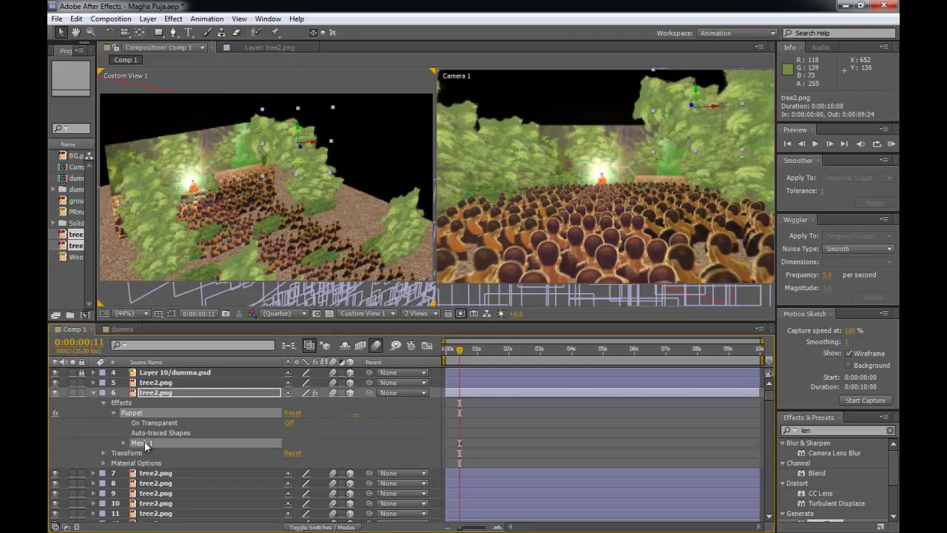
pyautogui.click(257, 131)
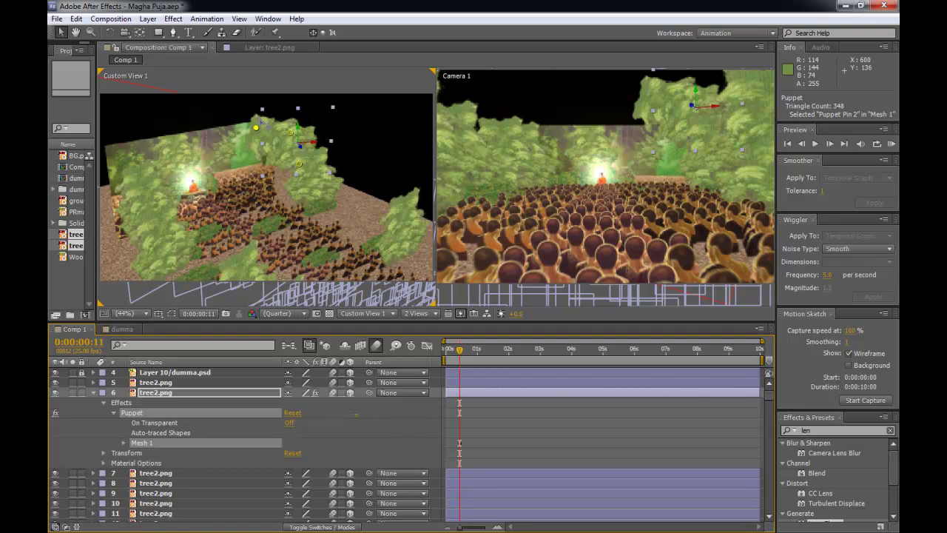
pyautogui.moveTo(257, 128); pyautogui.dragTo(259, 118)
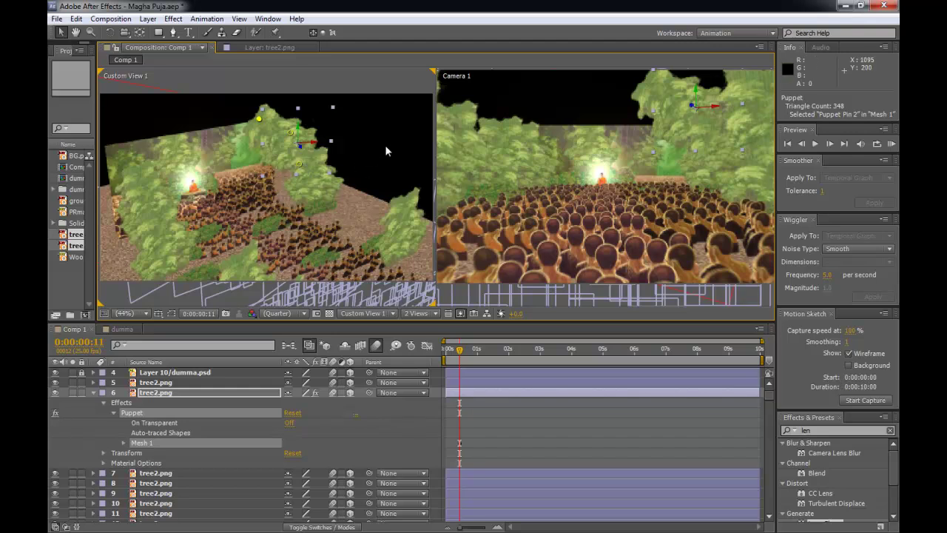
# - Isolate the tree with Solo, stretch it by pulling Puppet Pin 2 up and Puppet Pin 1 down and outward, and turn Solo off
pyautogui.click(72, 392)
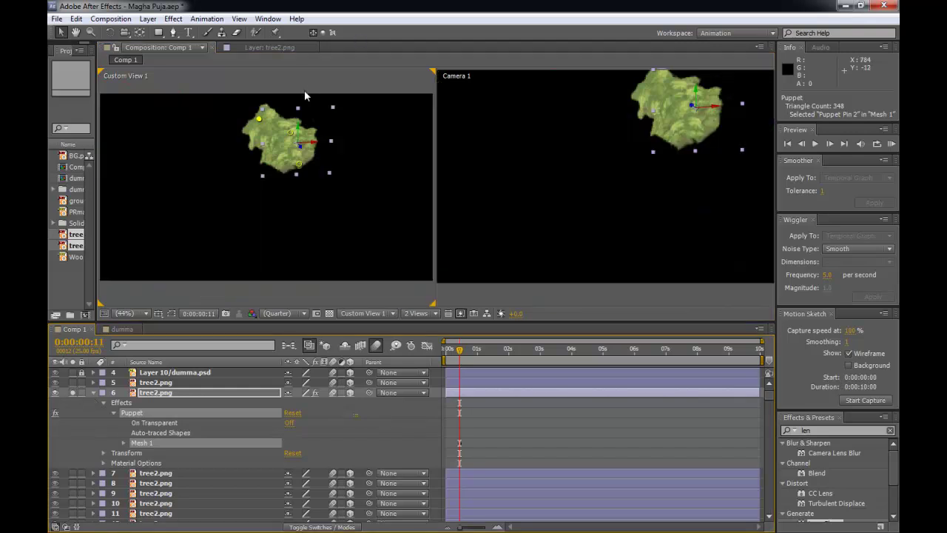
pyautogui.moveTo(259, 119); pyautogui.dragTo(274, 96)
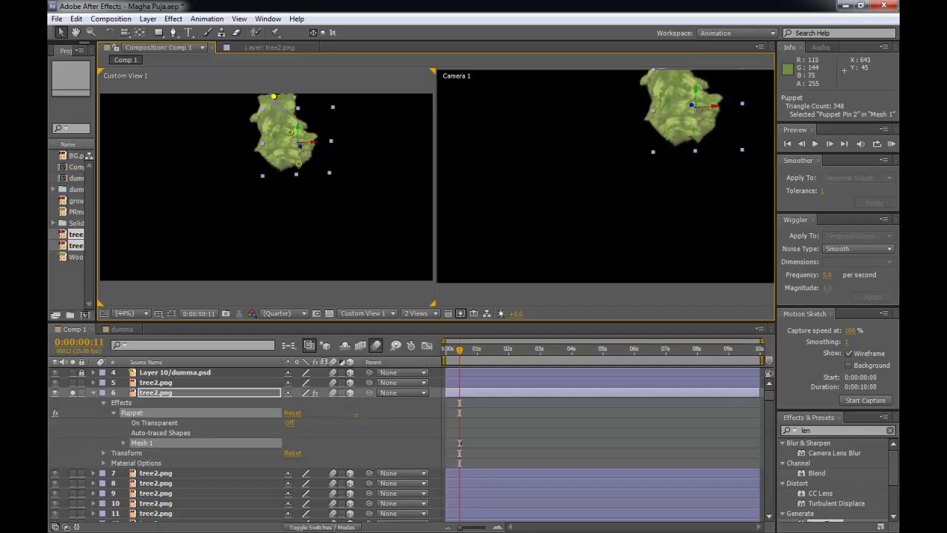
pyautogui.click(287, 132)
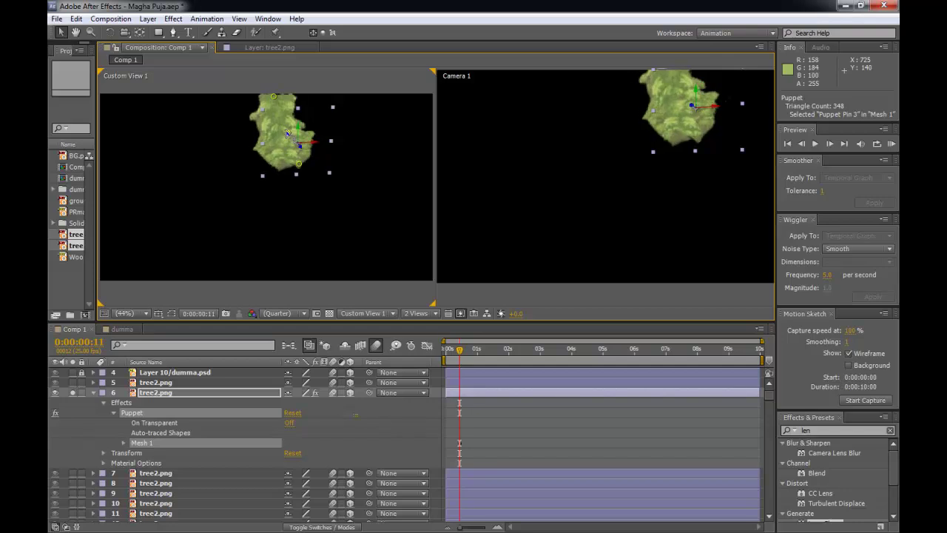
pyautogui.moveTo(299, 163); pyautogui.dragTo(320, 174)
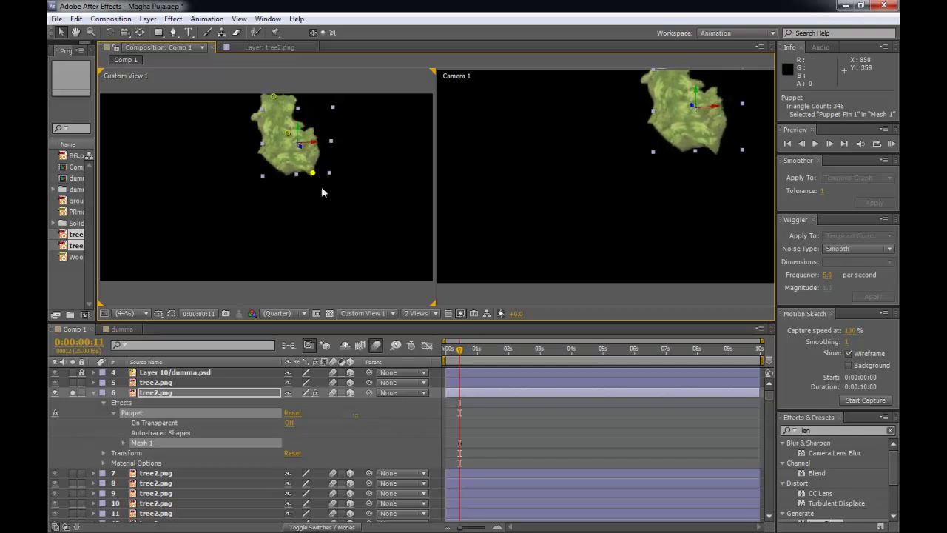
pyautogui.click(492, 420)
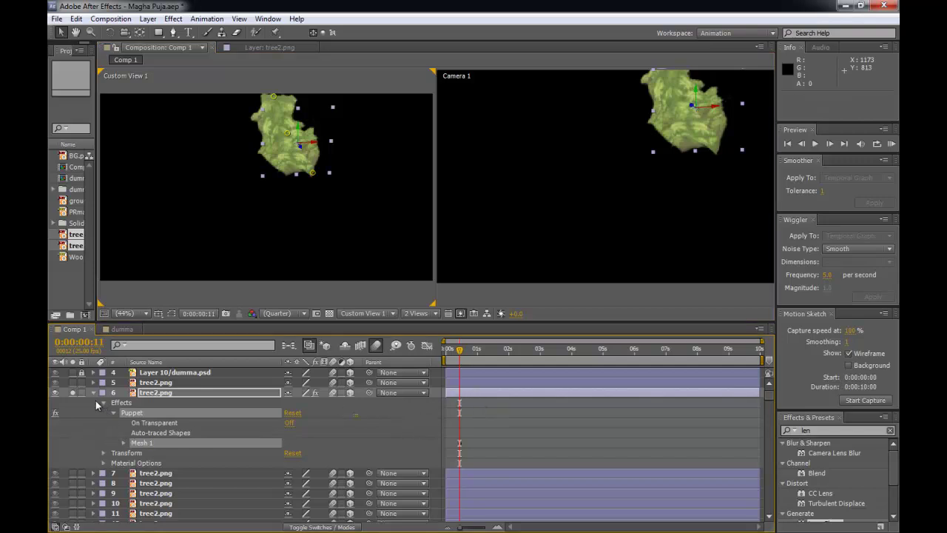
pyautogui.click(73, 392)
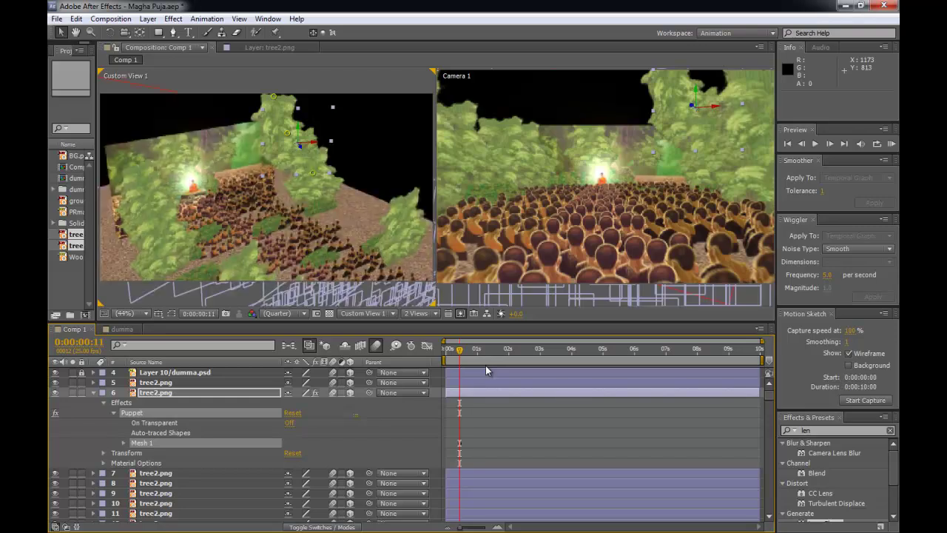
# - Duplicate the stretched tree2.png tree and move the copy across to the crowd's left side at about -392.7, -363.5, -912.4
pyautogui.click(477, 392)
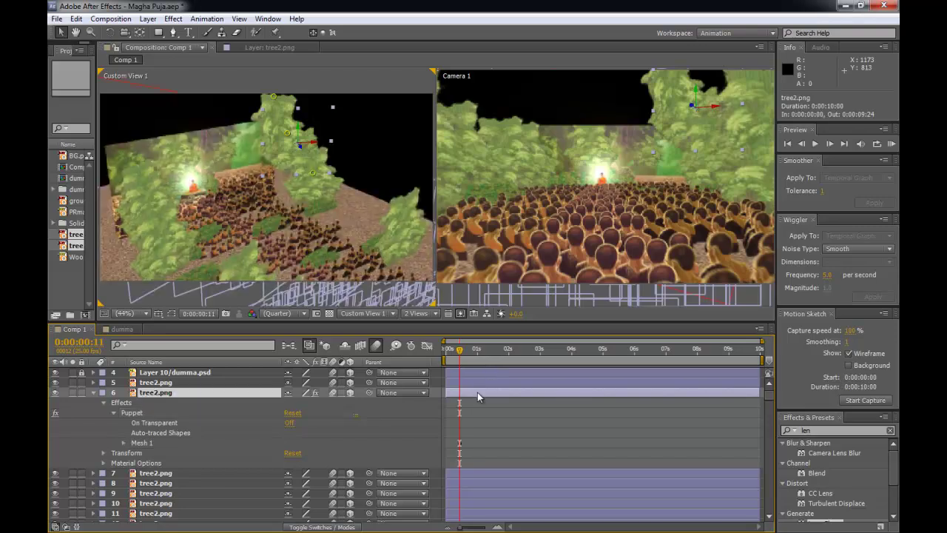
pyautogui.hotkey('ctrl', 'd')
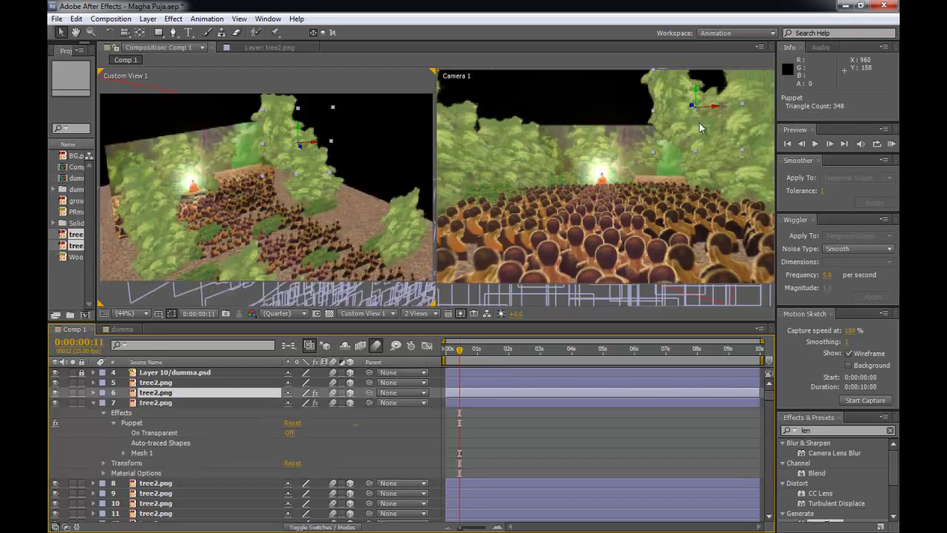
pyautogui.moveTo(300, 147); pyautogui.dragTo(404, 240)
pyautogui.moveTo(325, 157); pyautogui.dragTo(439, 164)
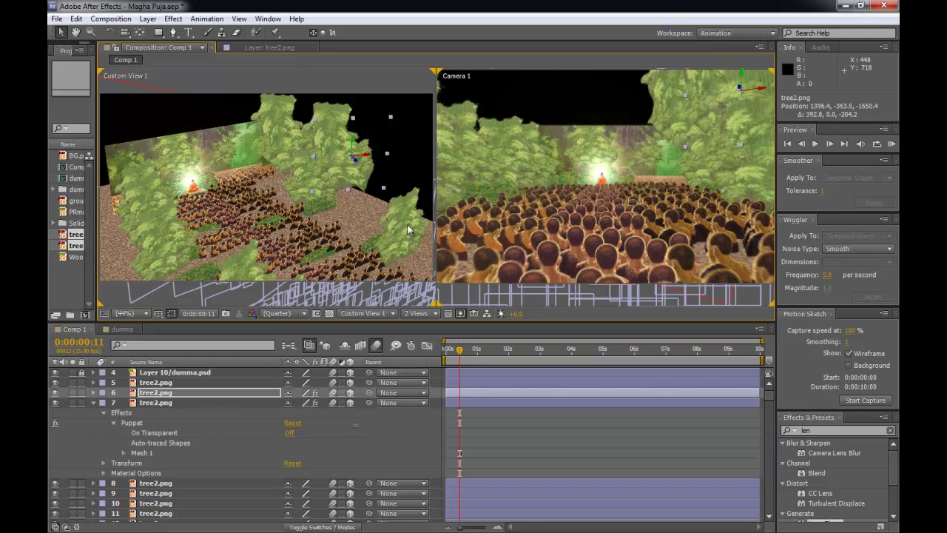
pyautogui.moveTo(357, 160); pyautogui.dragTo(0, 212)
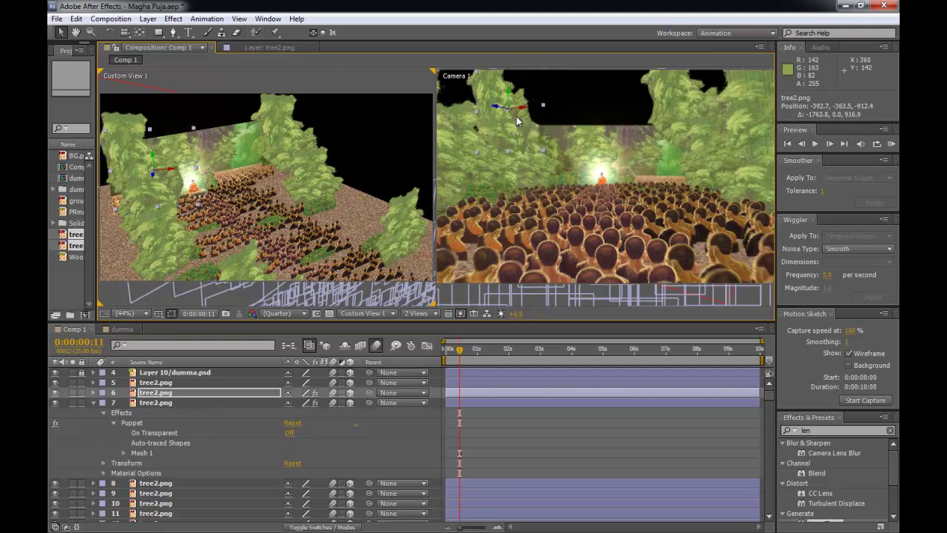
# - Turn the left-hand copy to orientation 180°, 26.5°, 180° and move it to about -862.8, -363.5, -509.7
pyautogui.press('w')
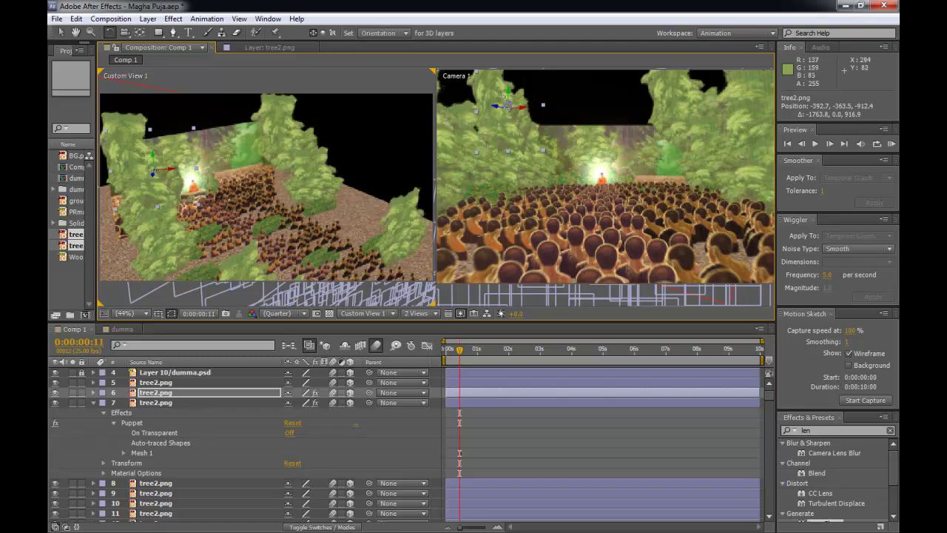
pyautogui.moveTo(528, 95); pyautogui.dragTo(576, 108)
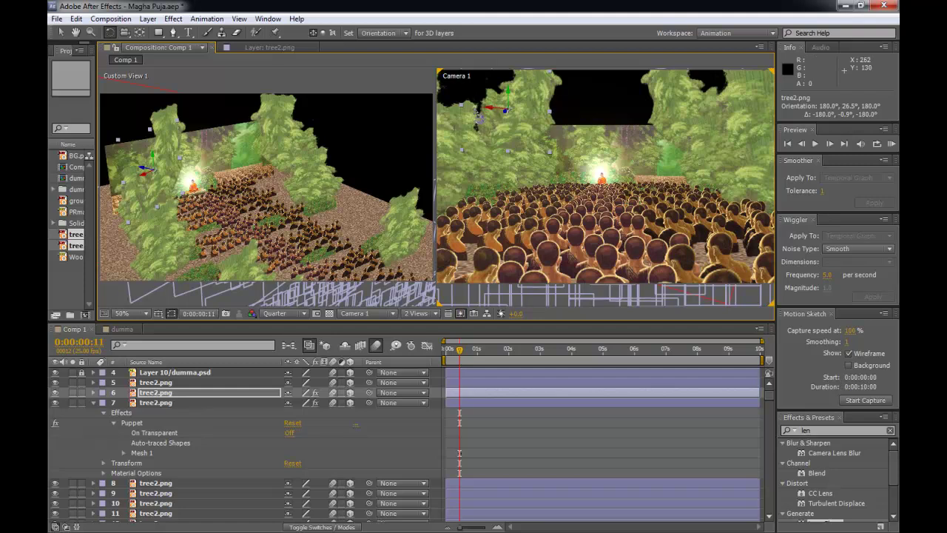
pyautogui.press('v')
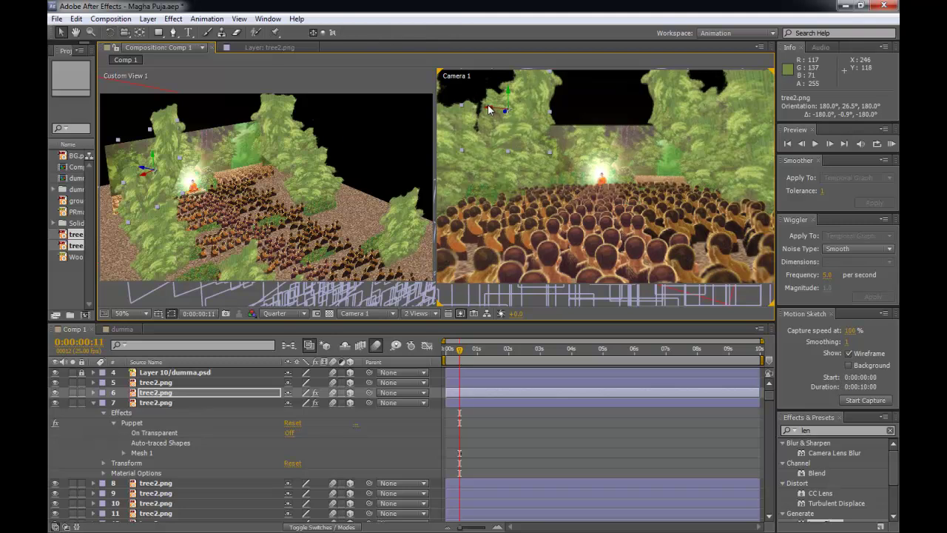
pyautogui.moveTo(490, 110); pyautogui.dragTo(423, 105)
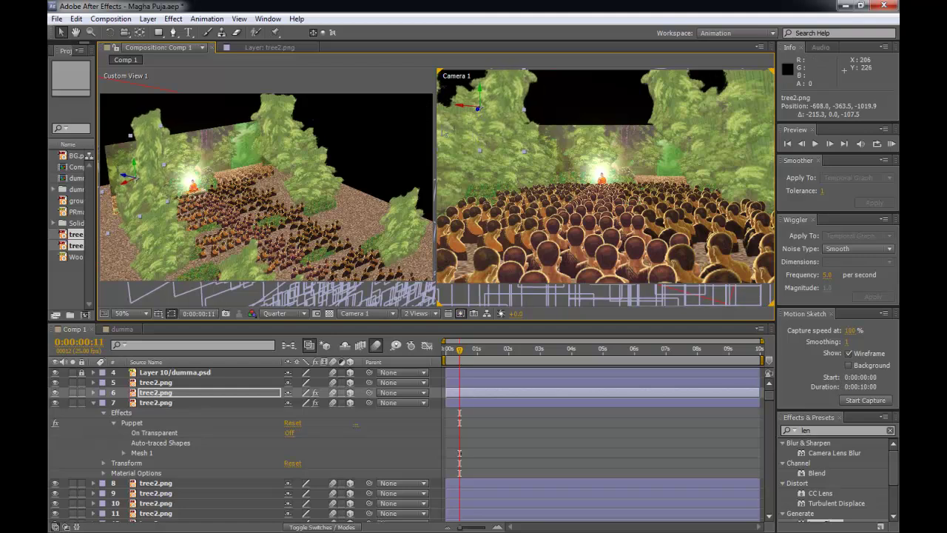
pyautogui.click(398, 153)
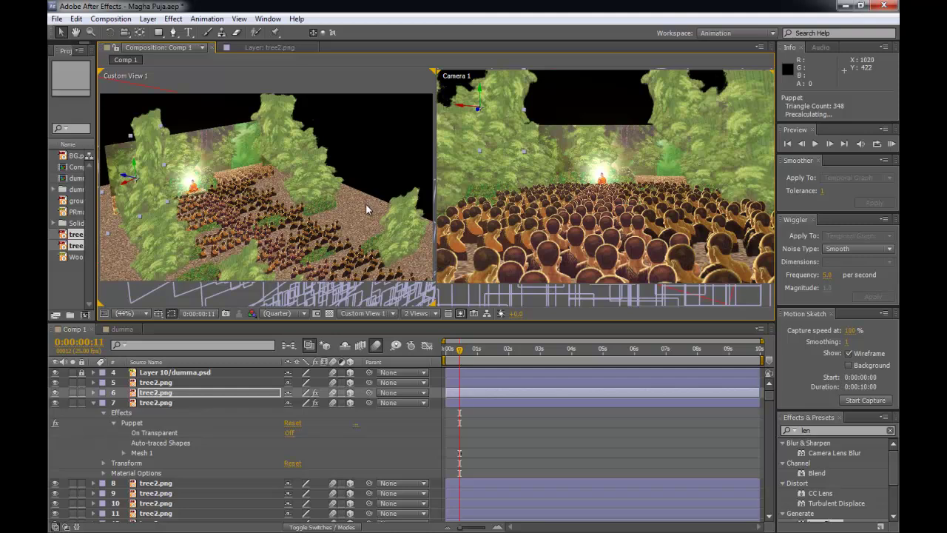
pyautogui.moveTo(366, 204); pyautogui.dragTo(358, 220)
pyautogui.moveTo(335, 253); pyautogui.dragTo(378, 252)
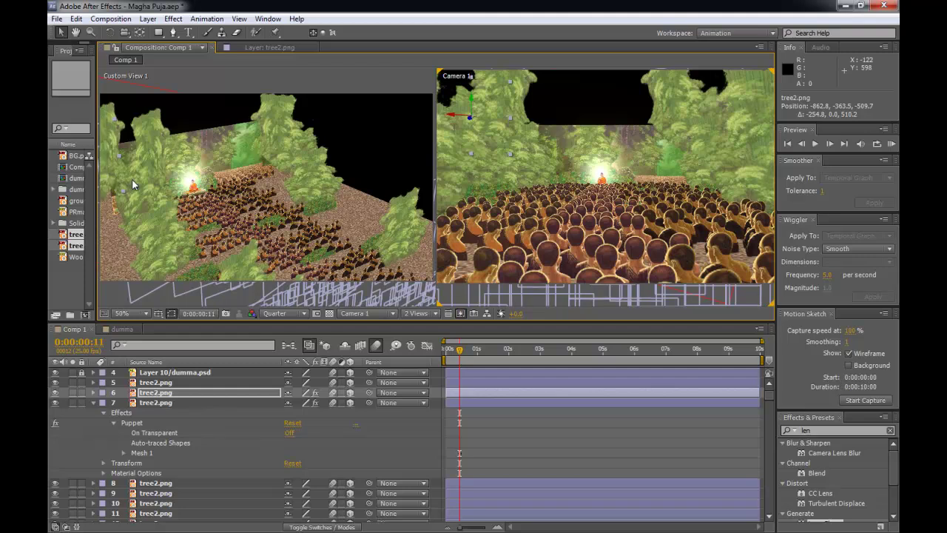
# - Duplicate the left-hand stretched tree and place the copy nearer the camera at about -627.4, -363.5, -1728.3
pyautogui.moveTo(133, 165); pyautogui.dragTo(172, 175)
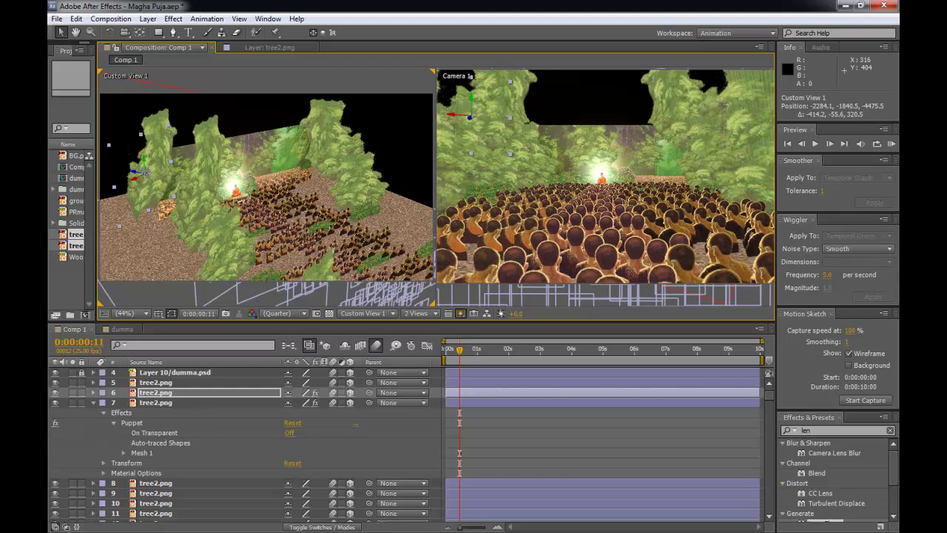
pyautogui.hotkey('ctrl', 'd')
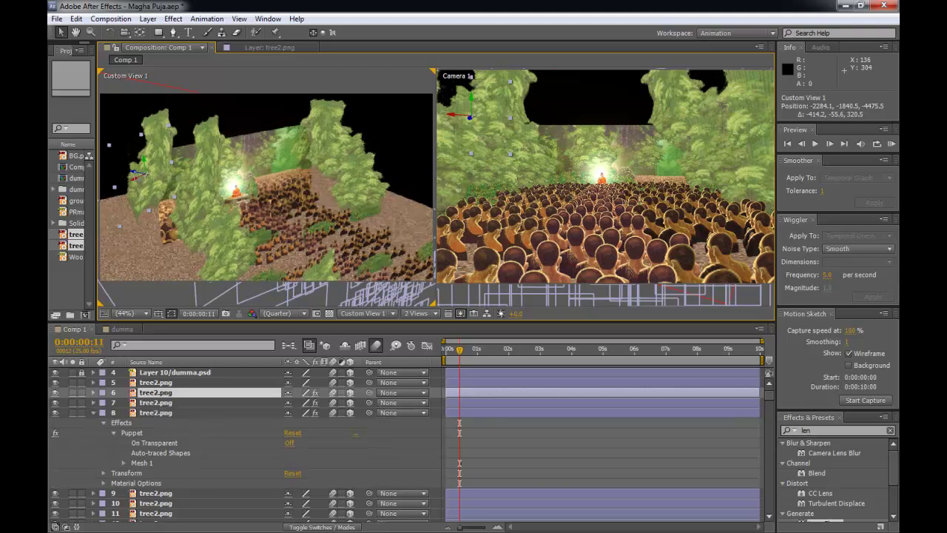
pyautogui.moveTo(135, 172); pyautogui.dragTo(138, 172)
pyautogui.moveTo(220, 217); pyautogui.dragTo(260, 242)
pyautogui.moveTo(185, 178); pyautogui.dragTo(189, 148)
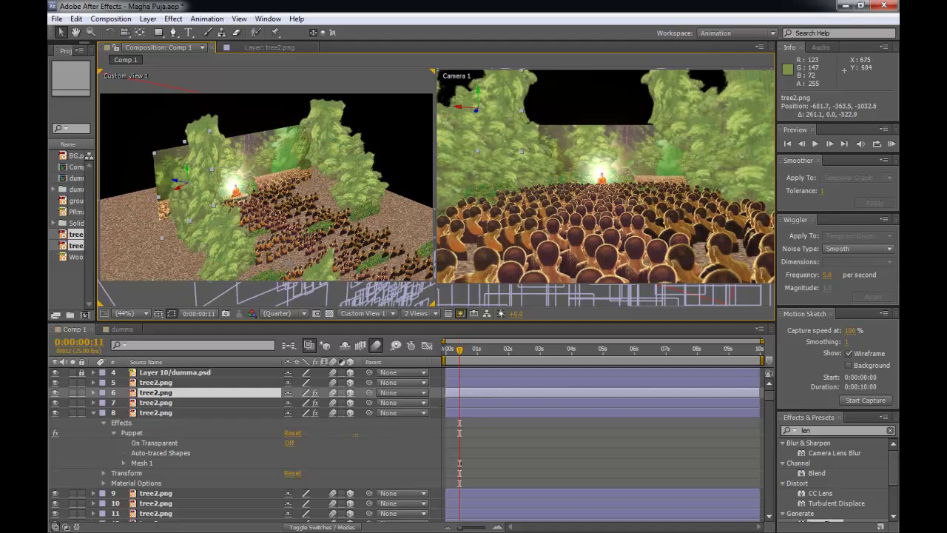
pyautogui.moveTo(330, 279); pyautogui.dragTo(400, 304)
pyautogui.moveTo(244, 211); pyautogui.dragTo(226, 219)
pyautogui.press('Return')
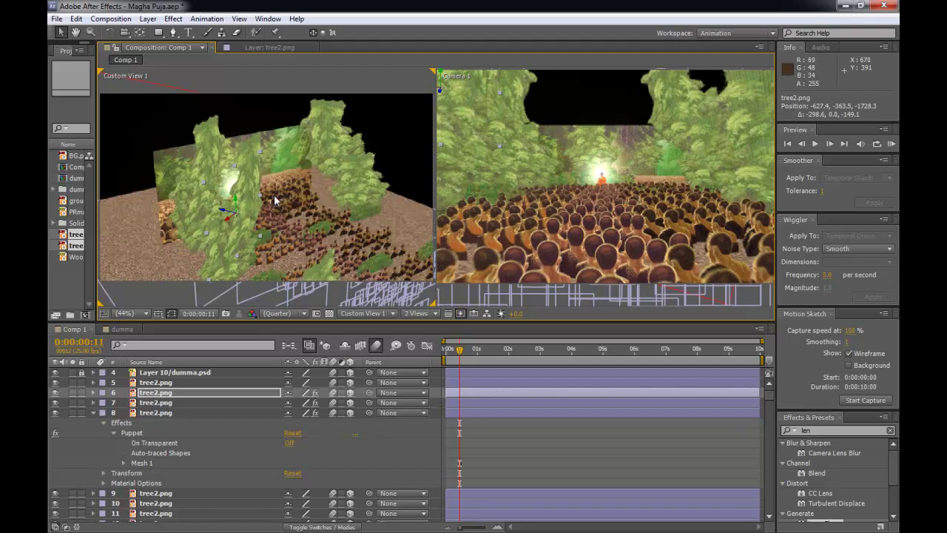
# - Go to 0:00:01:19 and examine how the tall trees frame the scene in Camera 1 and from an orbited Custom View 1
pyautogui.click(501, 349)
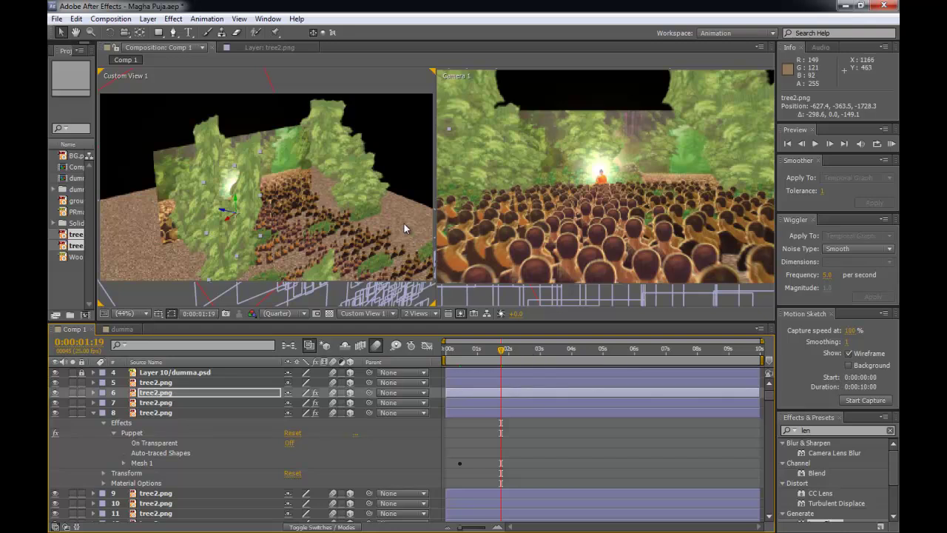
pyautogui.click(320, 111)
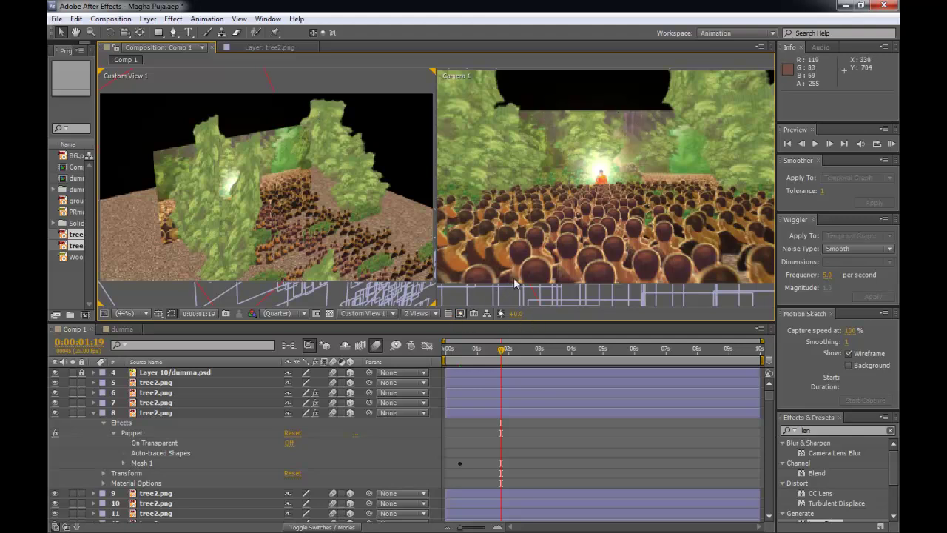
pyautogui.click(574, 88)
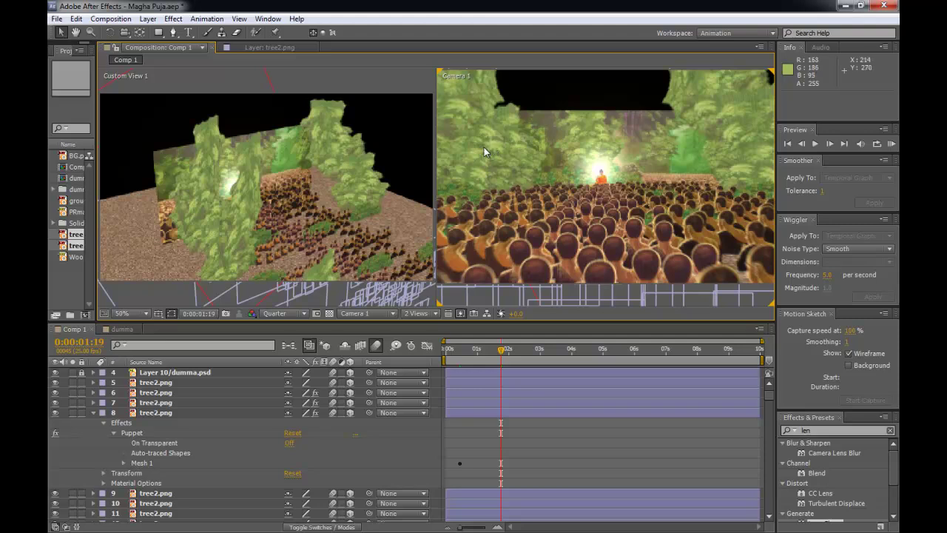
pyautogui.click(323, 112)
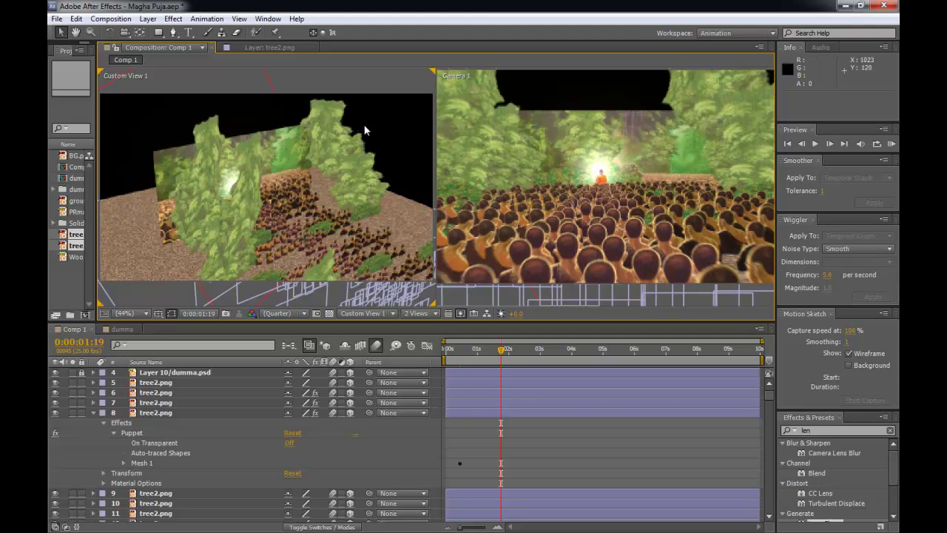
pyautogui.click(475, 411)
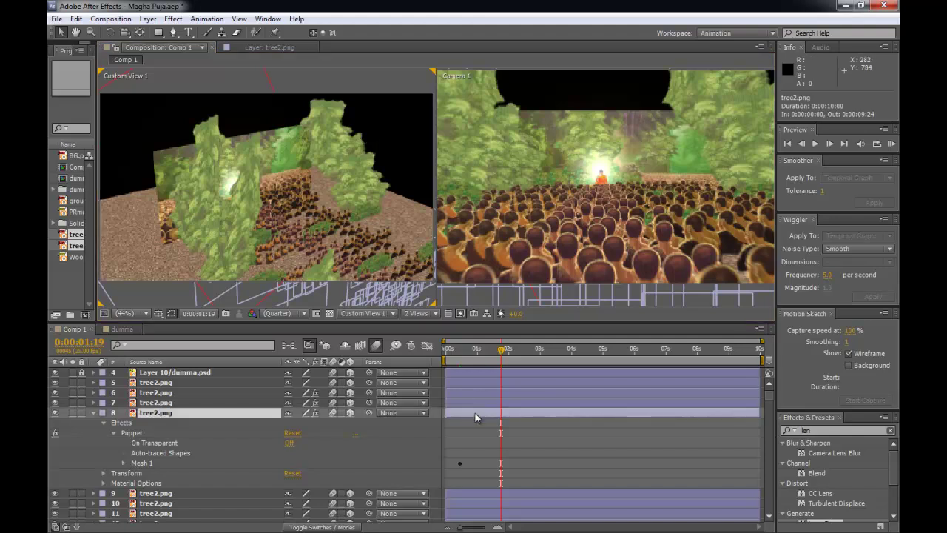
pyautogui.click(320, 106)
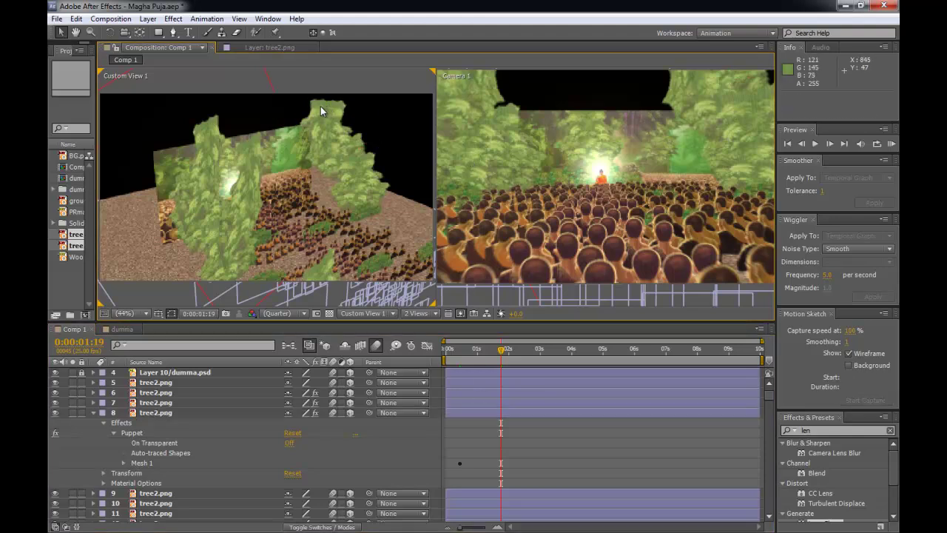
pyautogui.moveTo(321, 126)
pyautogui.mouseDown()
pyautogui.moveTo(328, 130)
pyautogui.moveTo(310, 127)
pyautogui.mouseUp()
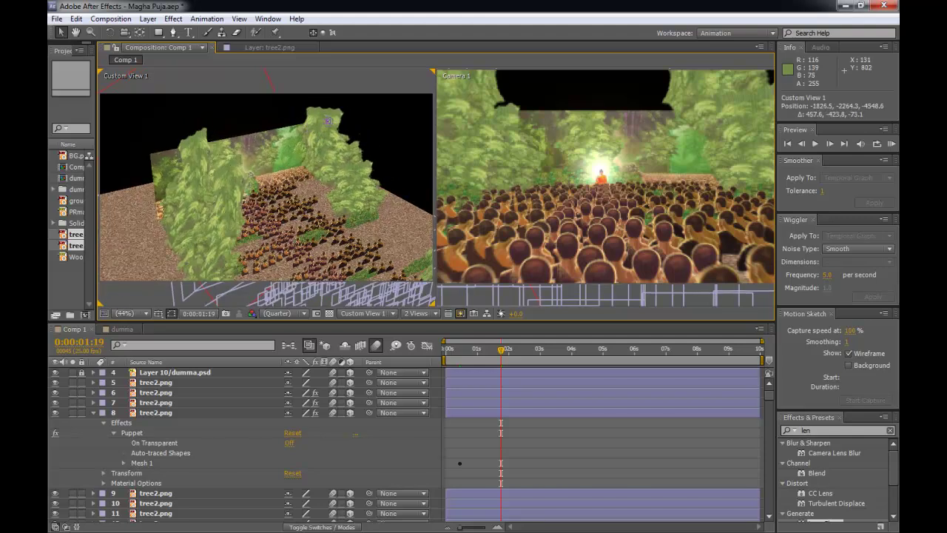
# - Duplicate the tall right-hand tree2.png tree, move the copy up towards the treetop and tilt it to orientation 0°, 27.5°, 312°
pyautogui.click(326, 121)
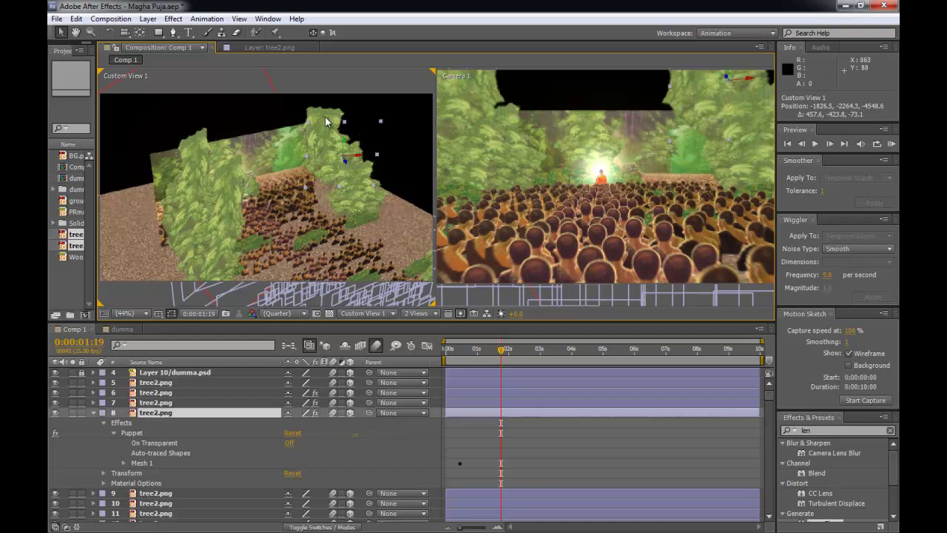
pyautogui.hotkey('ctrl', 'd')
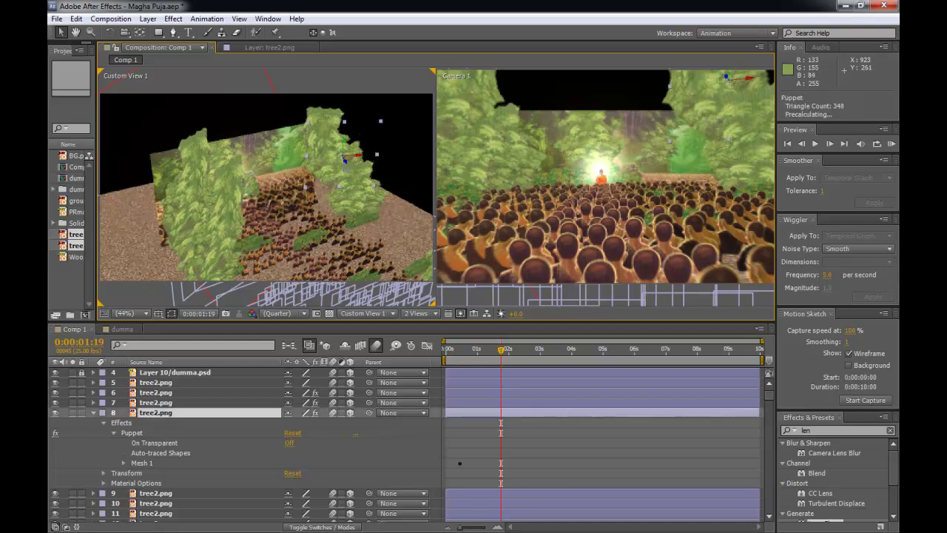
pyautogui.moveTo(344, 160); pyautogui.dragTo(170, 69)
pyautogui.press('w')
pyautogui.moveTo(336, 142); pyautogui.dragTo(314, 95)
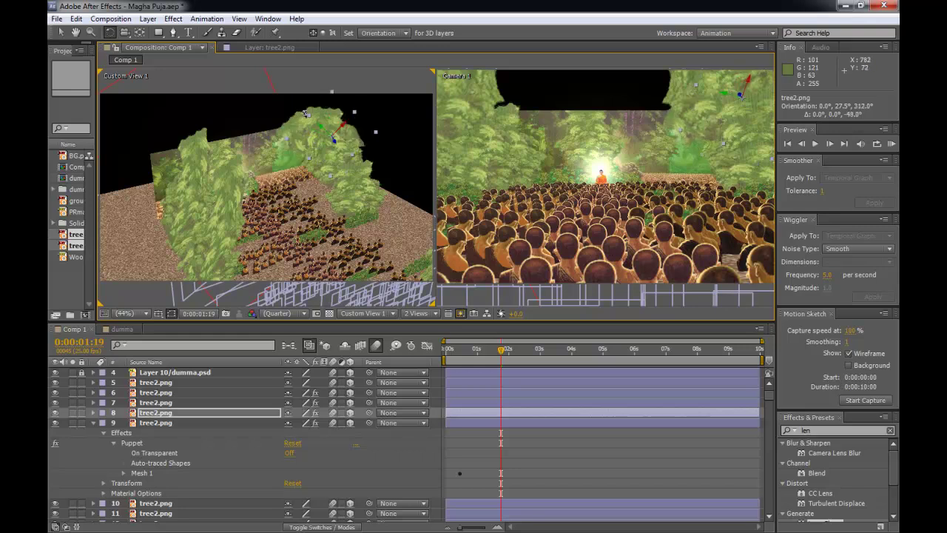
pyautogui.press('v')
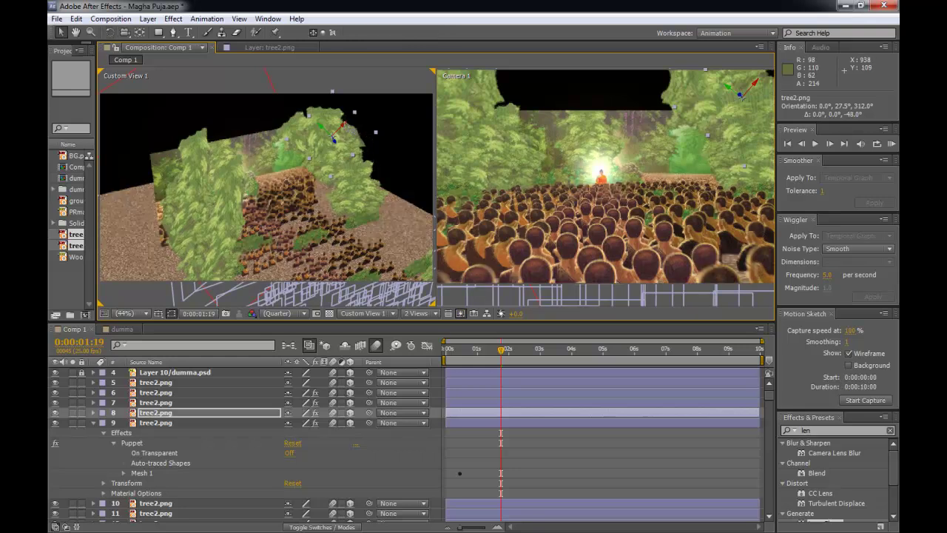
# - Move the tilted treetop copy inward and higher above the right-hand trees, to about 1229.0, -556.9, -266.6
pyautogui.moveTo(758, 109); pyautogui.dragTo(759, 111)
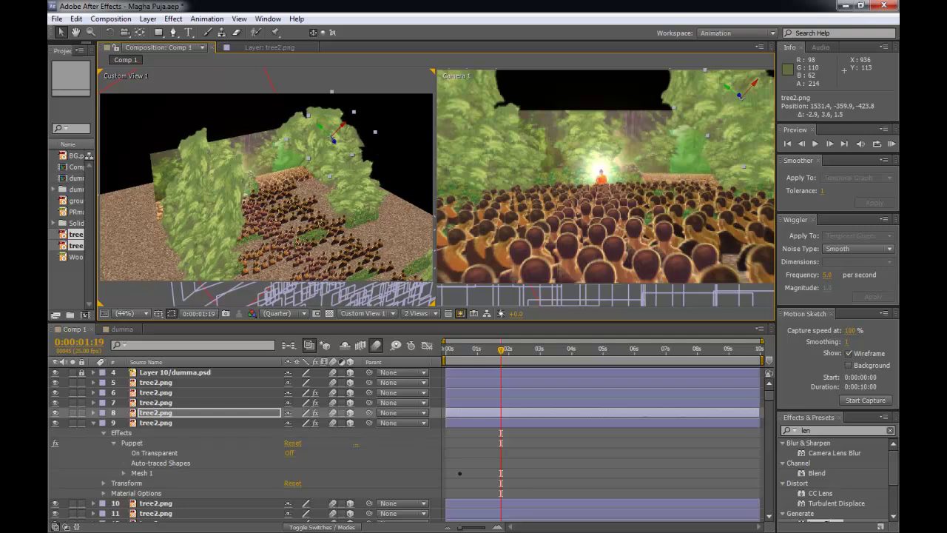
pyautogui.moveTo(341, 127); pyautogui.dragTo(326, 146)
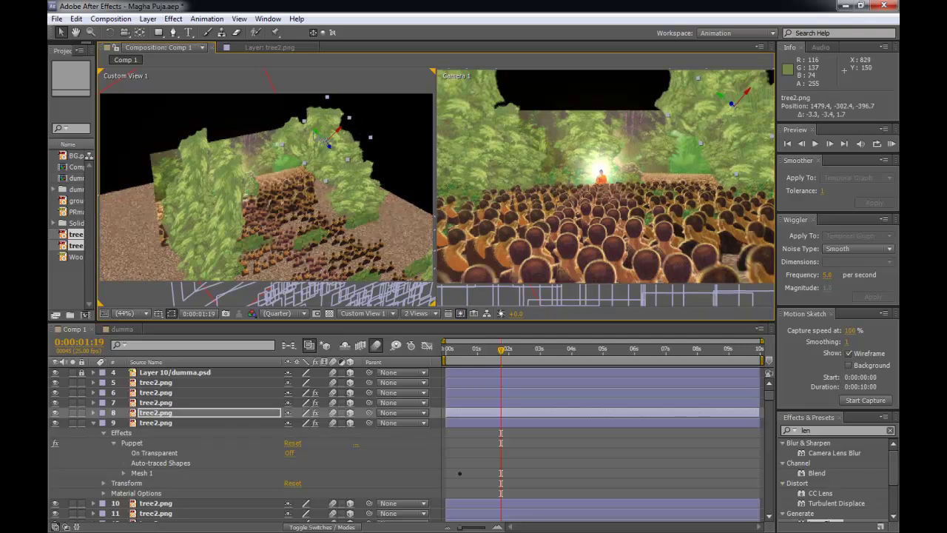
pyautogui.moveTo(281, 121); pyautogui.dragTo(225, 98)
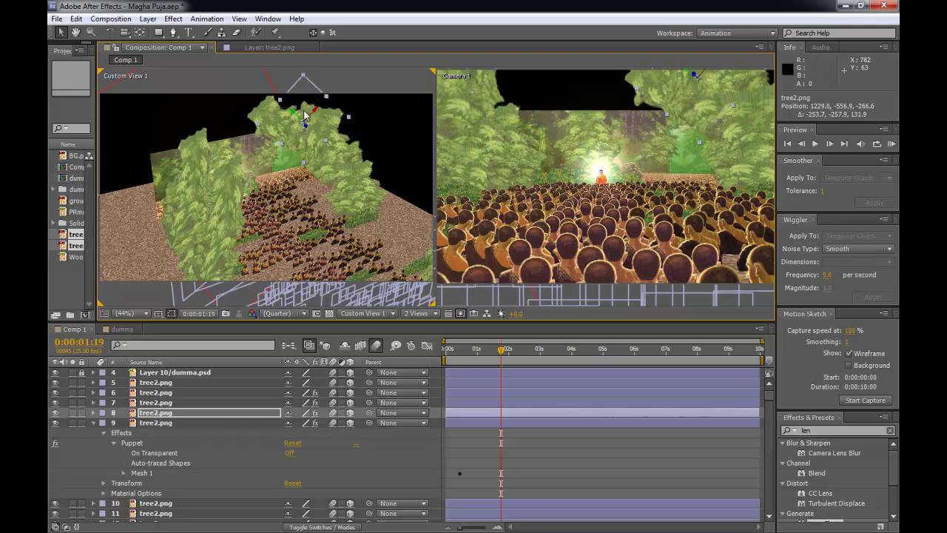
# - Duplicate the tilted canopy tree and place the copy over the middle of the crowd at about 673.2, -438.2, -887.9
pyautogui.hotkey('ctrl', 'd')
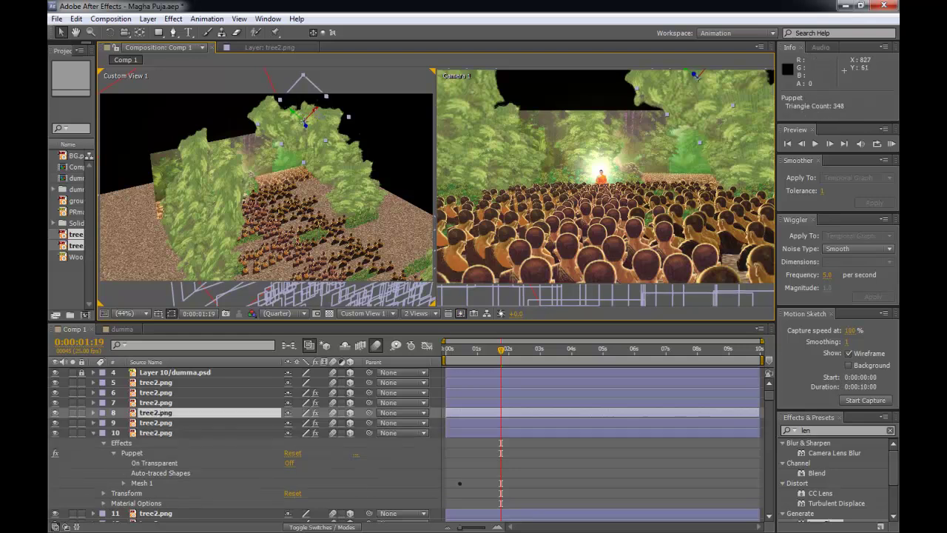
pyautogui.moveTo(314, 111); pyautogui.dragTo(259, 143)
pyautogui.press('Return')
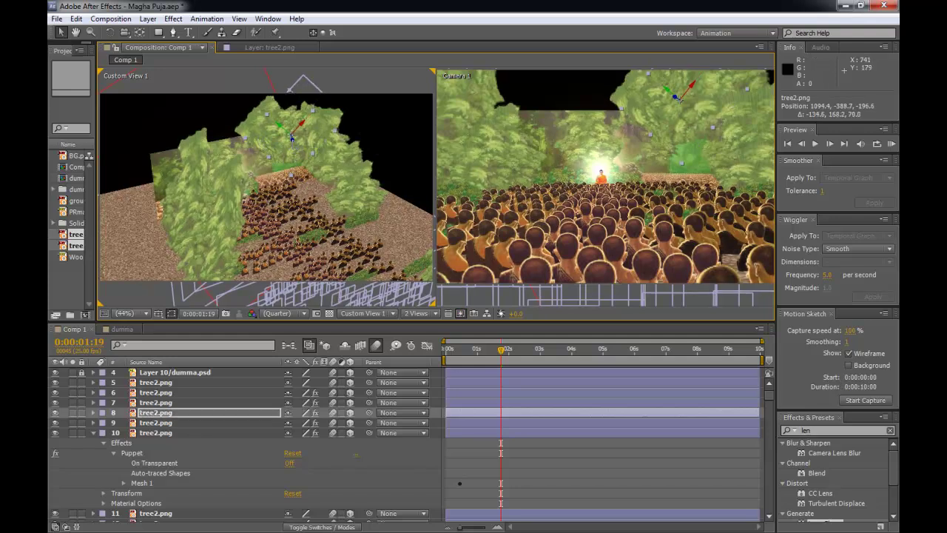
pyautogui.moveTo(296, 183); pyautogui.dragTo(328, 281)
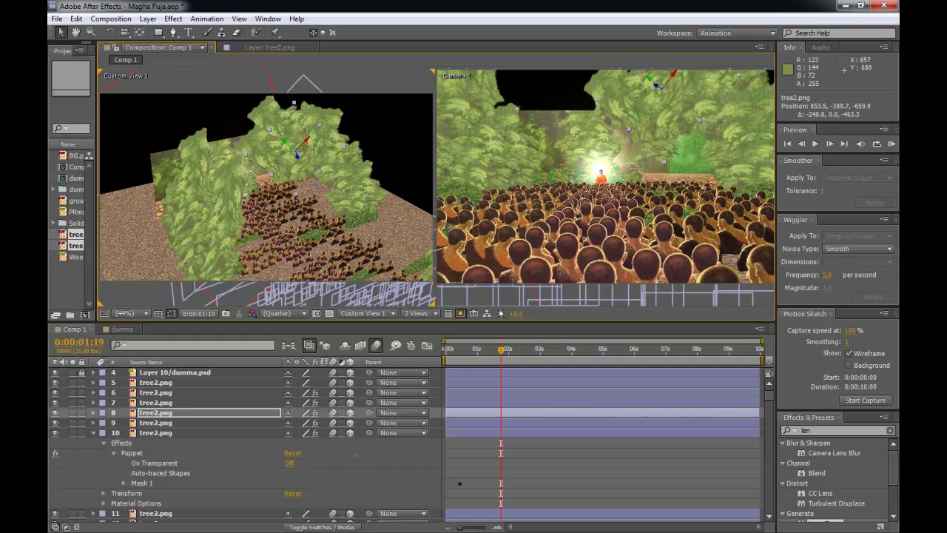
pyautogui.moveTo(300, 233); pyautogui.dragTo(301, 239)
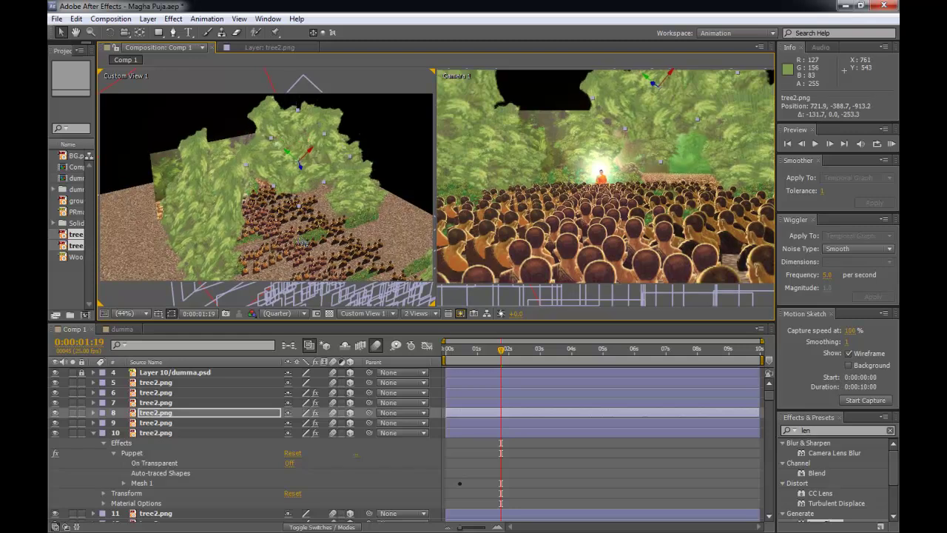
pyautogui.moveTo(335, 168); pyautogui.dragTo(334, 167)
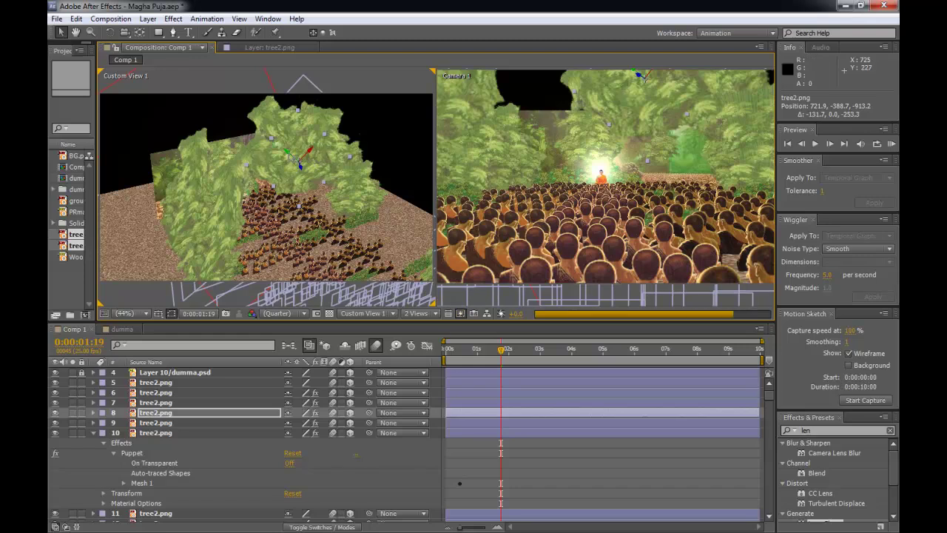
pyautogui.moveTo(279, 153); pyautogui.dragTo(274, 148)
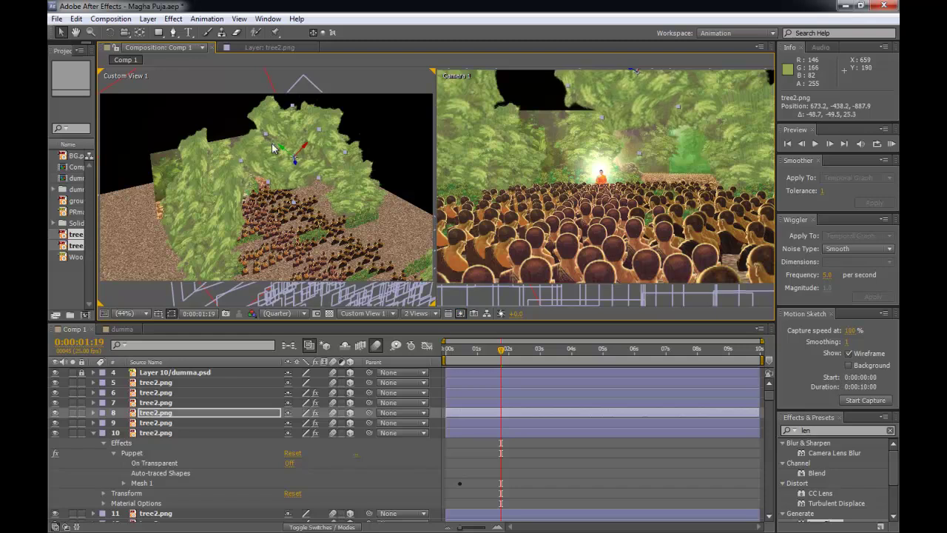
# - Duplicate the middle canopy tree and move the copy towards the left-hand trees, to about 324.9, -449.9, -706.8
pyautogui.hotkey('ctrl', 'd')
pyautogui.moveTo(301, 186); pyautogui.dragTo(287, 200)
pyautogui.press('Return')
pyautogui.moveTo(252, 156); pyautogui.dragTo(196, 125)
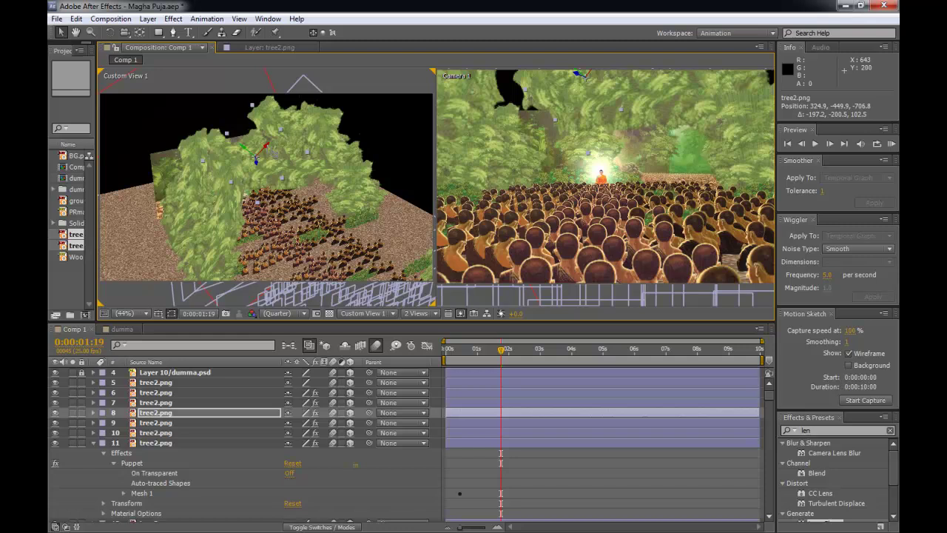
# - Duplicate the newest canopy copy and place it above the left-hand trees at about -262.4, -426.2, -583.4
pyautogui.moveTo(249, 160); pyautogui.dragTo(230, 184)
pyautogui.hotkey('ctrl', 'd')
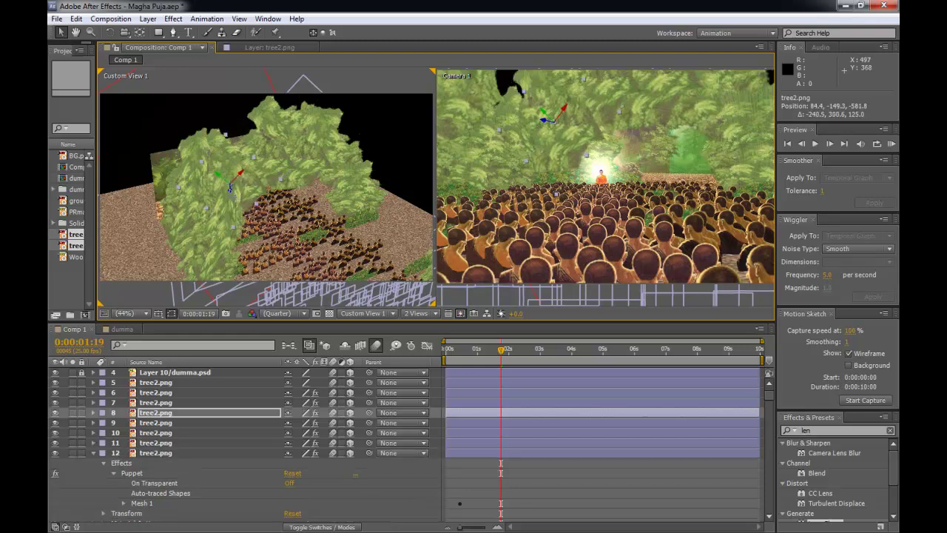
pyautogui.moveTo(229, 191); pyautogui.dragTo(219, 231)
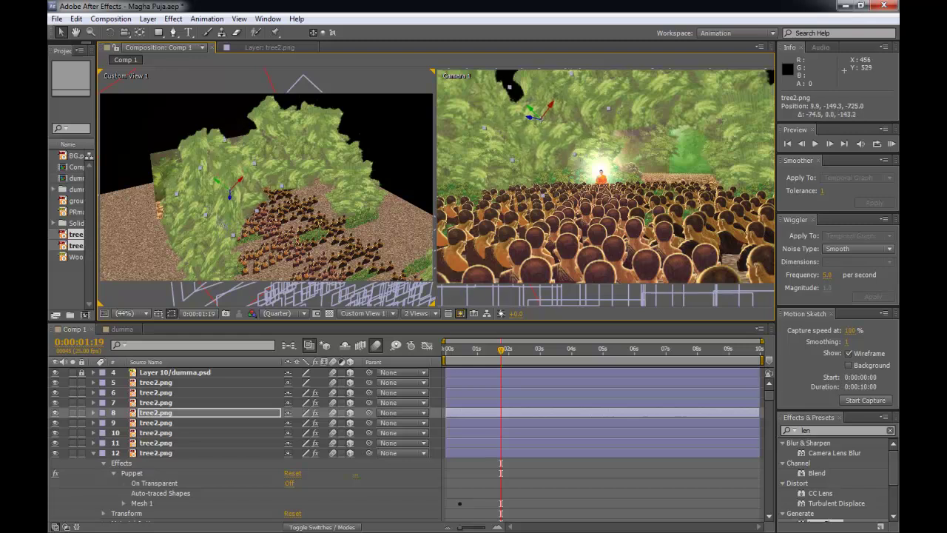
pyautogui.moveTo(220, 184); pyautogui.dragTo(121, 138)
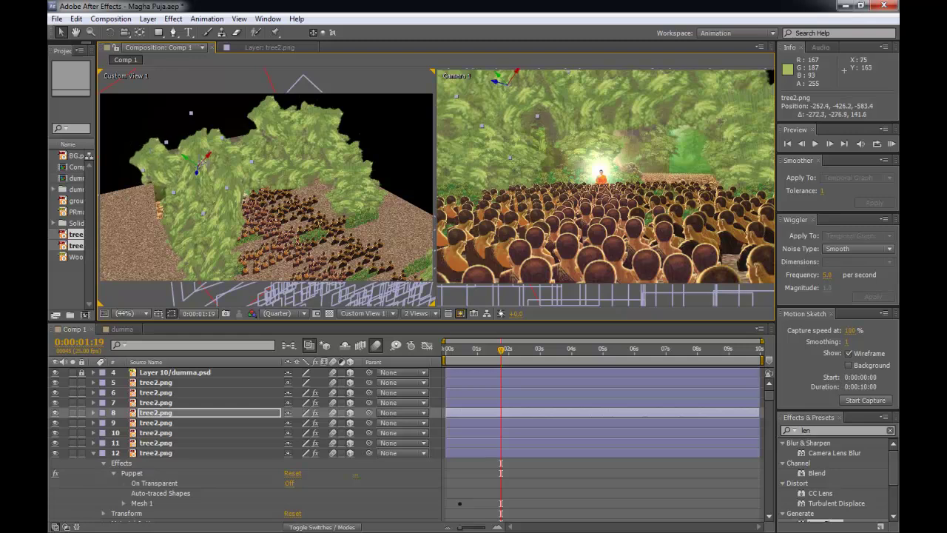
# - Duplicate the high canopy tree above the right-hand trees and move the copy outward to about 1708.7, -625.3, -682.7
pyautogui.click(326, 118)
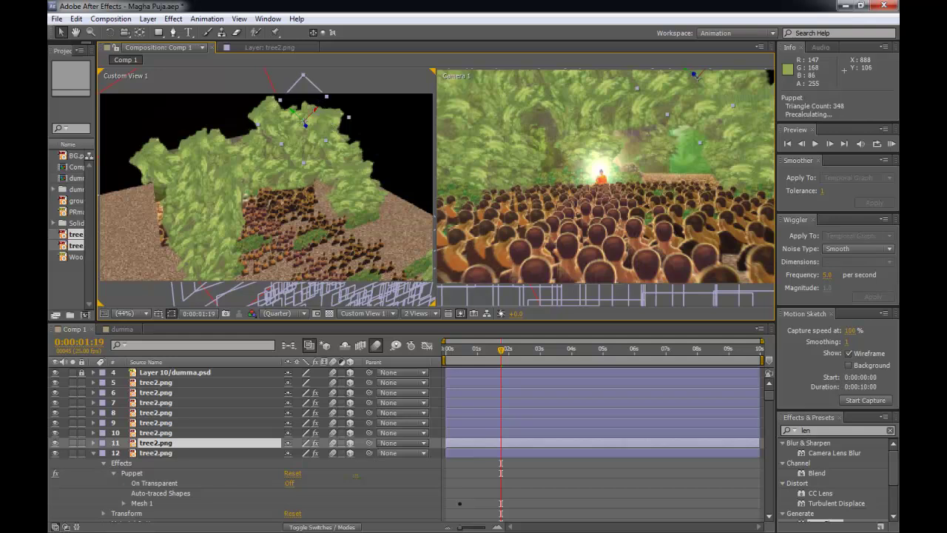
pyautogui.hotkey('ctrl', 'd')
pyautogui.moveTo(334, 107); pyautogui.dragTo(387, 150)
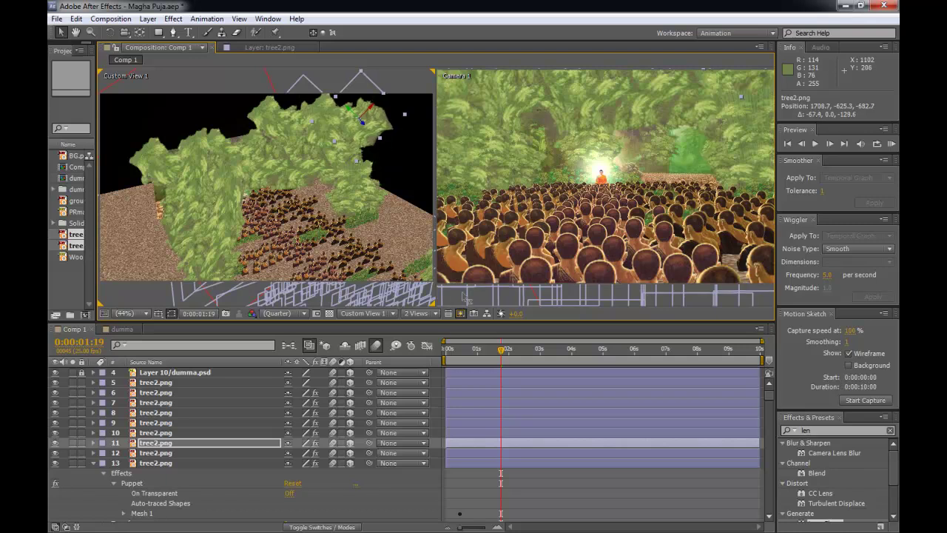
# - Move the middle canopy tree closer to the camera, to about 590.9, -438.2, -1046.3
pyautogui.doubleClick(272, 171)
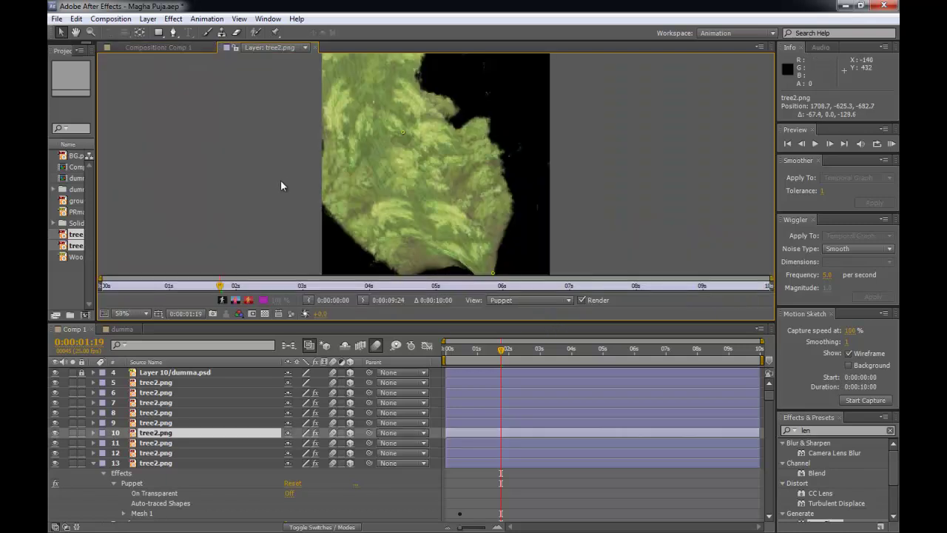
pyautogui.click(165, 47)
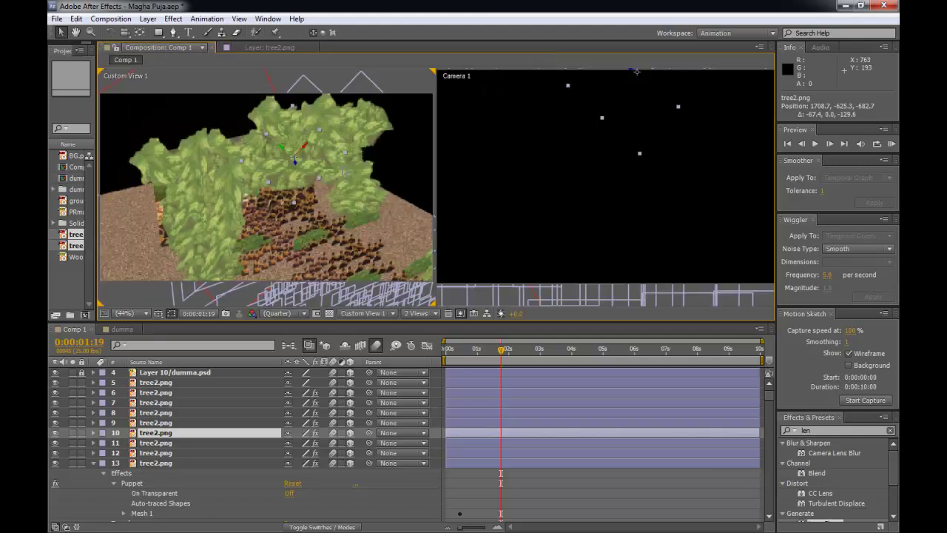
pyautogui.moveTo(295, 164); pyautogui.dragTo(296, 163)
pyautogui.moveTo(306, 198); pyautogui.dragTo(311, 213)
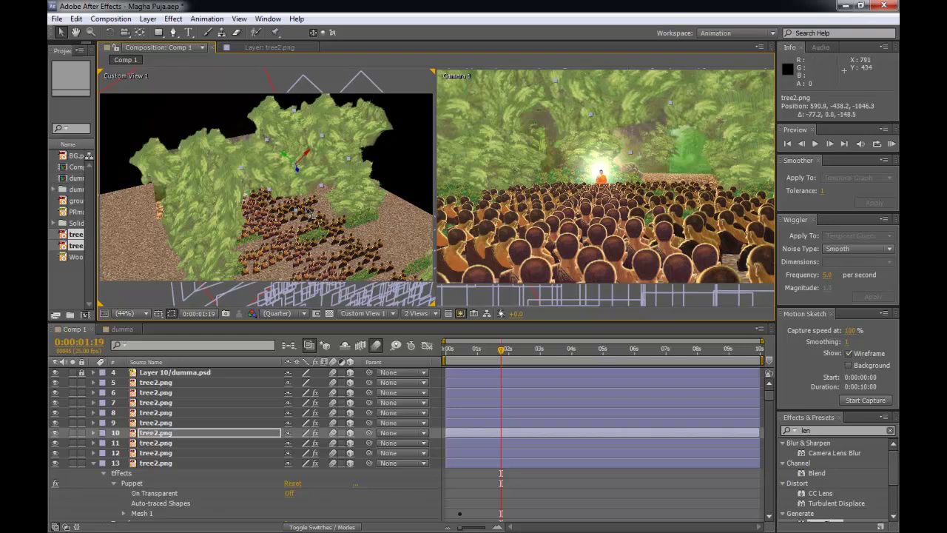
# - Go to 0:00:00:05, duplicate the middle canopy tree and raise the copy to about 464.7, -715.5, -622.4
pyautogui.moveTo(523, 354); pyautogui.dragTo(464, 353)
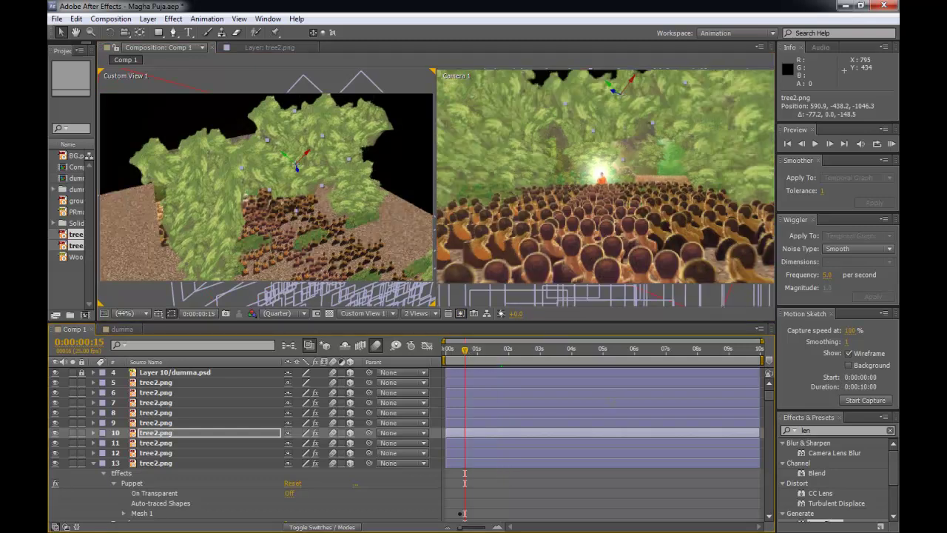
pyautogui.click(453, 352)
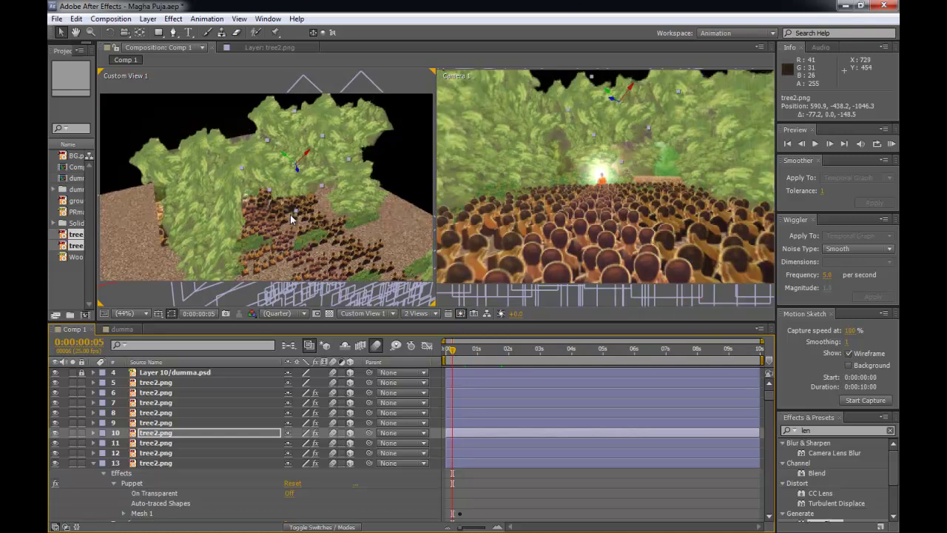
pyautogui.hotkey('ctrl', 'd')
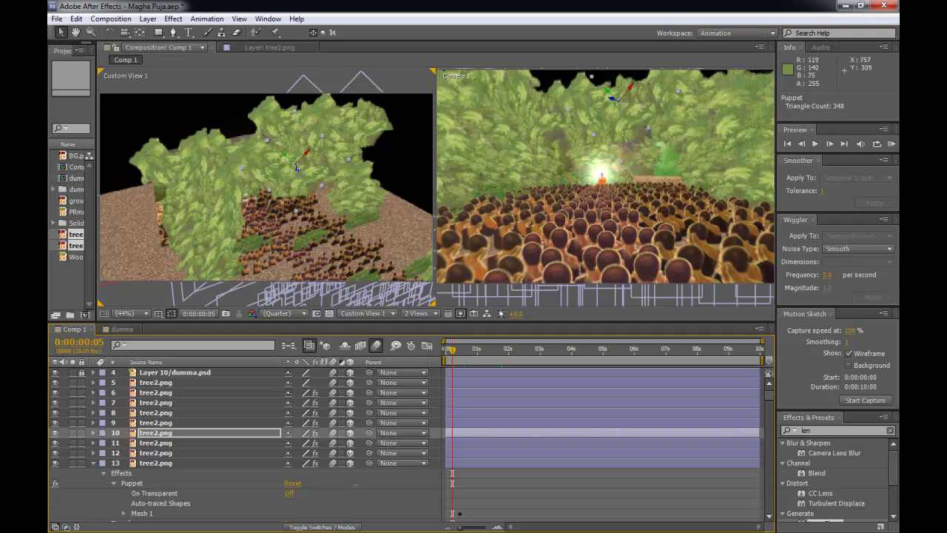
pyautogui.moveTo(297, 169); pyautogui.dragTo(297, 168)
pyautogui.moveTo(285, 116); pyautogui.dragTo(266, 96)
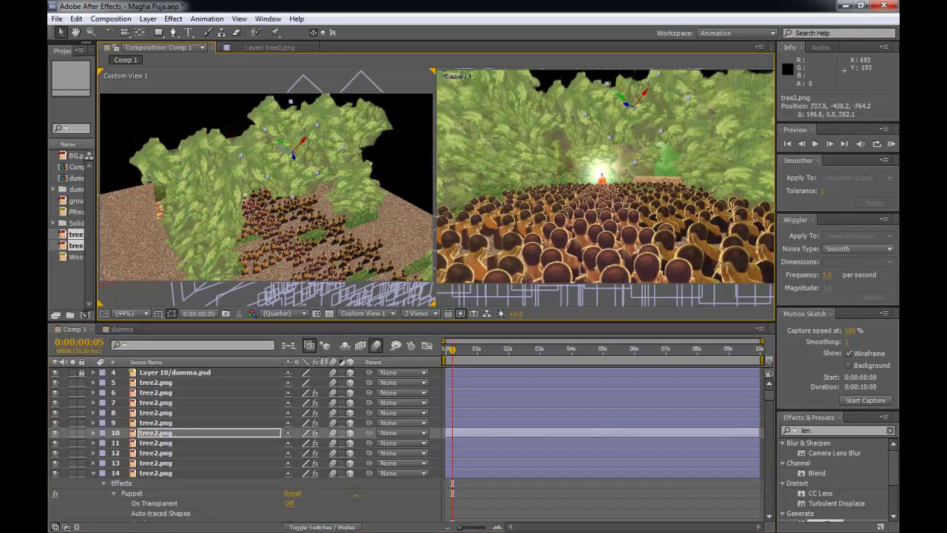
pyautogui.moveTo(278, 141); pyautogui.dragTo(180, 100)
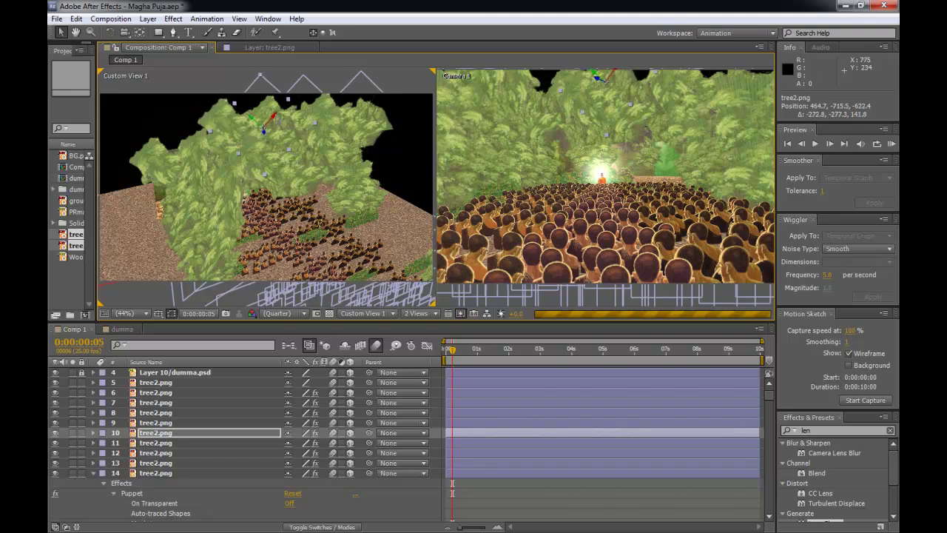
# - Duplicate the raised canopy tree and place the copy high above the left-hand trees at about -99.1, -865.3, -471.8
pyautogui.hotkey('ctrl', 'd')
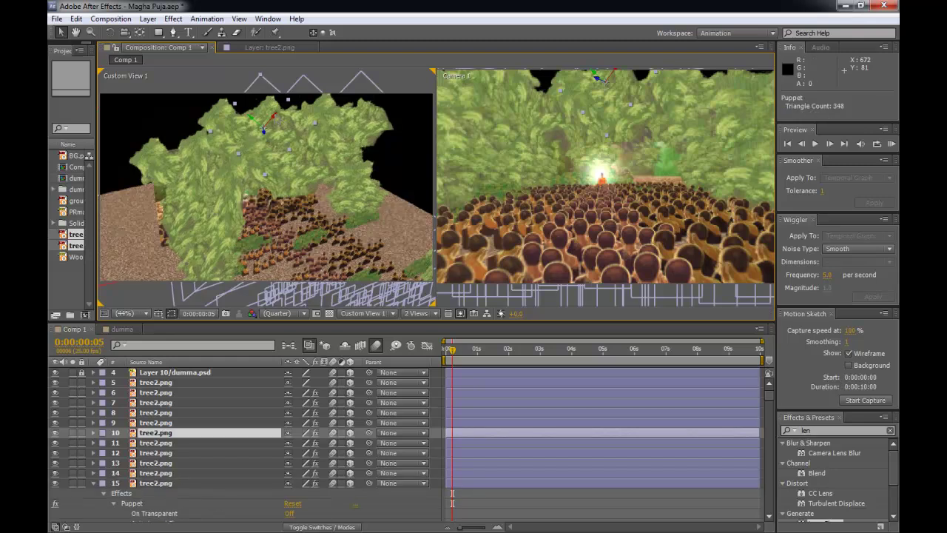
pyautogui.moveTo(271, 115); pyautogui.dragTo(270, 116)
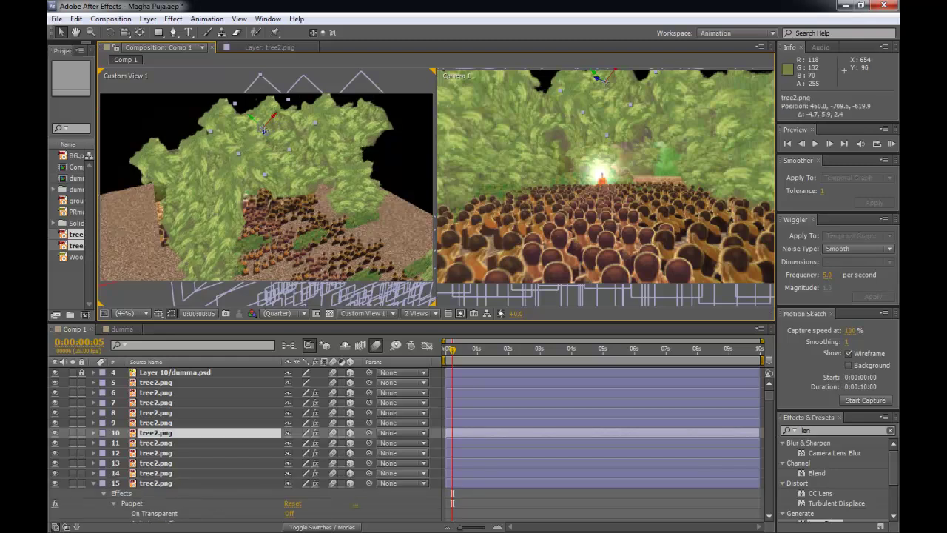
pyautogui.moveTo(234, 146); pyautogui.dragTo(214, 157)
pyautogui.moveTo(191, 165); pyautogui.dragTo(186, 166)
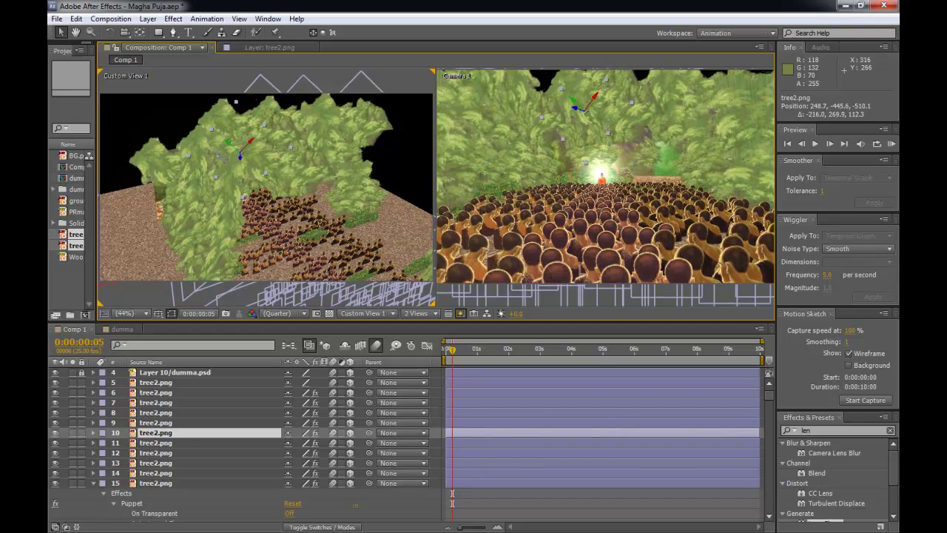
pyautogui.press('Return')
pyautogui.moveTo(227, 142); pyautogui.dragTo(137, 108)
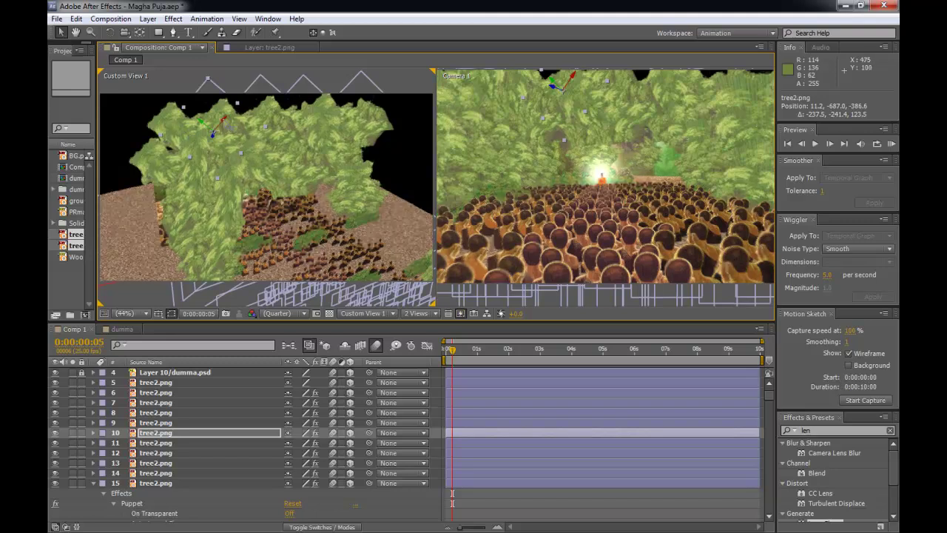
pyautogui.moveTo(254, 126); pyautogui.dragTo(245, 106)
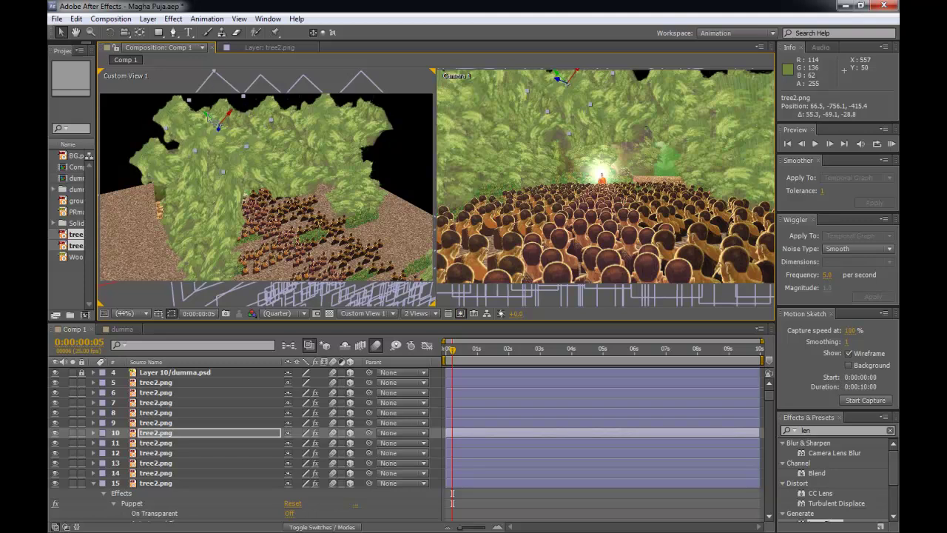
pyautogui.moveTo(182, 108); pyautogui.dragTo(169, 99)
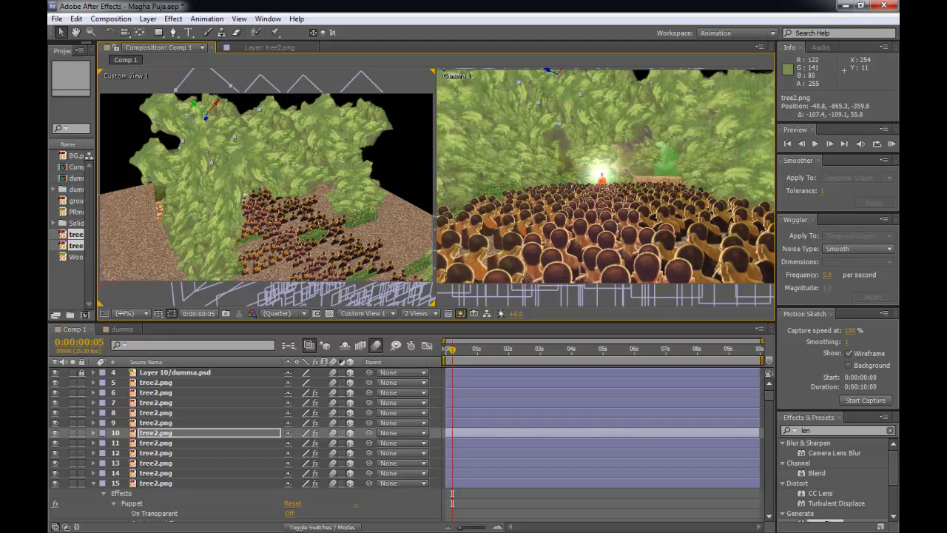
pyautogui.moveTo(207, 120); pyautogui.dragTo(202, 152)
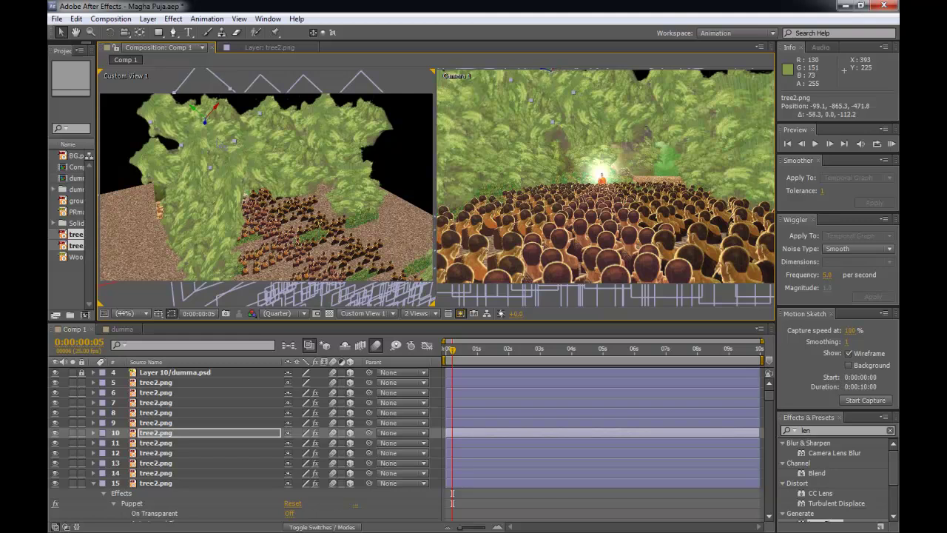
# - Duplicate the raised middle canopy tree and move the copy up and slightly towards the right-hand trees
pyautogui.click(274, 106)
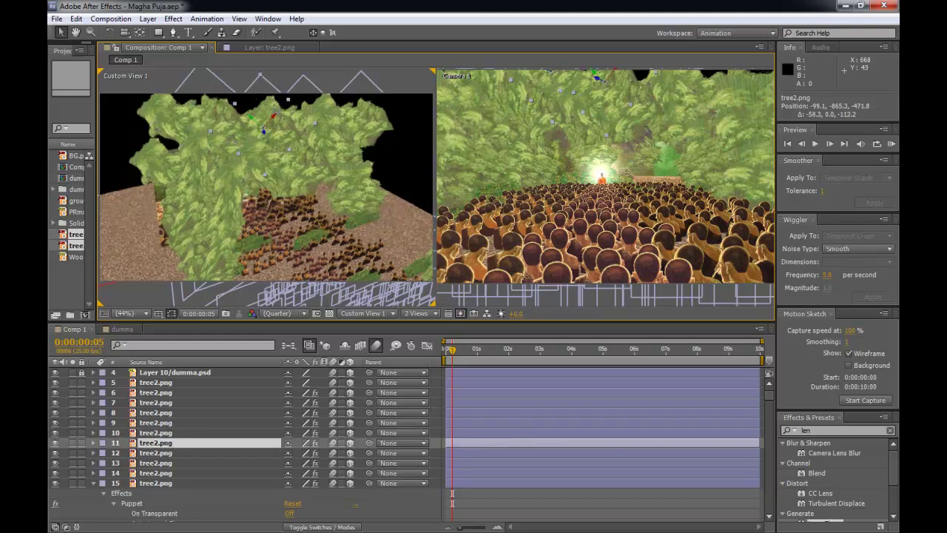
pyautogui.hotkey('ctrl', 'd')
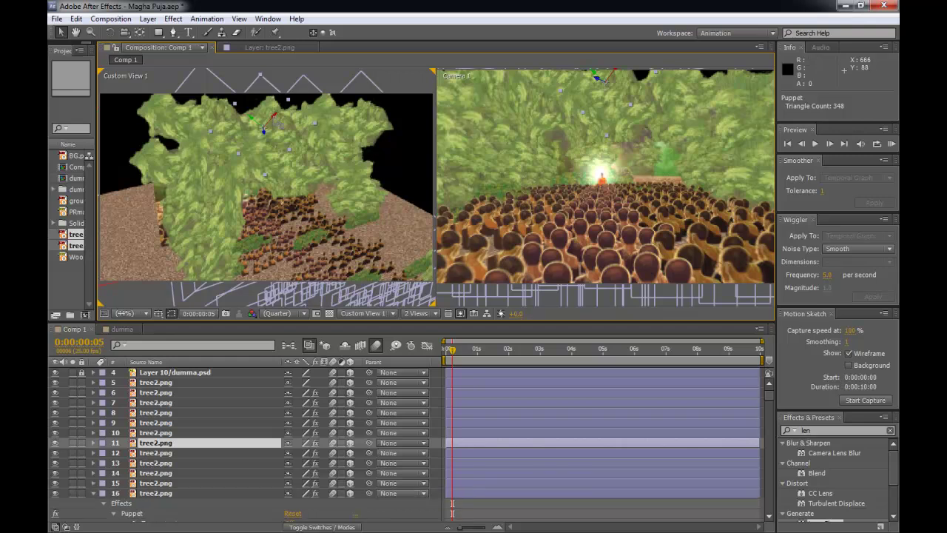
pyautogui.moveTo(274, 117); pyautogui.dragTo(381, 101)
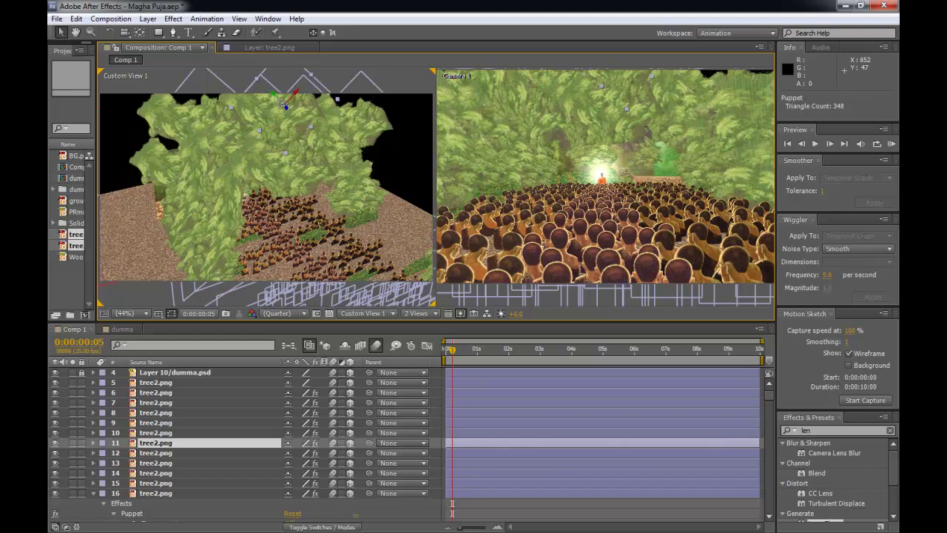
# - Duplicate the topmost middle canopy tree and place the copy above the right-hand trees at about 1262.3, -770.1, -1037.0
pyautogui.hotkey('ctrl', 'd')
pyautogui.moveTo(310, 112); pyautogui.dragTo(418, 97)
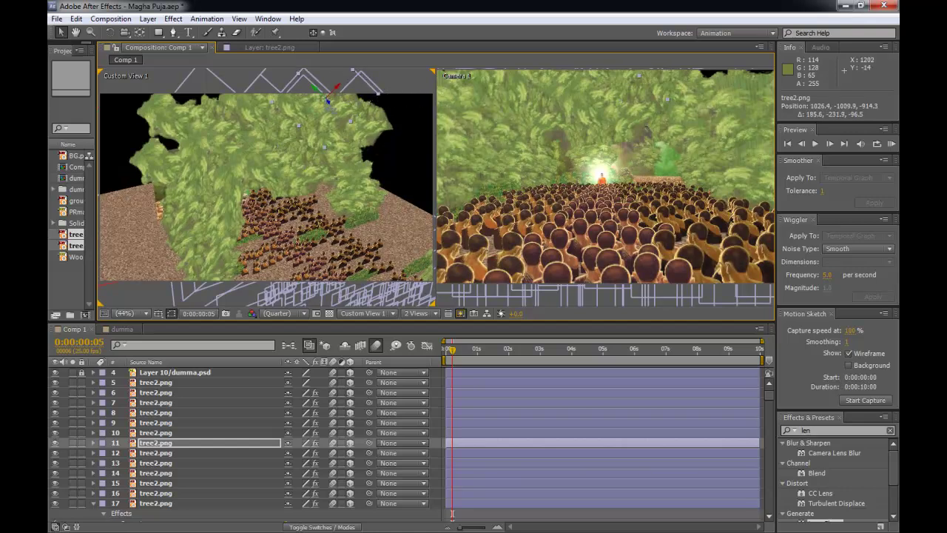
pyautogui.moveTo(328, 99); pyautogui.dragTo(428, 136)
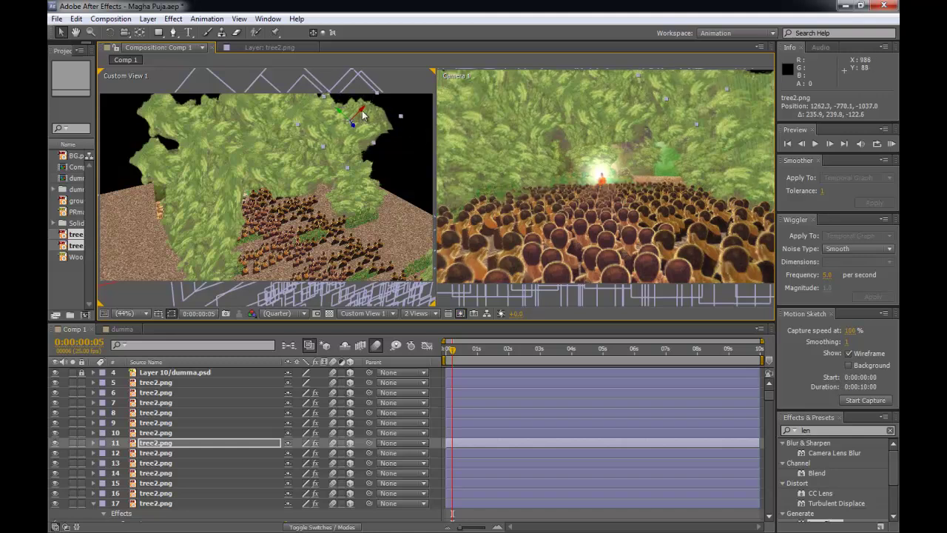
# - Nudge the upper tree above the right-hand trees, then duplicate it and place the copy at about 1603.1, -746.2, -1214.1
pyautogui.moveTo(363, 110); pyautogui.dragTo(365, 111)
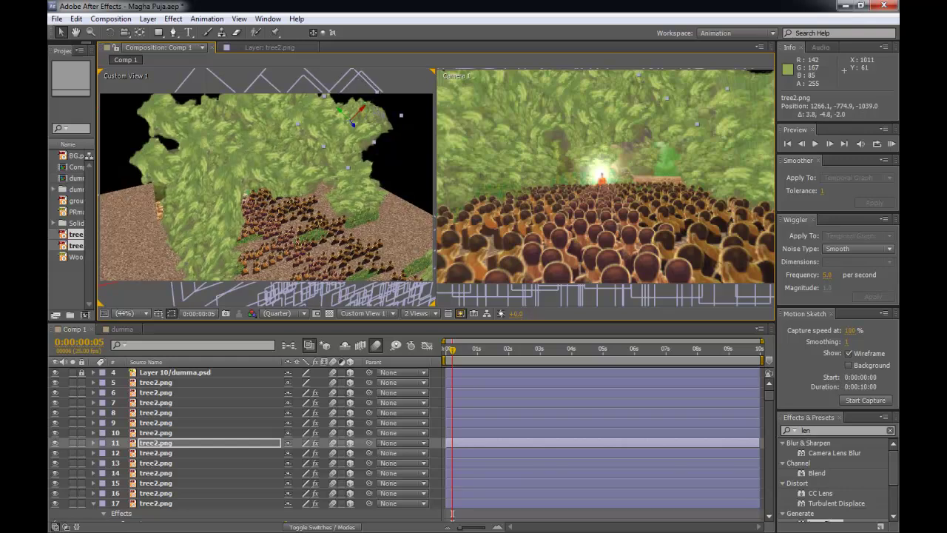
pyautogui.hotkey('ctrl', 'd')
pyautogui.moveTo(362, 109); pyautogui.dragTo(414, 82)
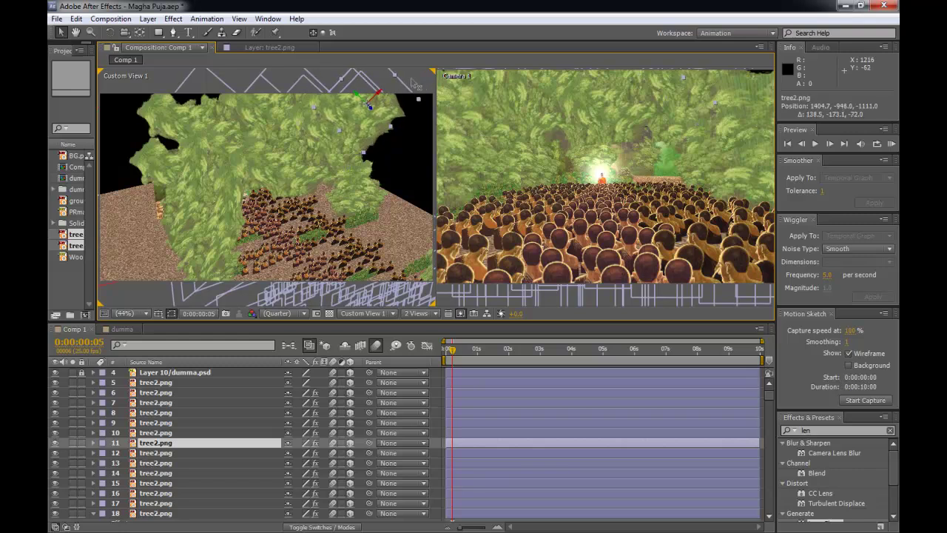
pyautogui.press('Return')
pyautogui.moveTo(370, 105); pyautogui.dragTo(417, 146)
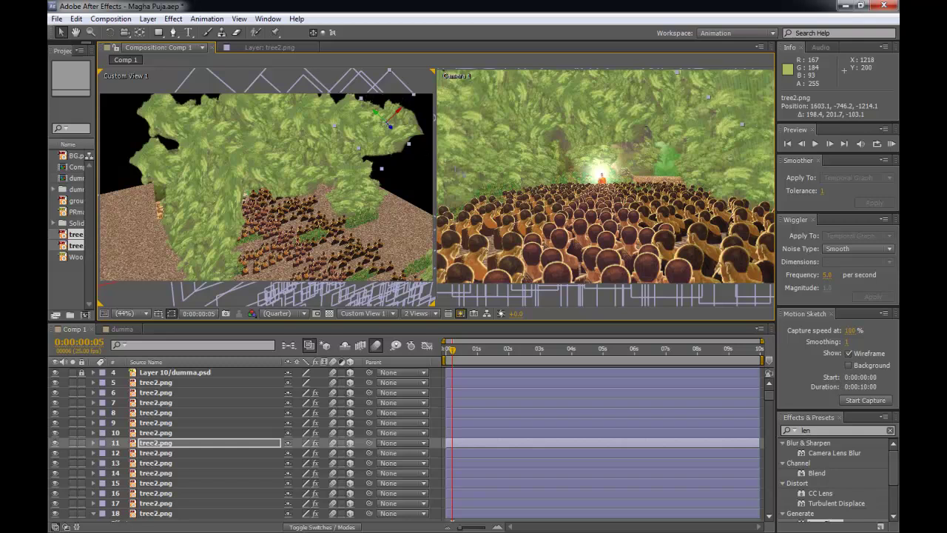
# - At 0:00:01:07, duplicate the rearmost right-hand canopy tree and place the copy lower and nearer the camera at about 1634.4, -314.6, -1034.8
pyautogui.click(486, 349)
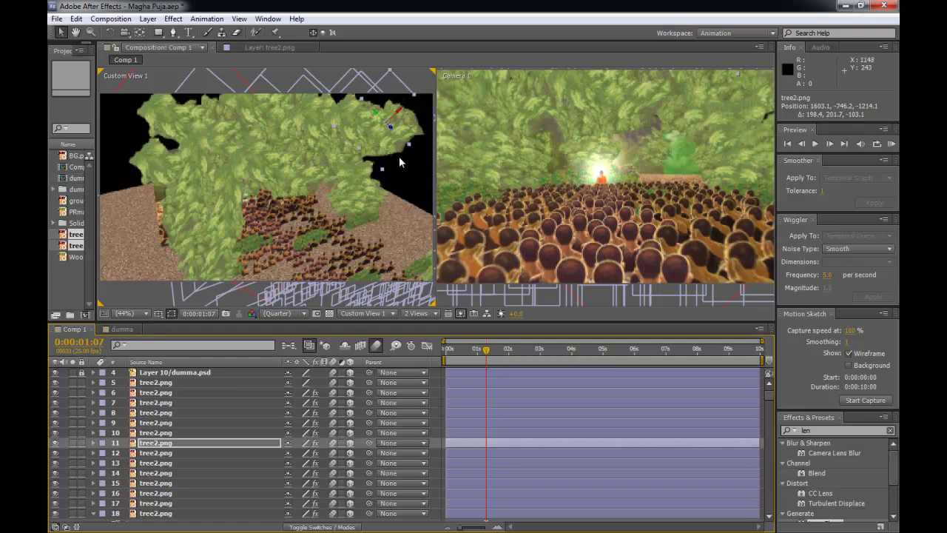
pyautogui.press('c')
pyautogui.moveTo(329, 165); pyautogui.dragTo(273, 160)
pyautogui.moveTo(361, 120)
pyautogui.mouseDown()
pyautogui.moveTo(337, 133)
pyautogui.moveTo(307, 132)
pyautogui.mouseUp()
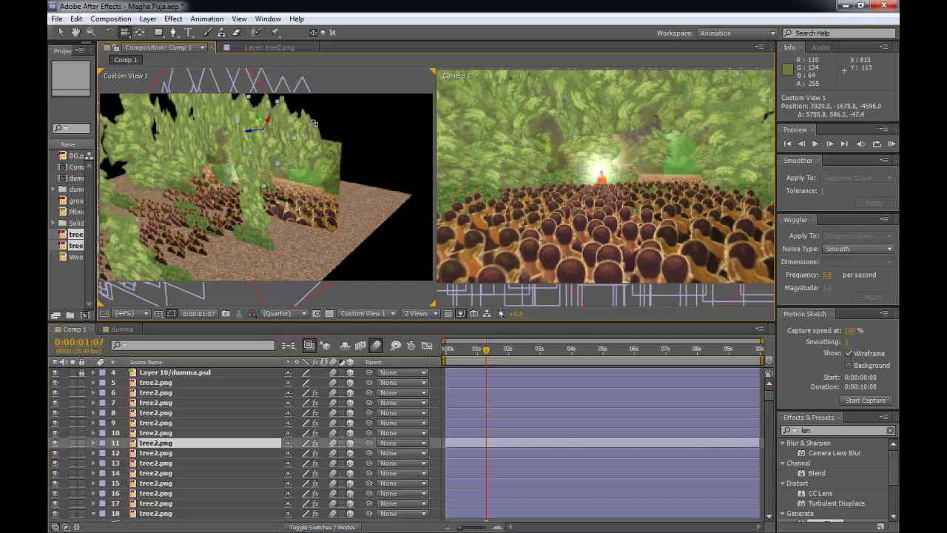
pyautogui.press('v')
pyautogui.click(311, 129)
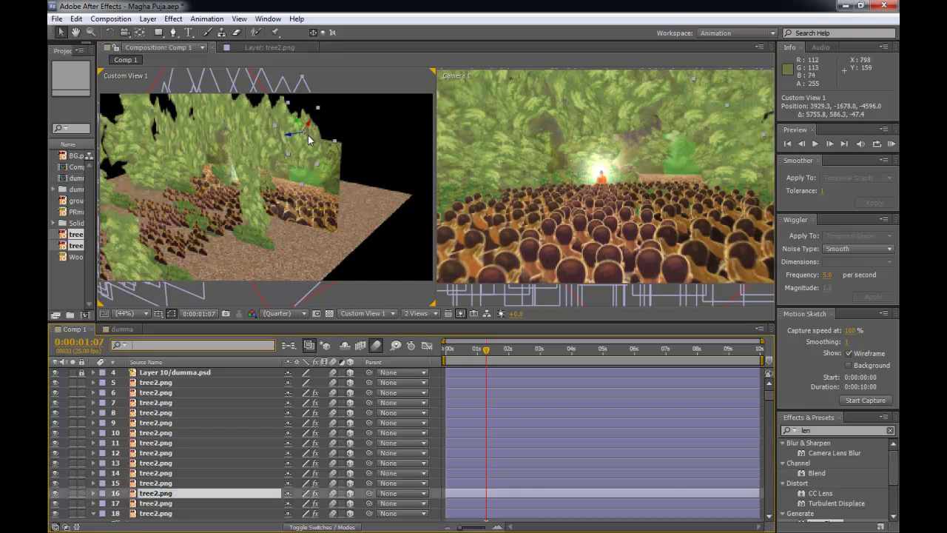
pyautogui.moveTo(299, 122); pyautogui.dragTo(324, 168)
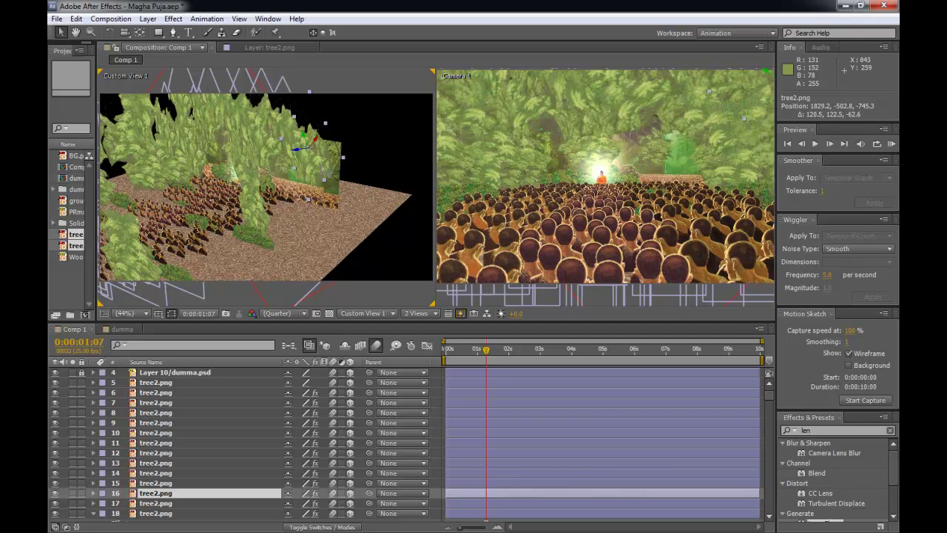
pyautogui.hotkey('ctrl', 'z')
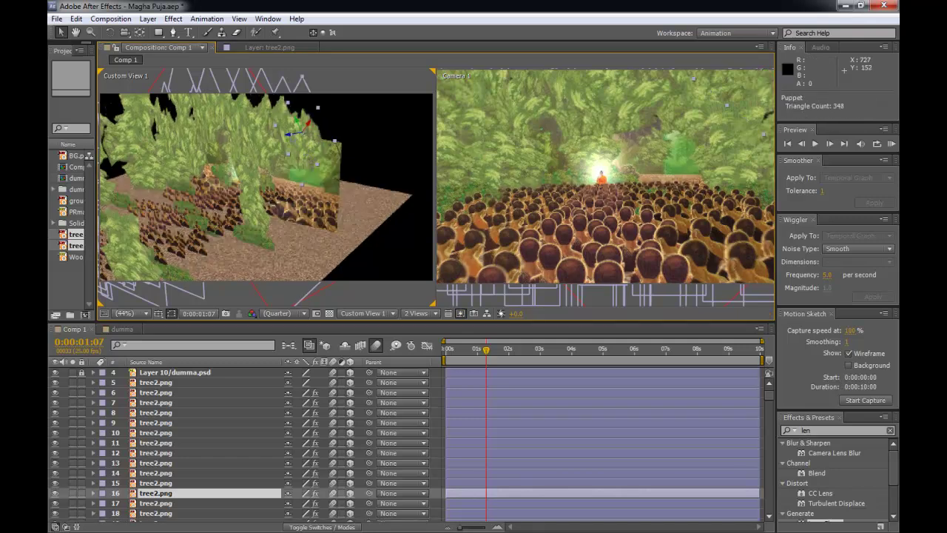
pyautogui.moveTo(297, 136); pyautogui.dragTo(252, 147)
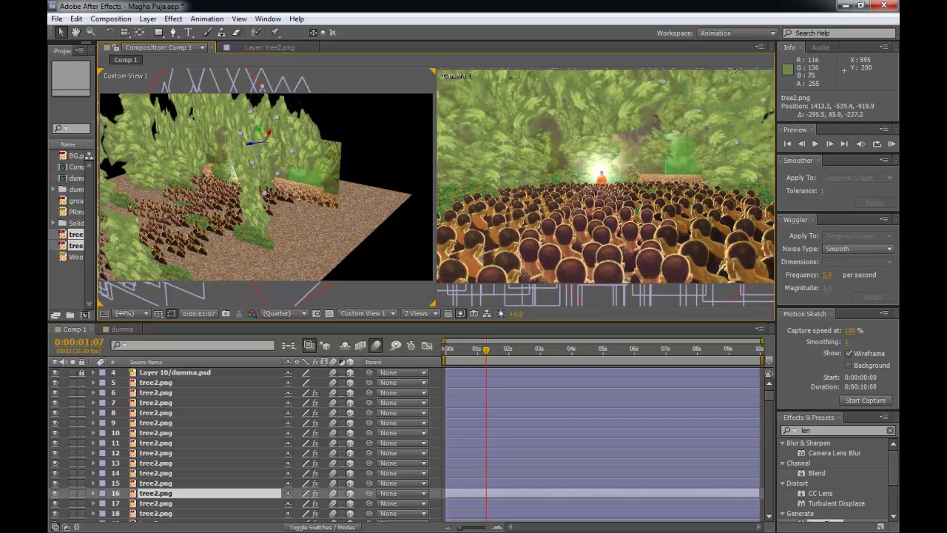
pyautogui.press('Return')
pyautogui.moveTo(259, 131); pyautogui.dragTo(331, 214)
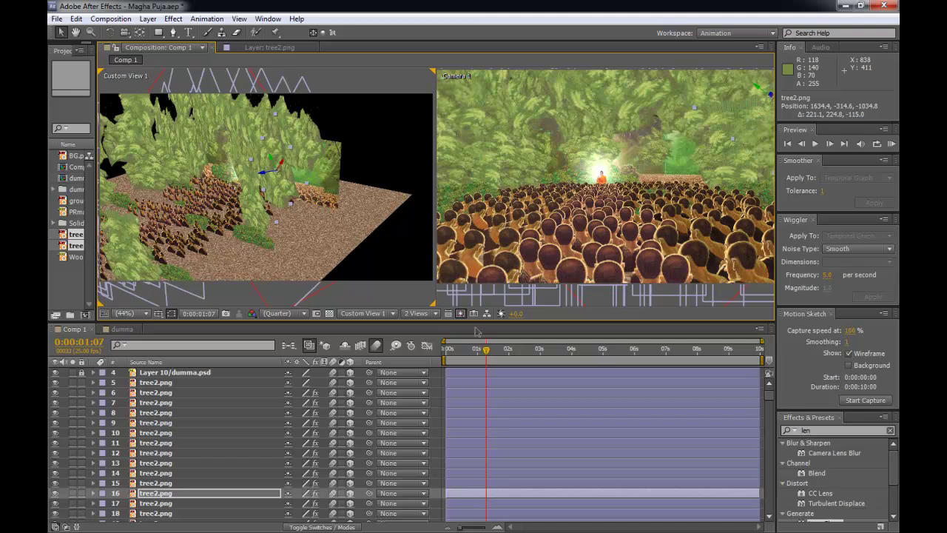
# - Go to 0:00:02:00 and move the upper-left canopy tree in the Camera 1 view to about -206.1, -368.9, -612.7
pyautogui.click(507, 350)
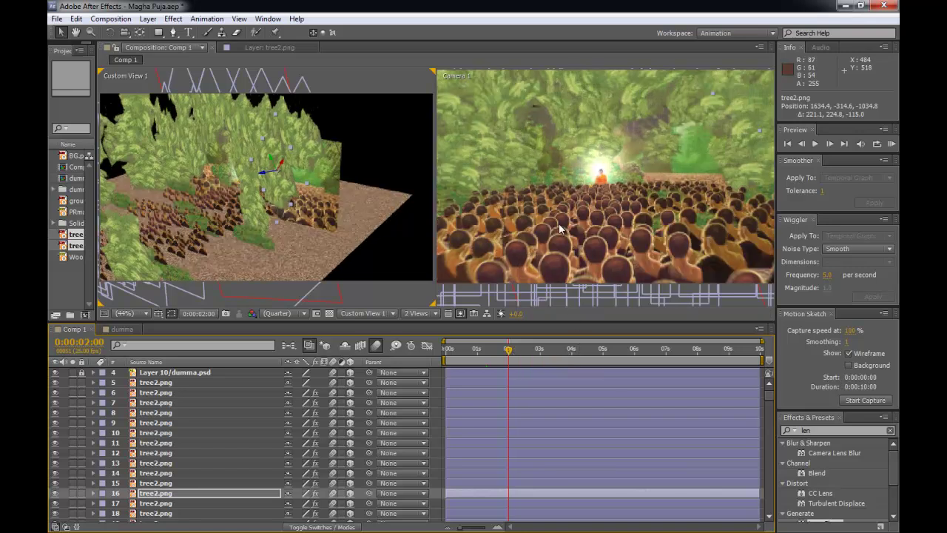
pyautogui.click(540, 97)
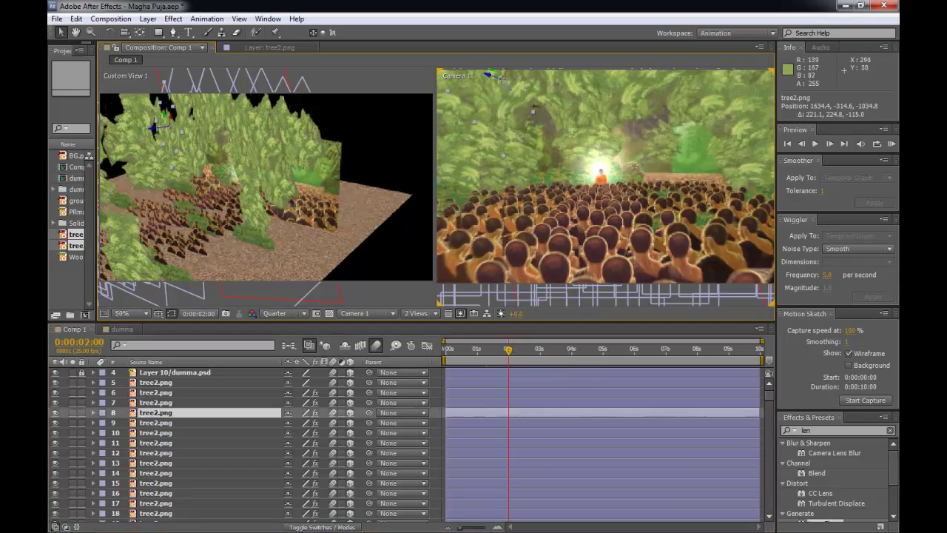
pyautogui.moveTo(495, 69); pyautogui.dragTo(520, 84)
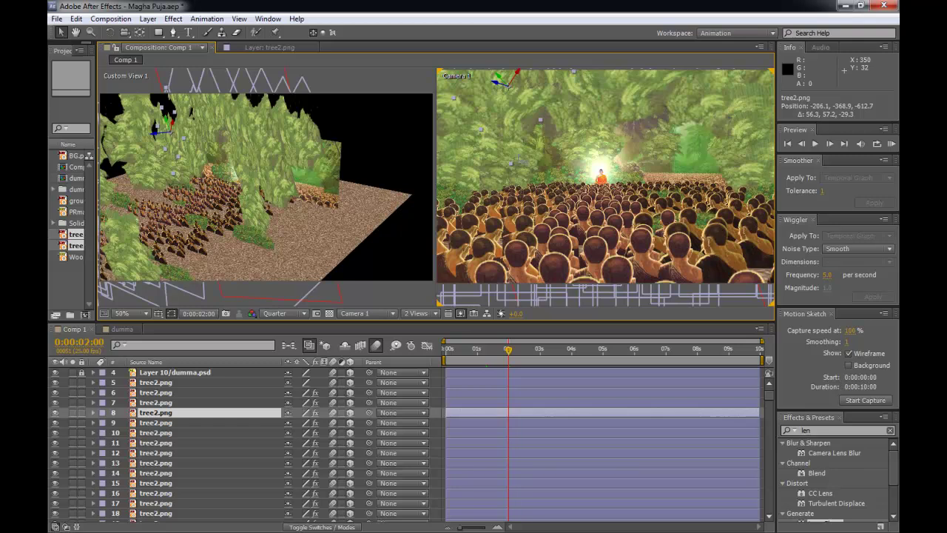
# - At 0:00:03:07, select the rear group of canopy trees, duplicate them and shift the copies back towards the background by about 232.3, 0.0, 447.0
pyautogui.click(548, 349)
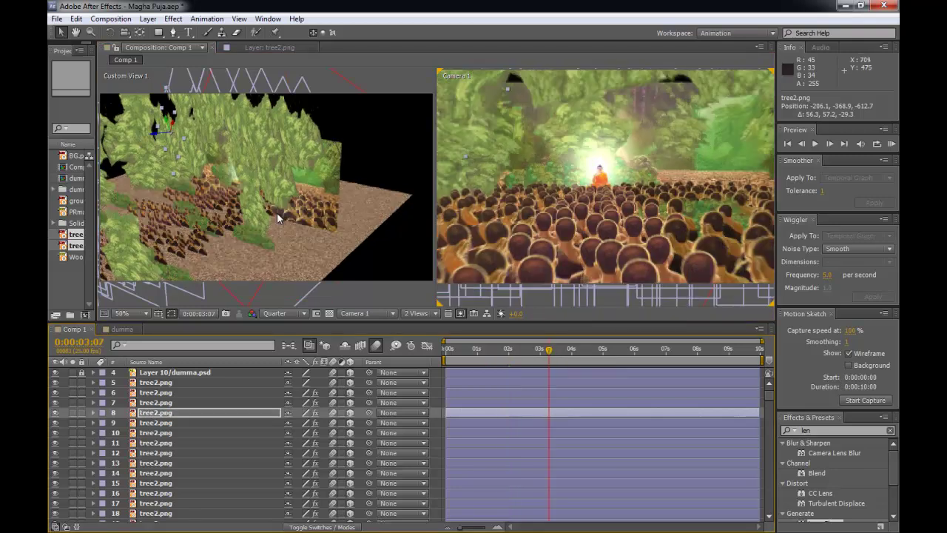
pyautogui.press('c')
pyautogui.moveTo(269, 116)
pyautogui.mouseDown()
pyautogui.moveTo(223, 107)
pyautogui.moveTo(276, 112)
pyautogui.moveTo(299, 141)
pyautogui.moveTo(272, 103)
pyautogui.mouseUp()
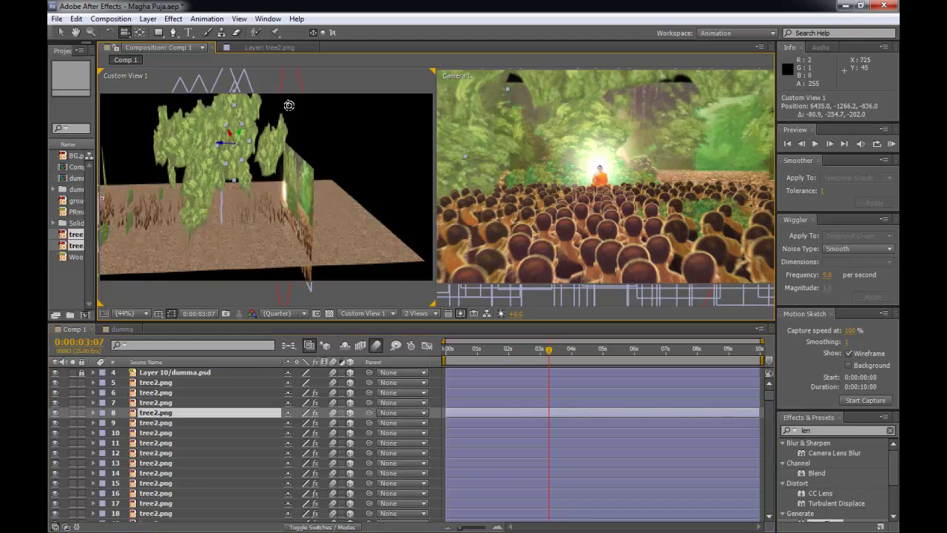
pyautogui.click(320, 111)
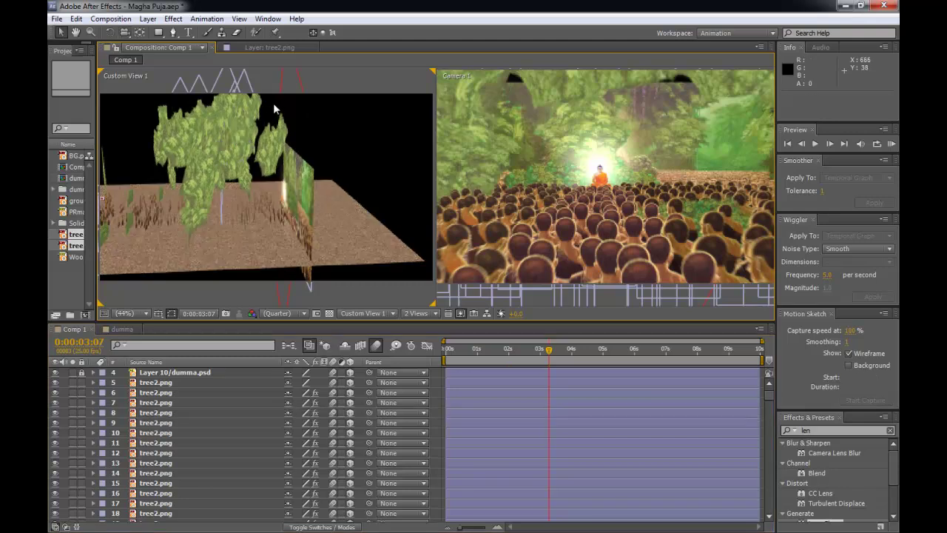
pyautogui.moveTo(273, 103); pyautogui.dragTo(223, 124)
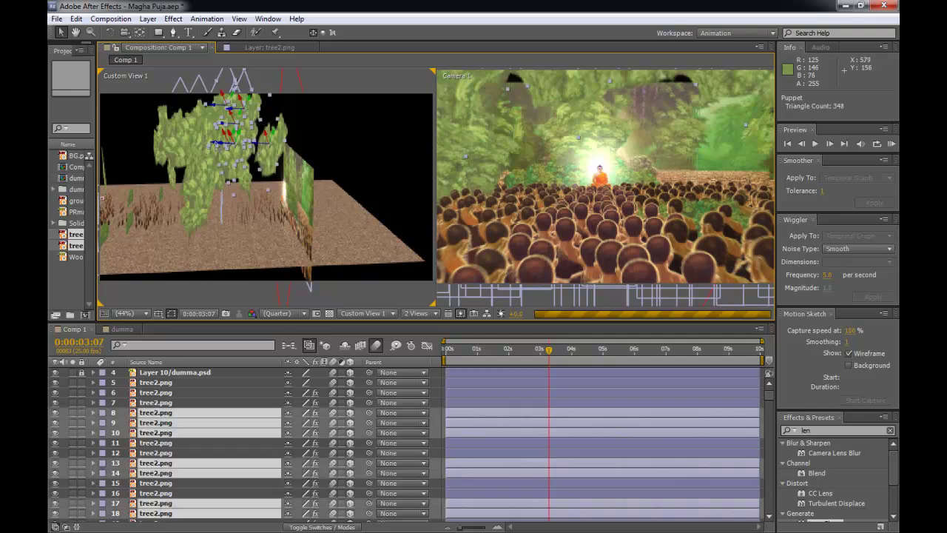
pyautogui.hotkey('ctrl', 'd')
pyautogui.moveTo(215, 143); pyautogui.dragTo(347, 175)
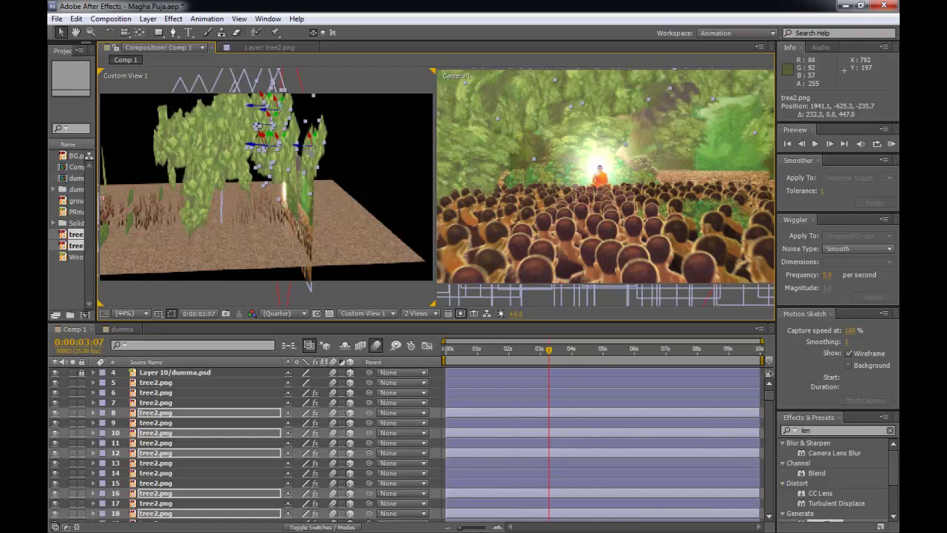
# - Rotate the duplicated rear trees about their Z axis to an orientation of about 0.0°, 27.5°, 284.5°
pyautogui.press('w')
pyautogui.moveTo(712, 99); pyautogui.dragTo(709, 97)
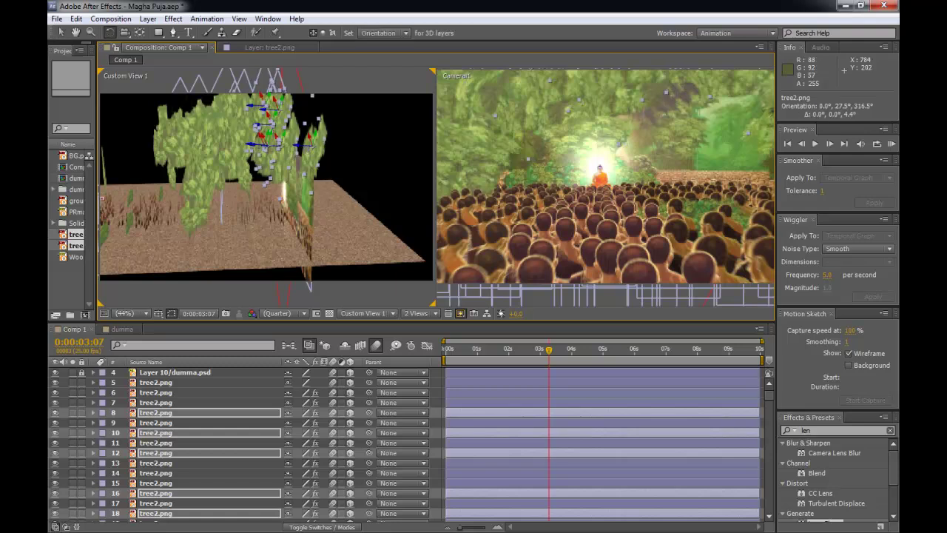
pyautogui.moveTo(260, 134); pyautogui.dragTo(264, 140)
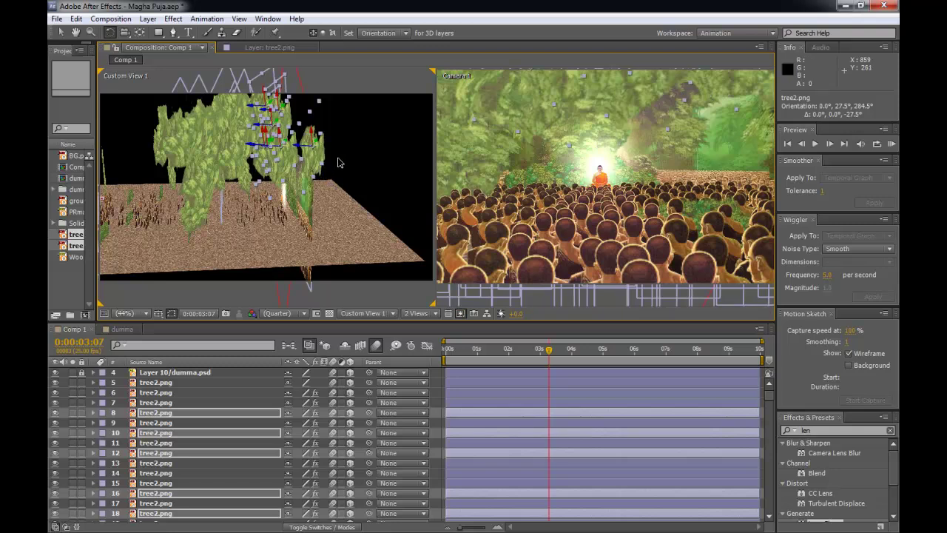
# - Deselect the rotated copies and move the canopy tree above the Buddha up and leftwards to about 261.2, -514.6, -673.7
pyautogui.click(374, 157)
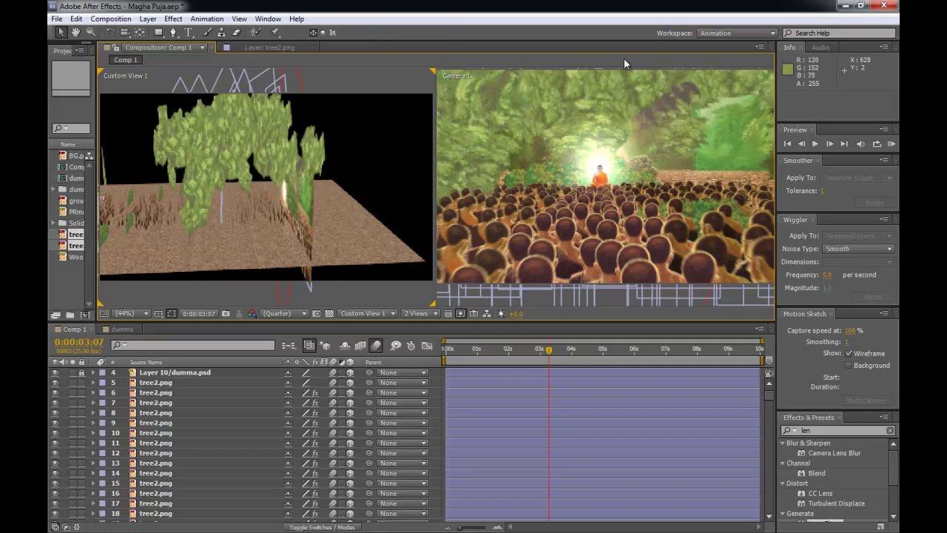
pyautogui.click(592, 140)
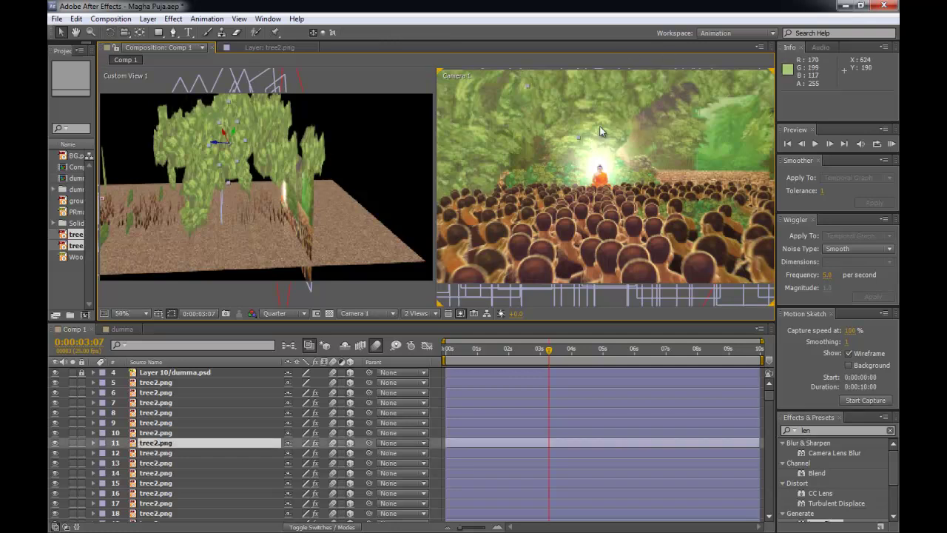
pyautogui.moveTo(238, 134); pyautogui.dragTo(219, 137)
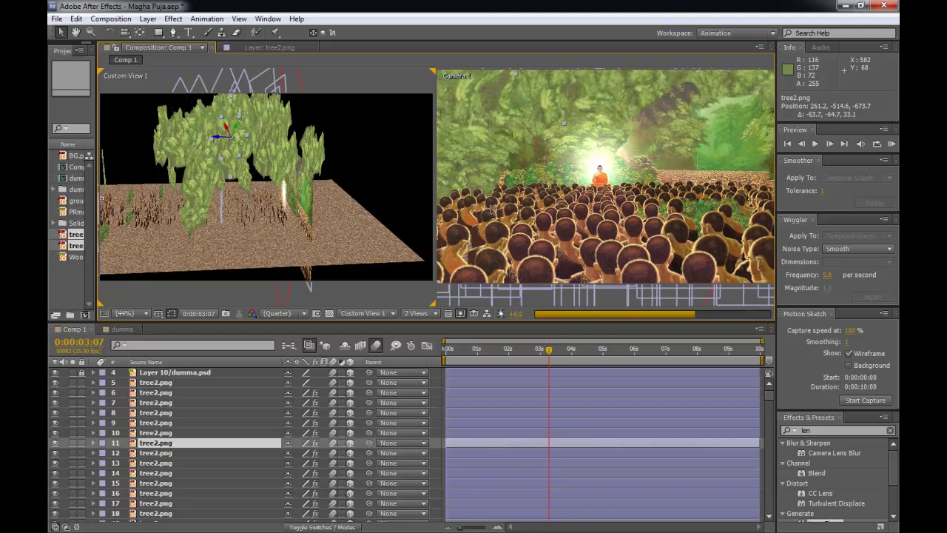
# - Check the canopy's coverage in the Camera 1 view at several early frames, then play the scene from 0:00:00:00
pyautogui.click(487, 357)
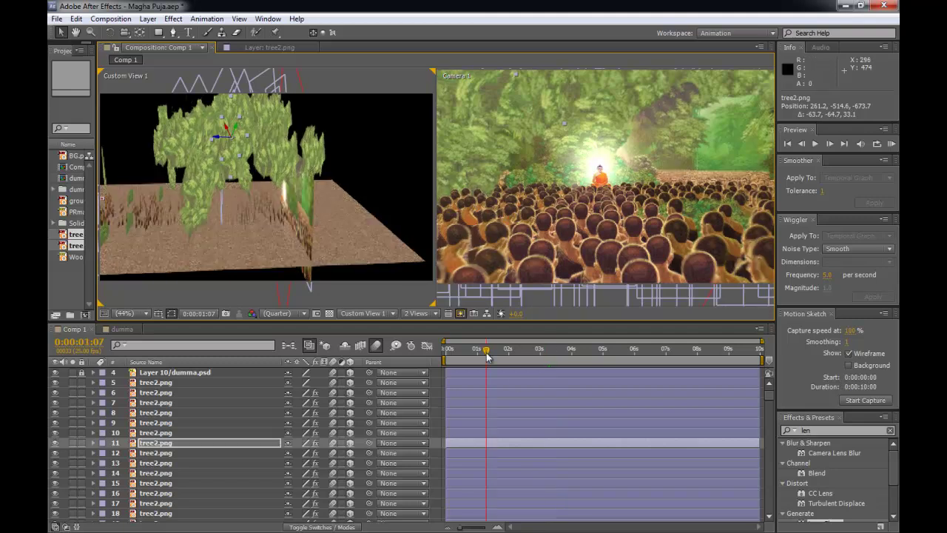
pyautogui.click(465, 353)
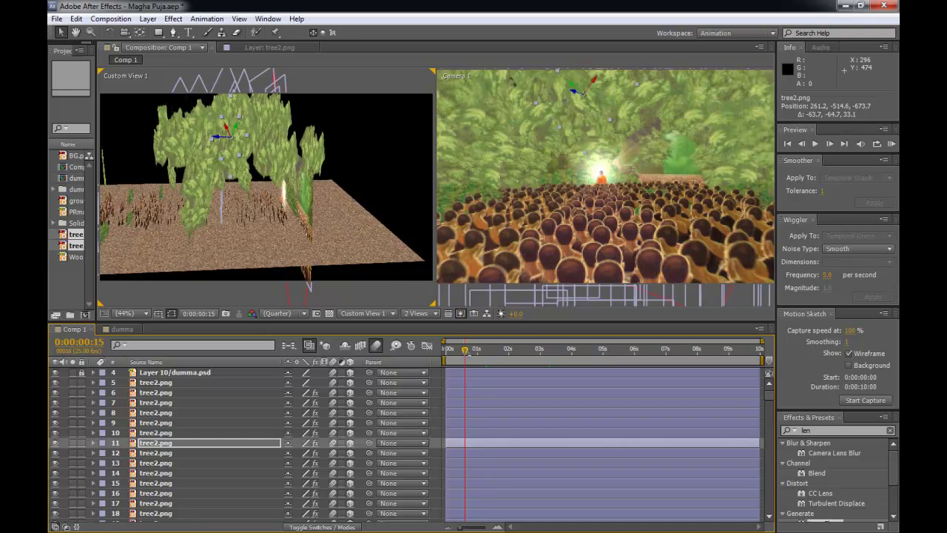
pyautogui.click(456, 352)
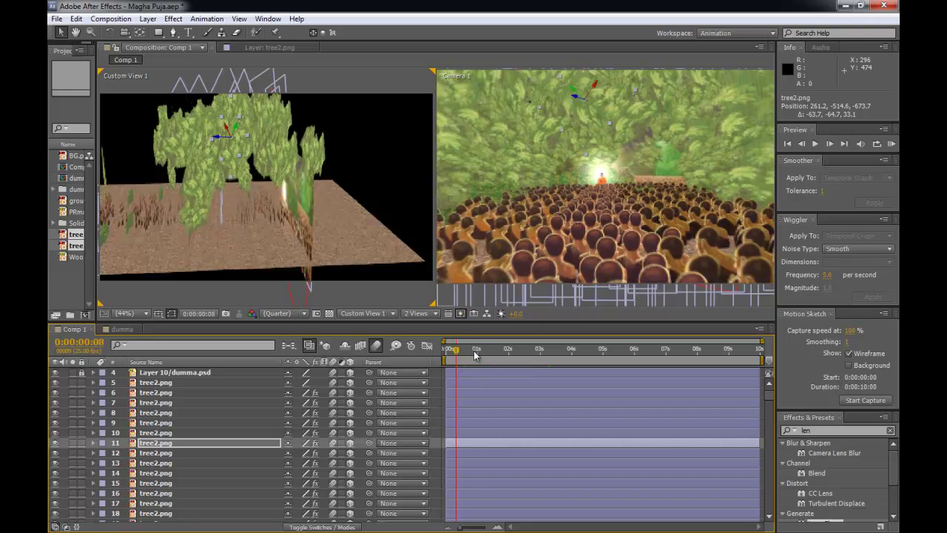
pyautogui.moveTo(455, 353); pyautogui.dragTo(446, 352)
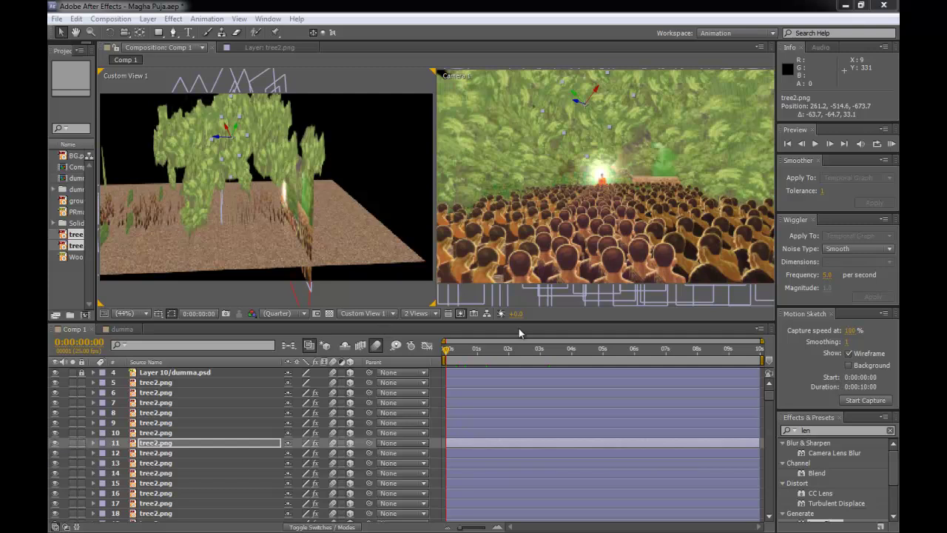
pyautogui.click(488, 392)
pyautogui.click(436, 400)
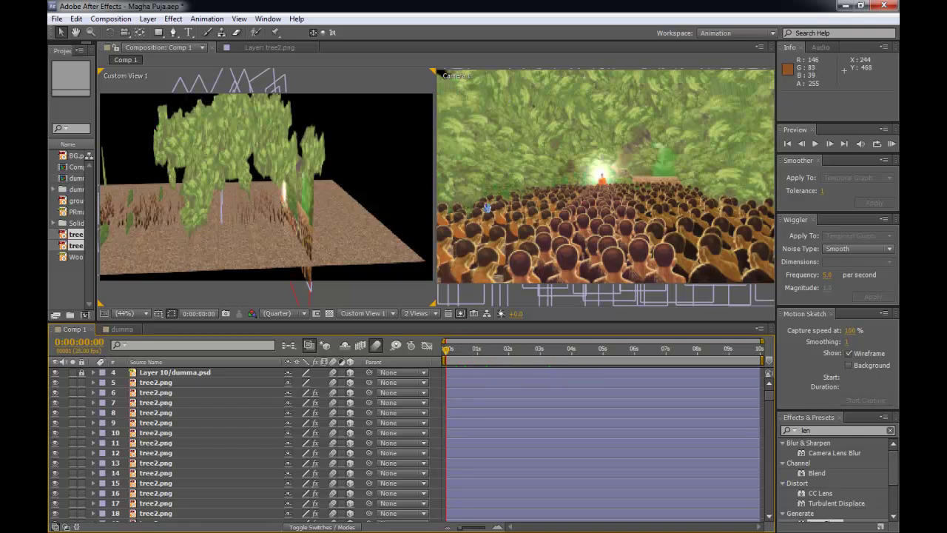
pyautogui.press('space')
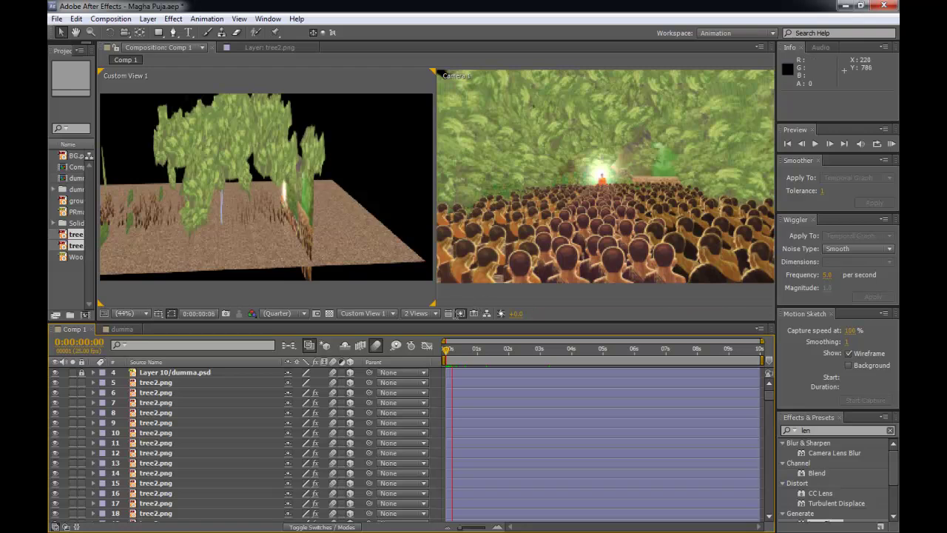
# - Switch the composition from two views to a single Camera 1 view and select the tree2.png layer outside the frame
pyautogui.click(433, 315)
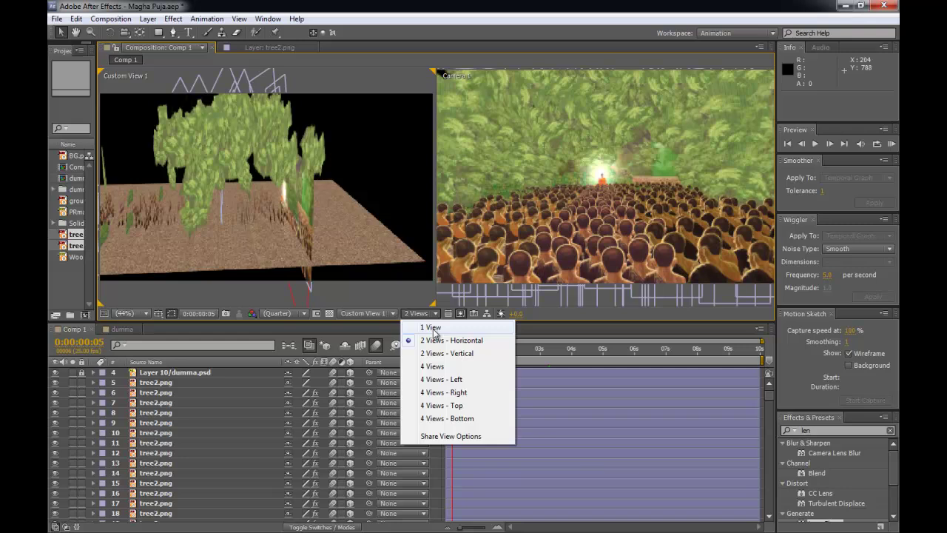
pyautogui.click(434, 328)
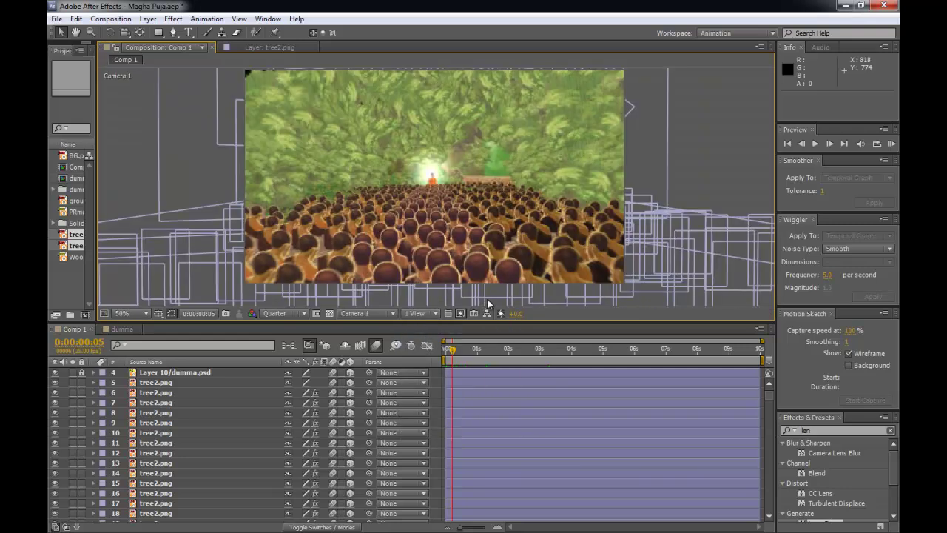
pyautogui.click(695, 158)
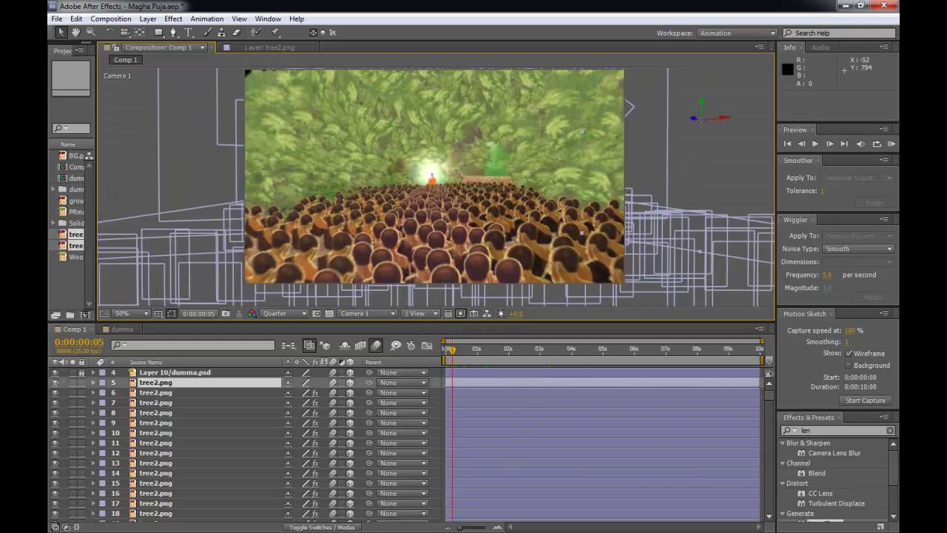